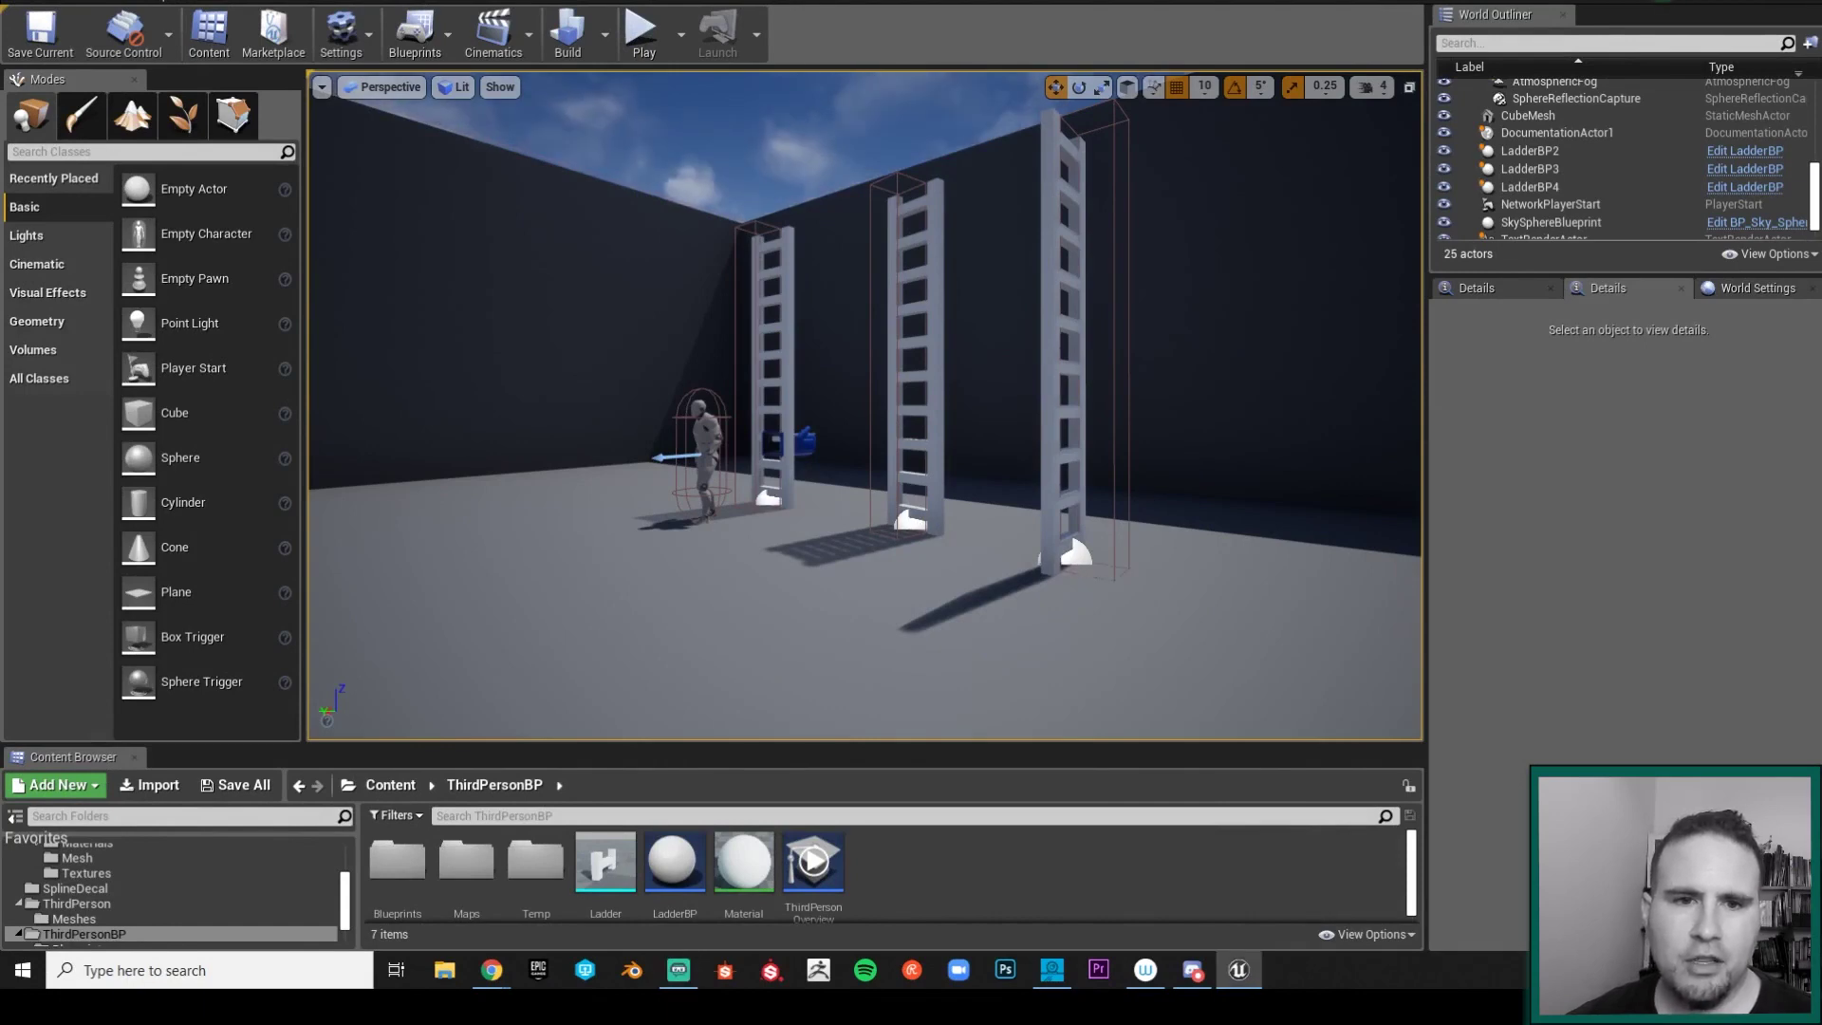
Step: Fly the viewport close to the mannequin beside a ladder and raise the Content Browser splitter slightly
right_click_drag(865, 405, 818, 395)
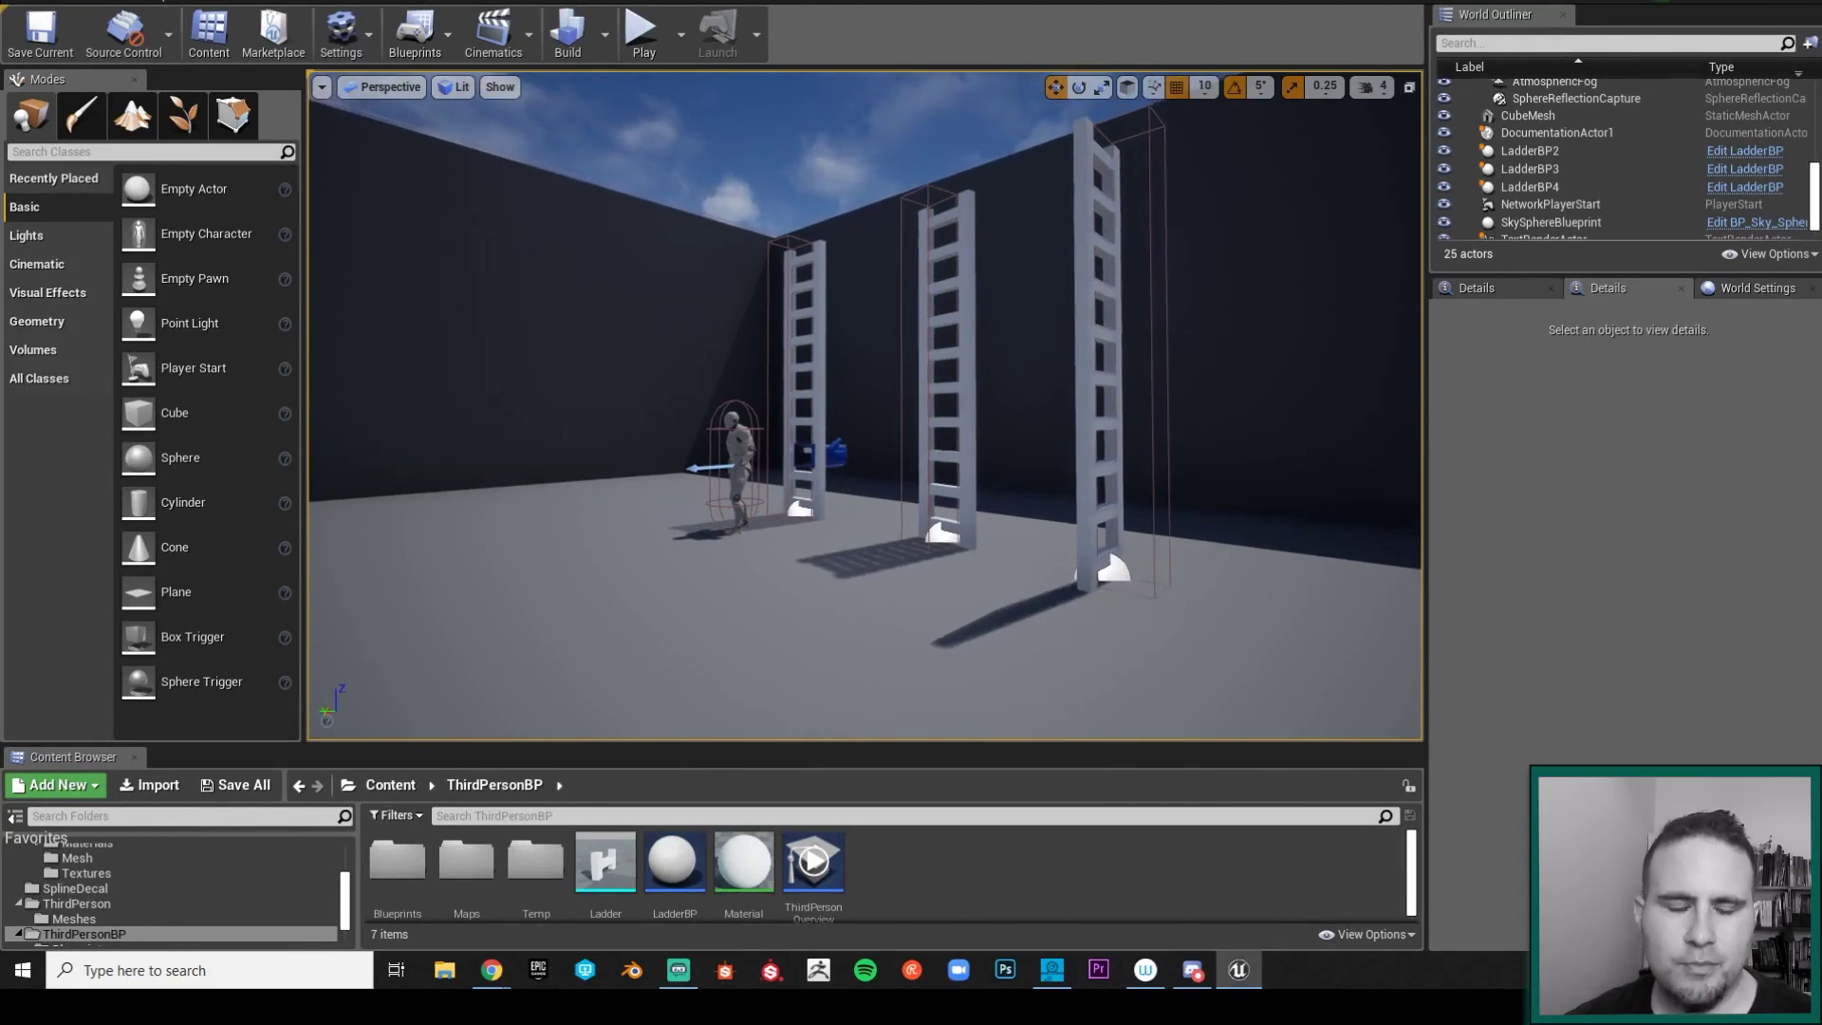
left_click_drag(1071, 747, 1074, 721)
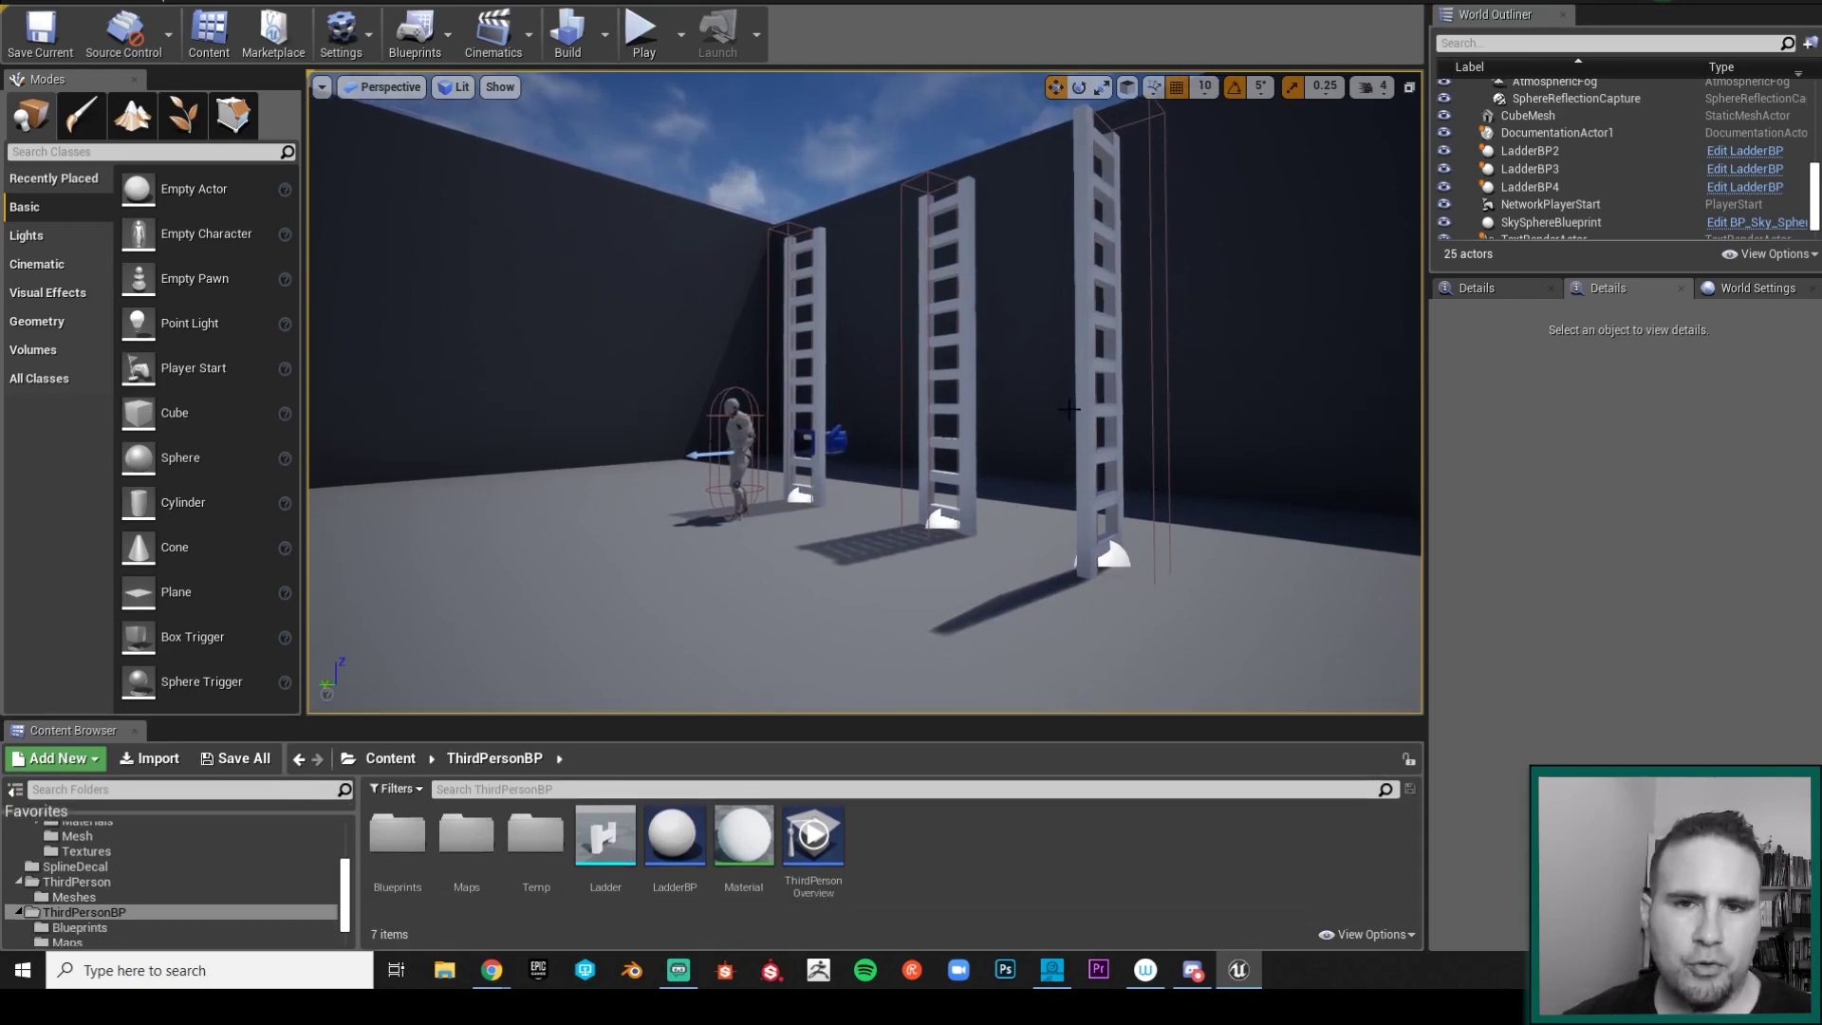
right_click_drag(1068, 408, 860, 447)
key("w")
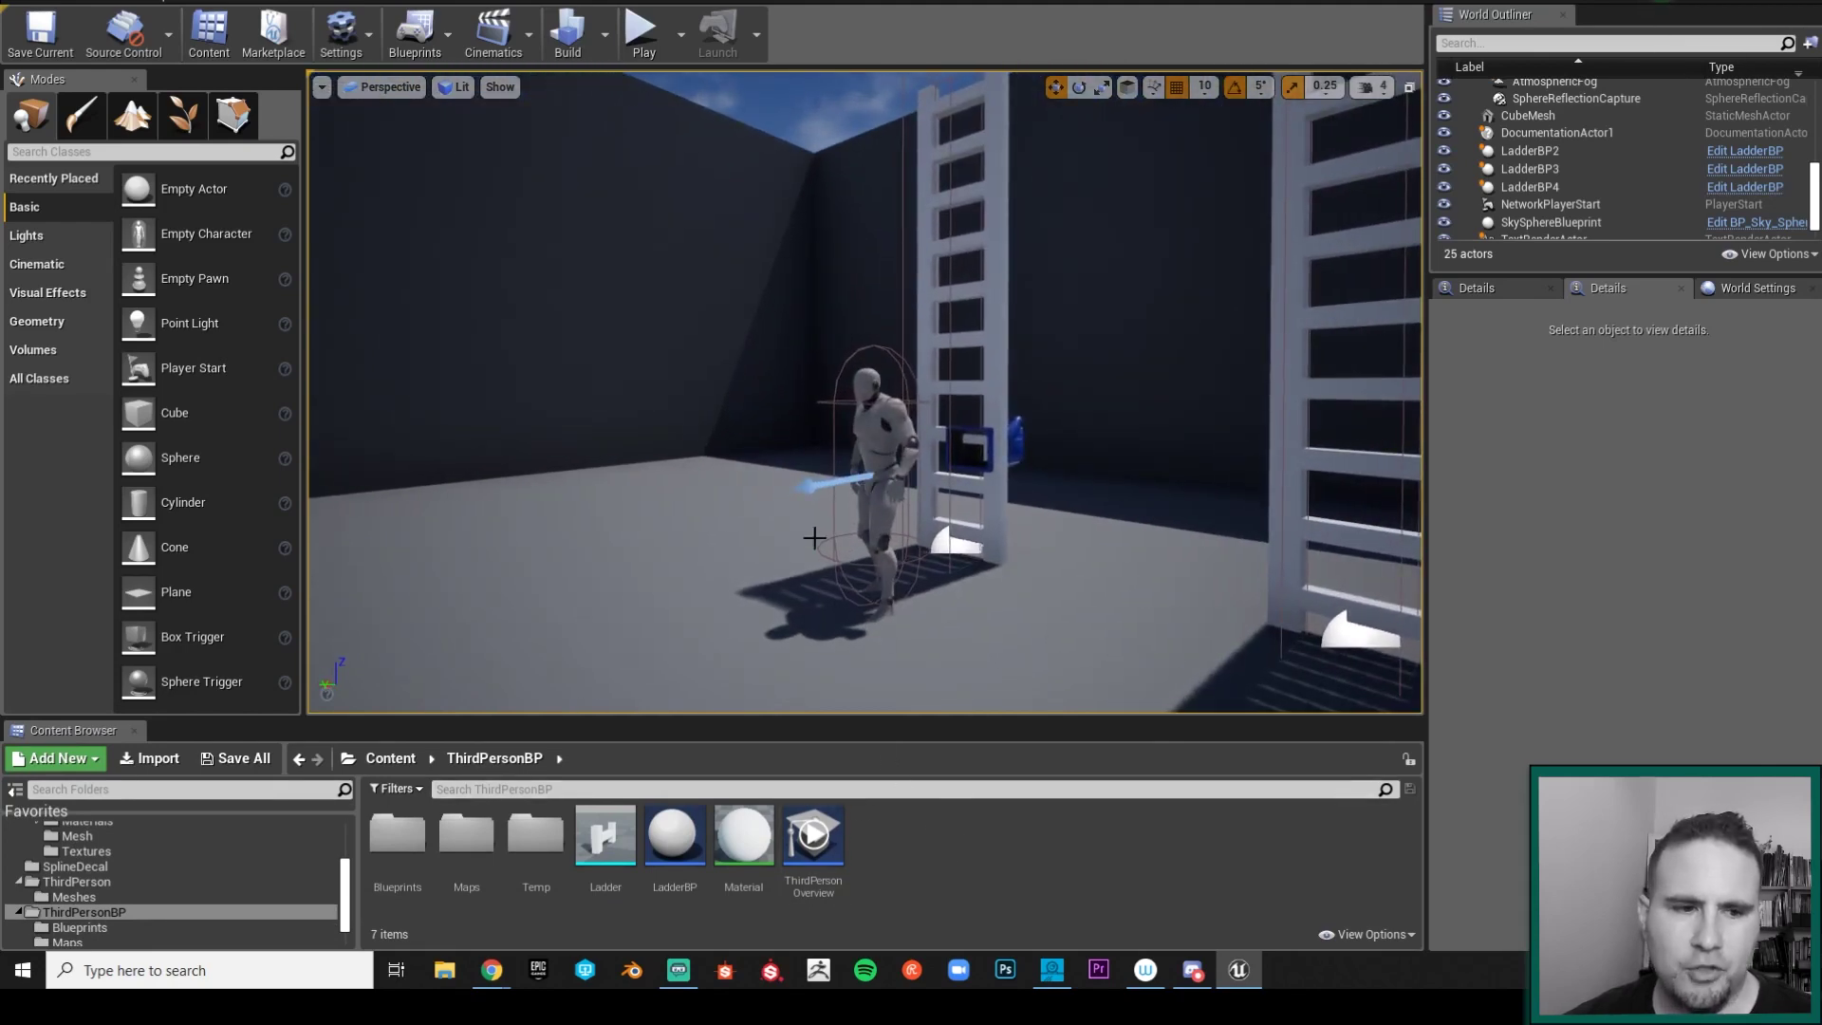
right_click_drag(942, 632, 934, 686)
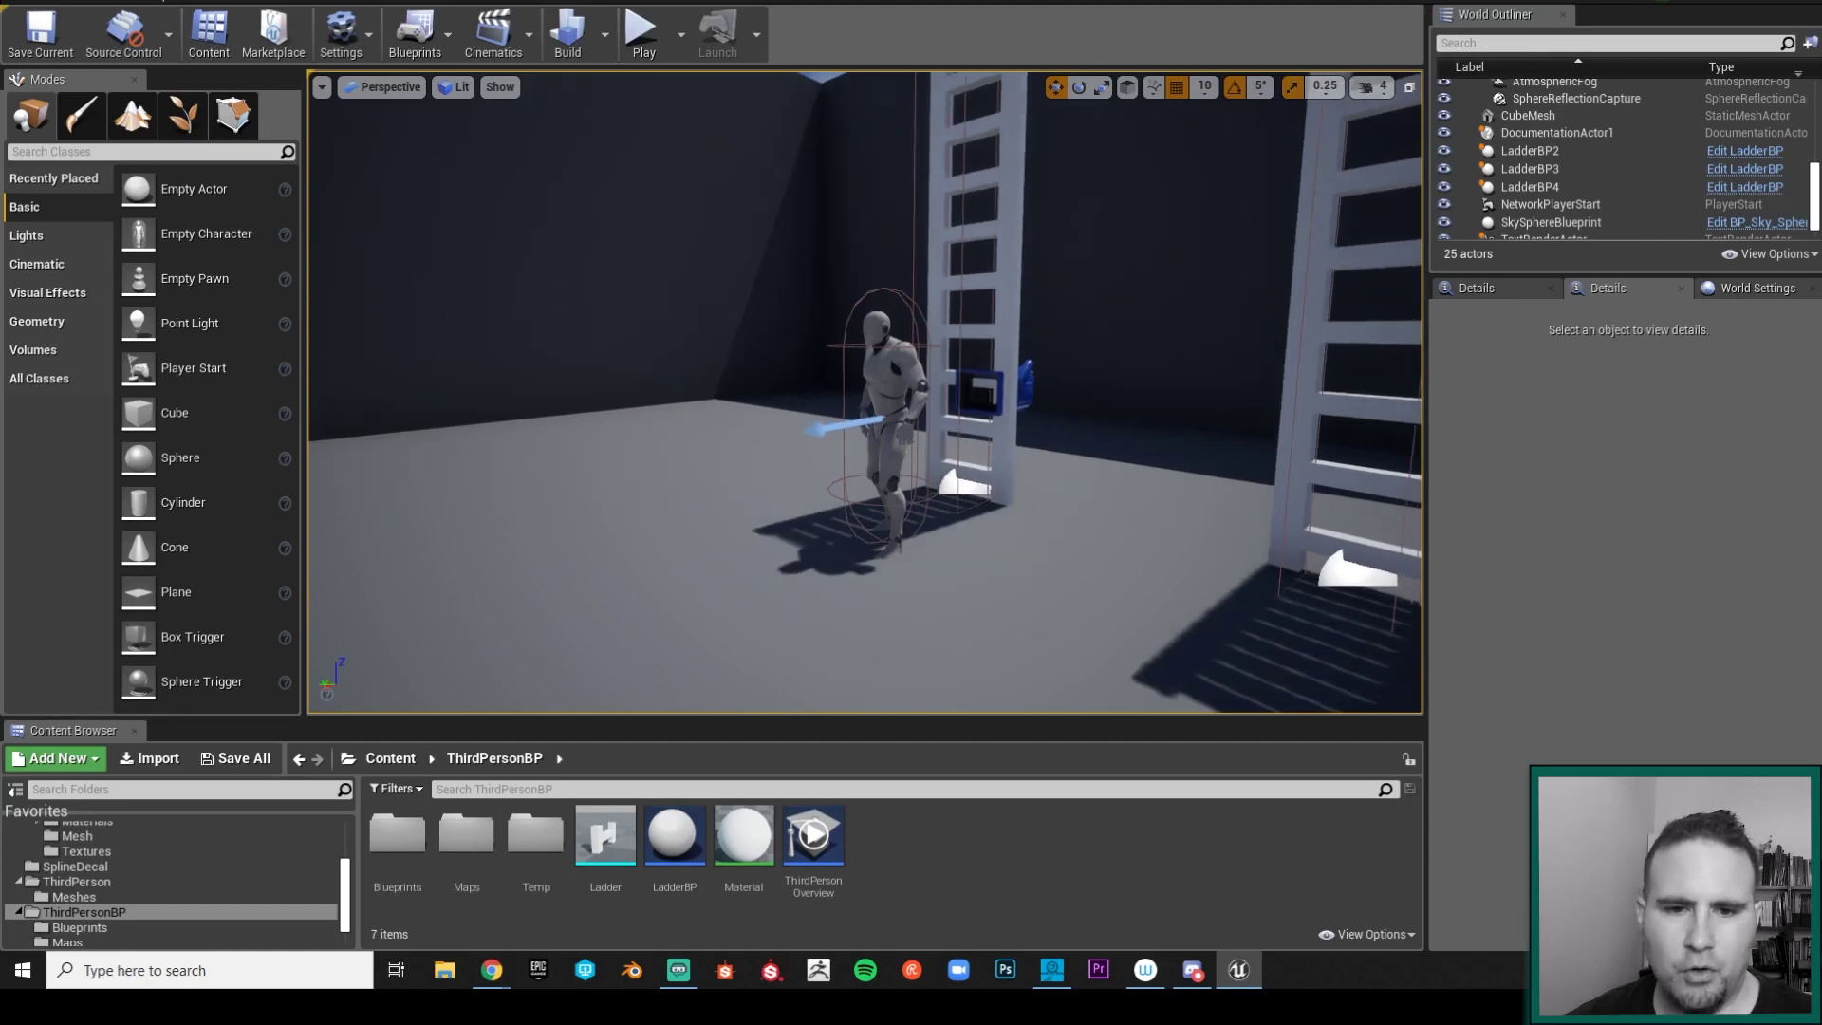
right_click(952, 639)
left_click(1033, 586)
key("w")
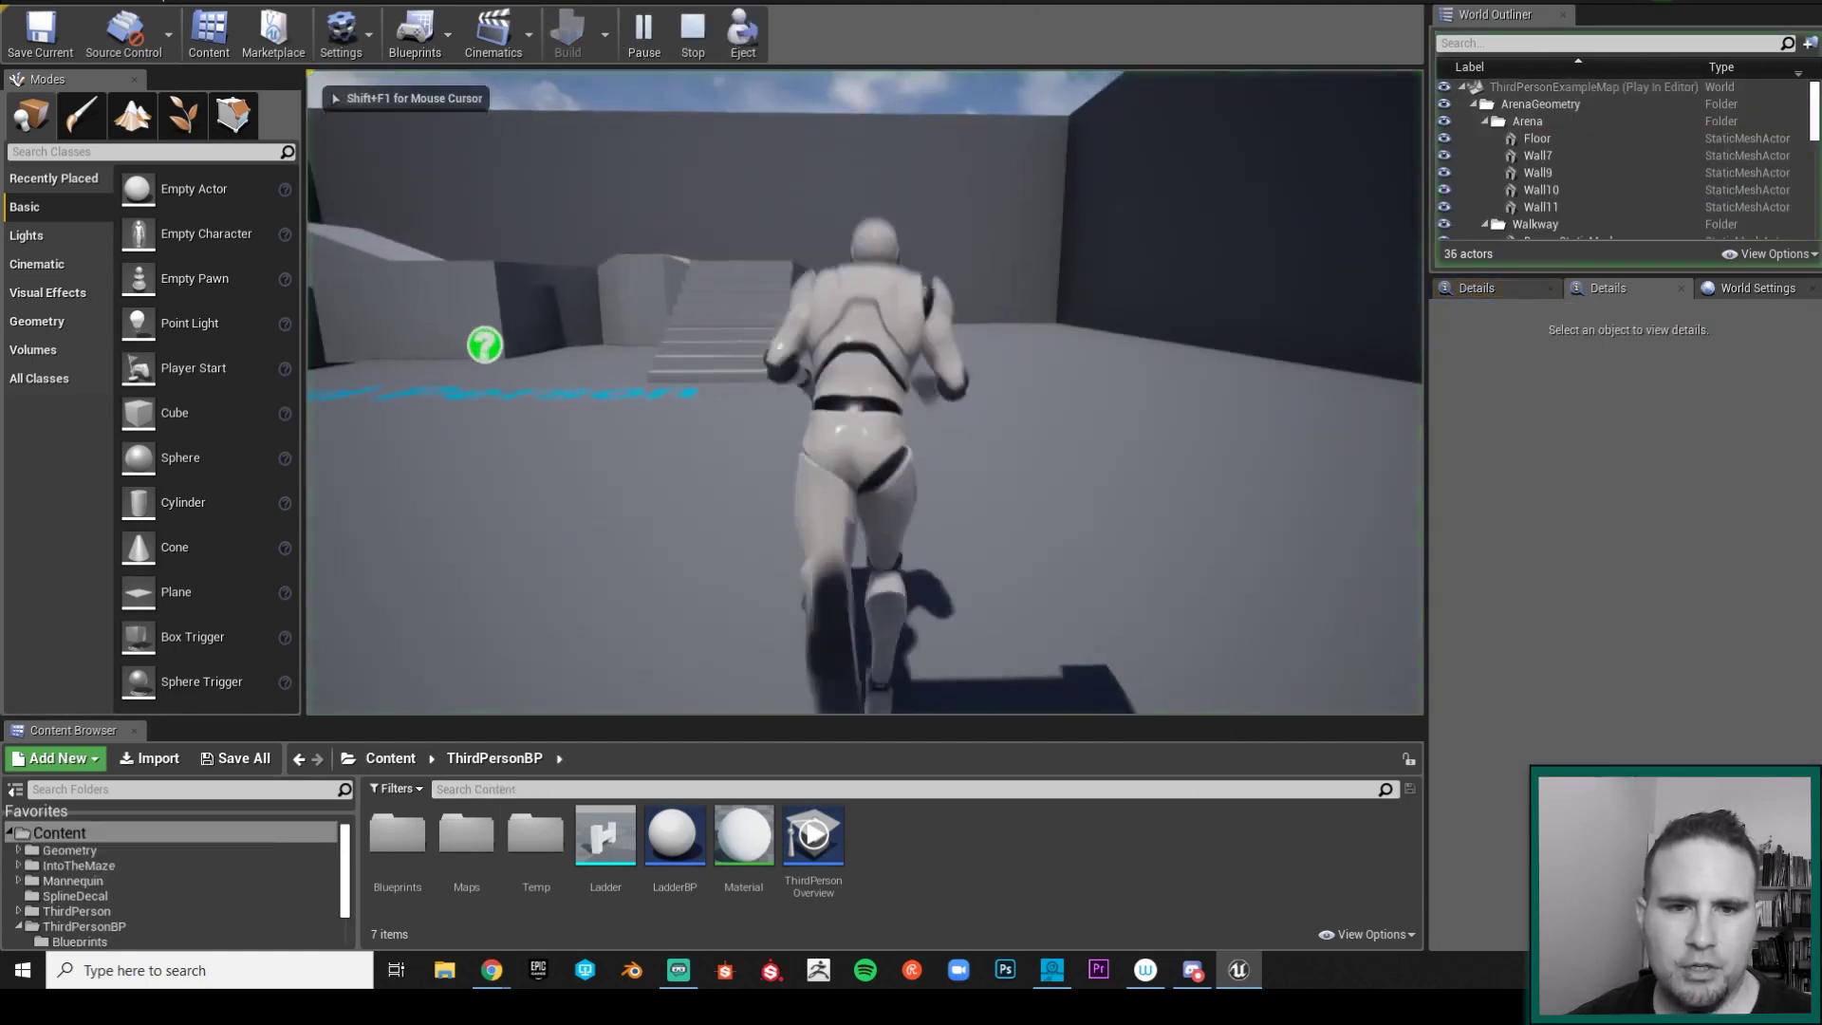
key("space")
key("w")
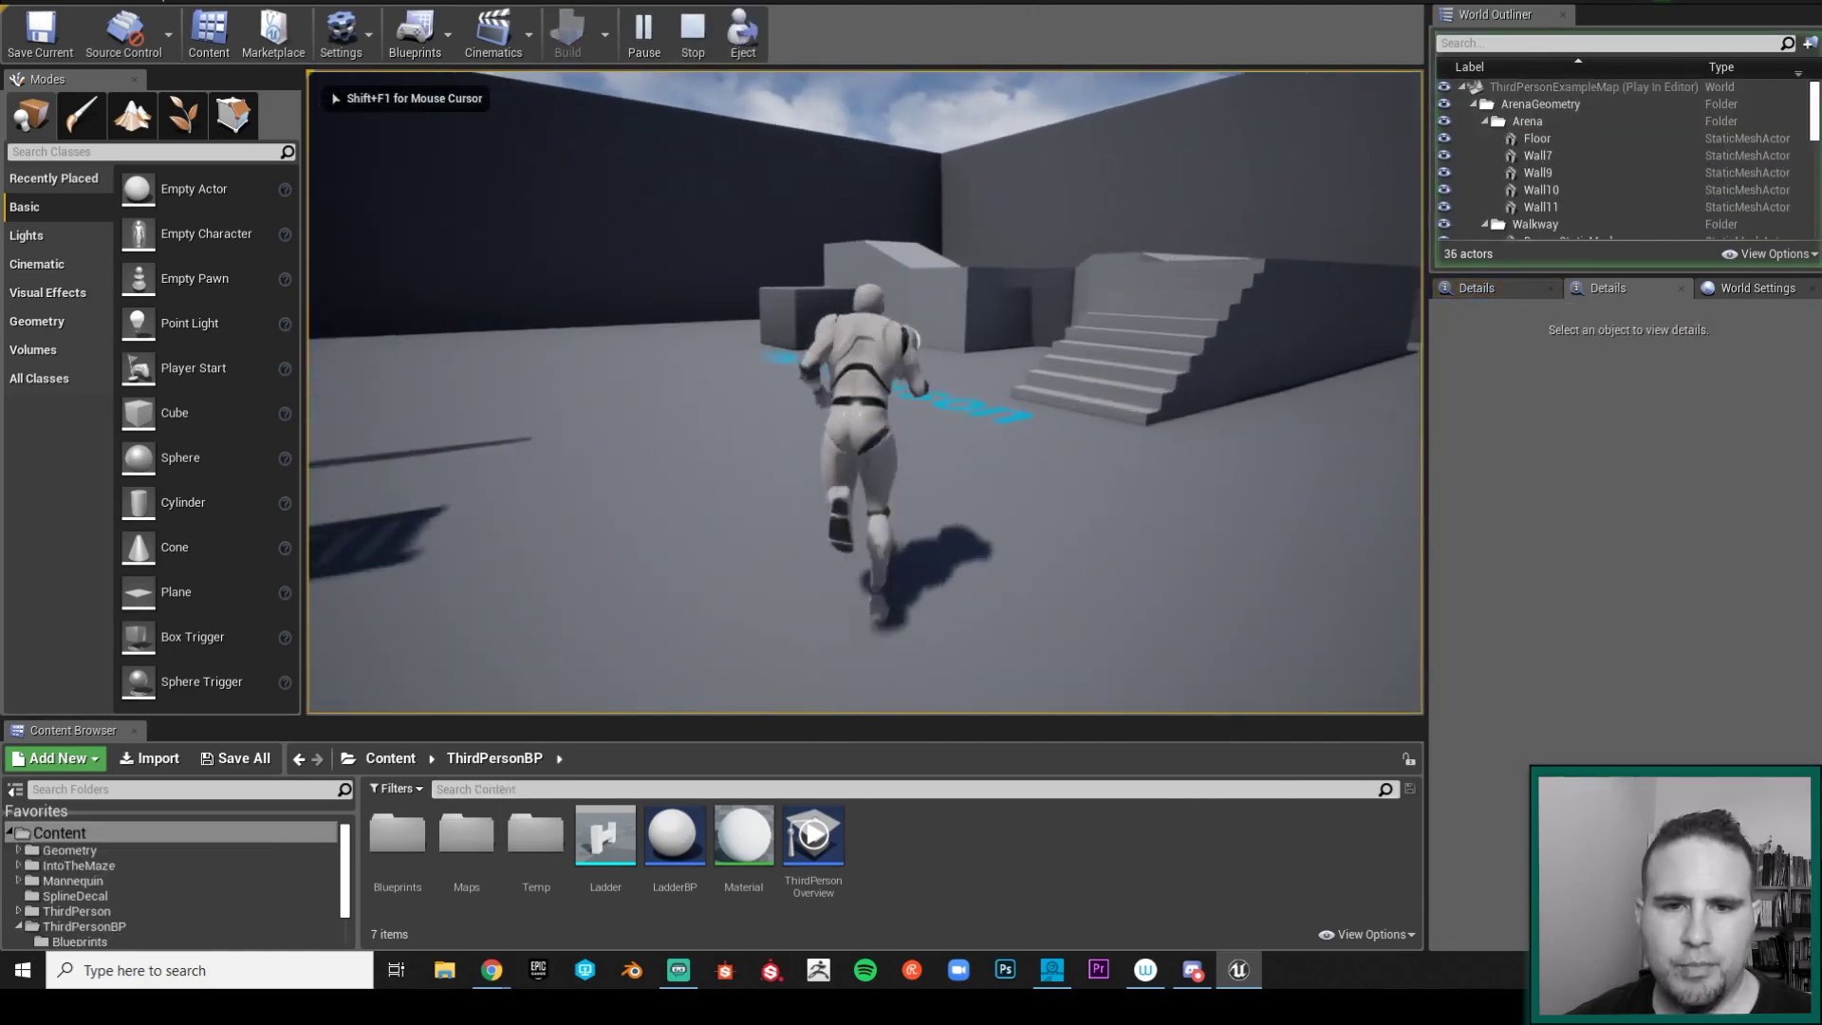
key("w")
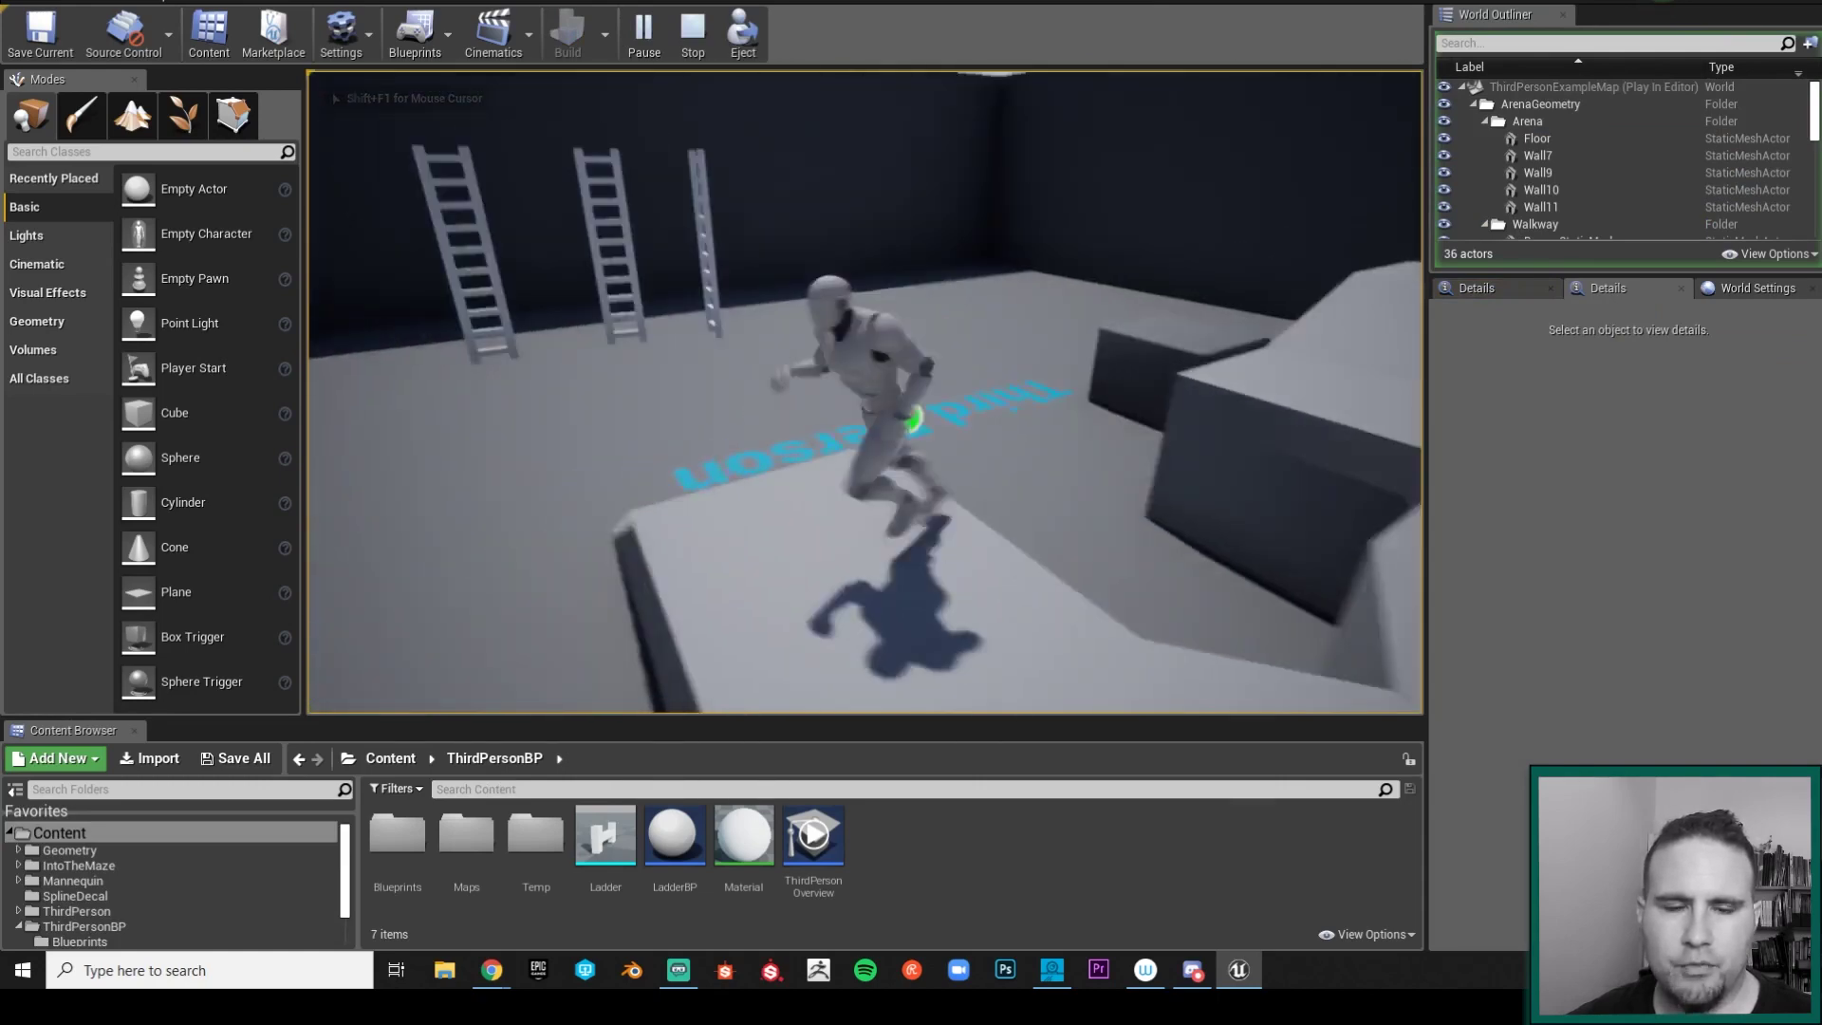
key("w")
key("Escape")
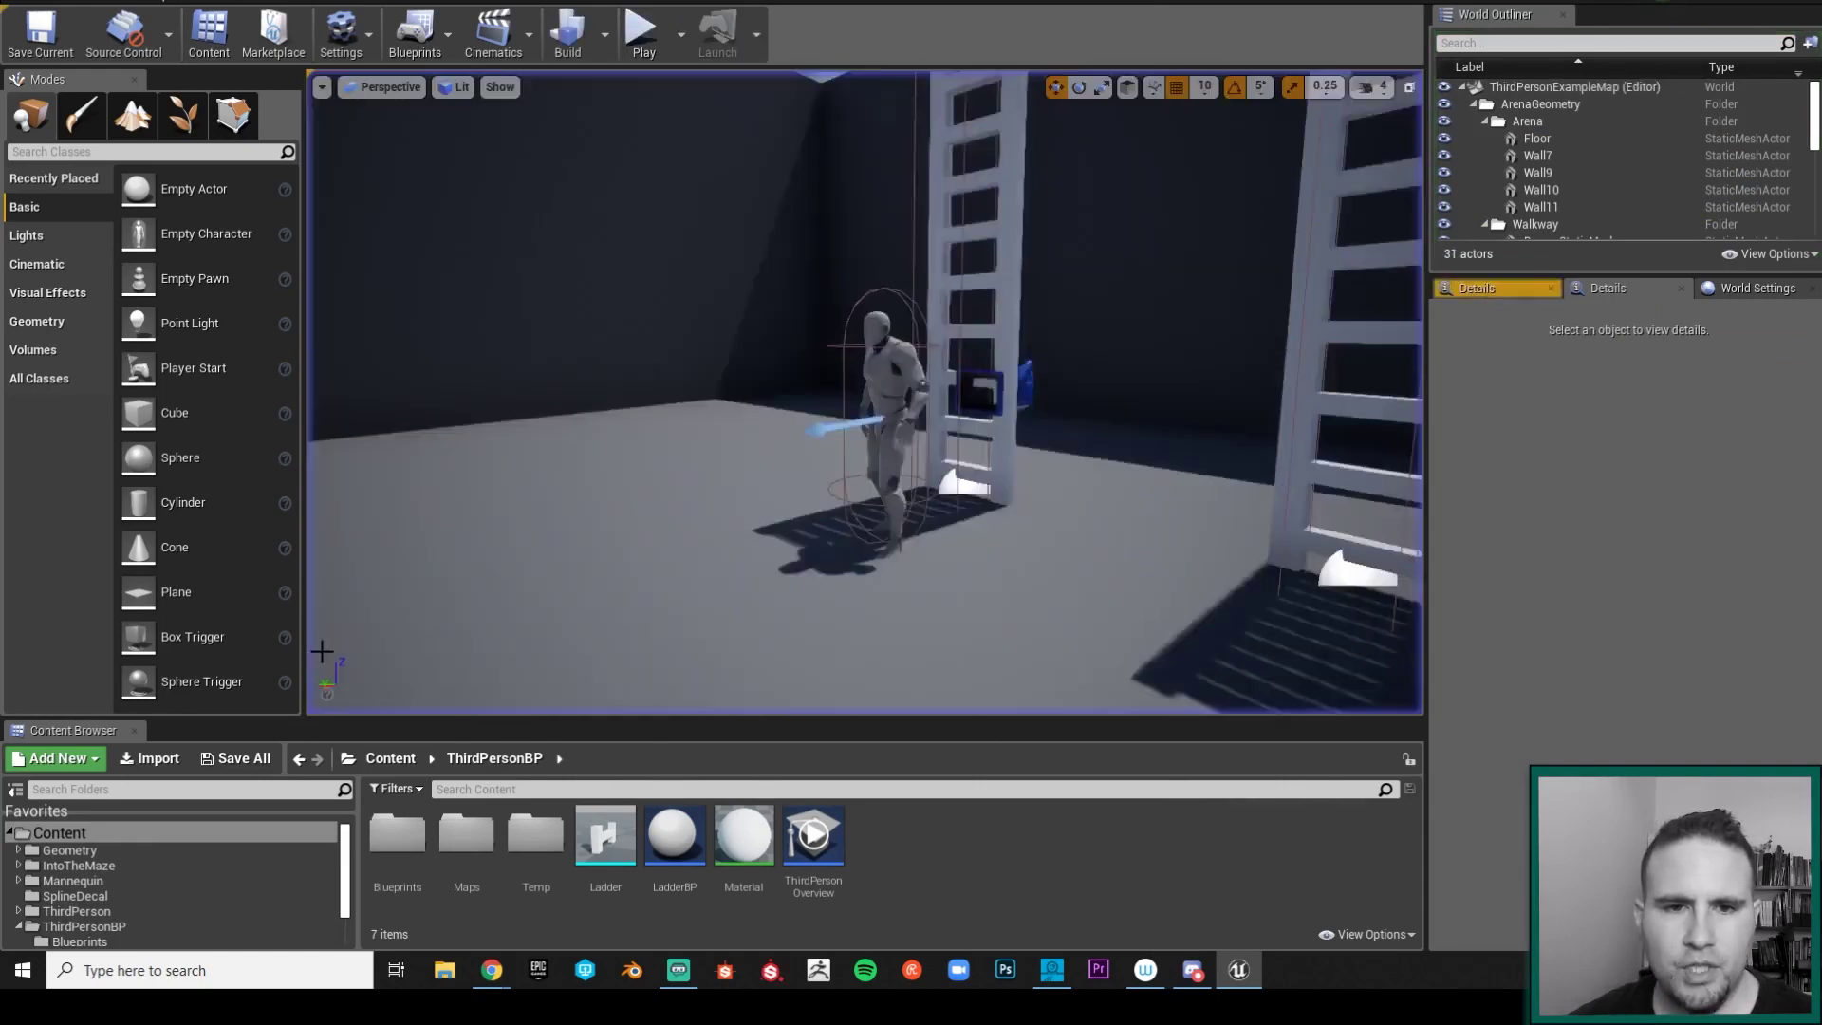
Step: Fly the viewport camera around the ladders to a frontal view of the mannequin before all three ladders
right_click_drag(416, 681, 465, 560)
key("w")
key("s")
right_click_drag(864, 518, 835, 517)
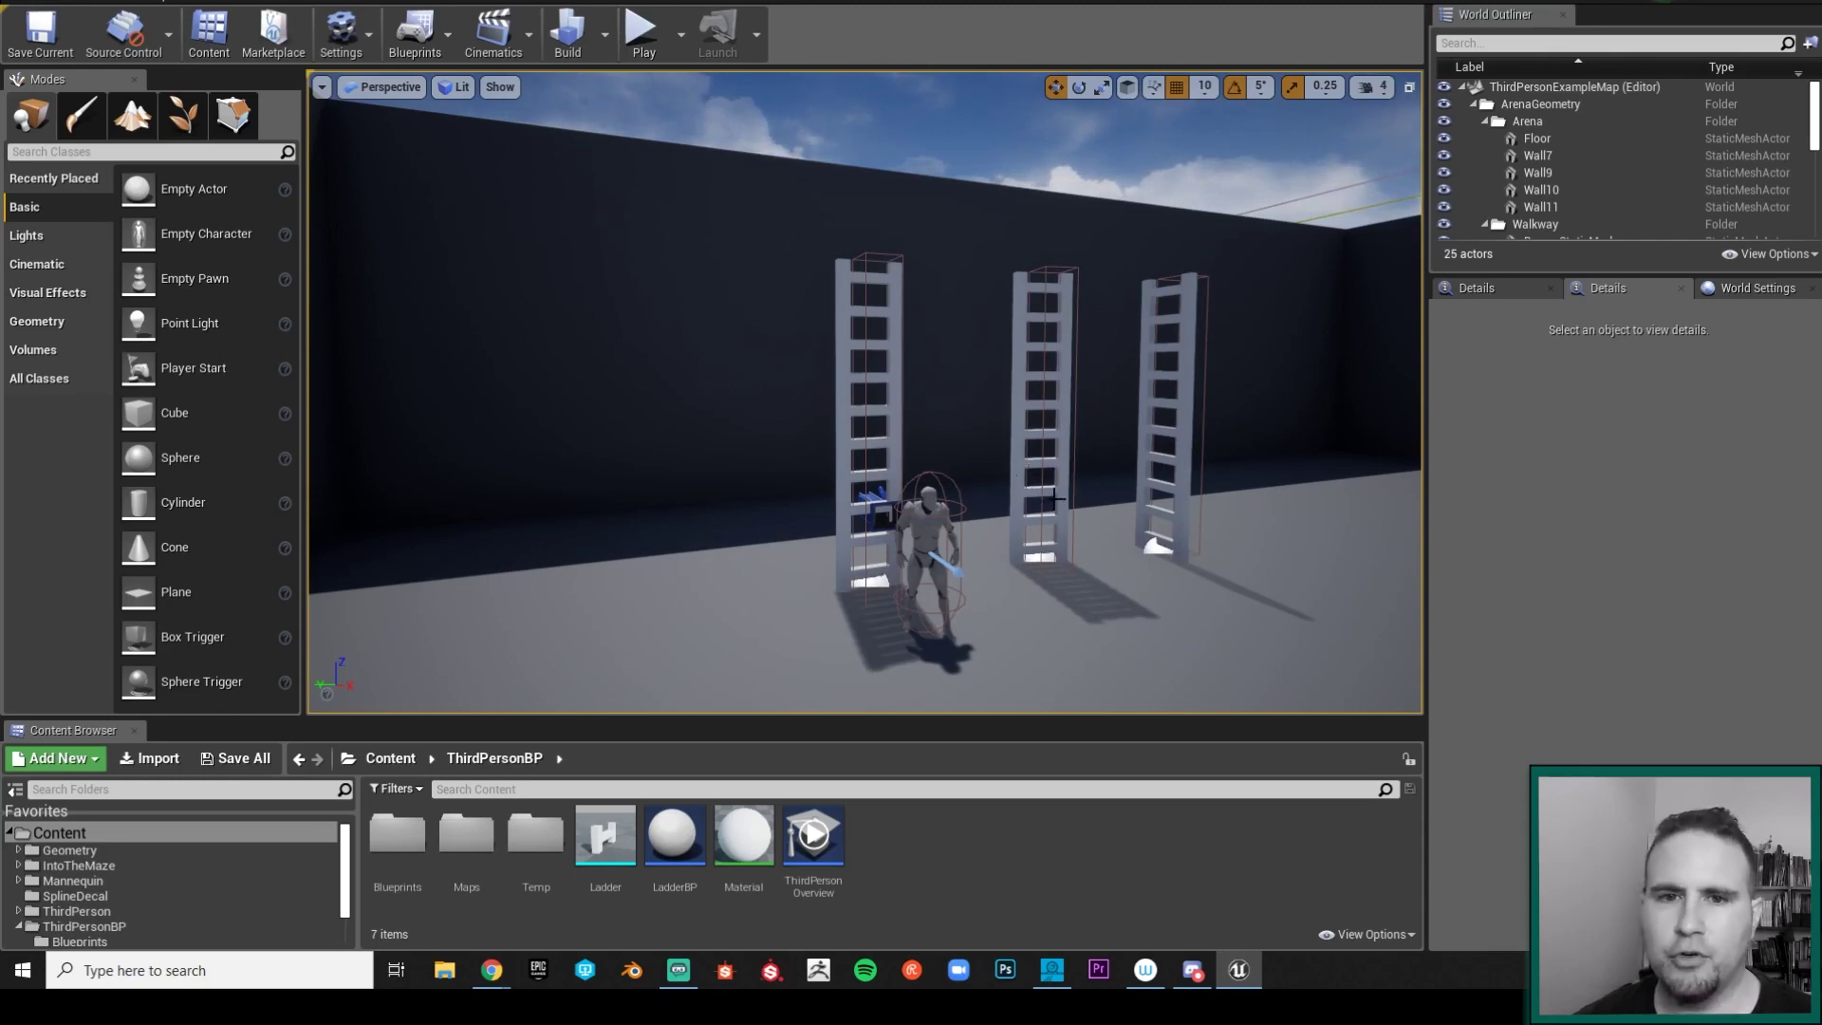
mouse_move(1008, 542)
right_mouse_down()
mouse_move(1042, 541)
mouse_move(1042, 568)
mouse_move(1014, 542)
right_mouse_up()
key("w")
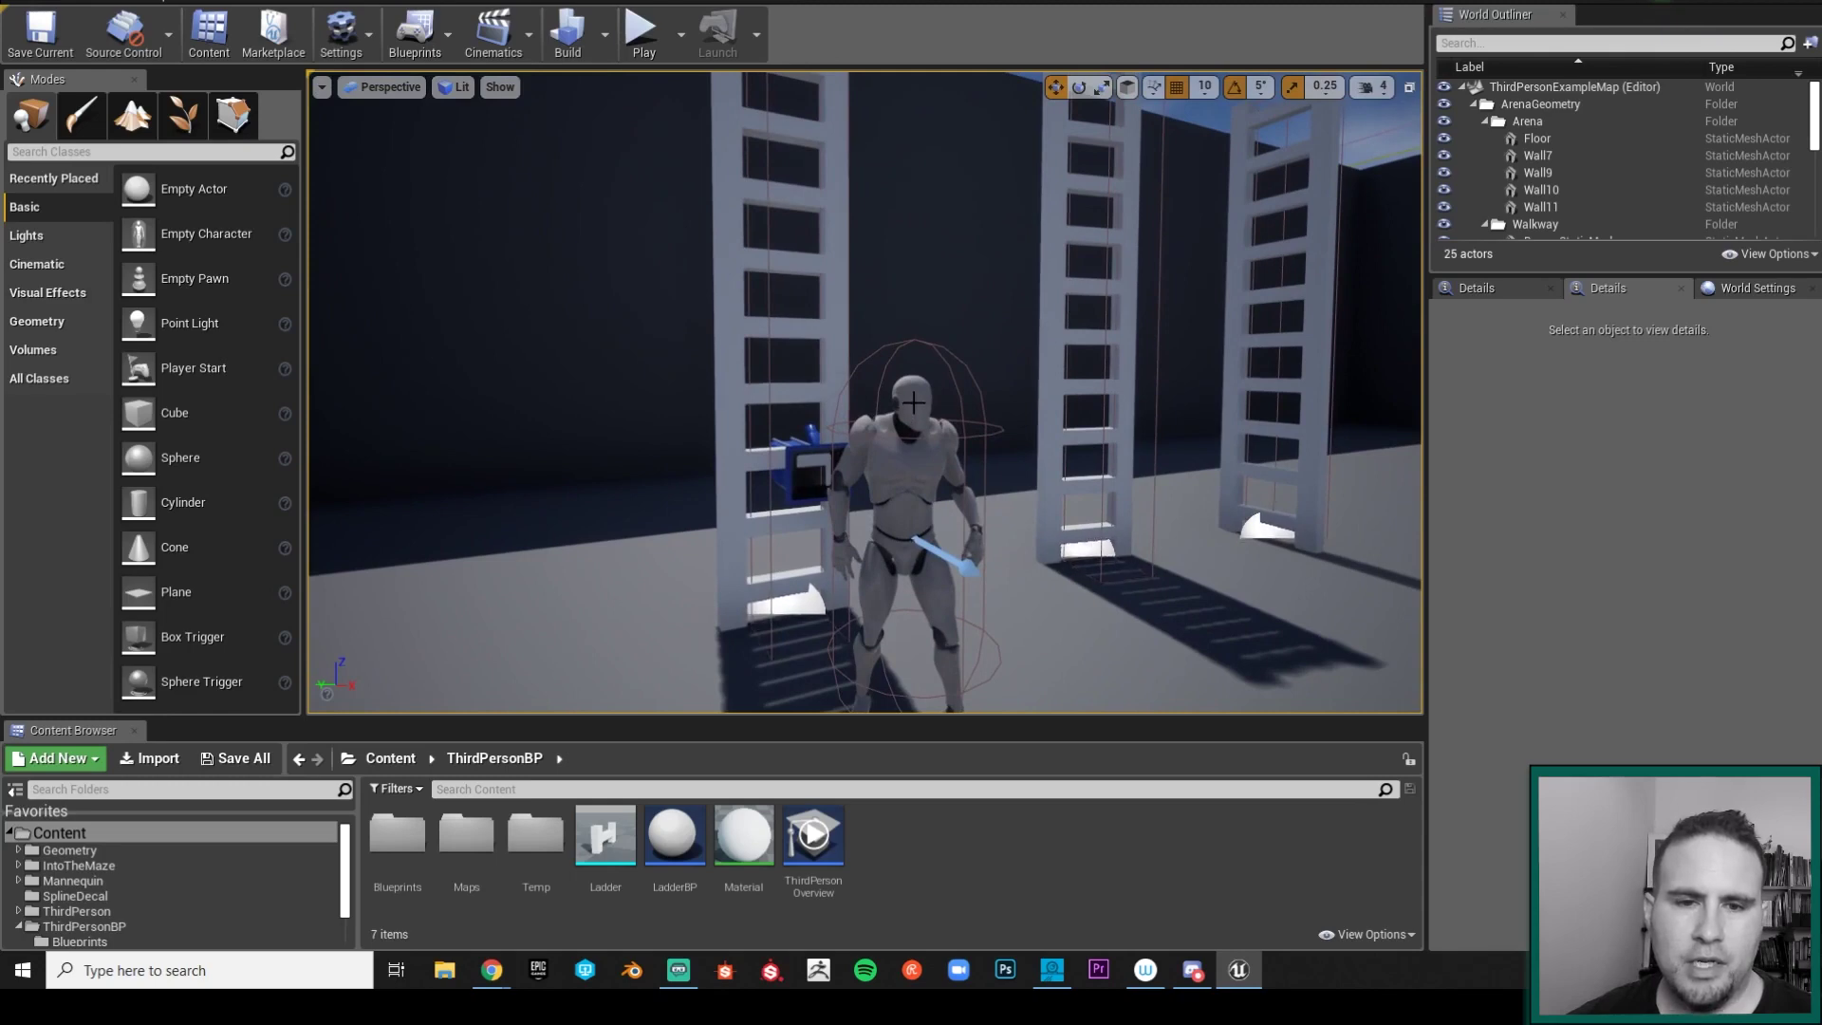
scroll(918, 451, "up", 3)
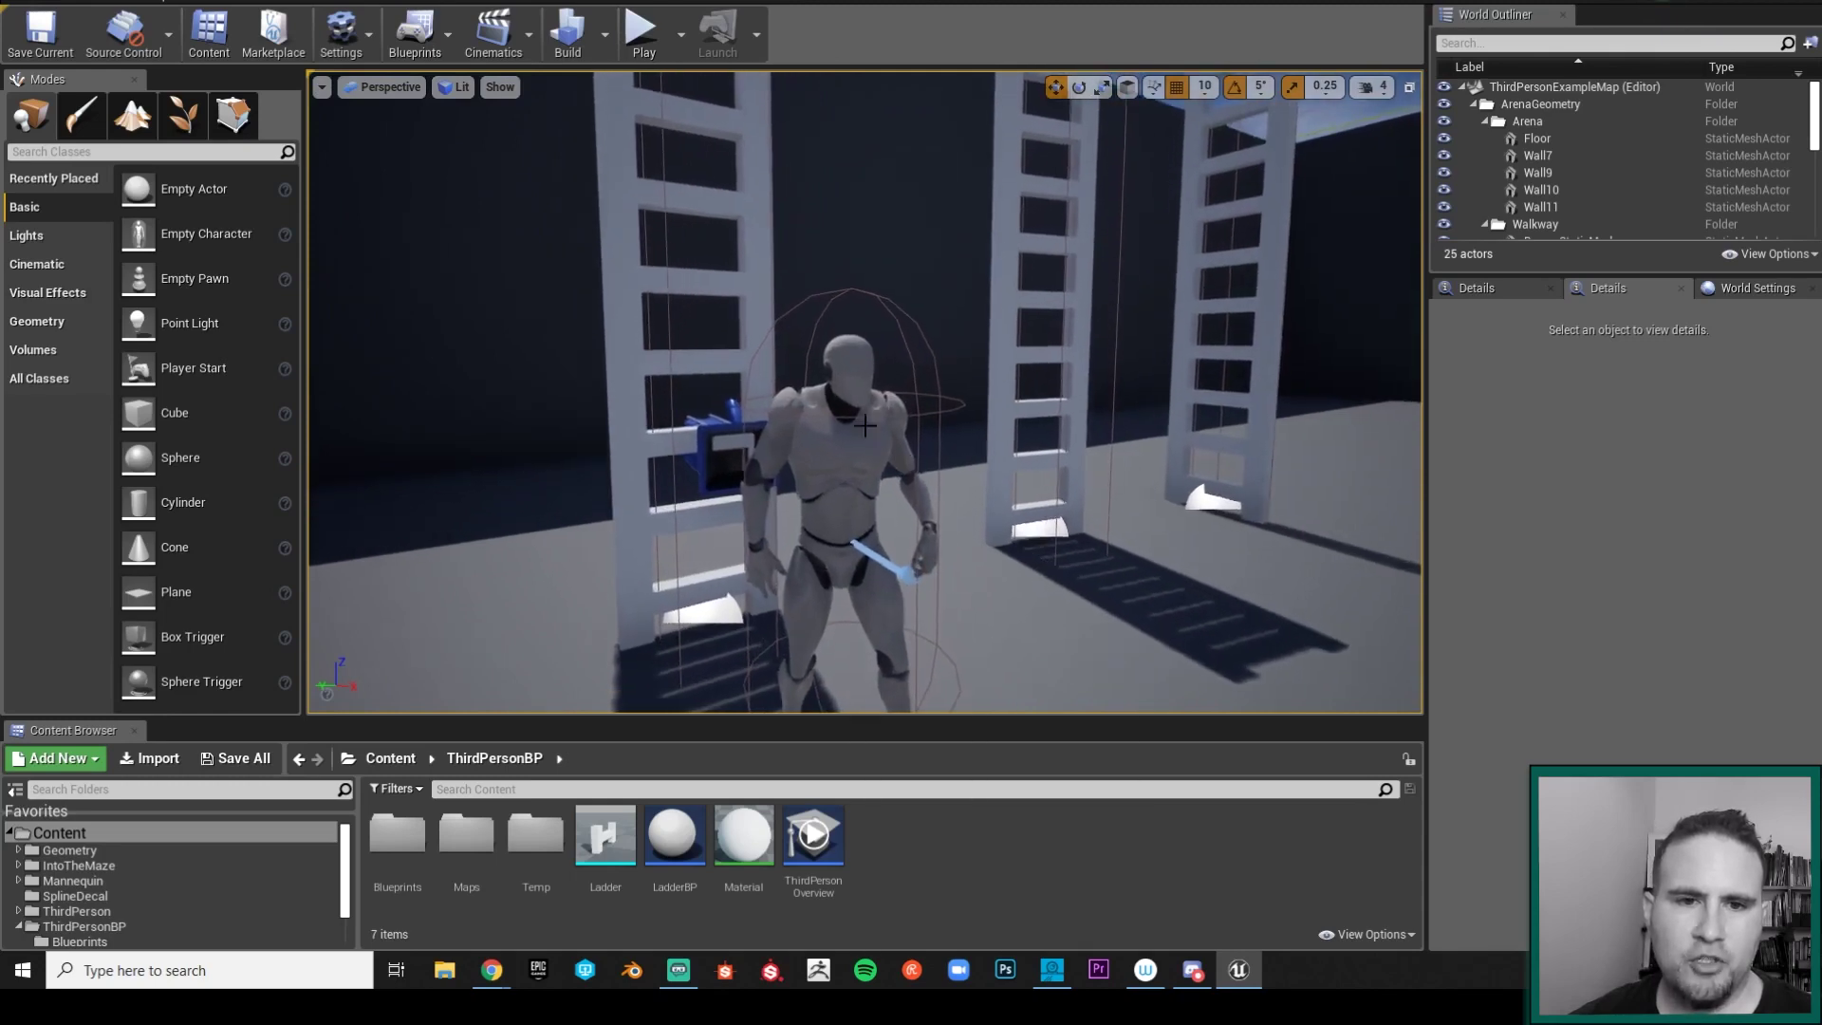
right_click_drag(871, 379, 793, 352)
key("d")
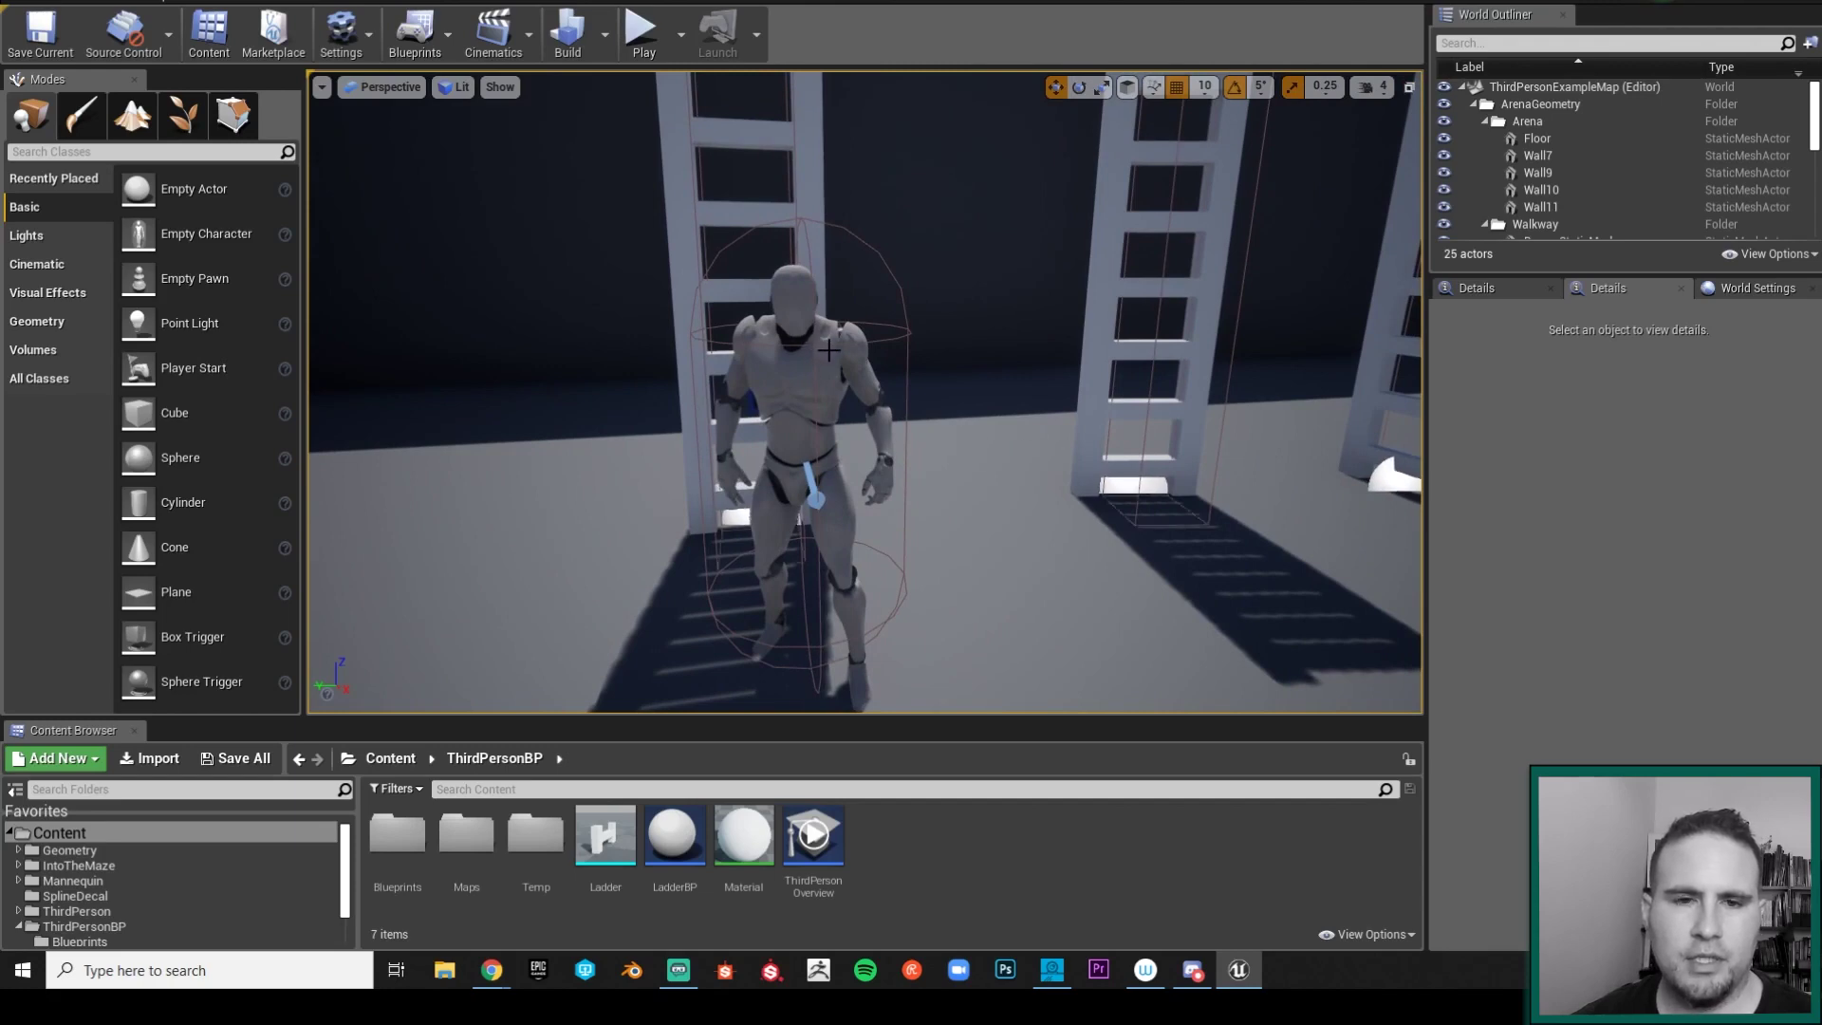
right_click_drag(917, 322, 937, 250)
key("s")
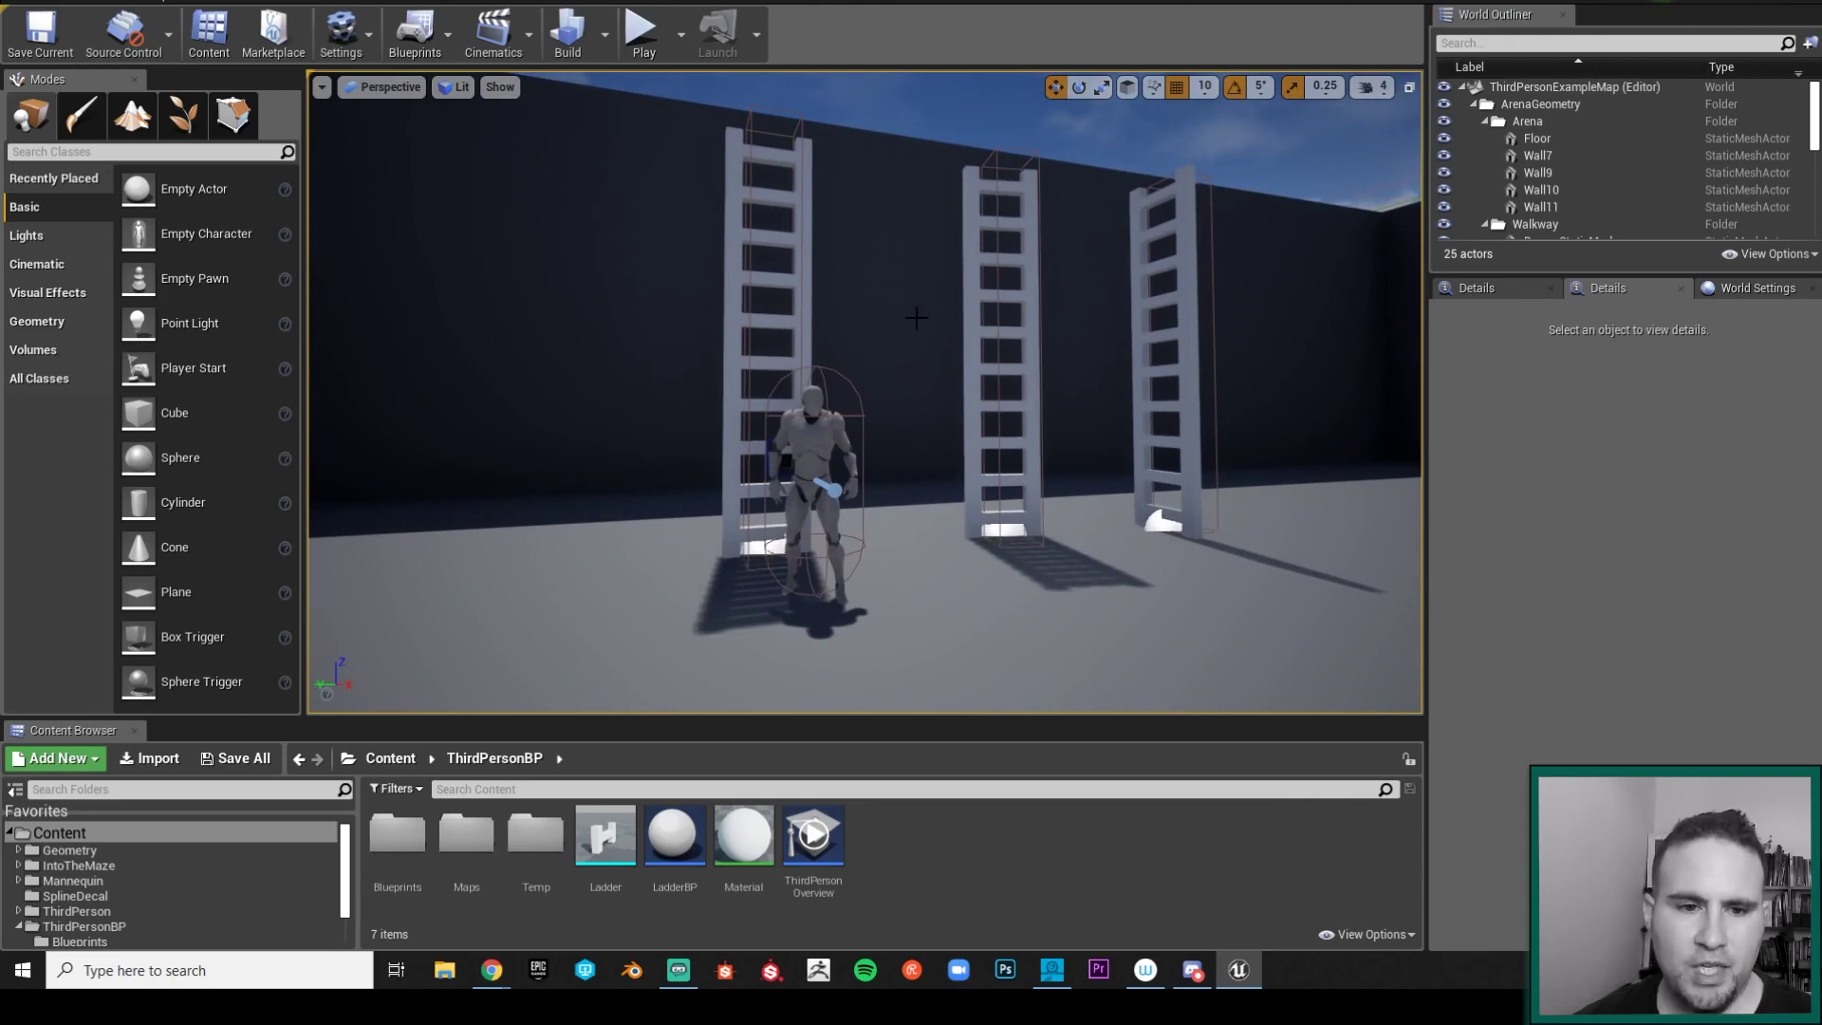
Step: Switch to Mixamo in Chrome, go to Characters, and clear the old climbing search text
mouse_move(497, 974)
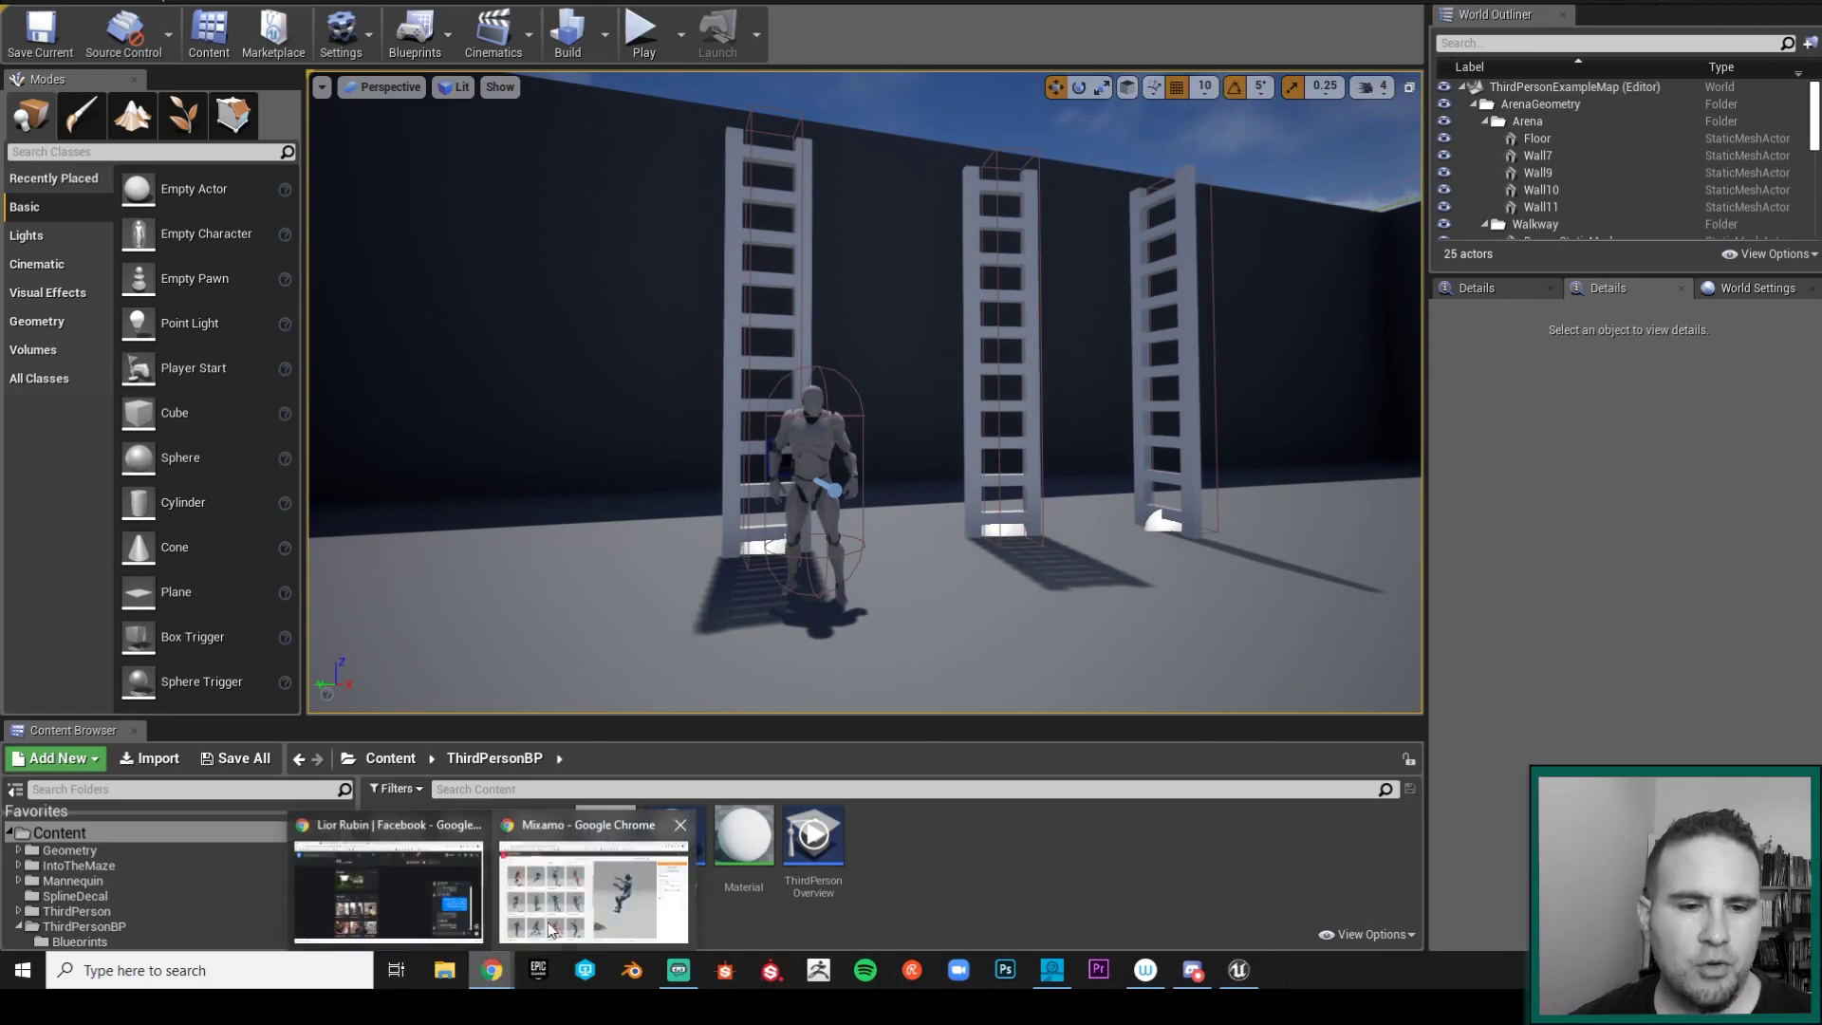
left_click(616, 887)
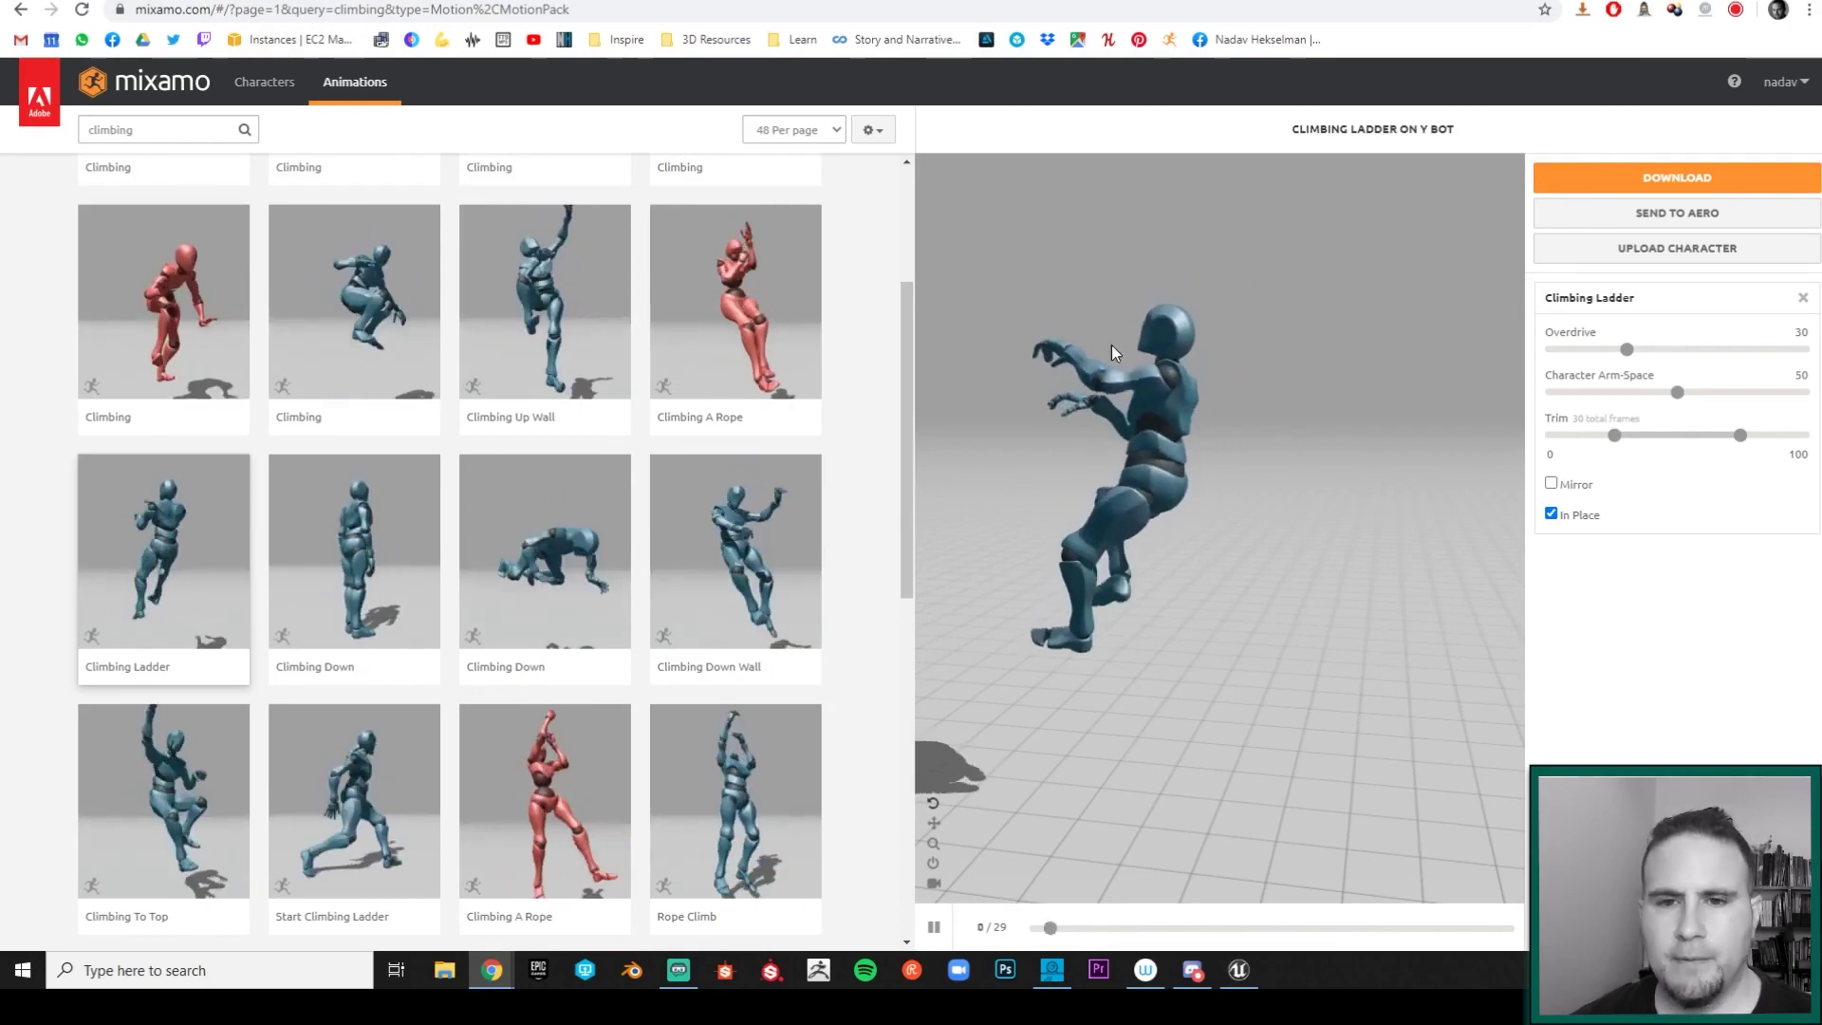
left_click(261, 82)
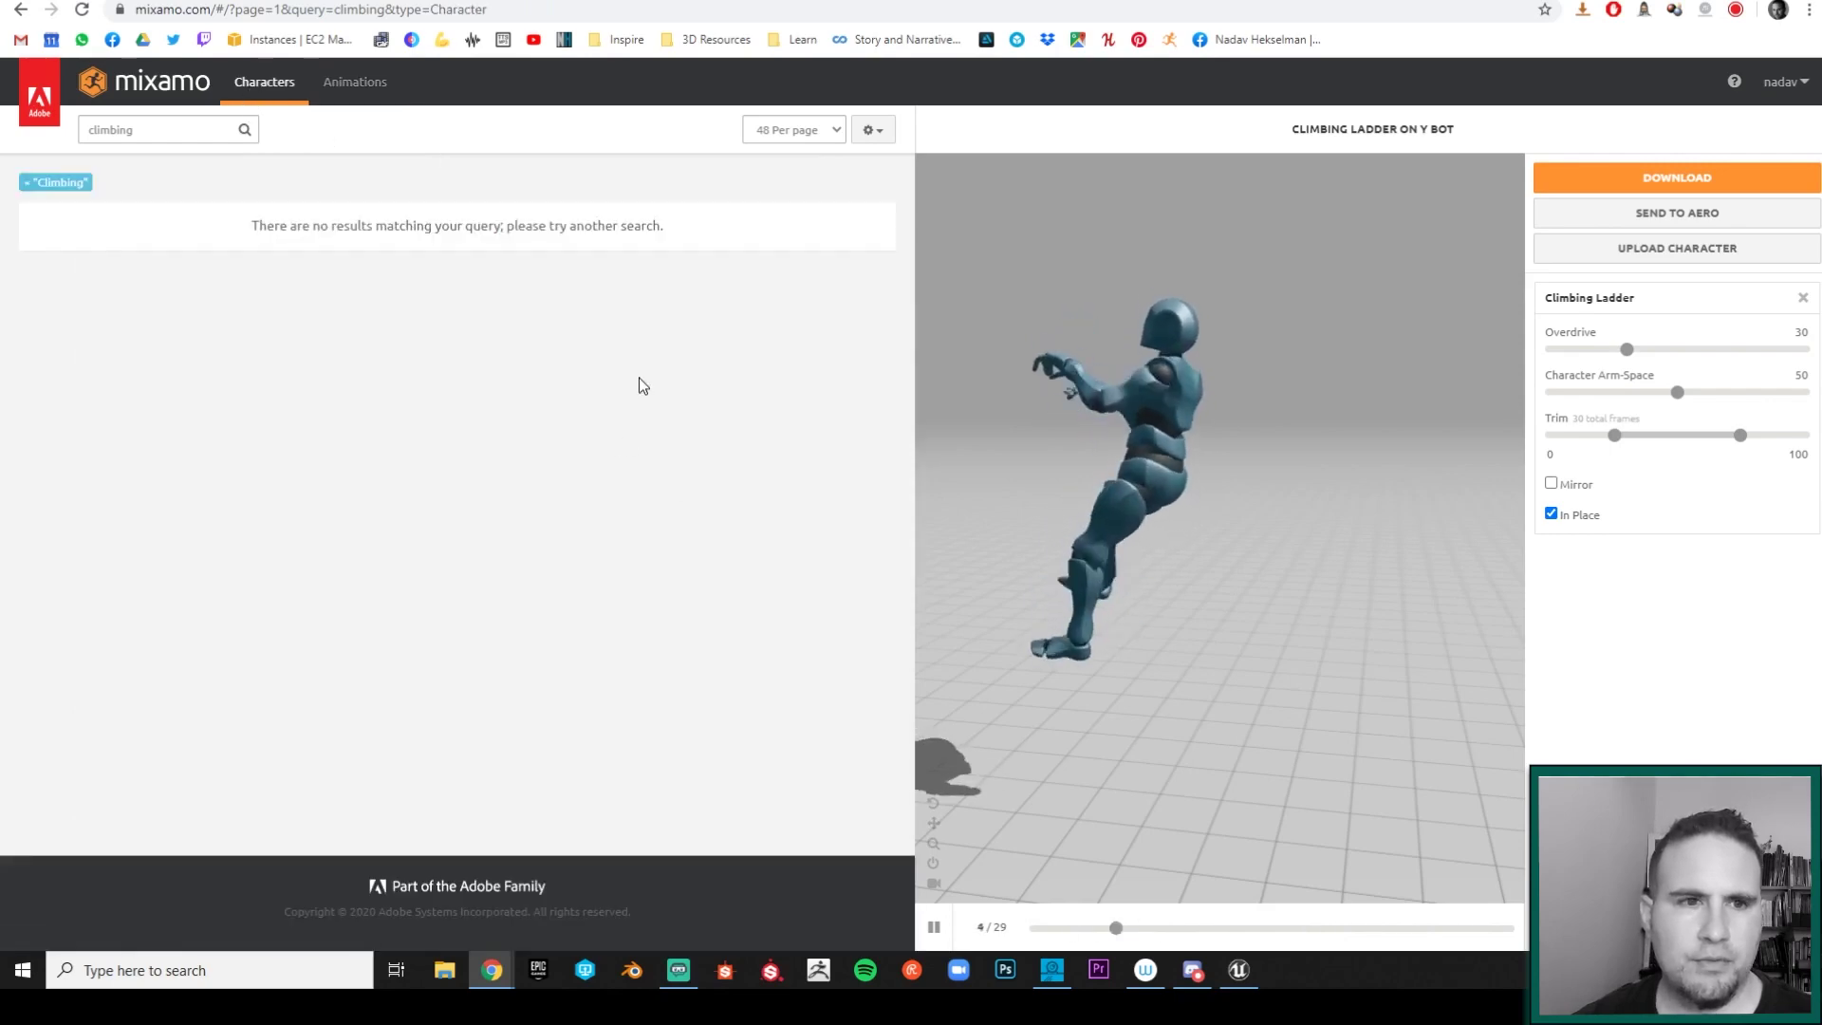
double_click(204, 133)
key("BackSpace")
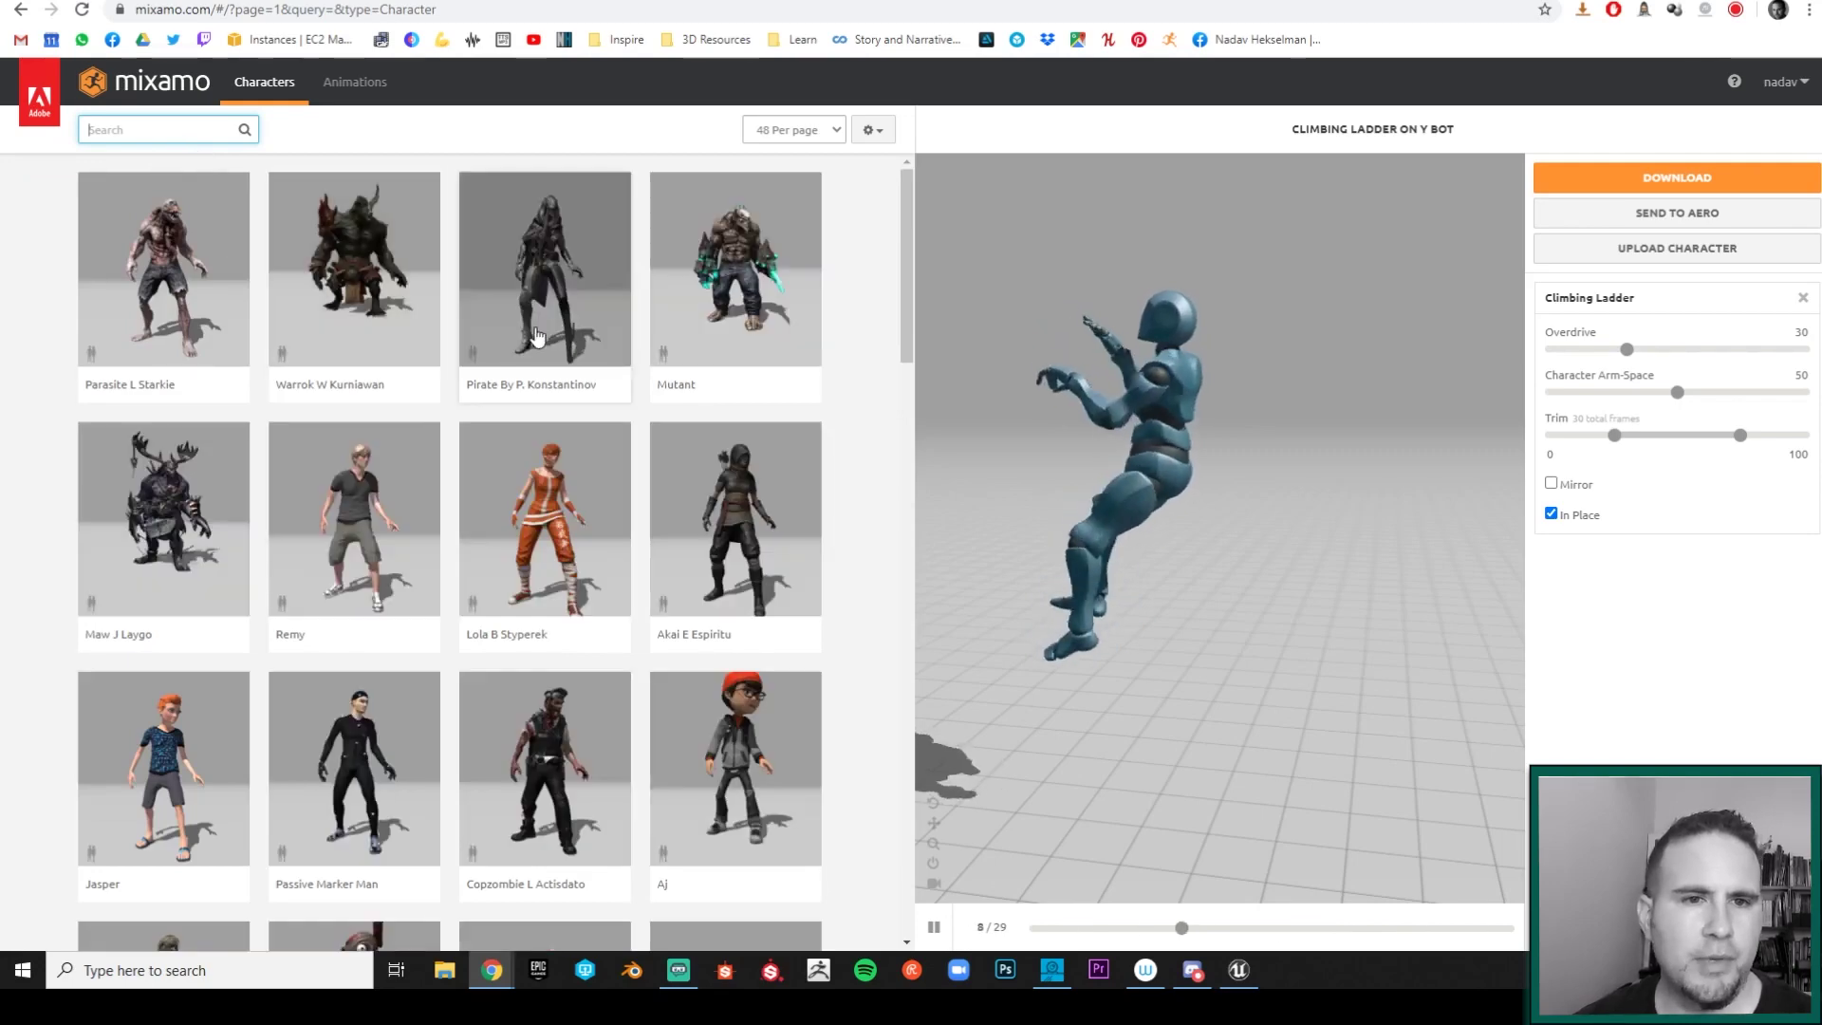
scroll(572, 461, "down", 7)
scroll(569, 446, "up", 7)
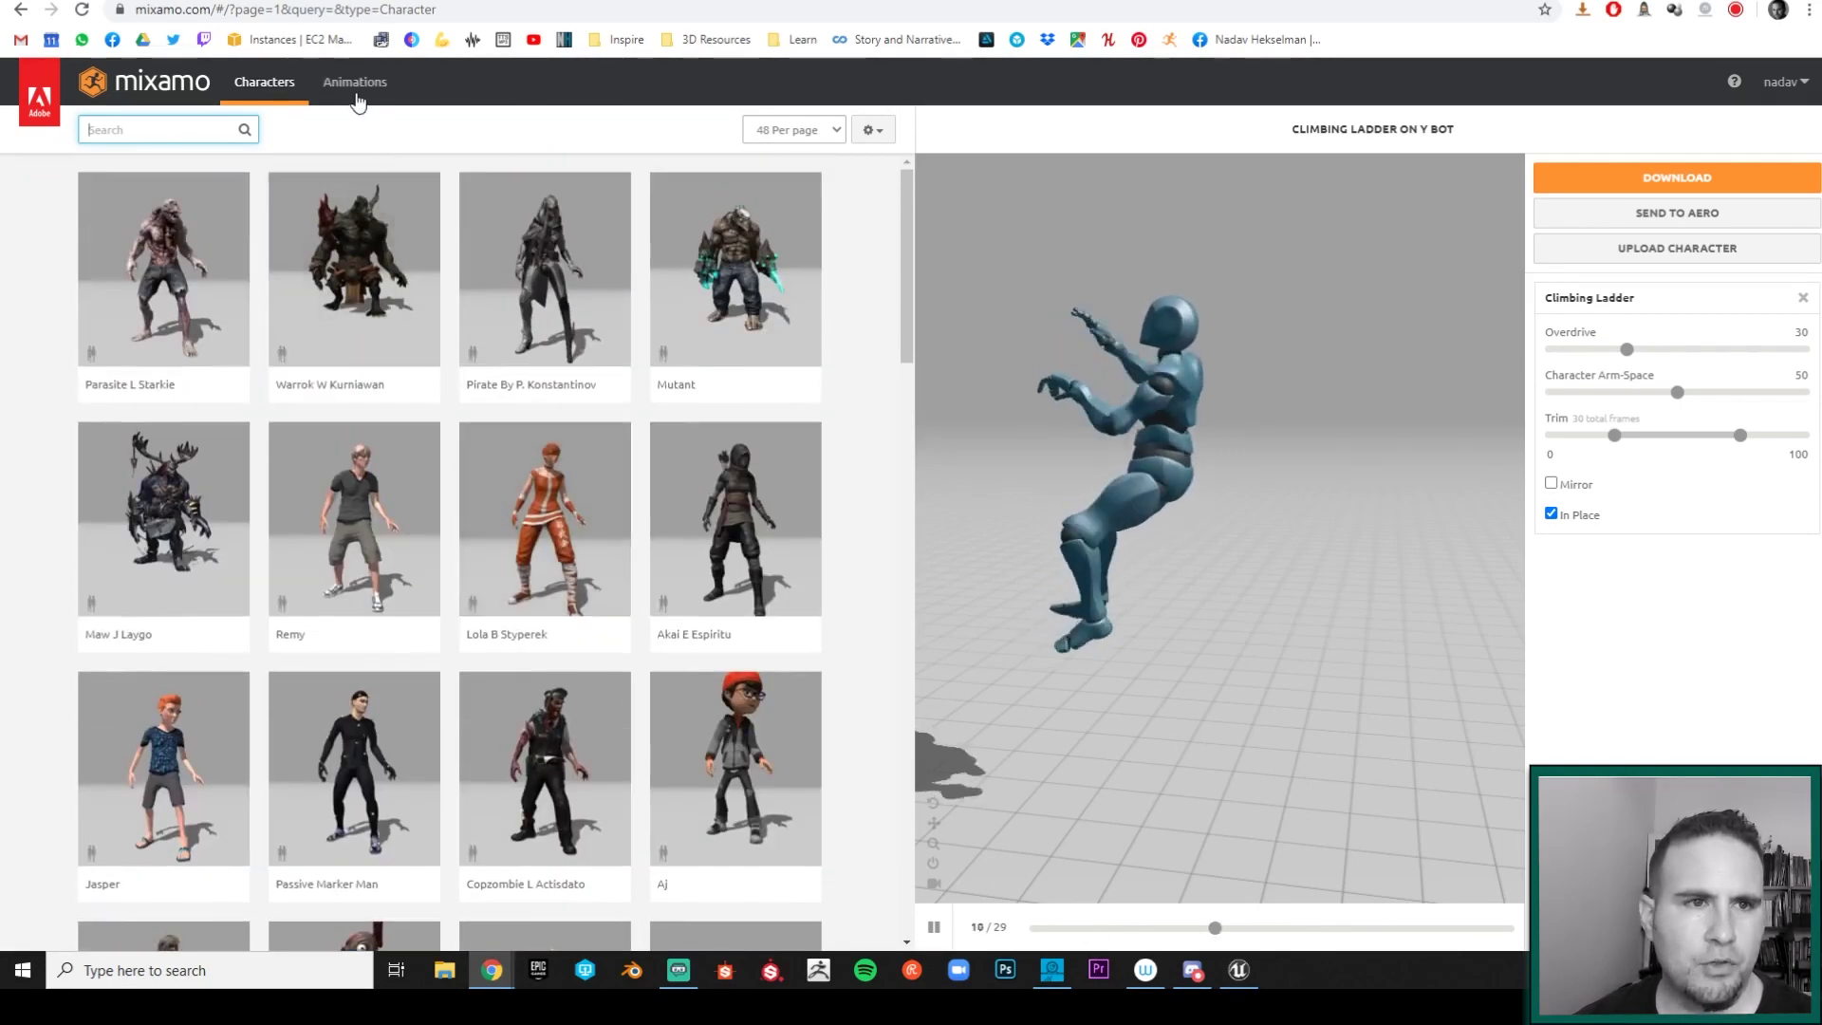
left_click(357, 100)
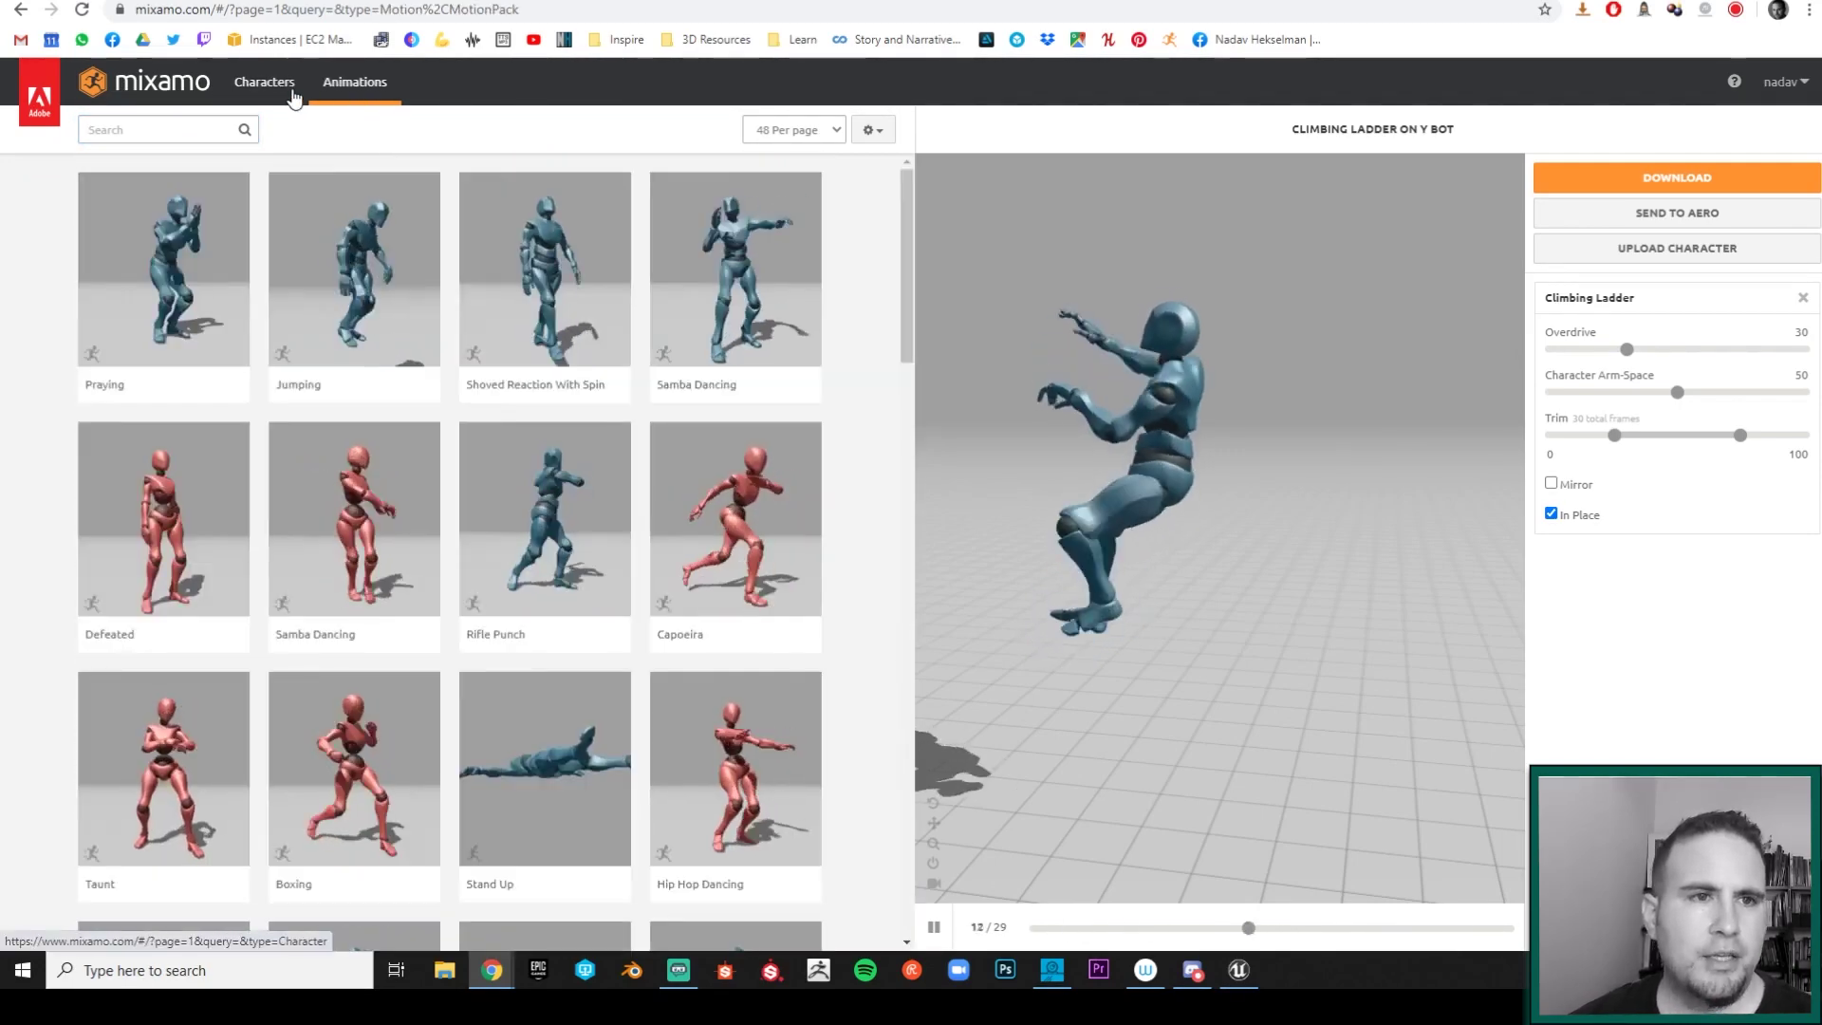
left_click(293, 93)
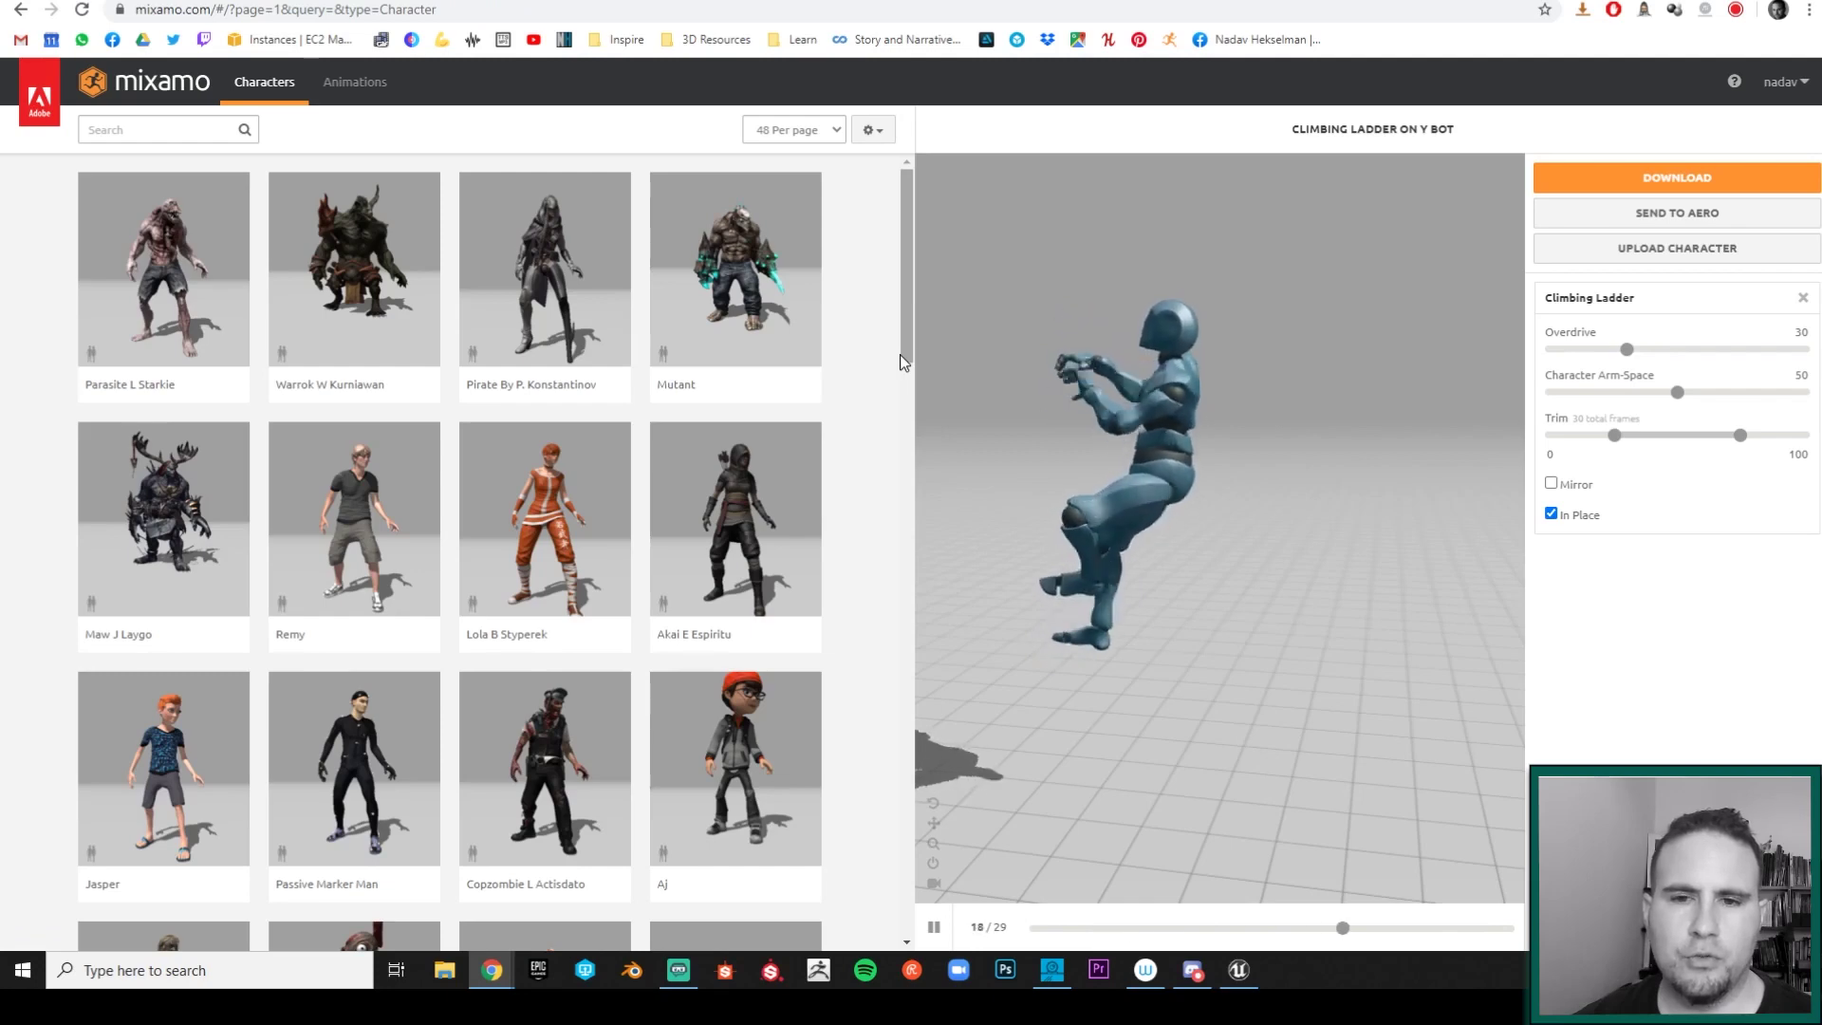
Step: Search the Mixamo characters for 'ybot'
left_click(195, 133)
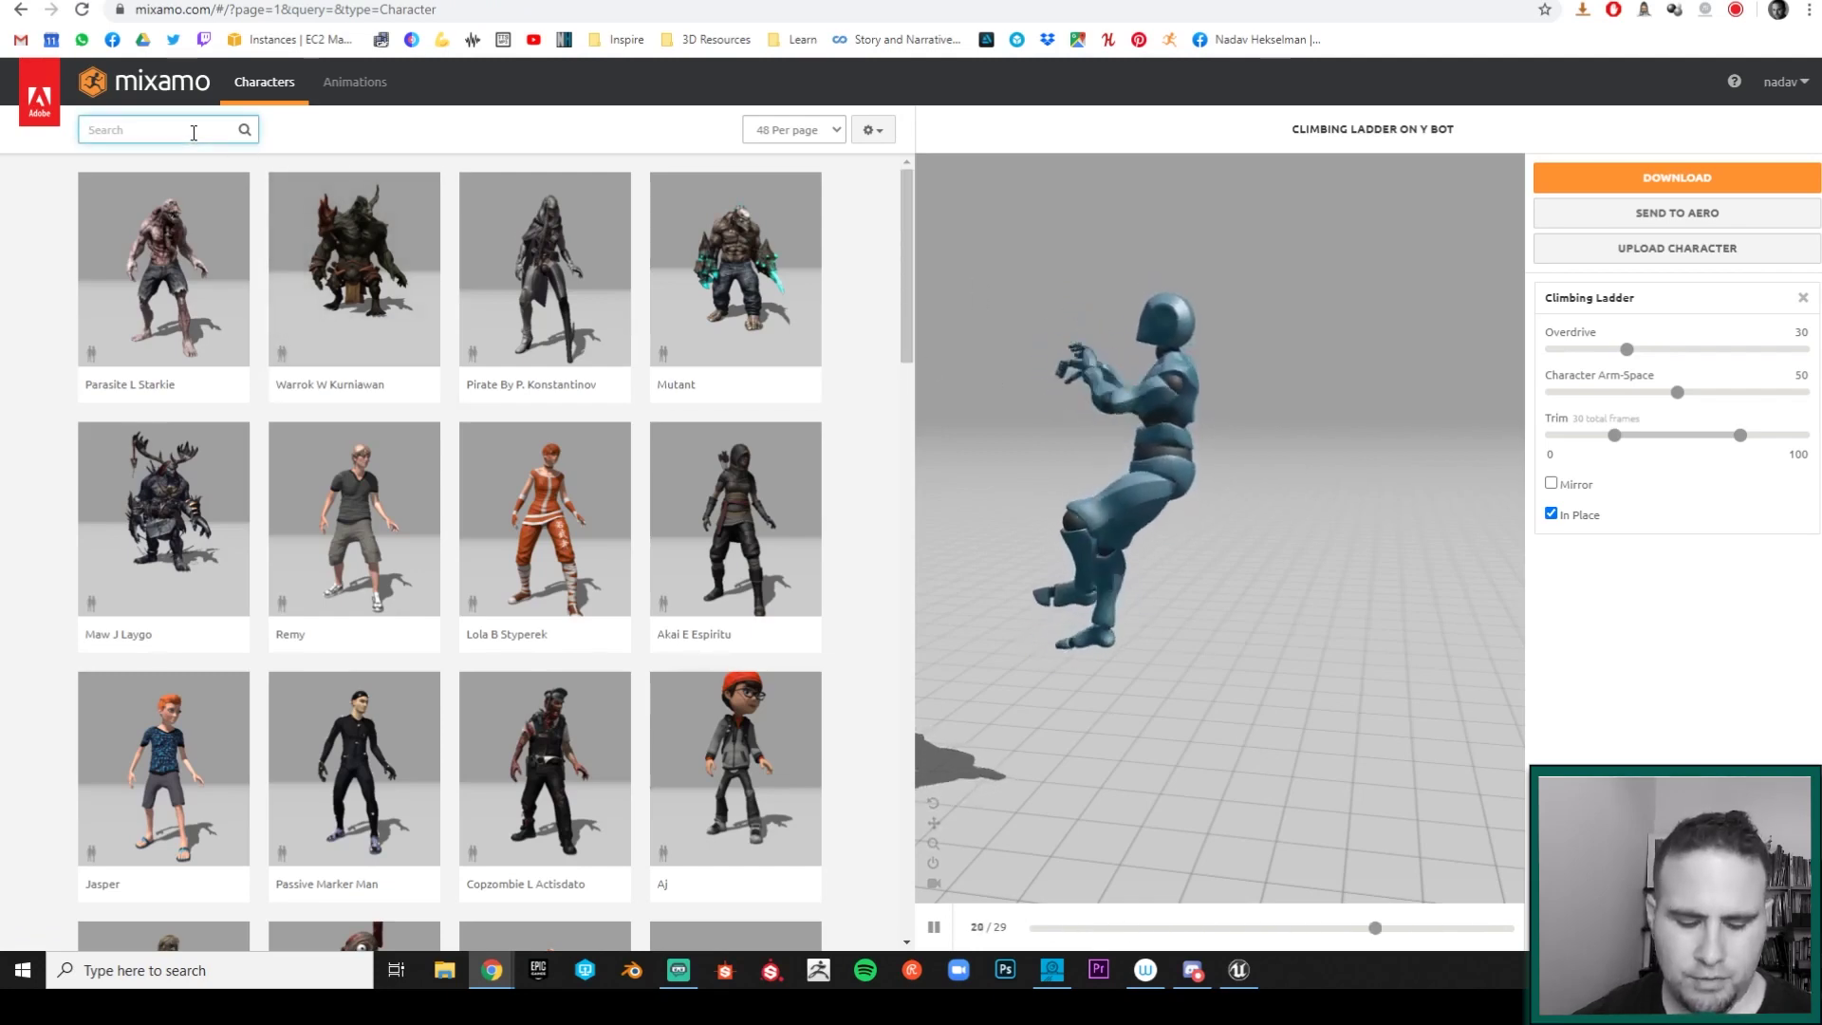
type("xbot")
key("BackSpace")
key("BackSpace")
key("BackSpace")
key("BackSpace")
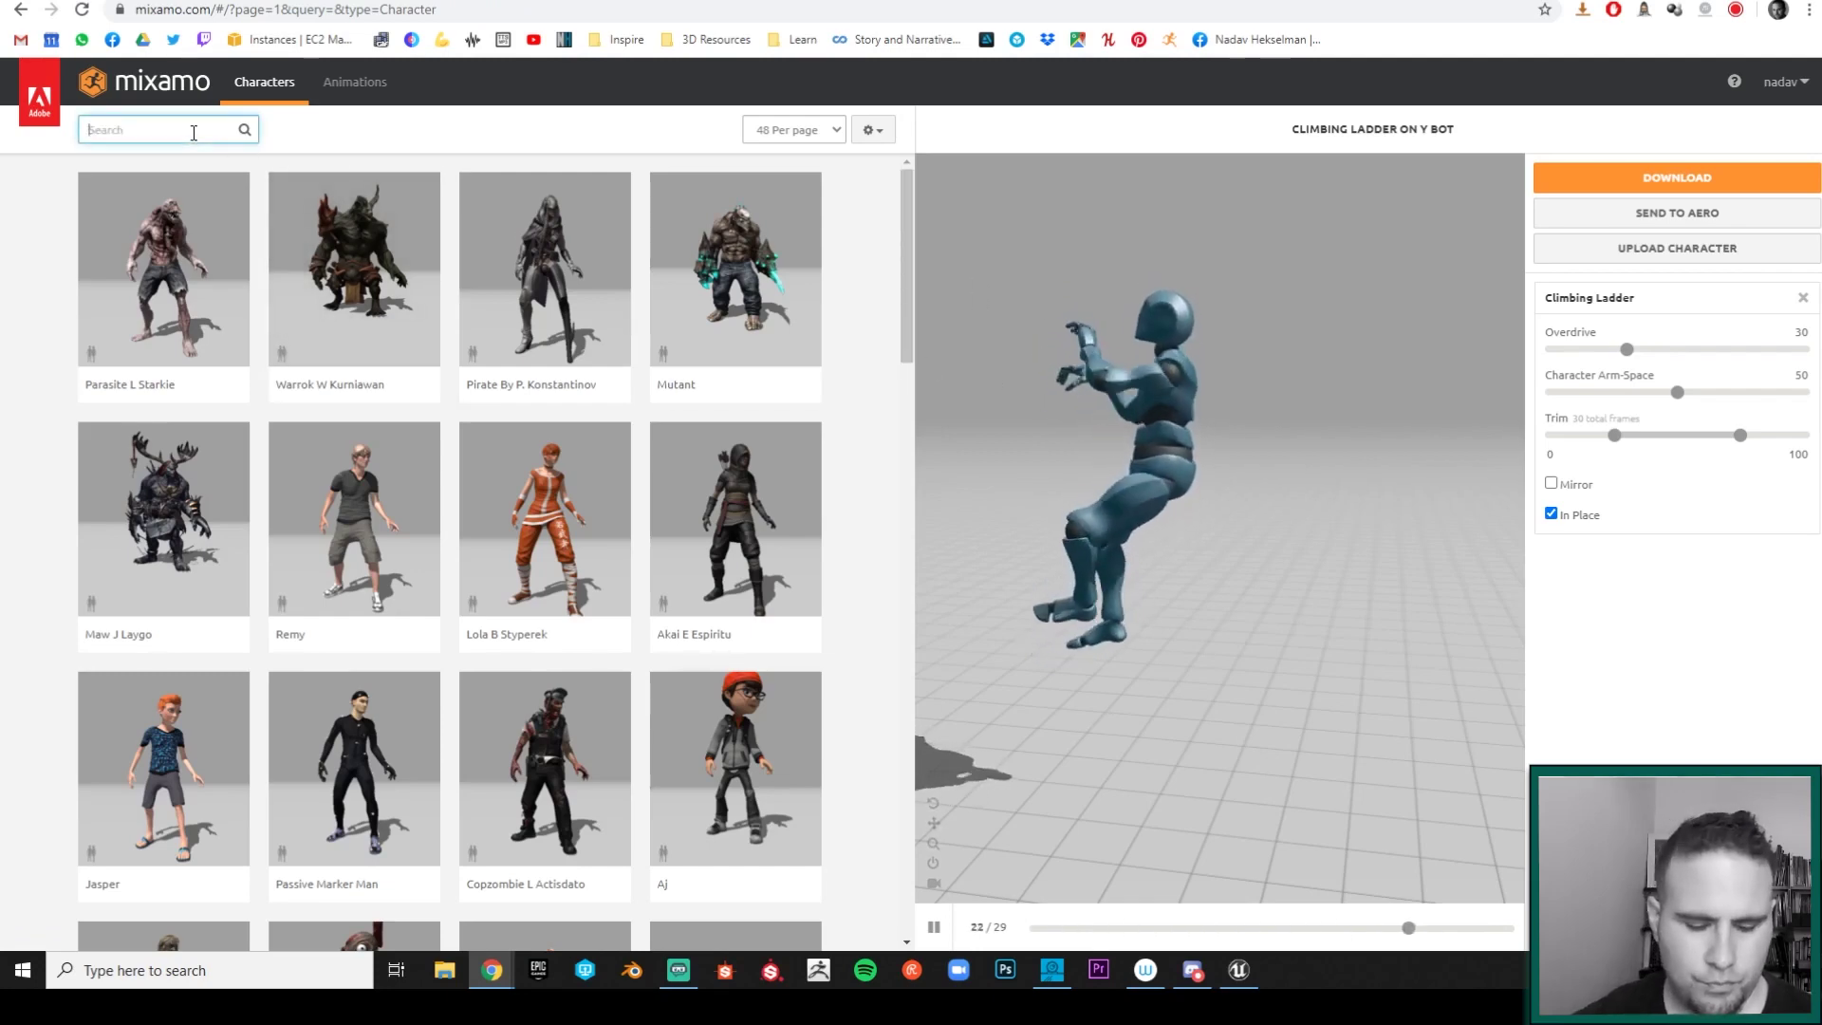
type("ybot")
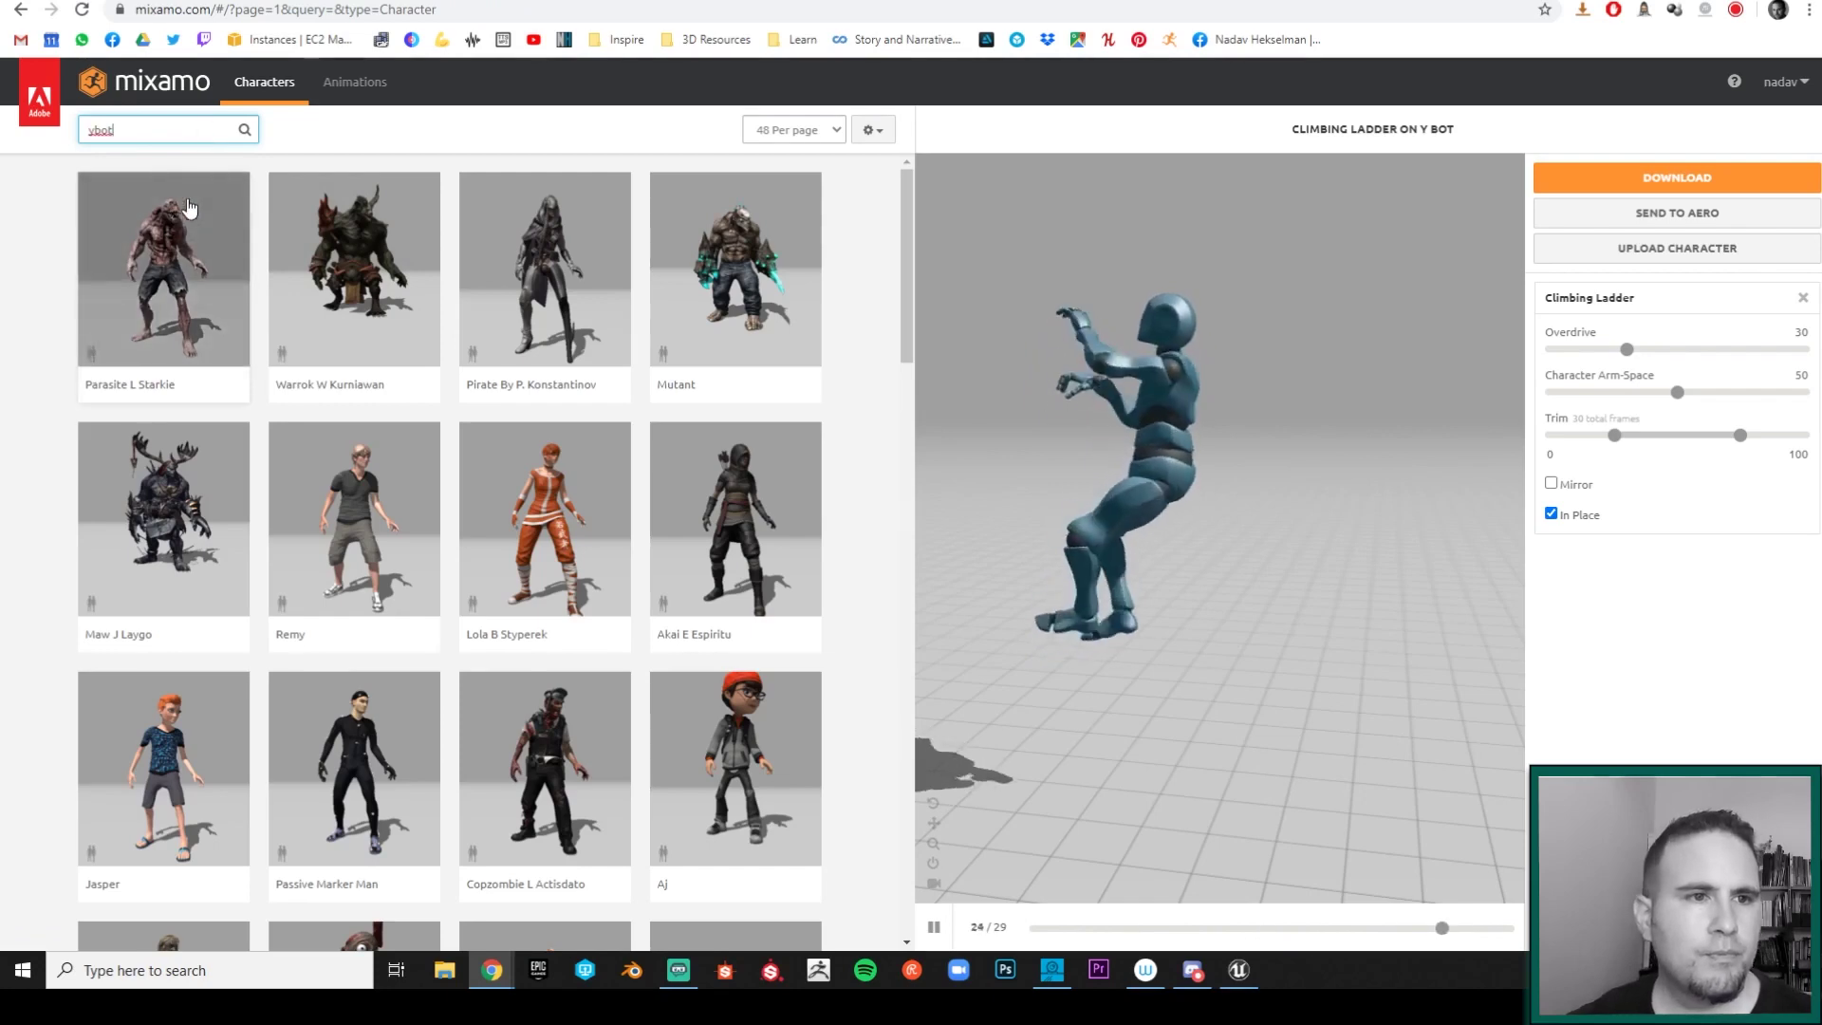
key("Return")
Step: Confirm Y Bot as the character, then search the animations for 'climbing'
left_click(365, 327)
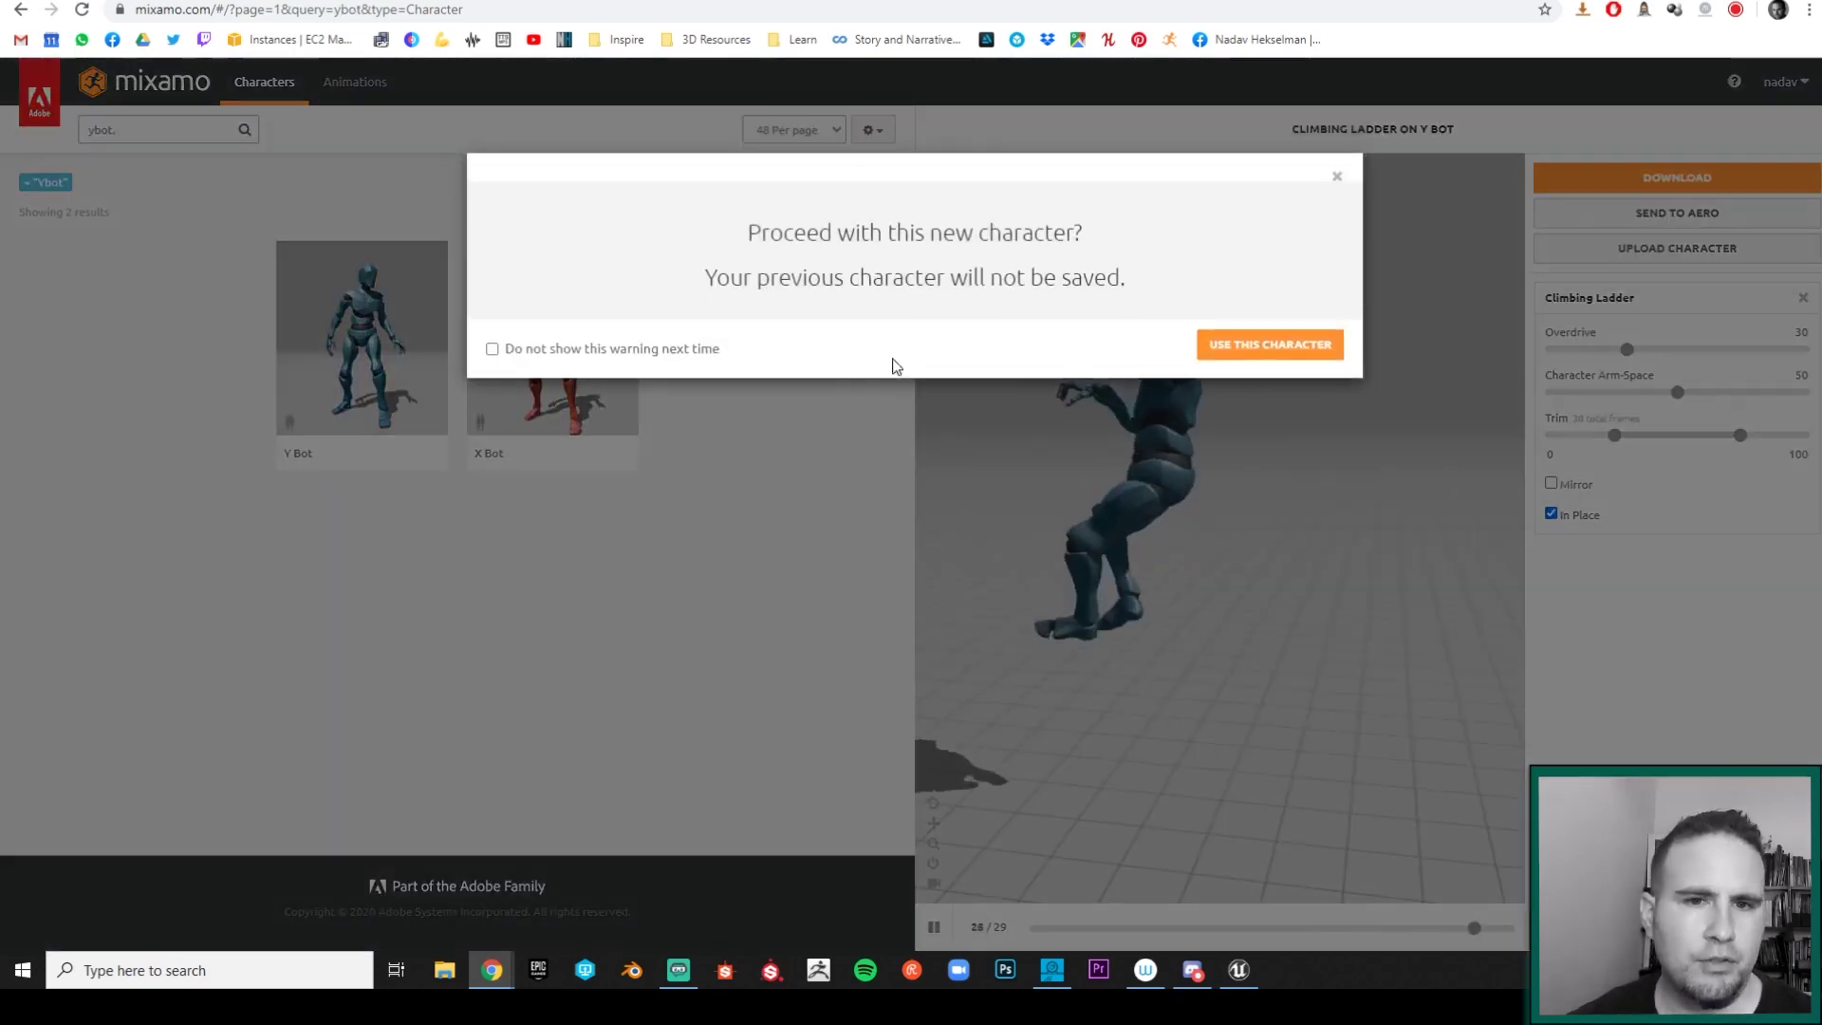
left_click(1231, 357)
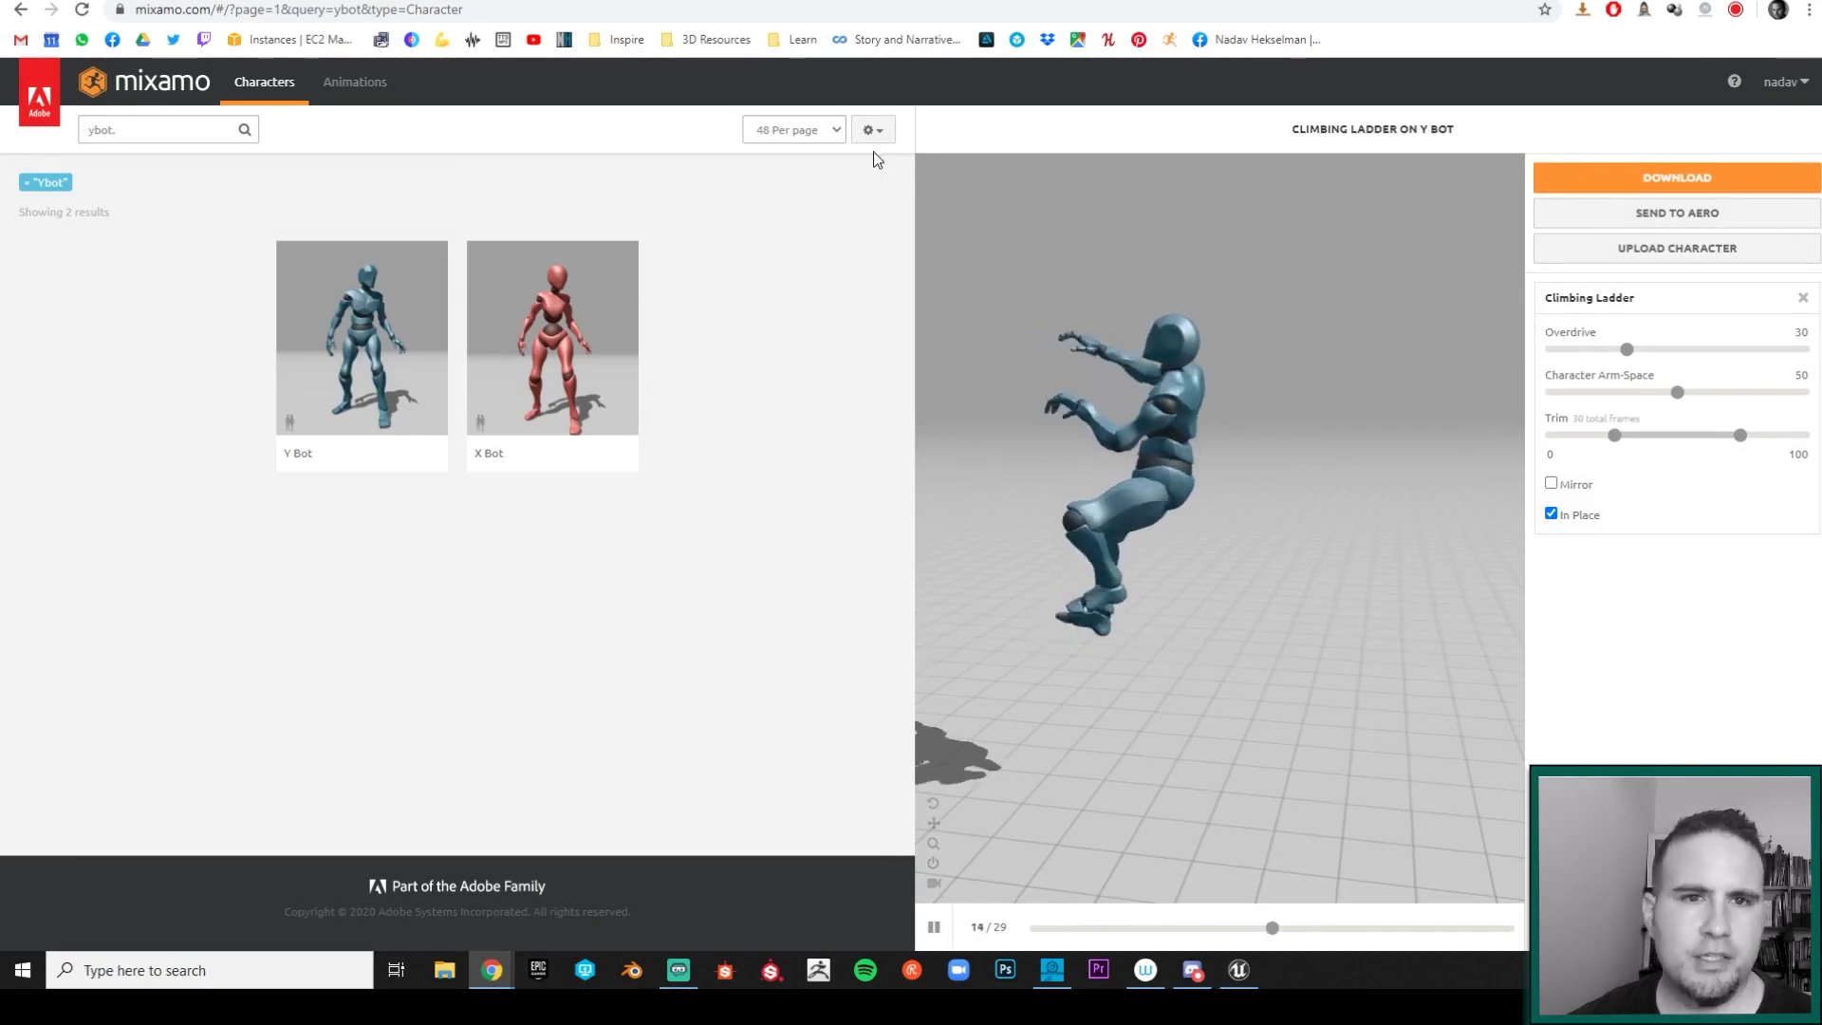
left_click(363, 95)
left_click_drag(144, 128, 59, 138)
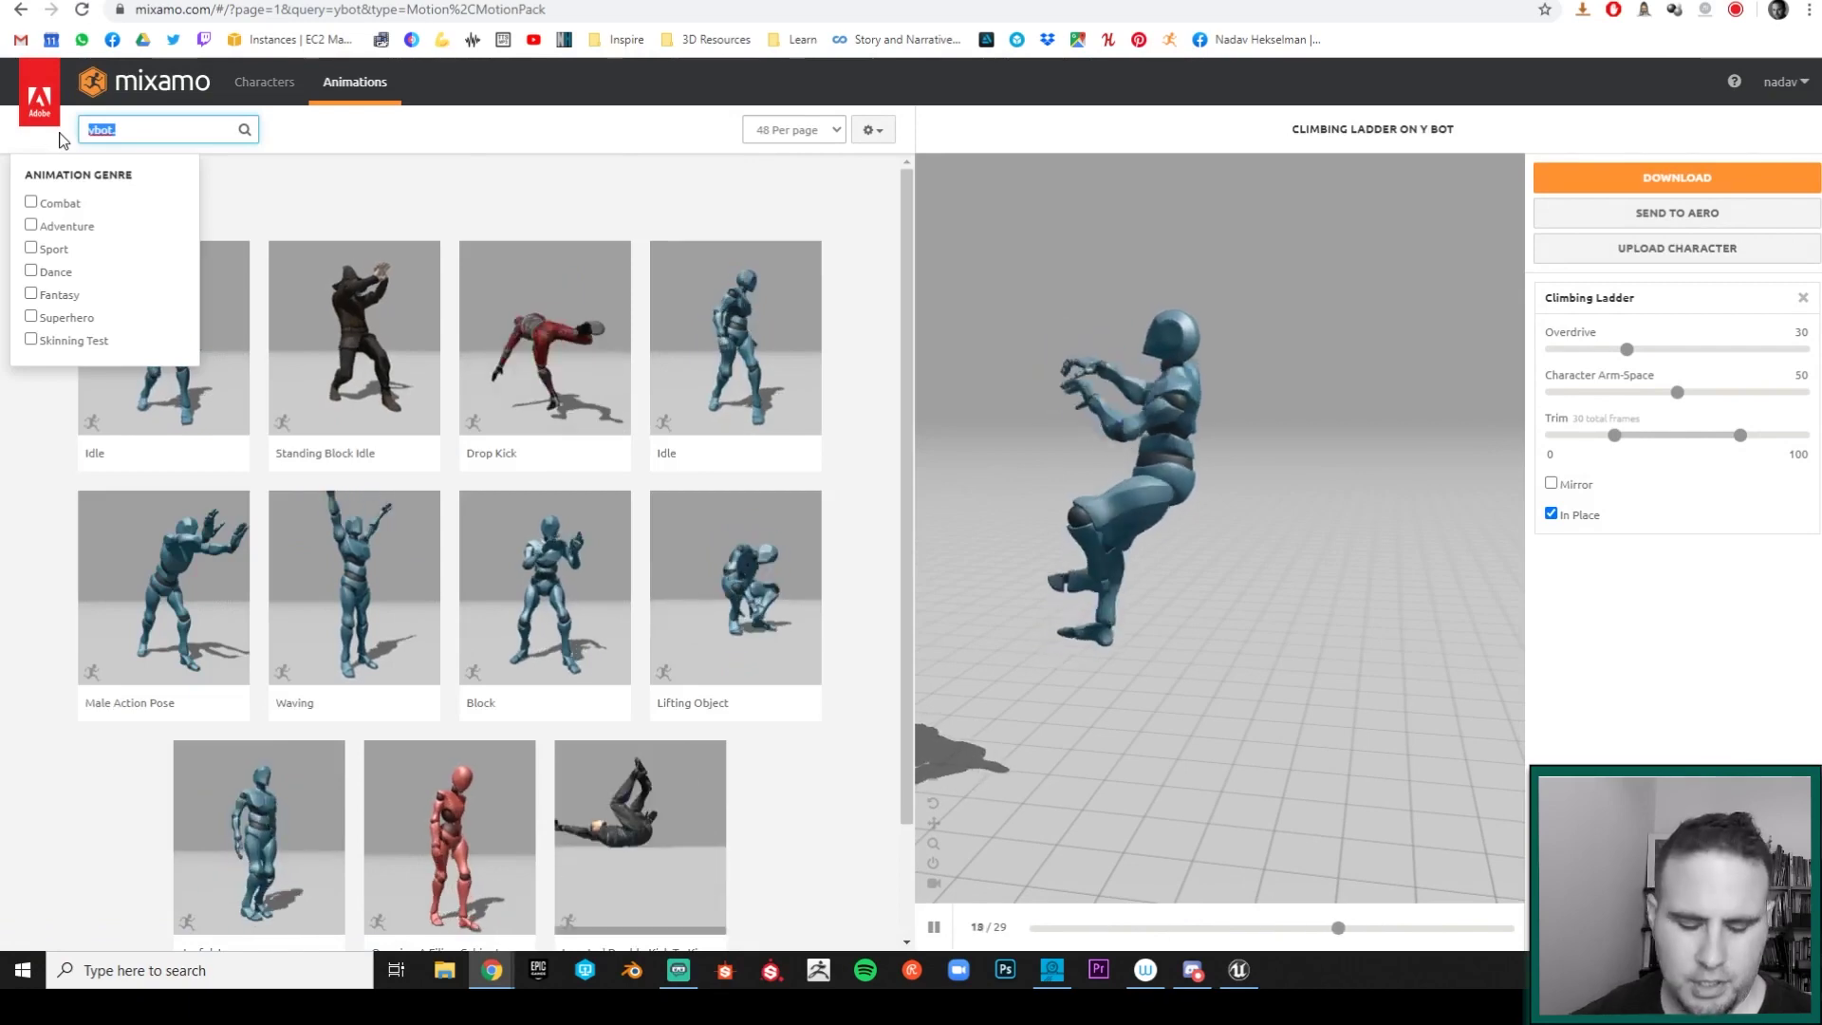
type("clmib")
key("BackSpace")
key("BackSpace")
key("BackSpace")
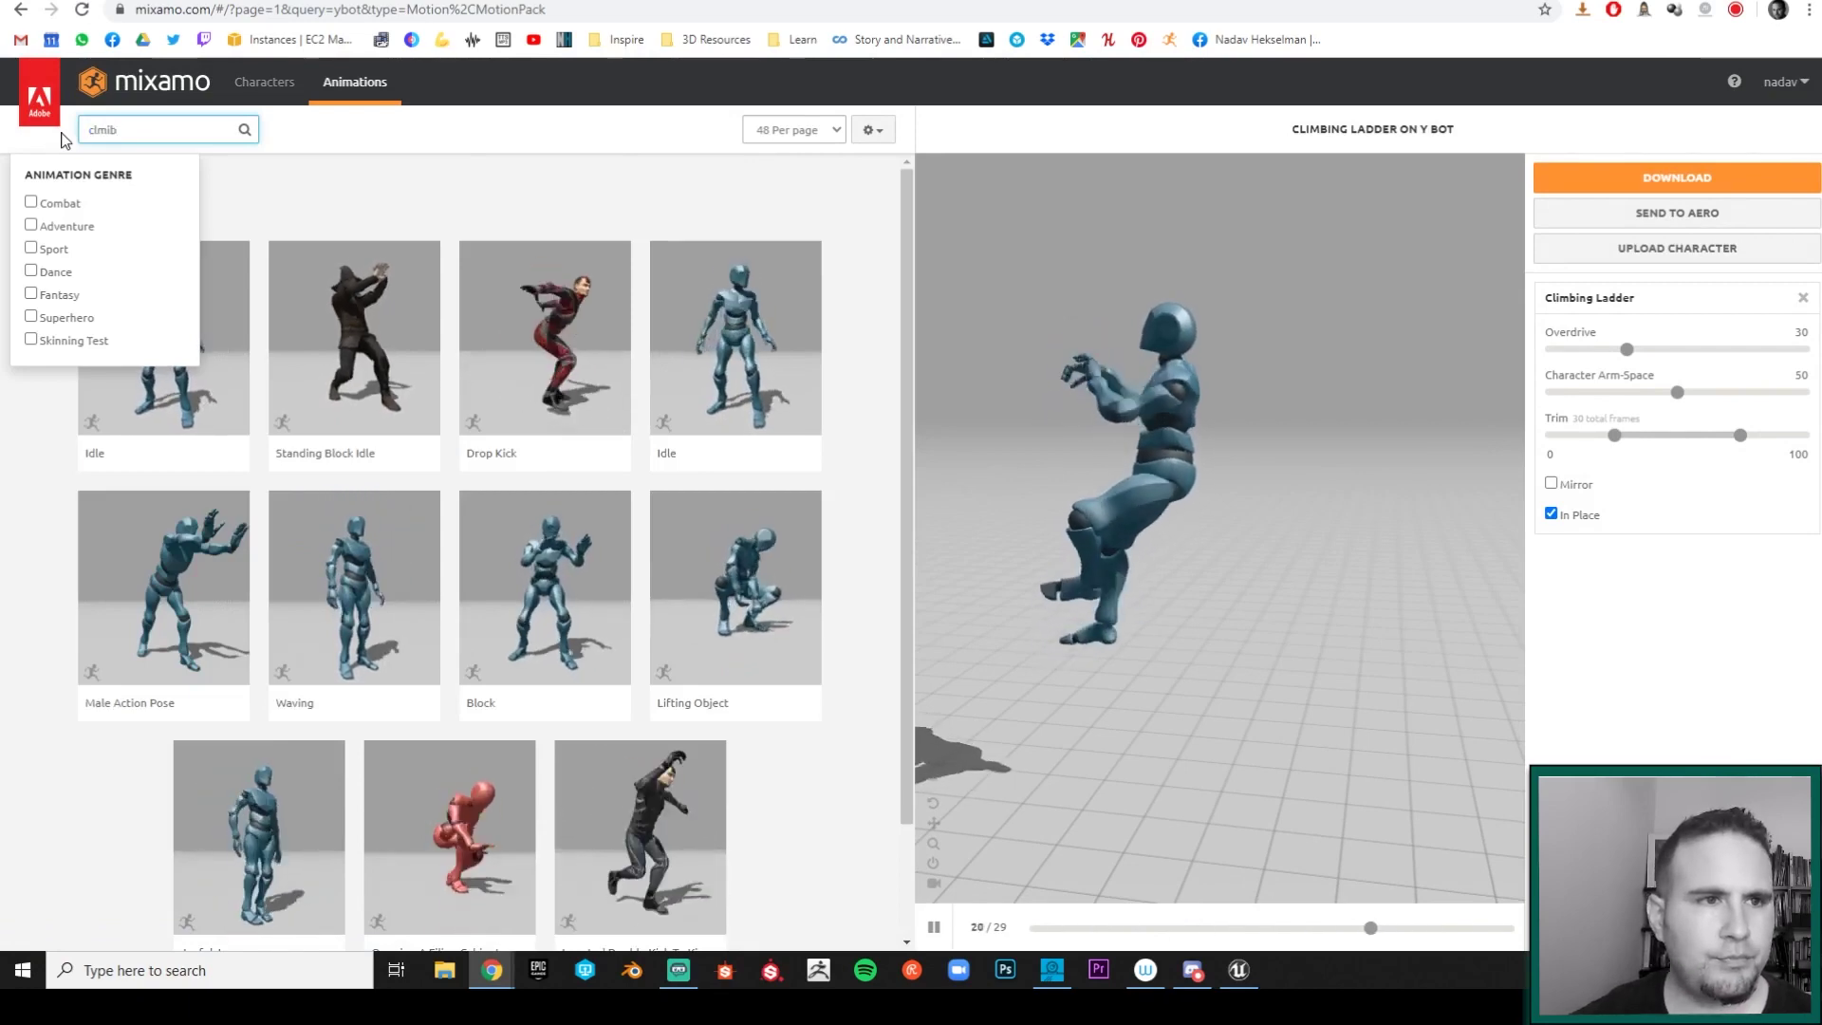
type("imbing")
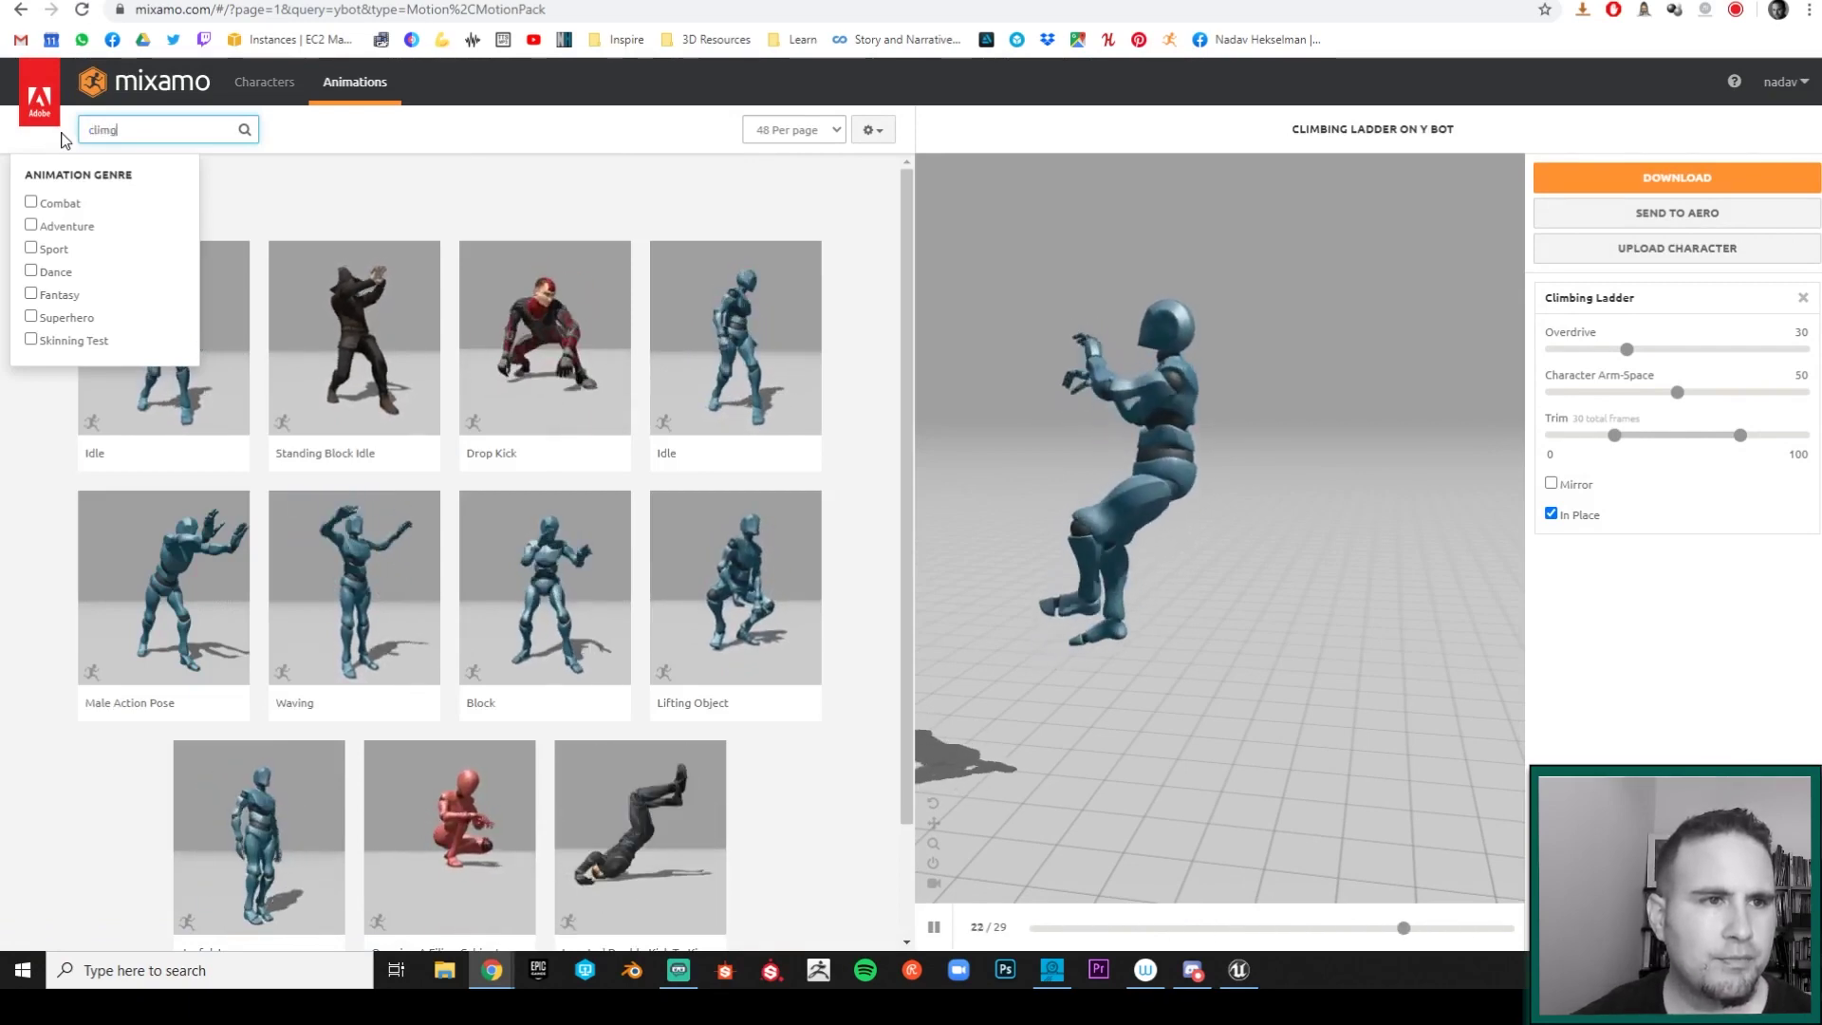
key("Return")
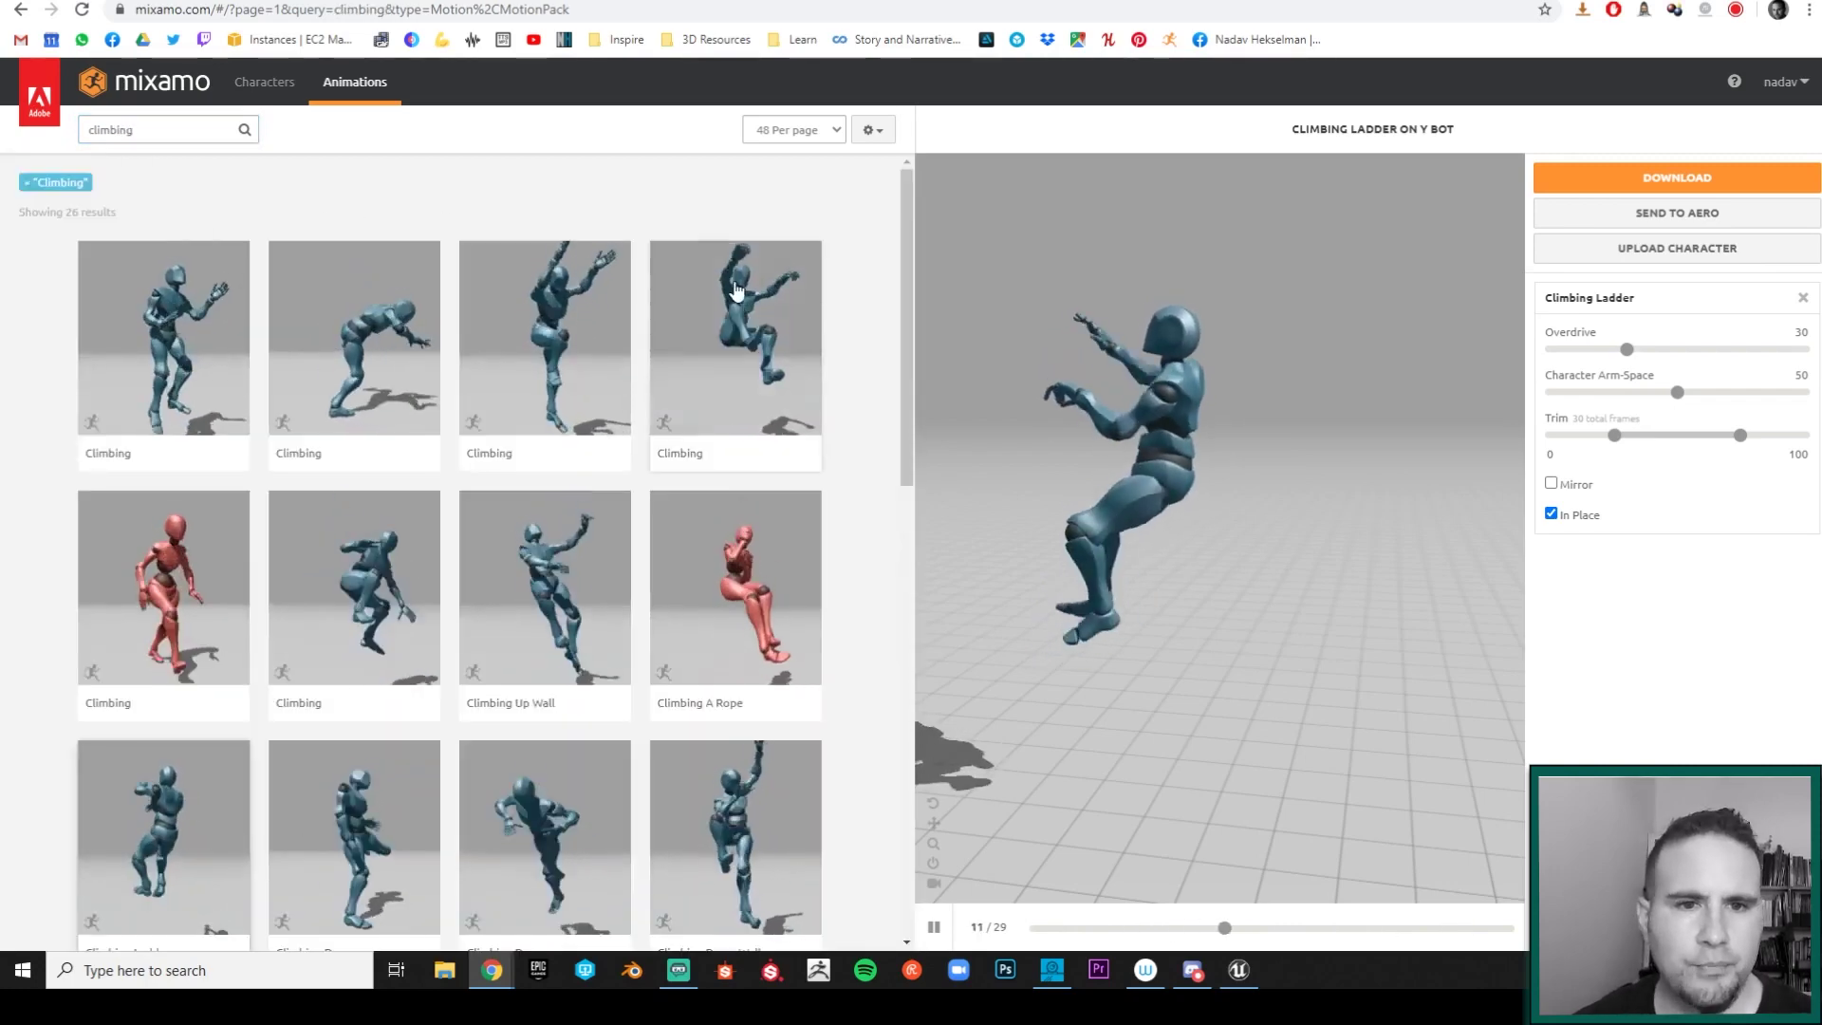
Step: Preview Climbing and Climbing Up Wall on Y Bot, then load Climbing Ladder
left_click(800, 384)
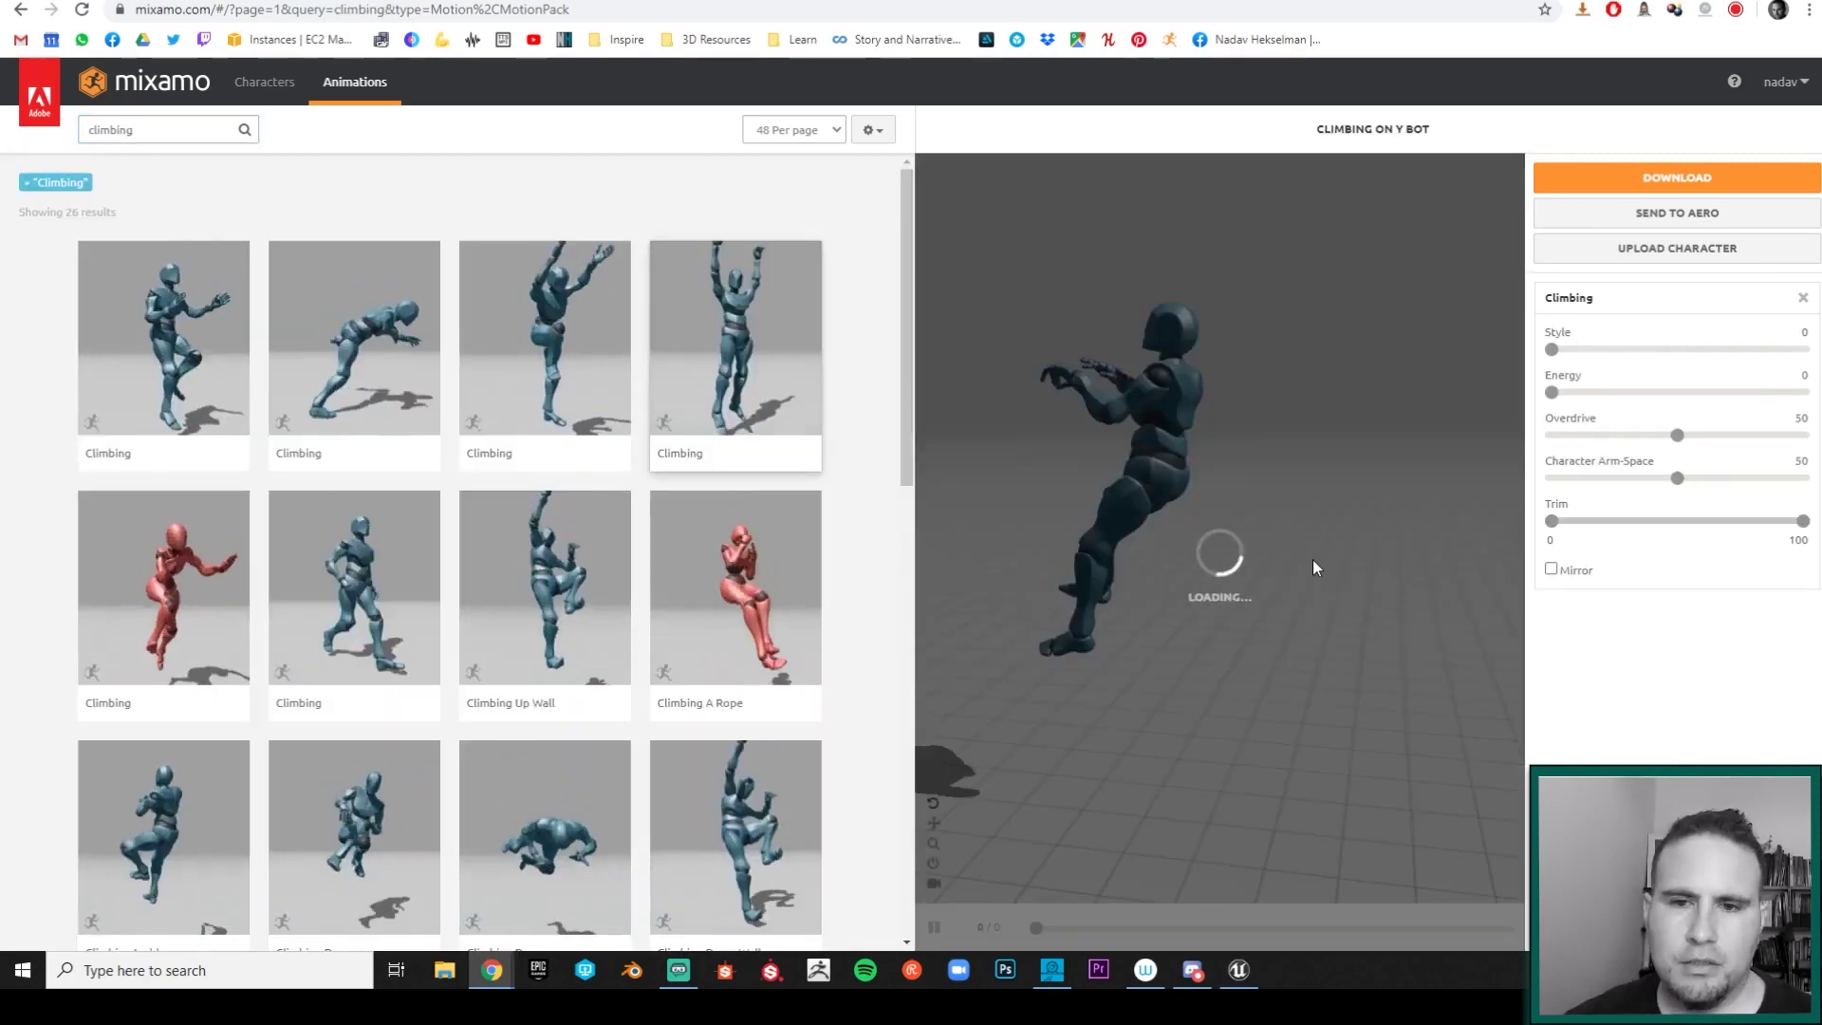
scroll(1138, 524, "down", 5)
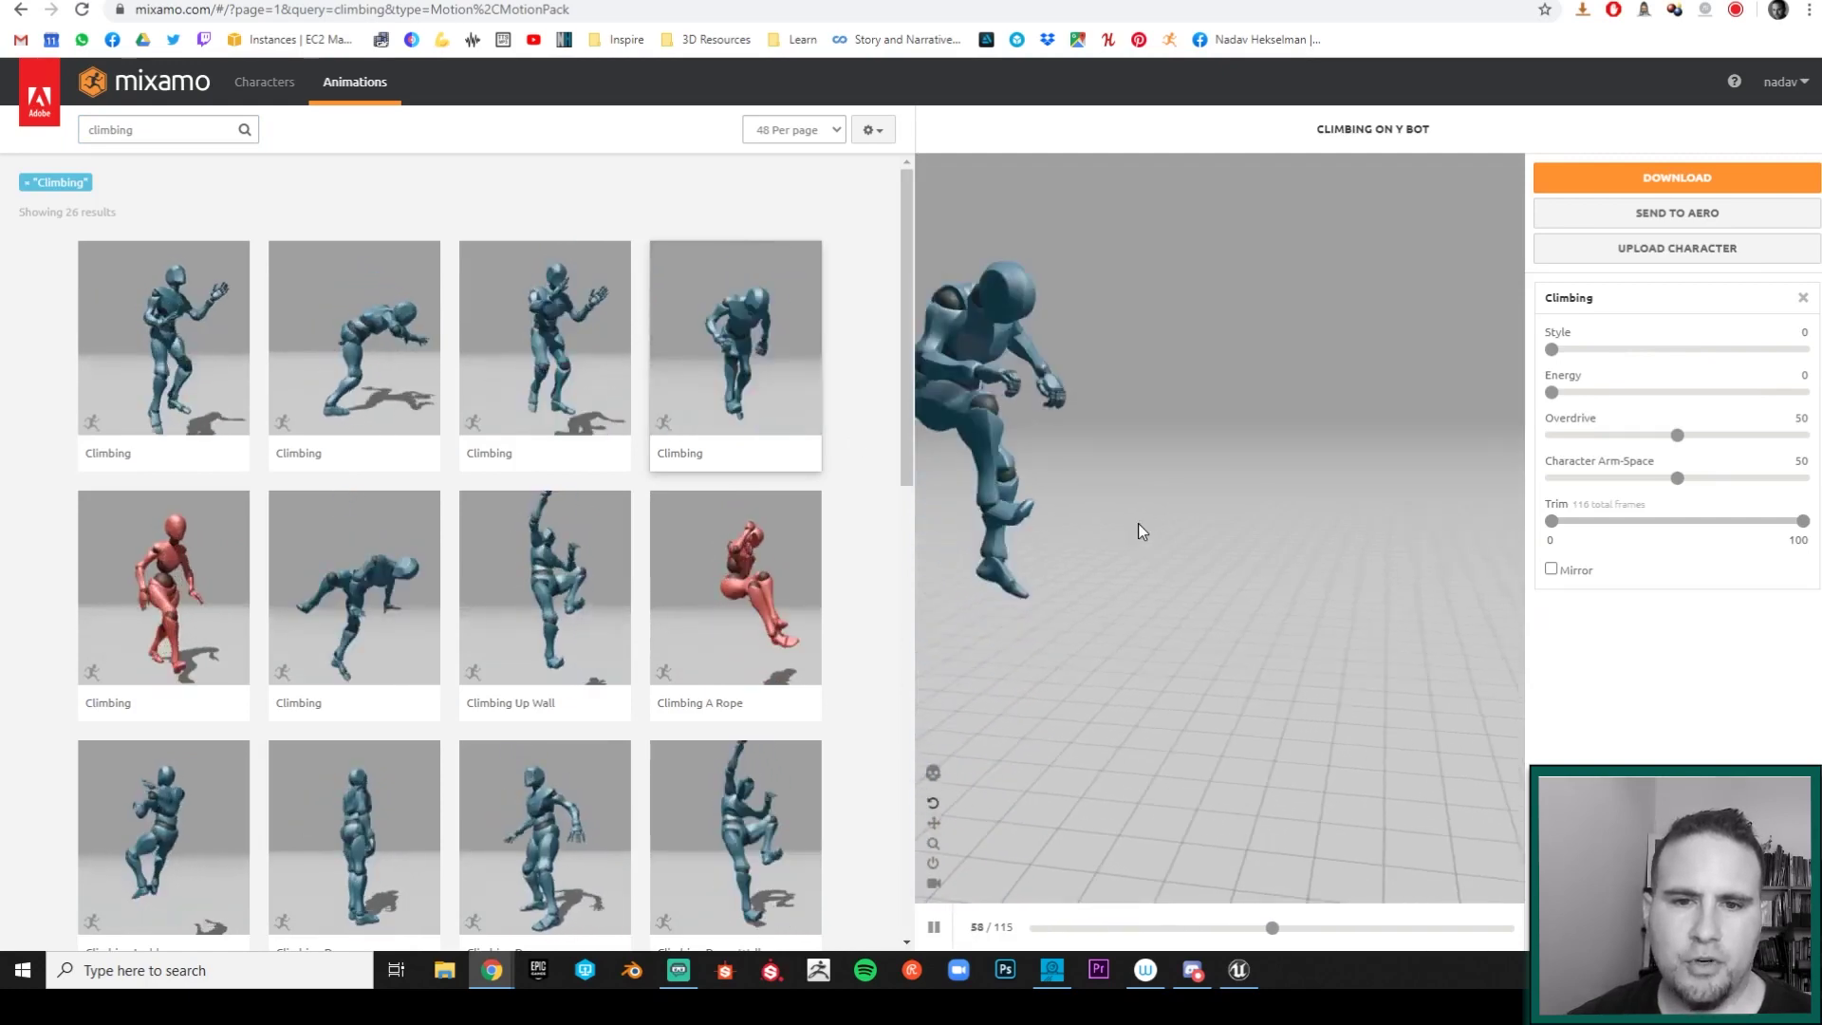
left_click_drag(1180, 509, 1116, 435)
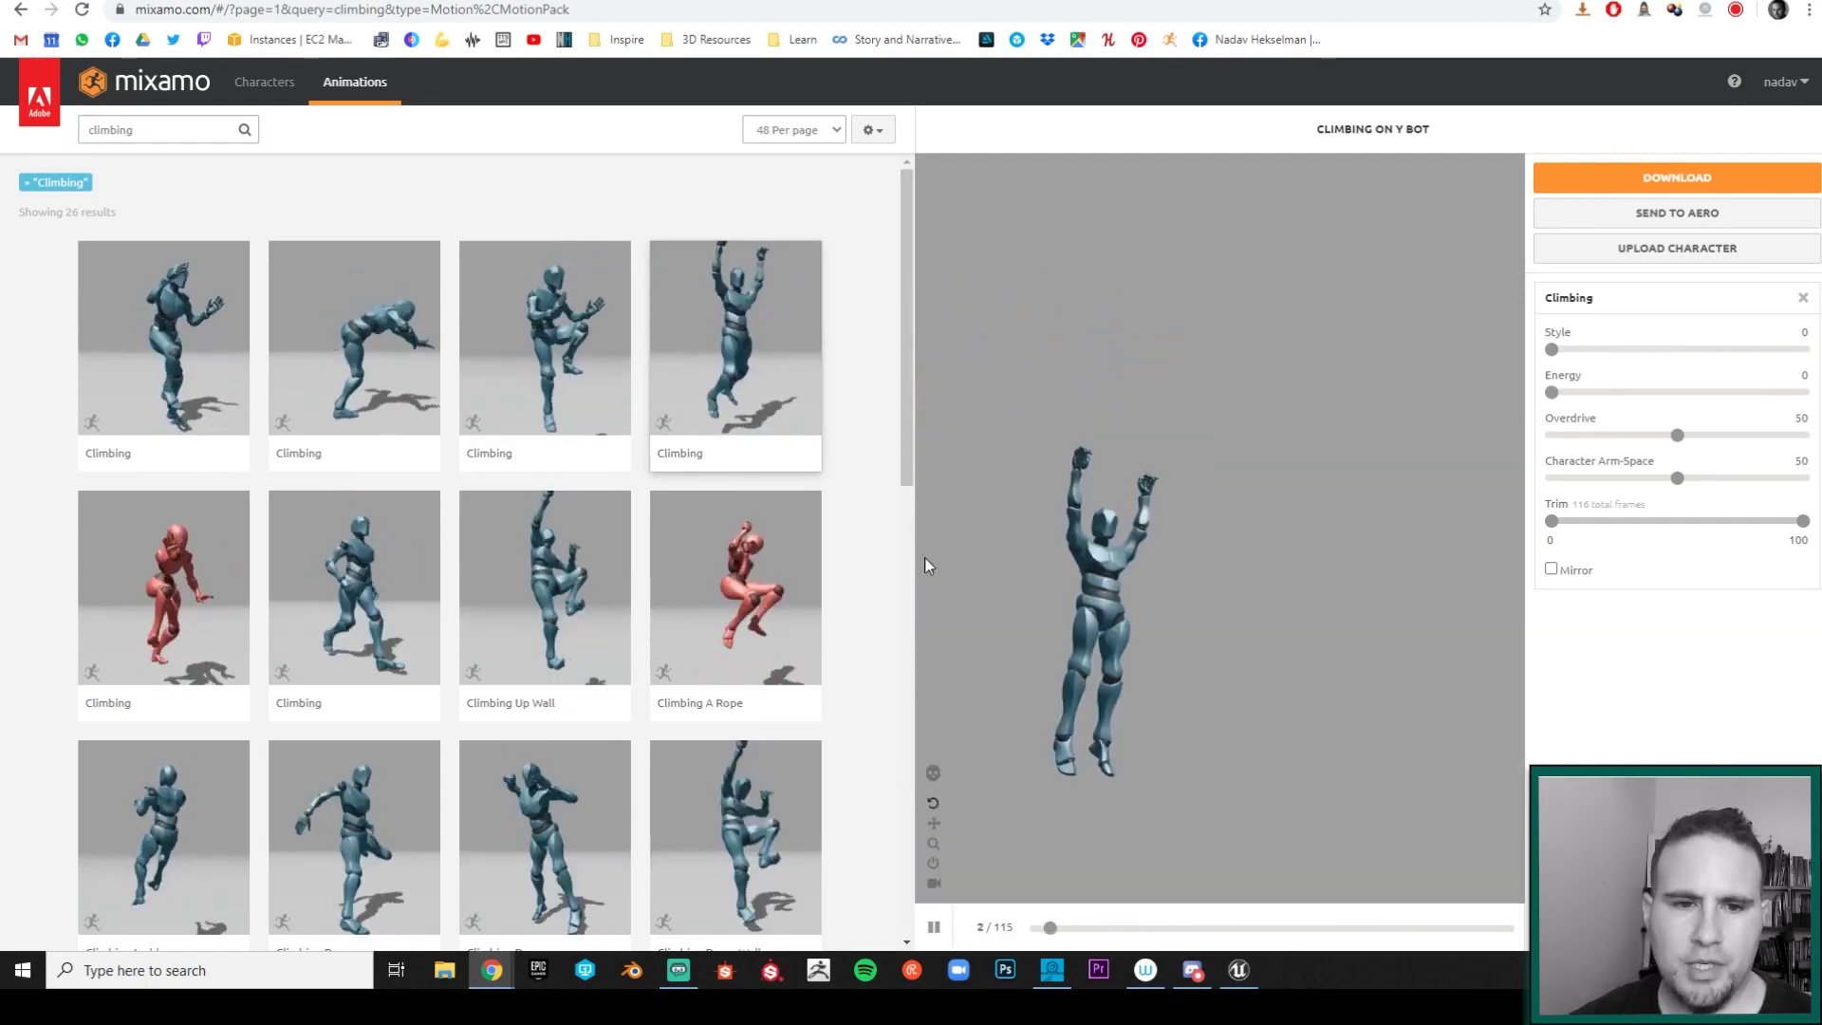
left_click(539, 576)
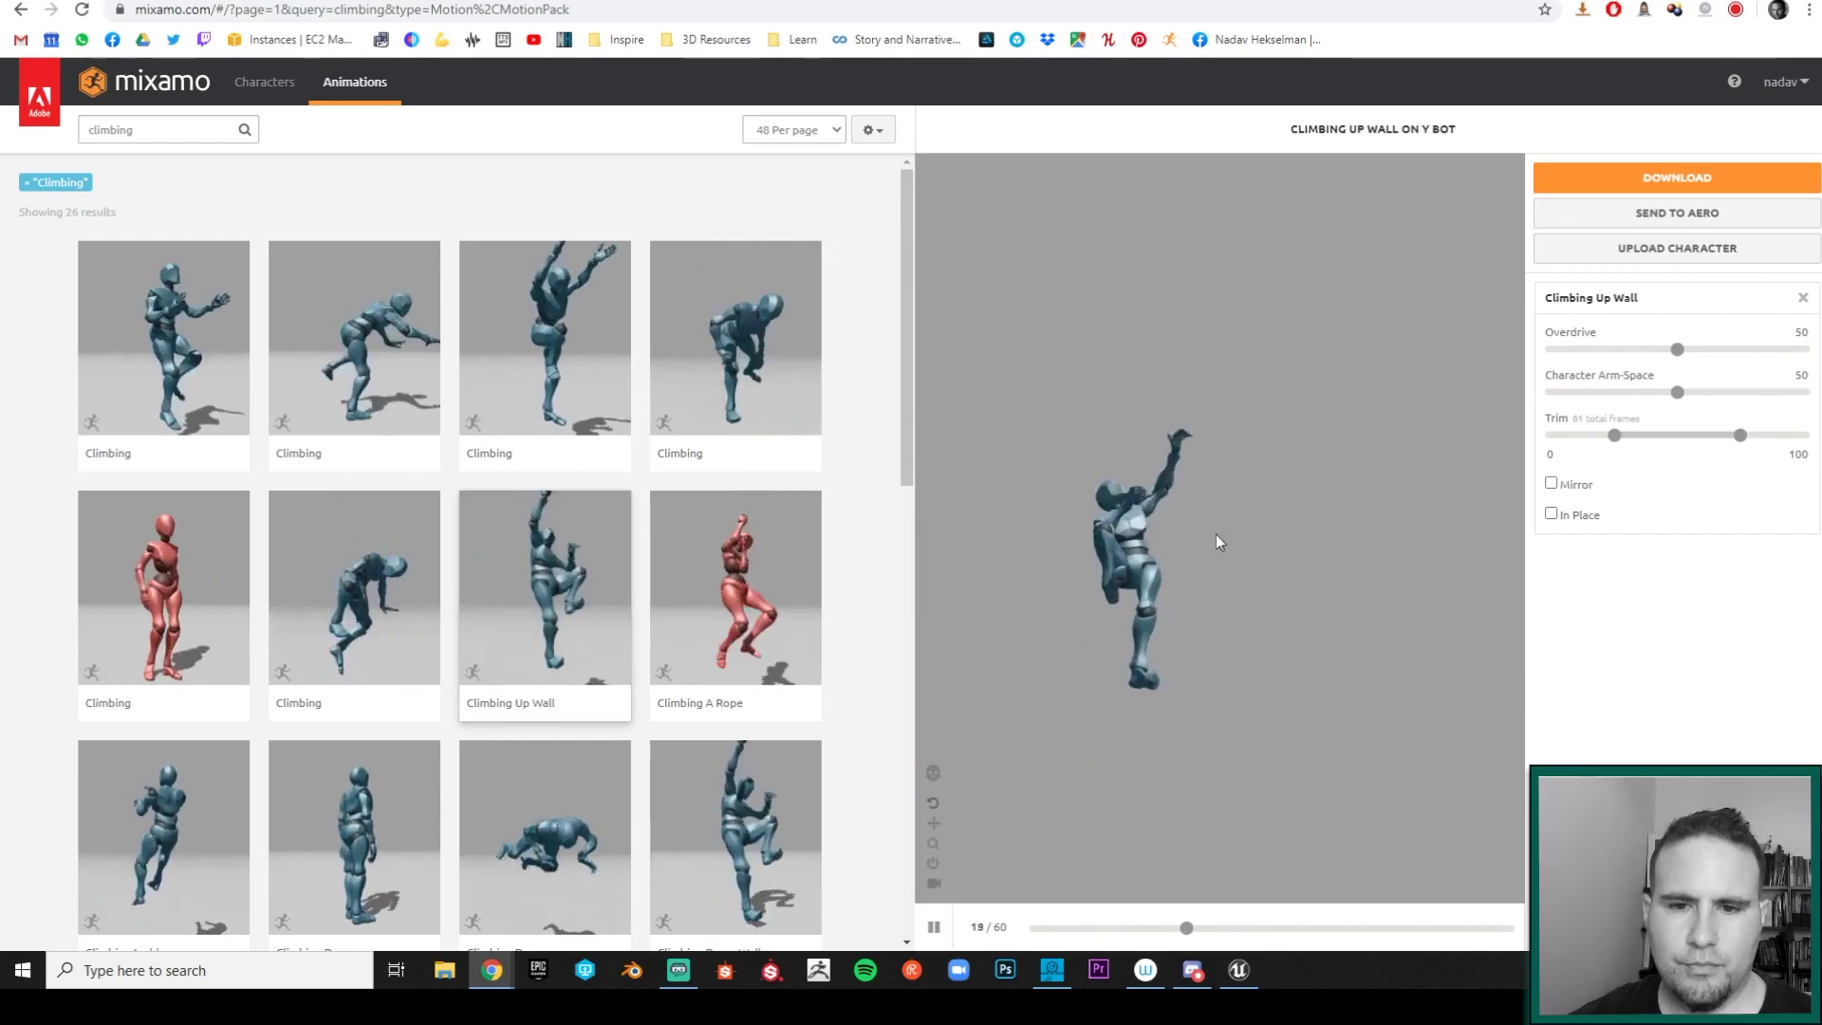
scroll(491, 608, "down", 2)
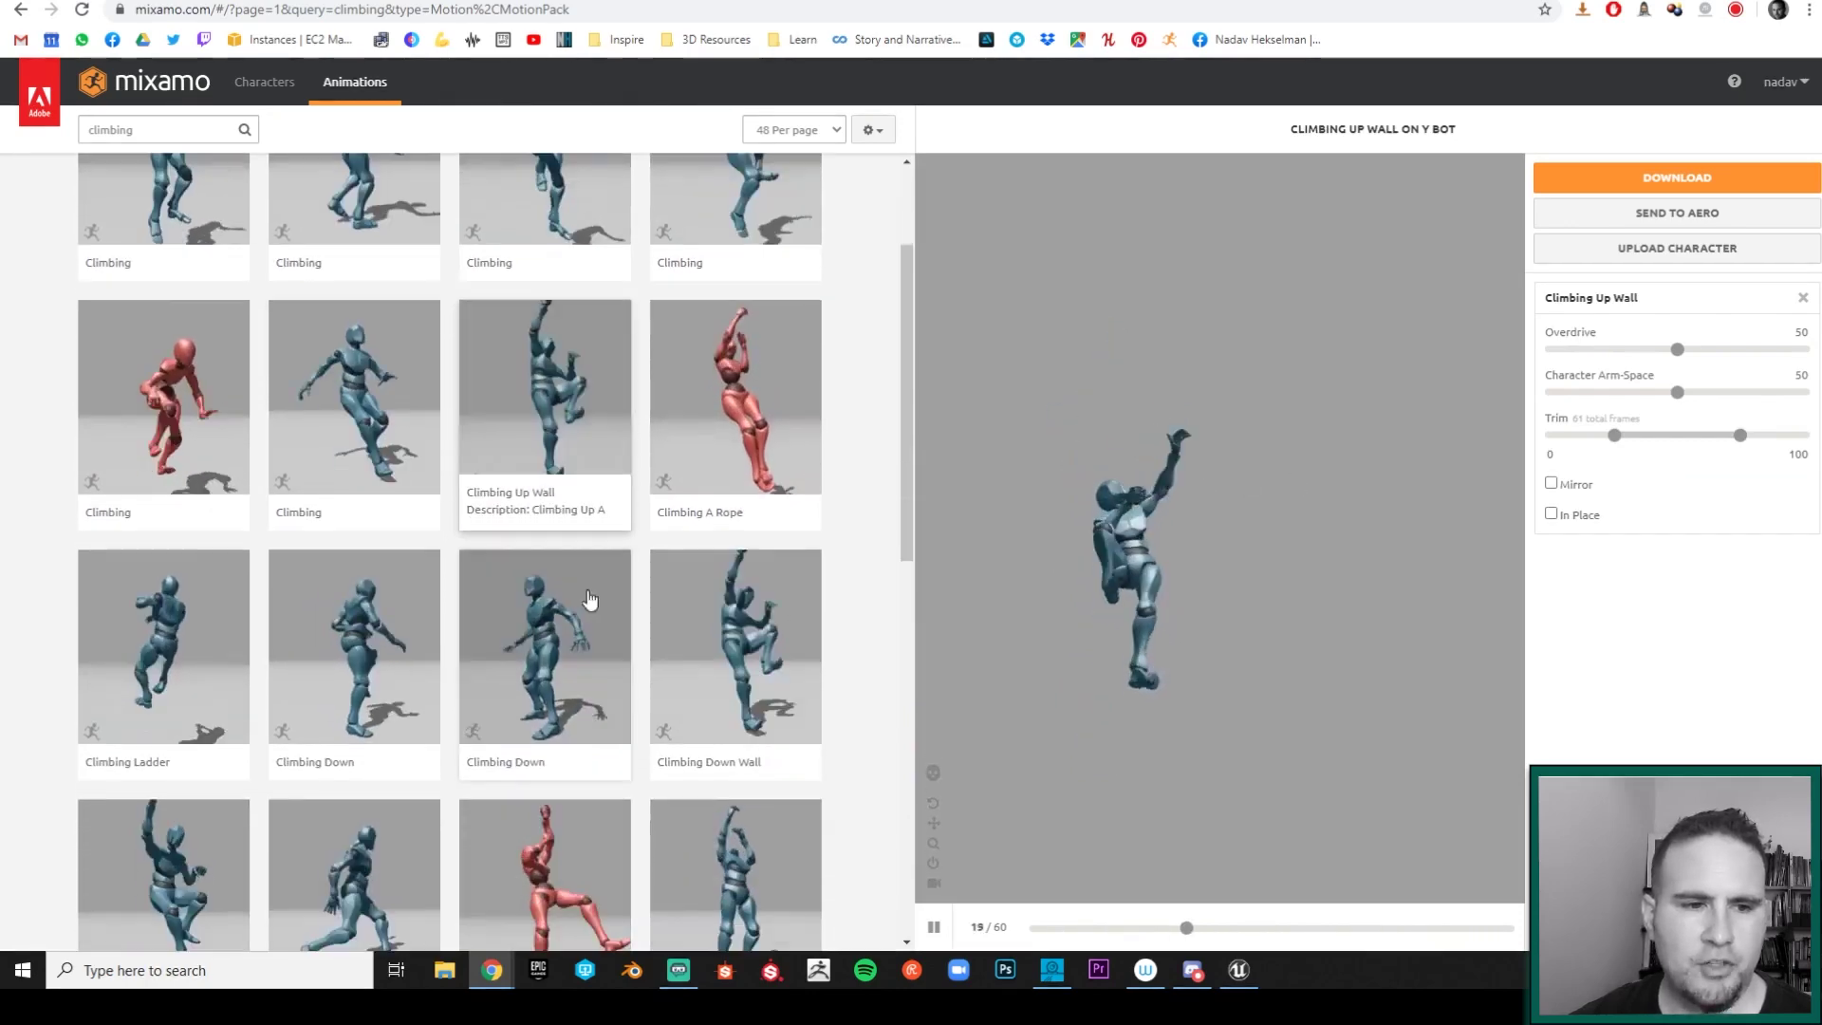
left_click(191, 681)
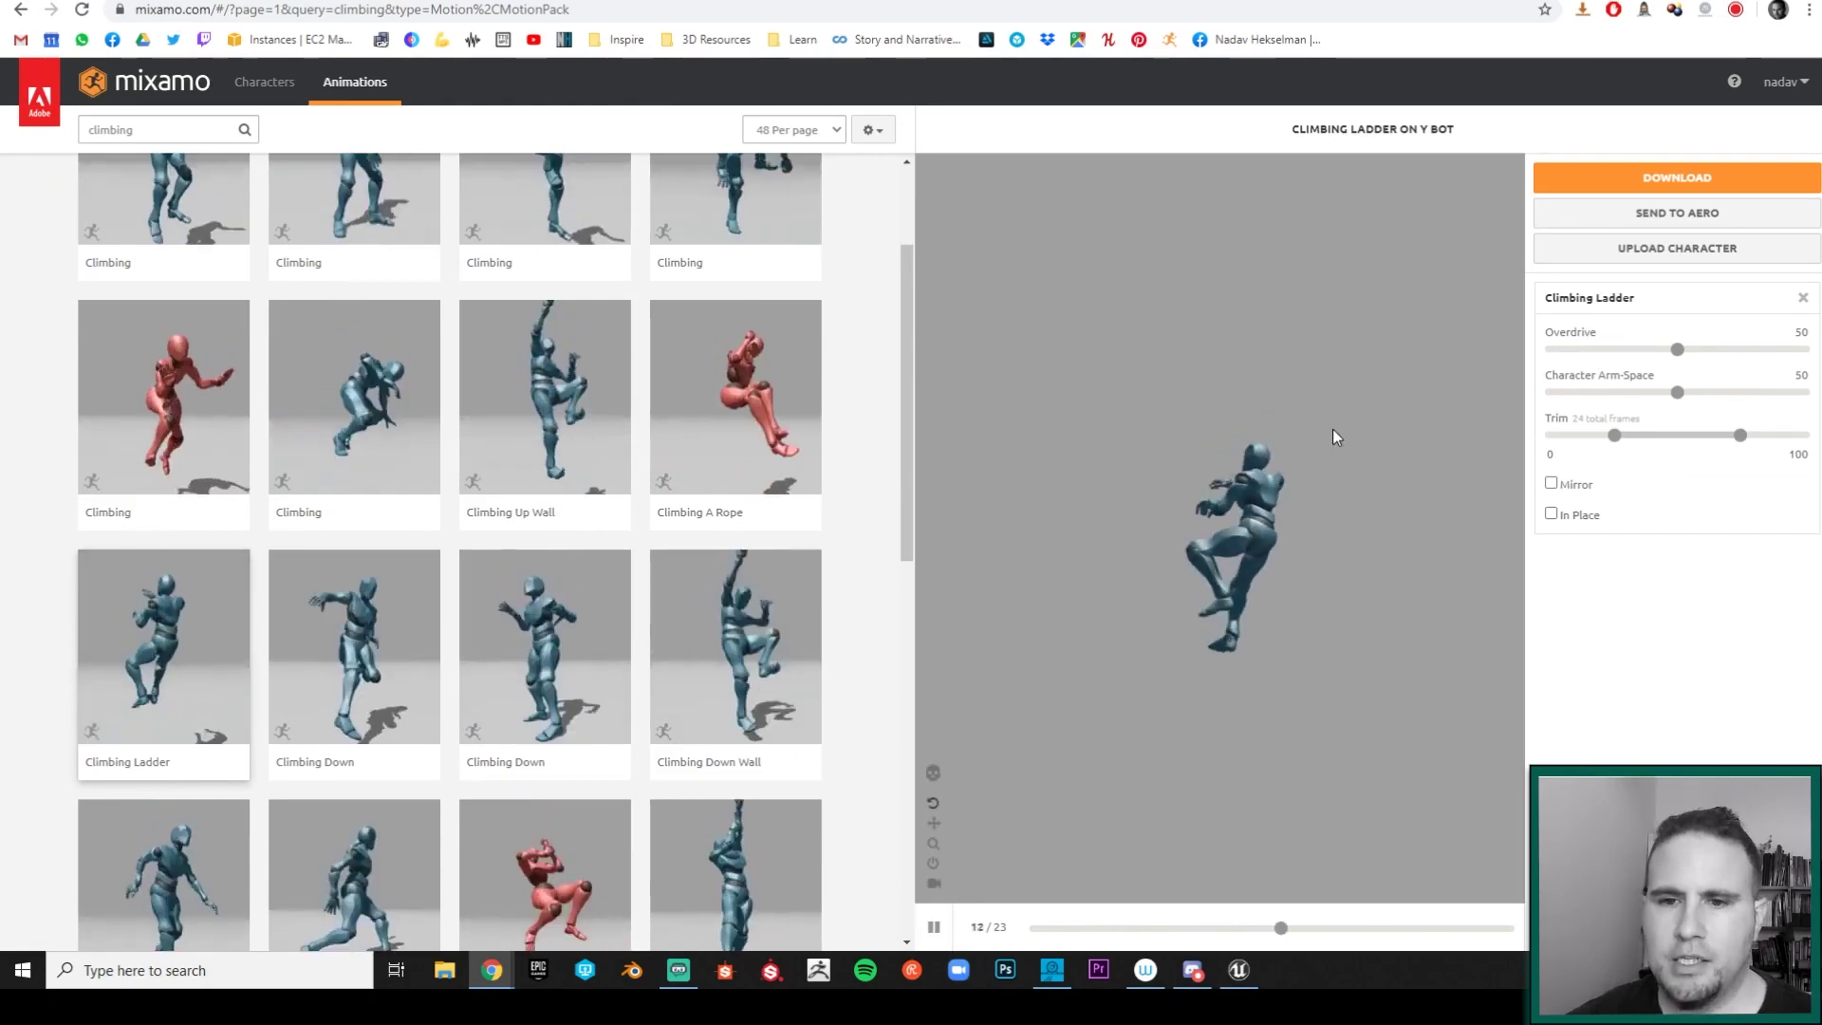
Step: Make Climbing Ladder play In Place and lower its Overdrive from 50 to 40
left_click(1552, 515)
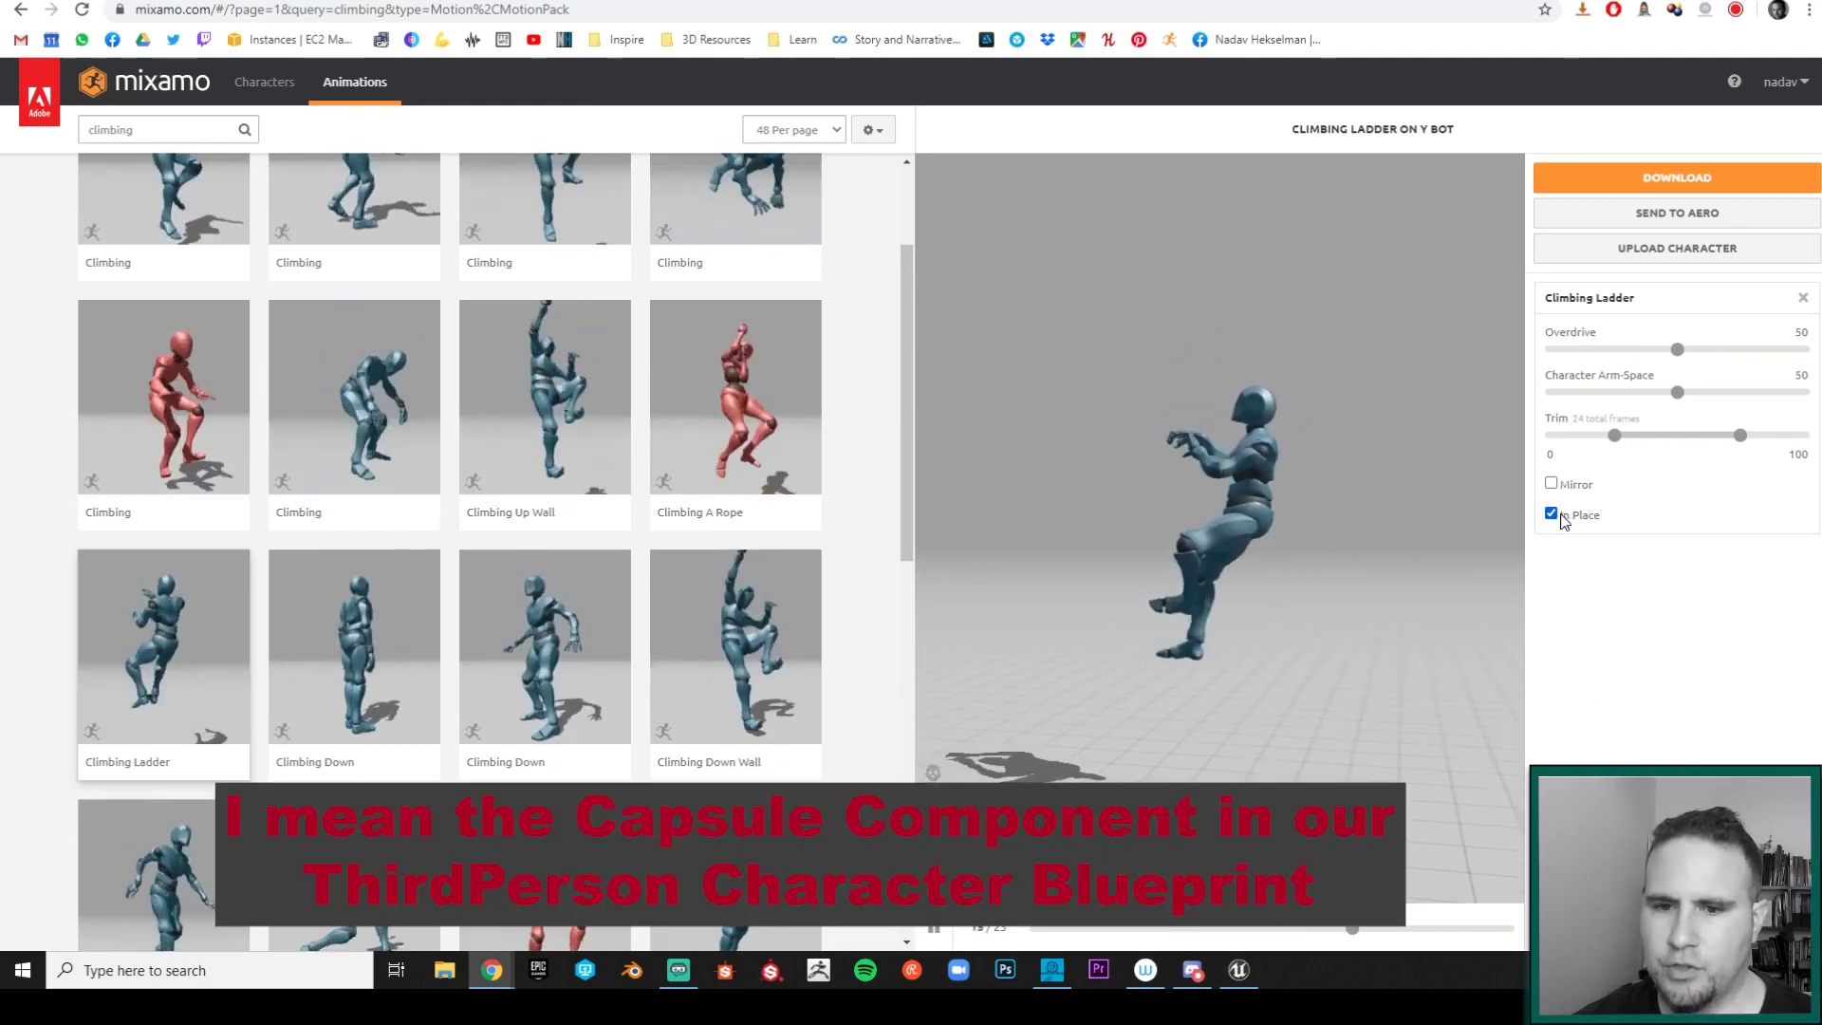
left_click(1676, 350)
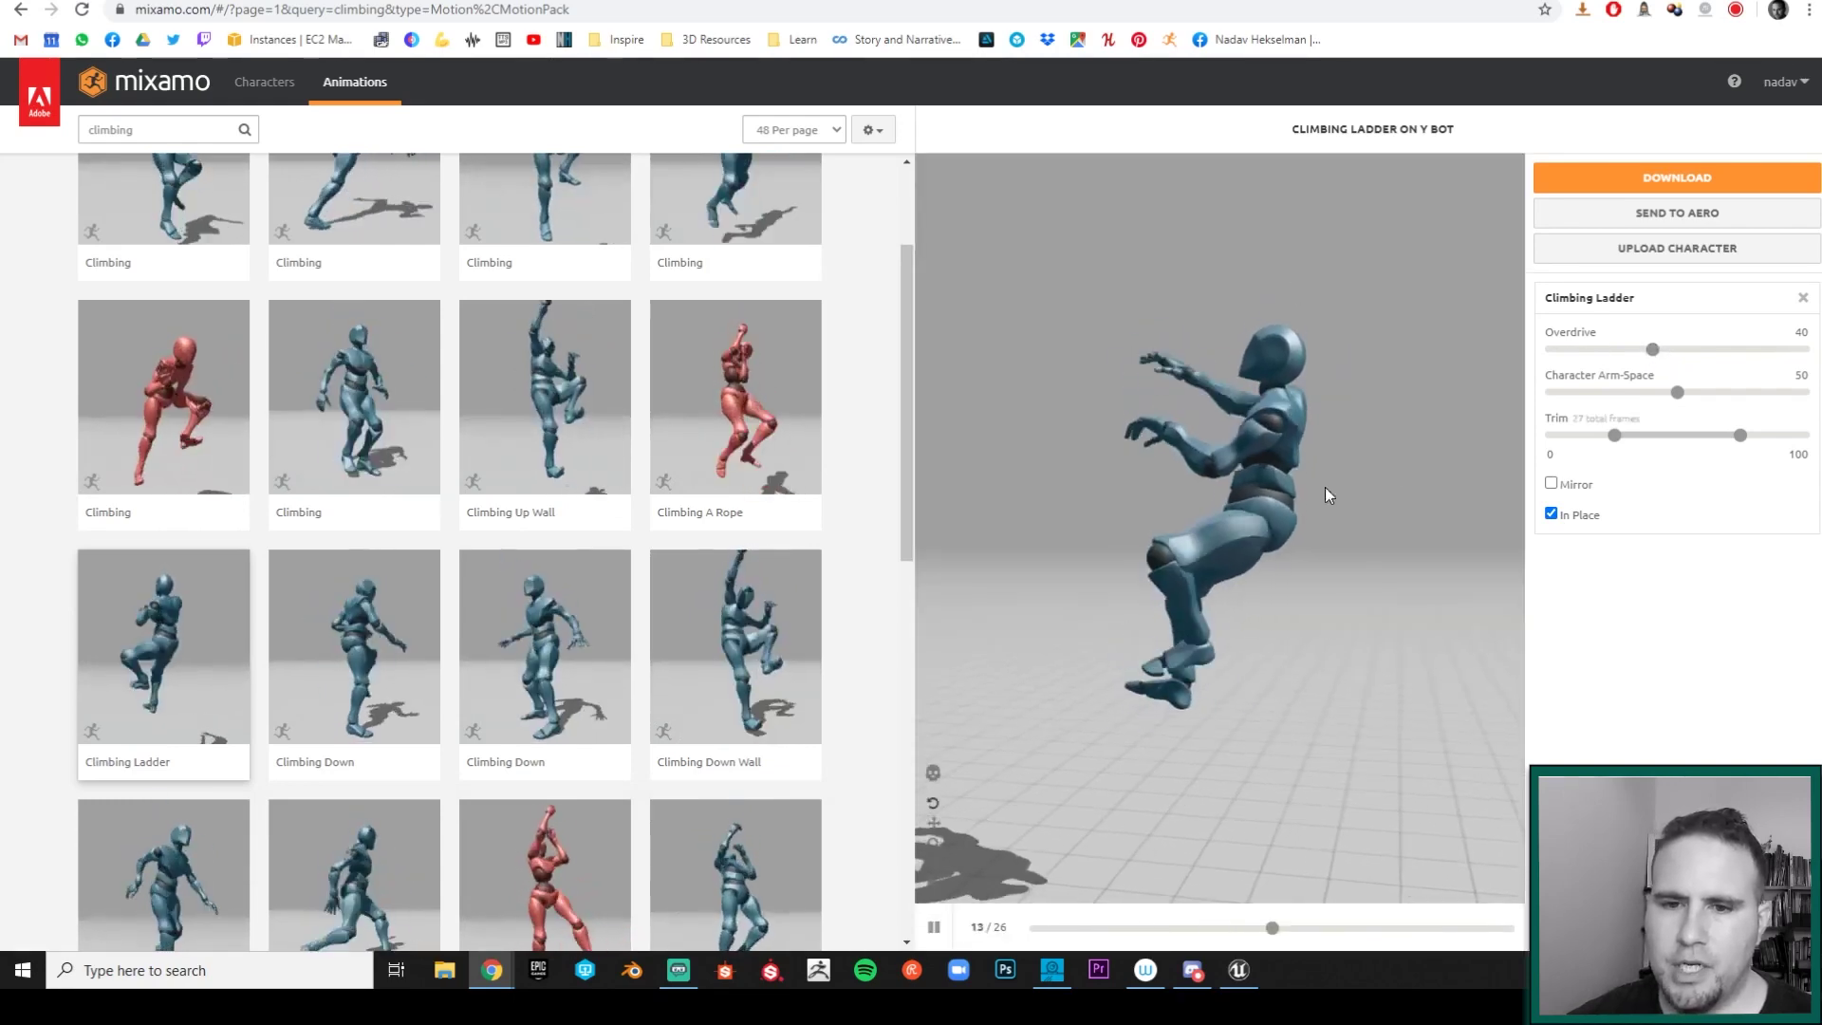
Step: Download Climbing Ladder as FBX With Skin at 60 frames per second
left_click(1707, 174)
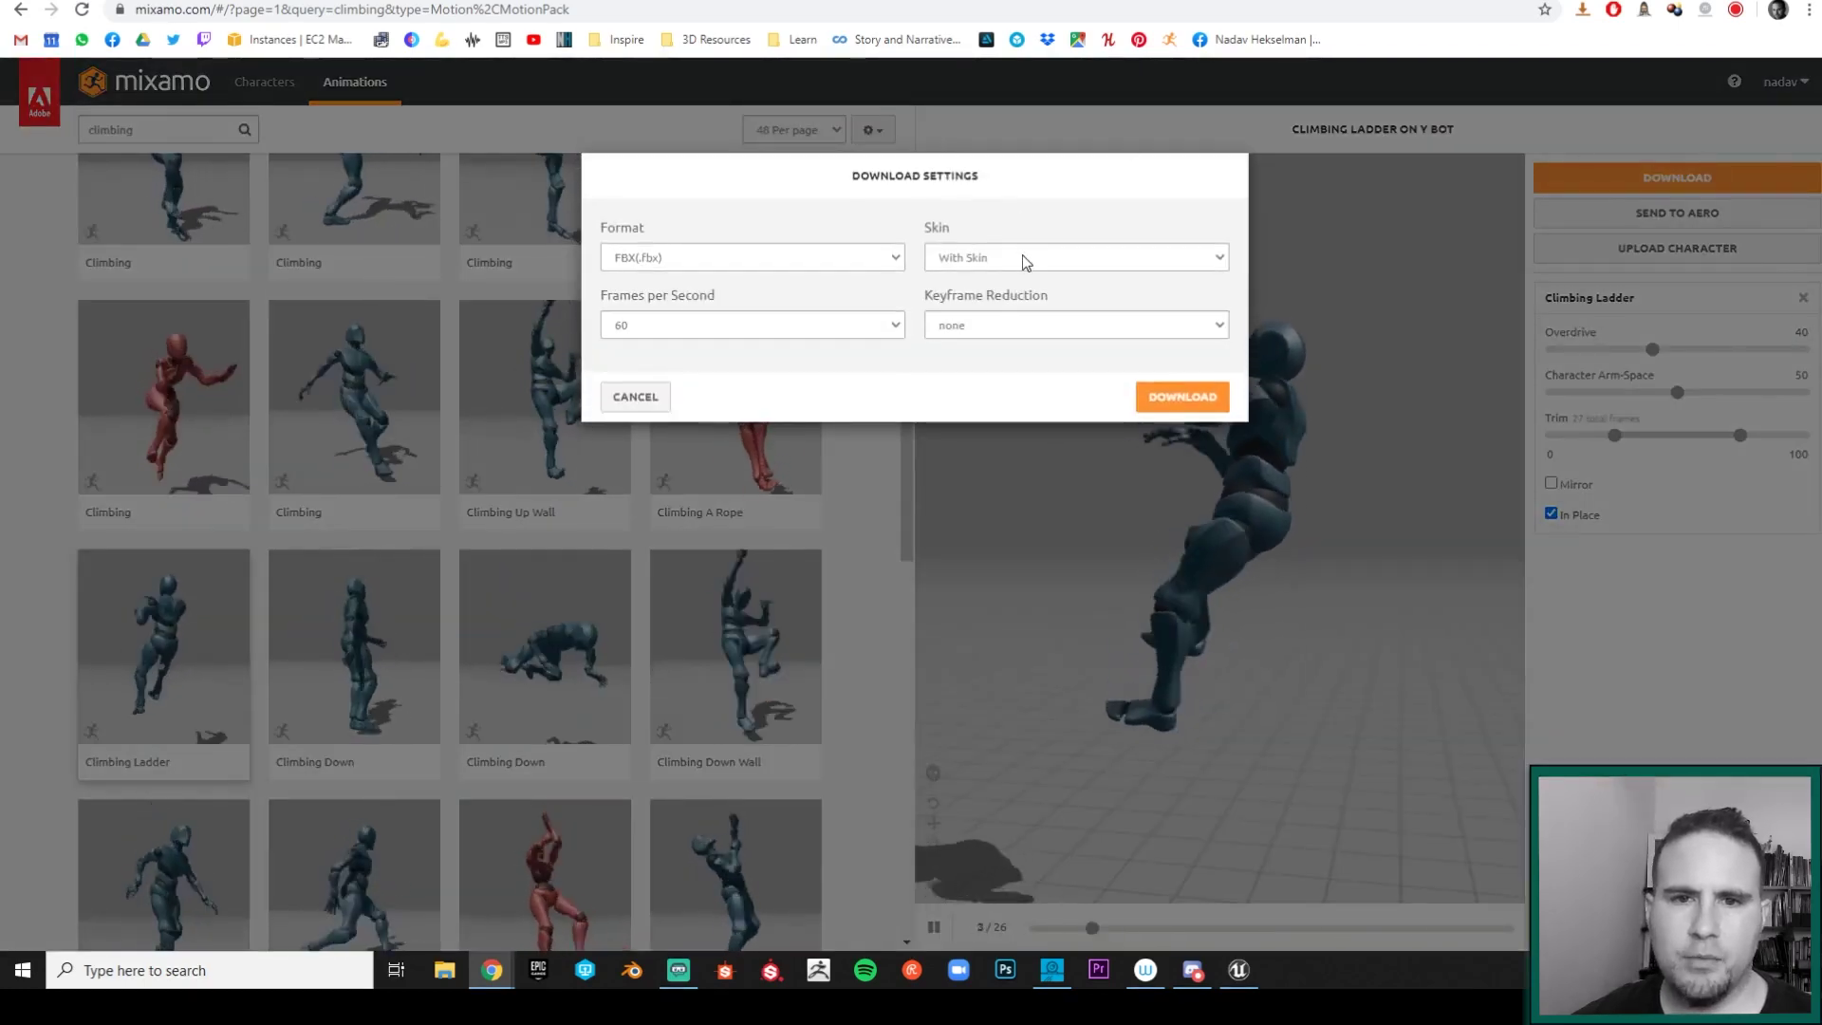
left_click(981, 279)
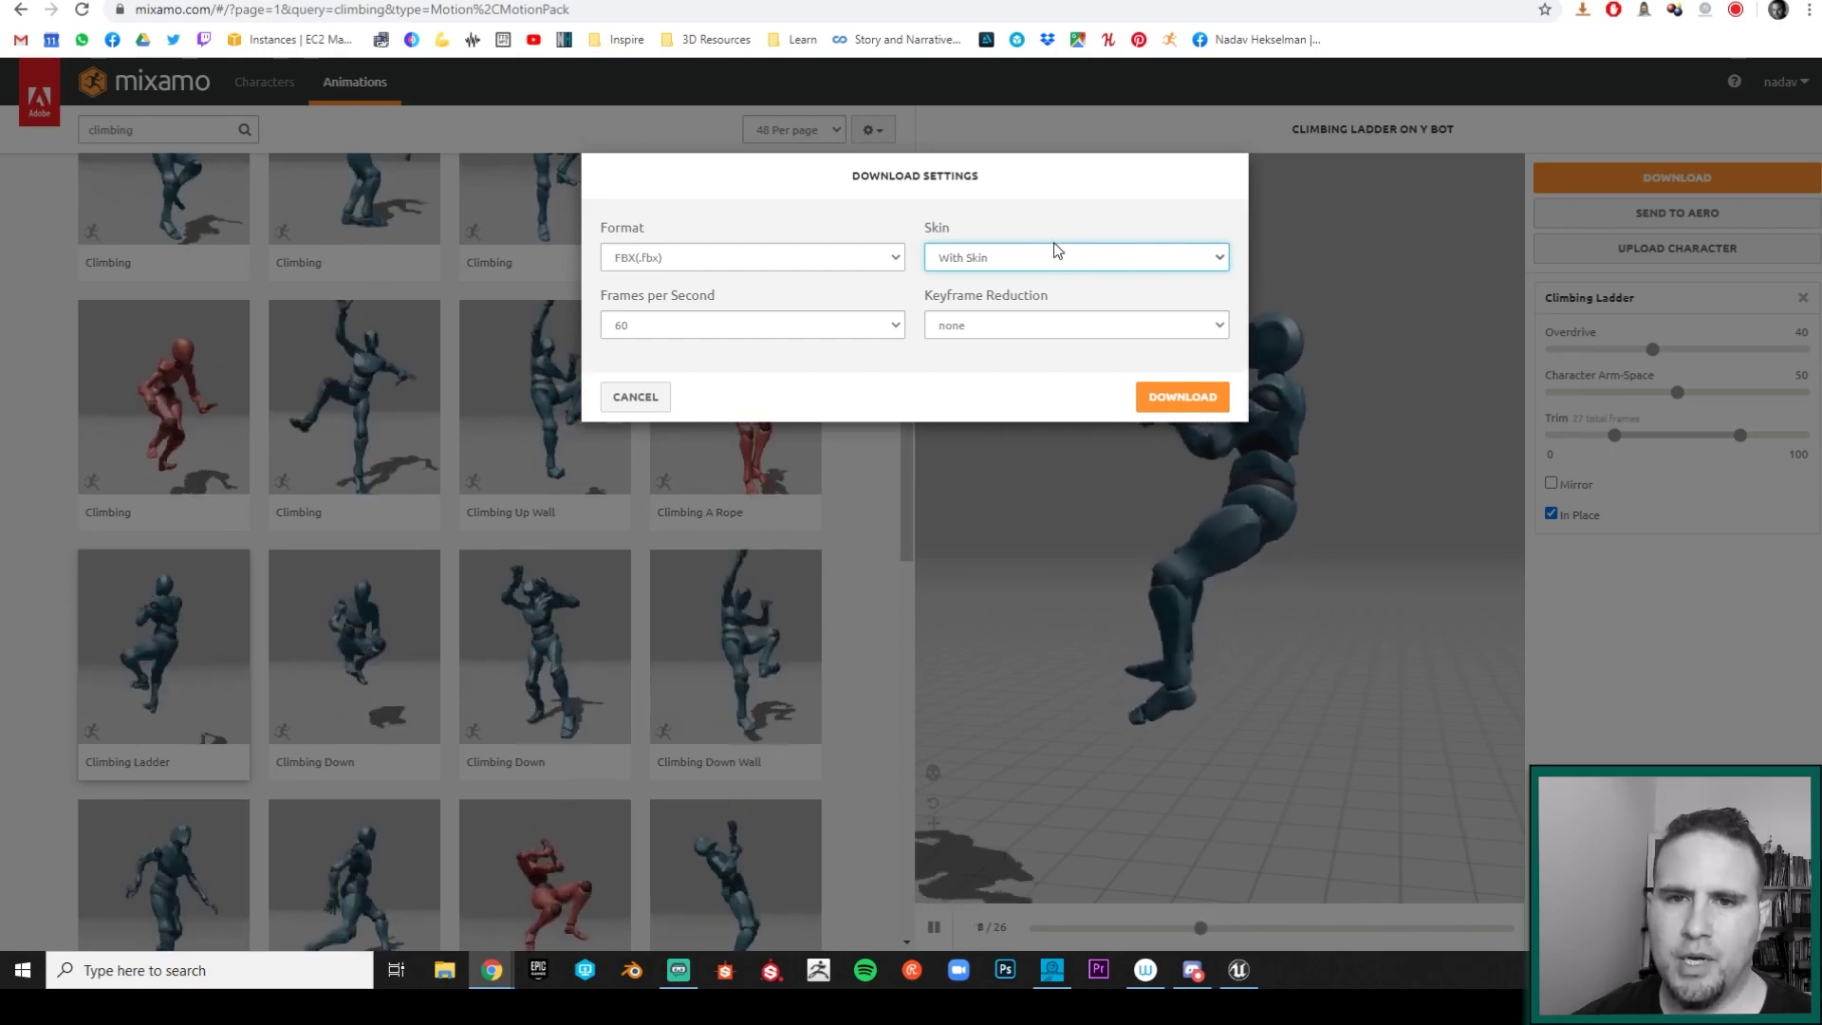
left_click(736, 327)
left_click(743, 365)
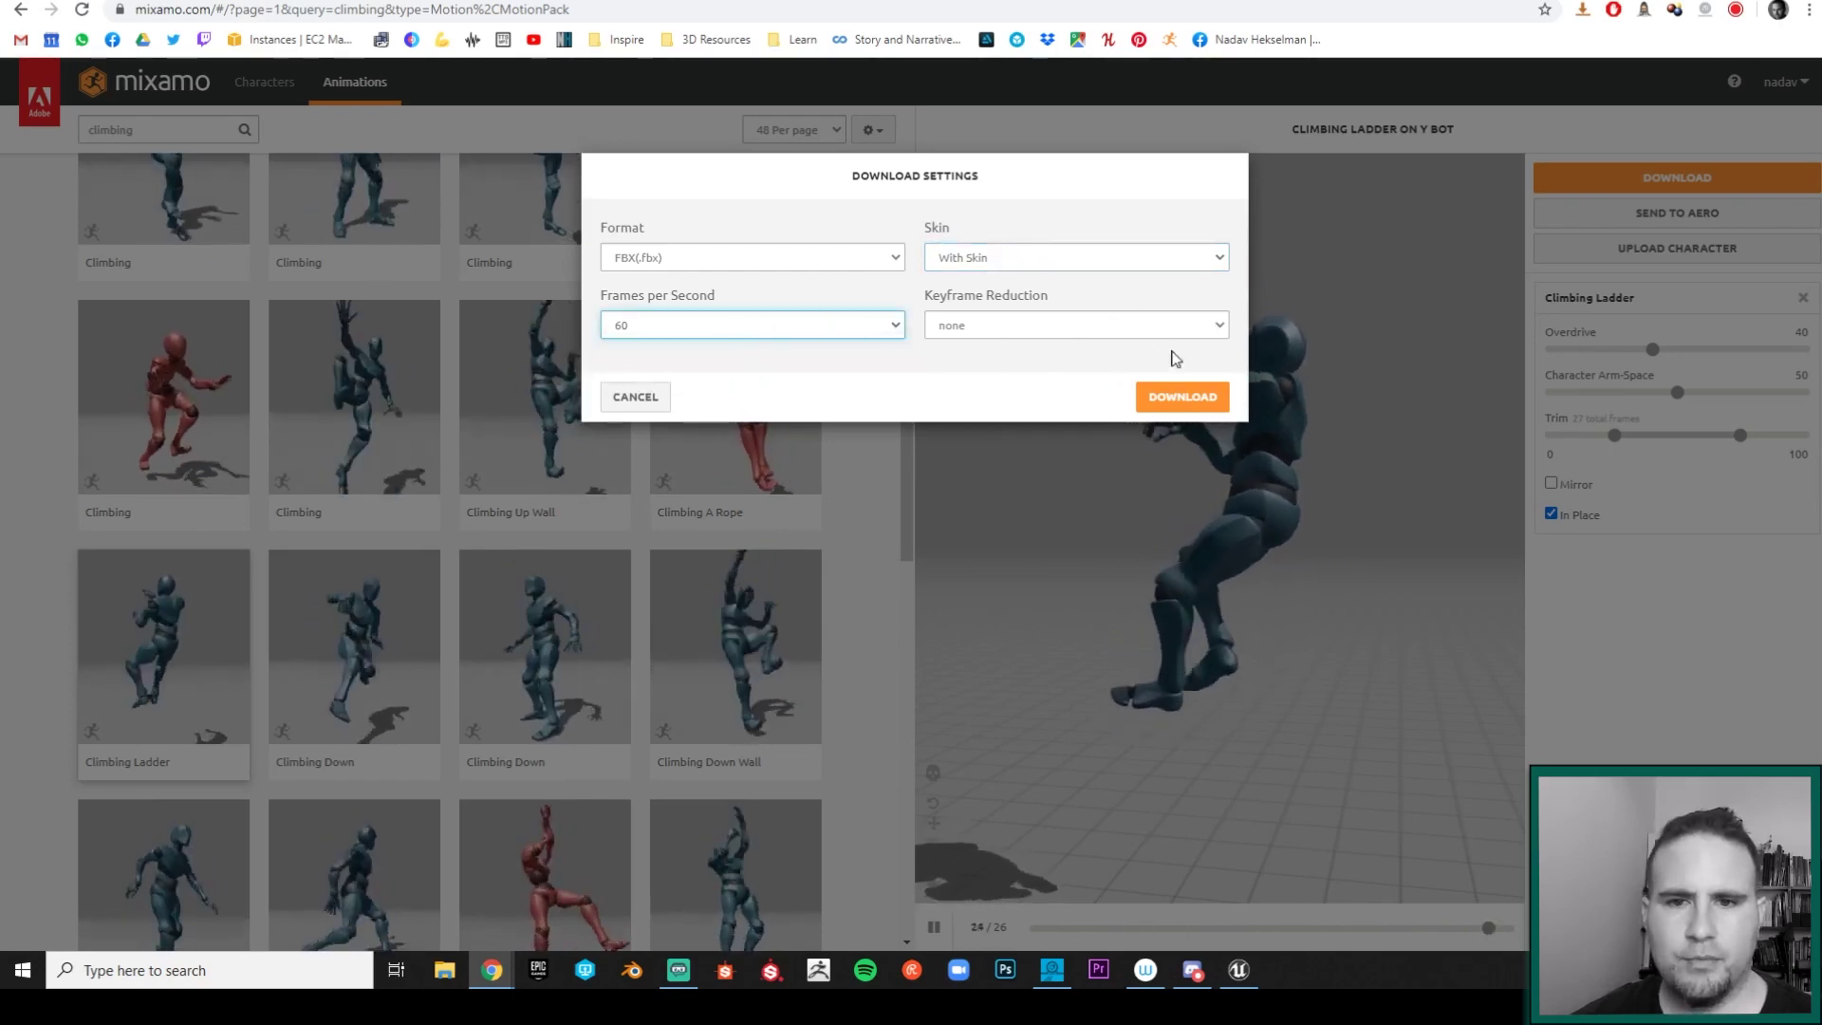
left_click(1183, 397)
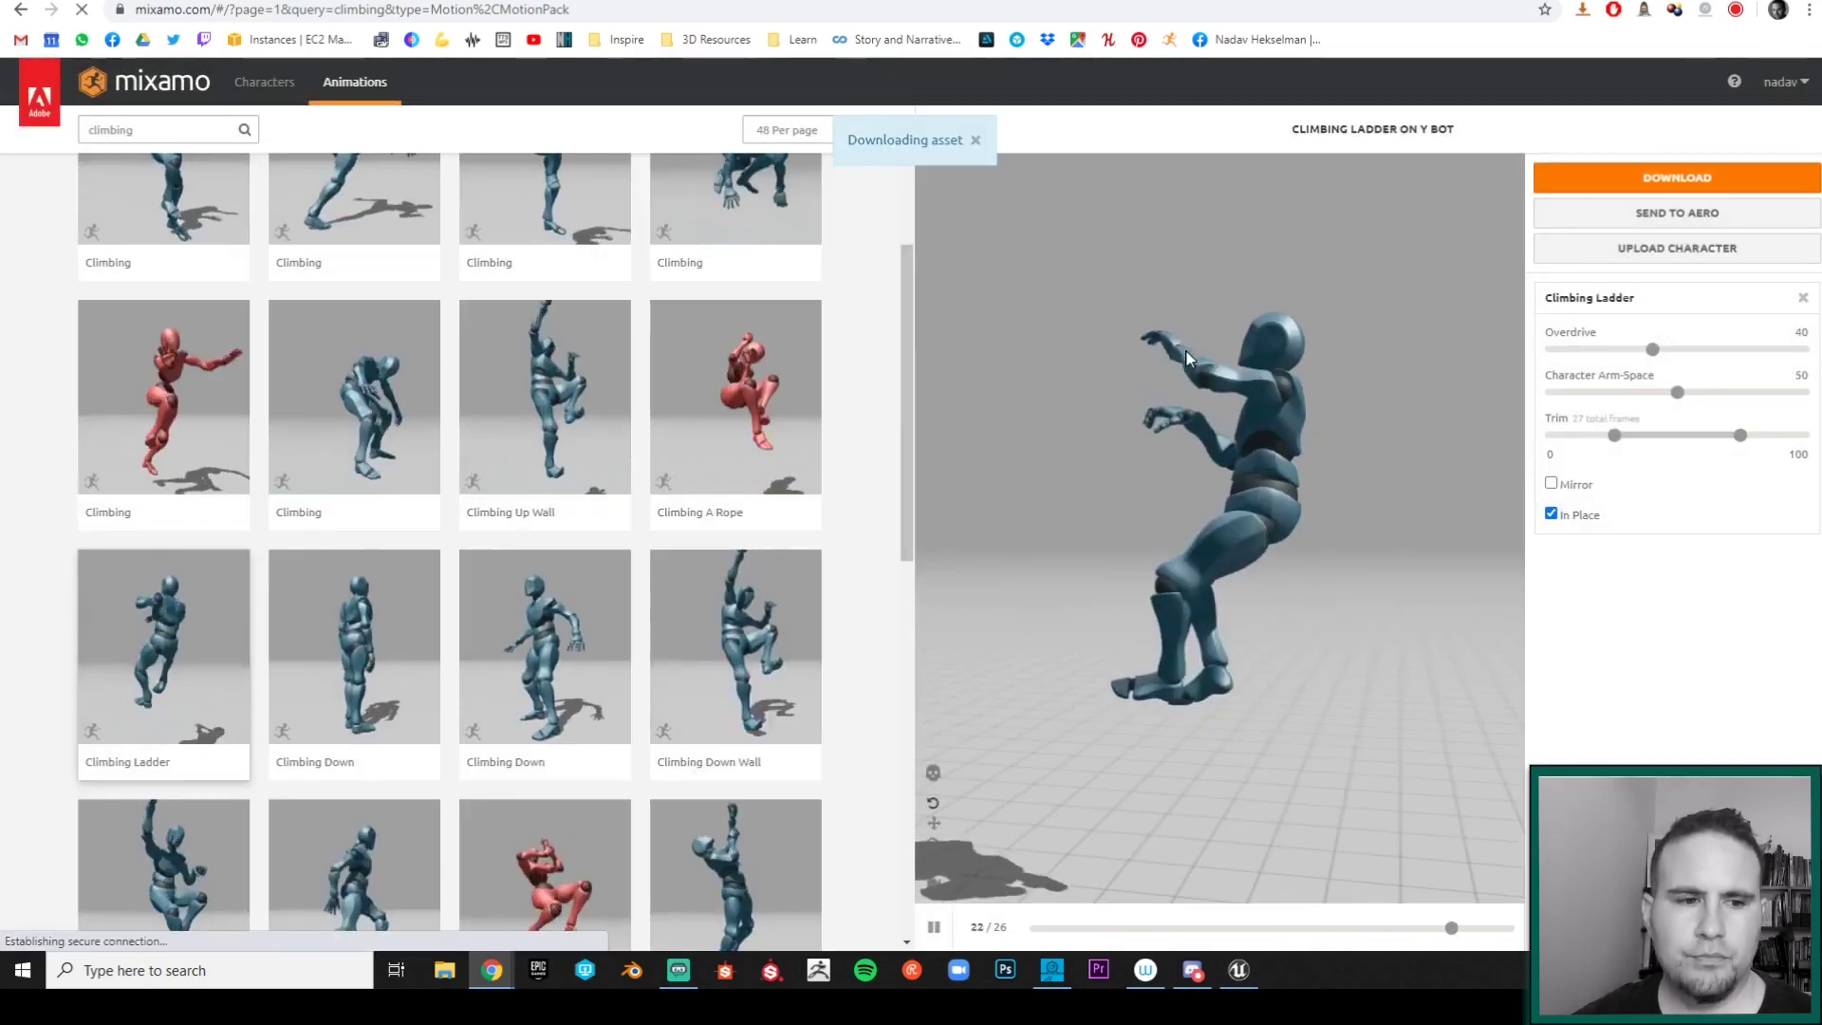
Step: Back in Unreal, create a YBOT folder under ThirdPersonBP and open it
left_click(1238, 969)
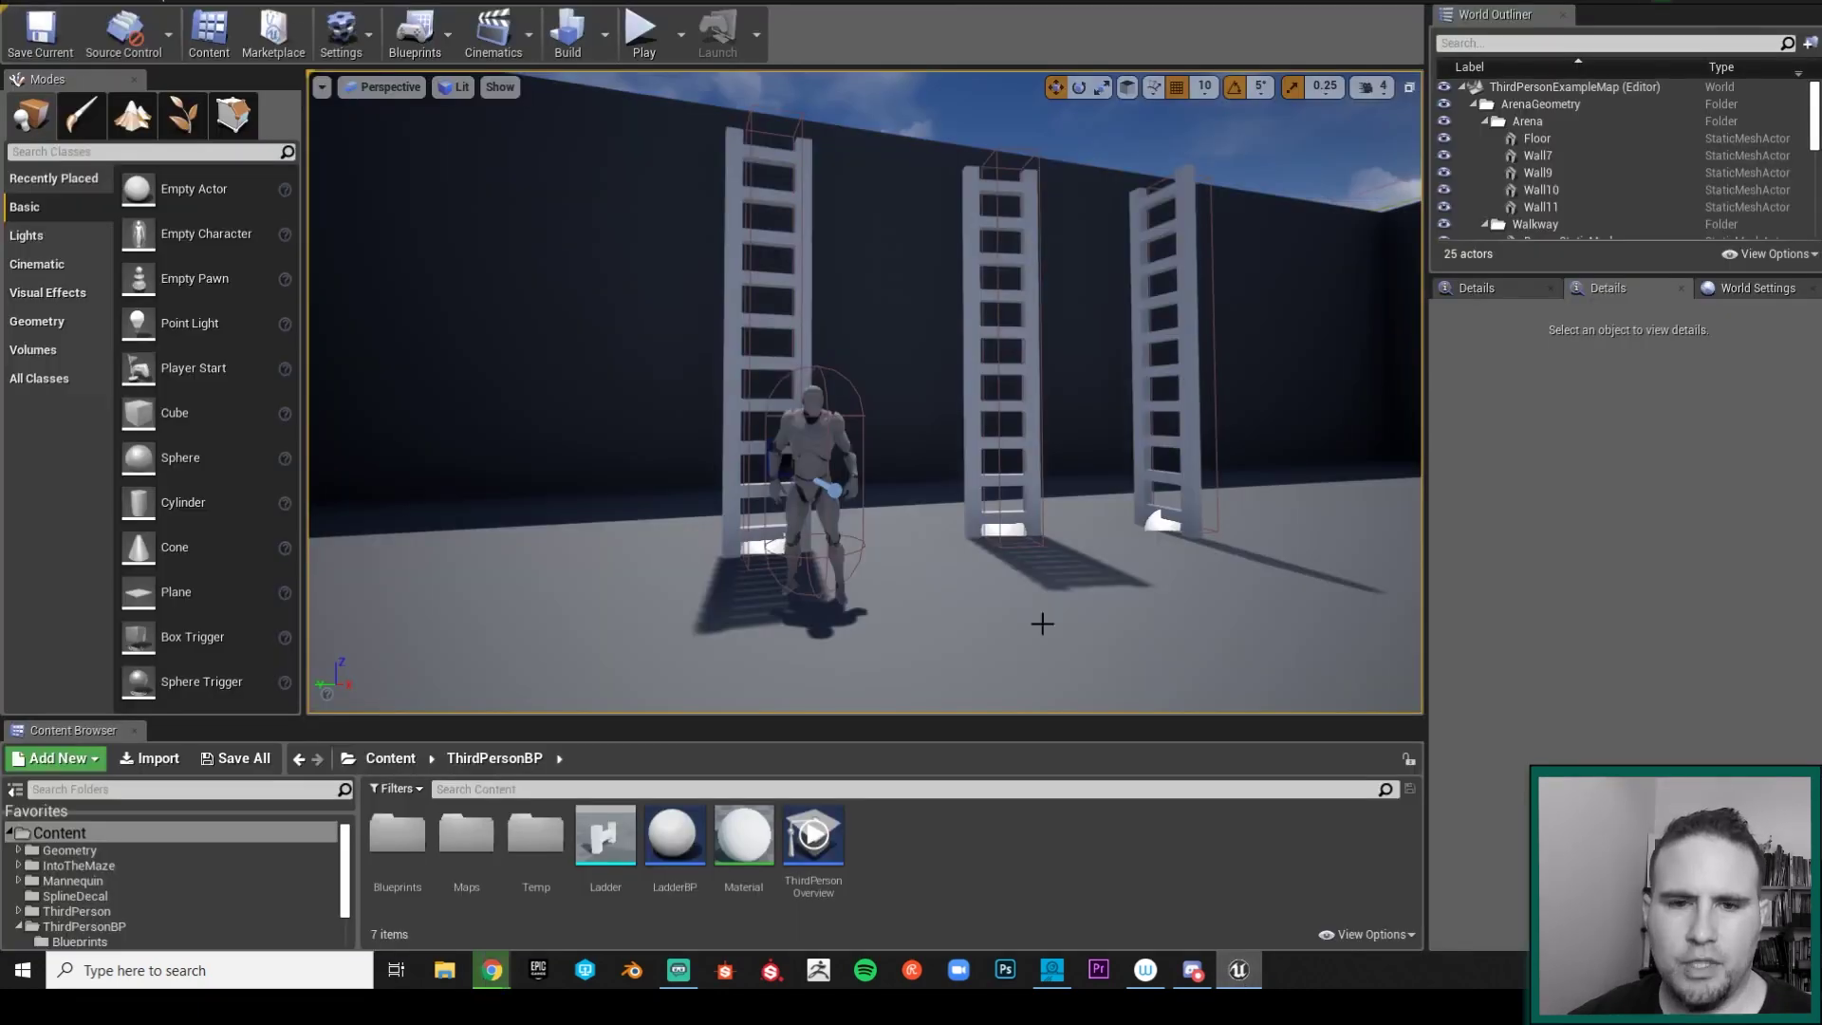
right_click_drag(662, 496, 736, 512)
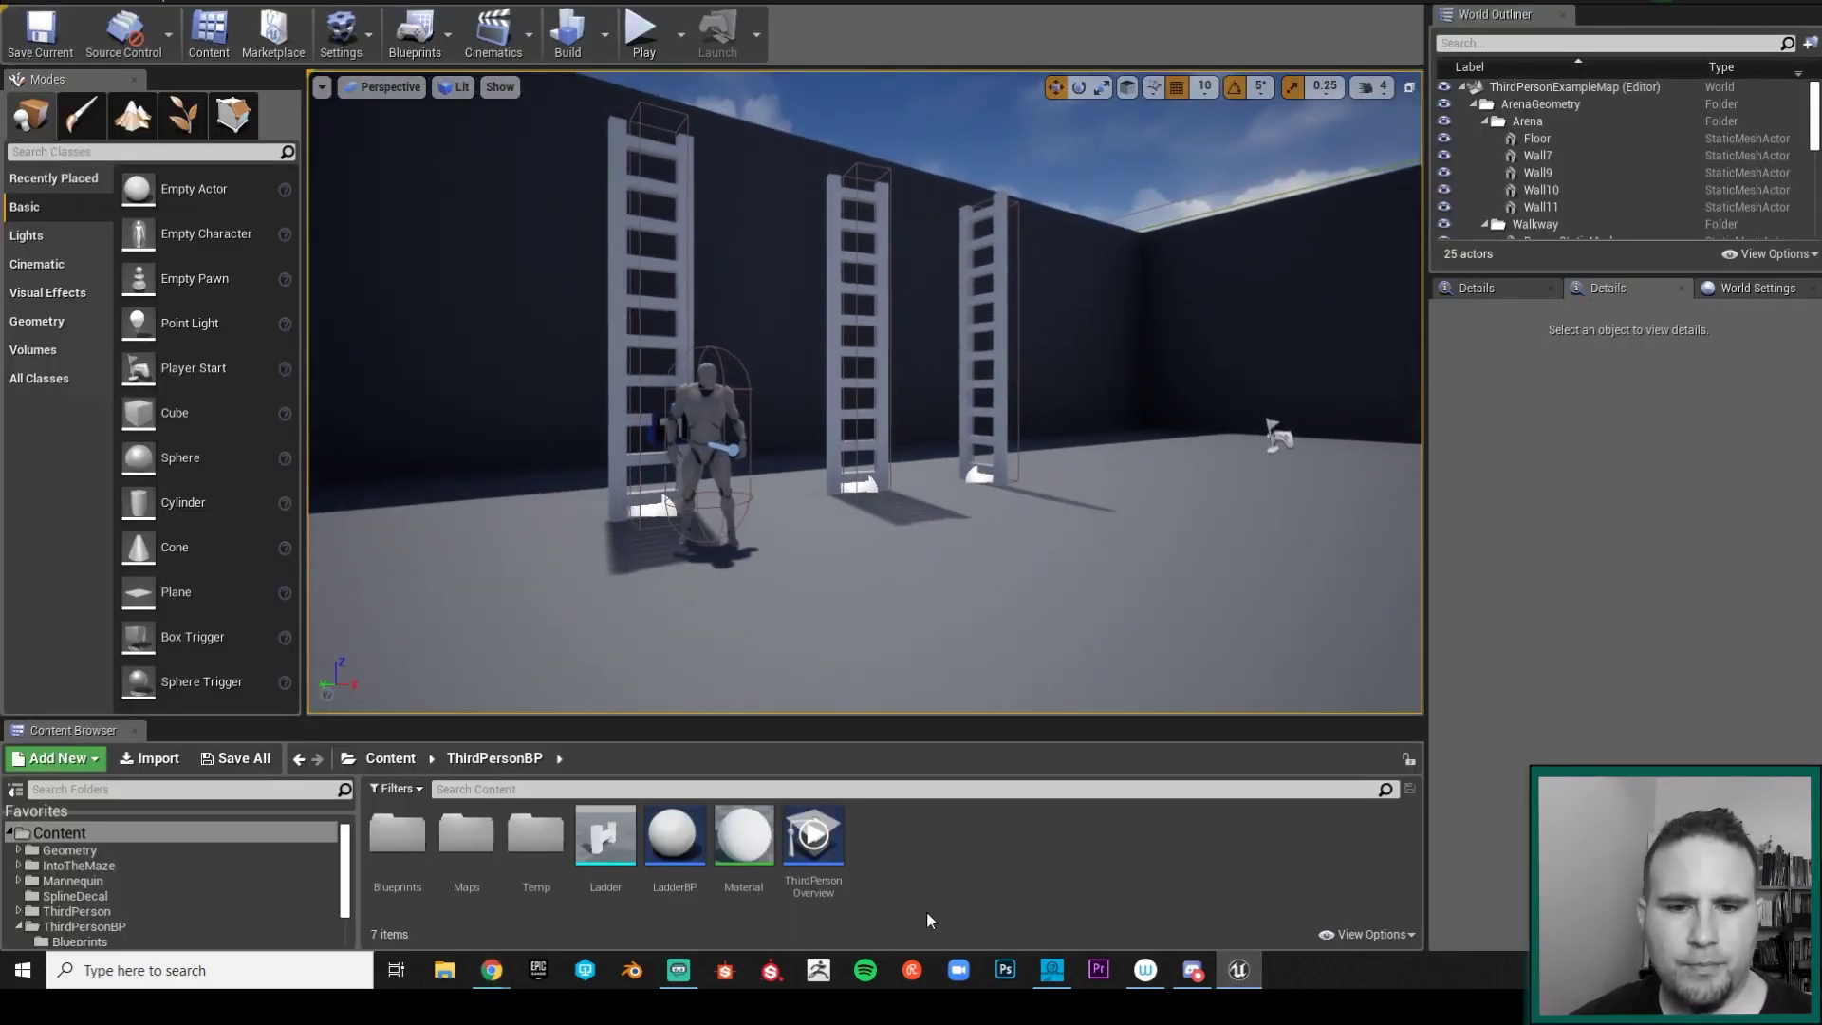
right_click(925, 873)
left_click(991, 234)
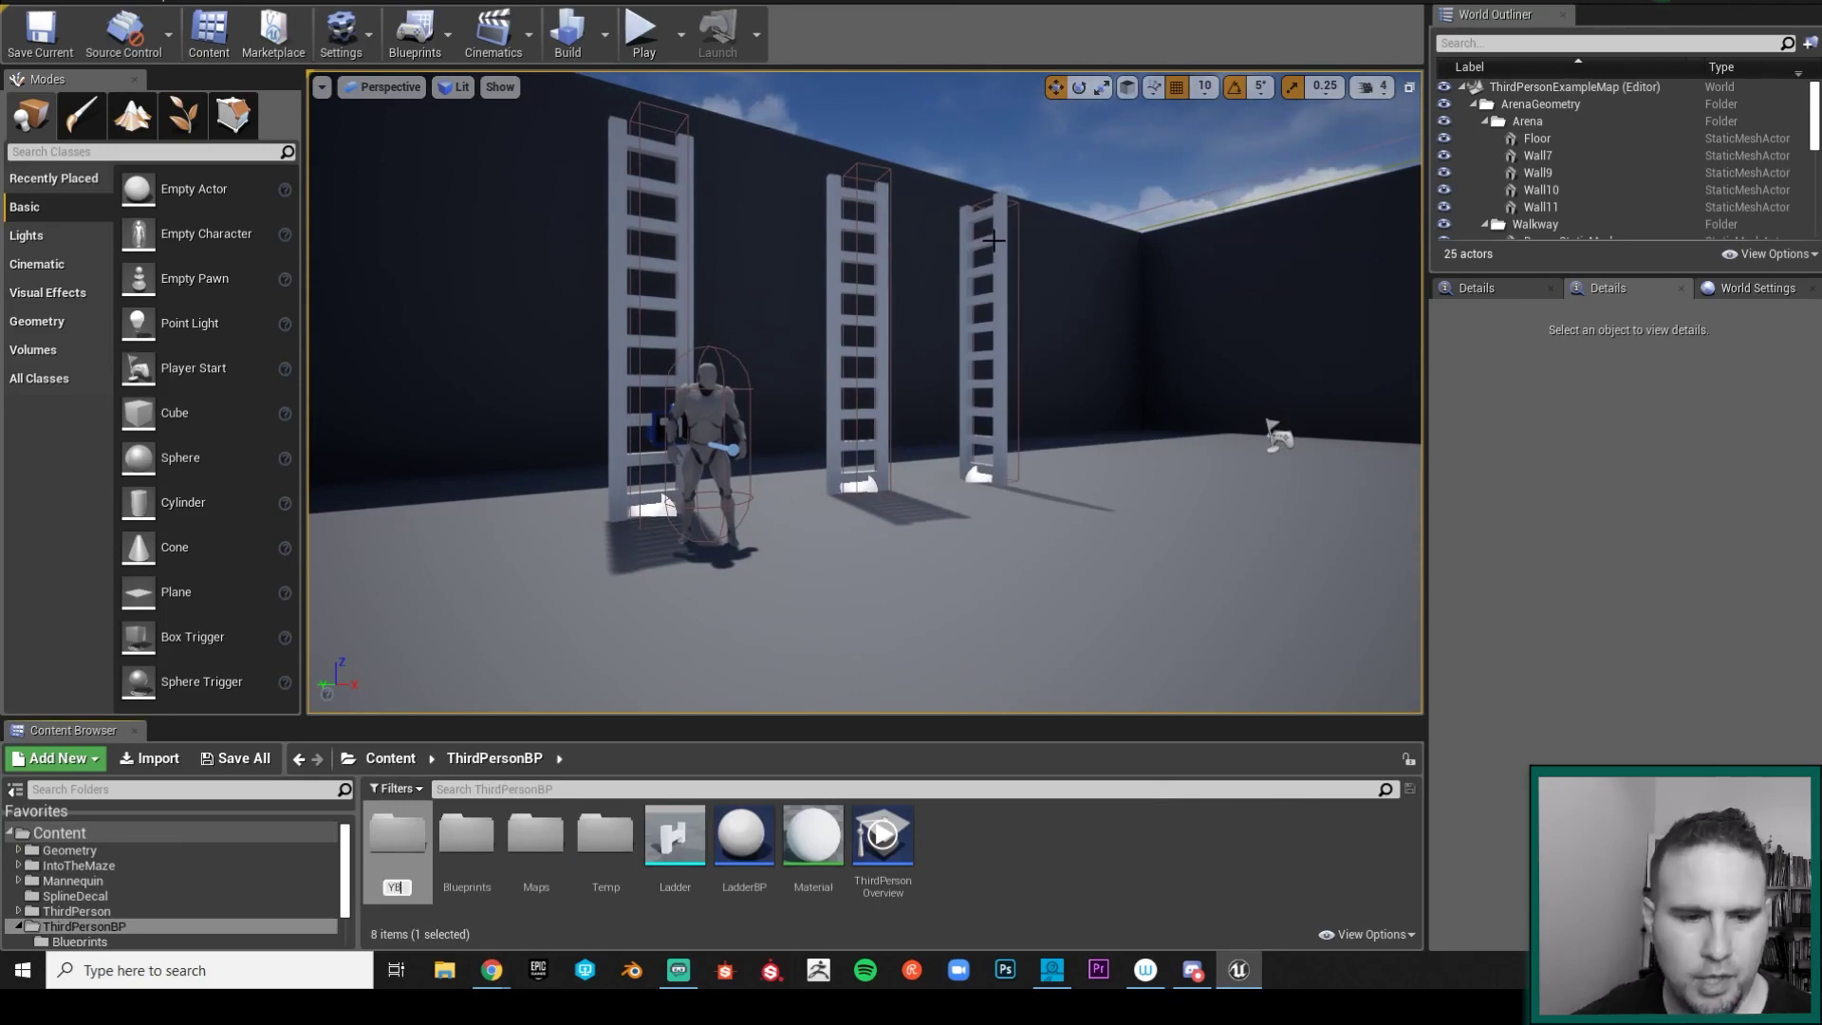
key("Return")
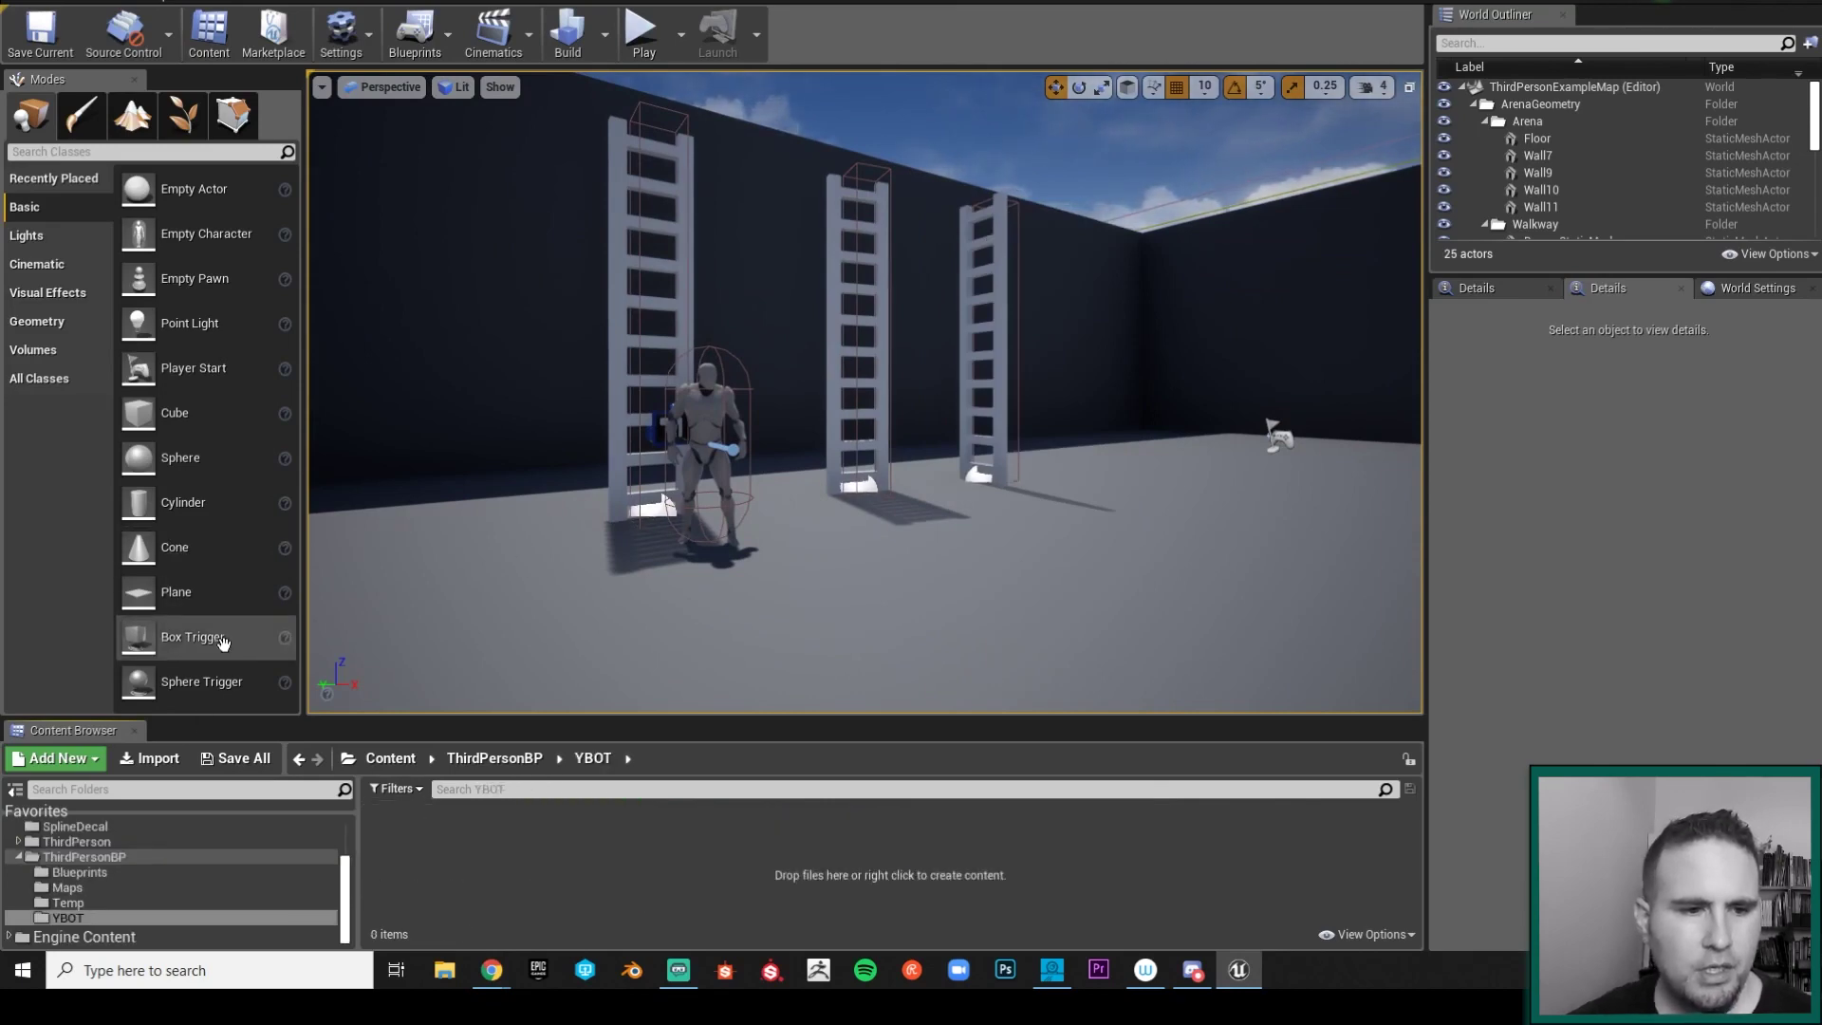
Step: In the import file picker, delete the duplicate Climbing Ladder (1) and select Climbing Ladder
left_click(169, 765)
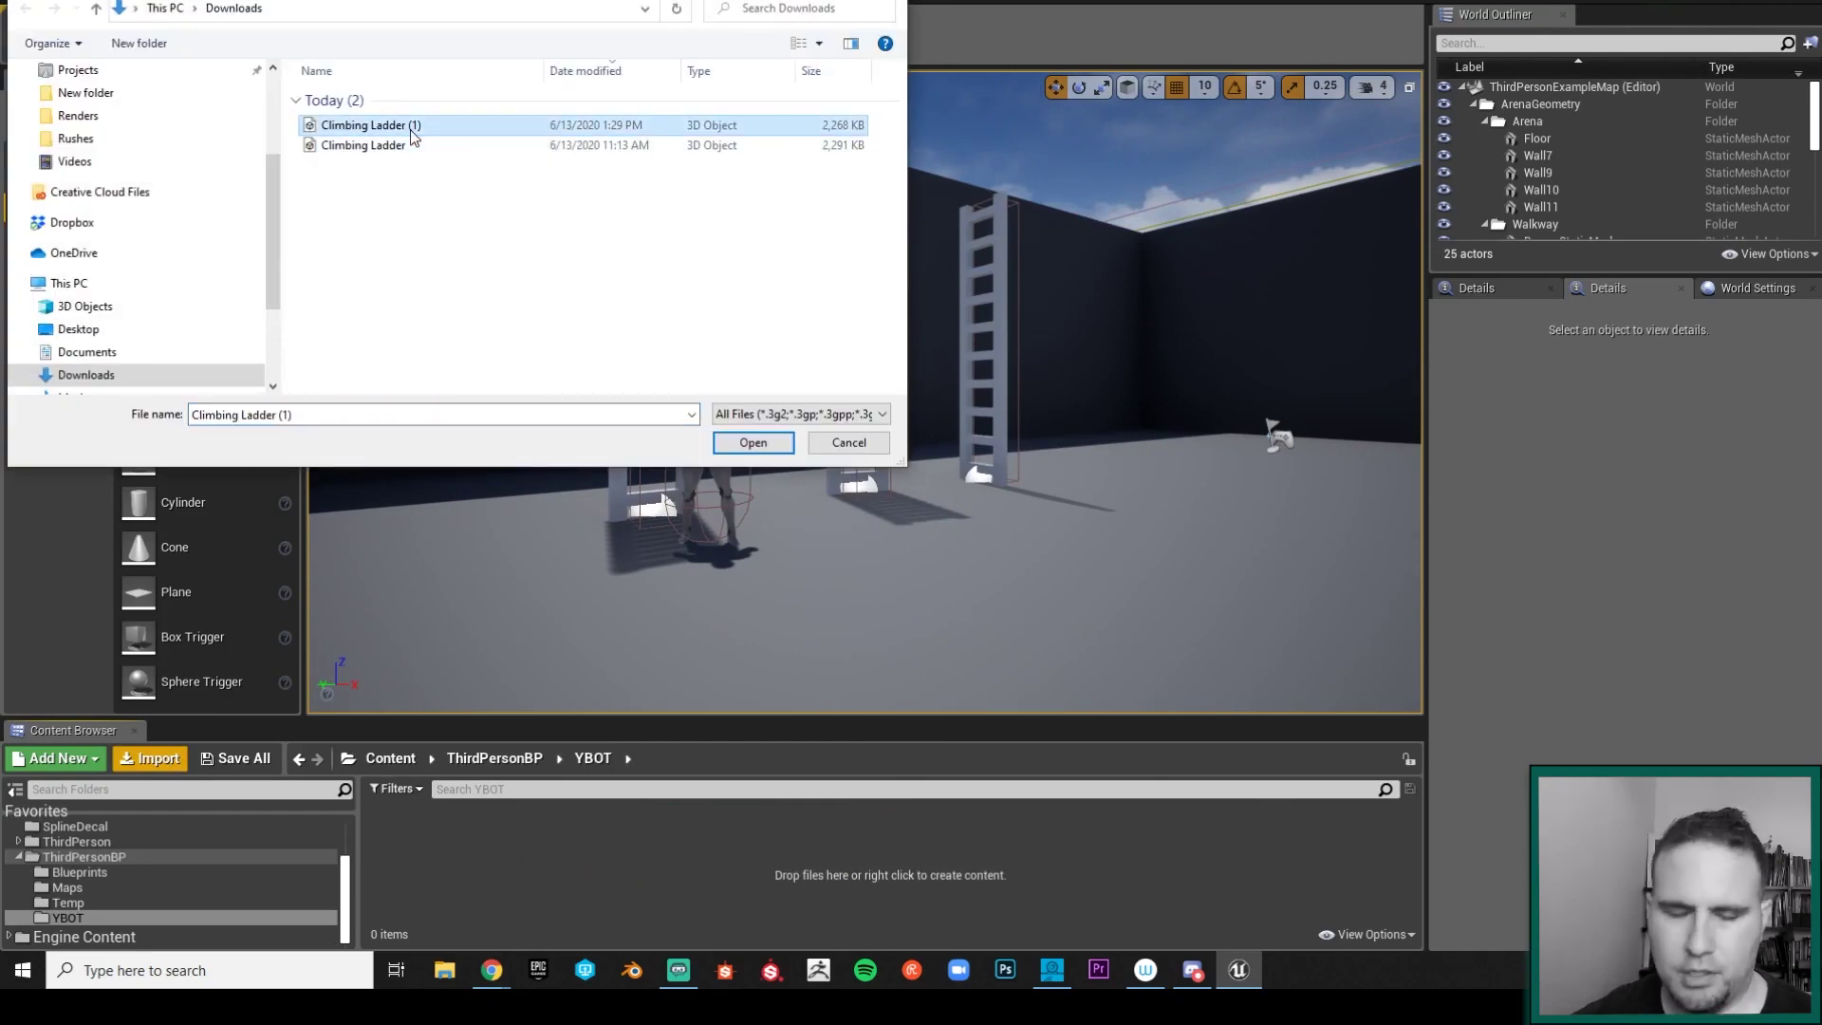
key("Delete")
left_click(408, 128)
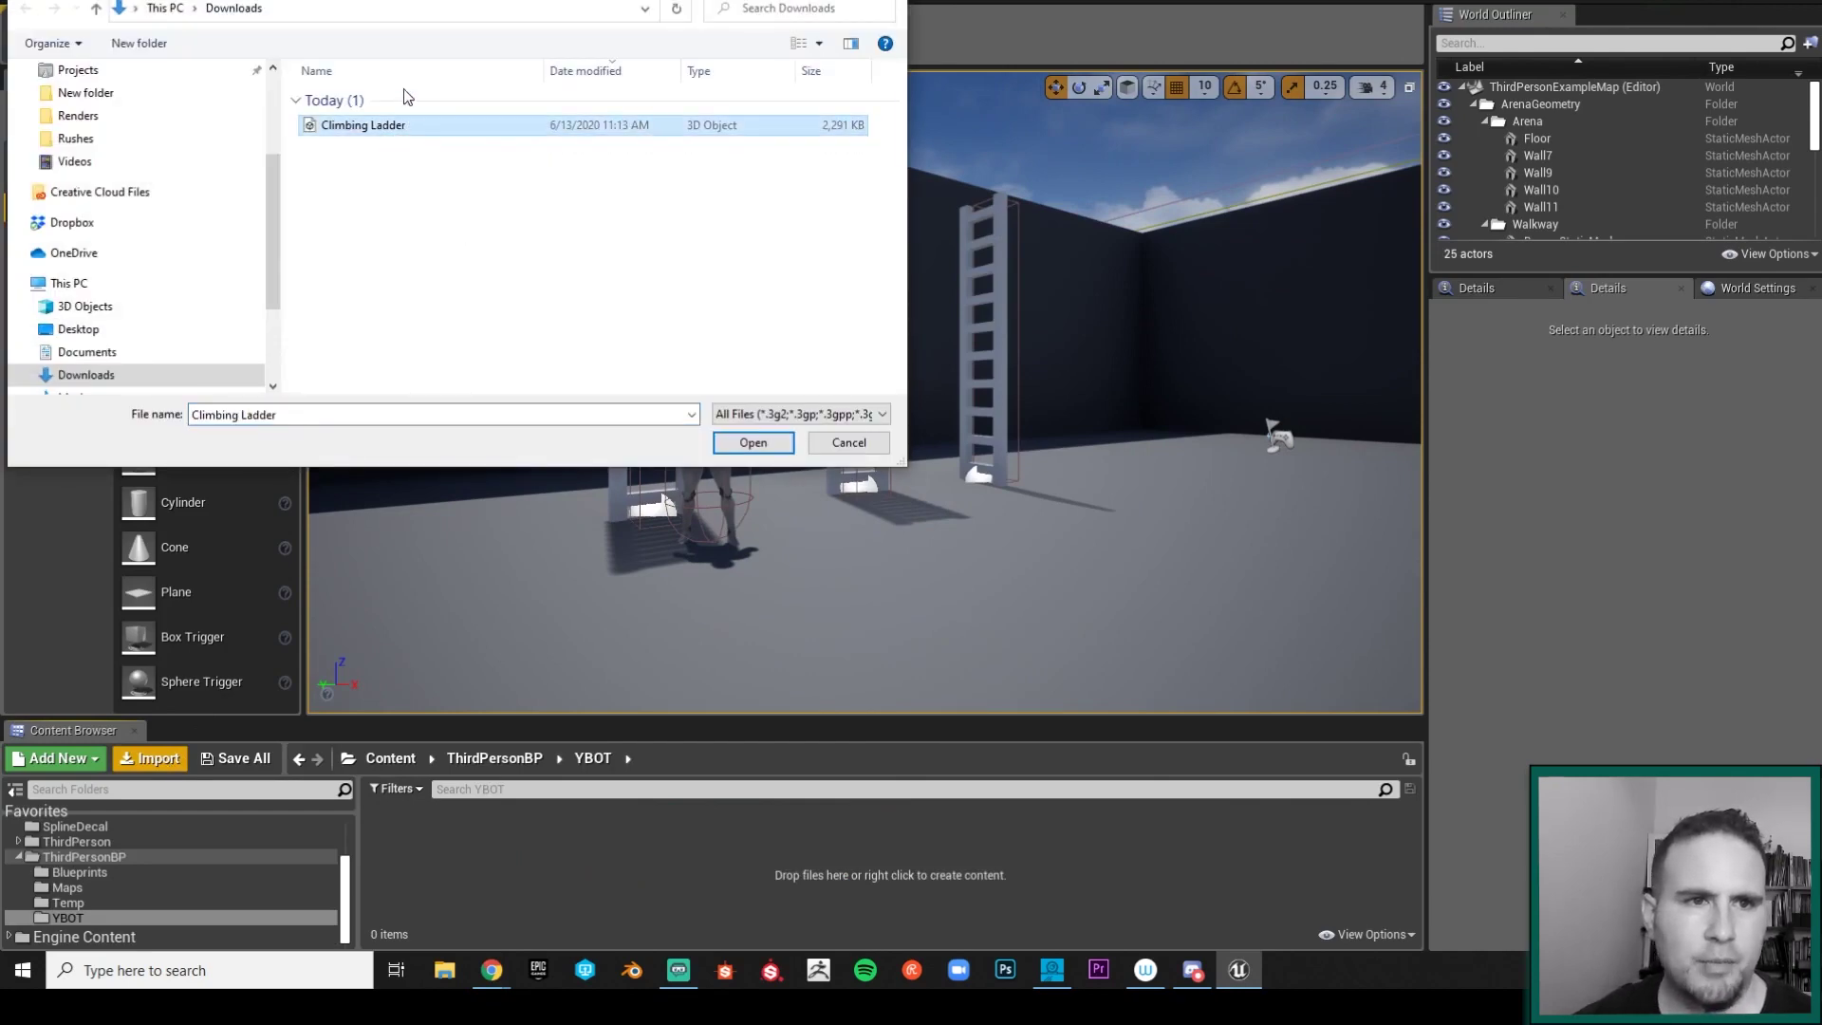
left_click_drag(454, 1, 638, 13)
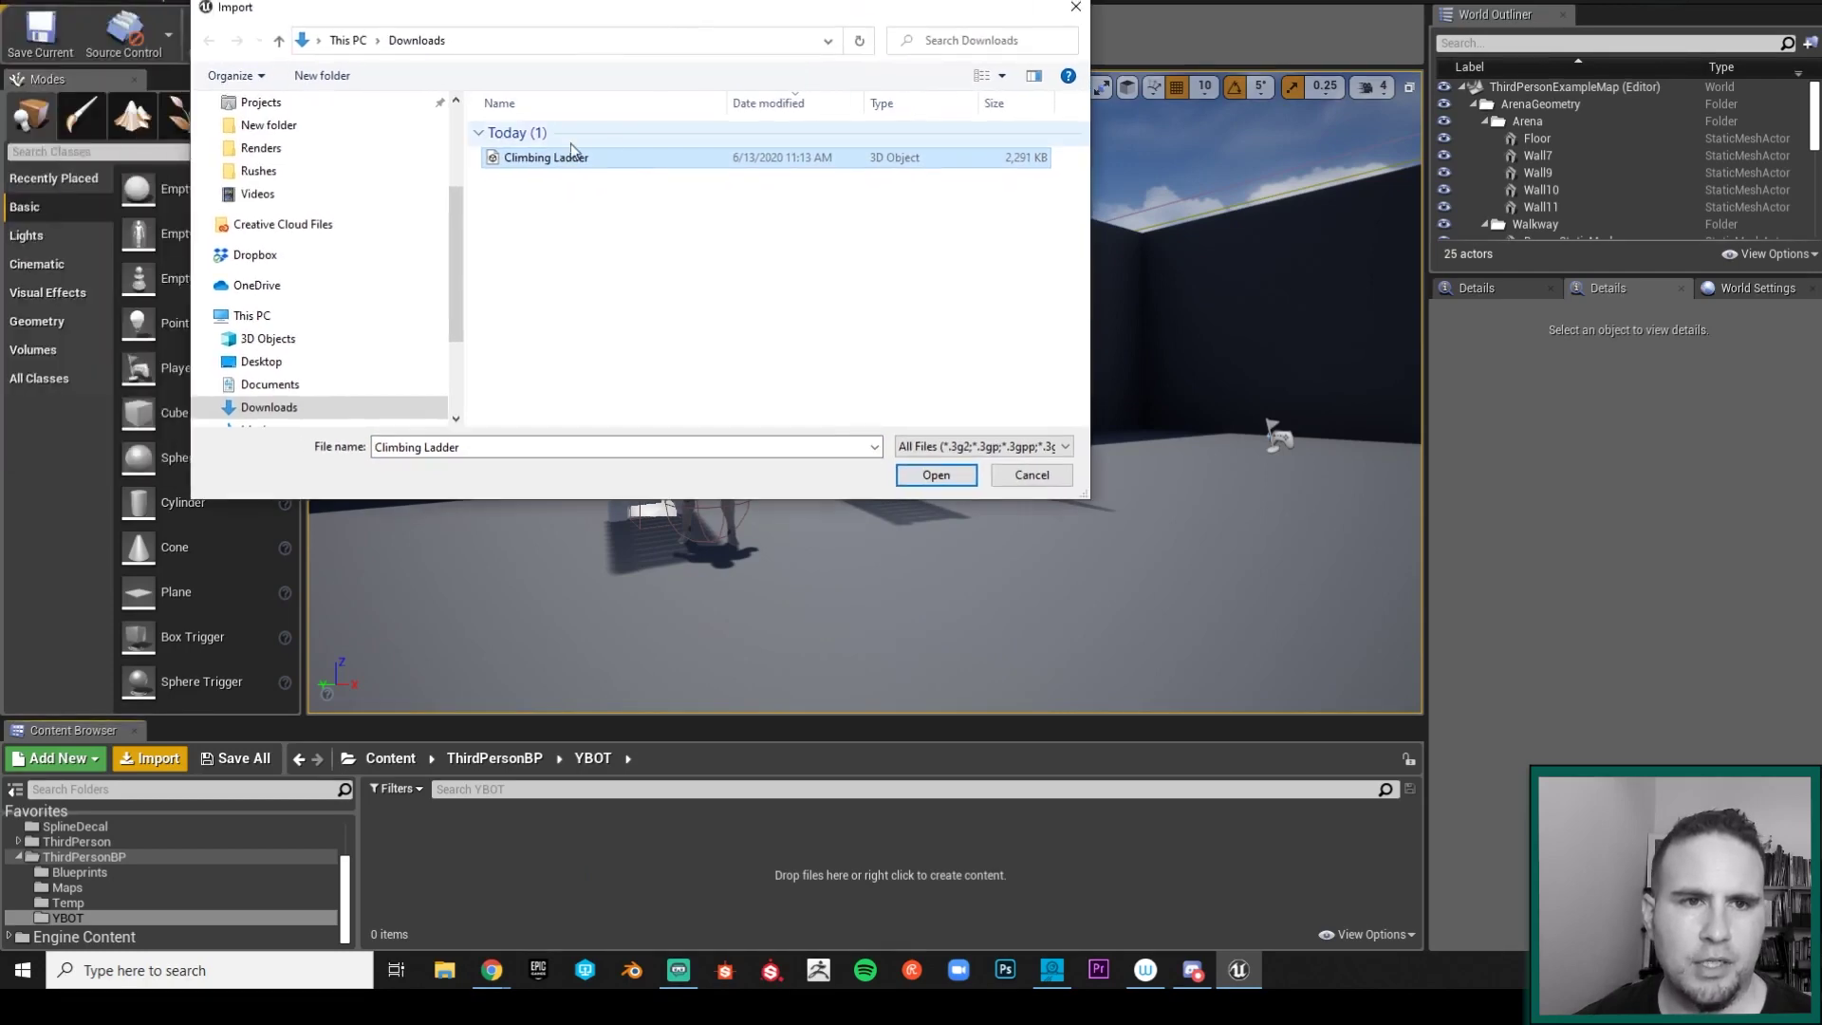
Step: Import the Climbing Ladder FBX into YBOT with Import Animations left enabled
left_click(936, 475)
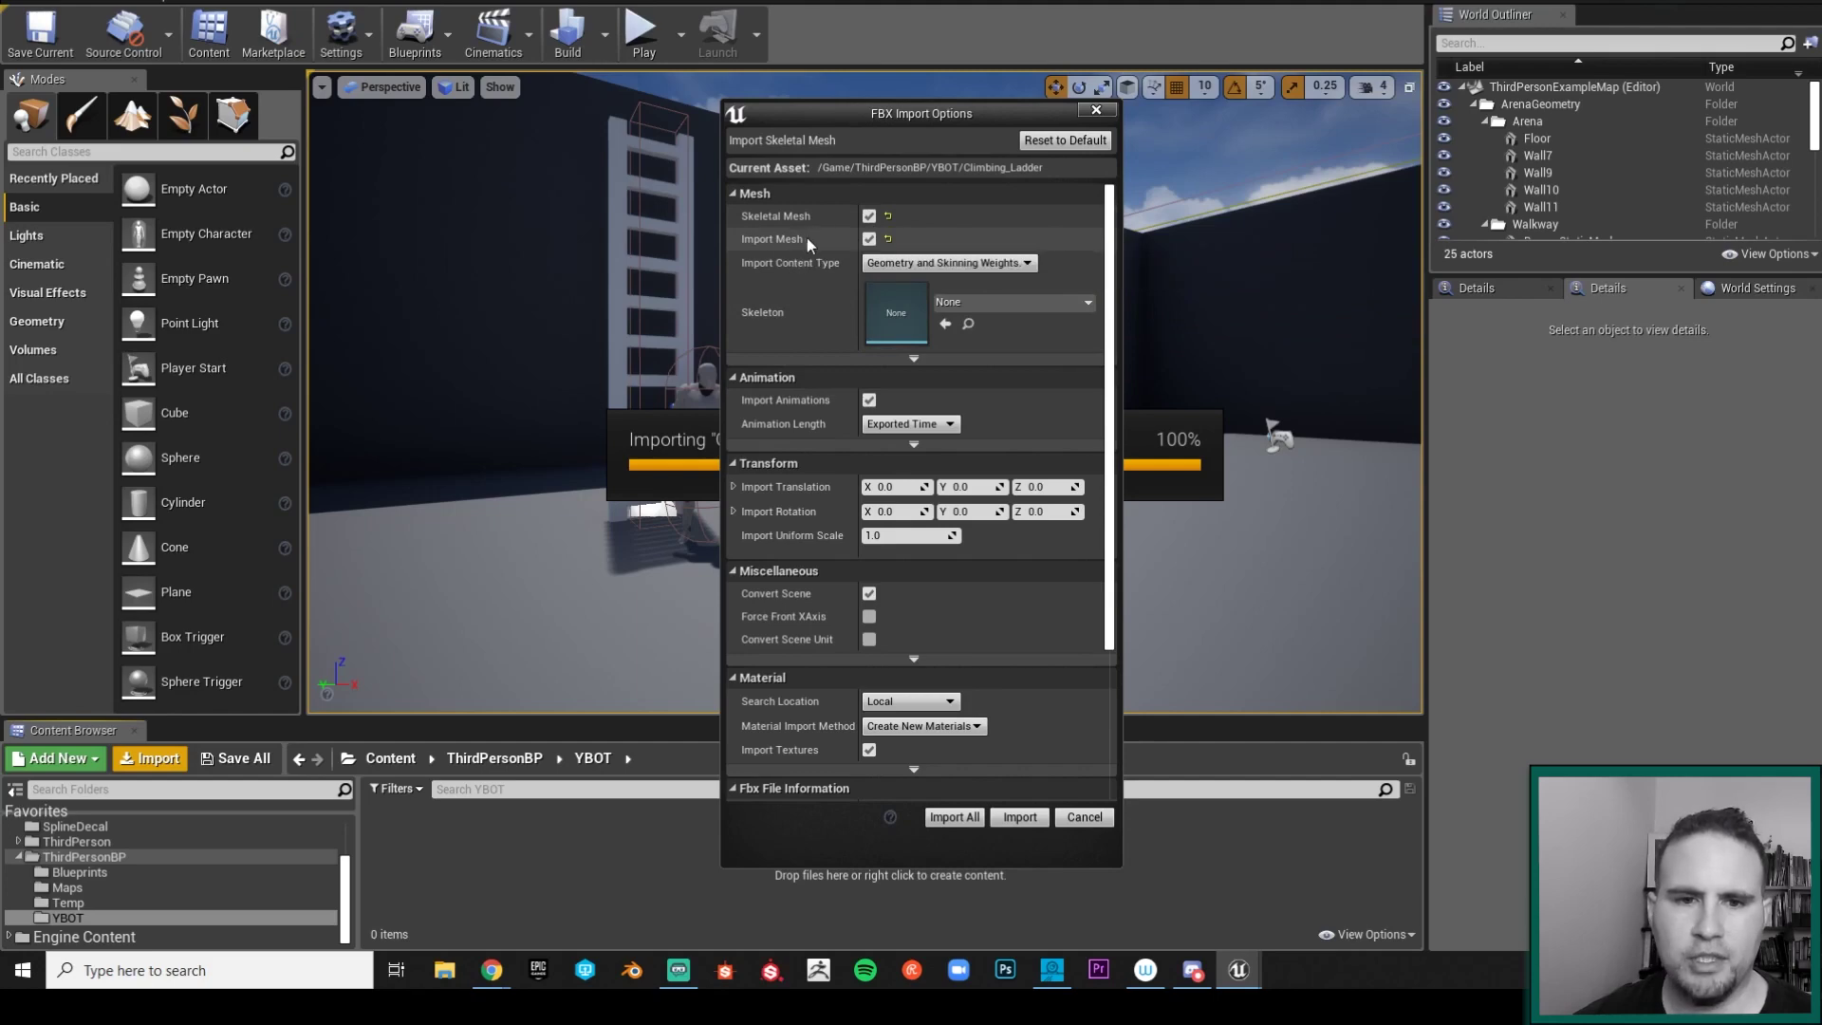
scroll(994, 471, "down", 2)
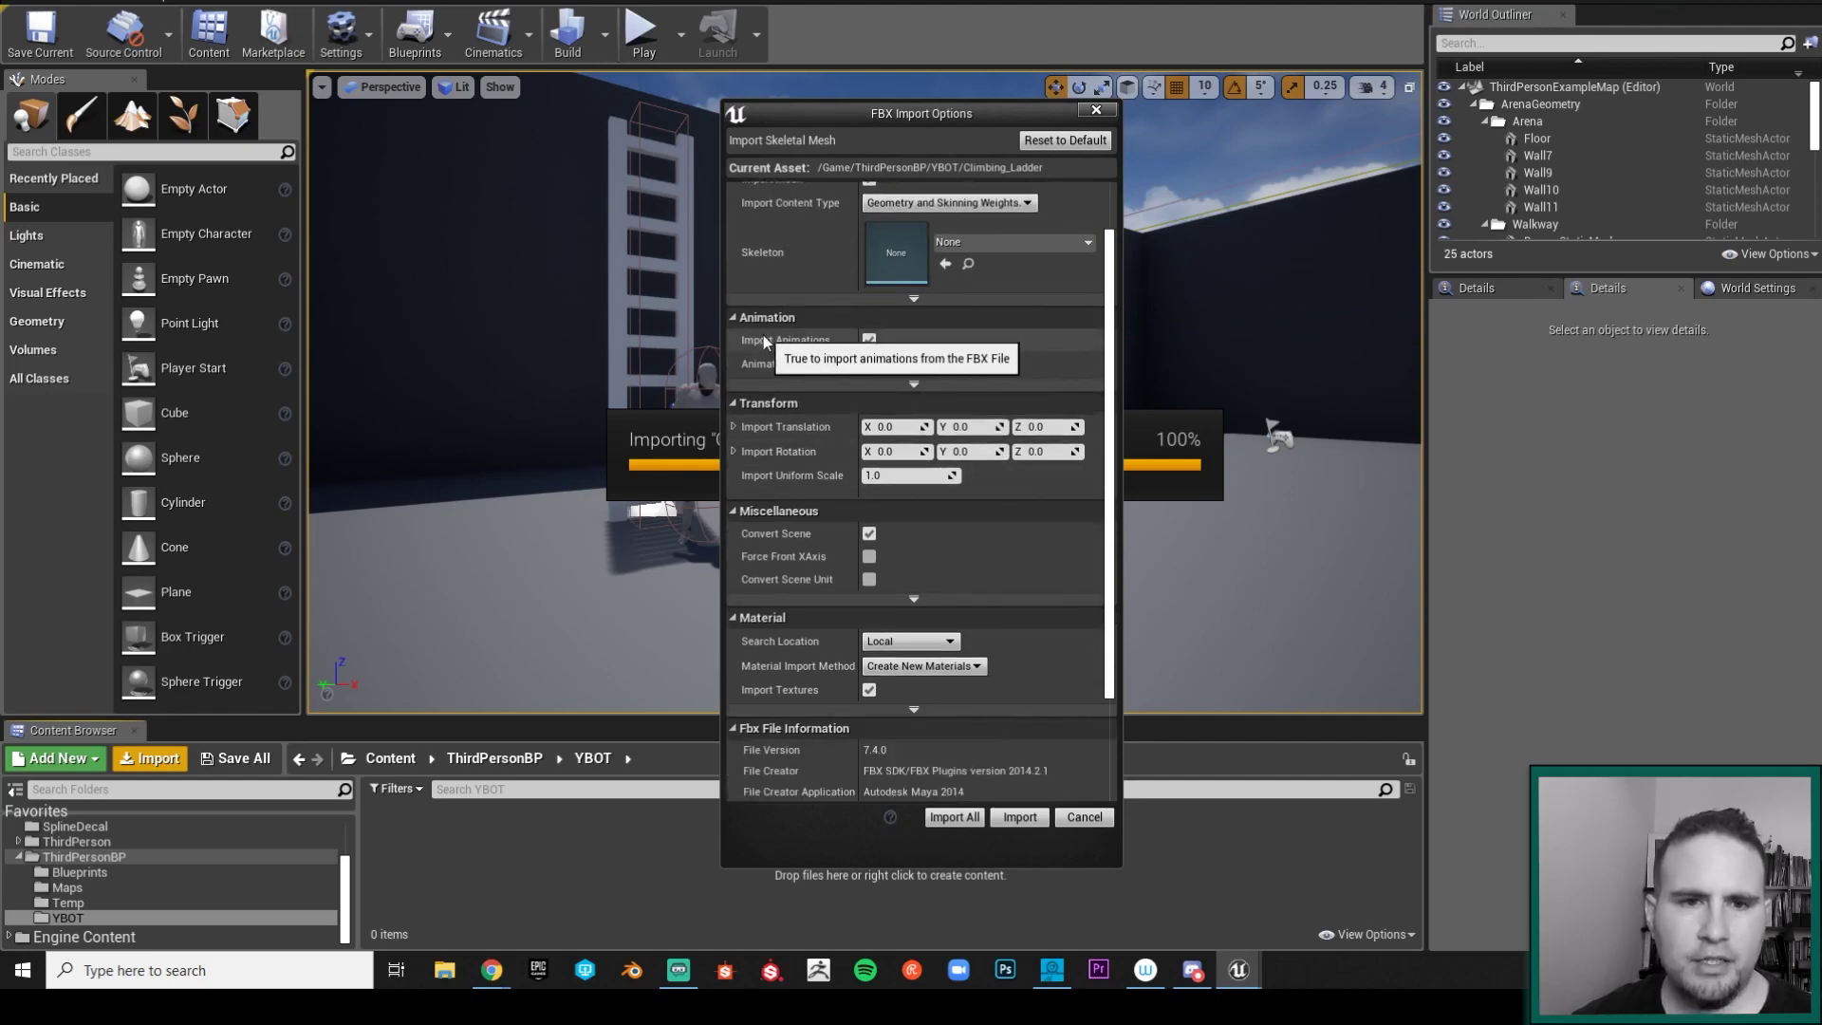
left_click(868, 342)
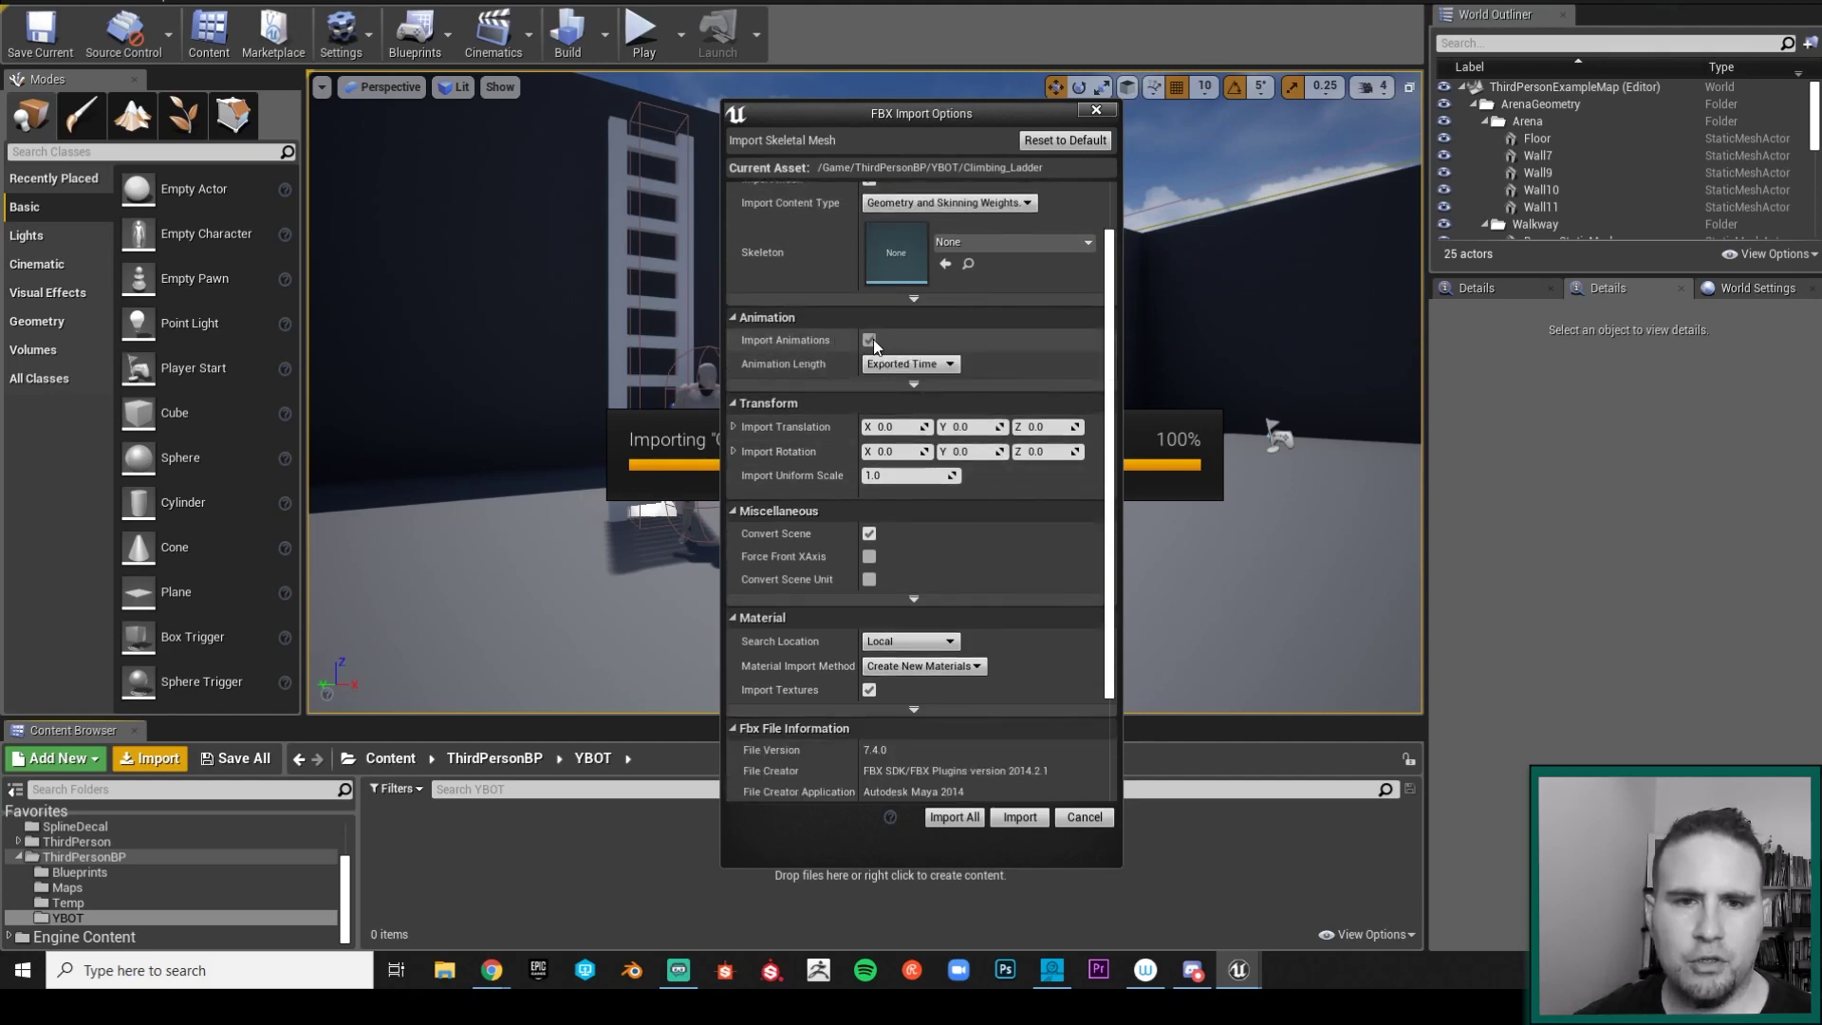
left_click(879, 344)
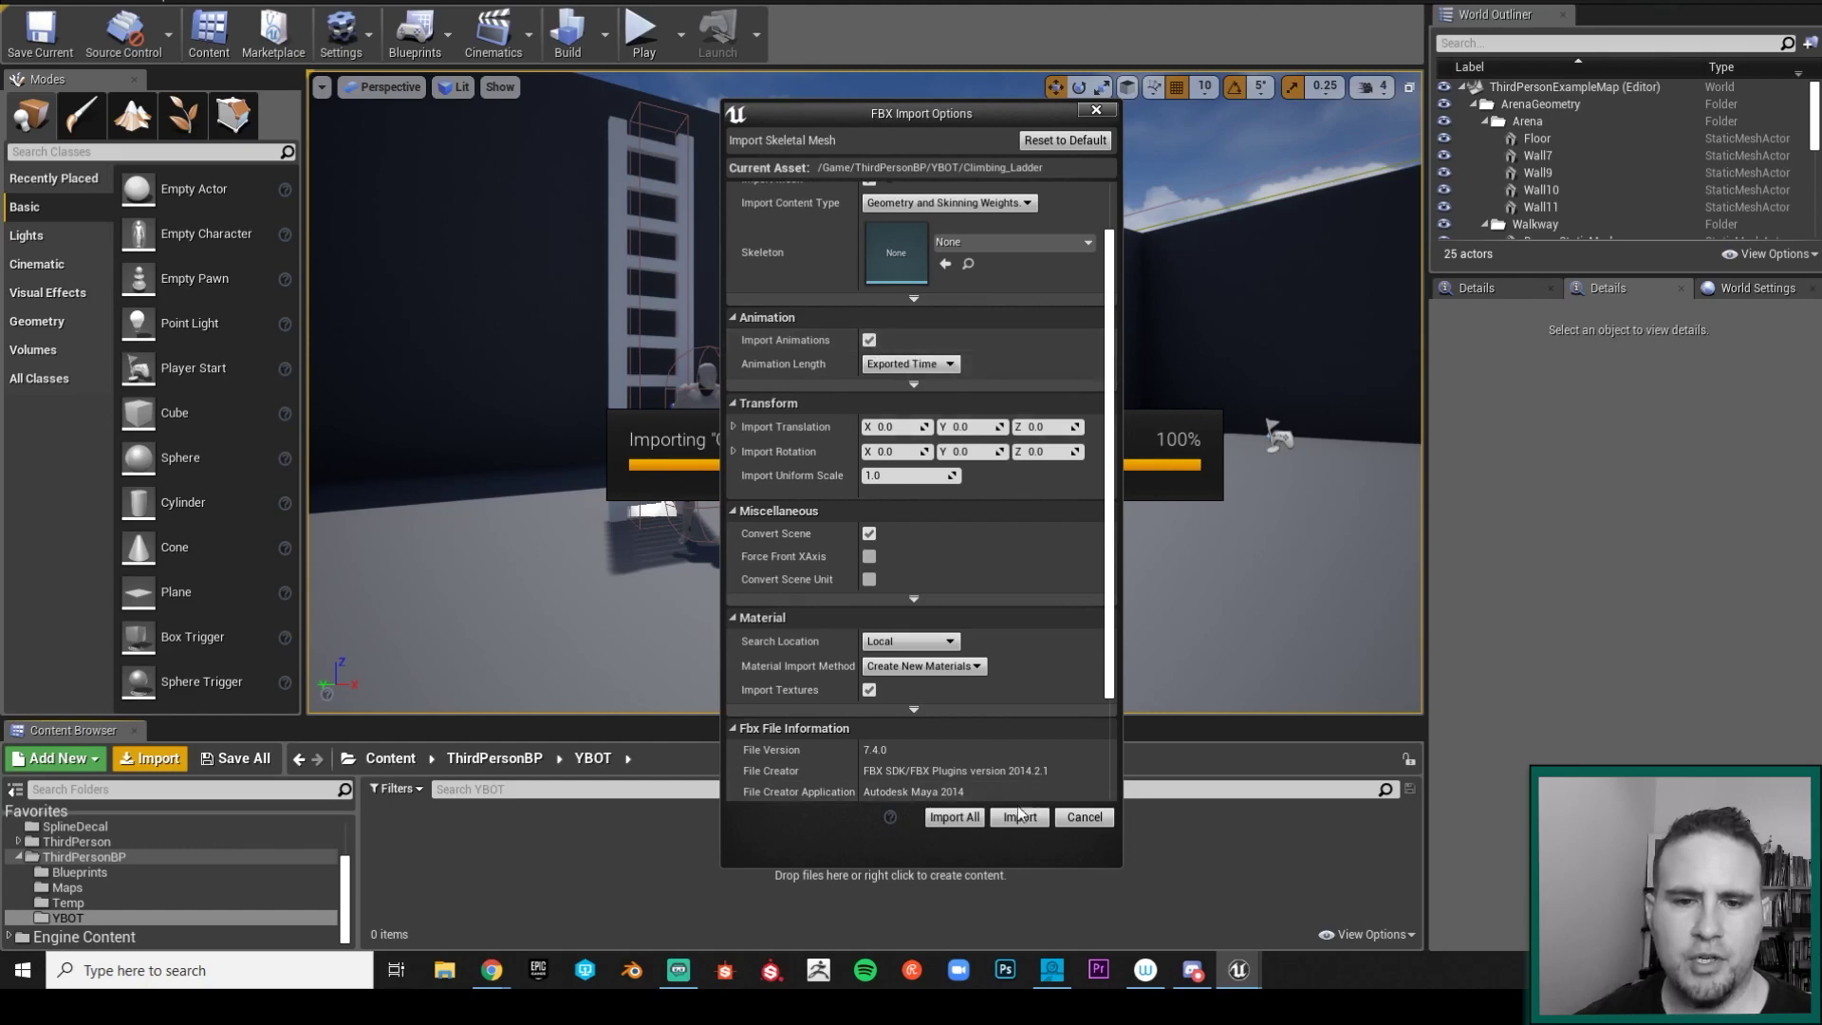
left_click(1018, 818)
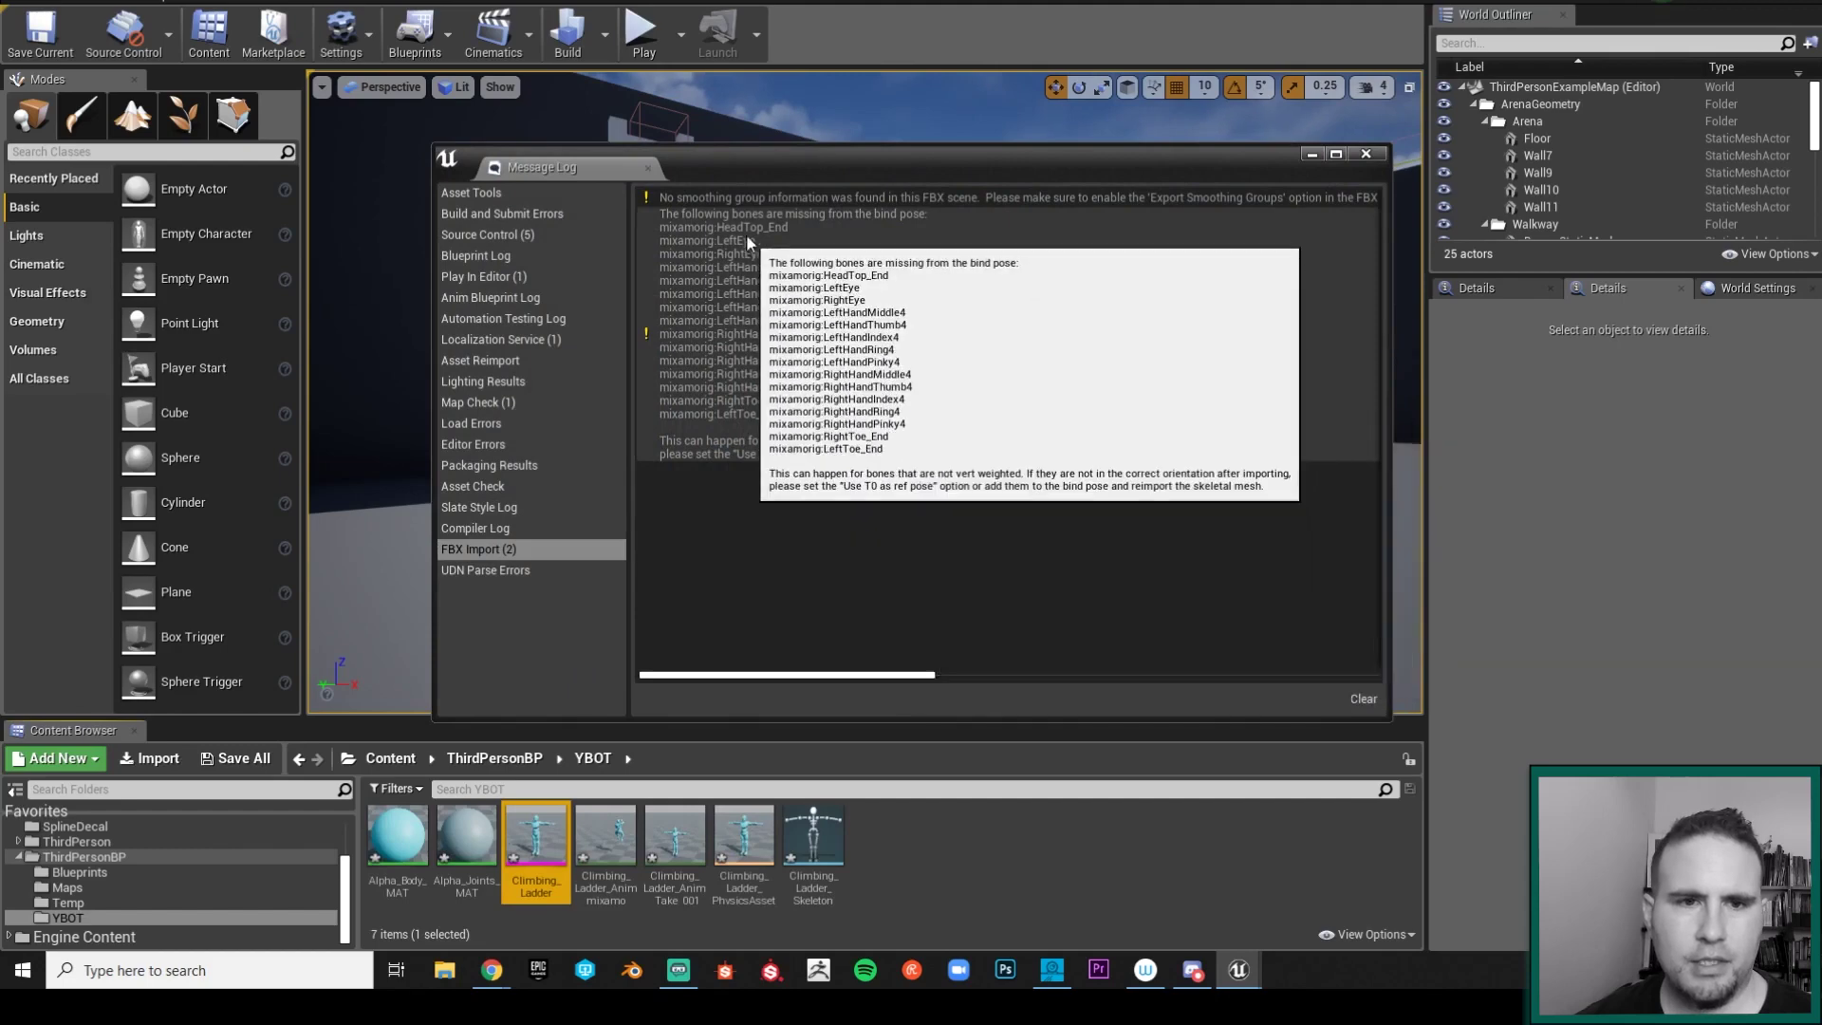
Step: Close the import Message Log and enlarge the Content Browser panel
left_click(1372, 153)
left_click(926, 878)
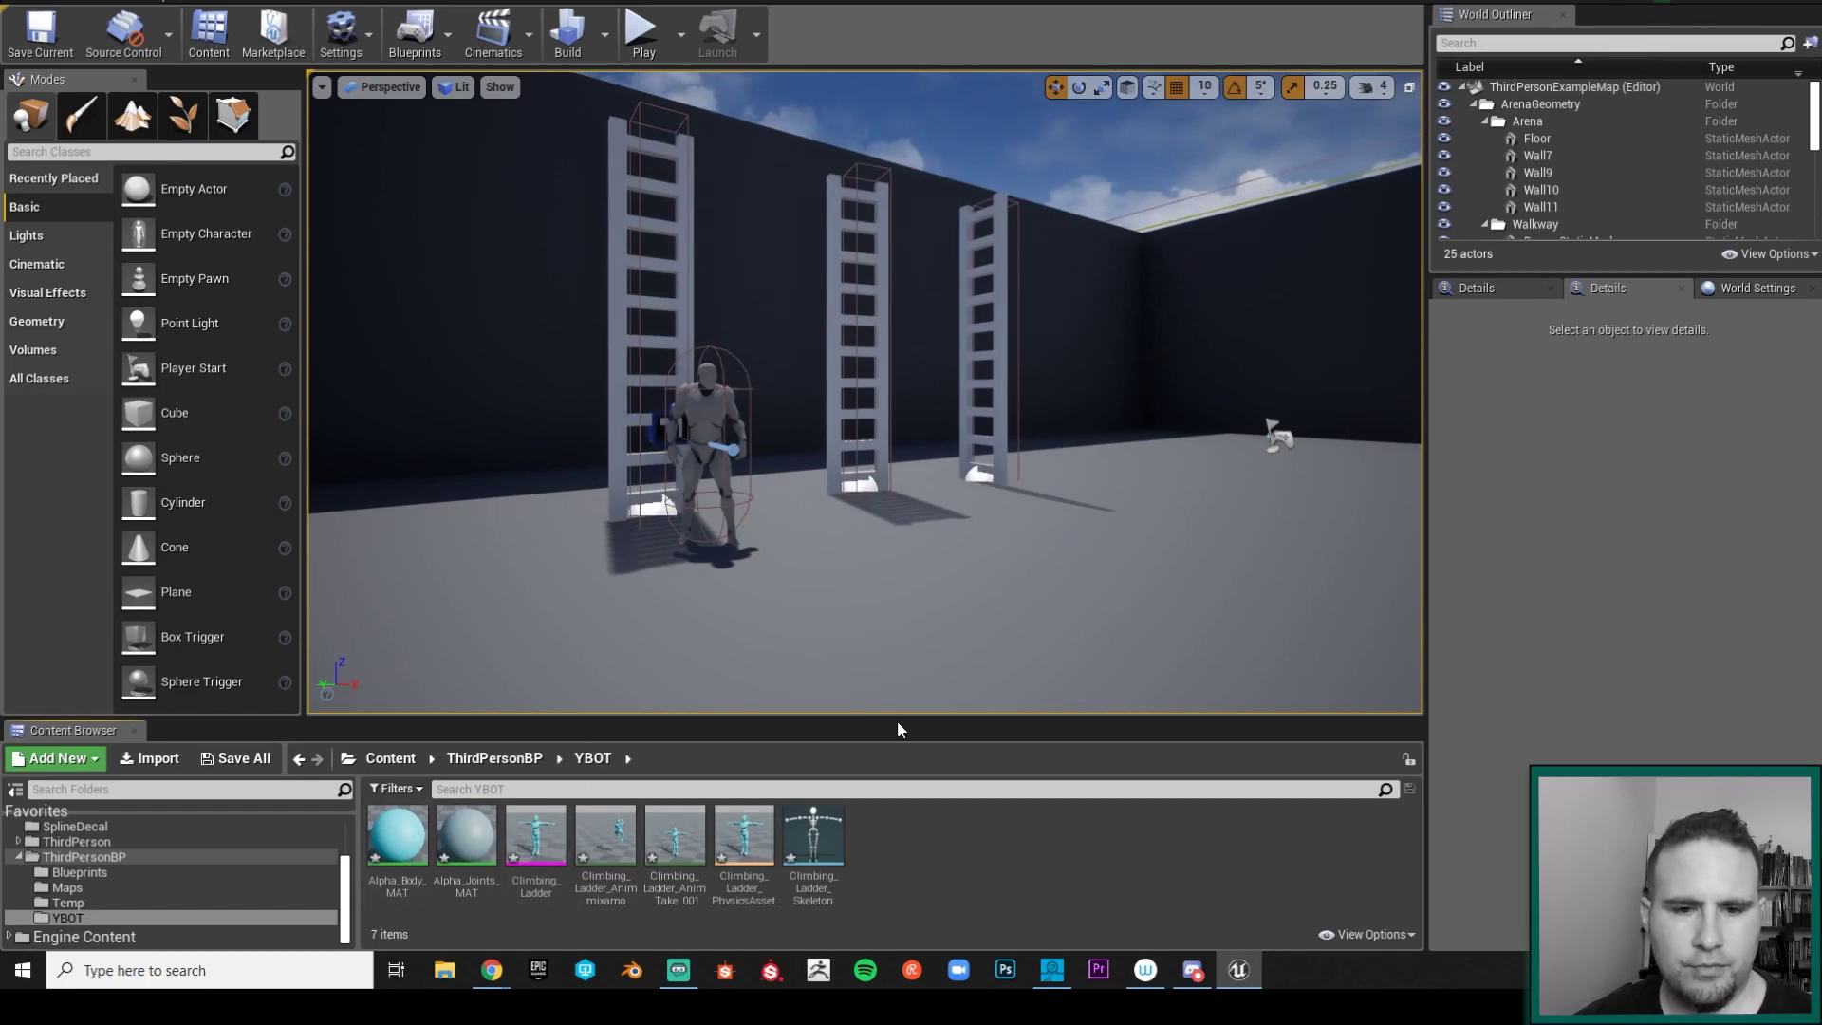
left_click_drag(906, 717, 901, 520)
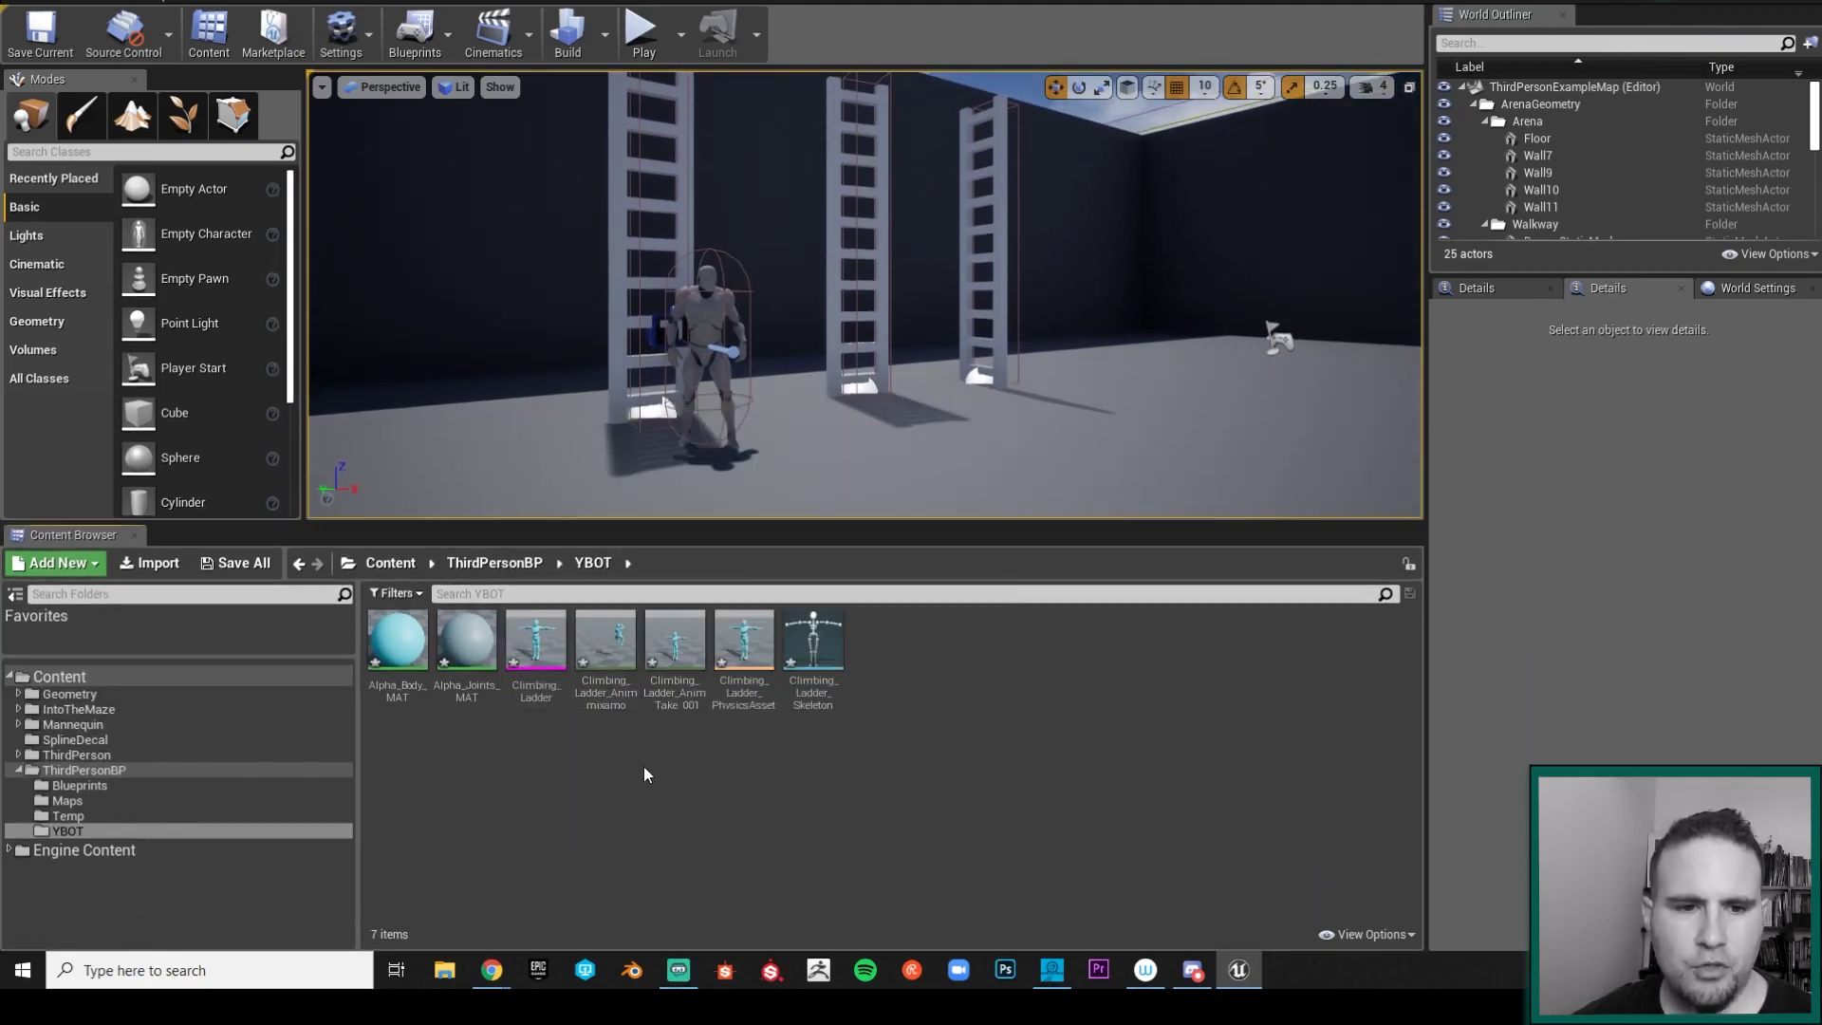
Step: Enlarge the asset thumbnails and open the Climbing_Ladder_Anim_mixamo_com animation
left_click(606, 650)
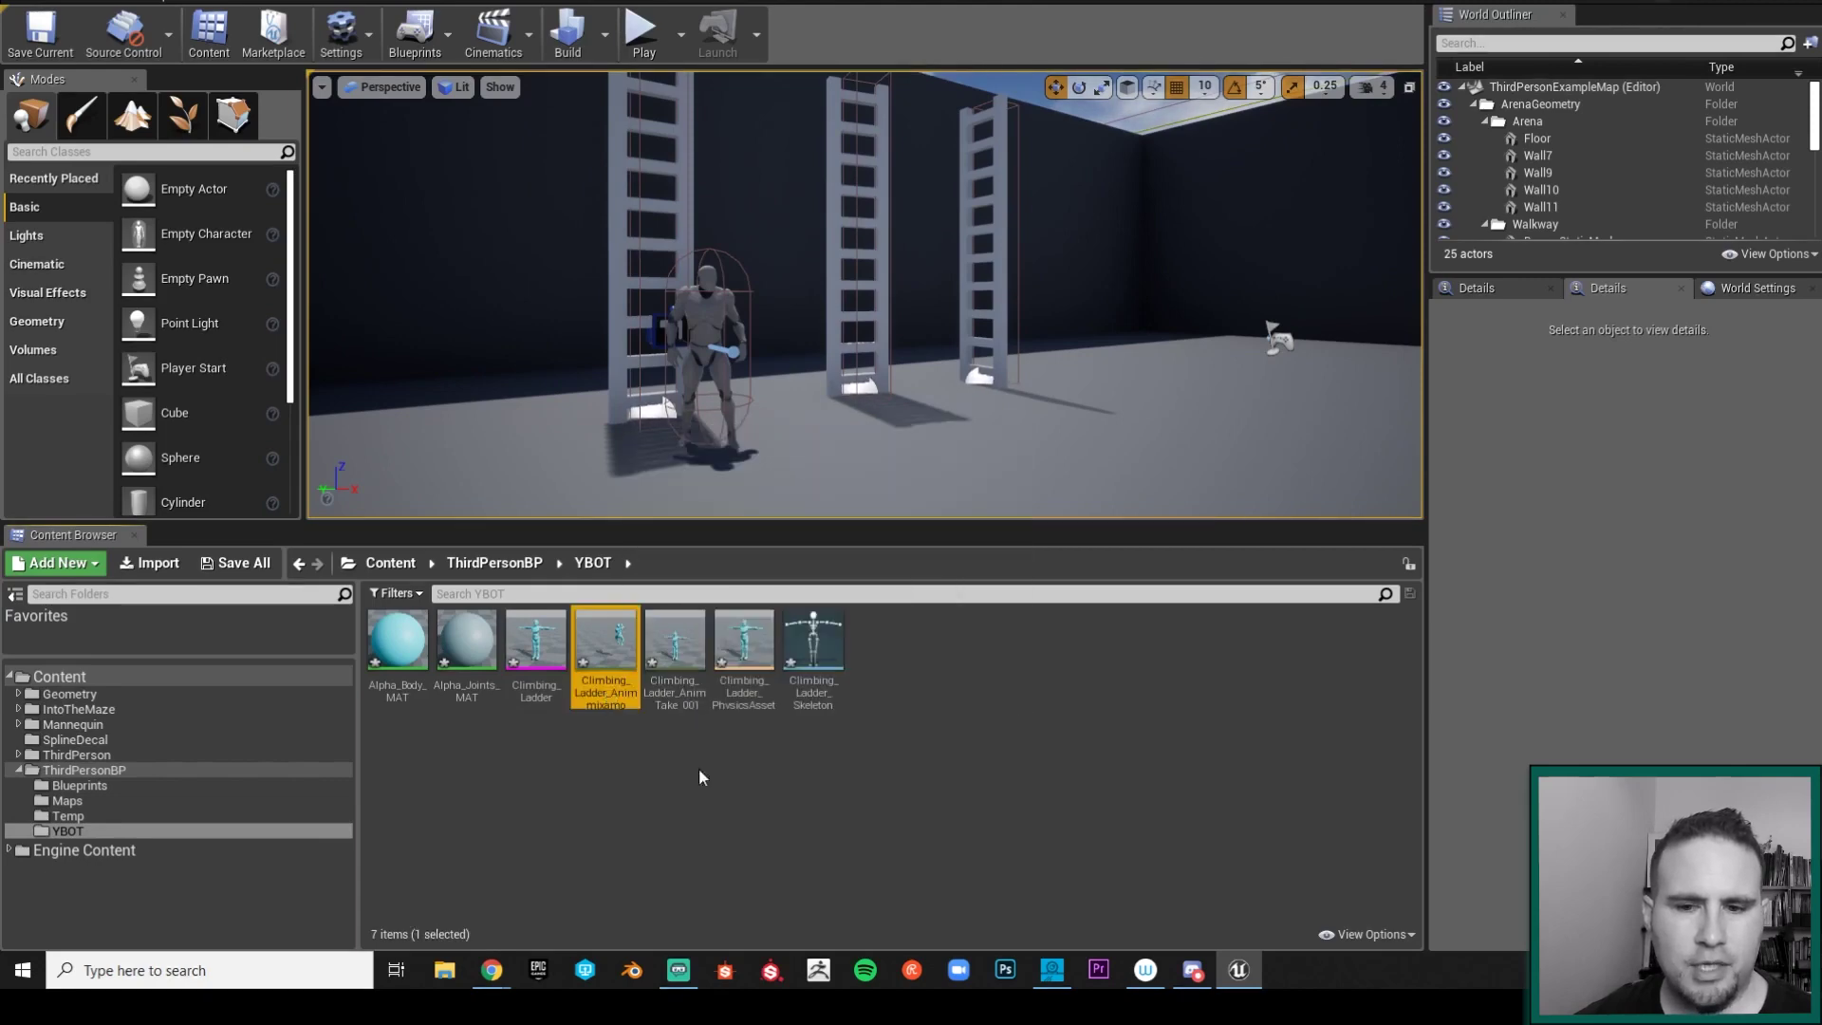
left_click(1368, 936)
left_click_drag(1376, 871, 1387, 870)
left_click(1004, 827)
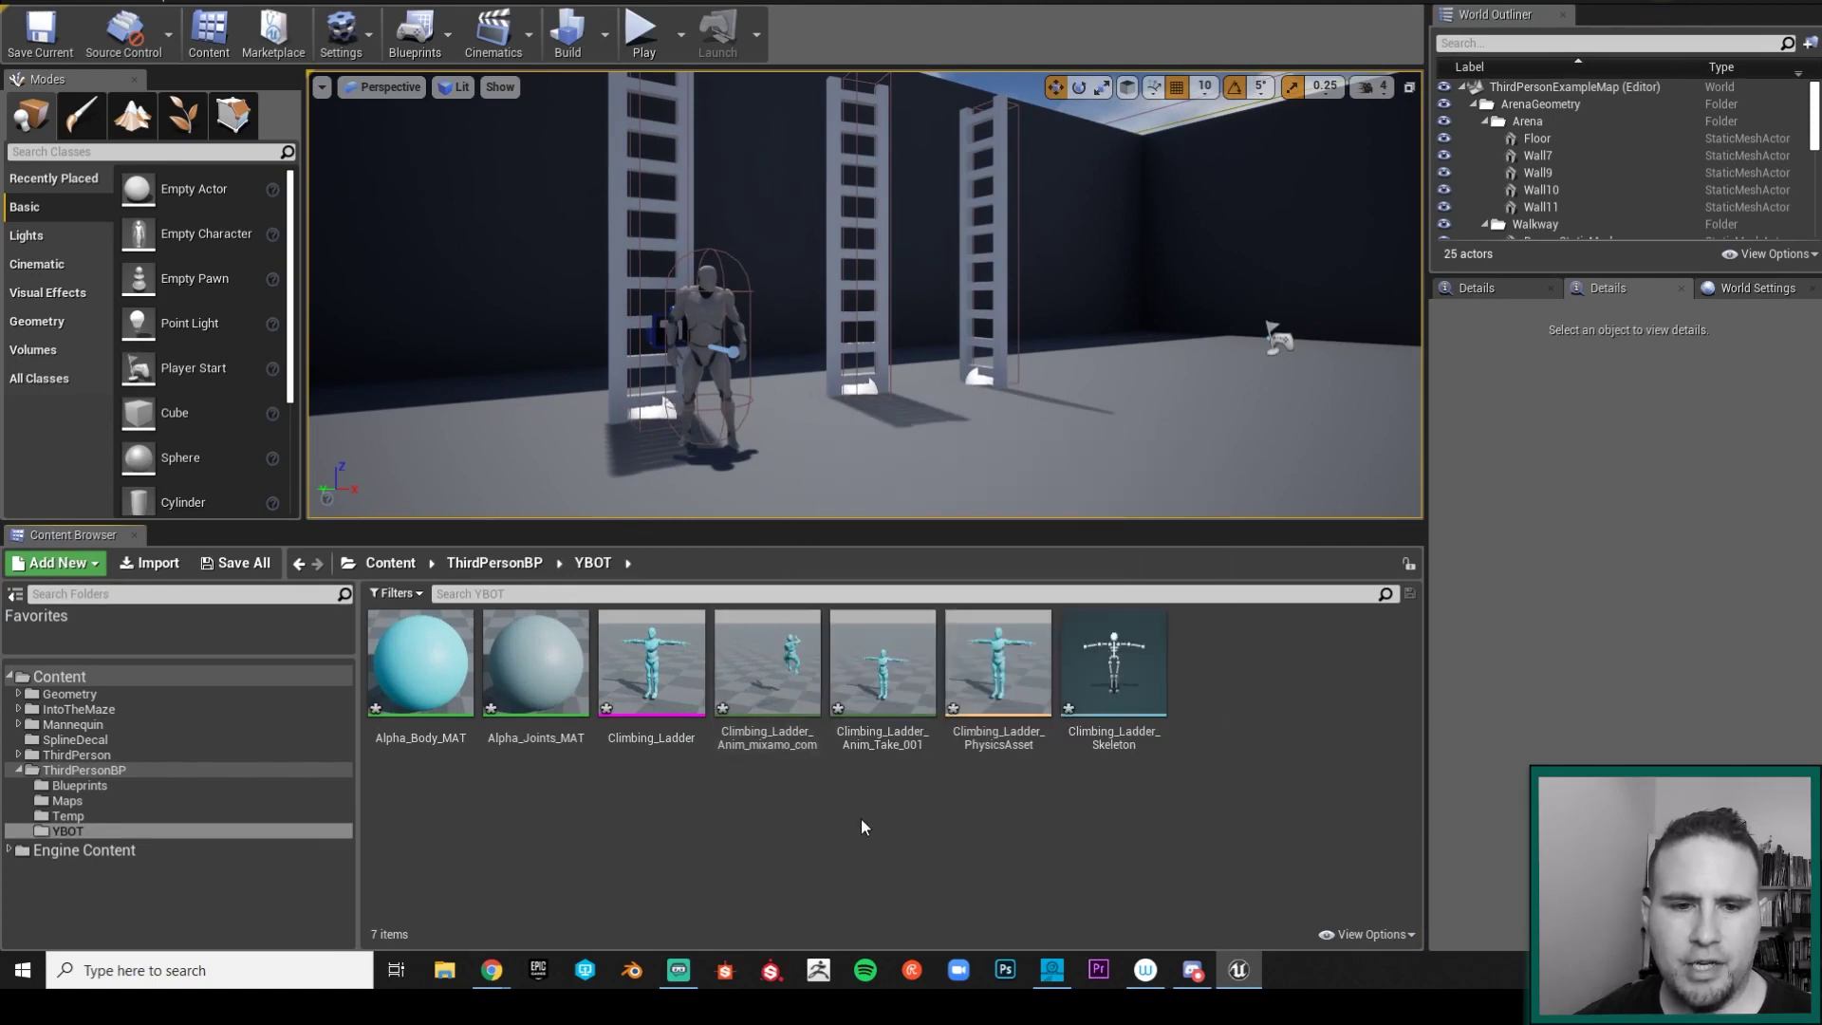
left_click(802, 679)
Step: Preview the Climbing Ladder animation and orbit the camera closer to the climbing figure
double_click(803, 679)
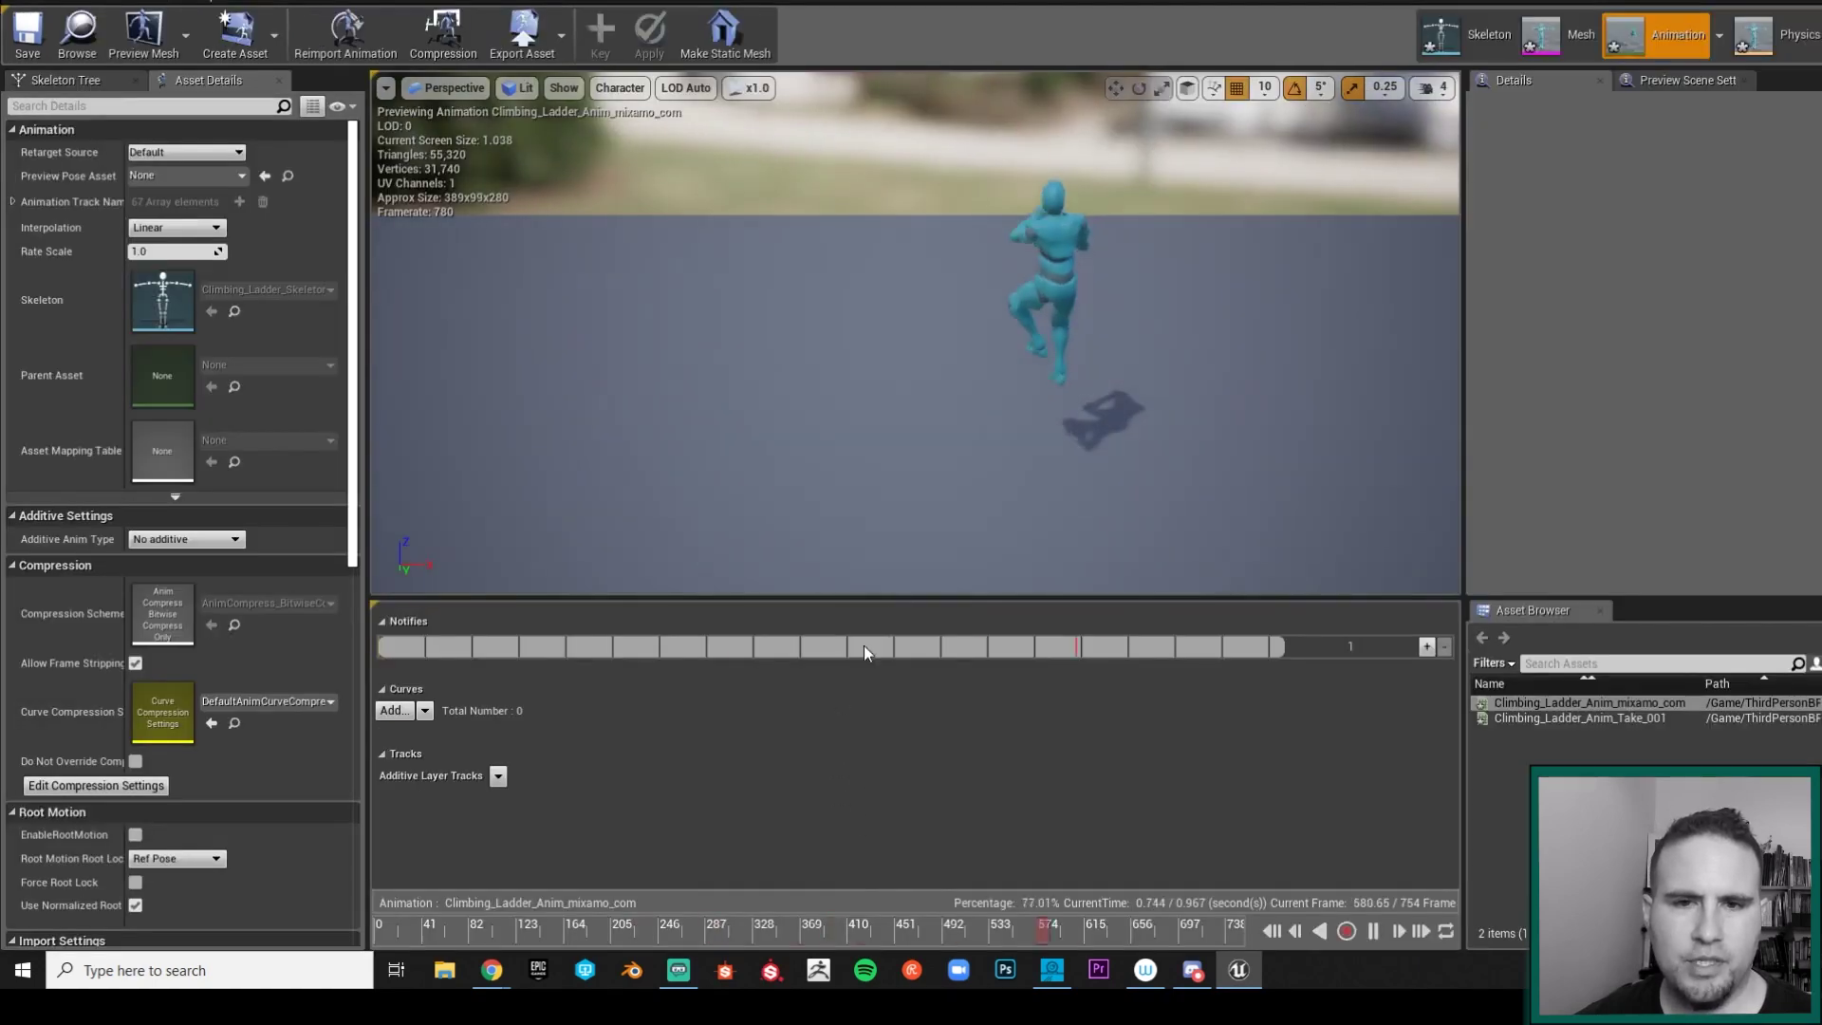
right_click_drag(915, 332, 1006, 314)
right_click_drag(870, 378, 840, 356)
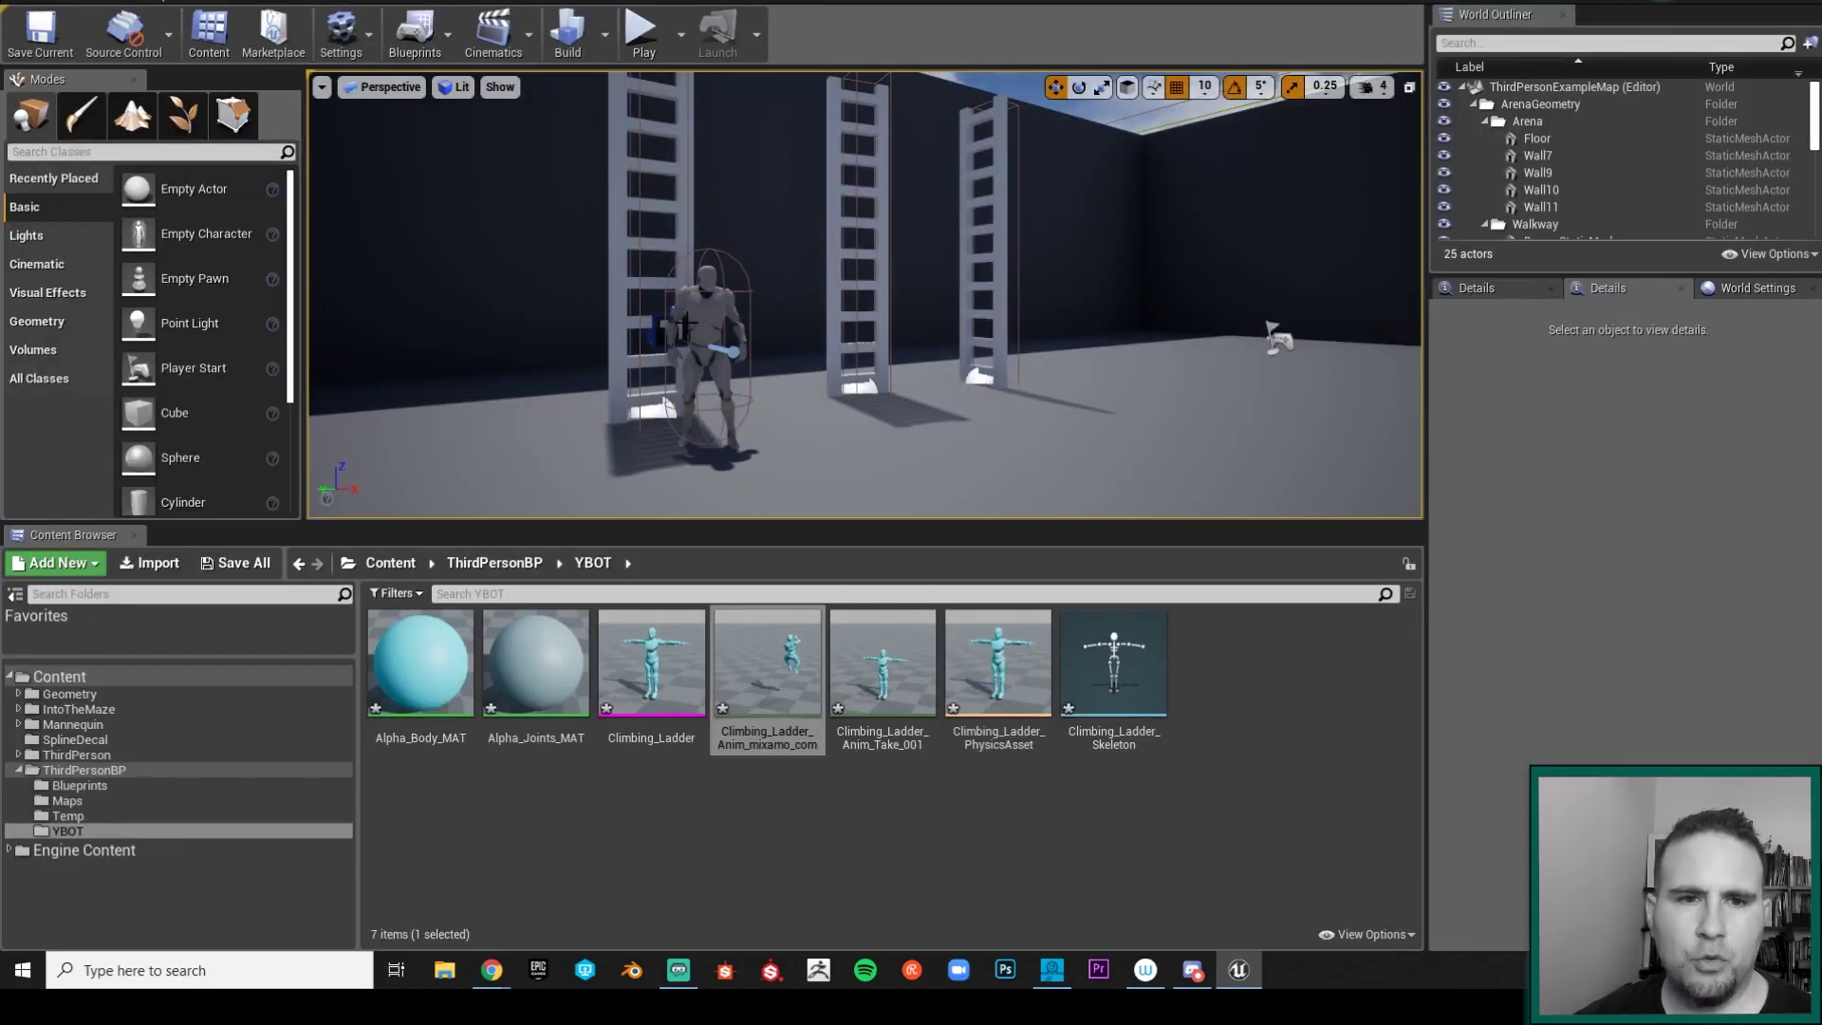
Step: Fly the level camera in front of the character and ladders, then select Climbing_Ladder_Skeleton
mouse_move(714, 310)
left_mouse_down()
mouse_move(649, 309)
mouse_move(704, 271)
mouse_move(700, 302)
left_mouse_up()
right_click_drag(804, 330, 804, 330)
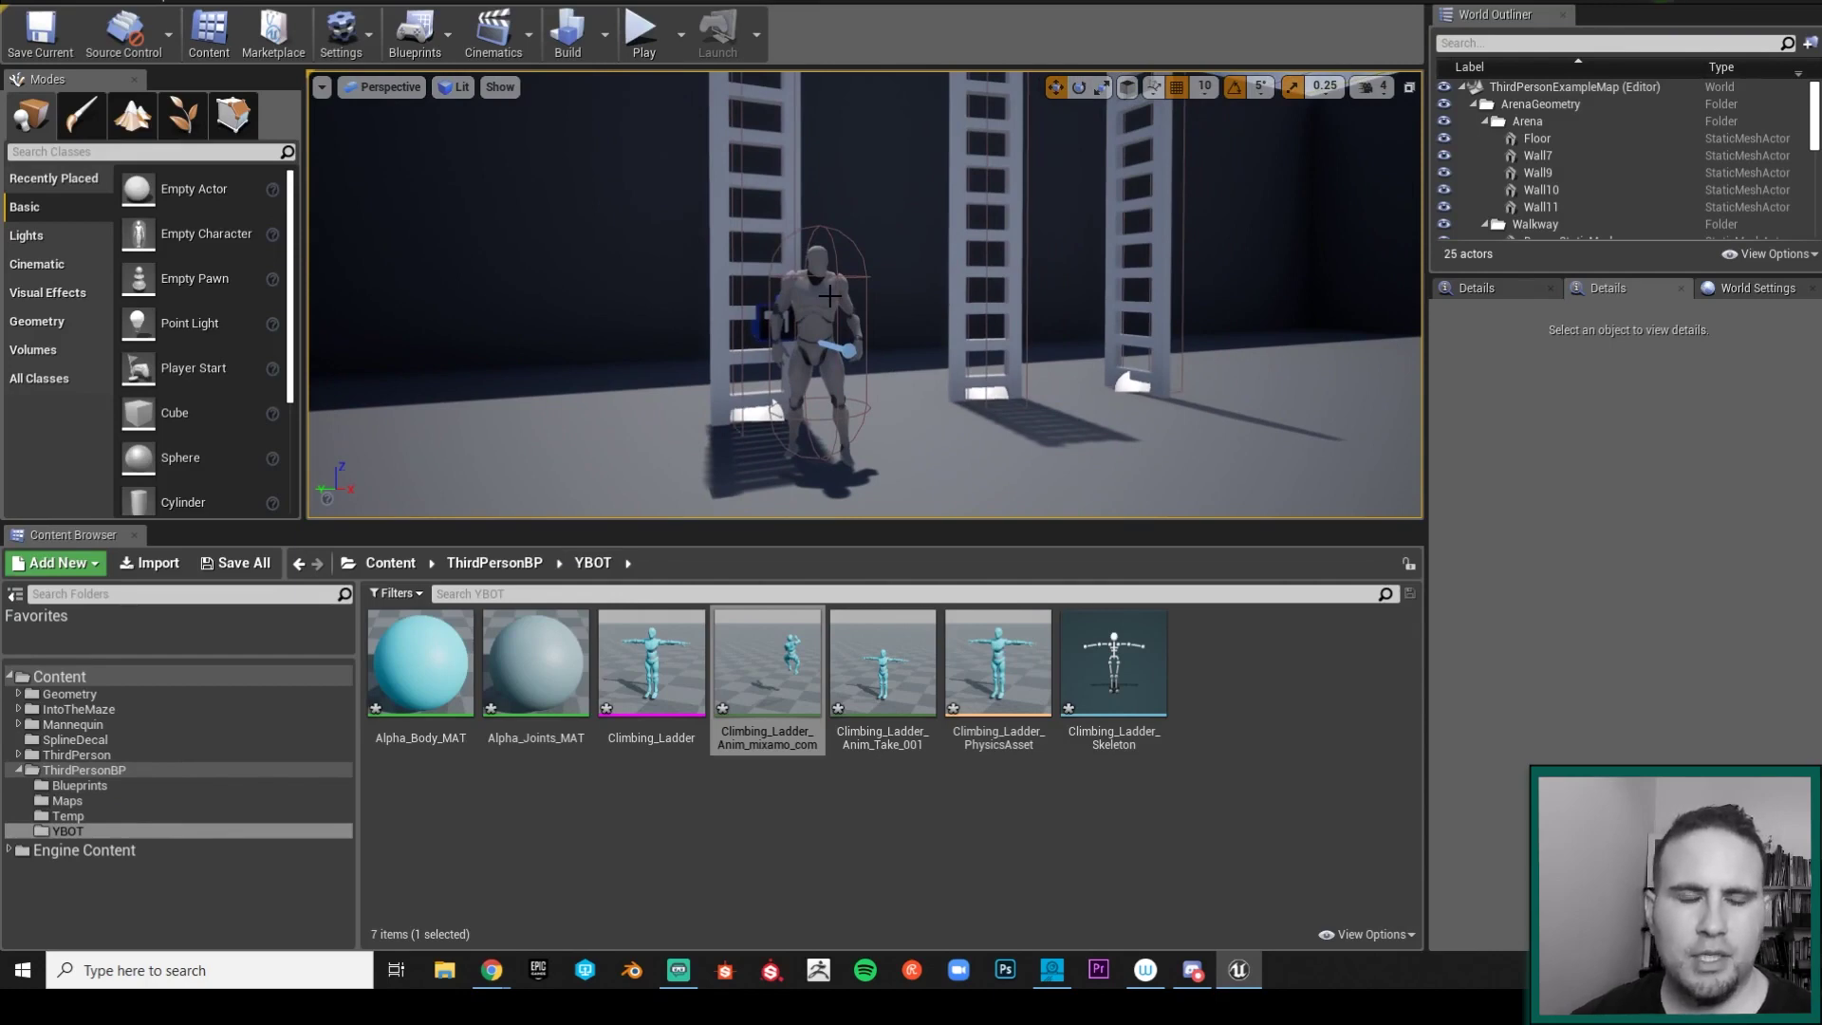
left_click_drag(906, 340, 906, 291)
mouse_move(779, 677)
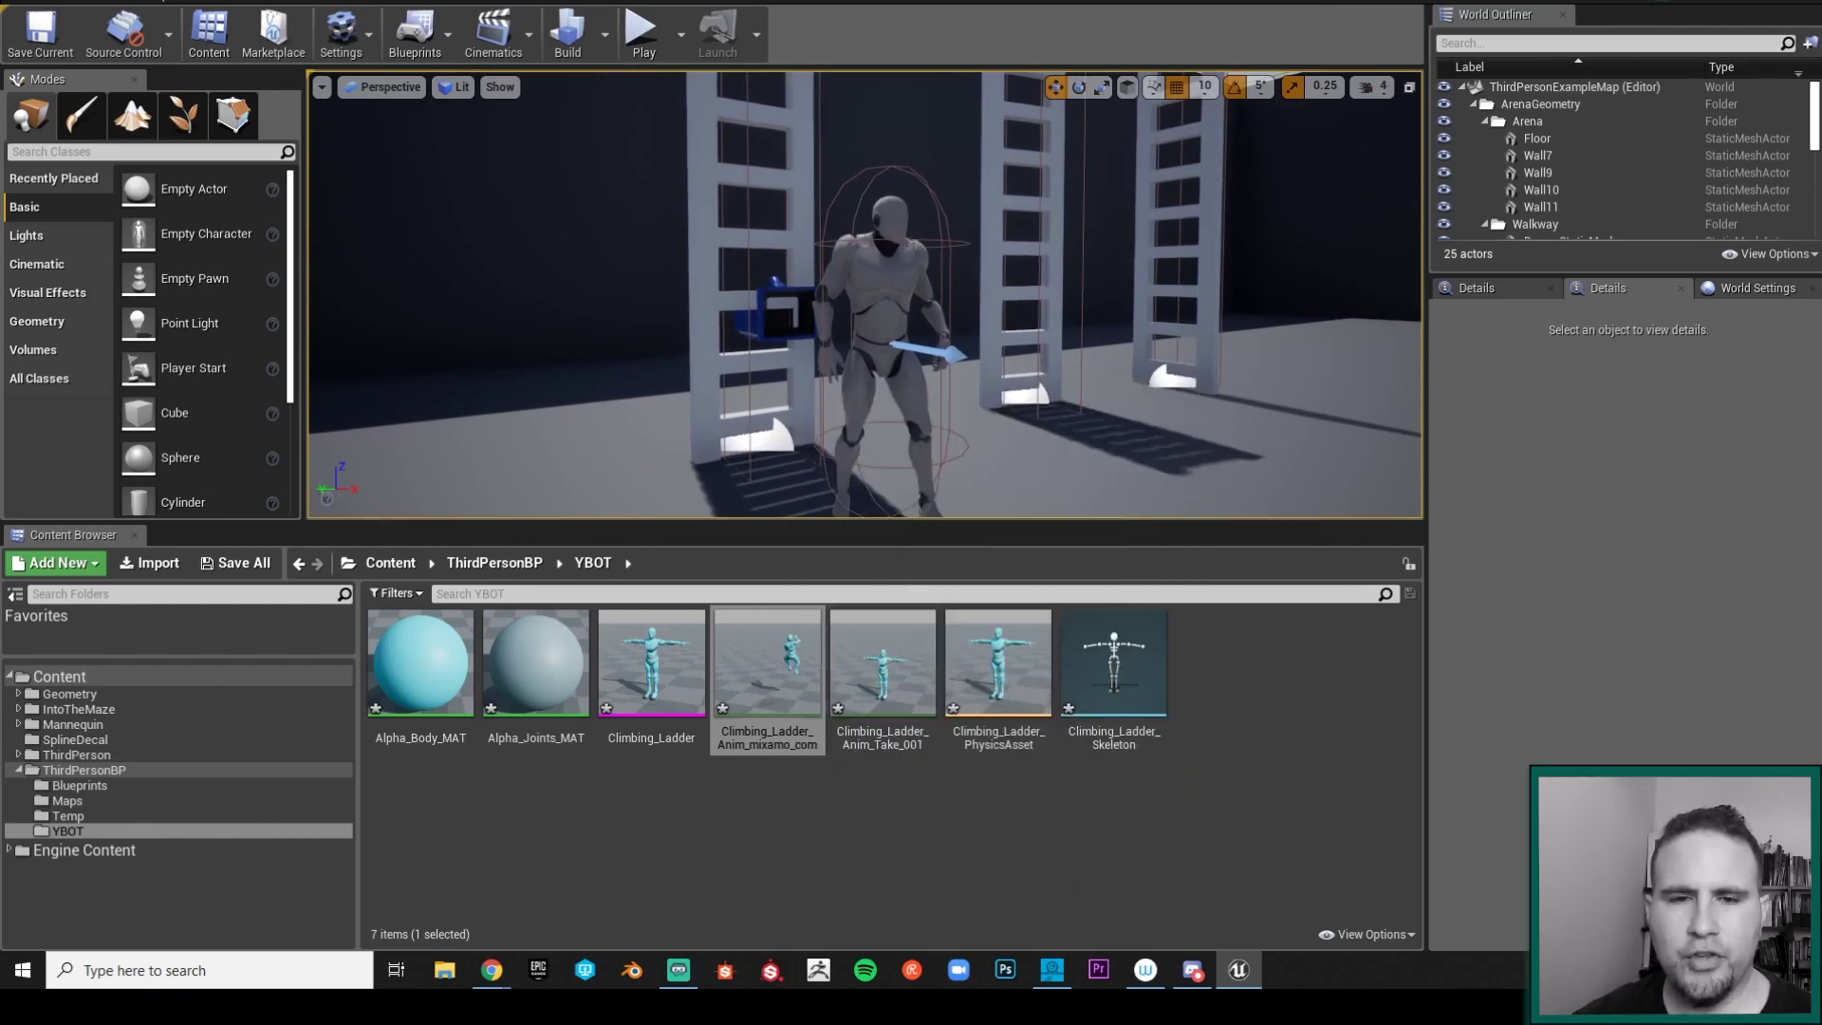
right_click_drag(897, 219, 885, 271)
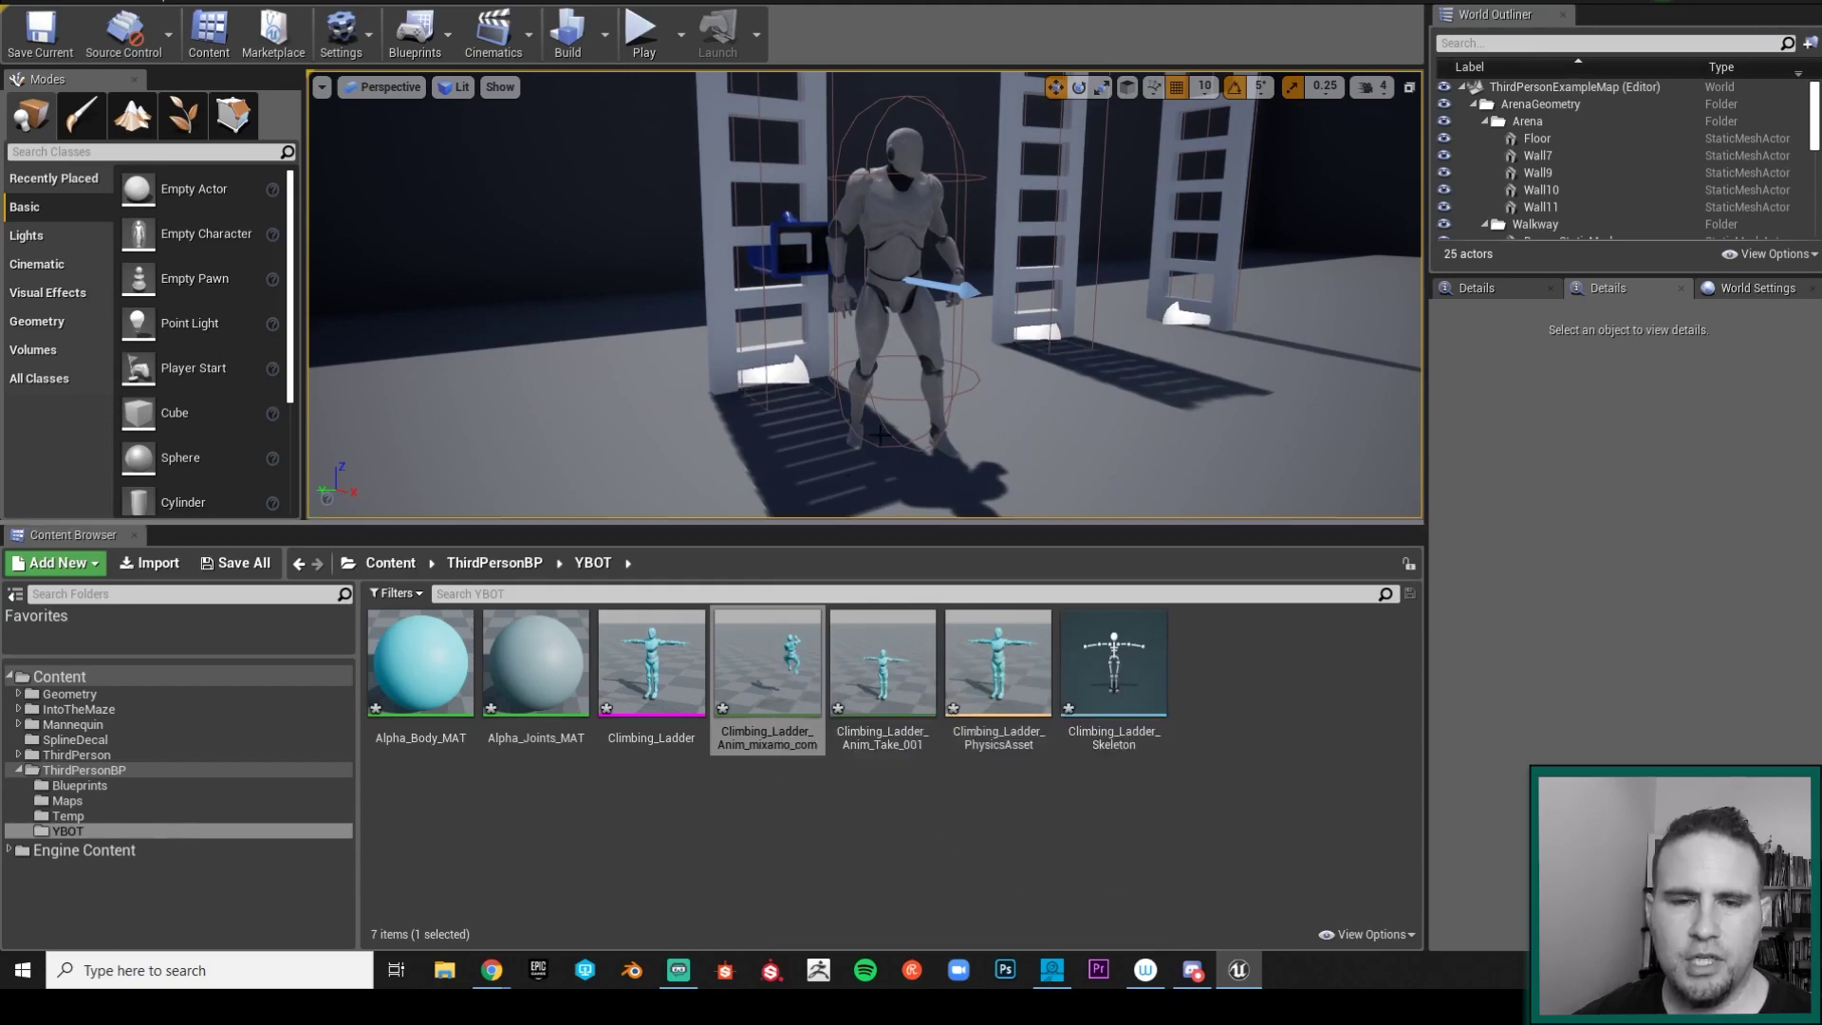
right_click_drag(816, 427, 740, 393)
key("s")
key("d")
right_click_drag(932, 469, 932, 469)
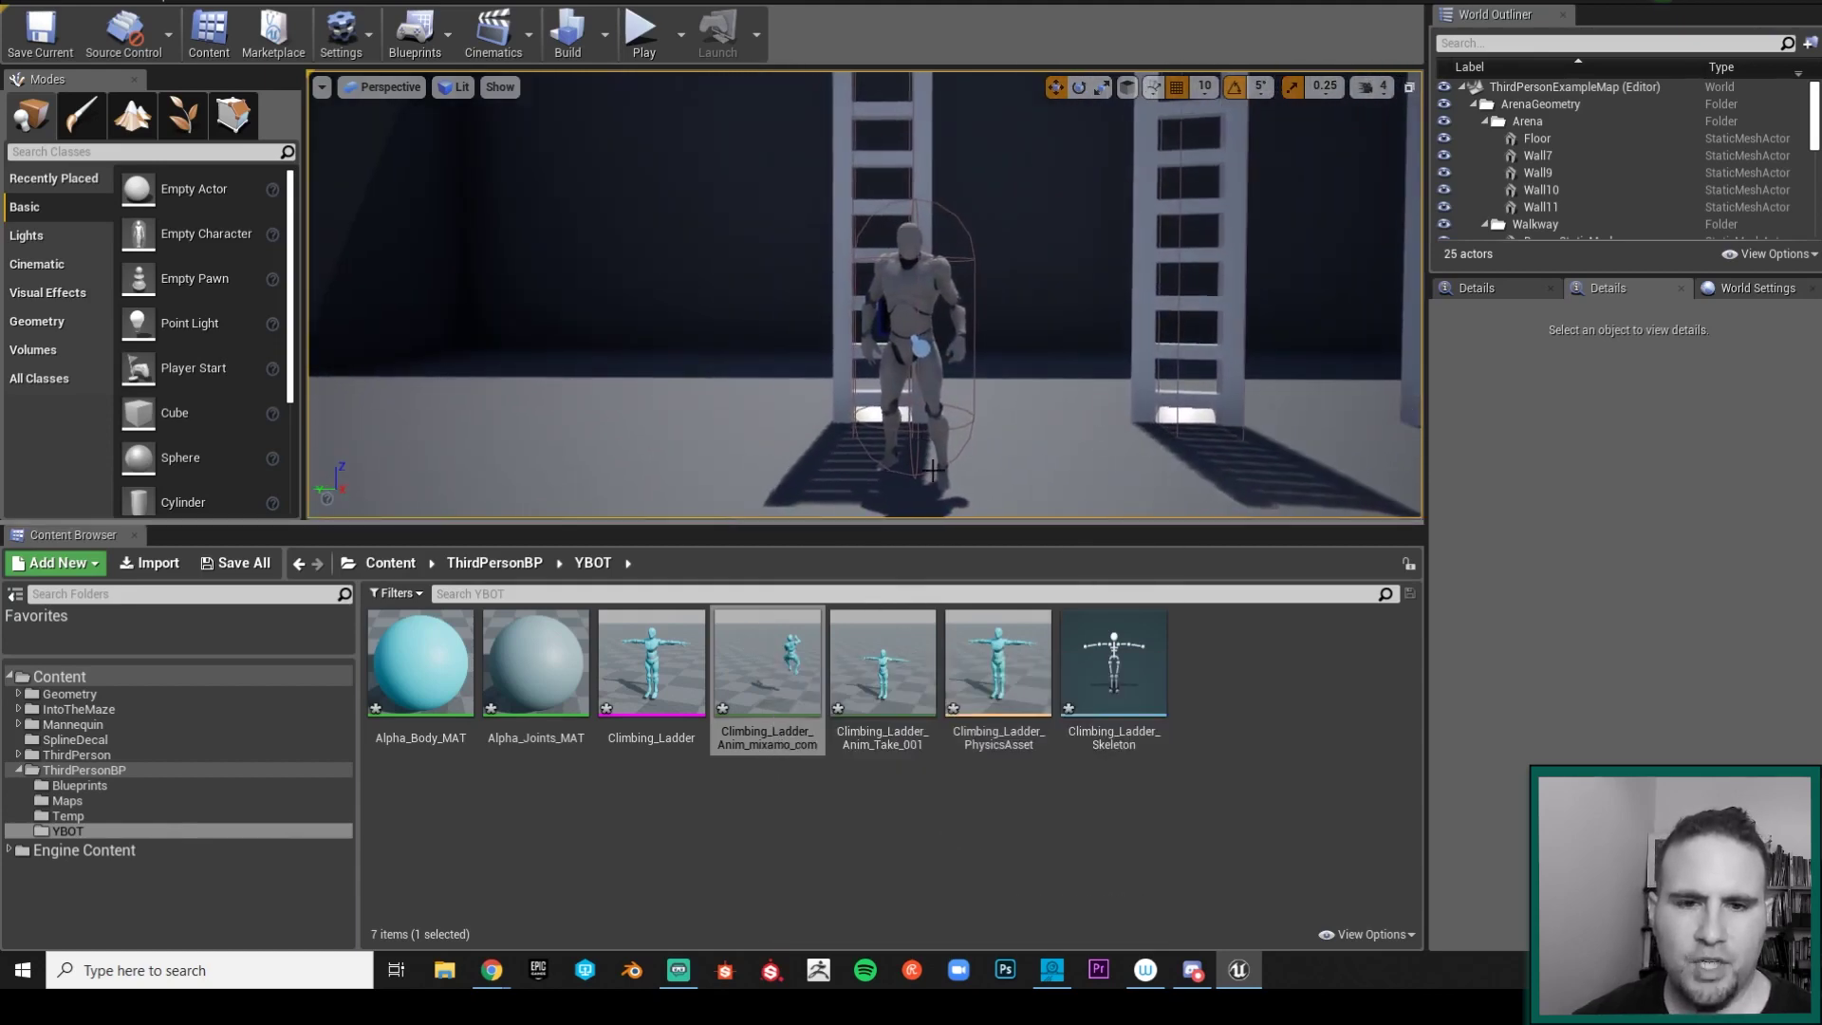
left_click_drag(948, 518, 948, 547)
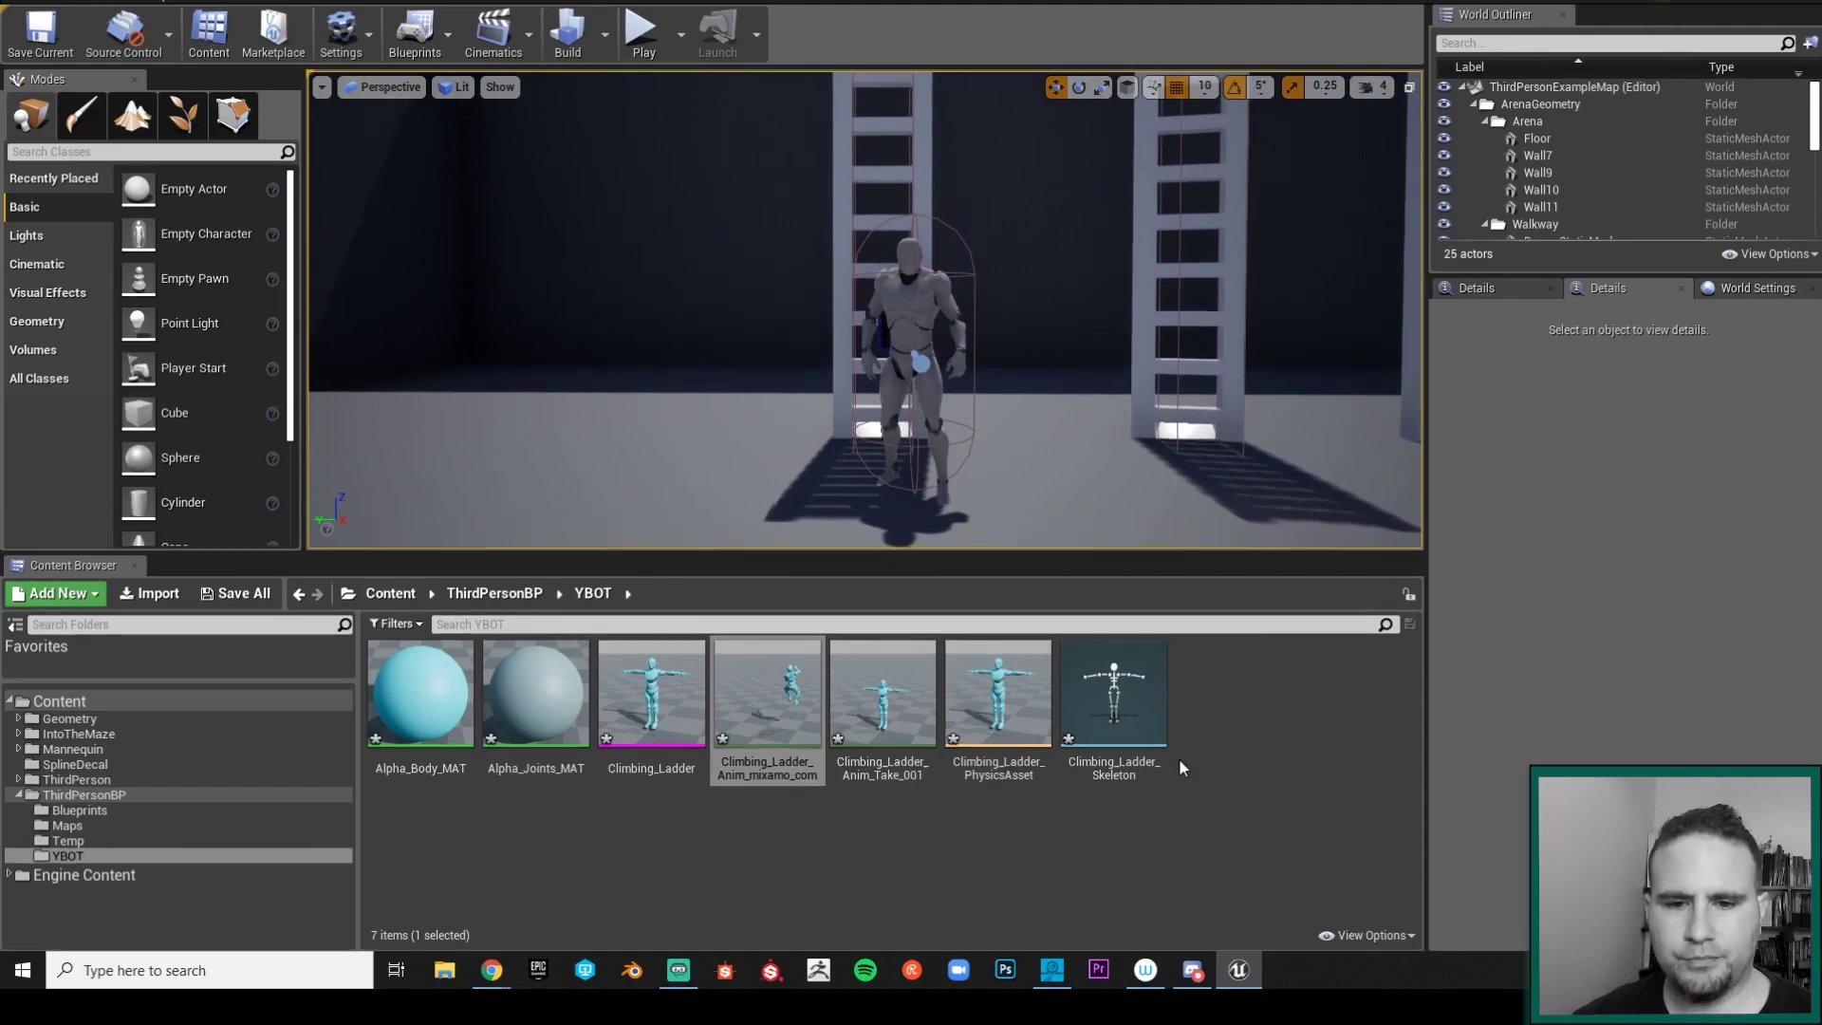
left_click(1112, 710)
Step: Open Climbing_Ladder_Skeleton, inspect its bone hierarchy, then open the Retarget Manager's Select Rig list
double_click(1112, 712)
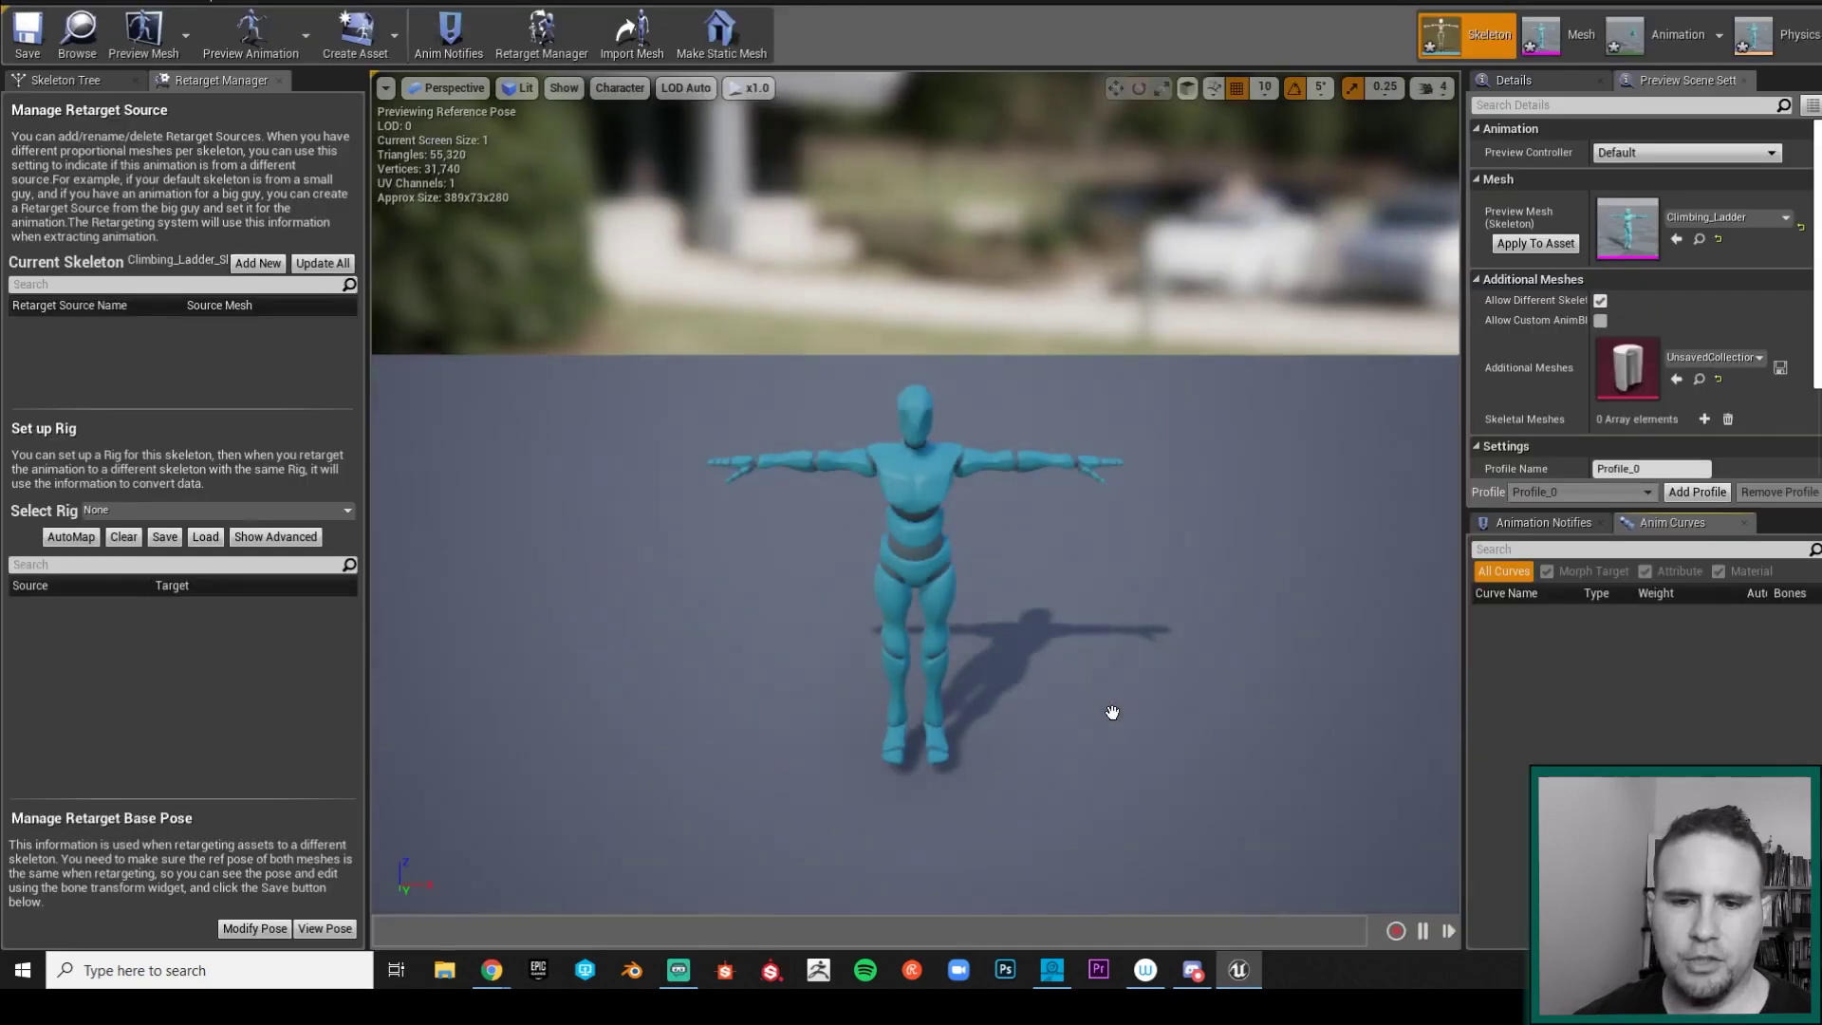
right_click_drag(1027, 710, 1027, 710)
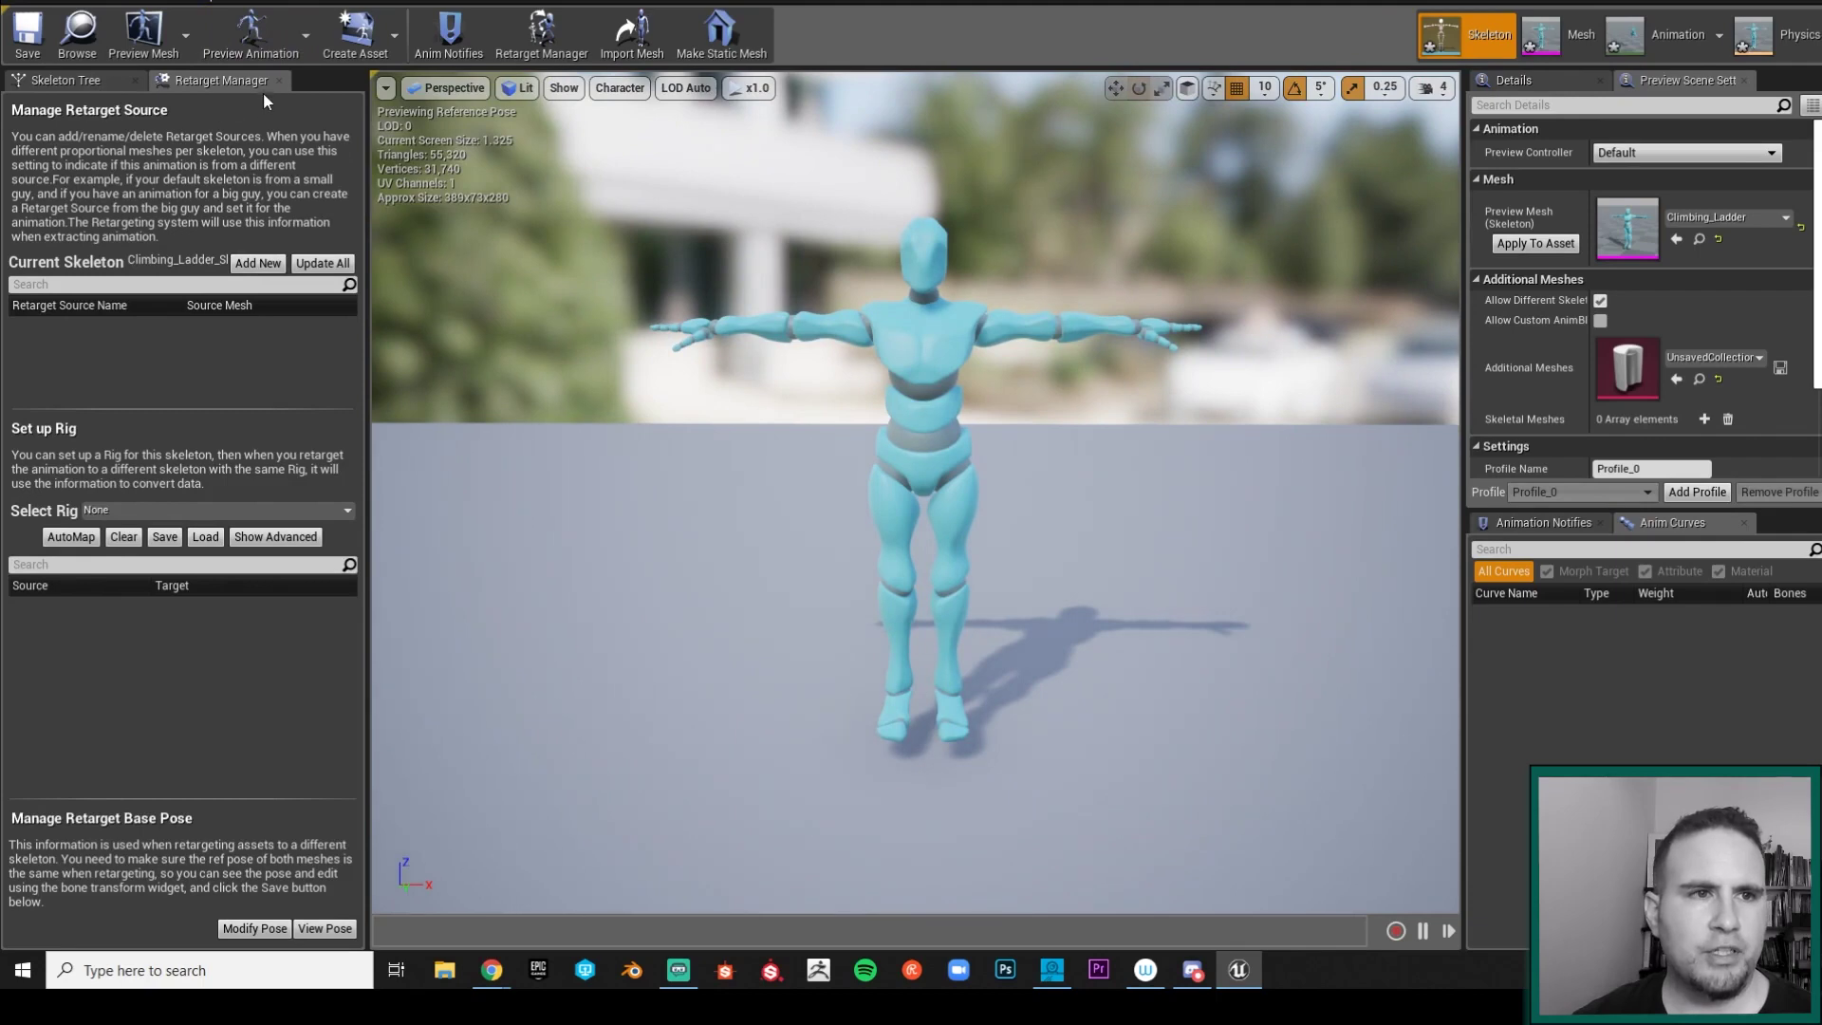
left_click(78, 84)
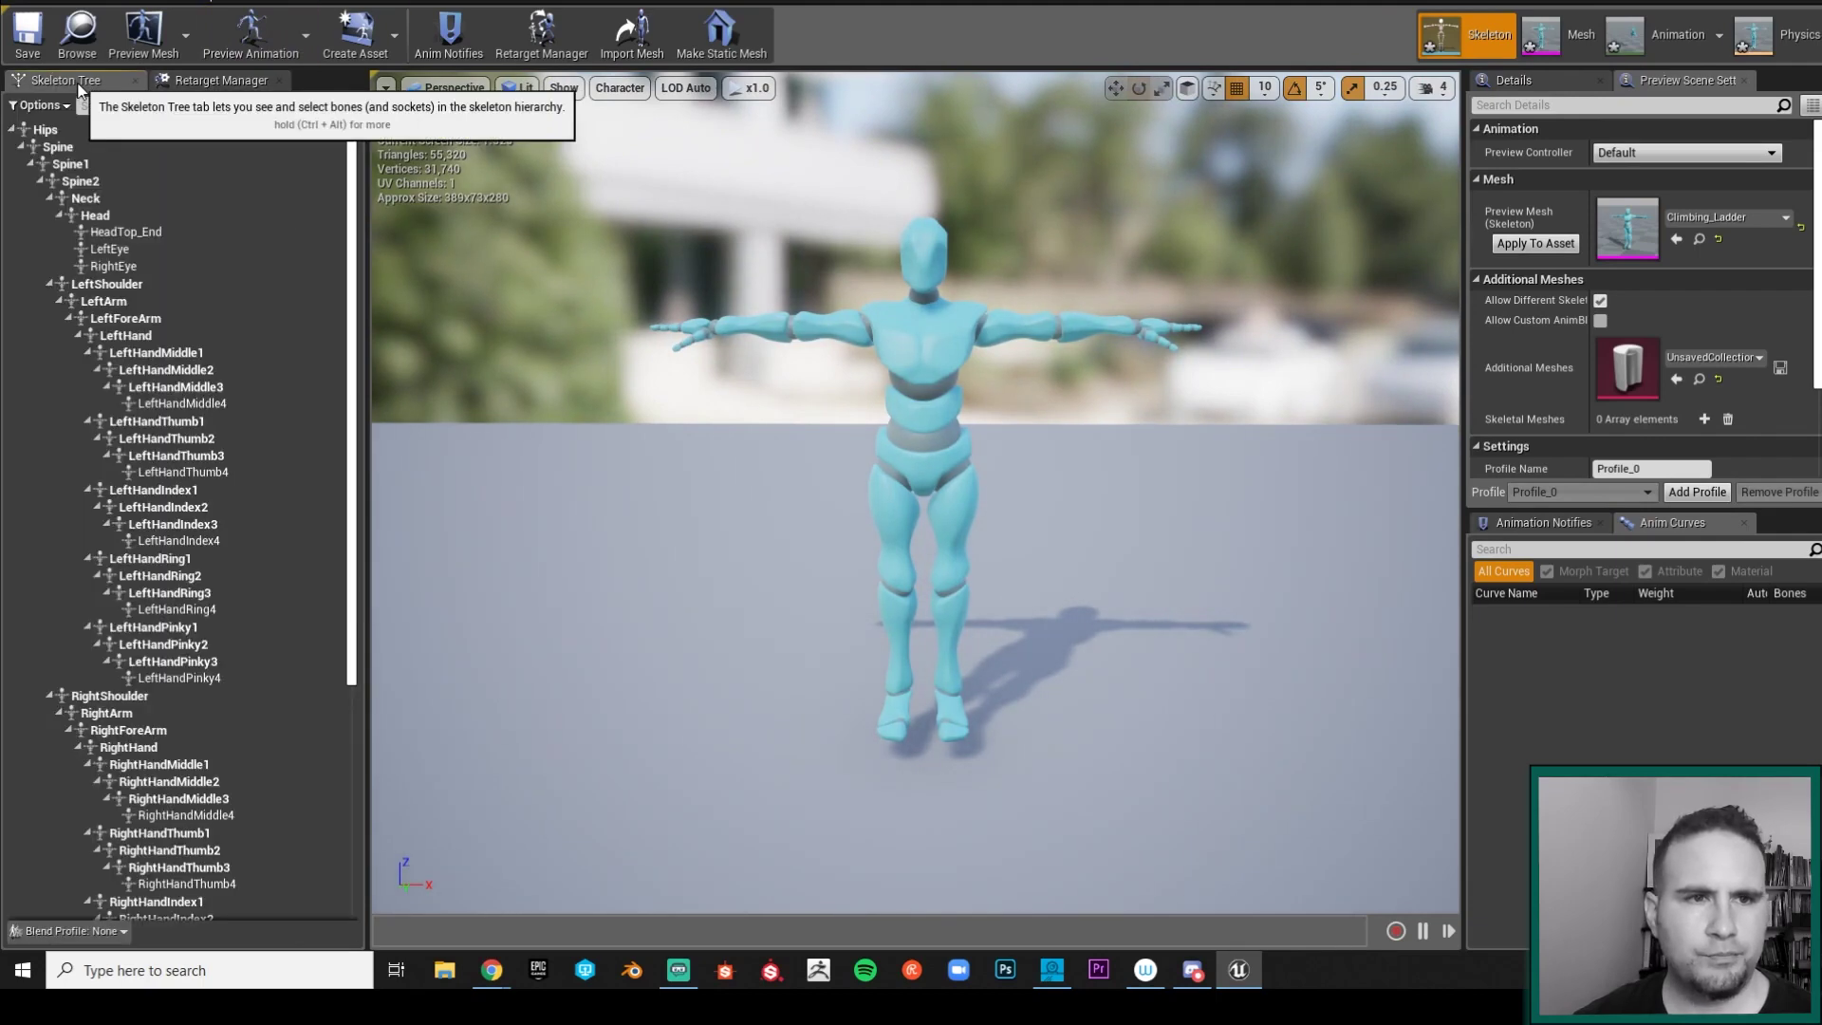
left_click(546, 57)
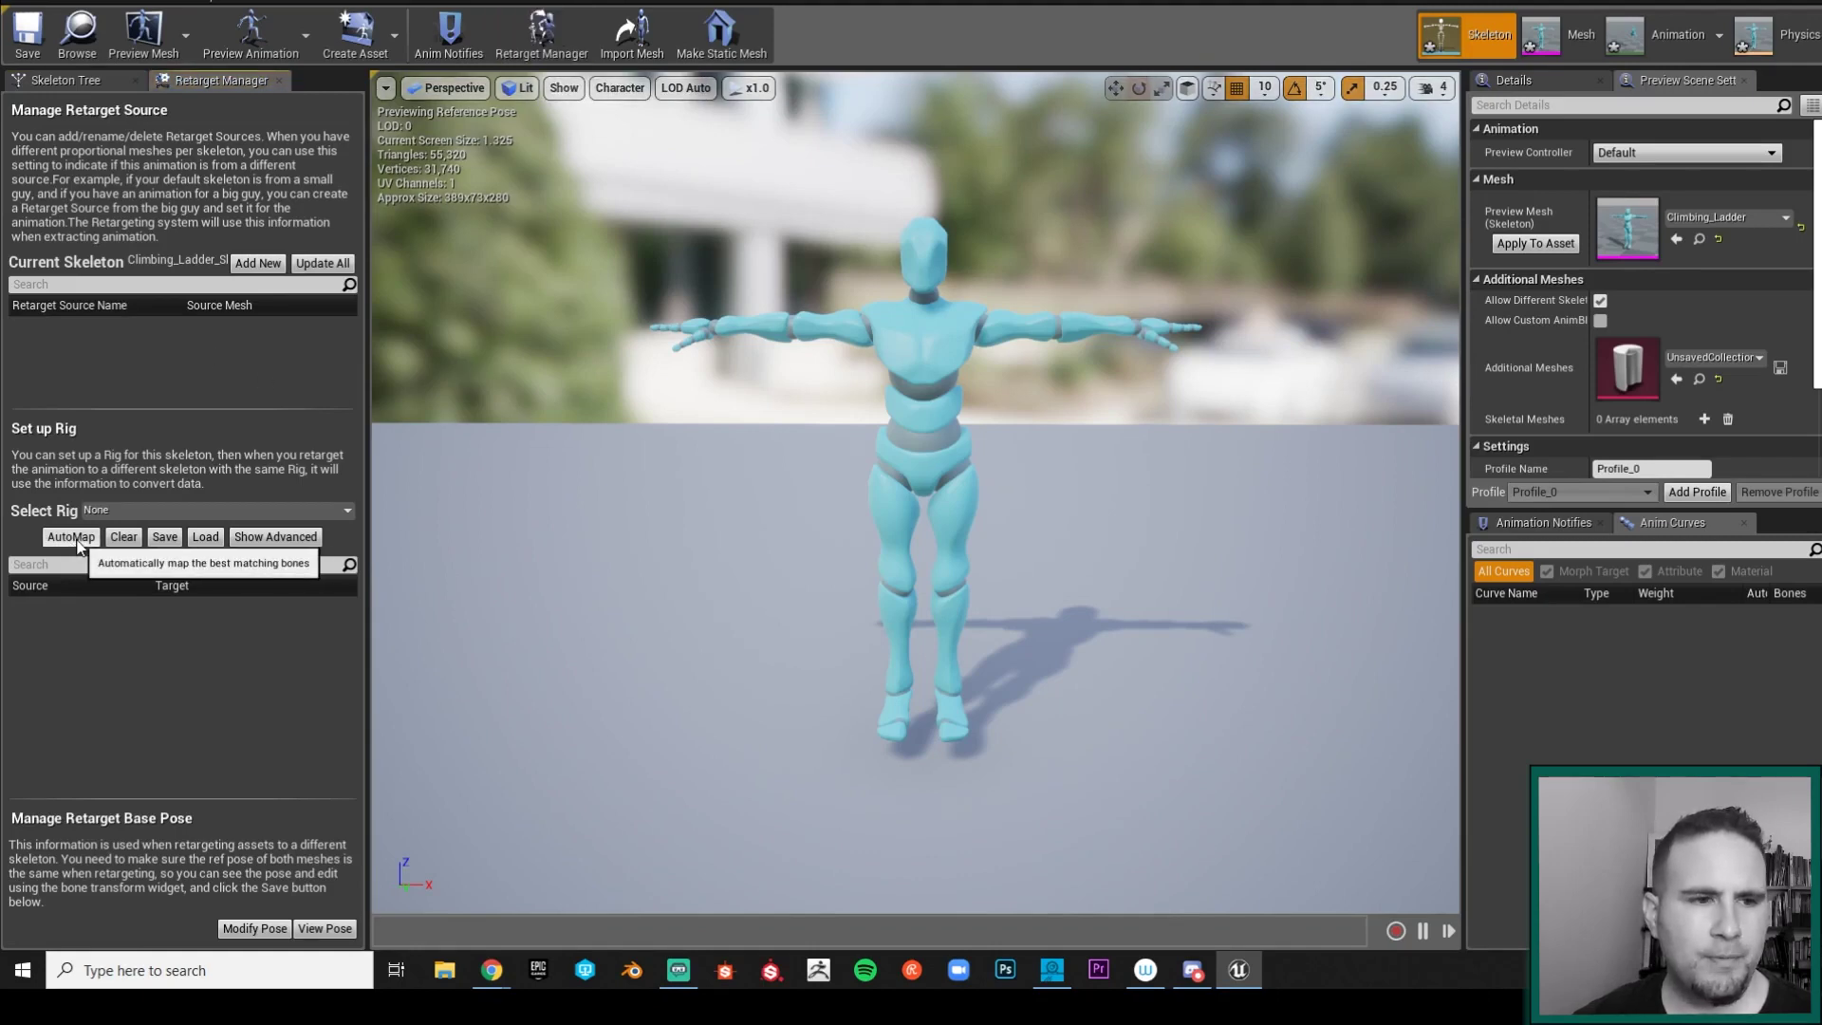
left_click(142, 510)
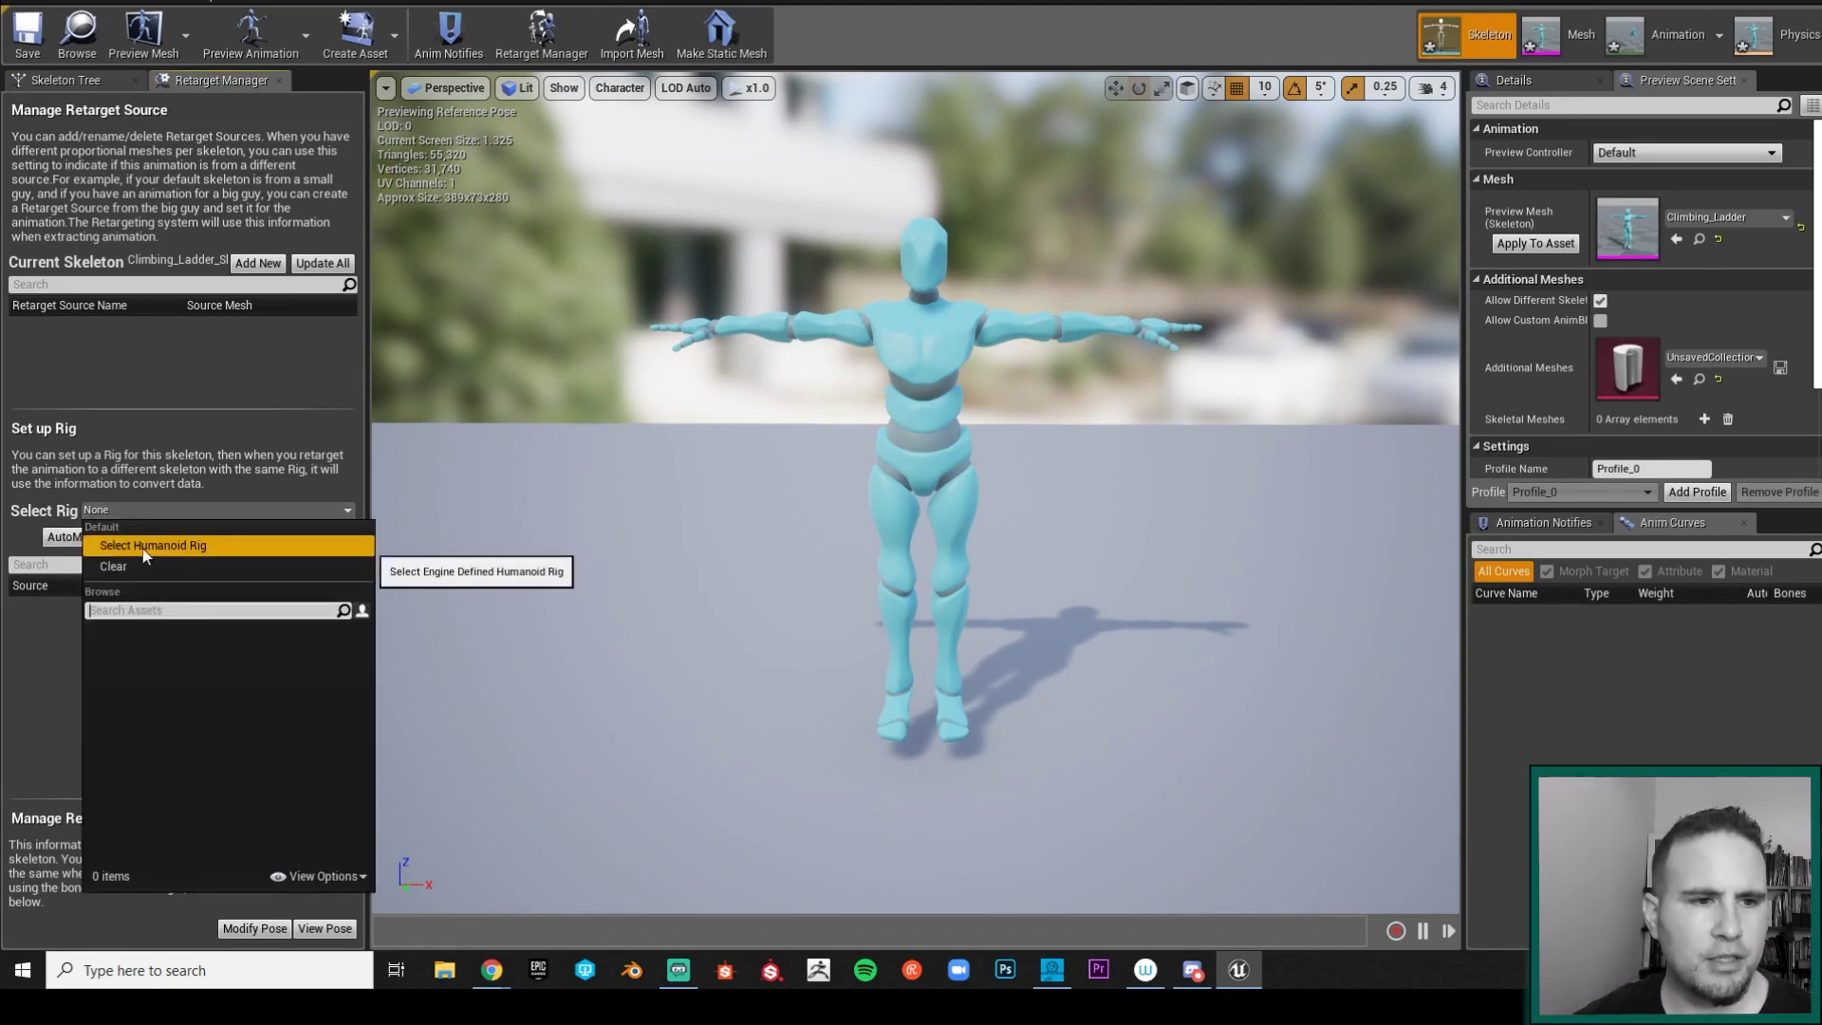
Step: Assign the Humanoid rig, auto-map the bones, and review mappings like Root to Hips
left_click(150, 547)
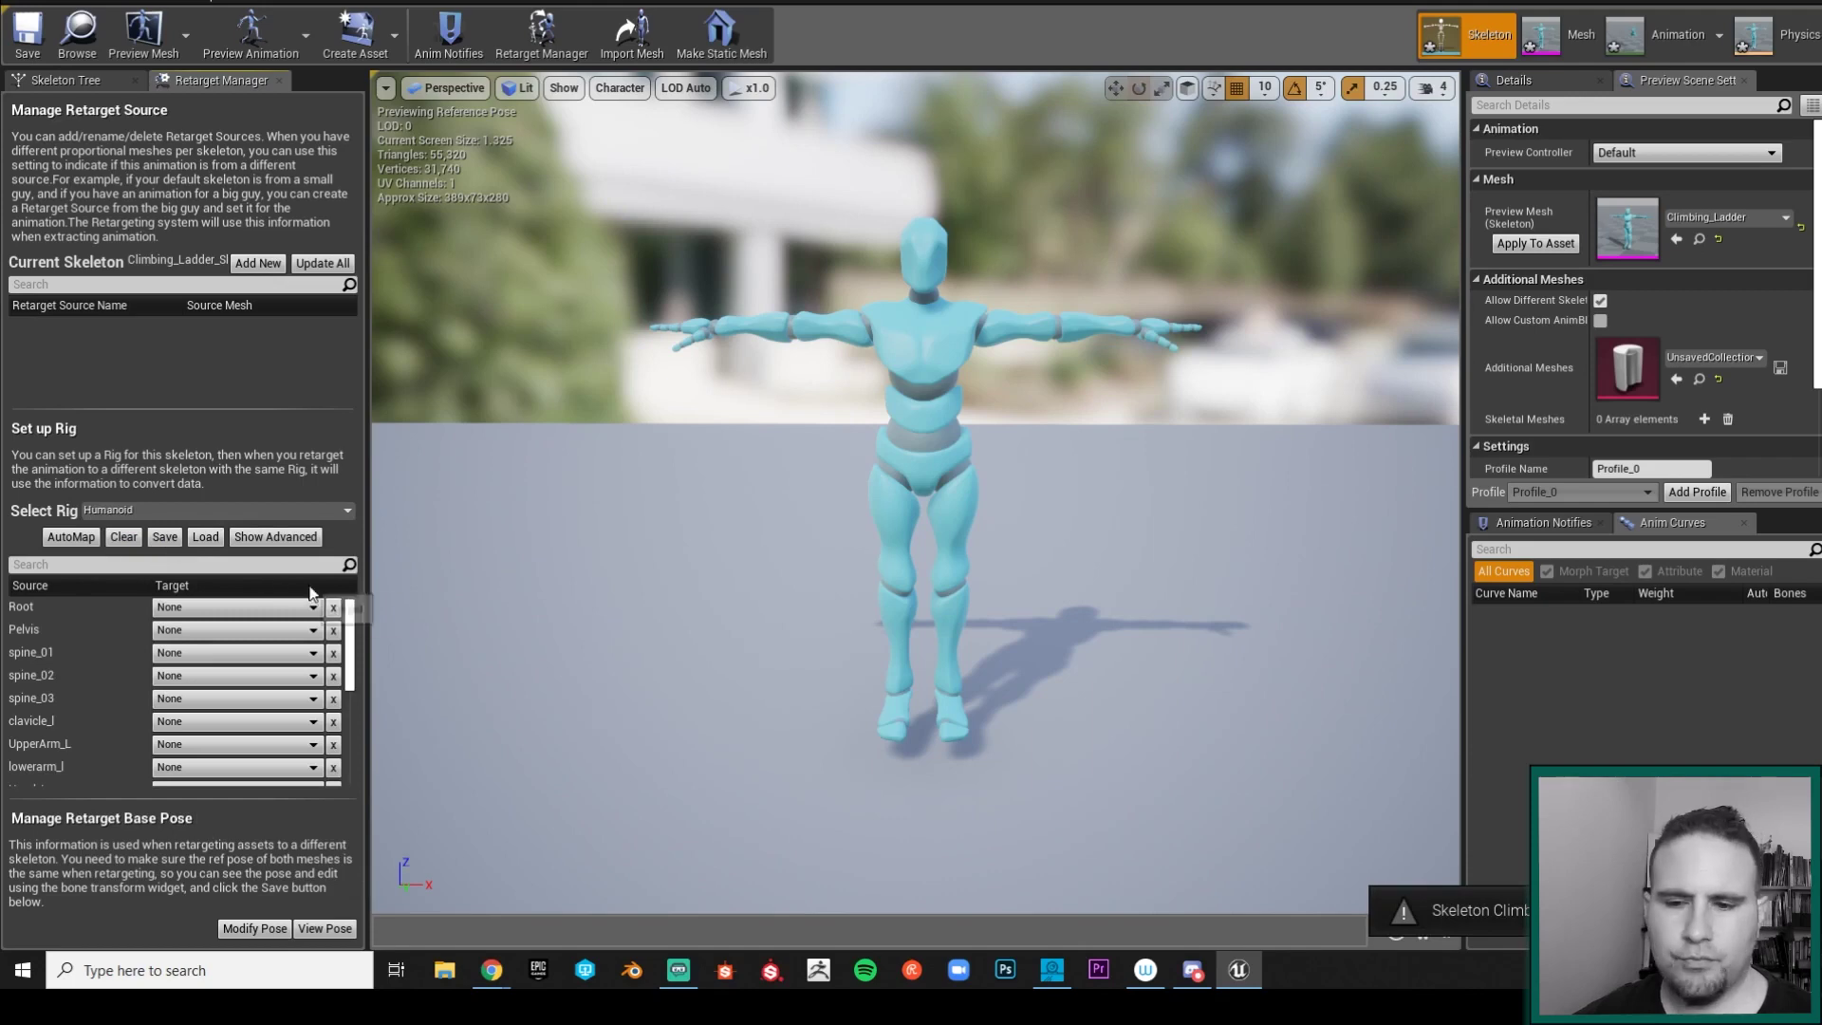
left_click(71, 536)
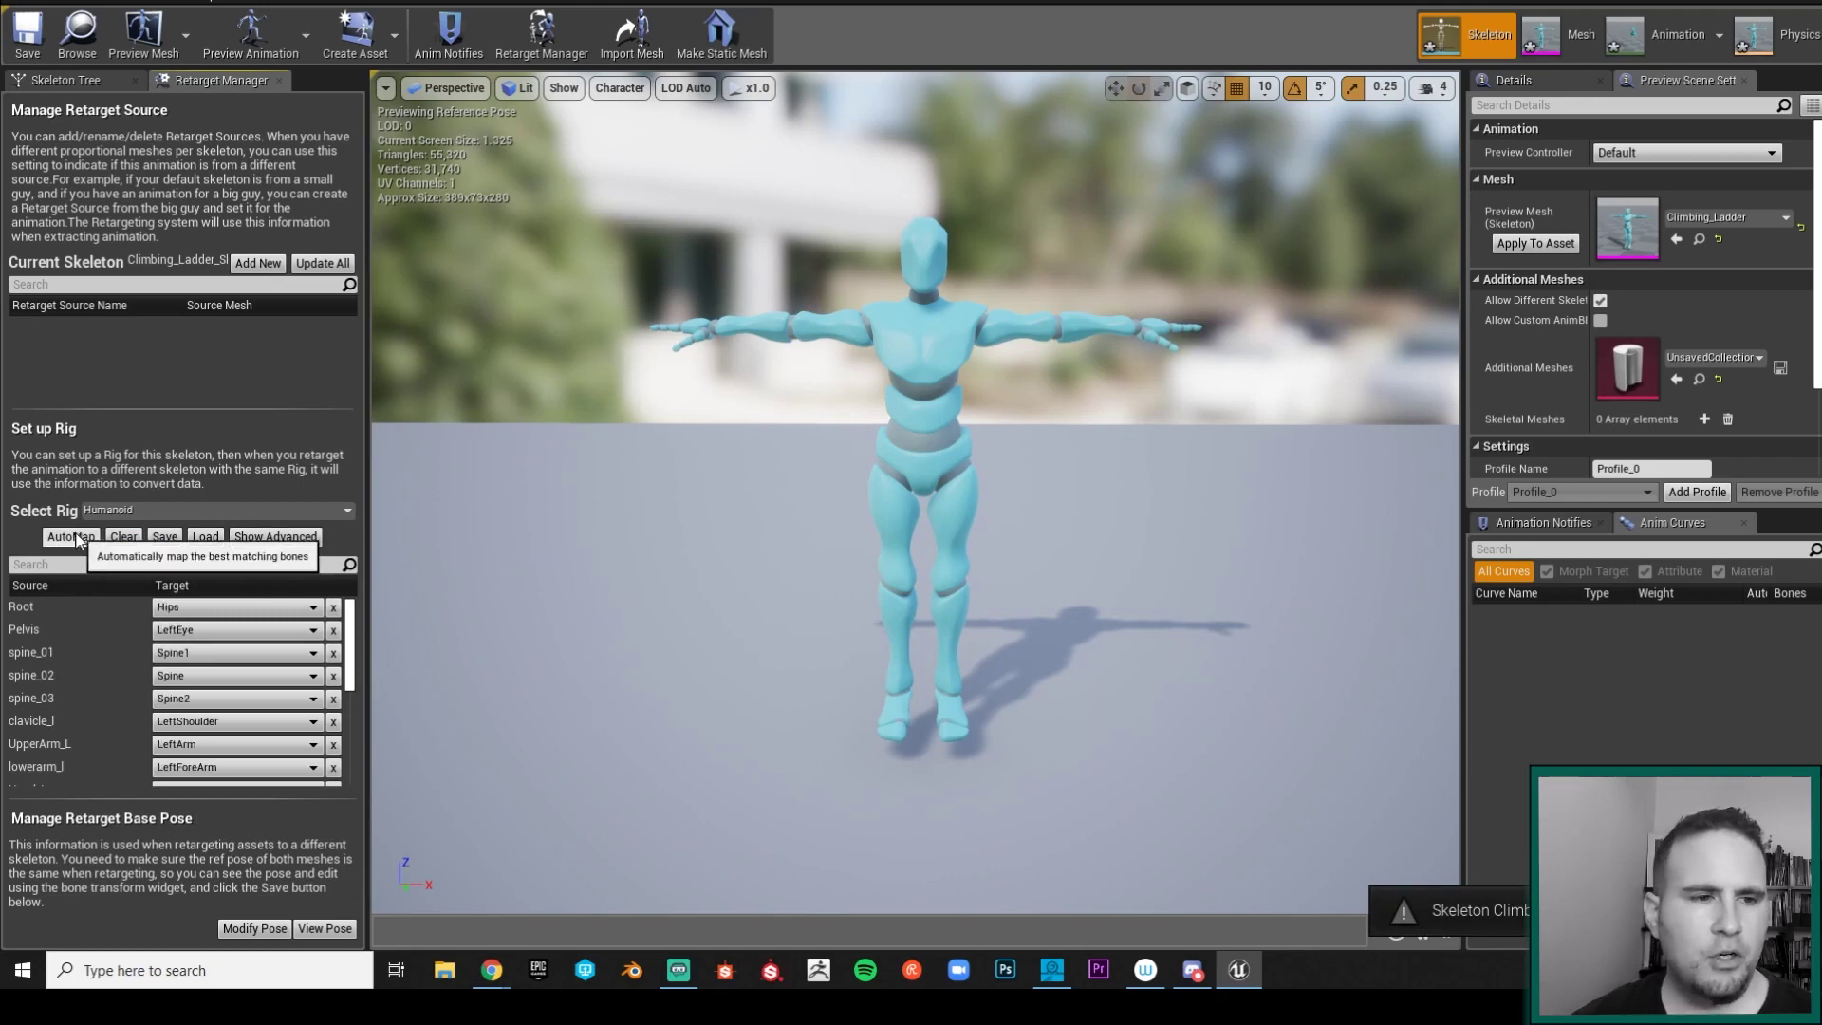
scroll(293, 673, "down", 3)
scroll(238, 645, "up", 3)
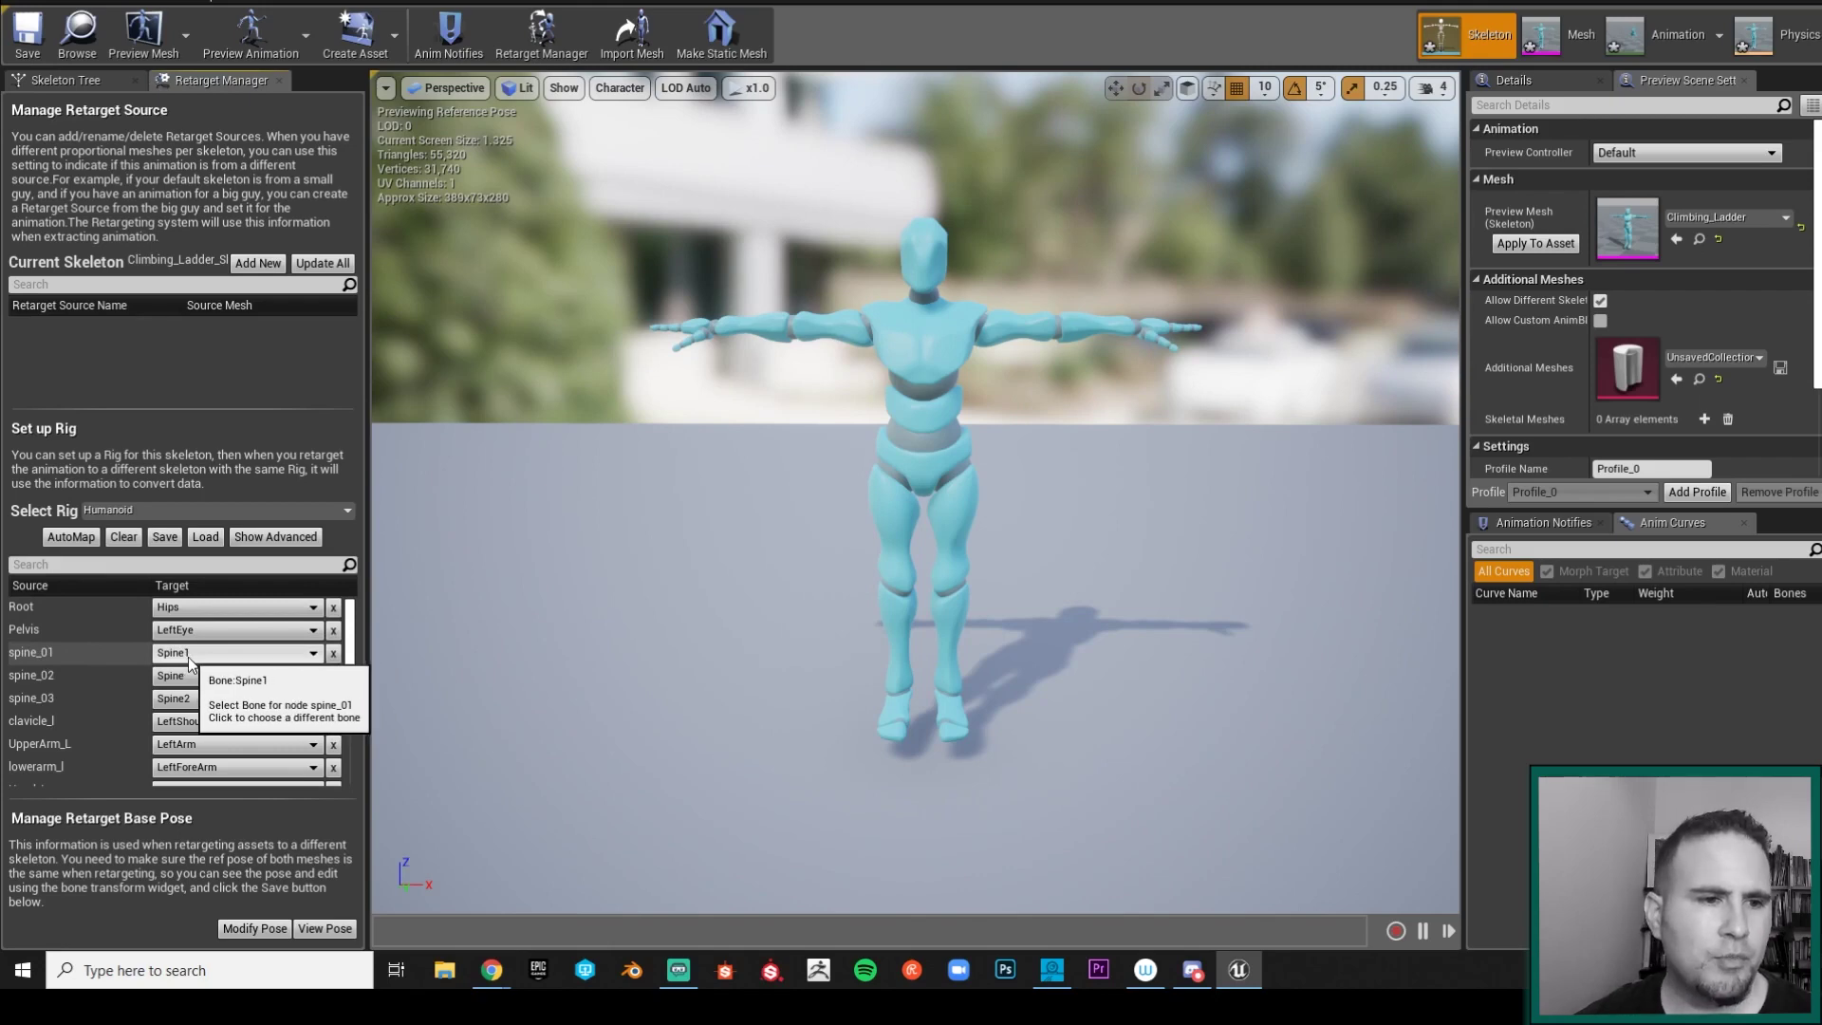
scroll(199, 663, "down", 3)
scroll(209, 668, "up", 3)
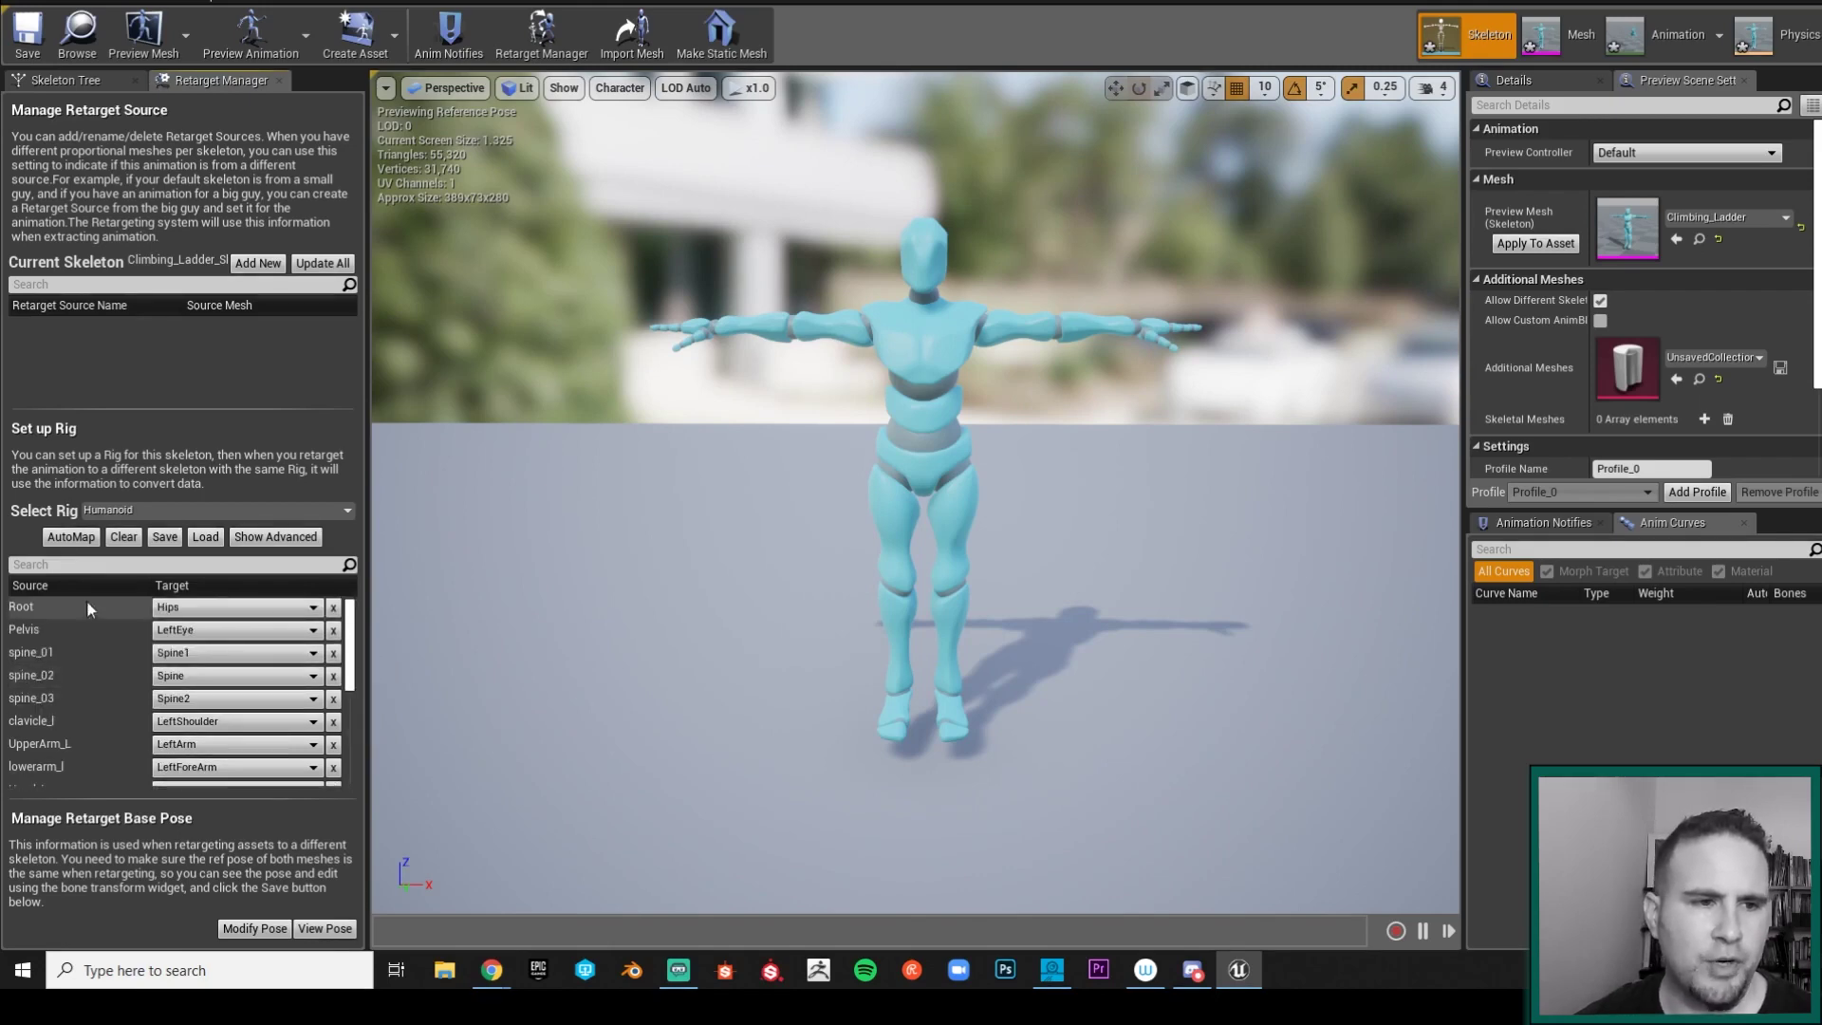
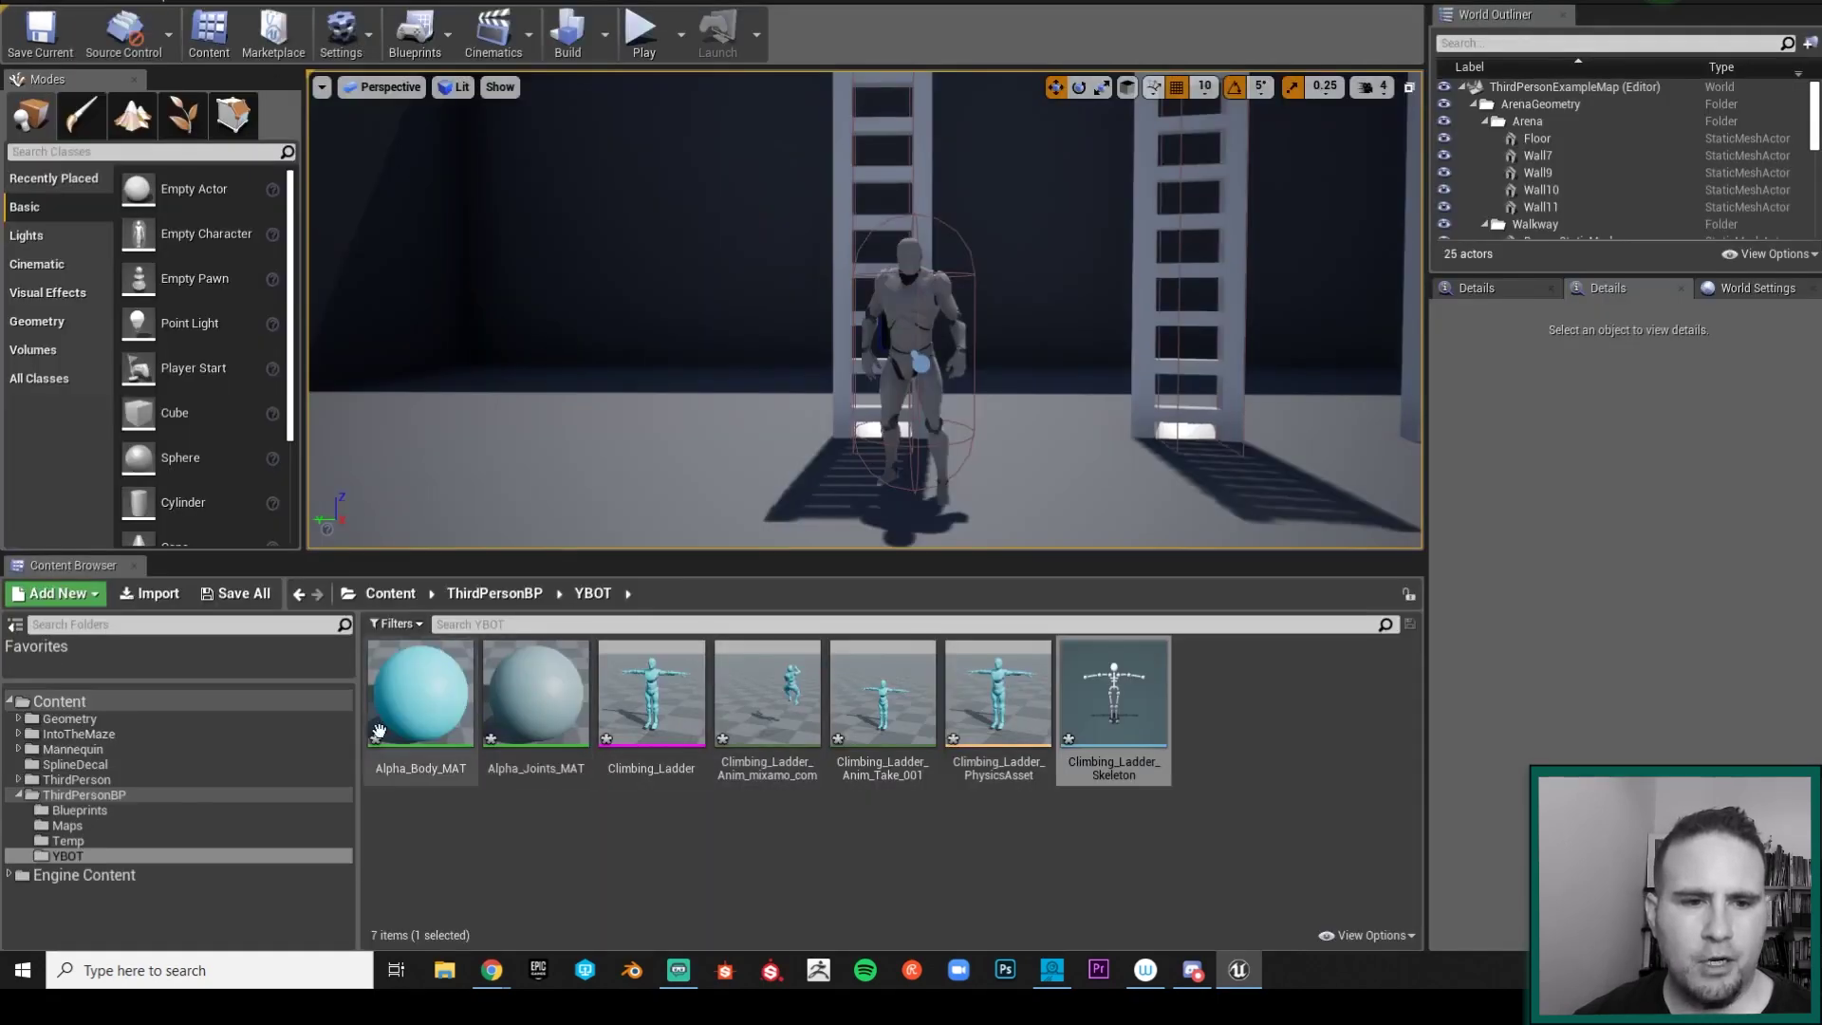
Step: Browse to Mannequin > Character > Mesh and open UE4_Mannequin_Skeleton in the skeleton editor
left_click(144, 812)
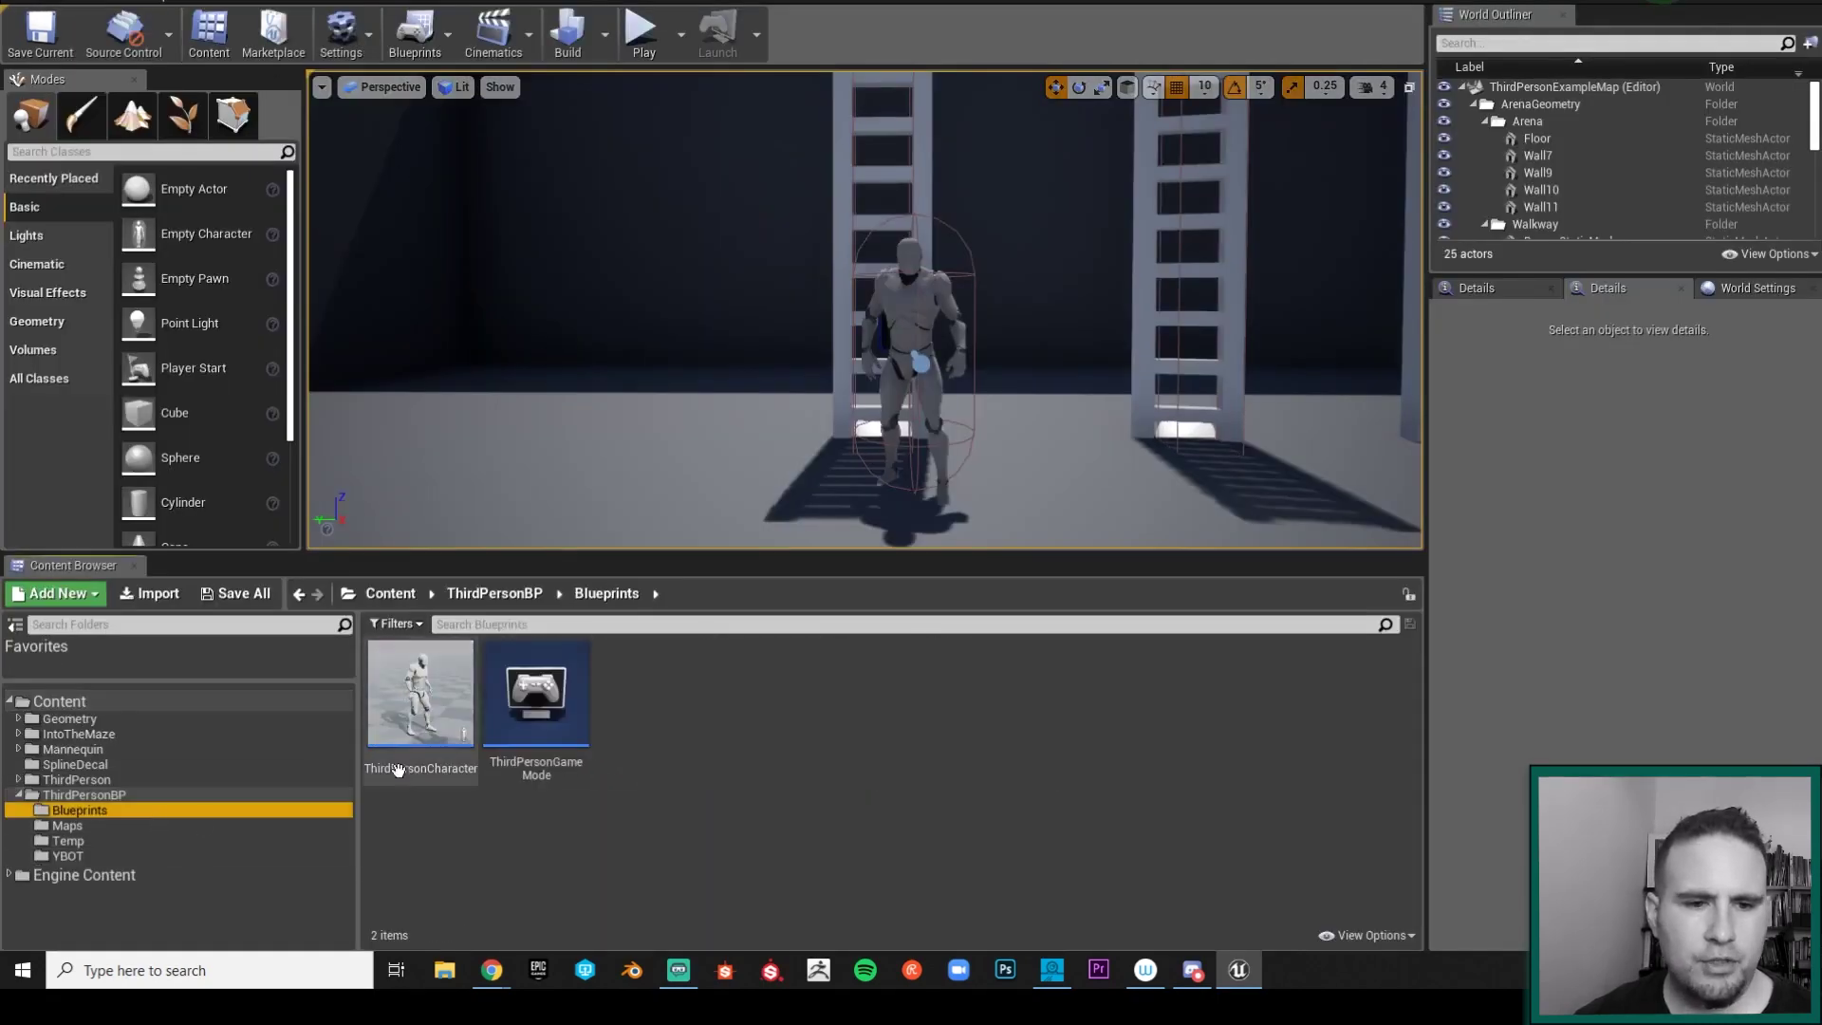
left_click(129, 795)
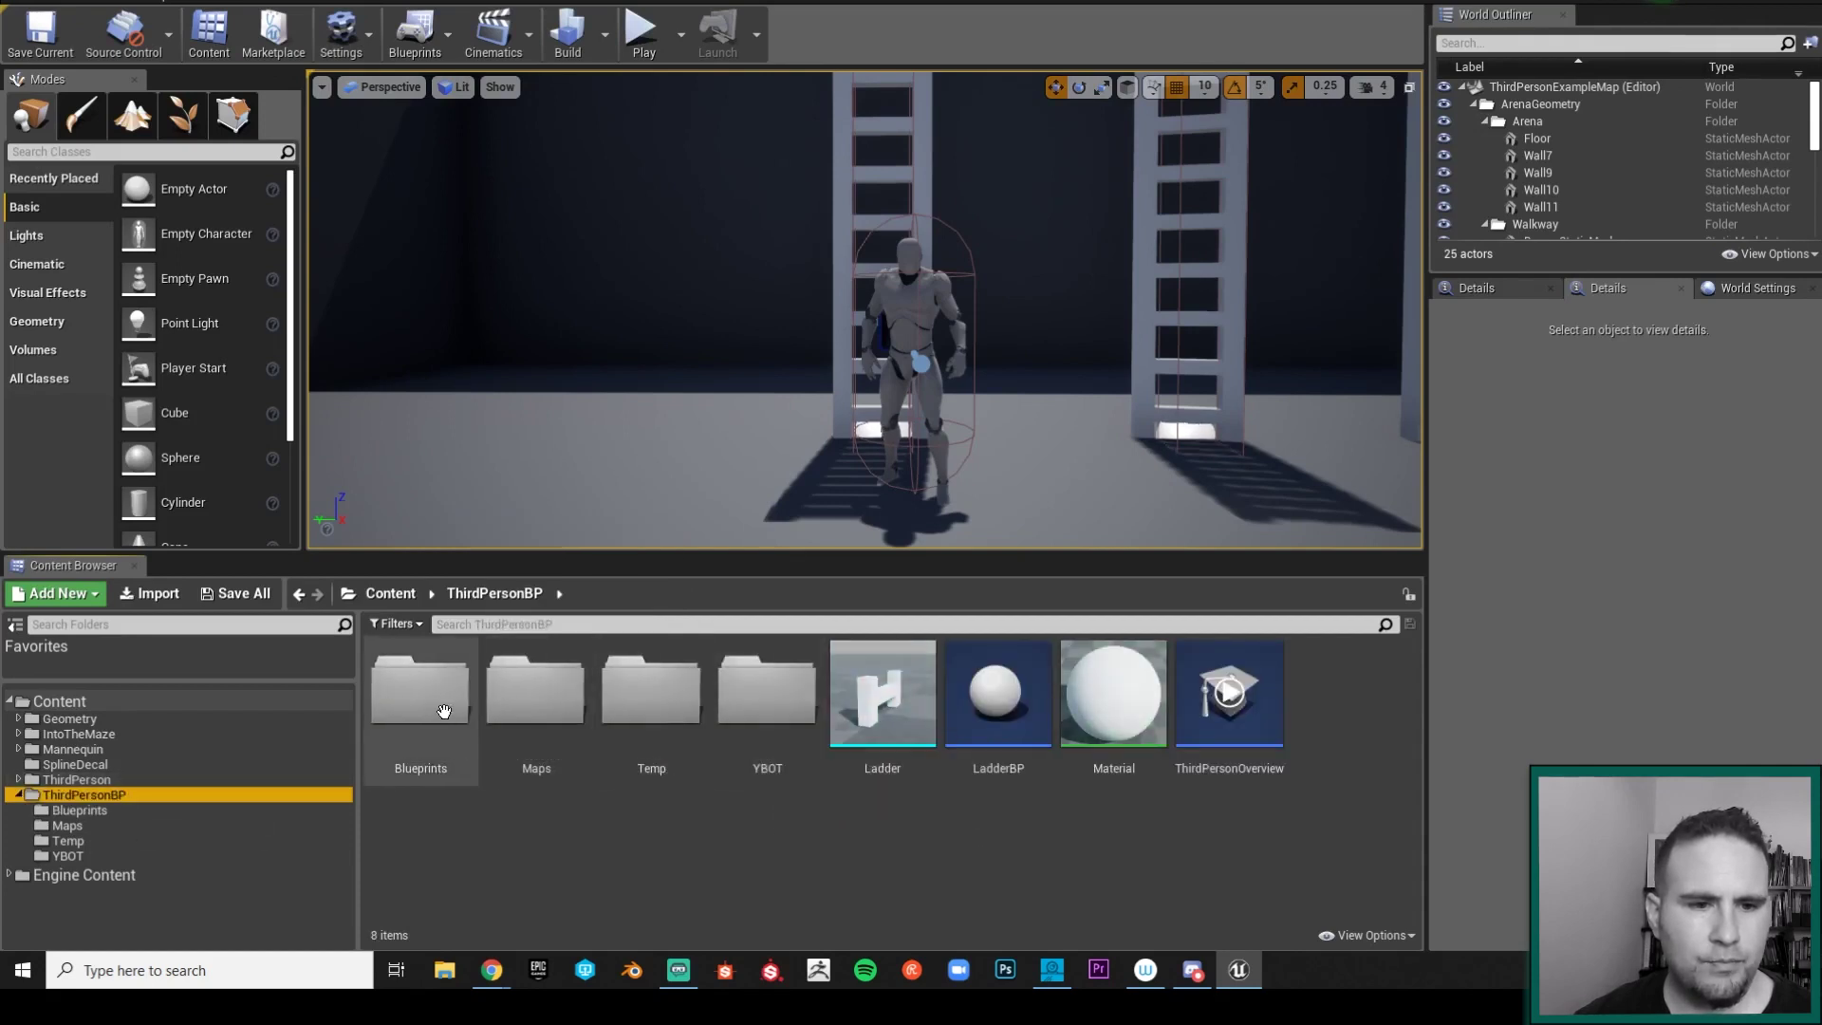
left_click(140, 749)
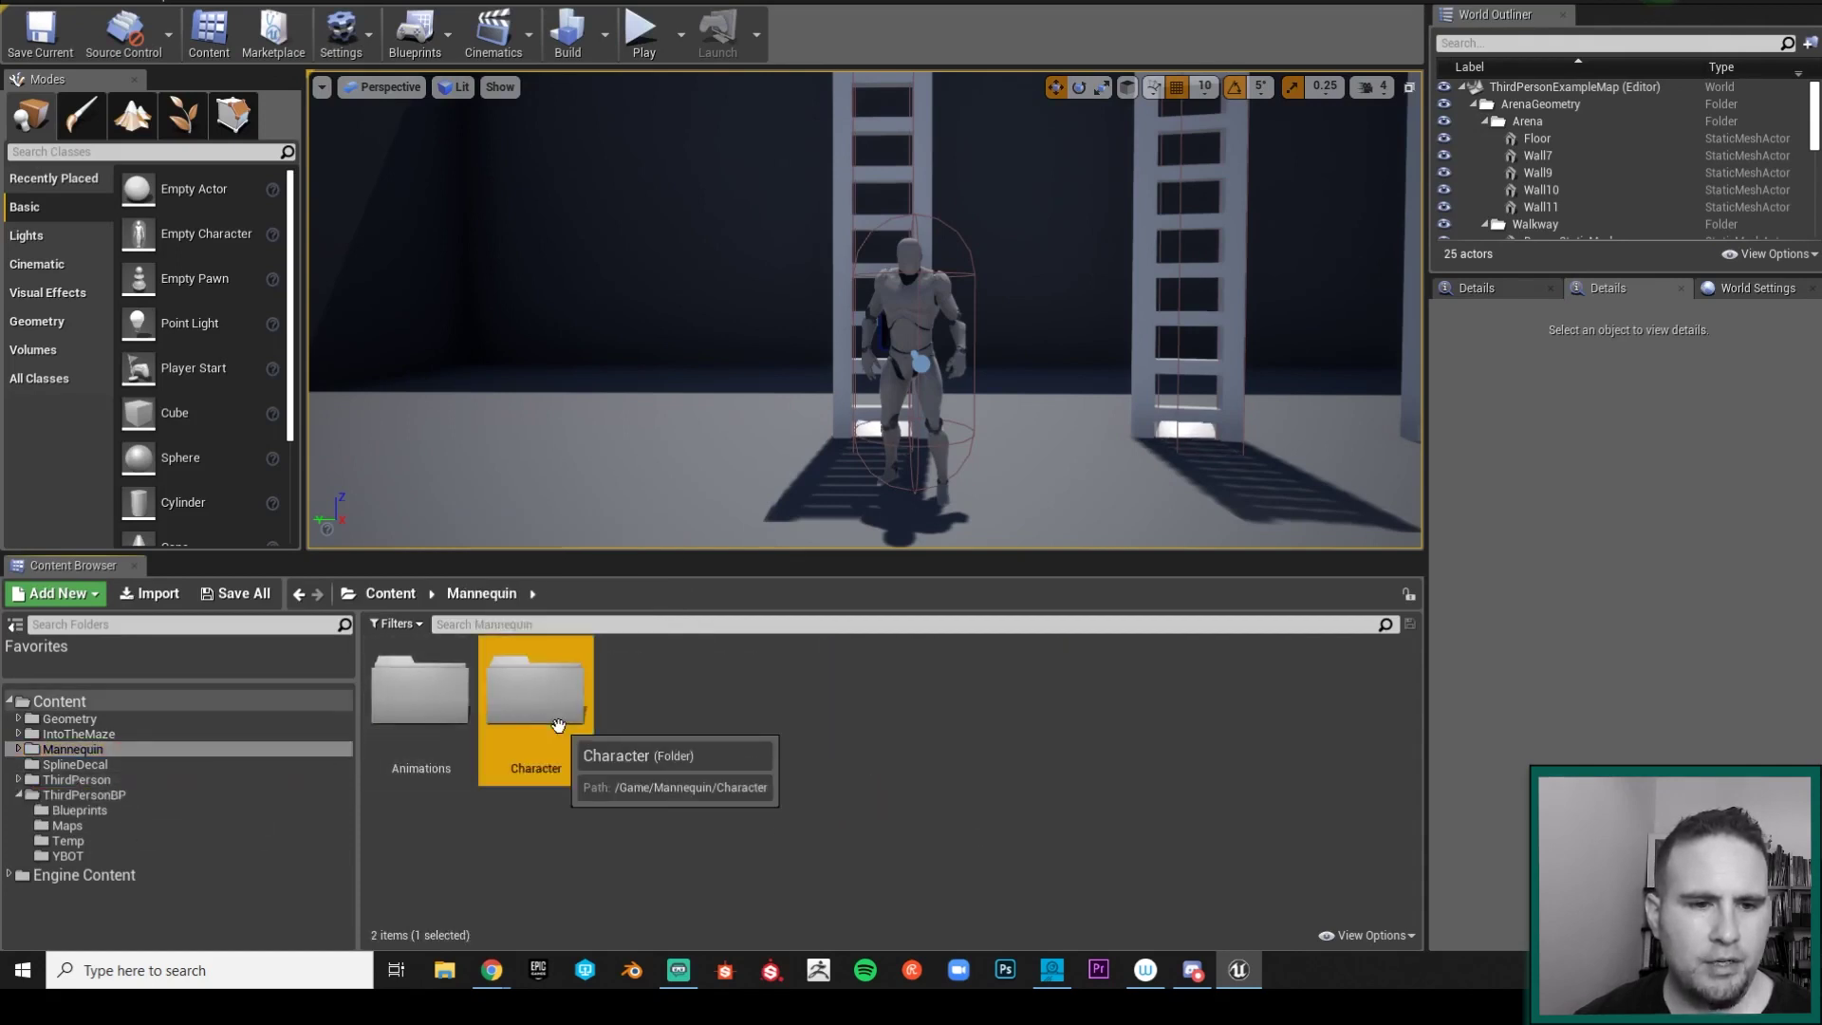
double_click(532, 693)
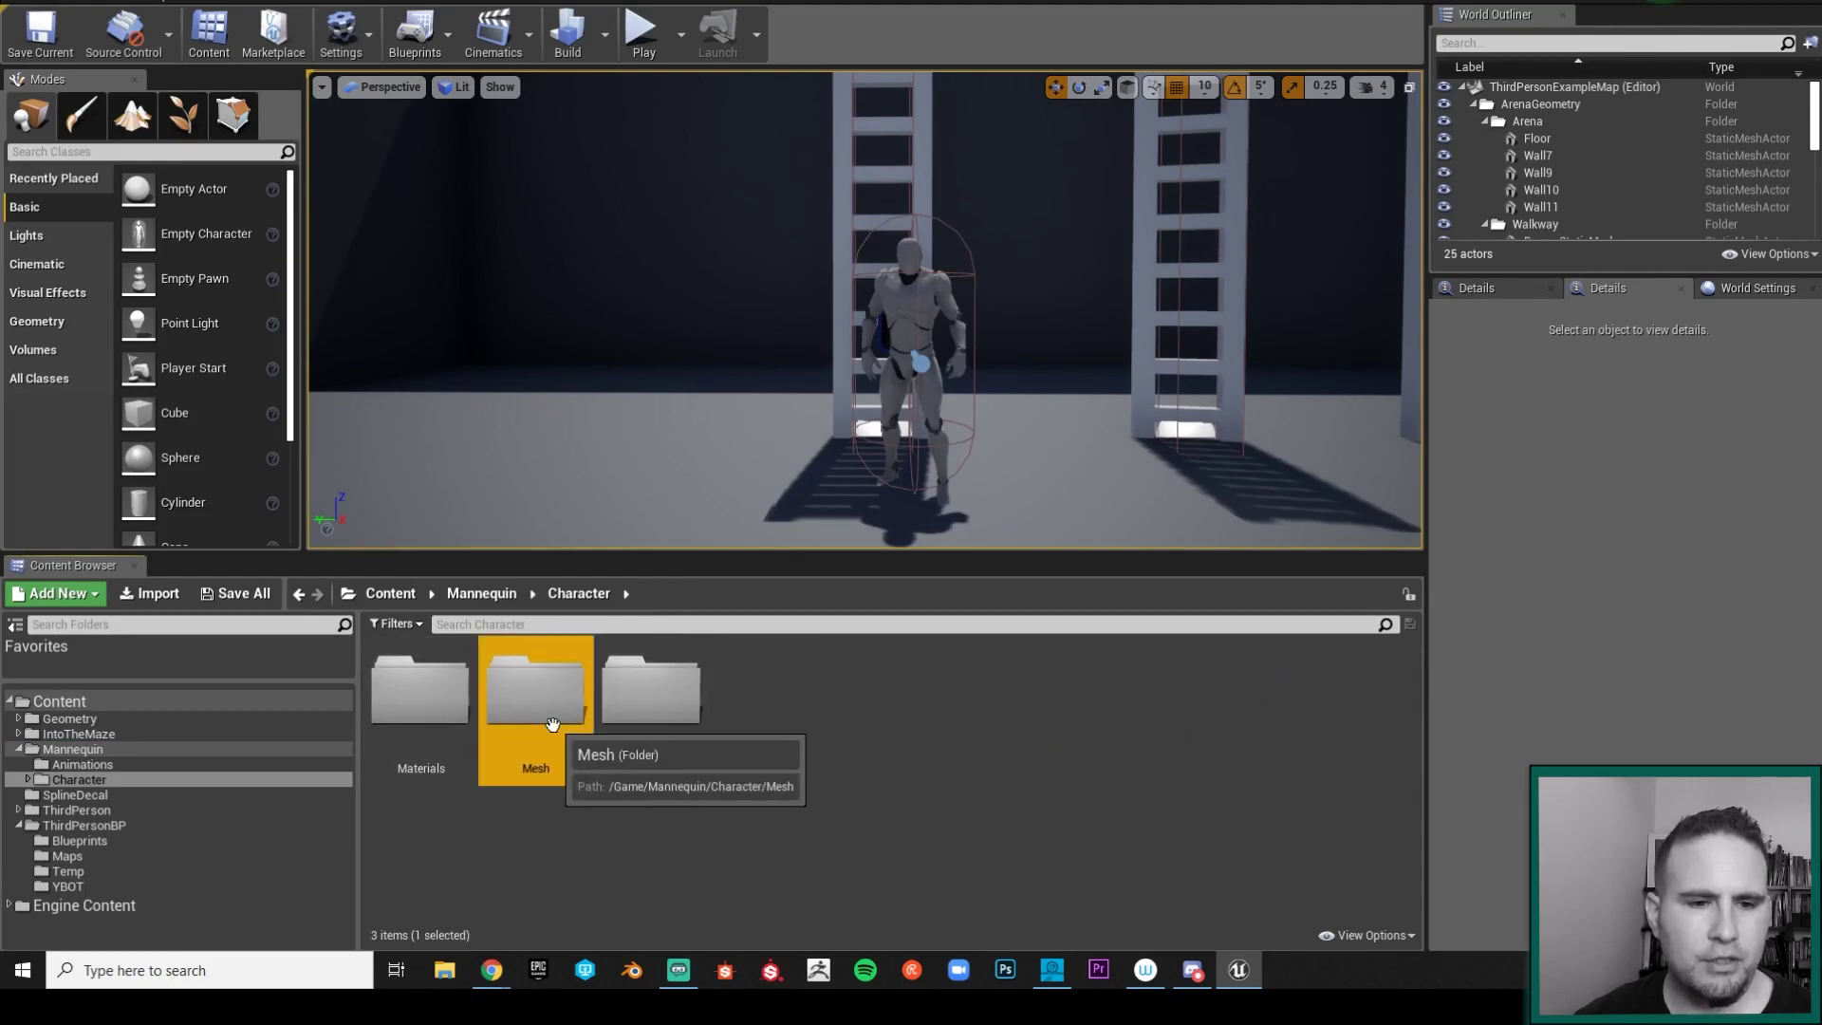
double_click(503, 712)
left_click(479, 738)
double_click(652, 741)
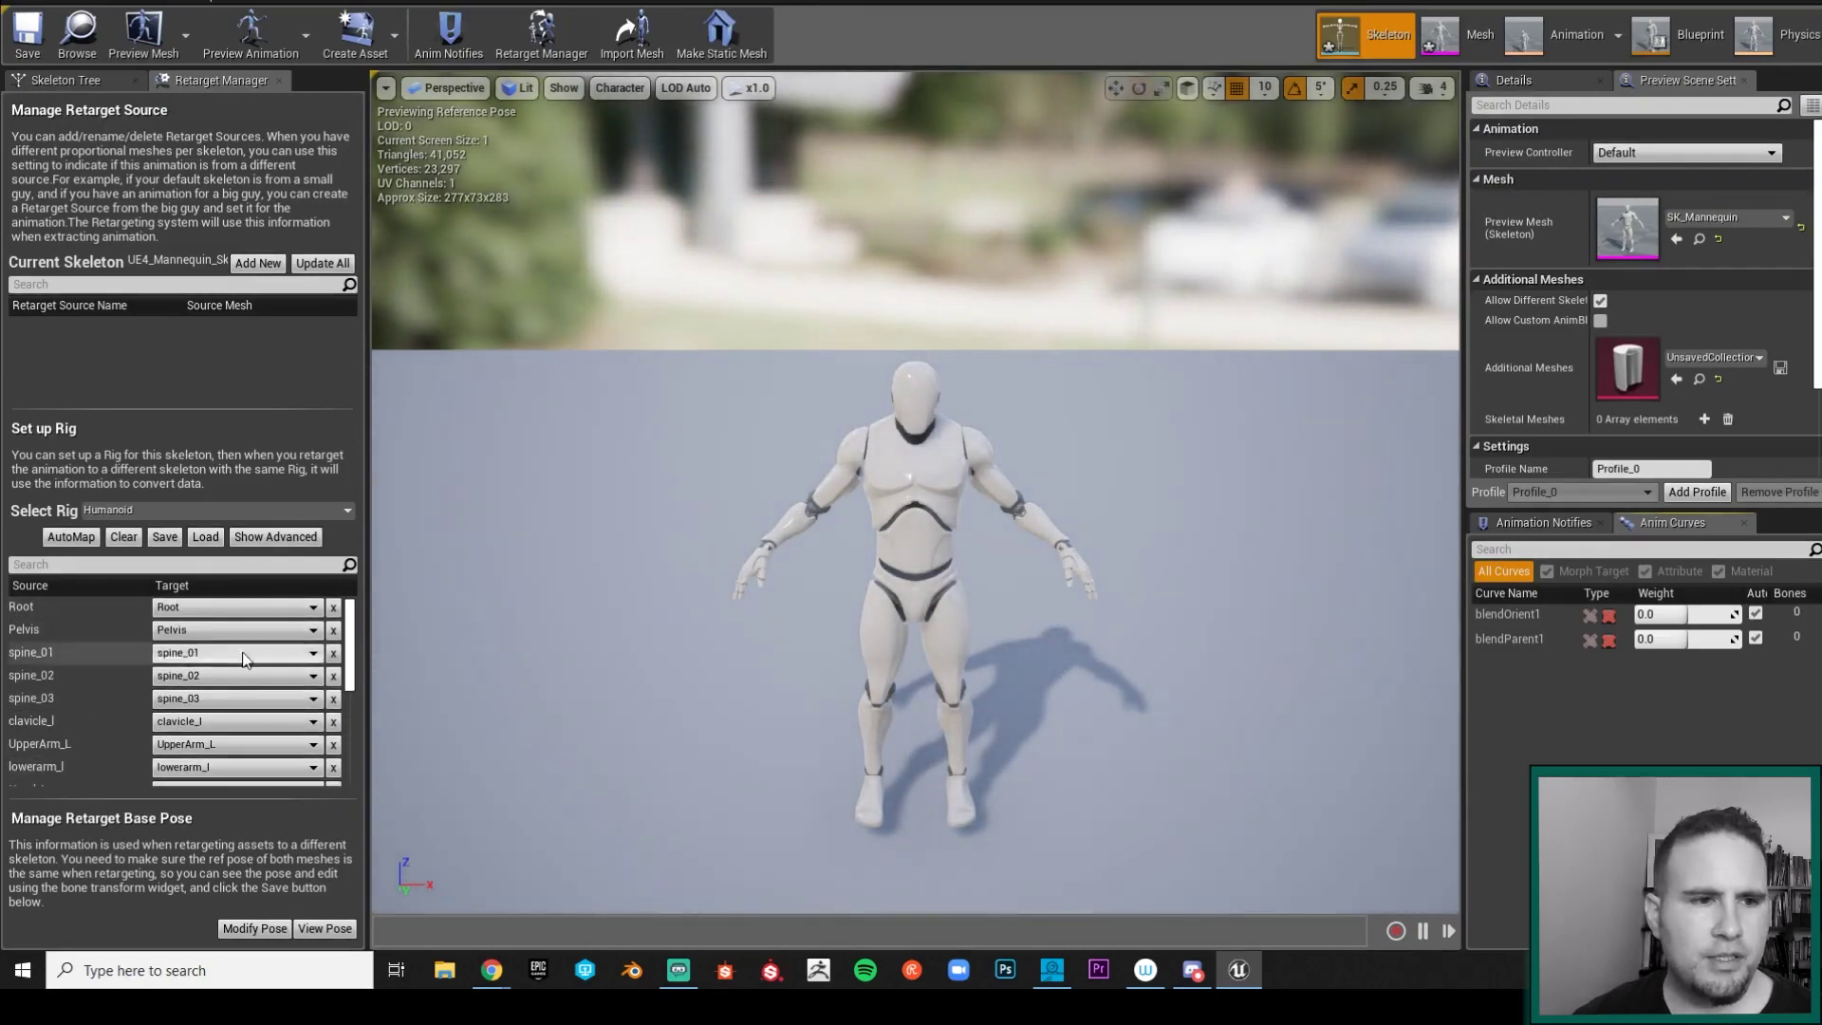
left_click(192, 511)
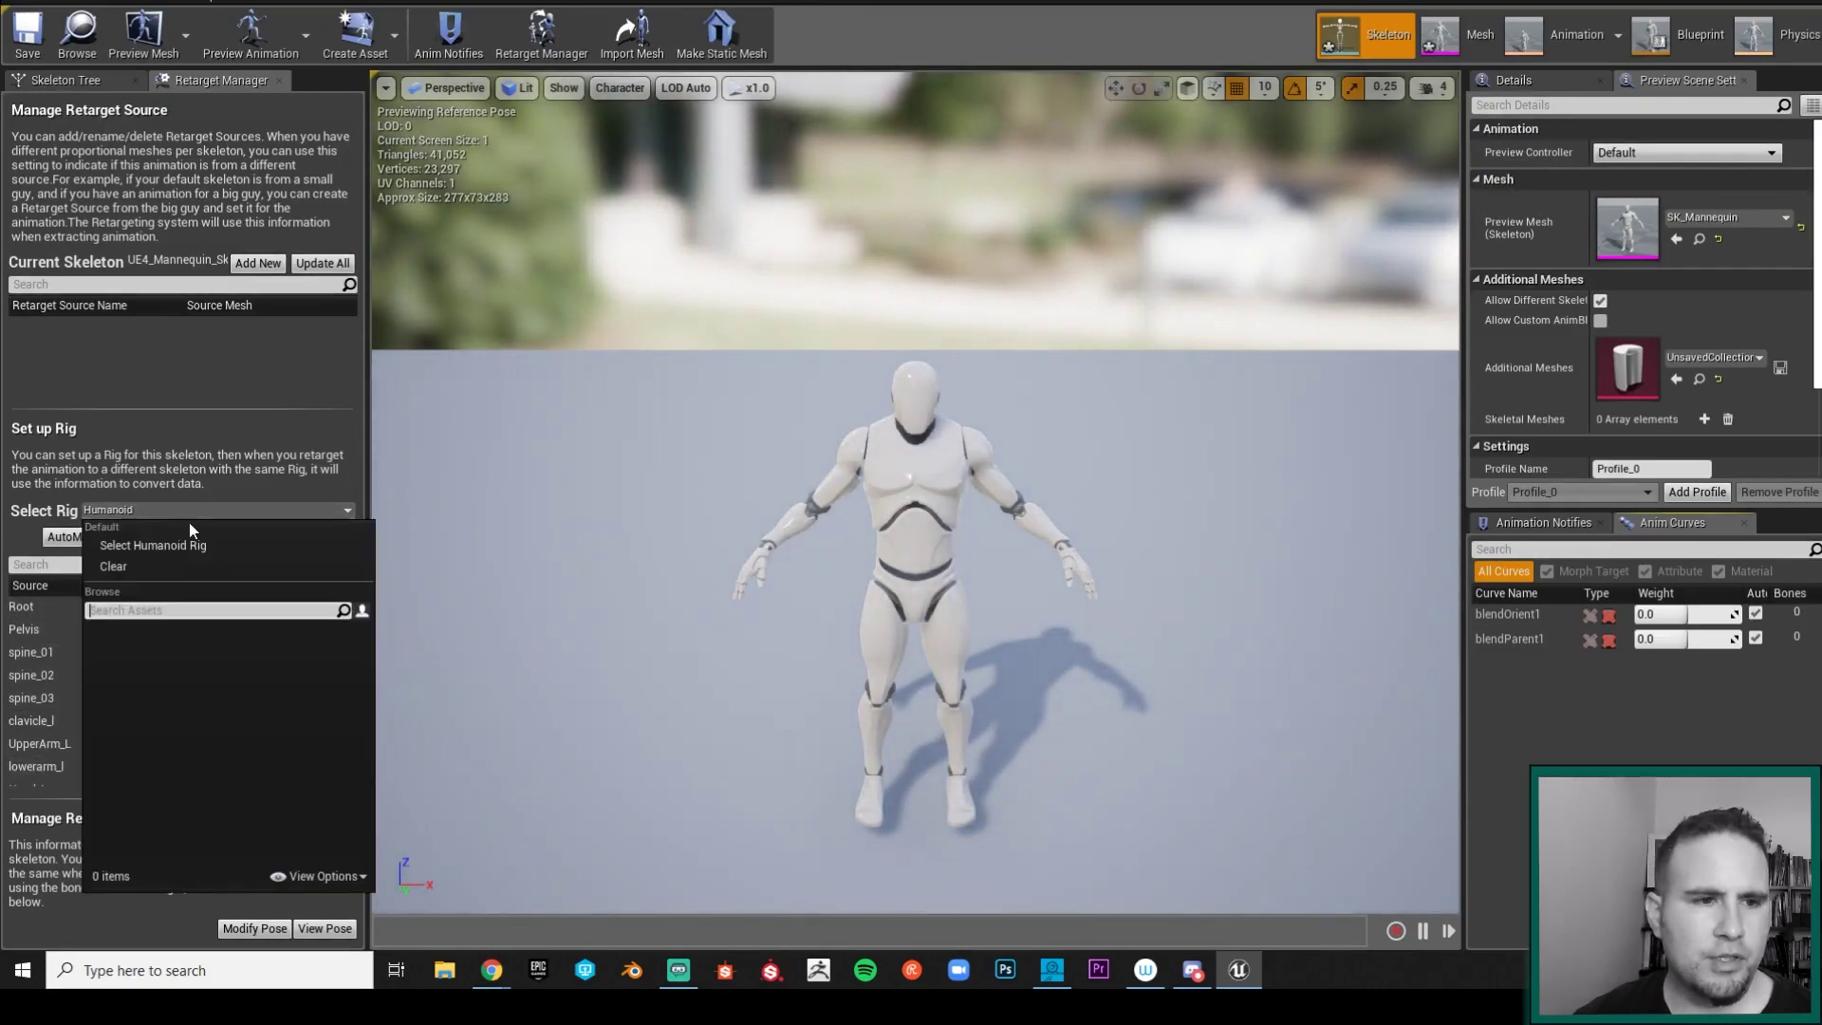
left_click(188, 564)
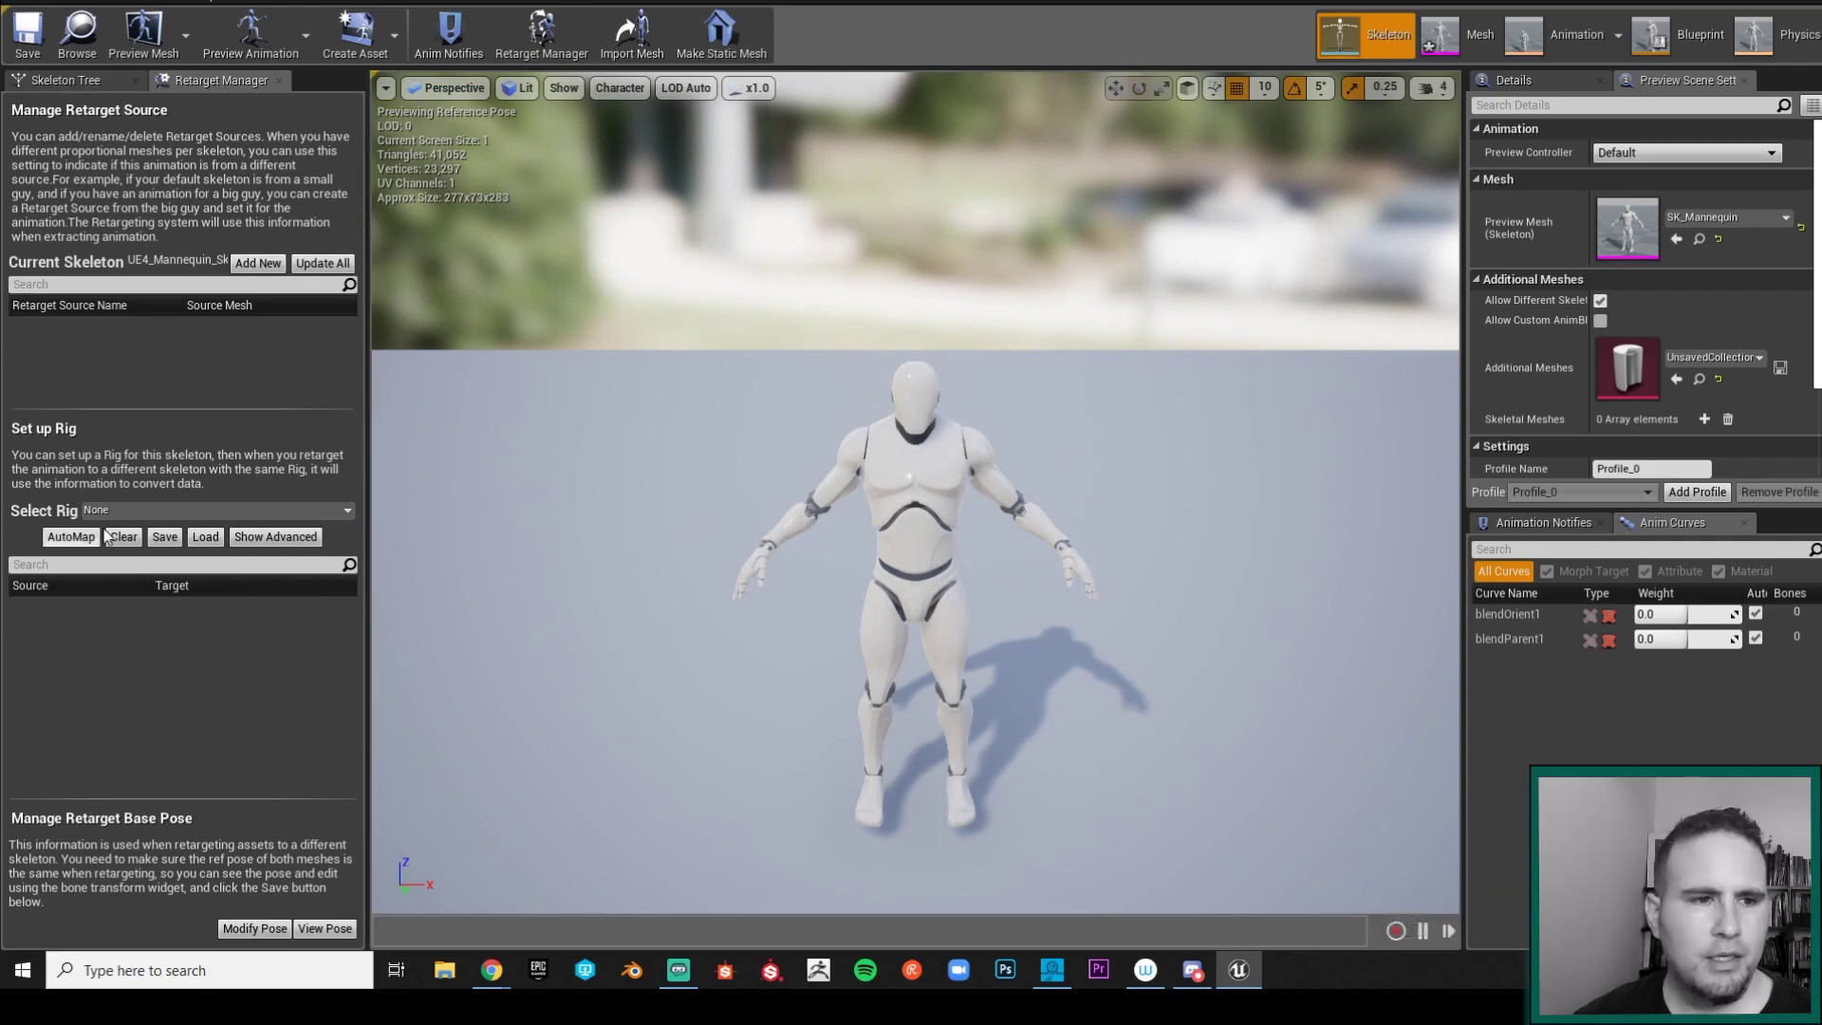
left_click(112, 516)
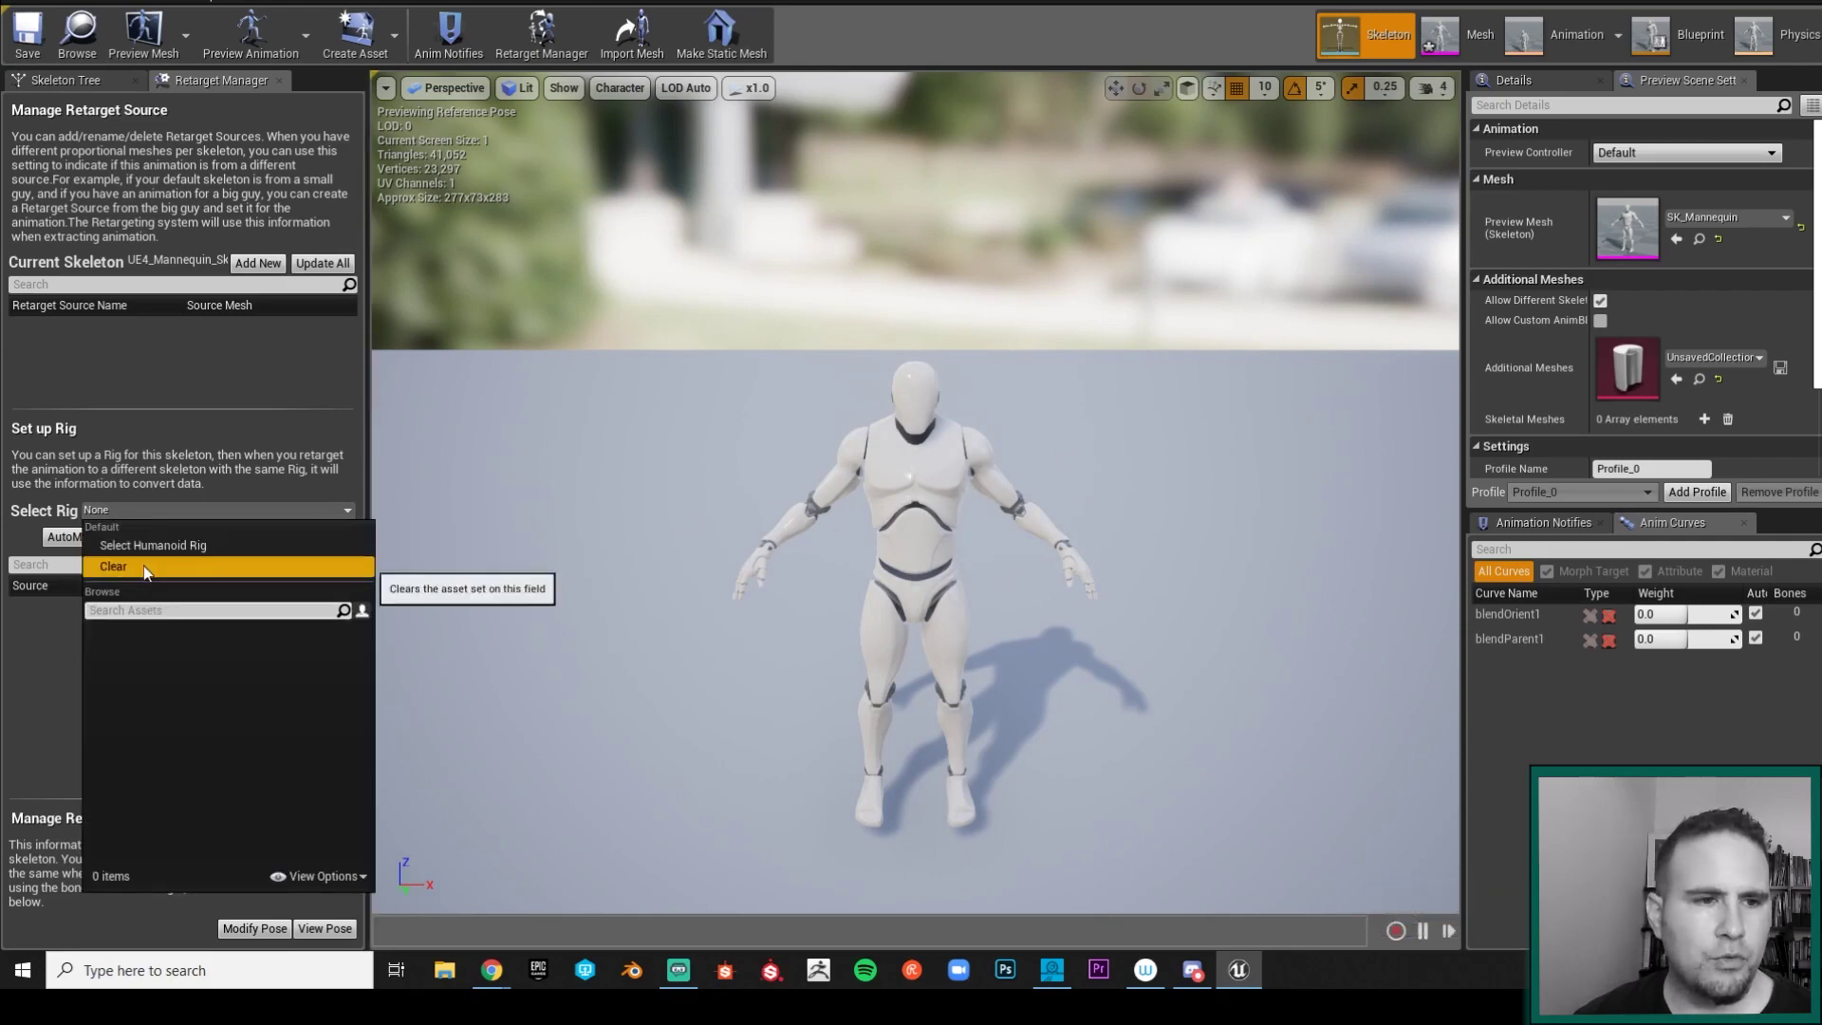
left_click(145, 549)
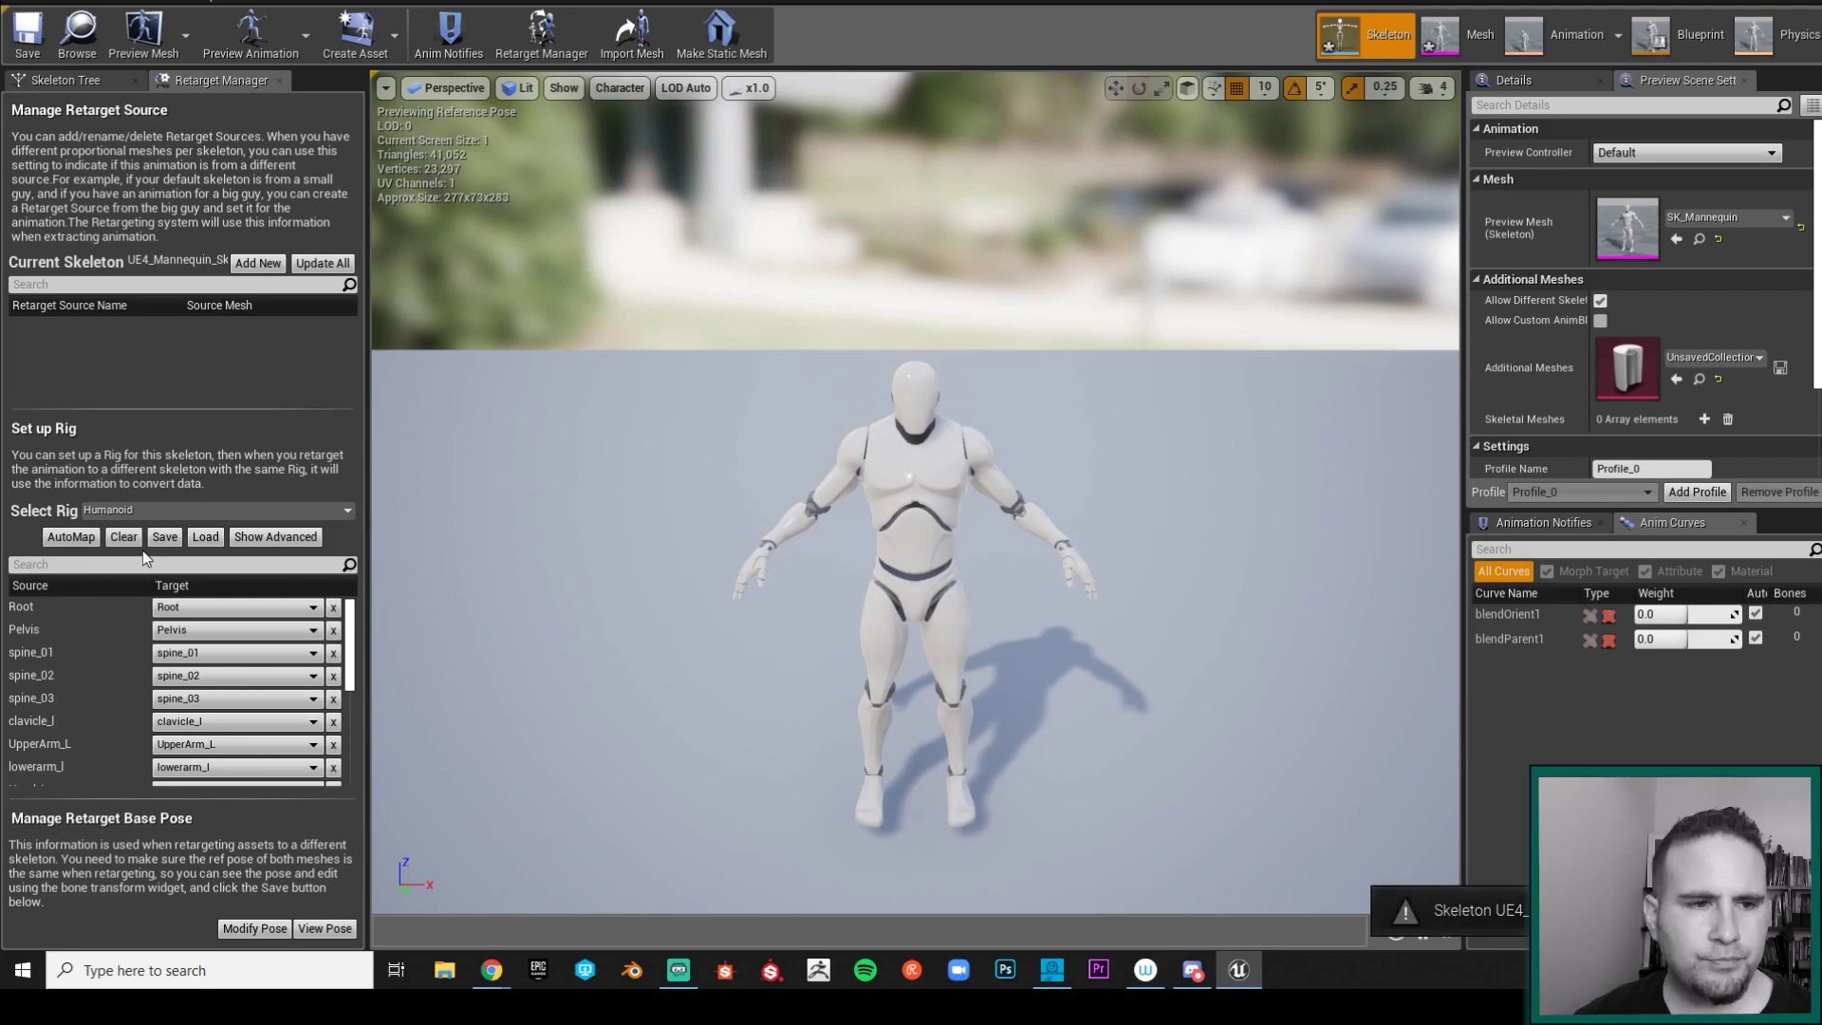
left_click(123, 537)
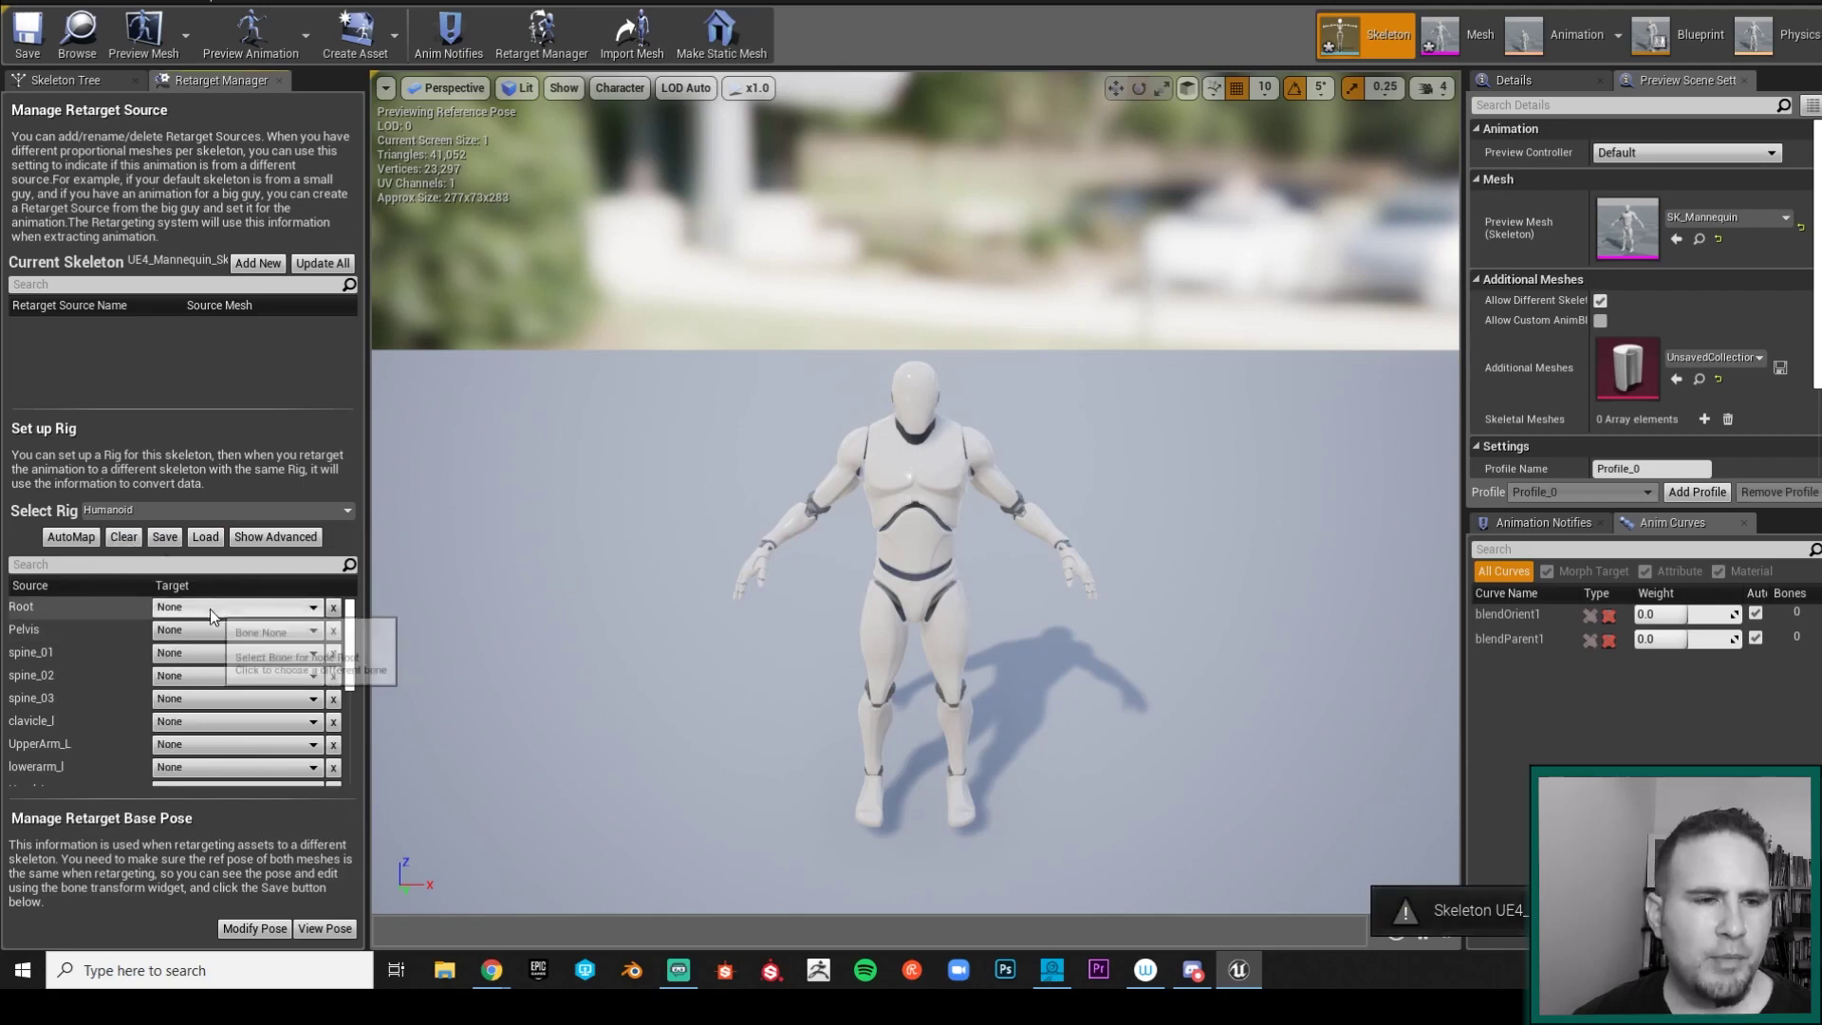
left_click(71, 537)
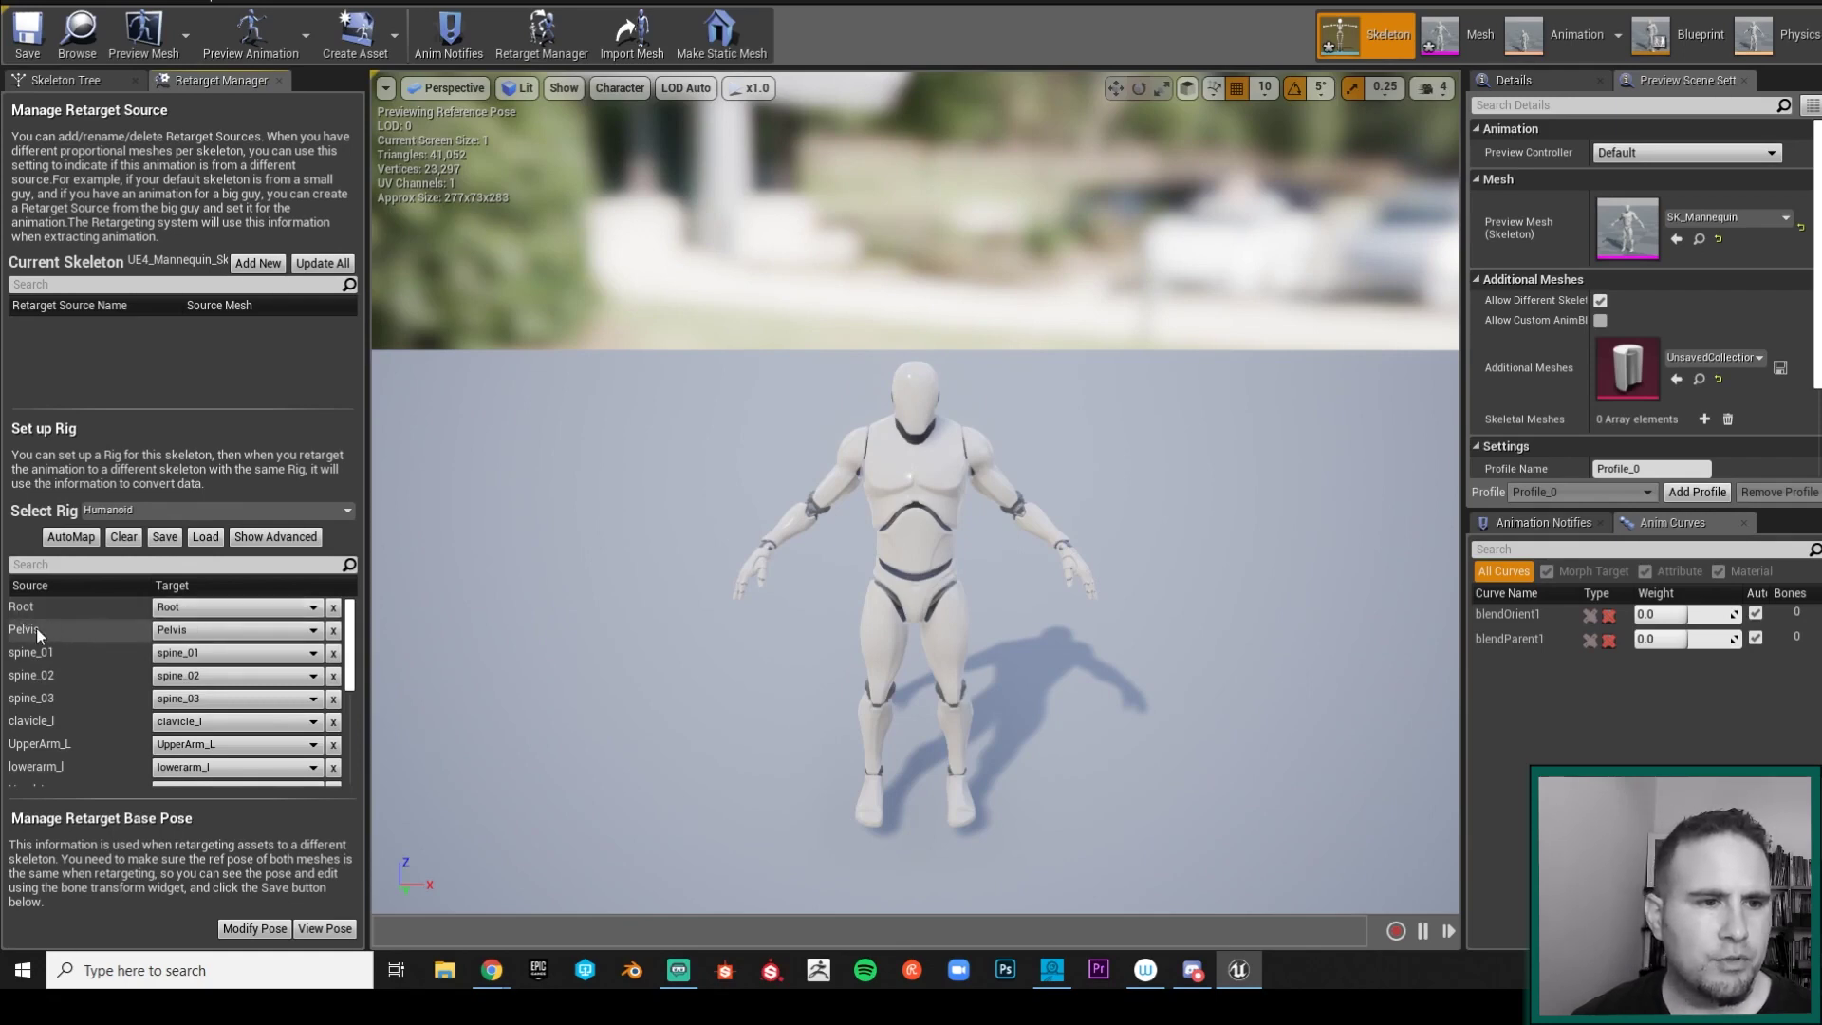
scroll(72, 664, "down", 5)
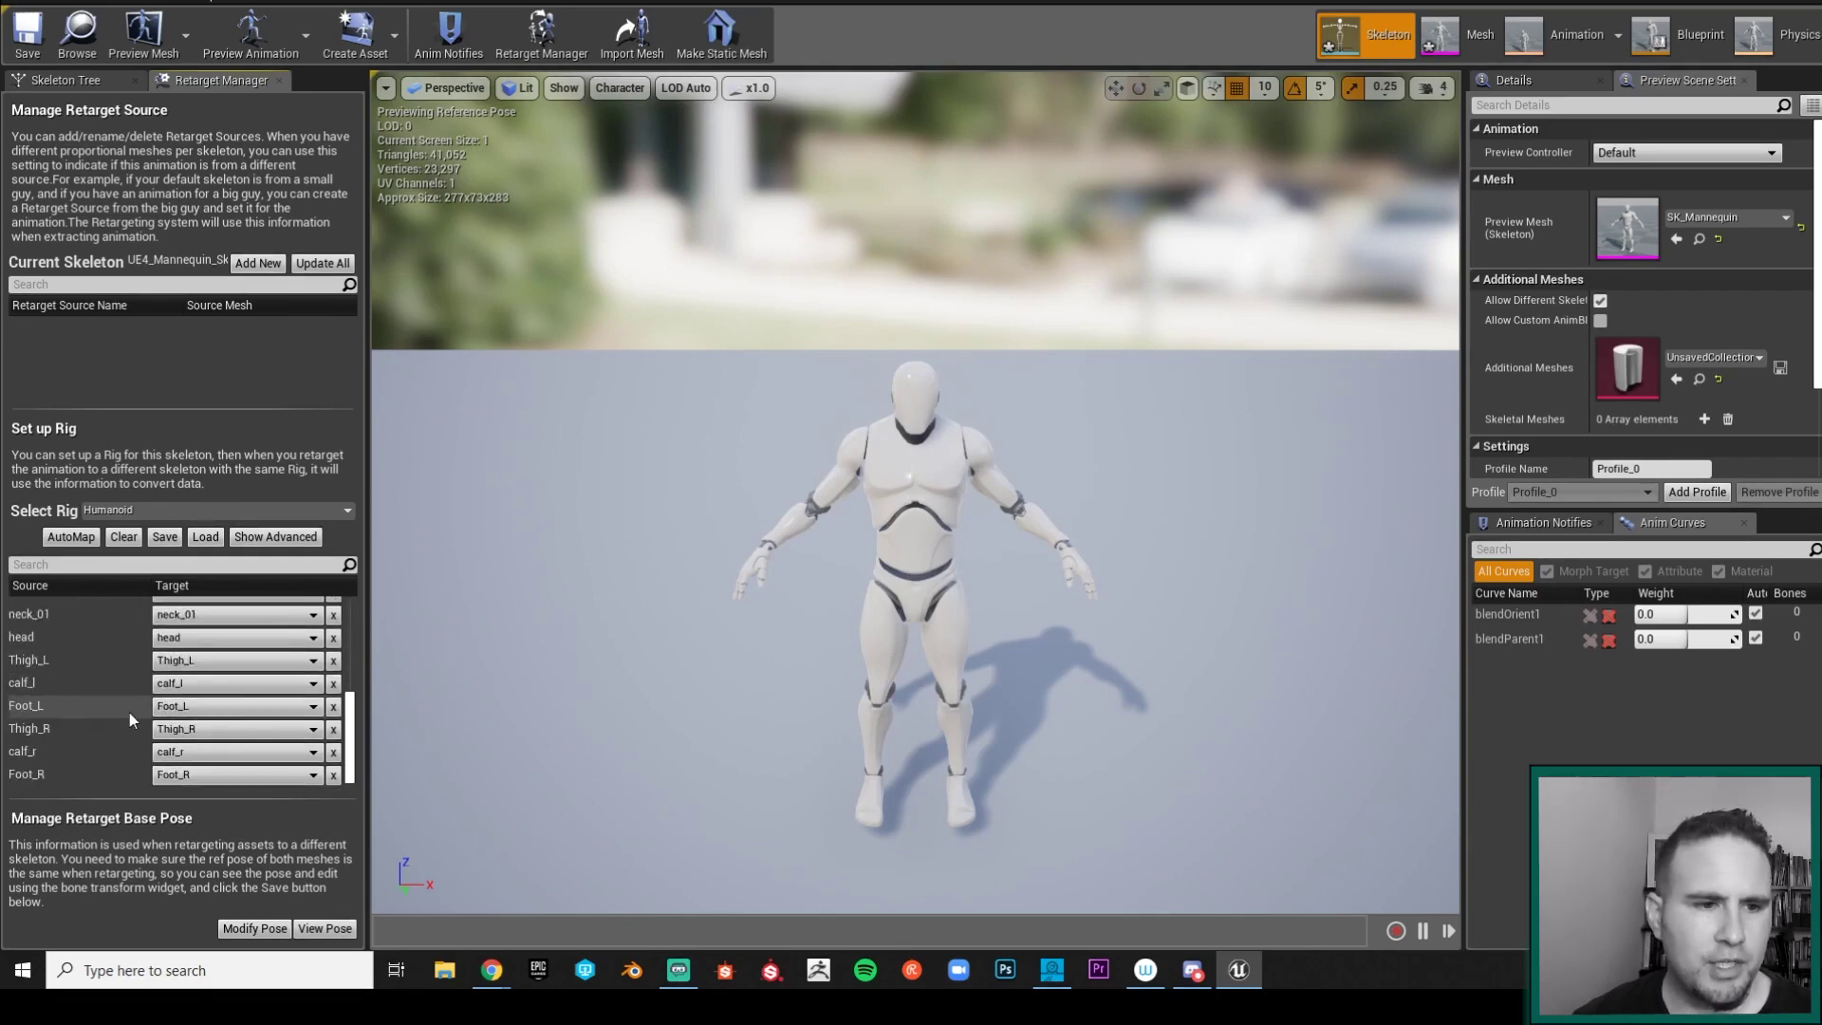
scroll(209, 625, "up", 4)
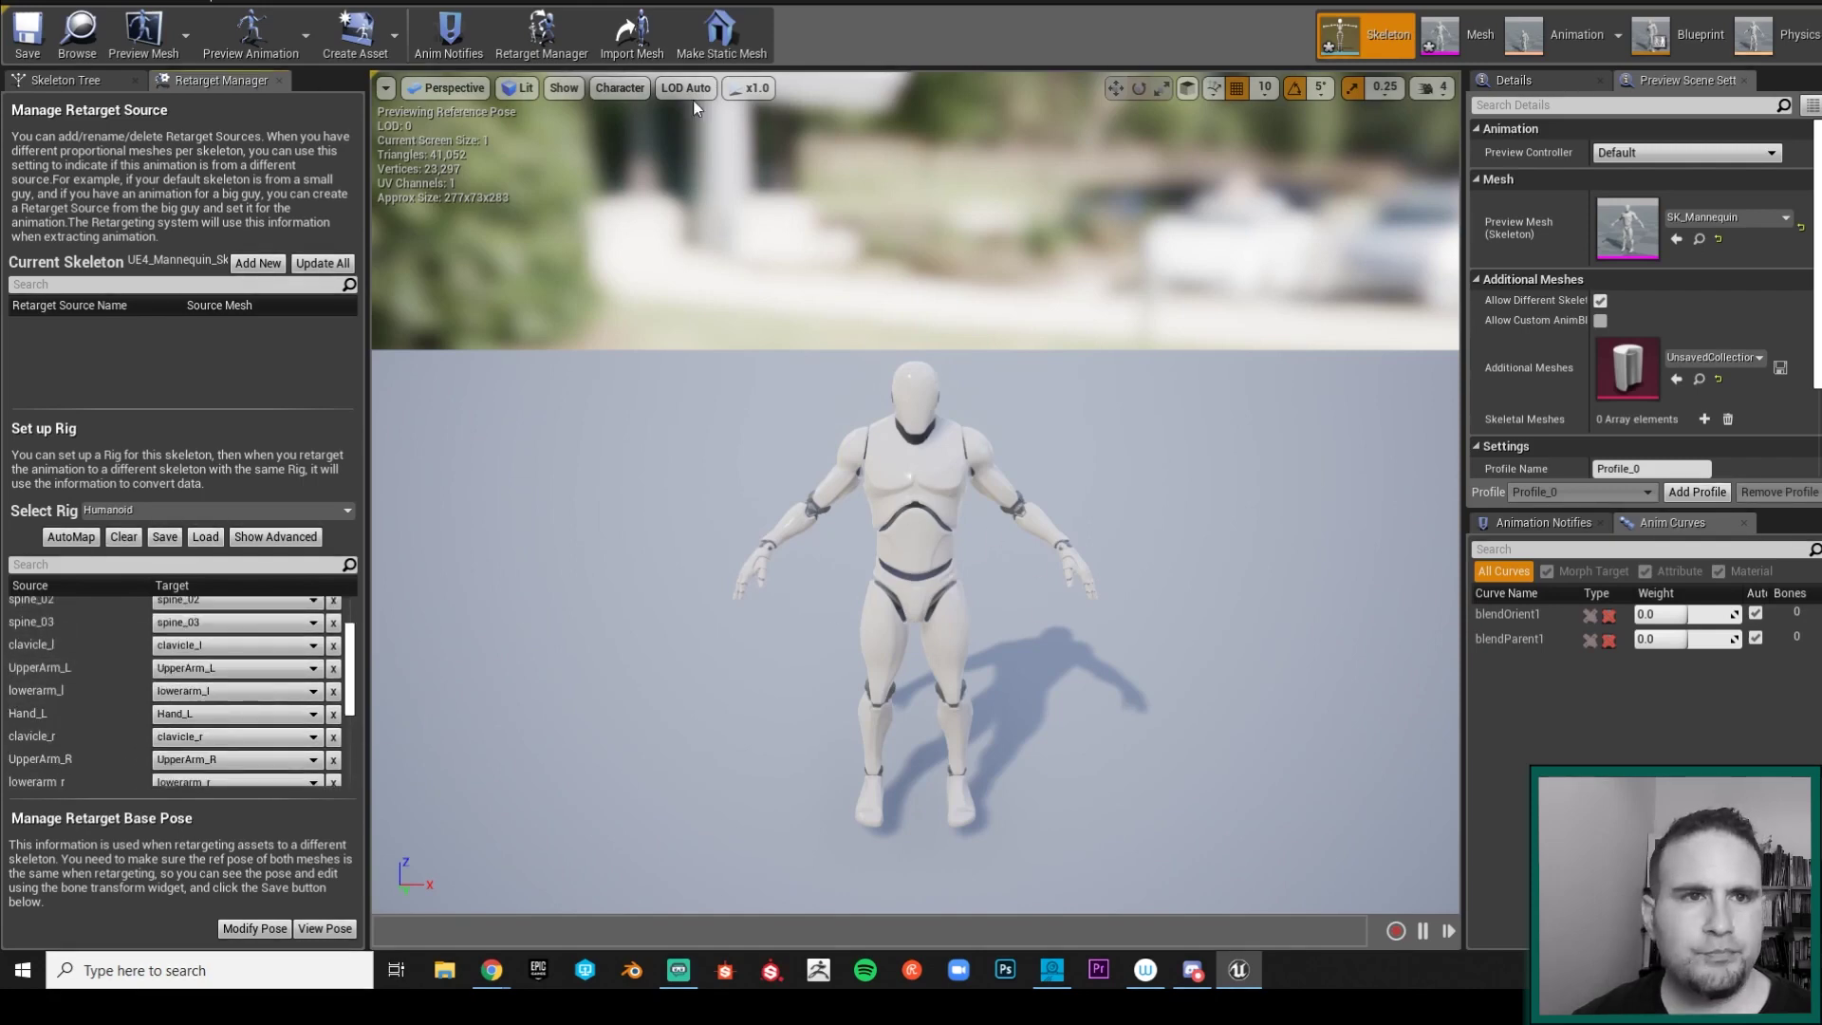
left_click(579, 2)
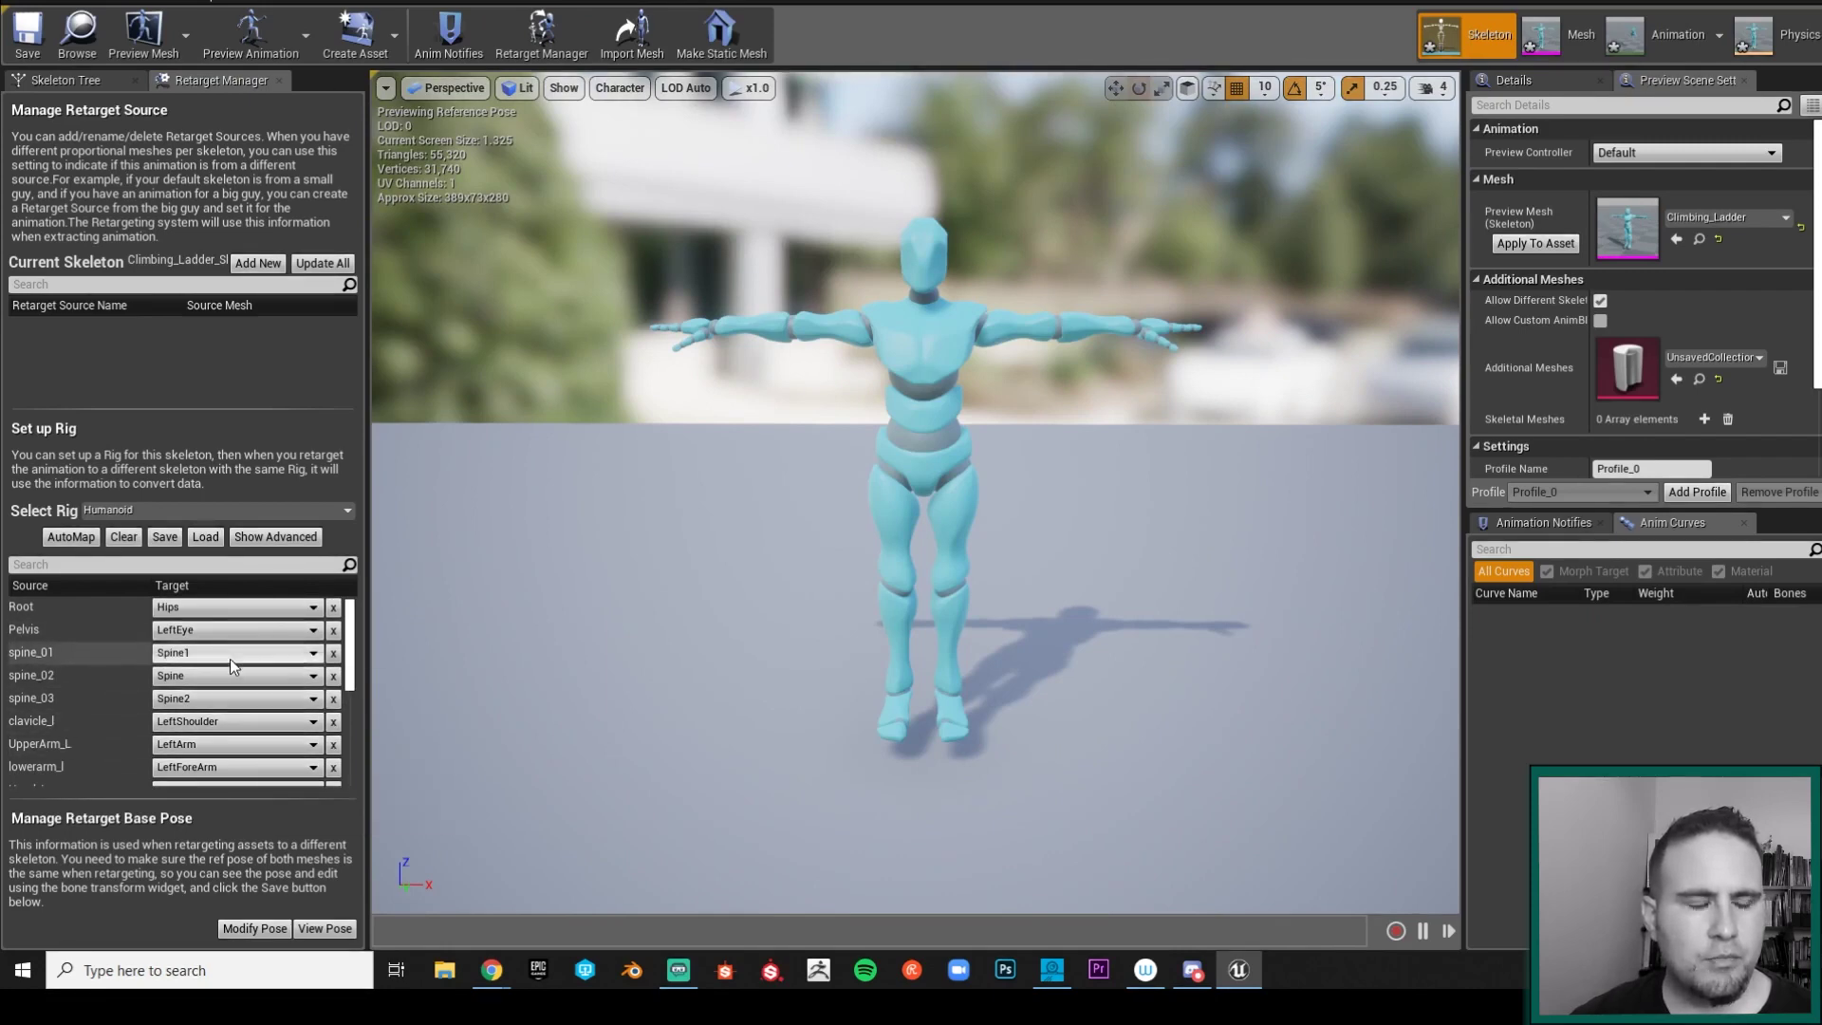
Step: Scroll through the Humanoid bone mapping, e.g. Root to Hips and Pelvis to LeftEye
scroll(127, 721, "down", 3)
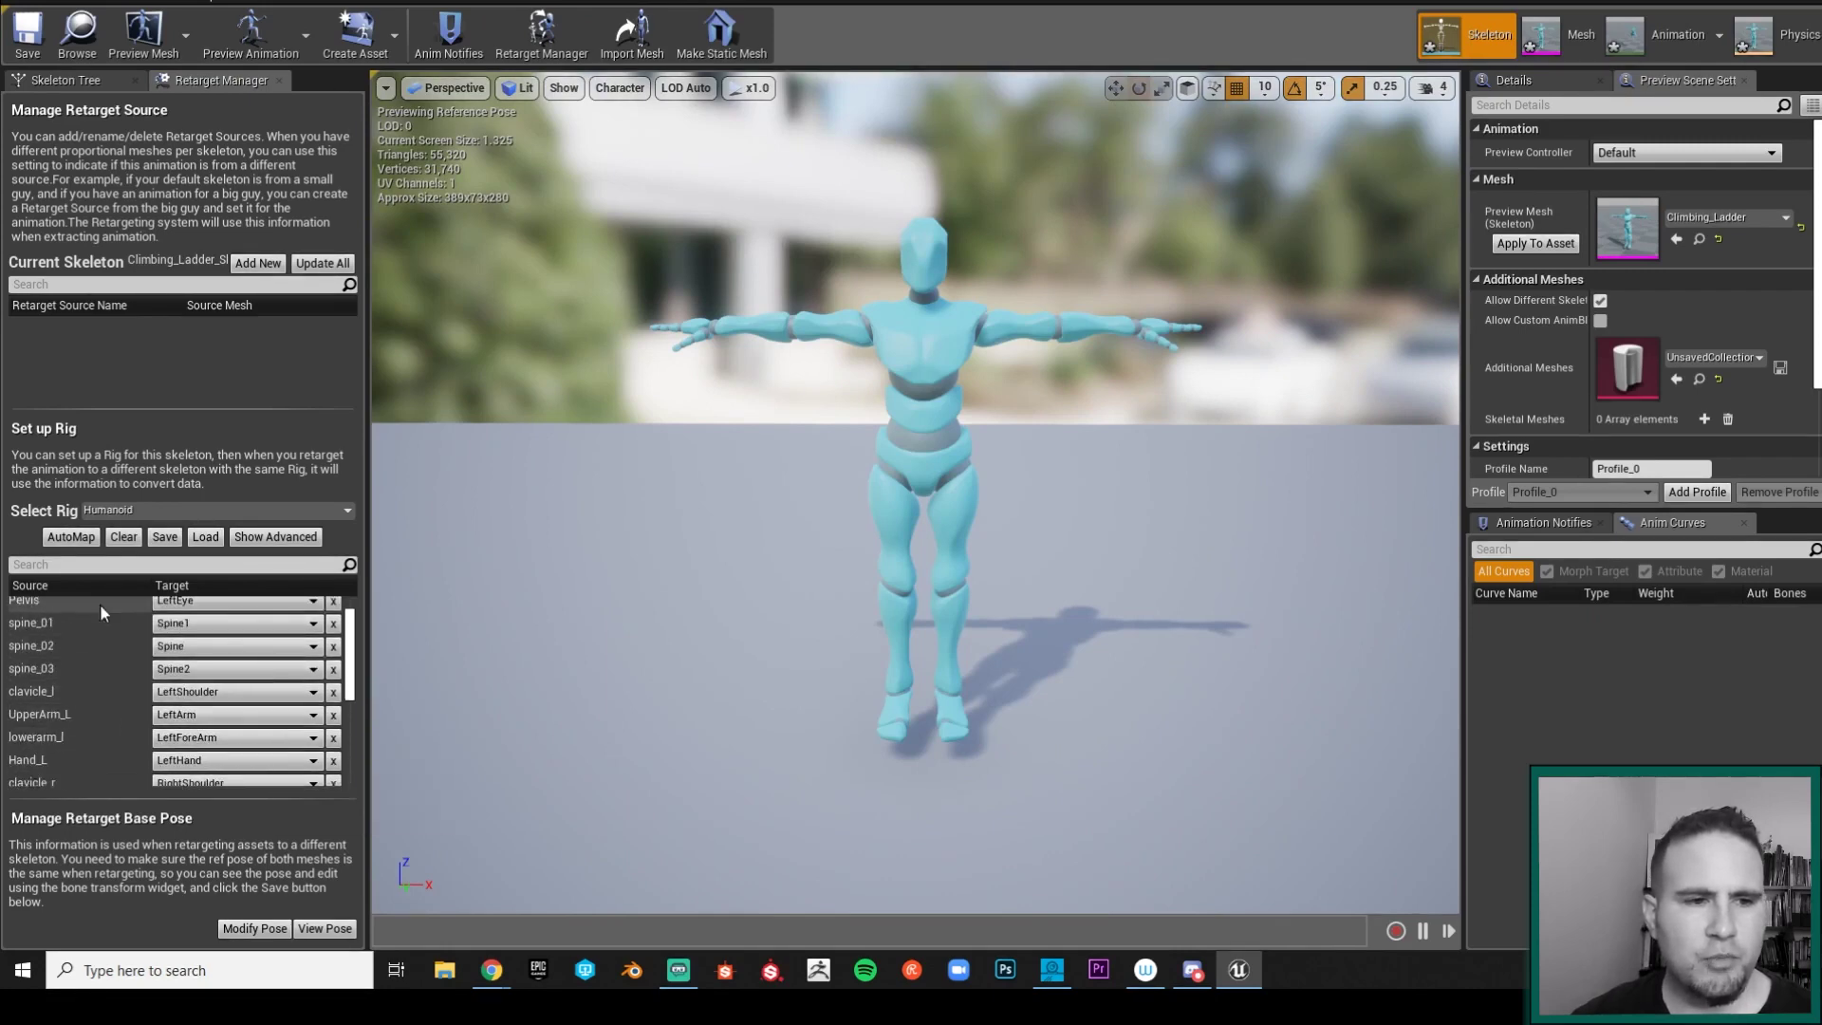
scroll(152, 615, "up", 2)
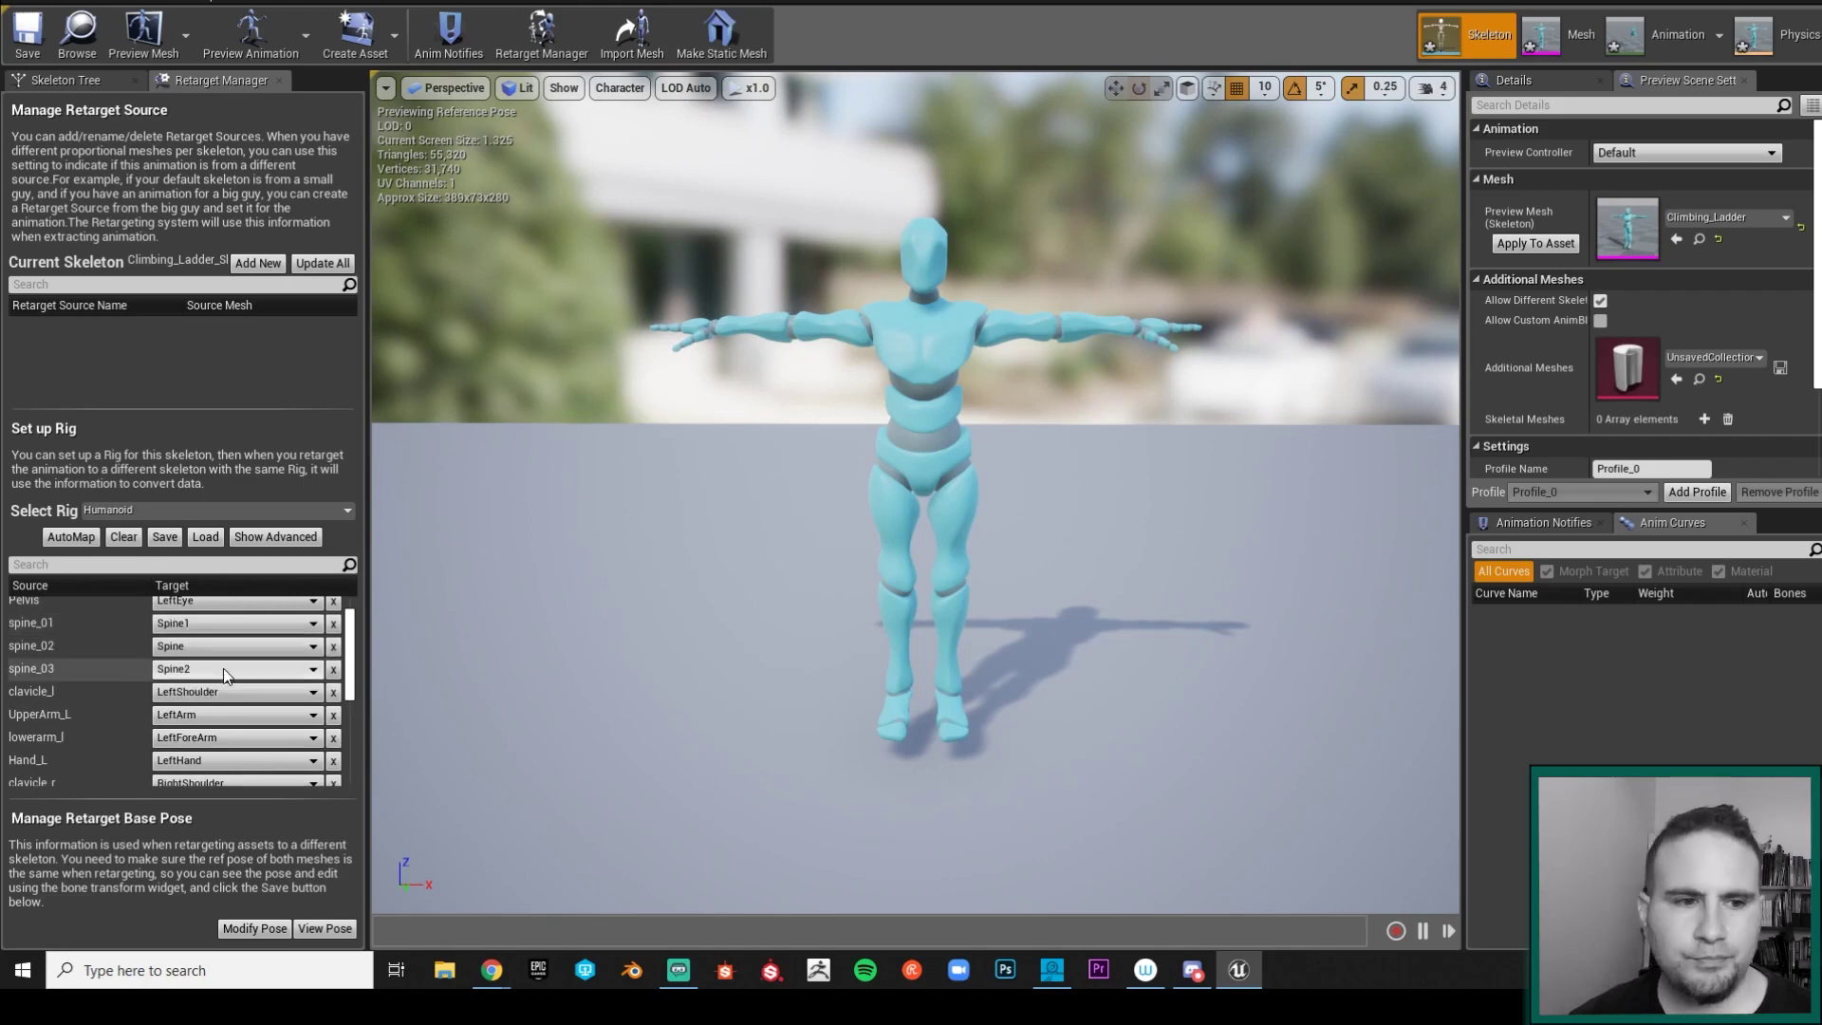
scroll(219, 662, "up", 1)
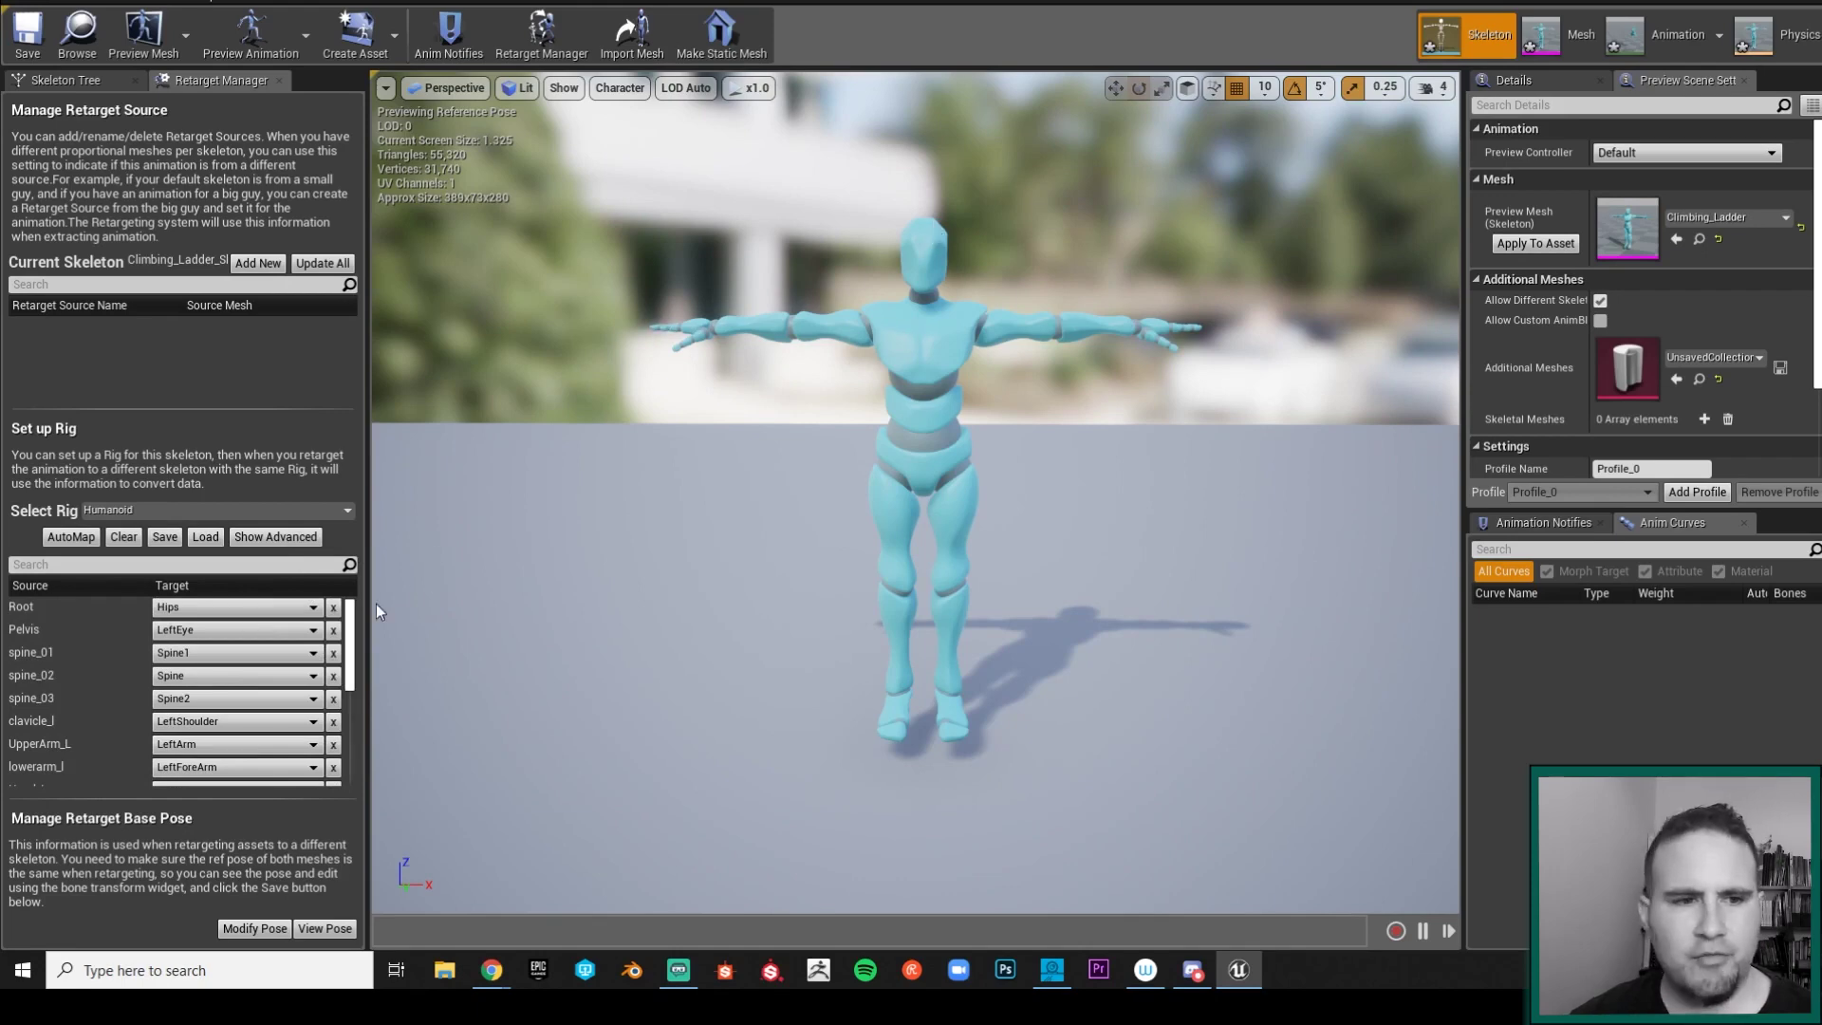
scroll(292, 658, "down", 3)
scroll(297, 653, "up", 3)
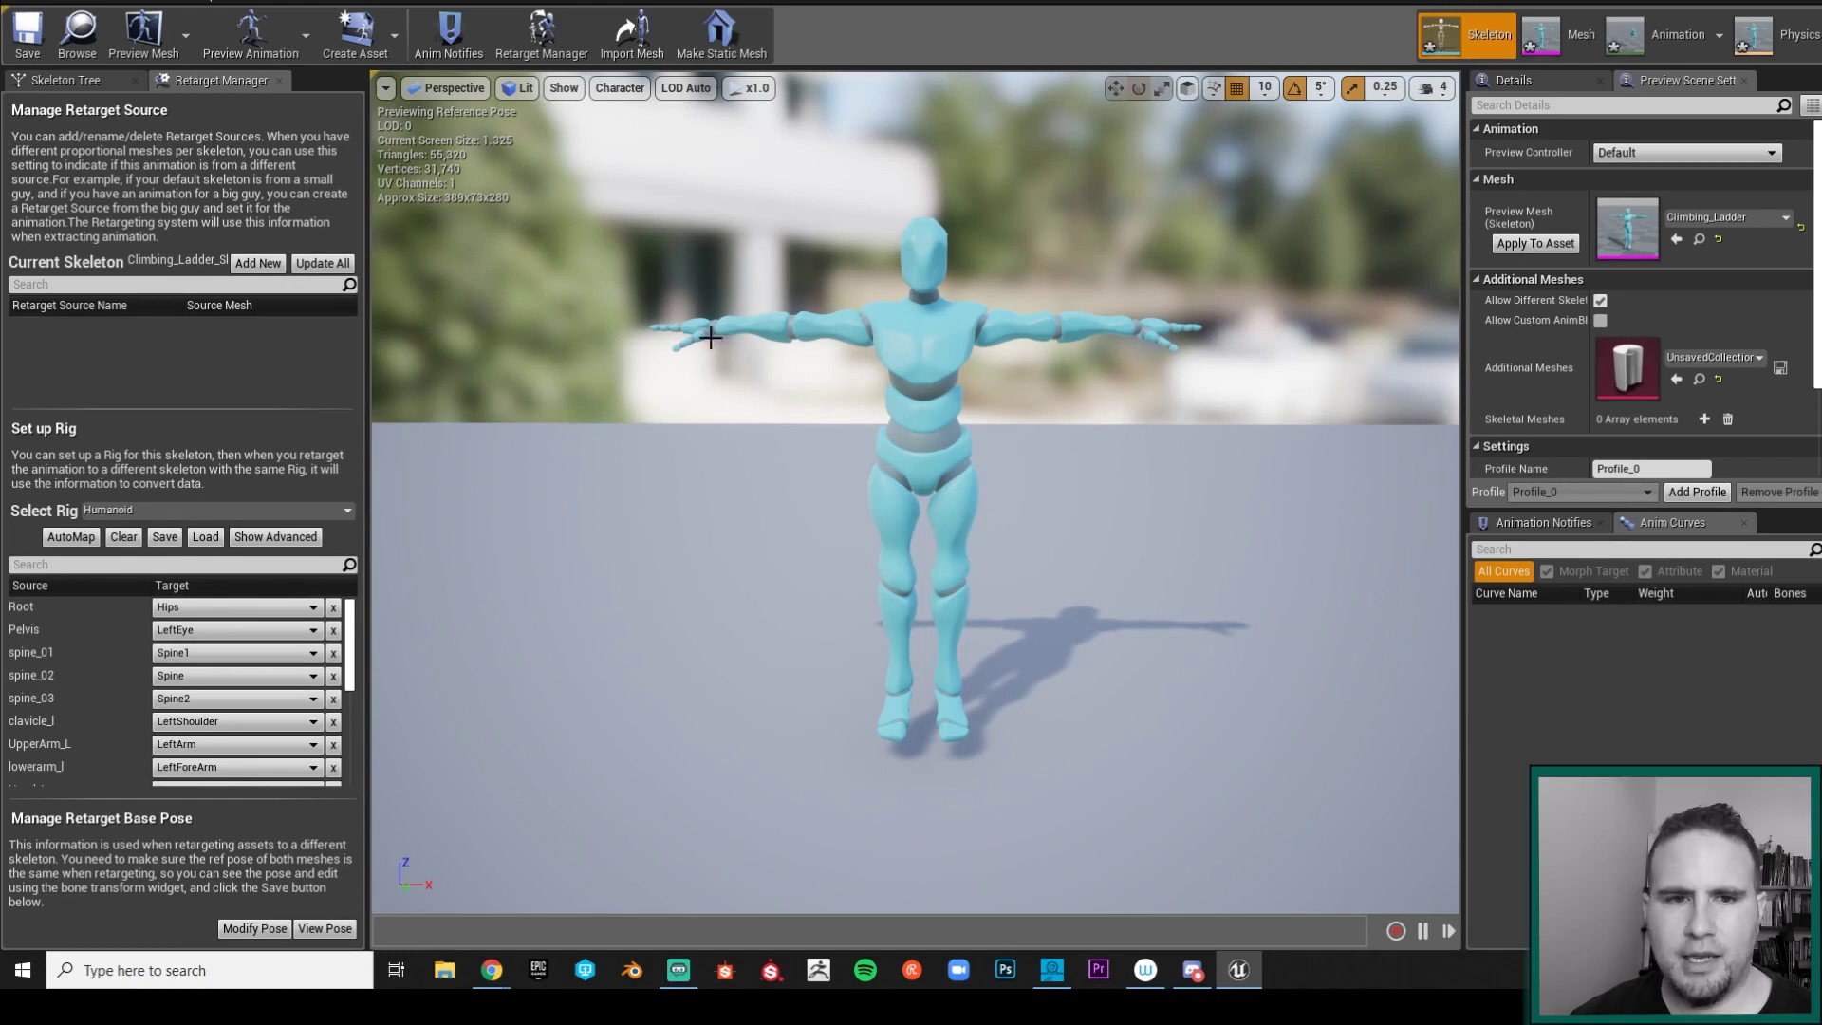
Step: Fly the viewport camera around the blue T-pose mesh, ending on a lower-angle view
right_click_drag(708, 334, 664, 351)
key("w")
right_click_drag(739, 278, 797, 274)
key("s")
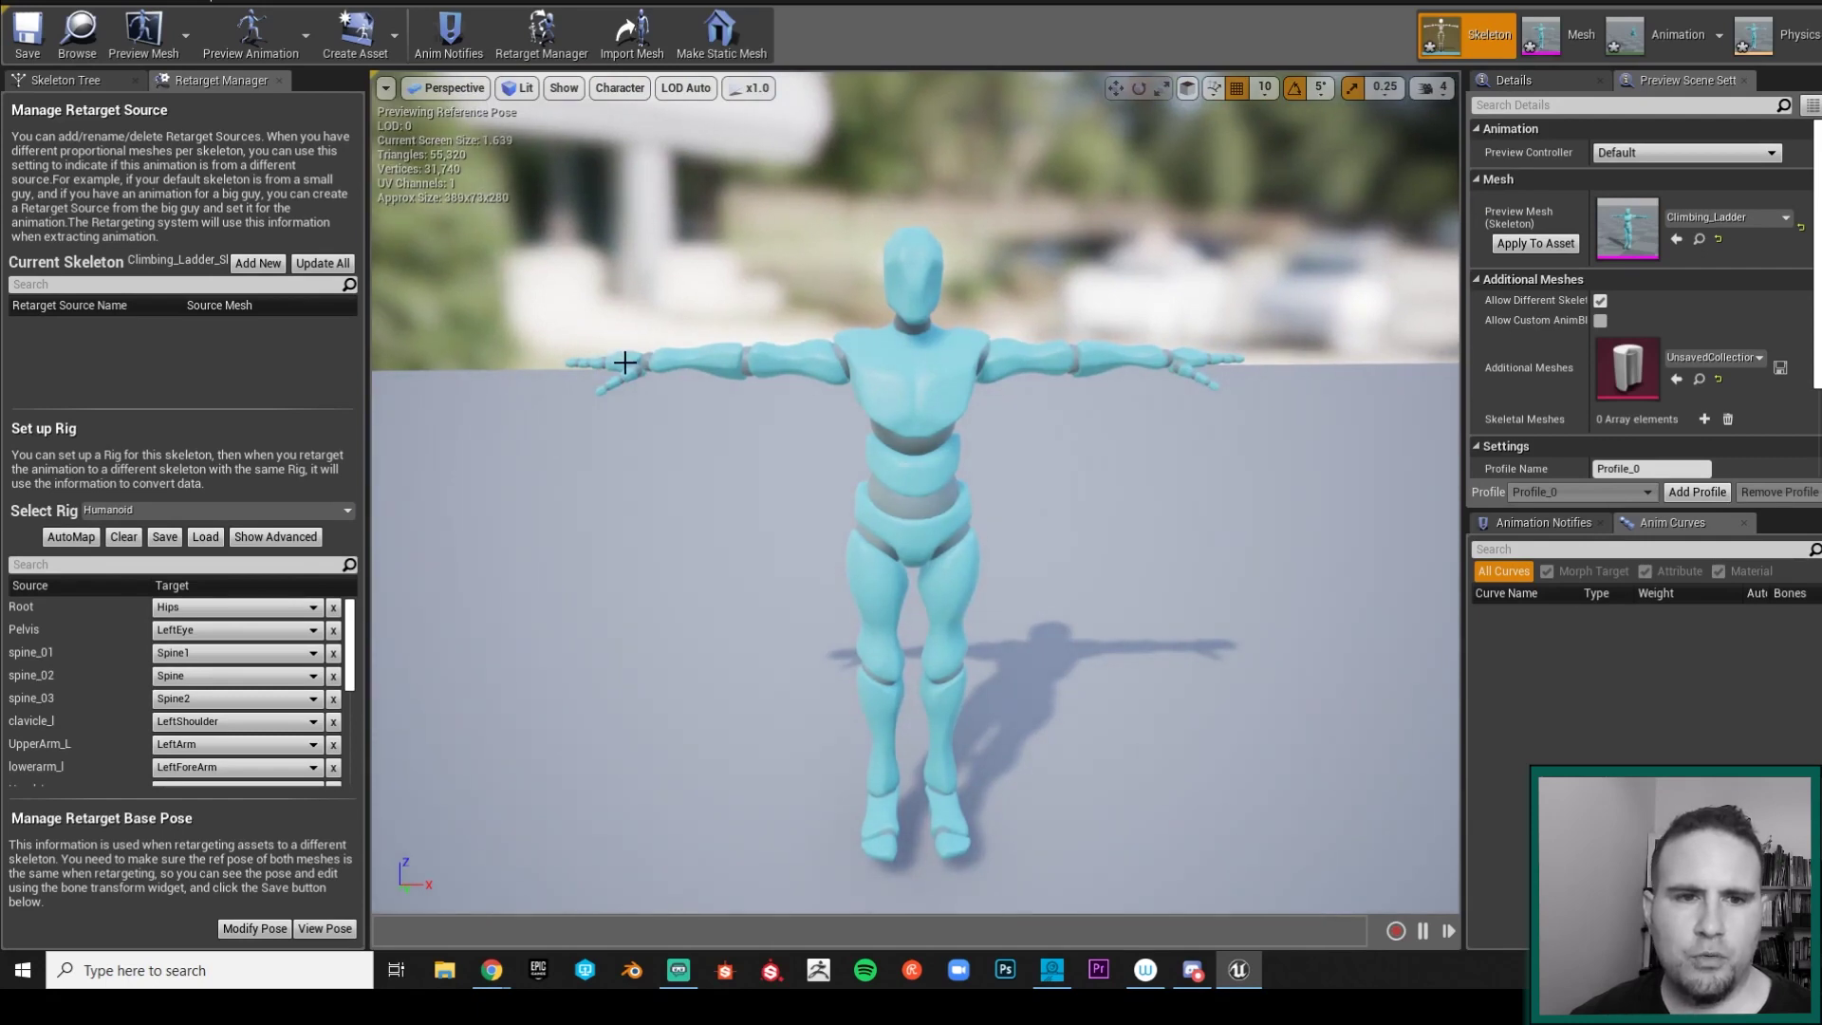
key("w")
mouse_move(1115, 440)
right_mouse_down()
mouse_move(1065, 406)
mouse_move(1129, 399)
mouse_move(1101, 472)
right_mouse_up()
key("s")
key("w")
key("e")
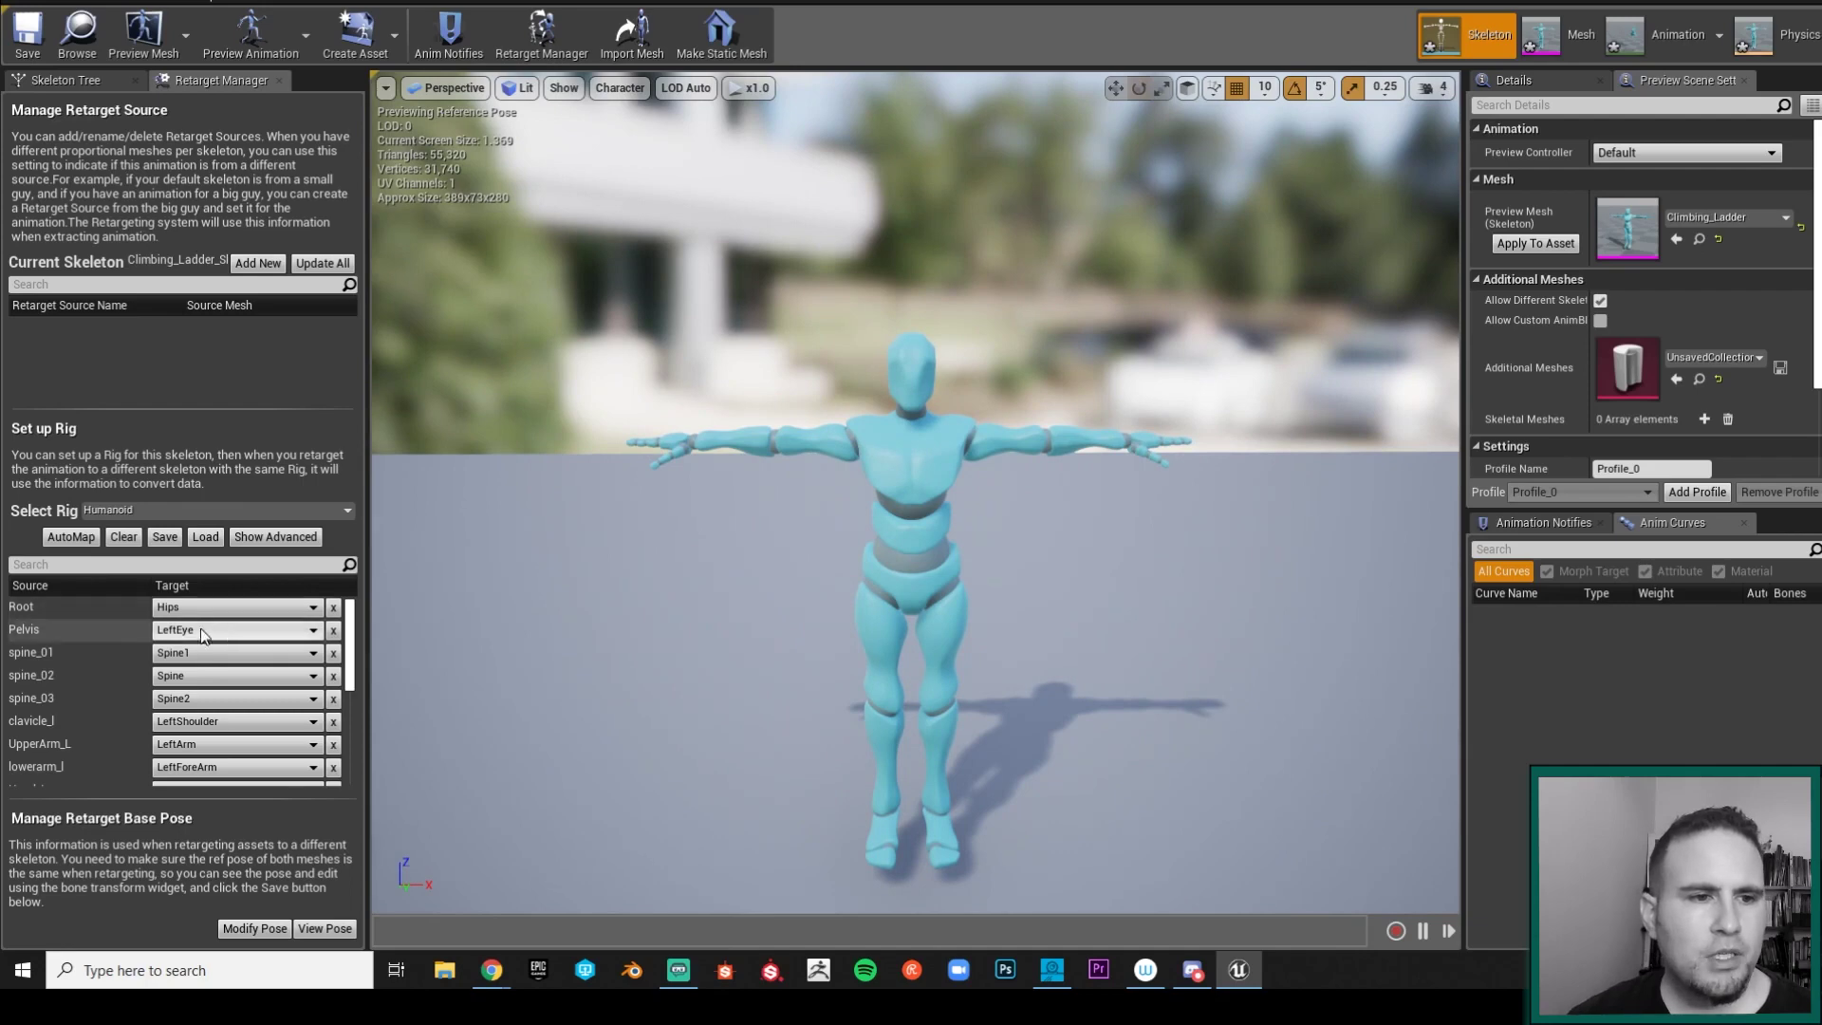
Step: Clear all Humanoid rig bone target mappings and scroll the list to check
scroll(311, 650, "down", 3)
scroll(310, 650, "up", 3)
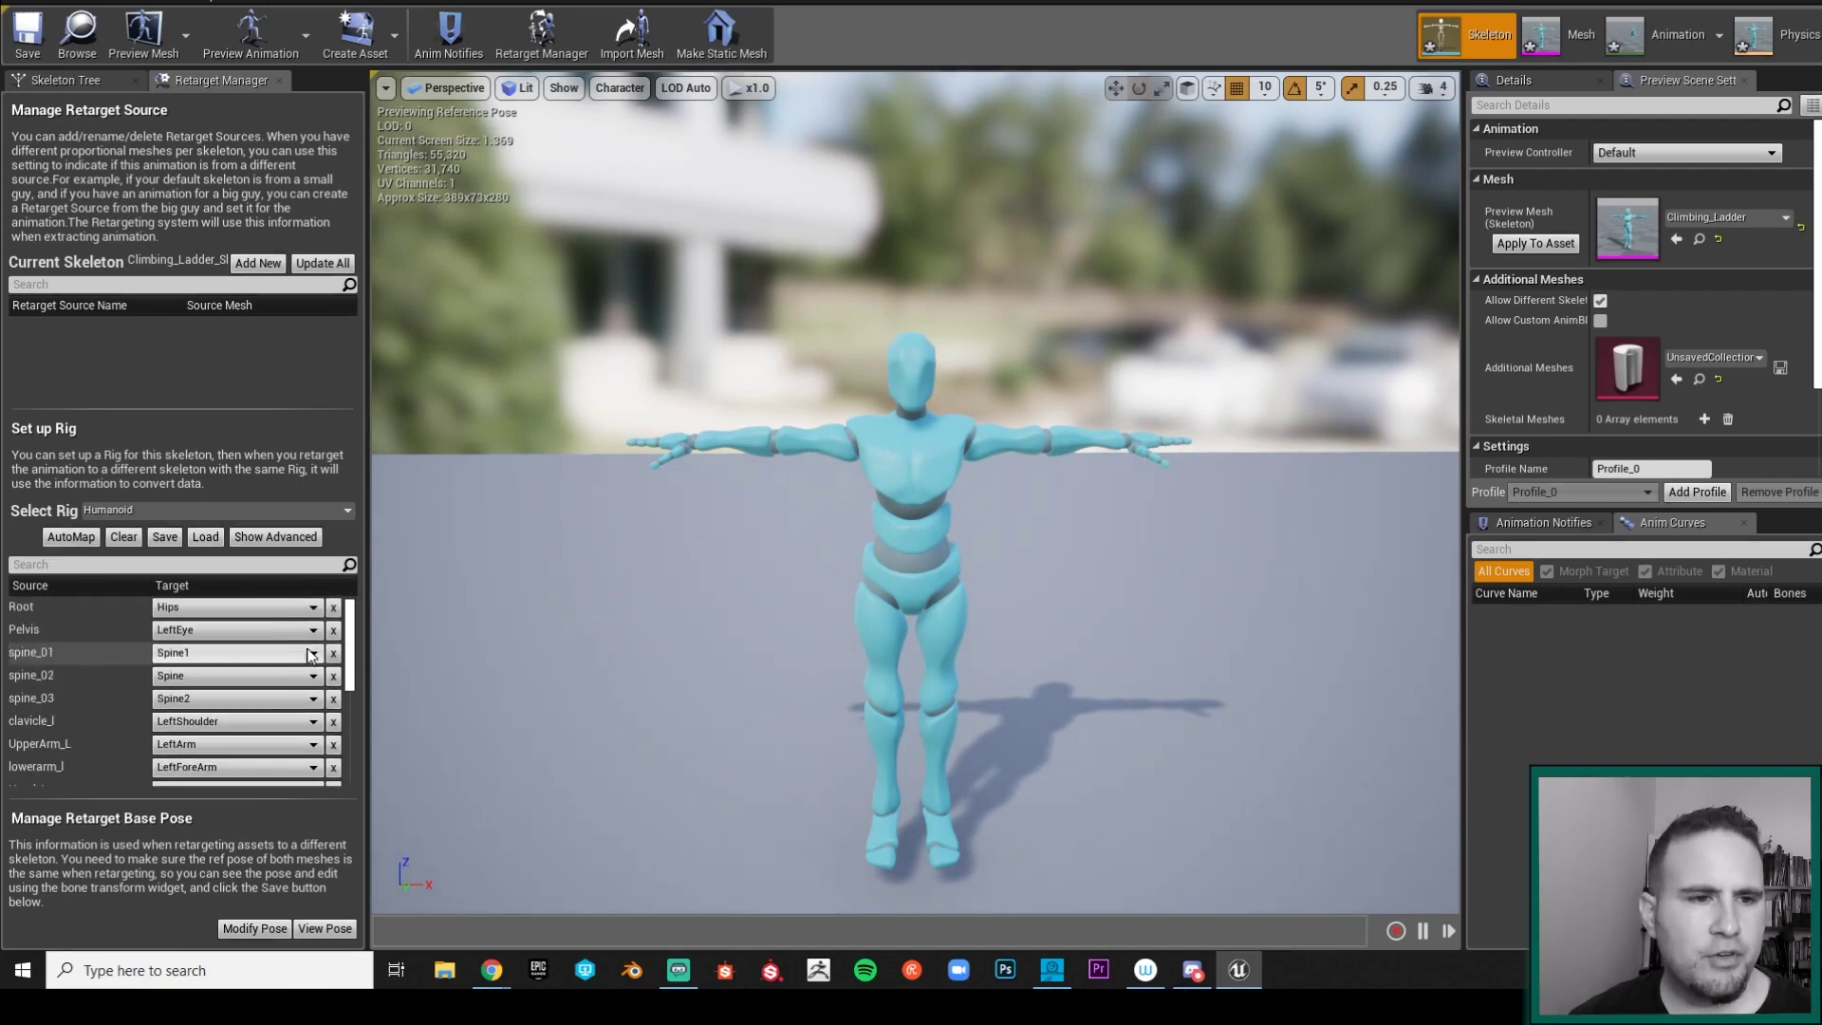
left_click(123, 537)
scroll(221, 684, "down", 3)
scroll(228, 707, "up", 4)
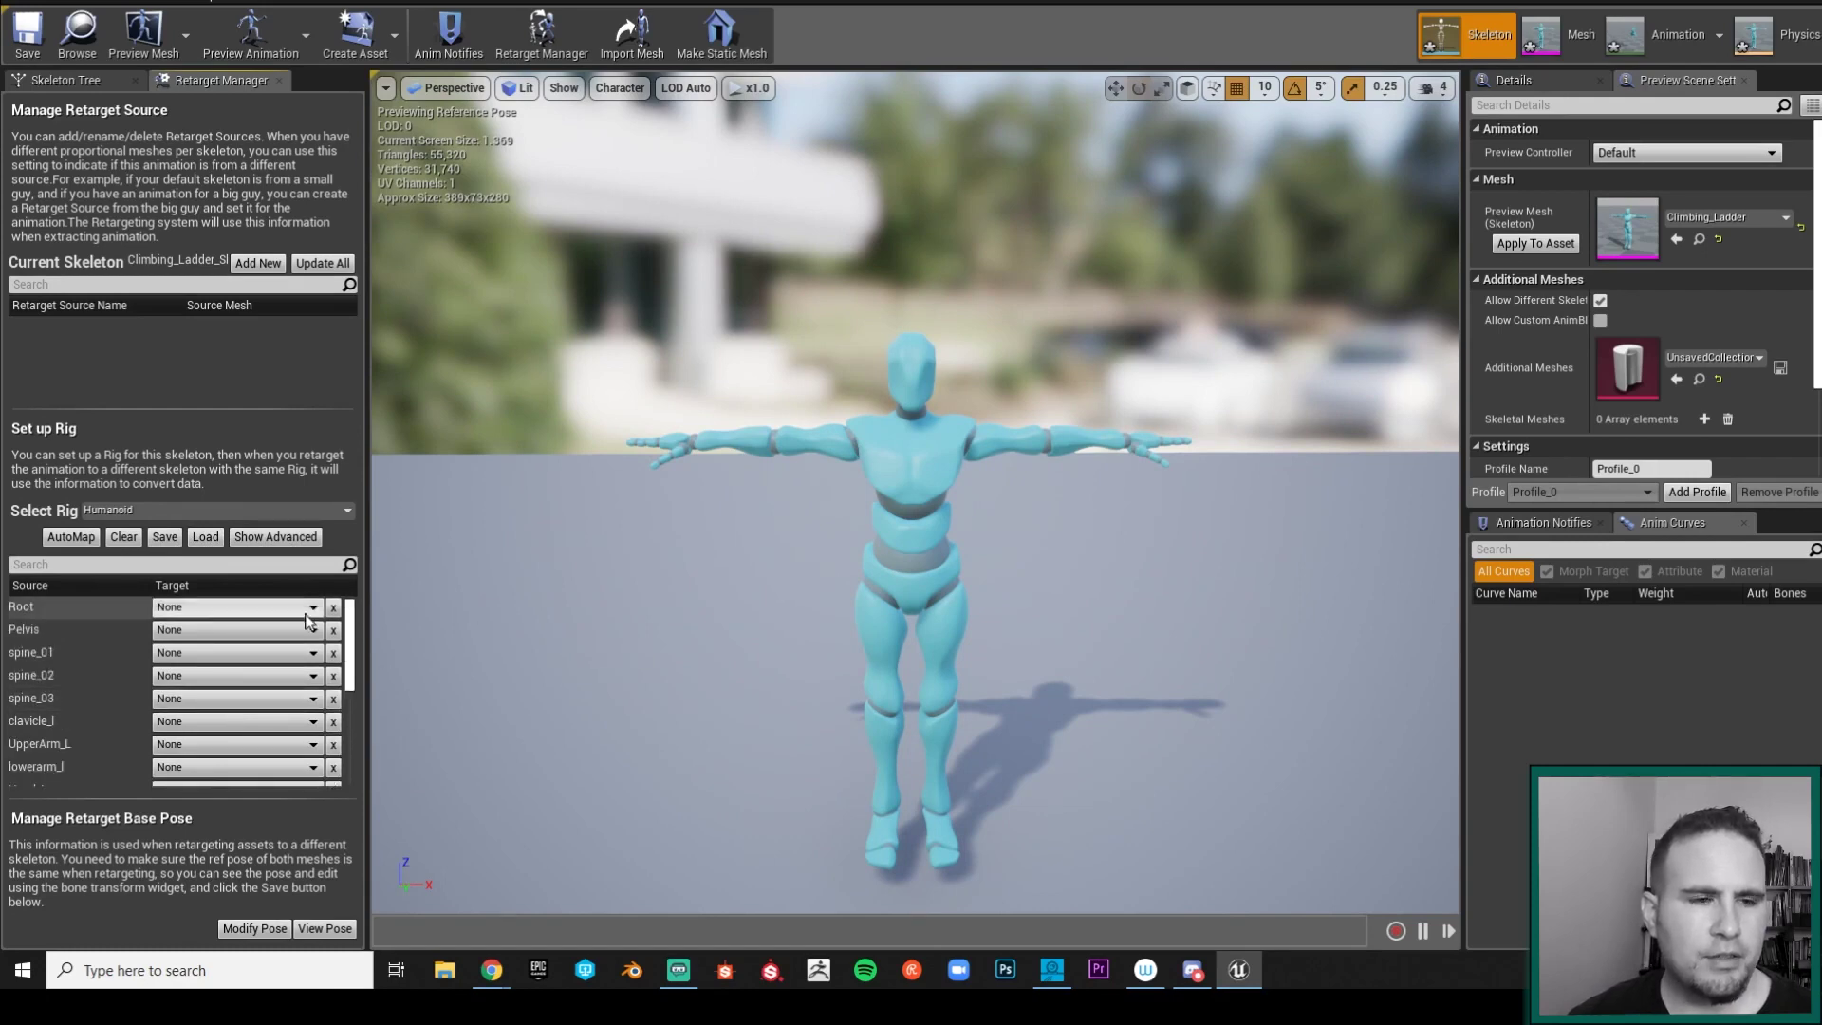
Step: Show the advanced finger and twist bones, auto-map them, and review the advanced list
left_click(276, 537)
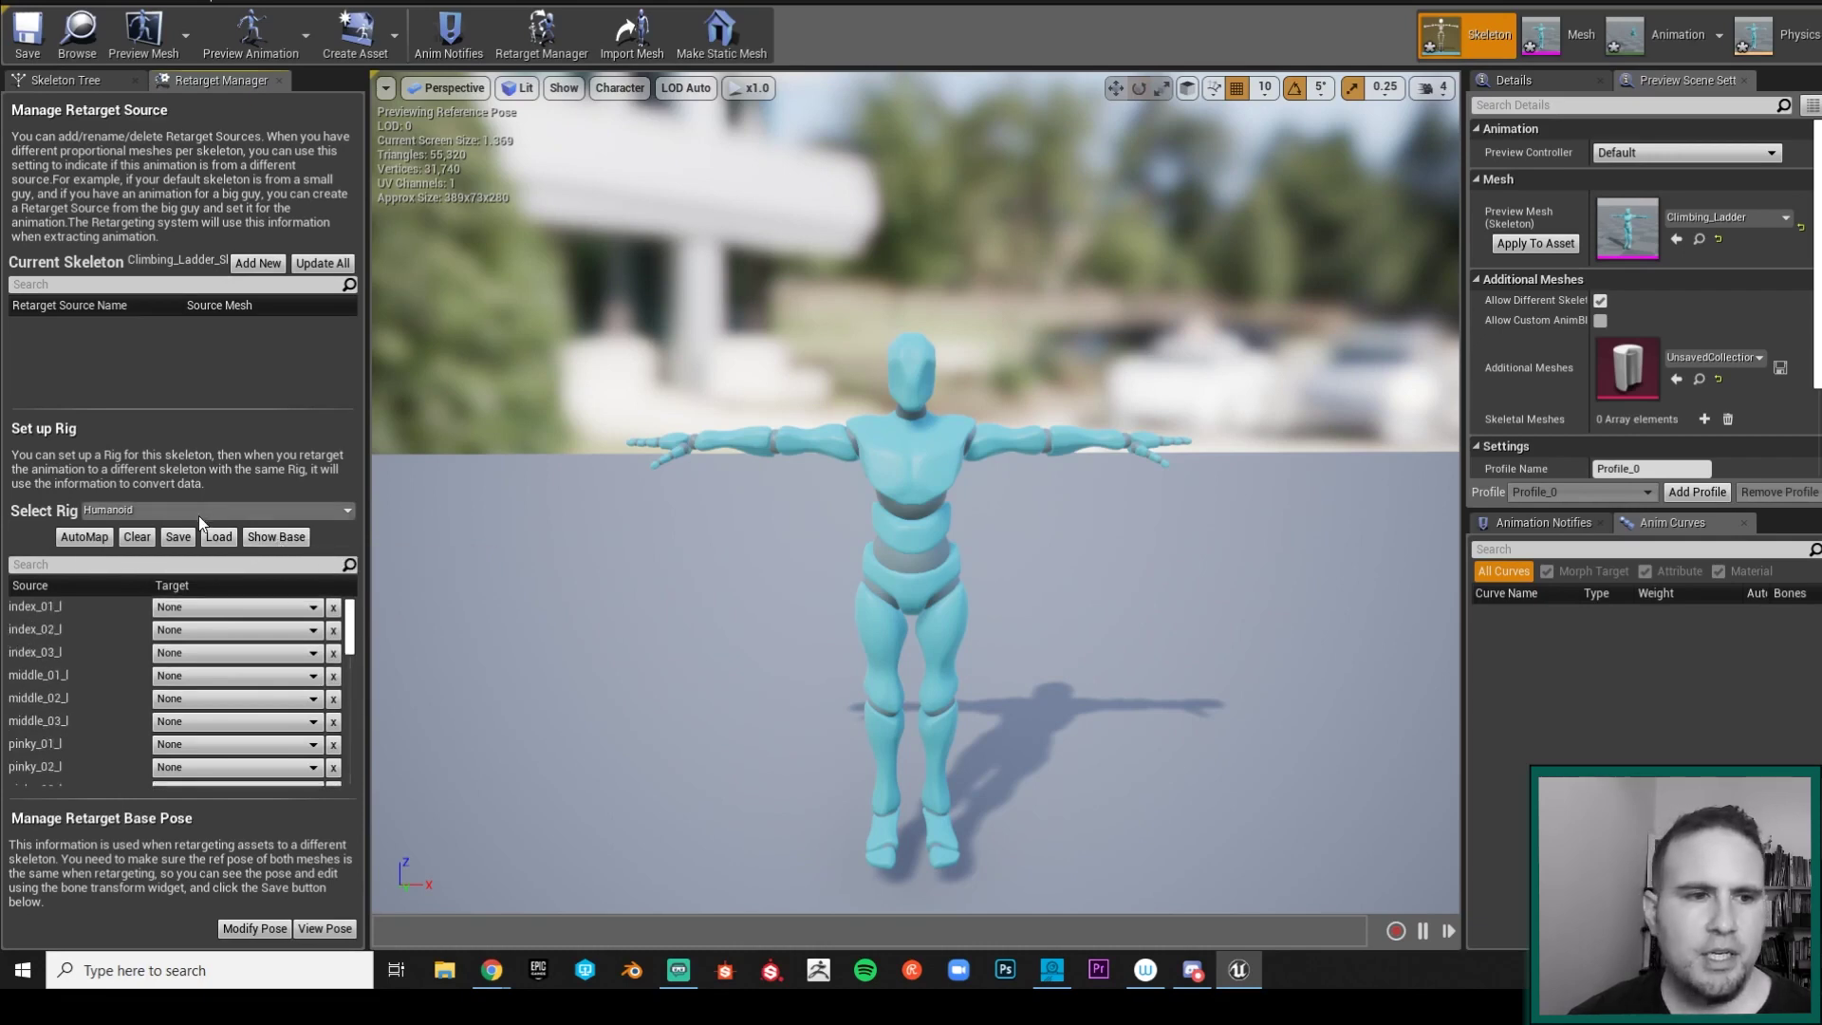
left_click(87, 537)
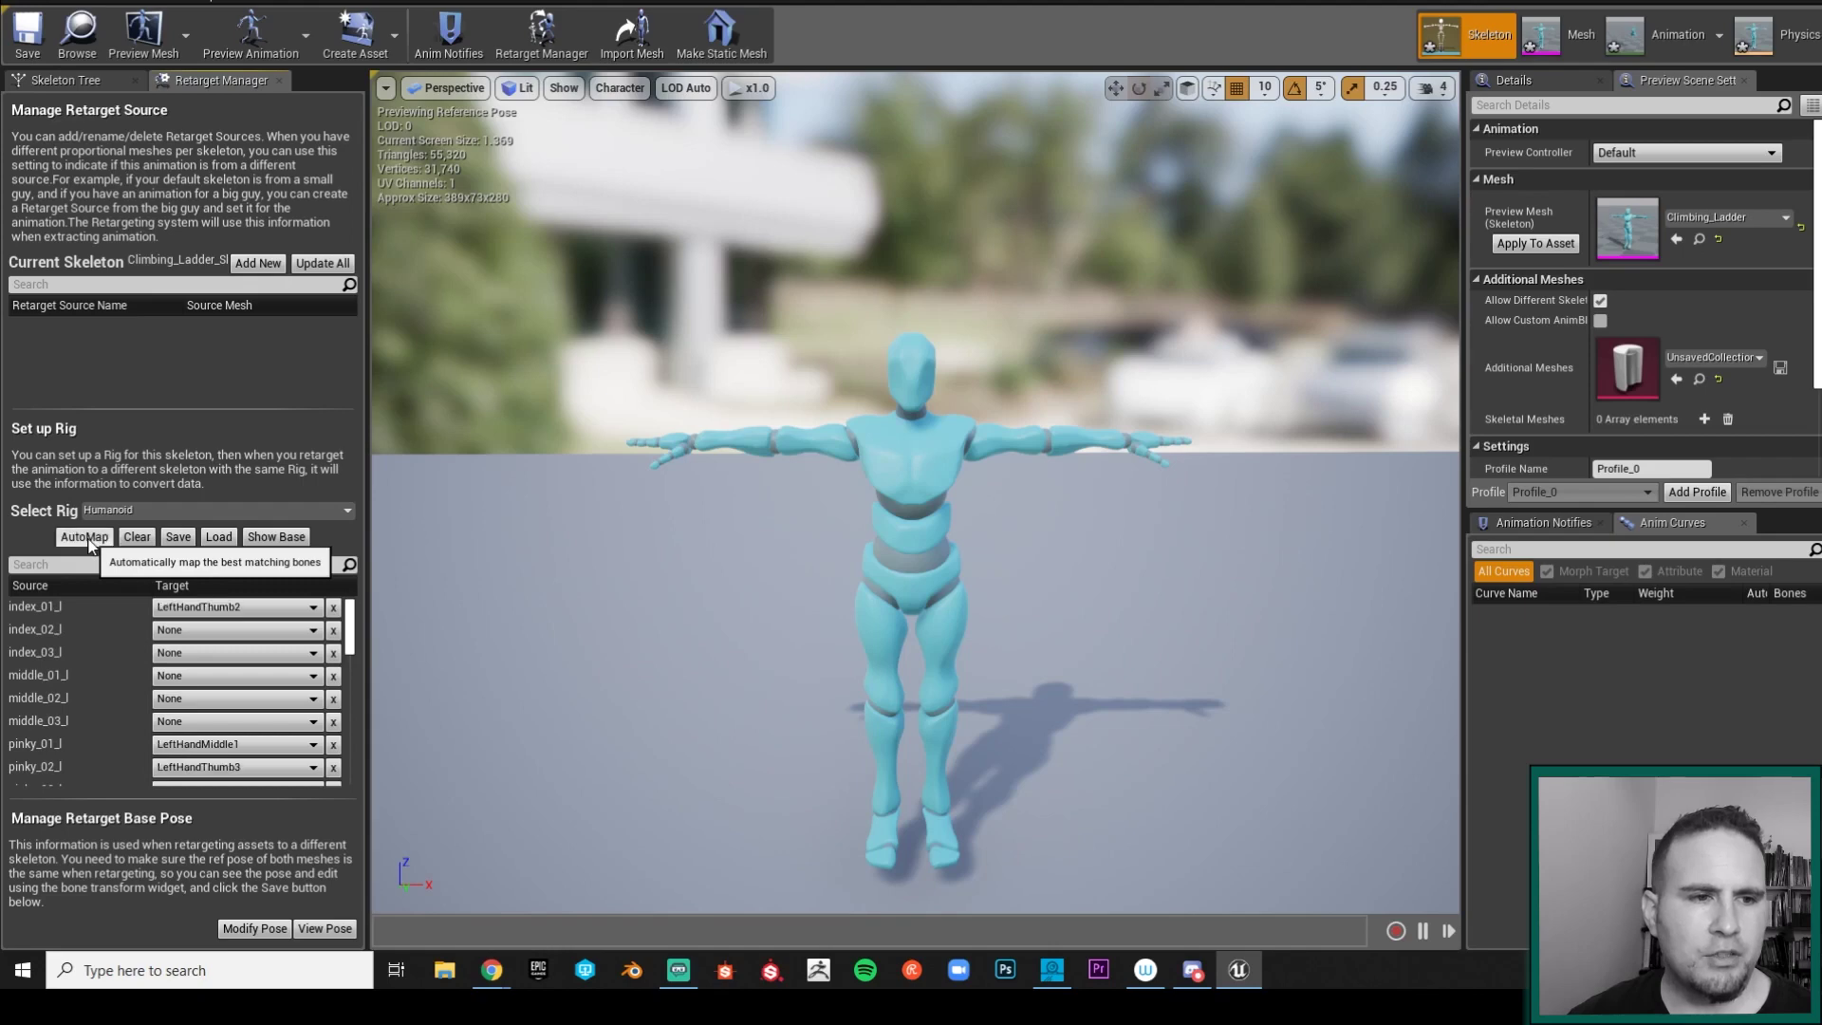
left_click(293, 542)
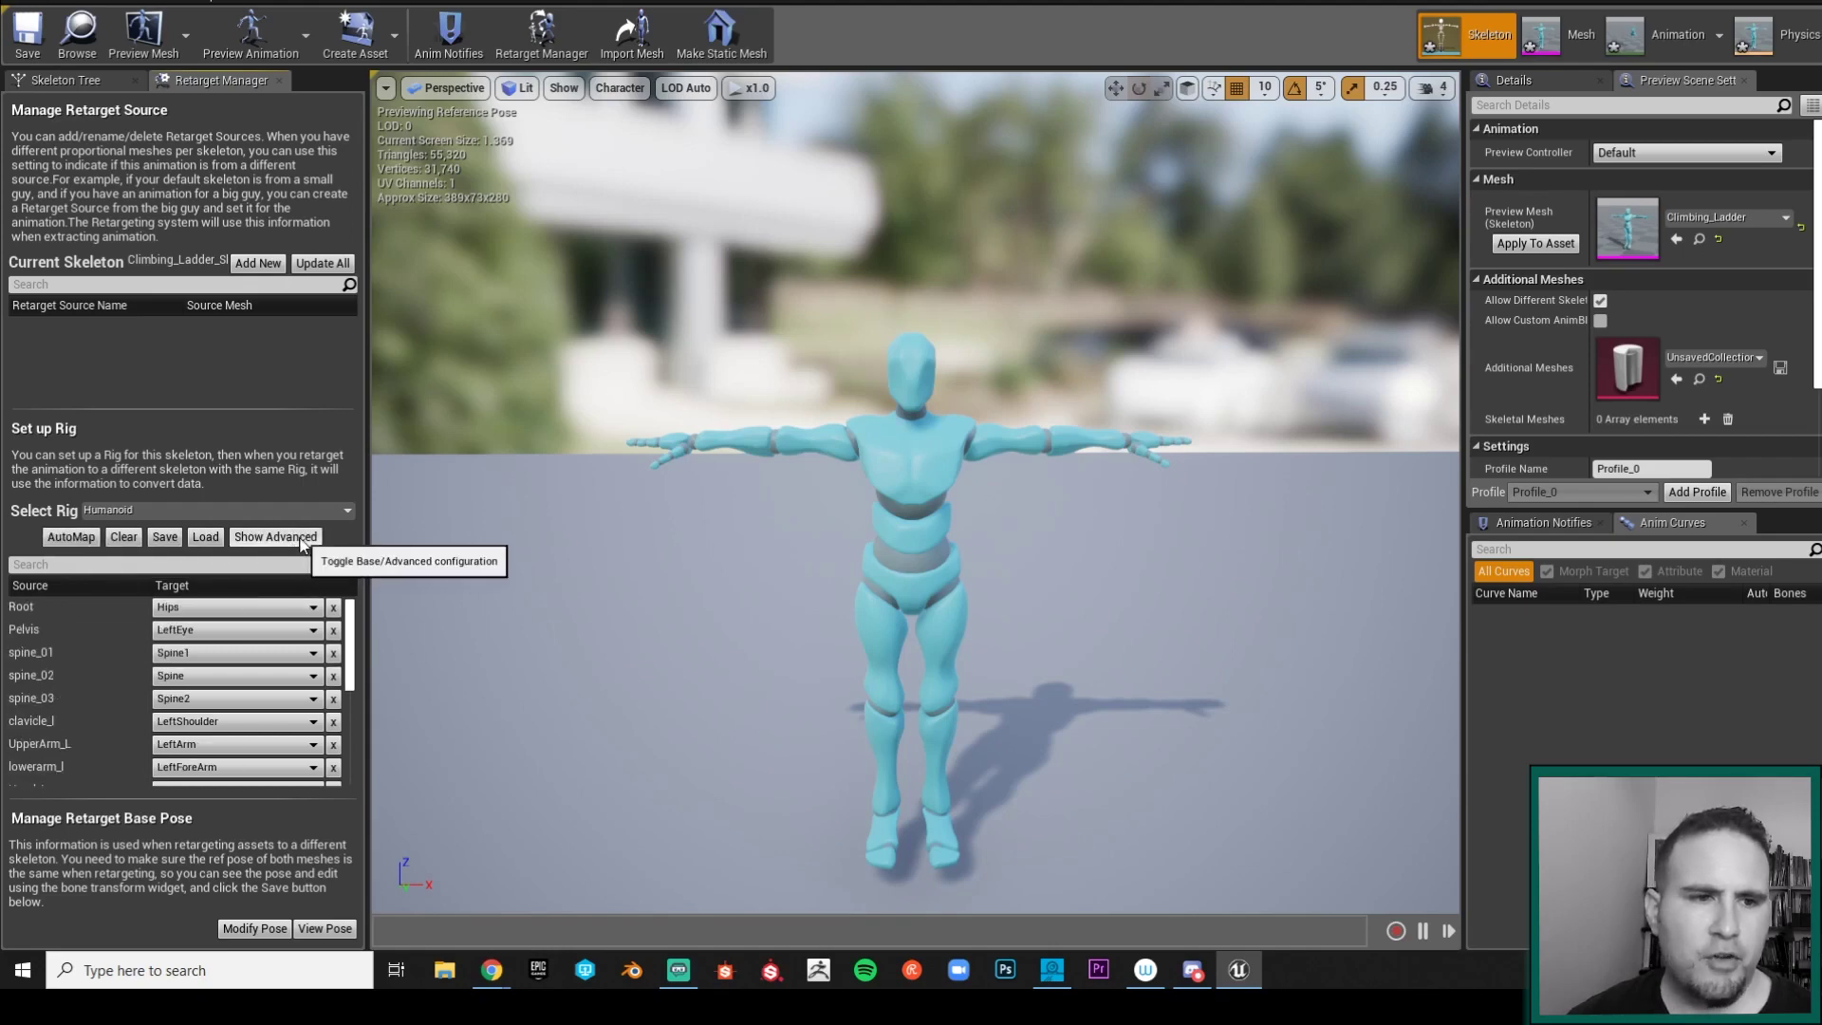
left_click(293, 542)
scroll(293, 665, "down", 5)
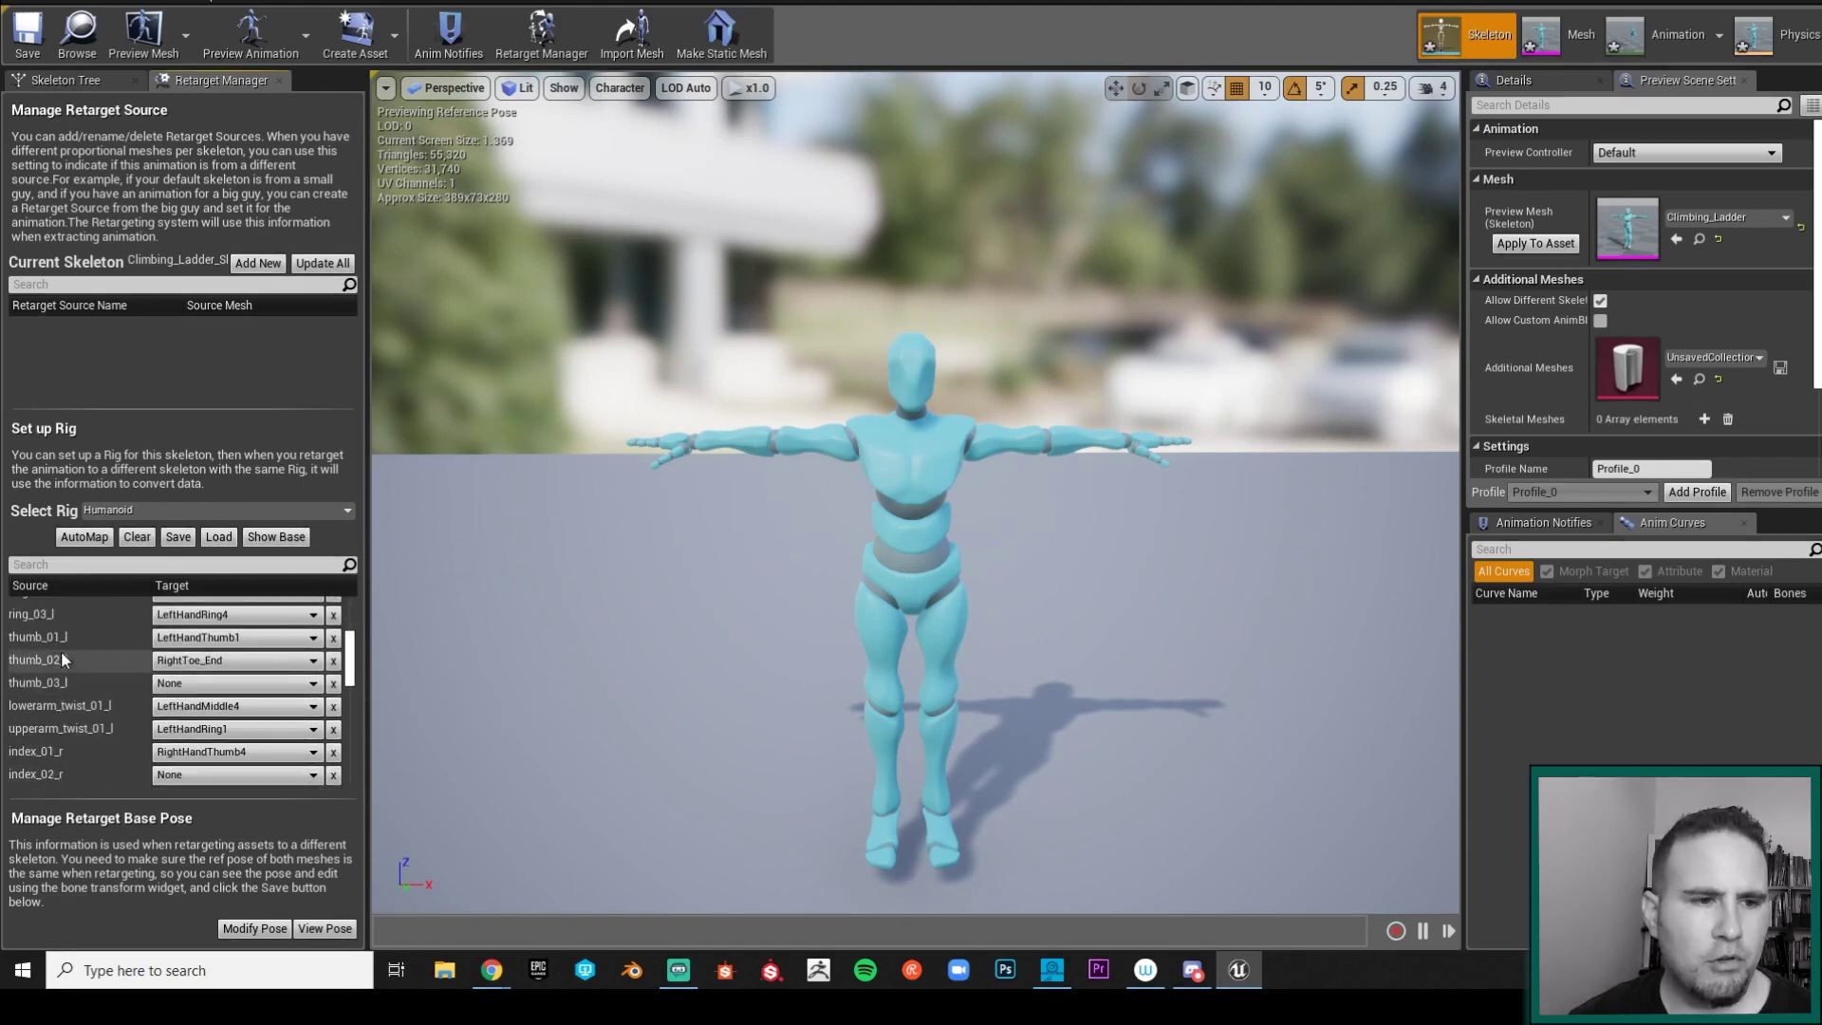
scroll(57, 693, "up", 3)
scroll(61, 705, "down", 6)
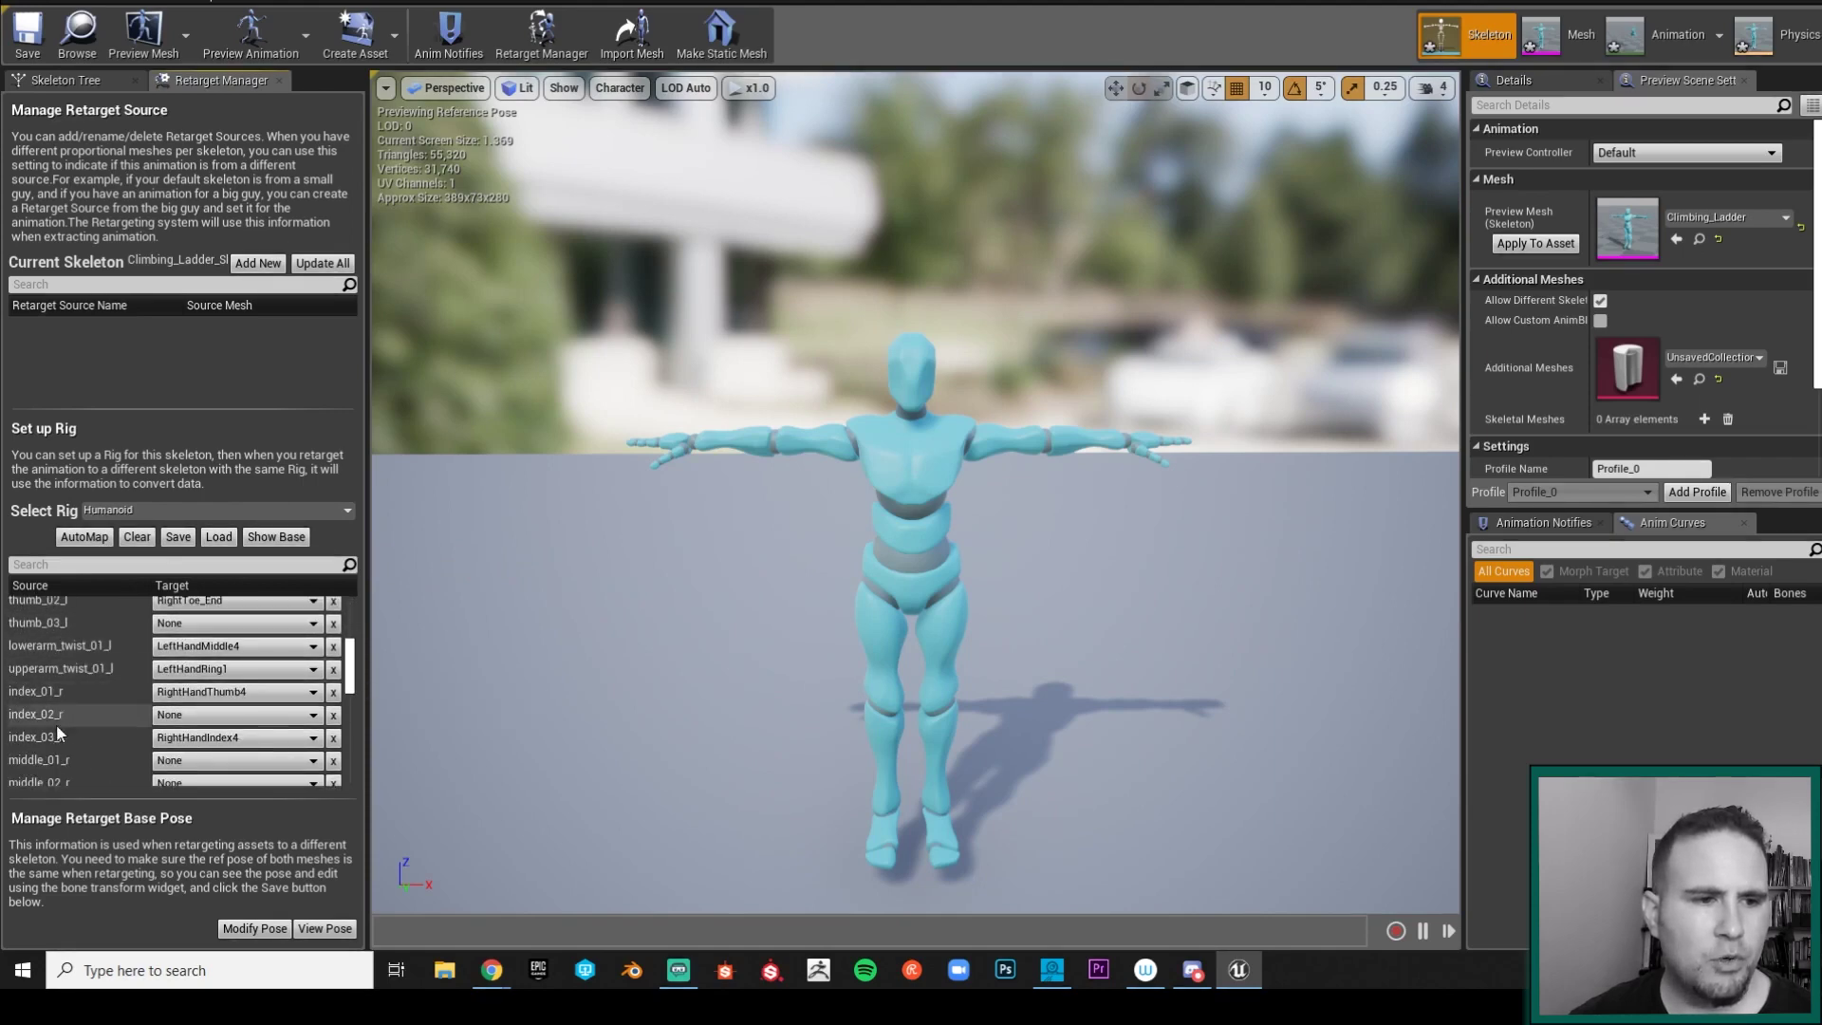
scroll(73, 738, "down", 2)
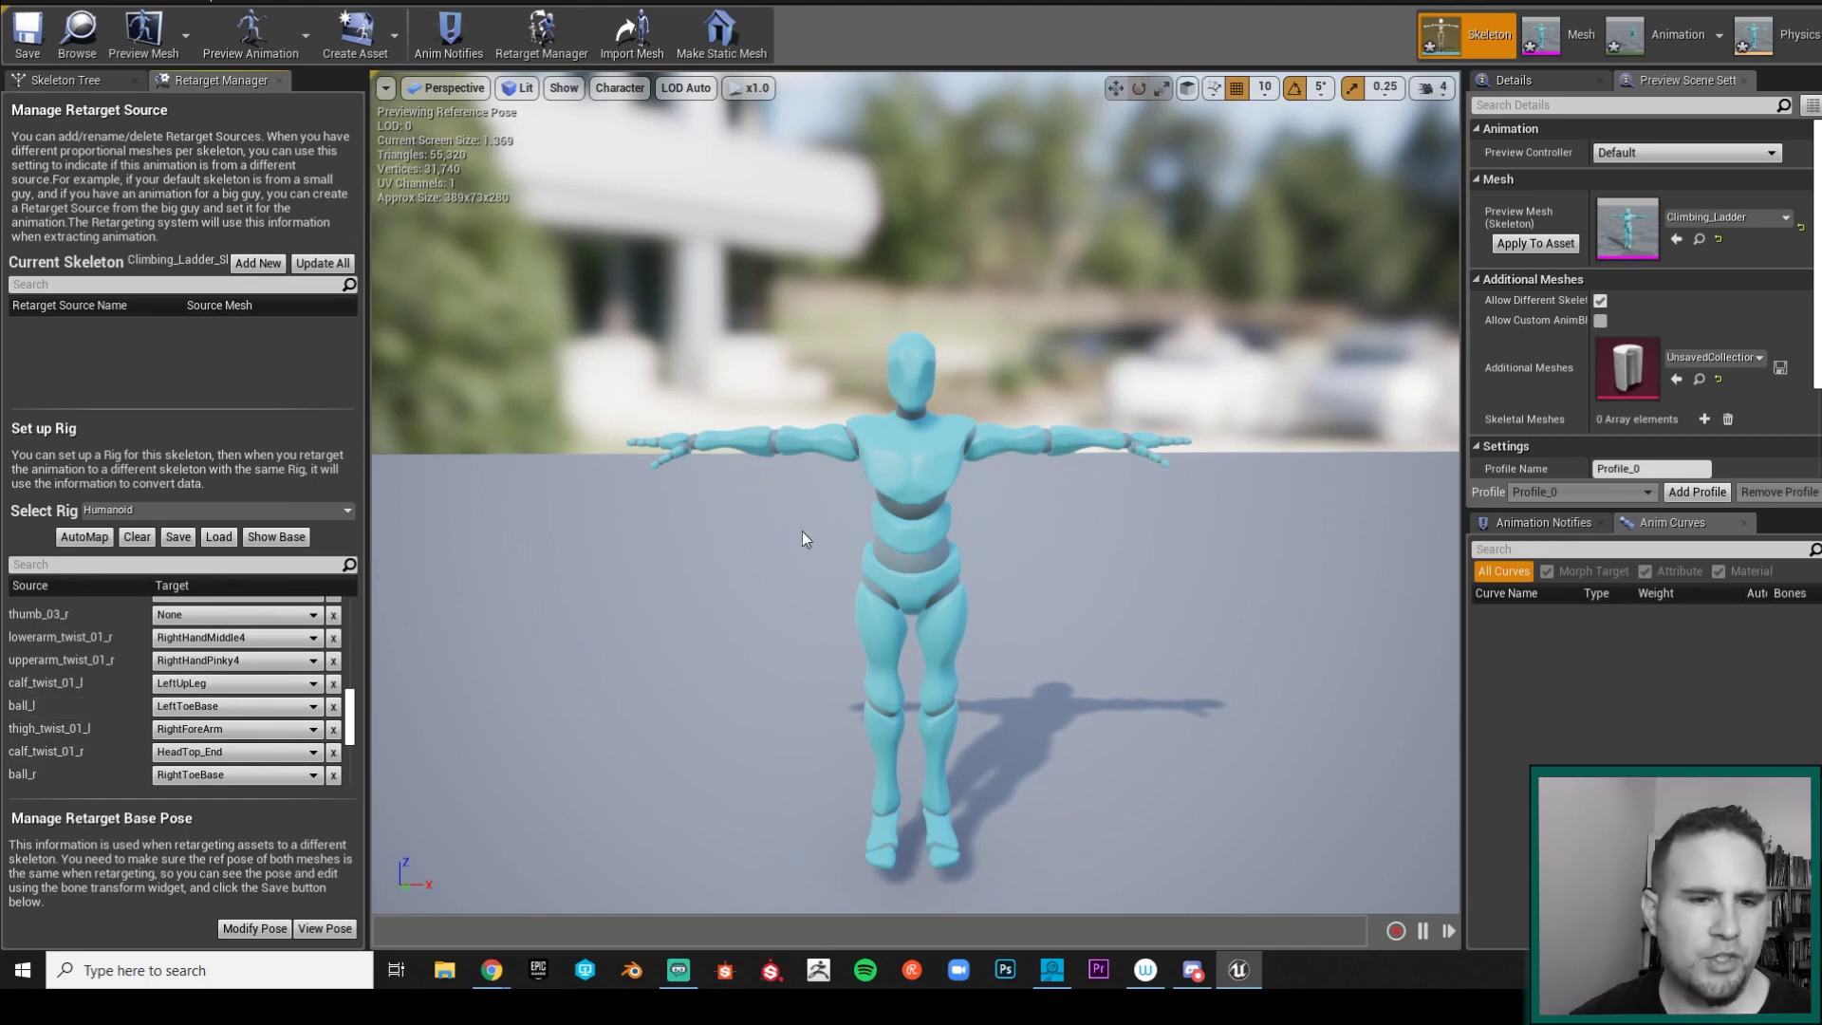
scroll(204, 679, "down", 2)
scroll(76, 715, "up", 1)
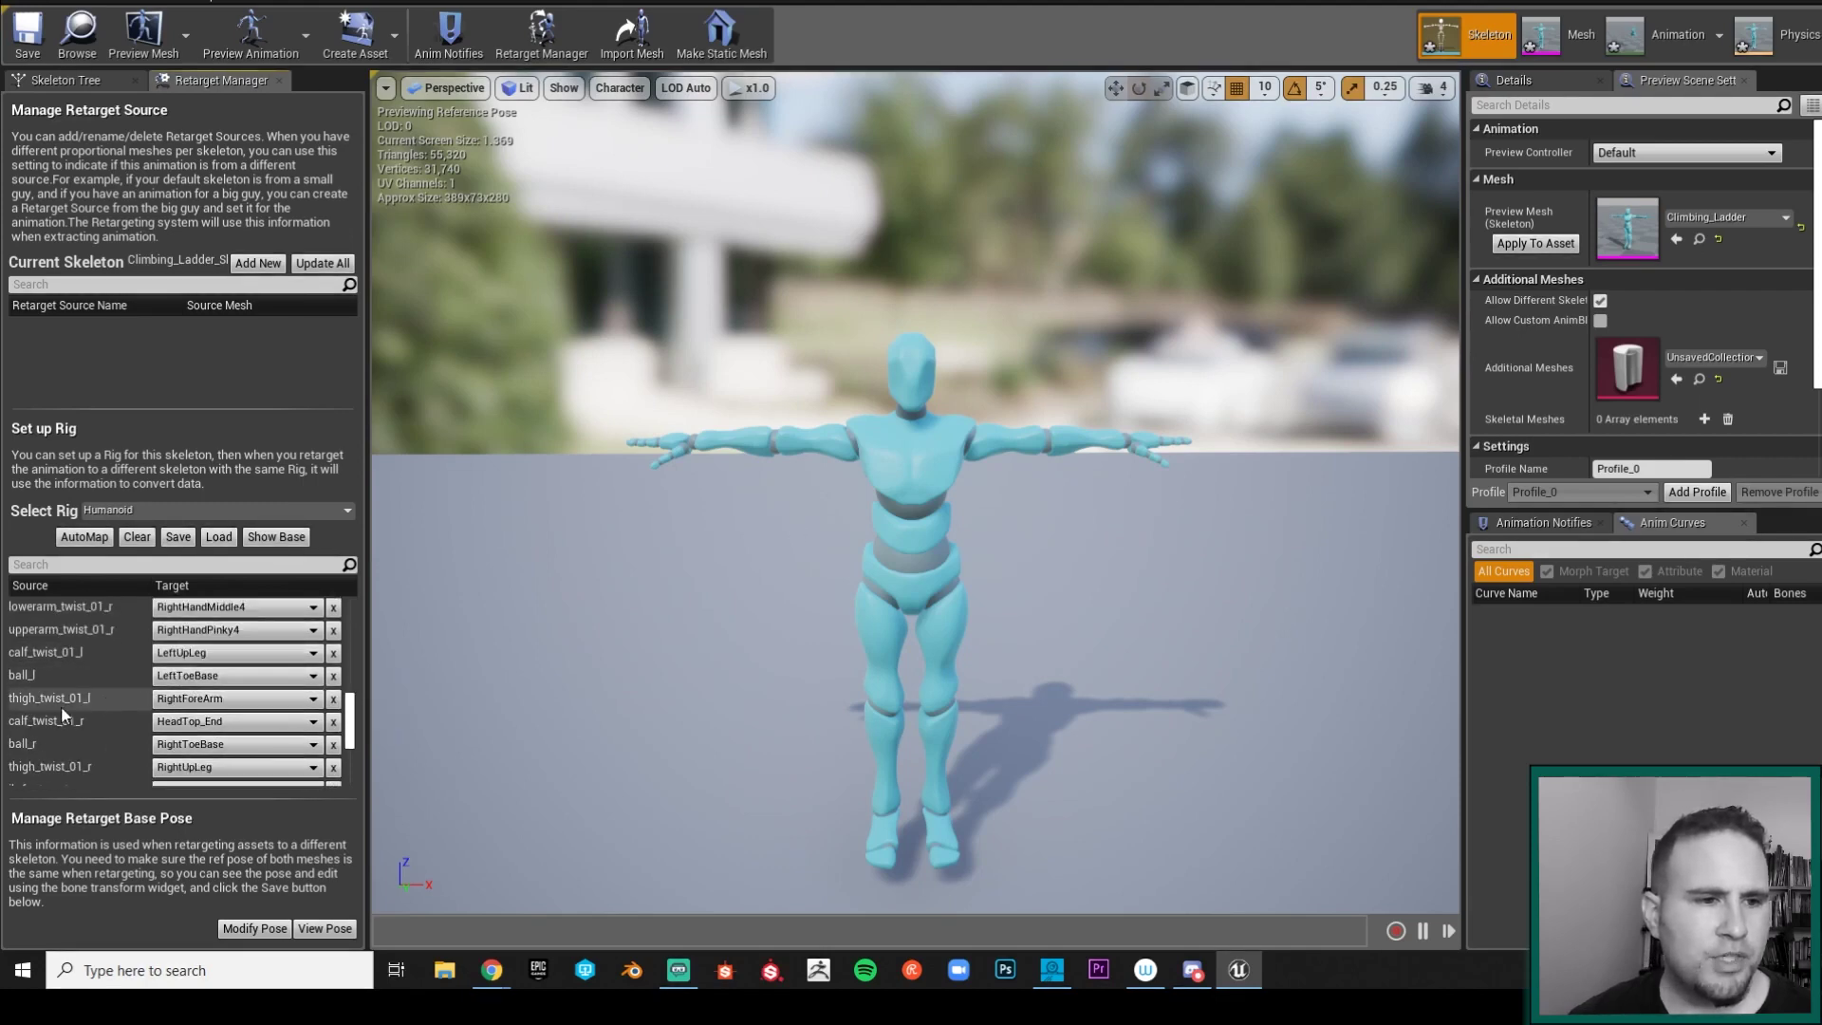
scroll(66, 699, "up", 1)
scroll(69, 704, "down", 1)
scroll(77, 712, "down", 3)
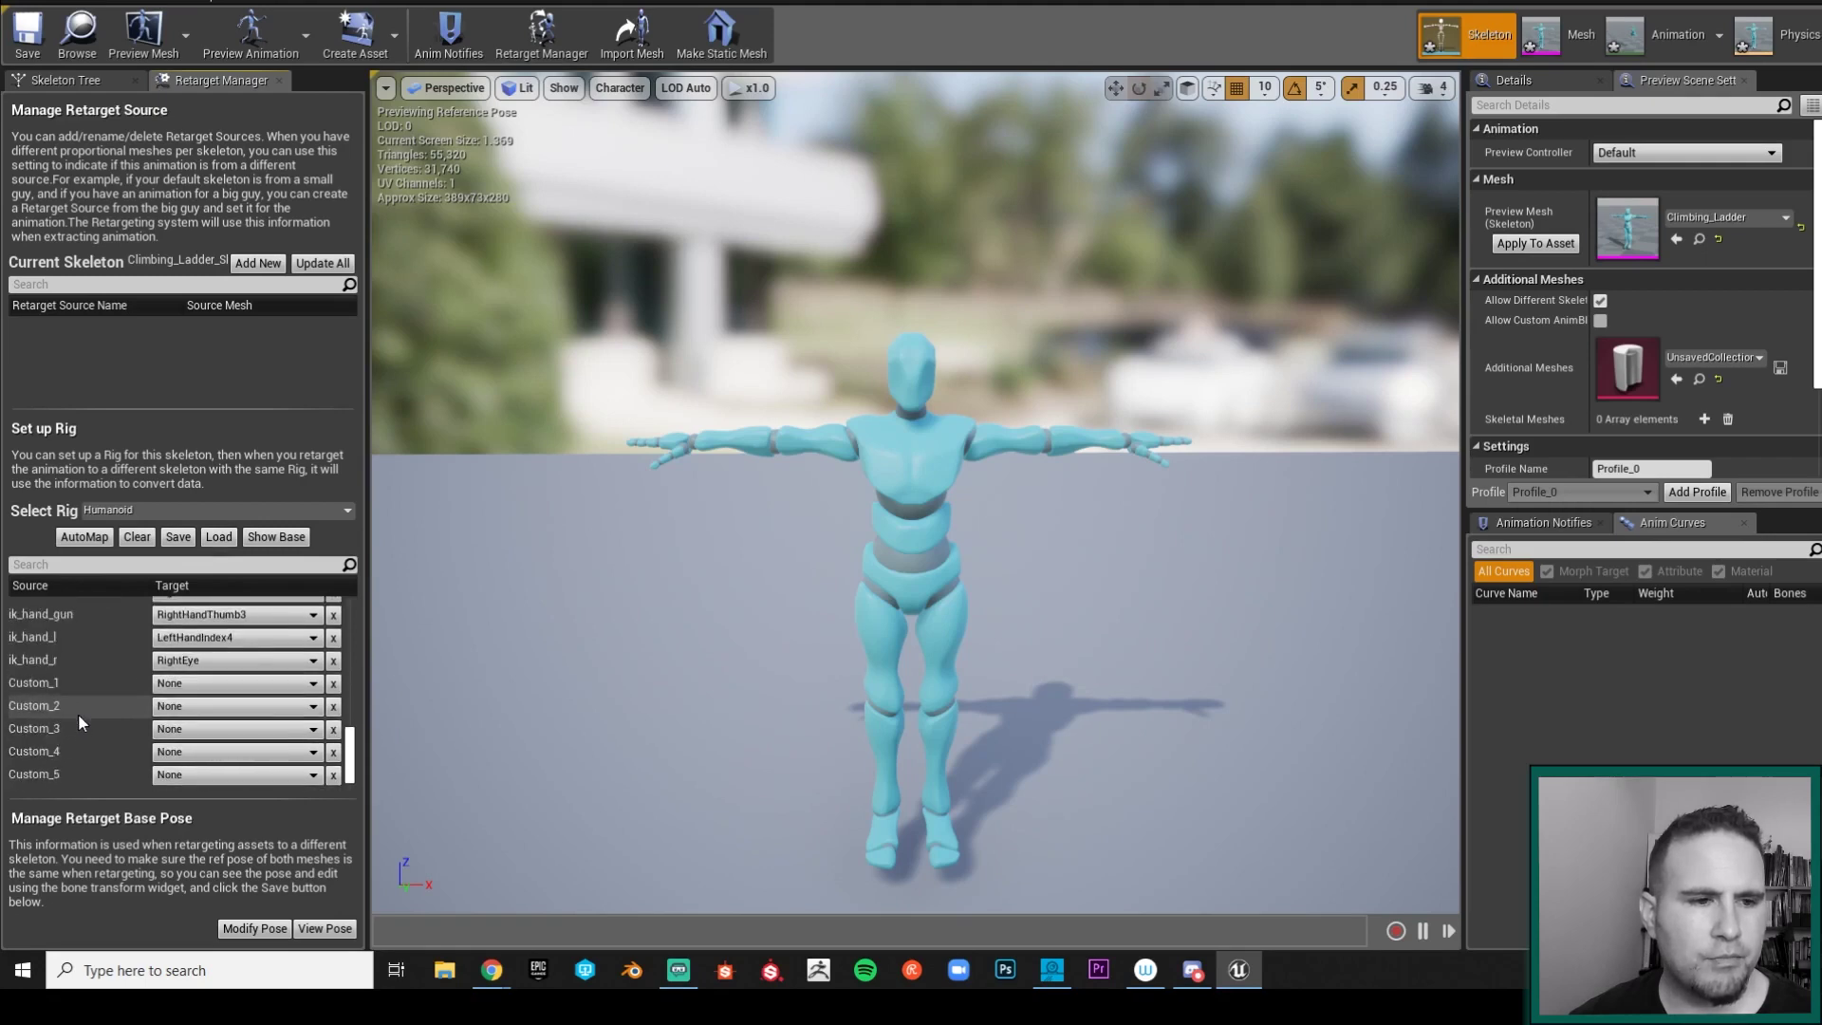
scroll(82, 710, "up", 5)
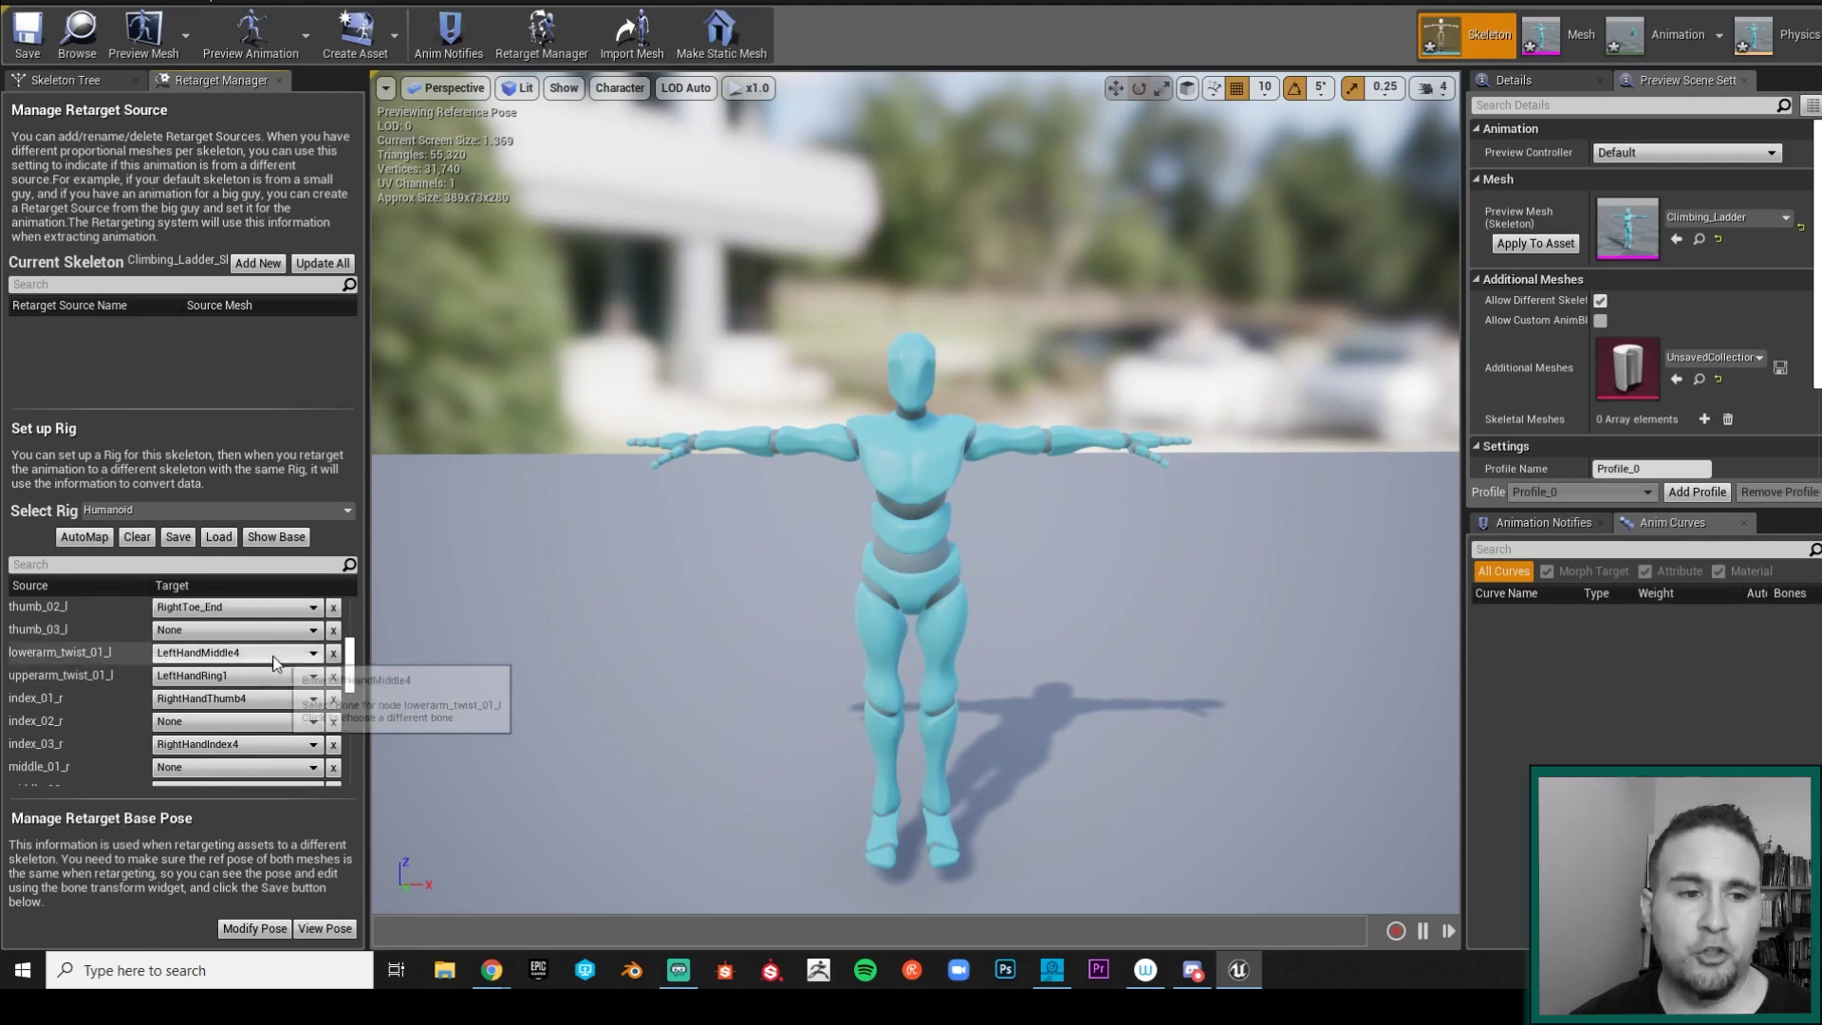
Step: Clear the mappings again so every bone target reads None
left_click(137, 537)
scroll(249, 741, "up", 5)
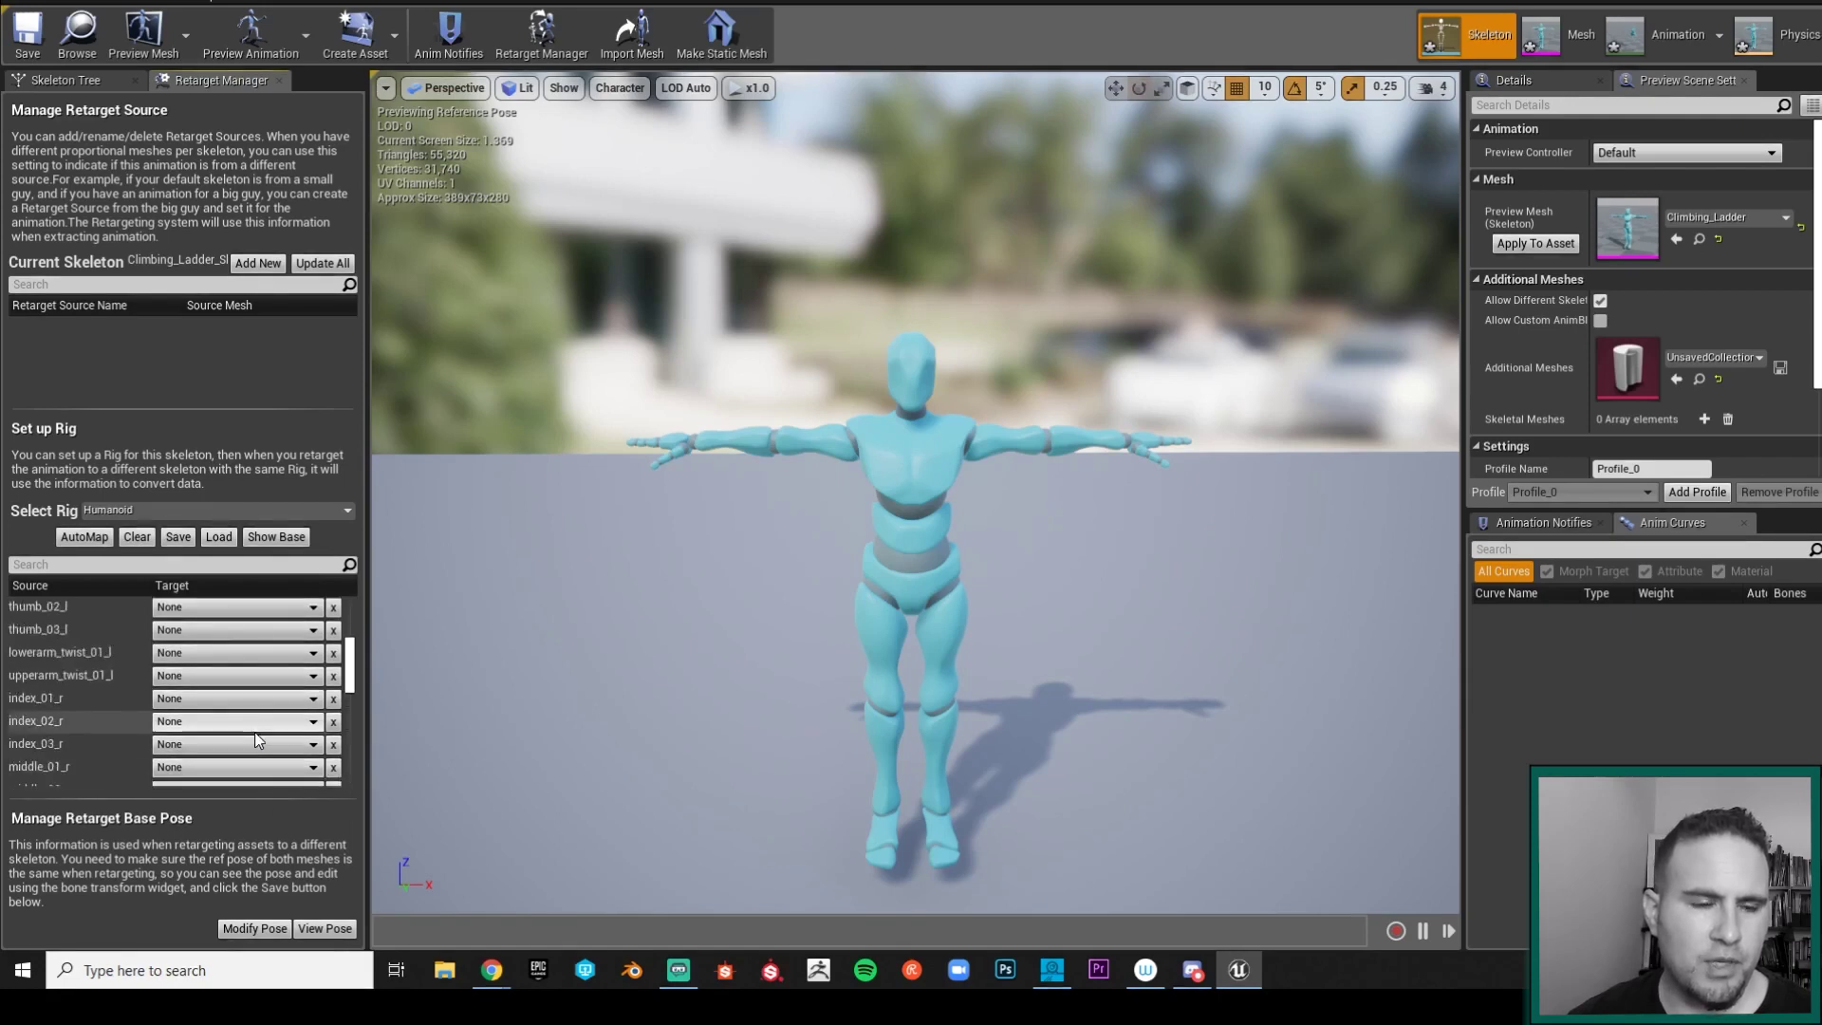
scroll(262, 738, "up", 2)
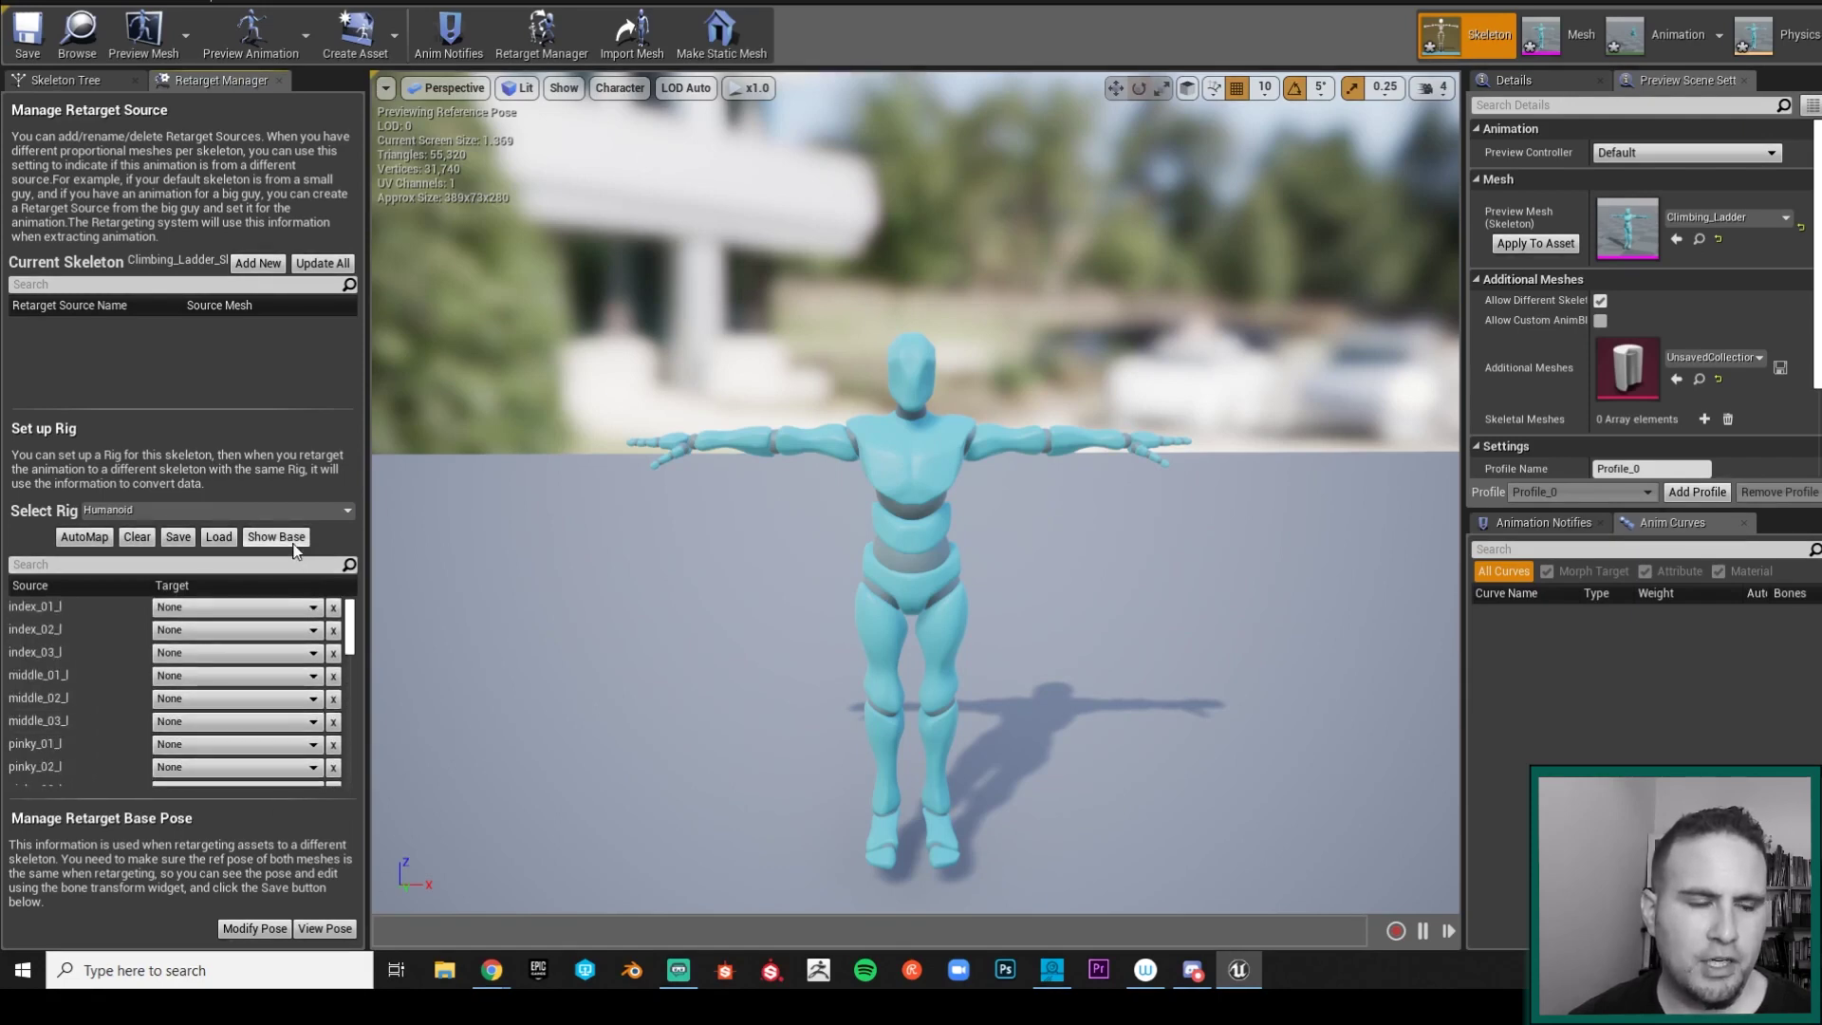
Step: Auto-map the rig bones and review the base bone list
left_click(84, 537)
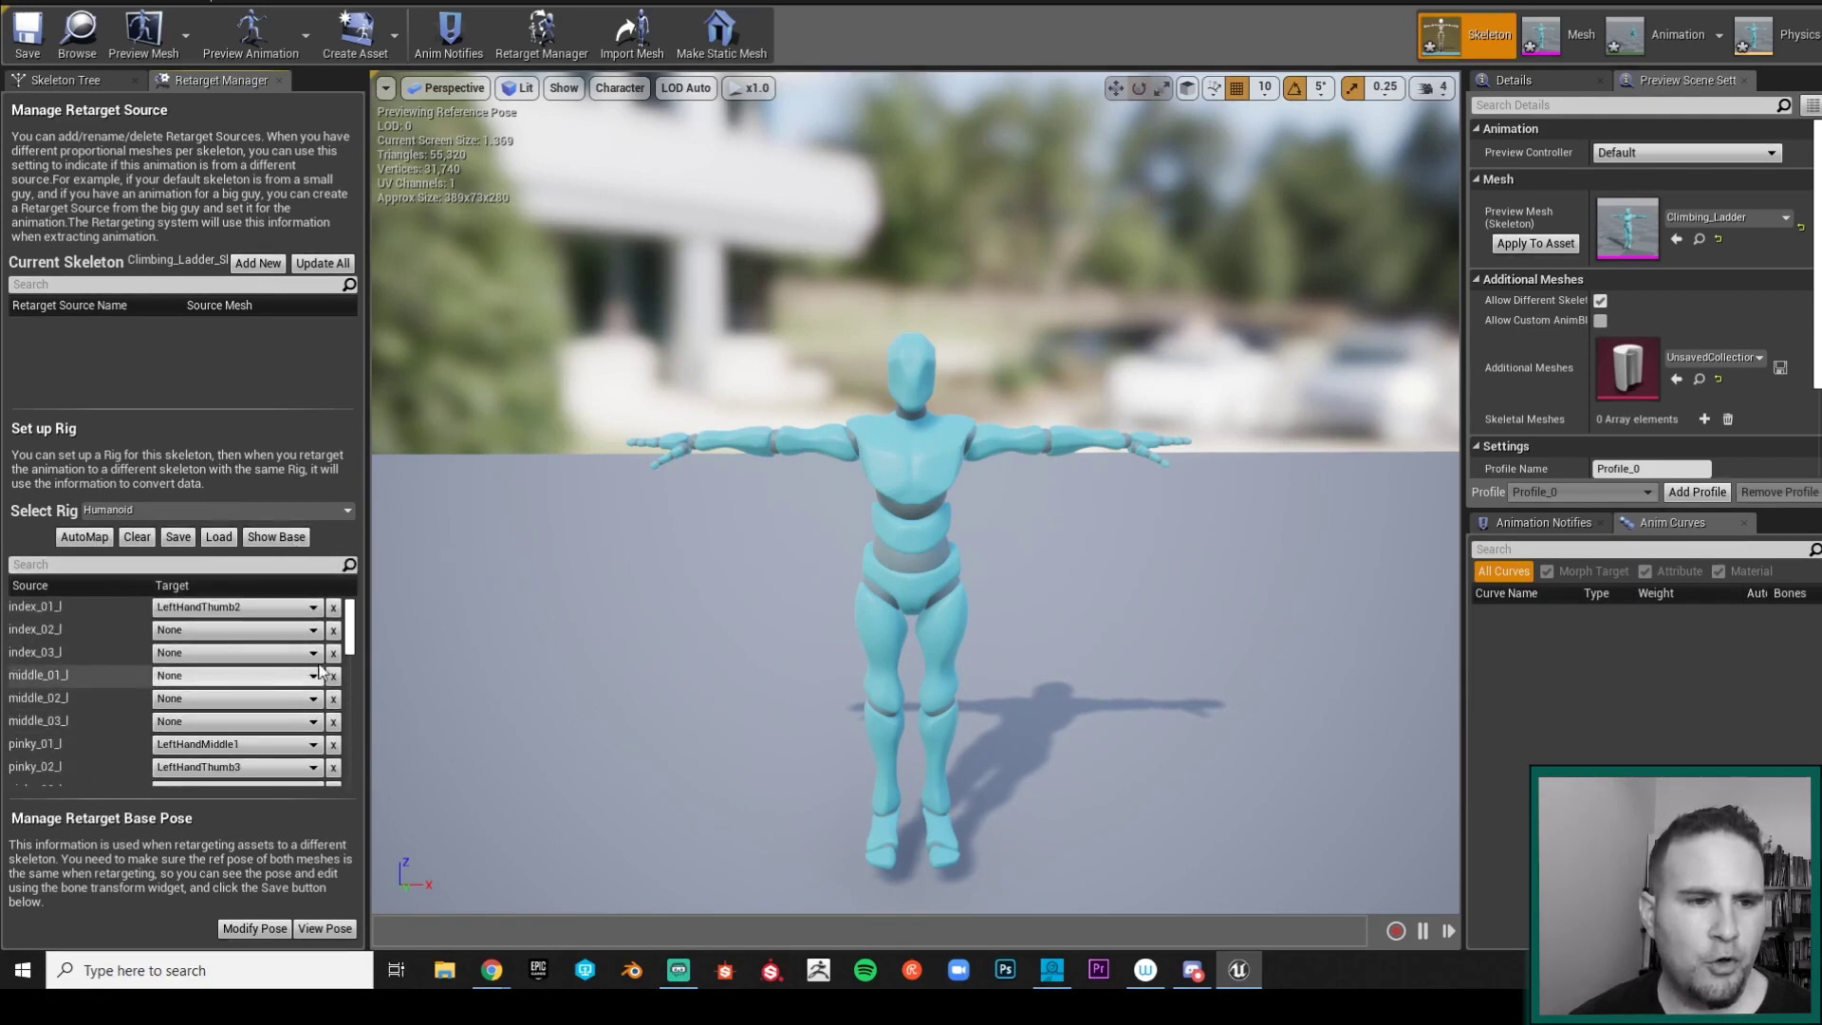
left_click(274, 537)
scroll(247, 668, "down", 5)
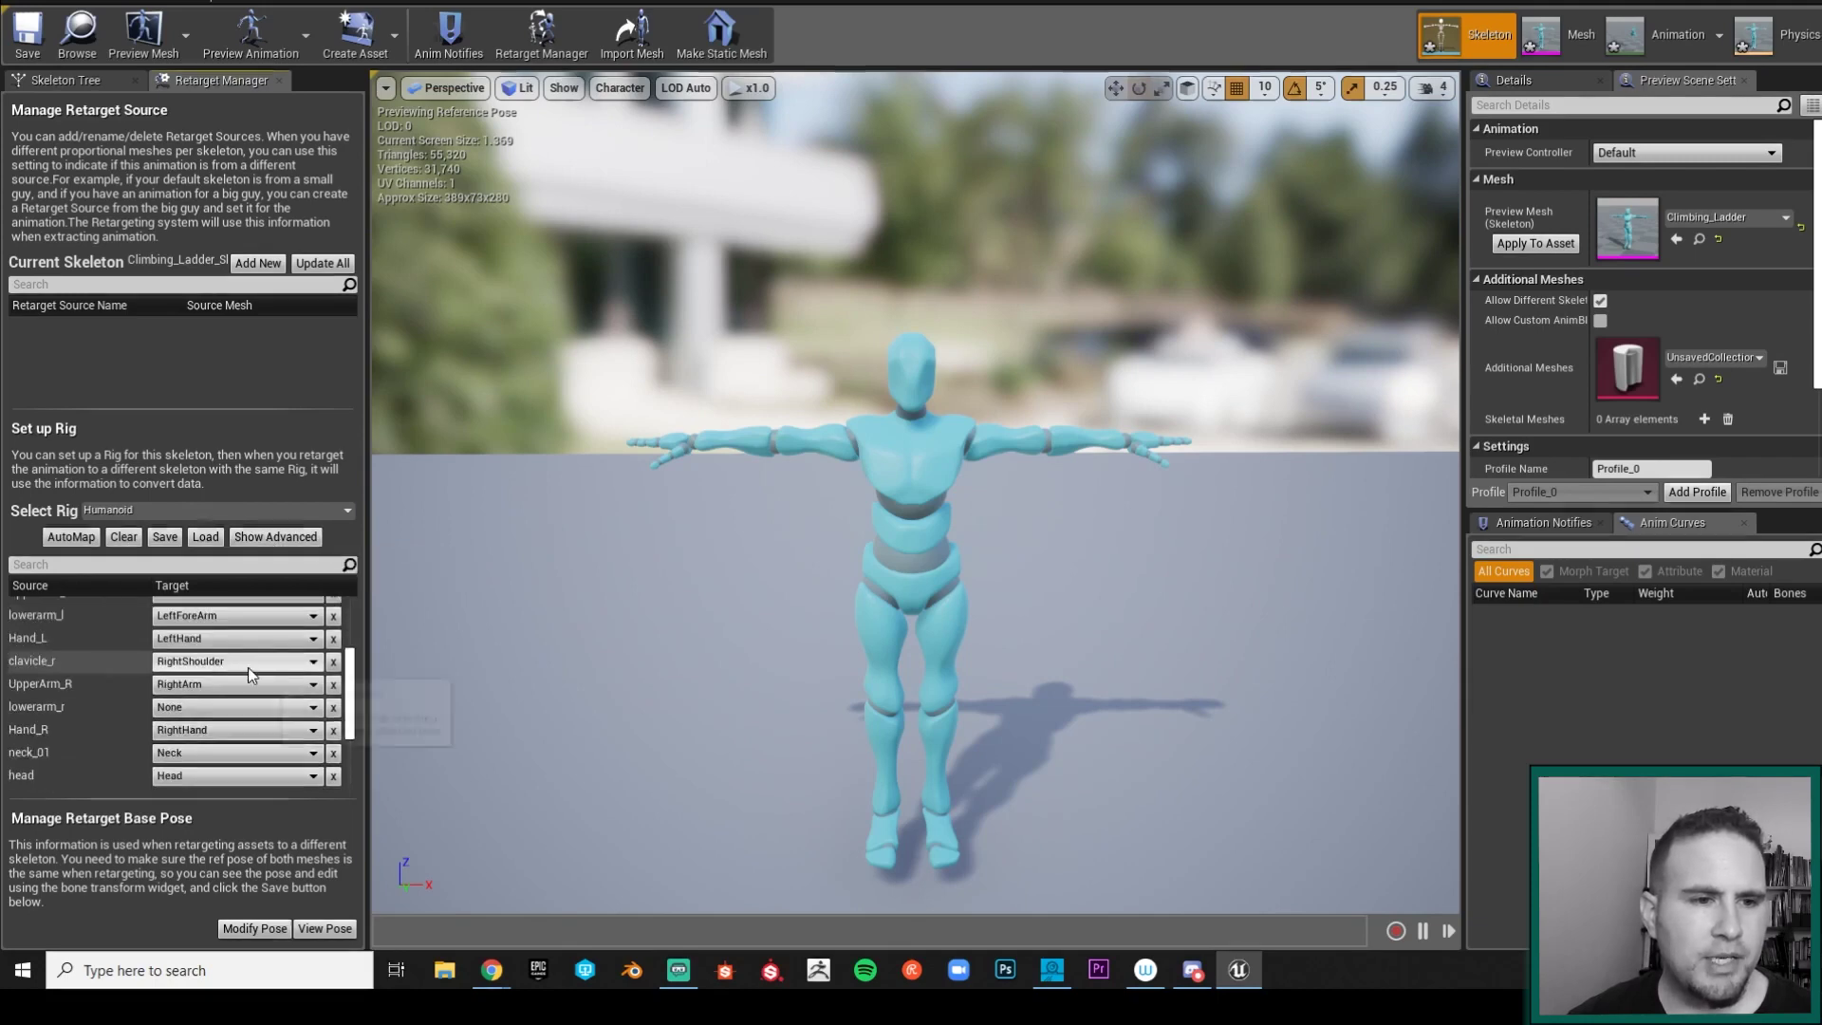
scroll(269, 718, "up", 5)
scroll(247, 676, "down", 5)
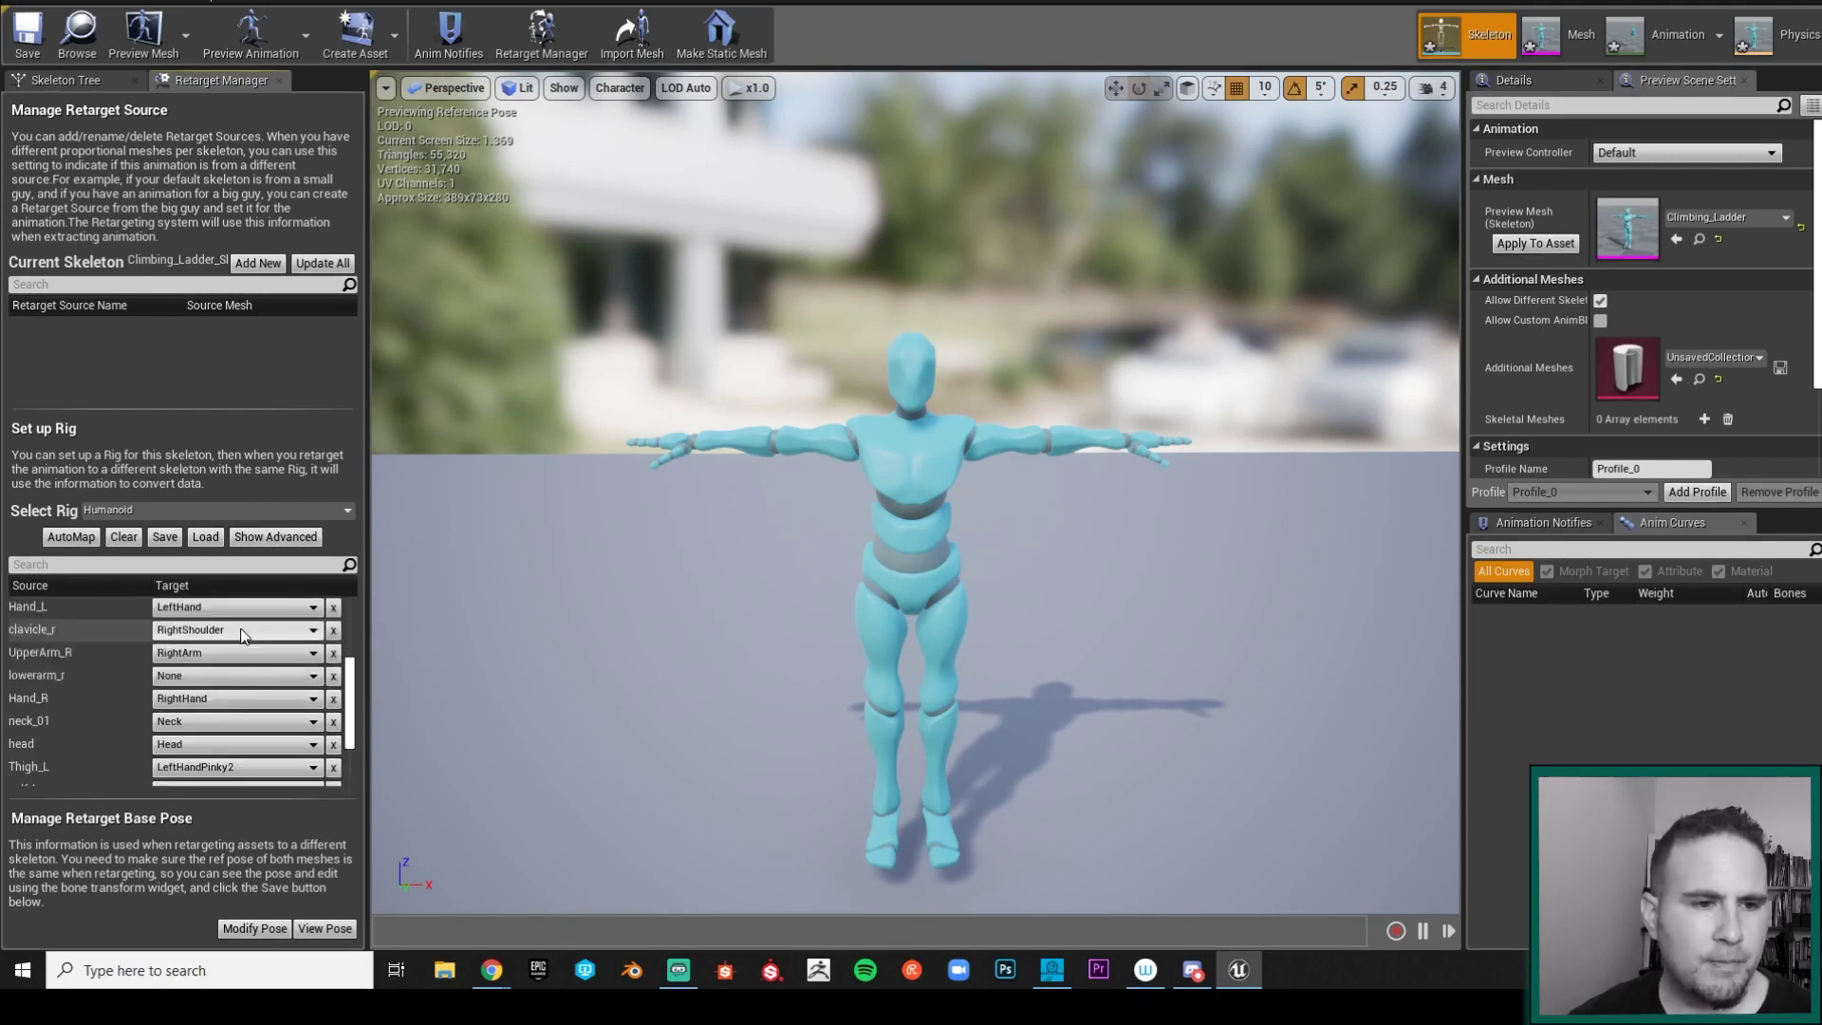
Step: In the advanced list, clear the wrong lowerarm_twist_01_l, upperarm_twist_01_l, index_01_r and index_03_r mappings
left_click(275, 537)
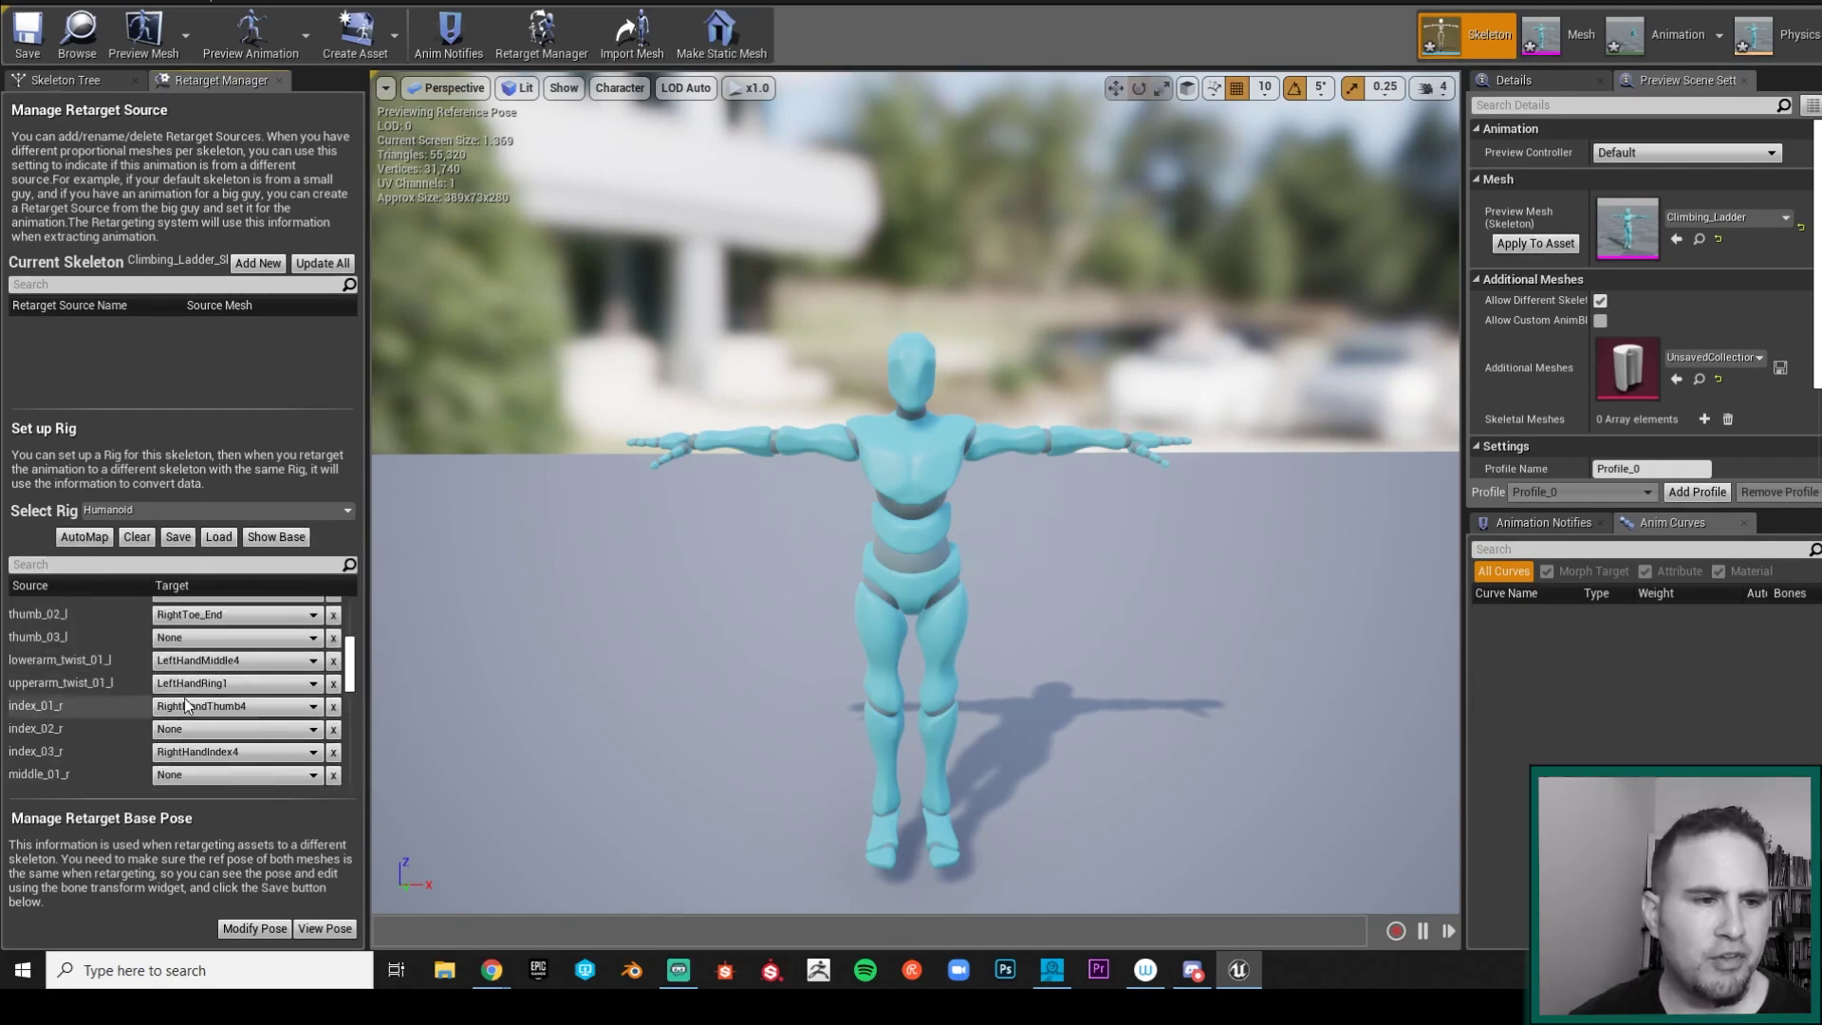
scroll(190, 702, "down", 3)
left_click(333, 653)
left_click(333, 630)
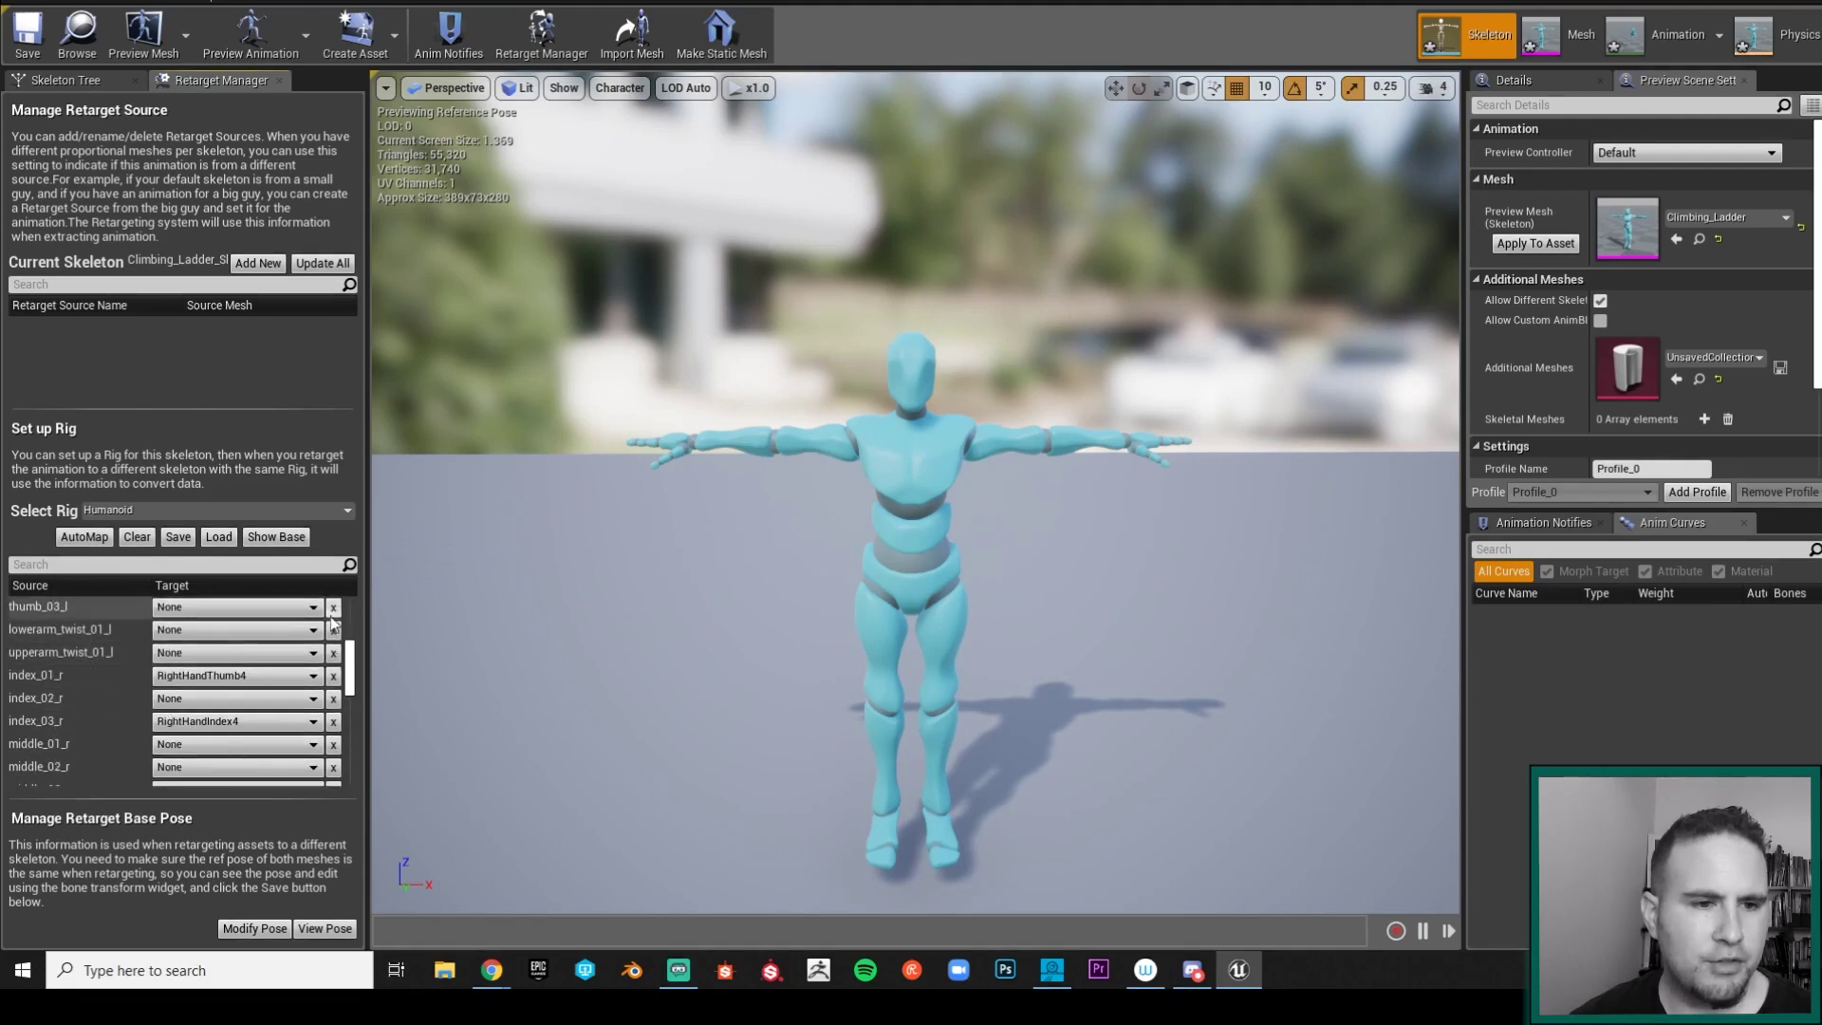
left_click(333, 676)
left_click(334, 721)
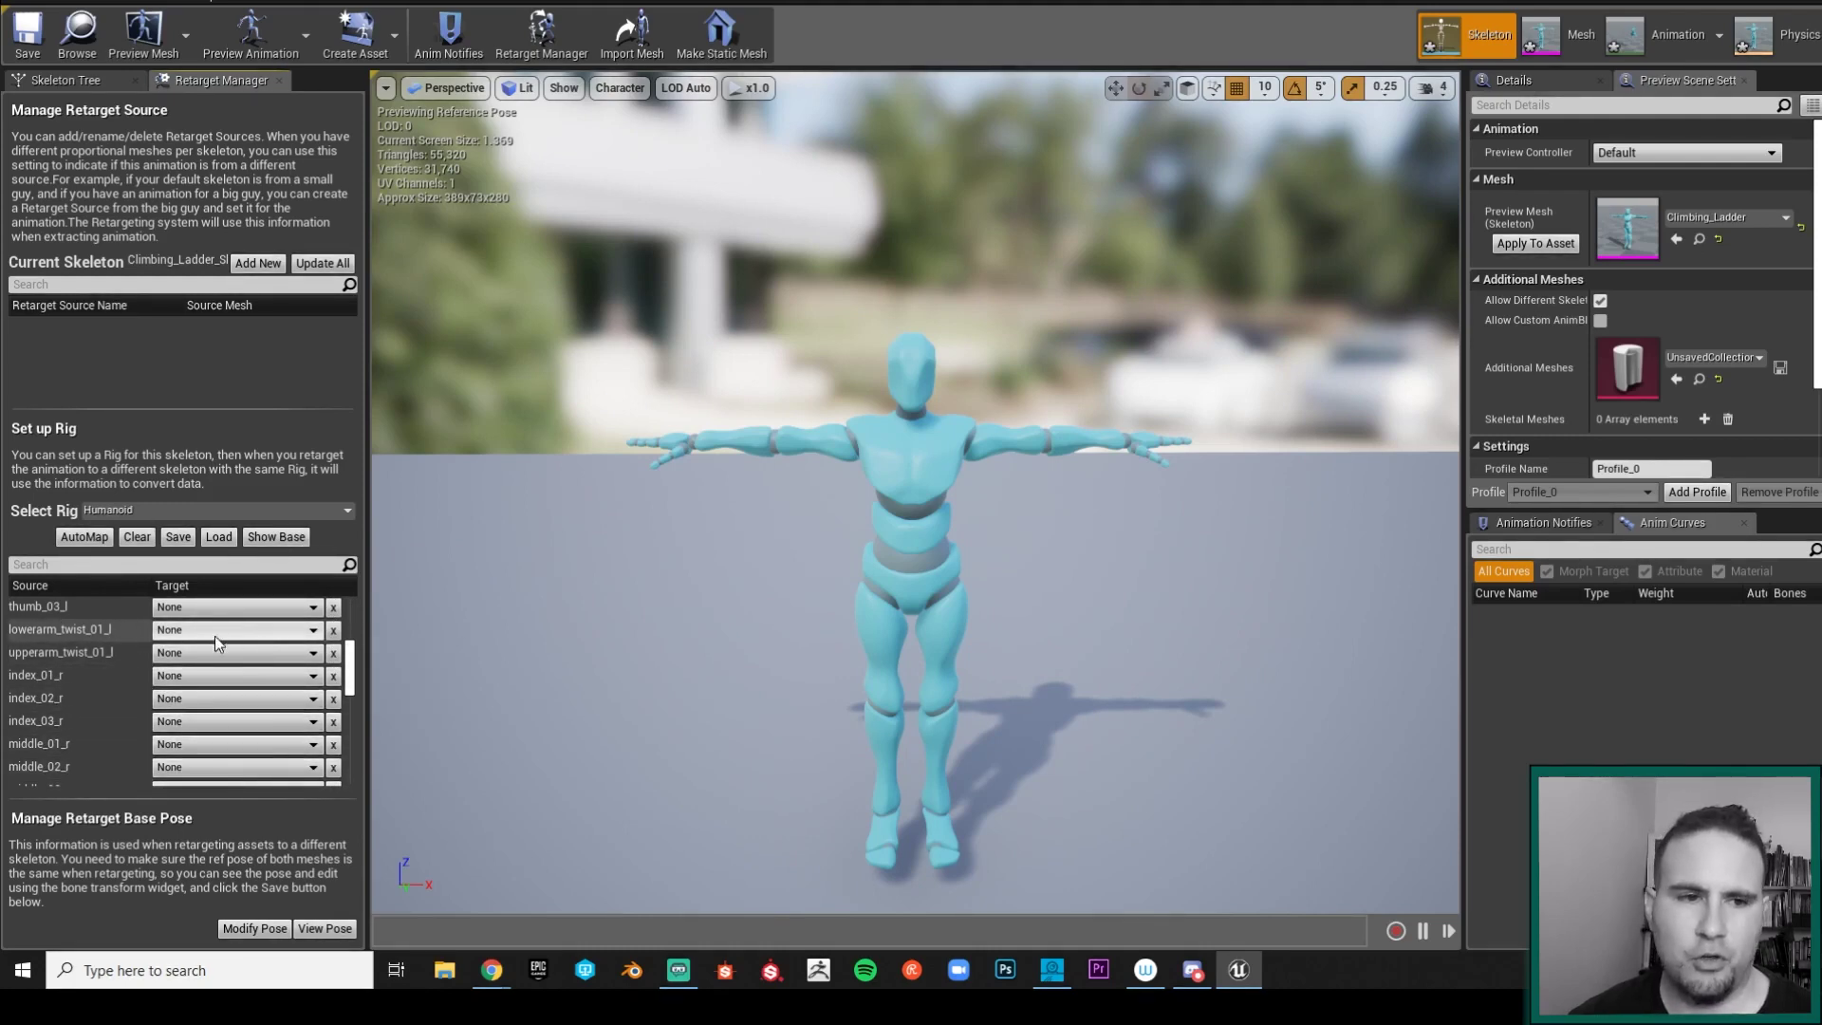
Step: Clear all mappings again, review the advanced list, and return to the base bone list
left_click(275, 537)
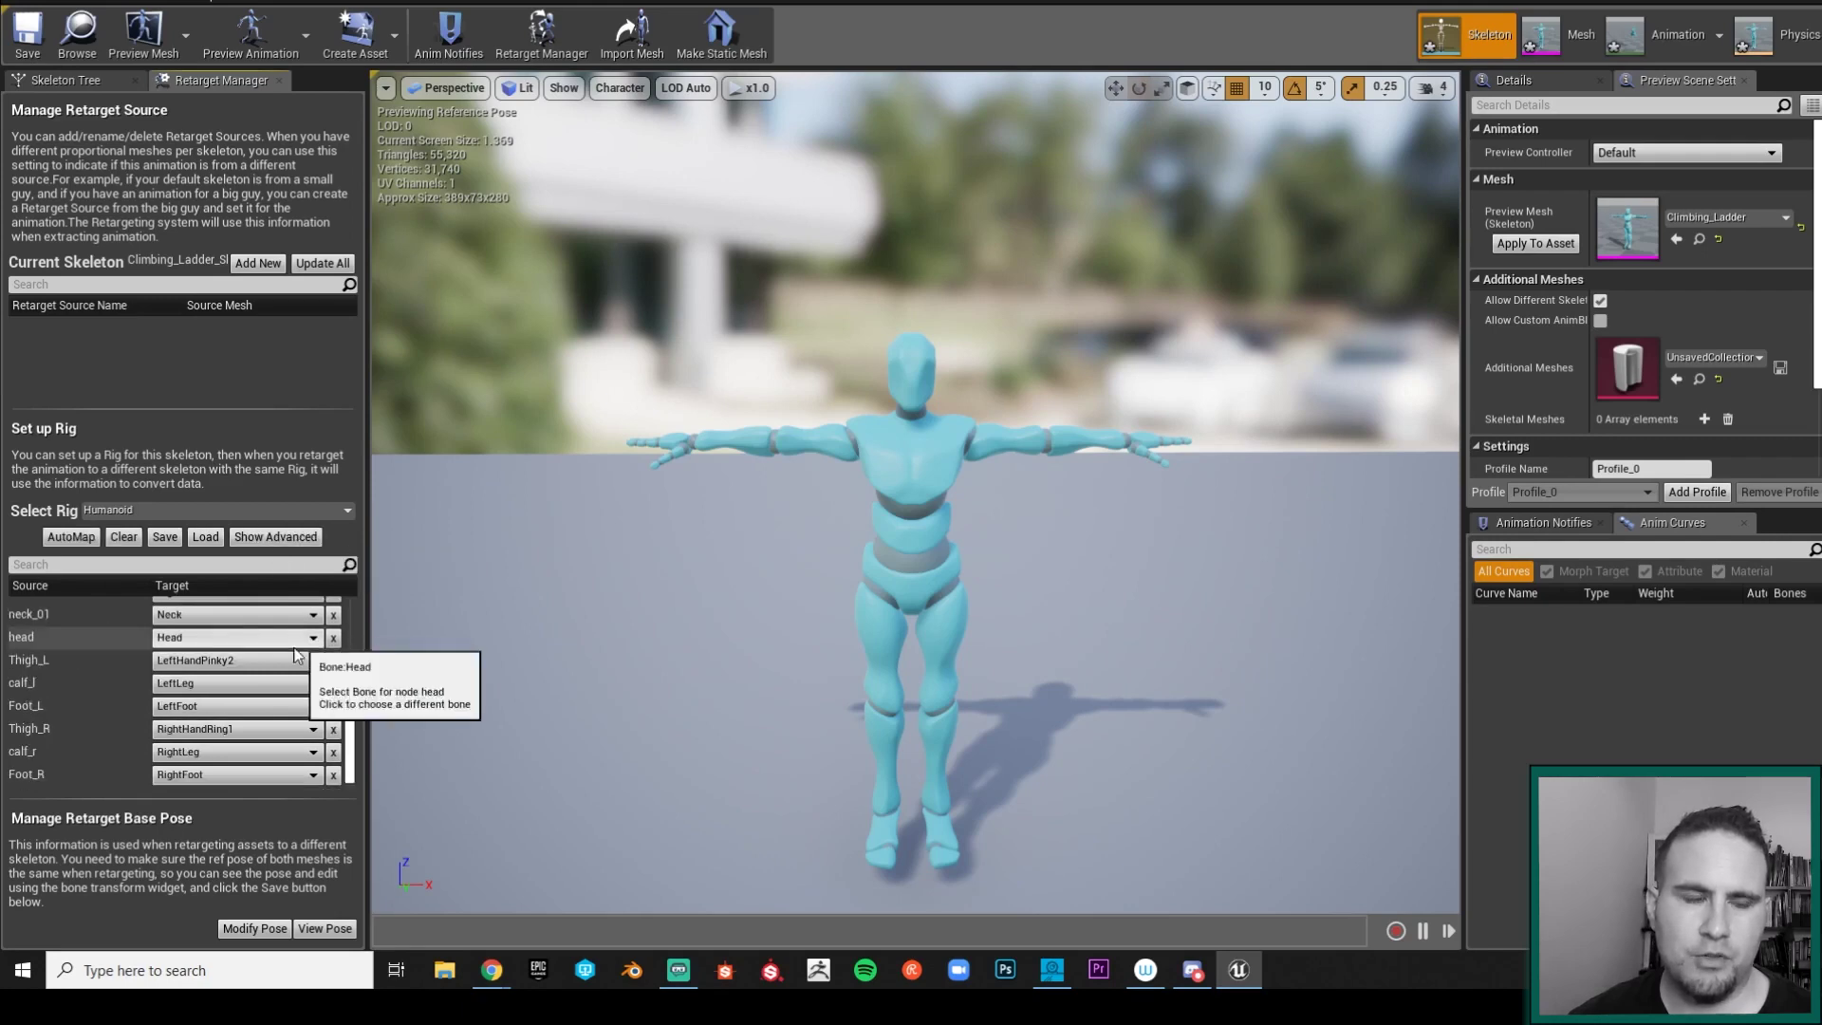
left_click_drag(353, 714, 366, 595)
left_click(124, 537)
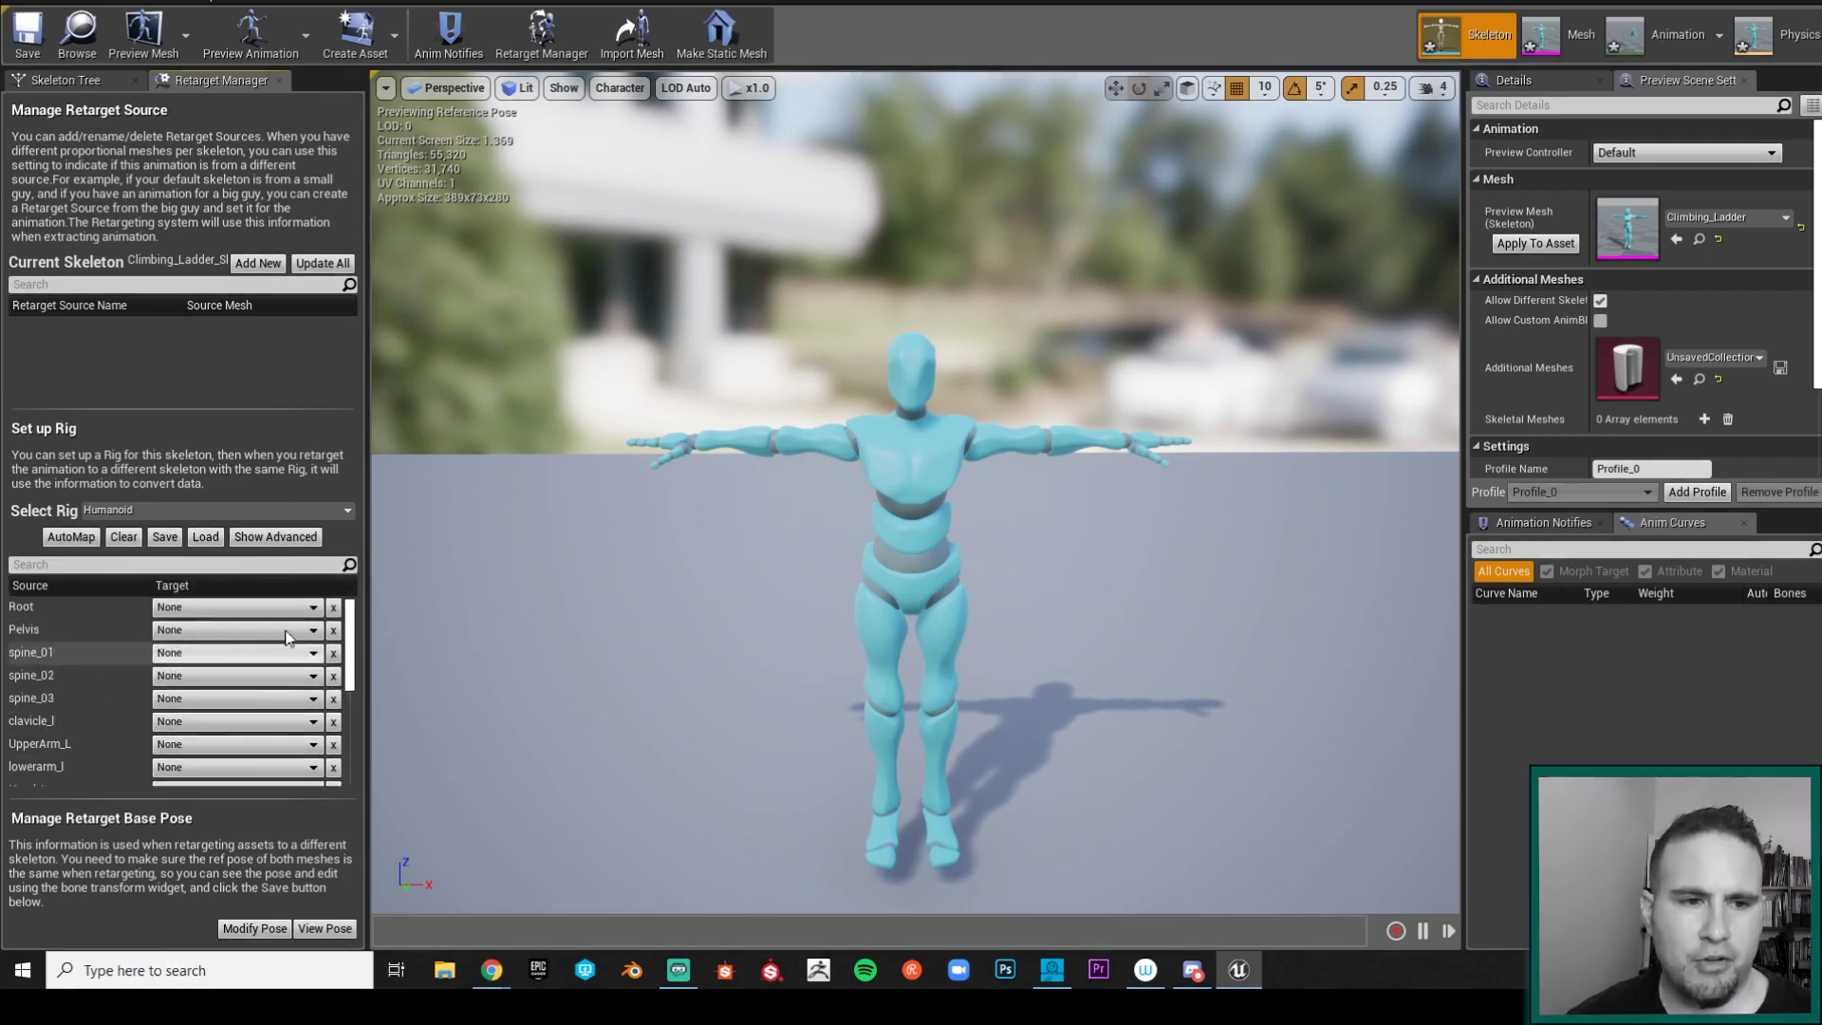
left_click(275, 537)
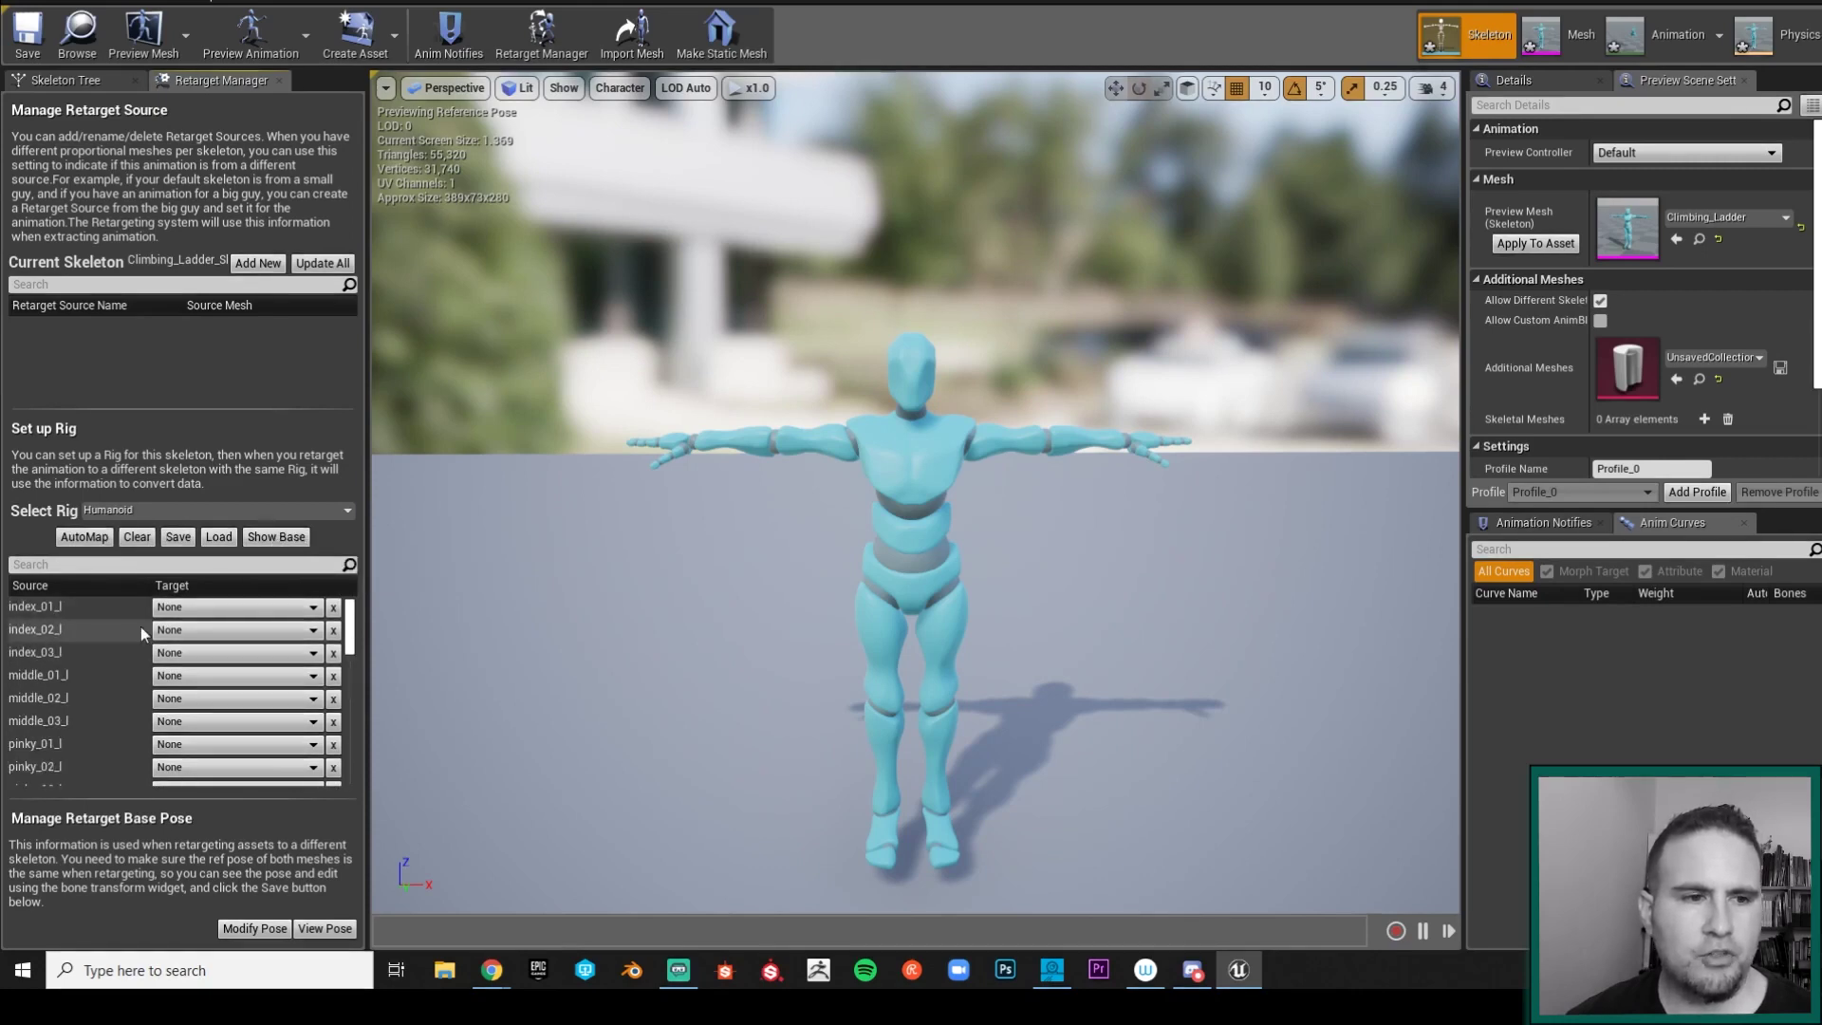
scroll(183, 645, "down", 3)
scroll(205, 670, "down", 5)
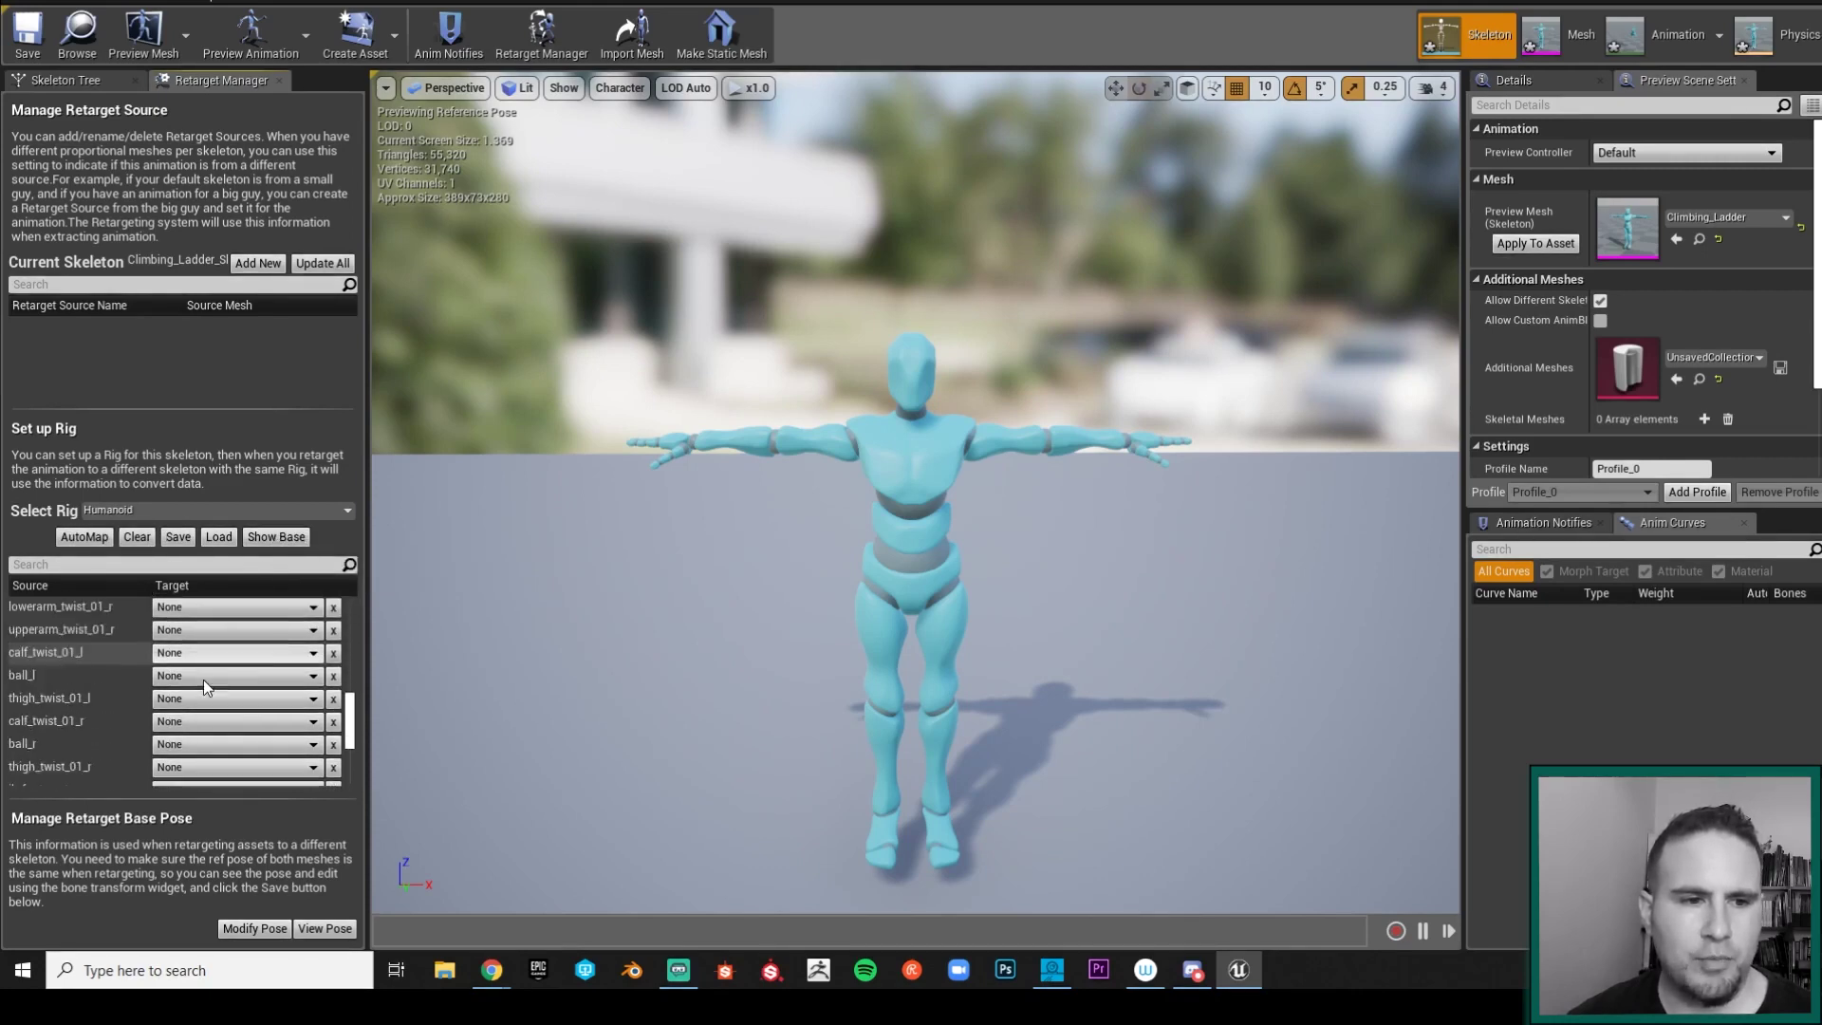
scroll(83, 694, "down", 6)
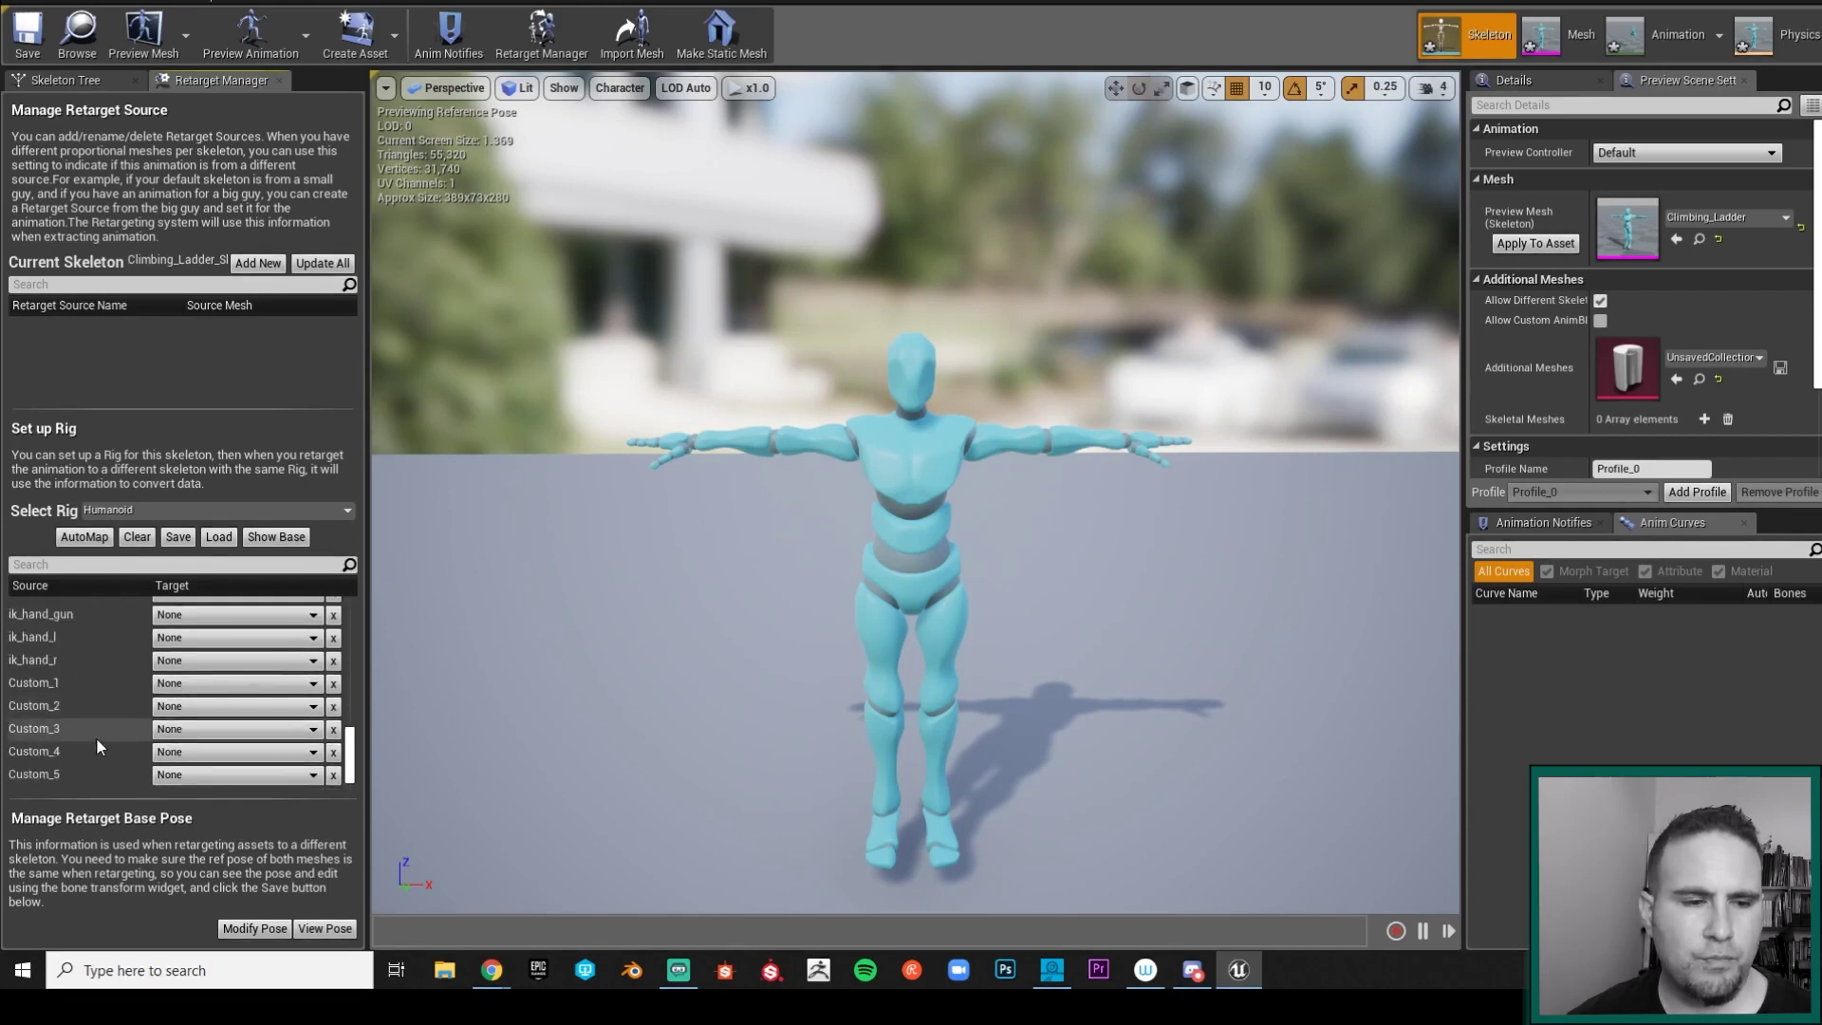
scroll(50, 688, "up", 2)
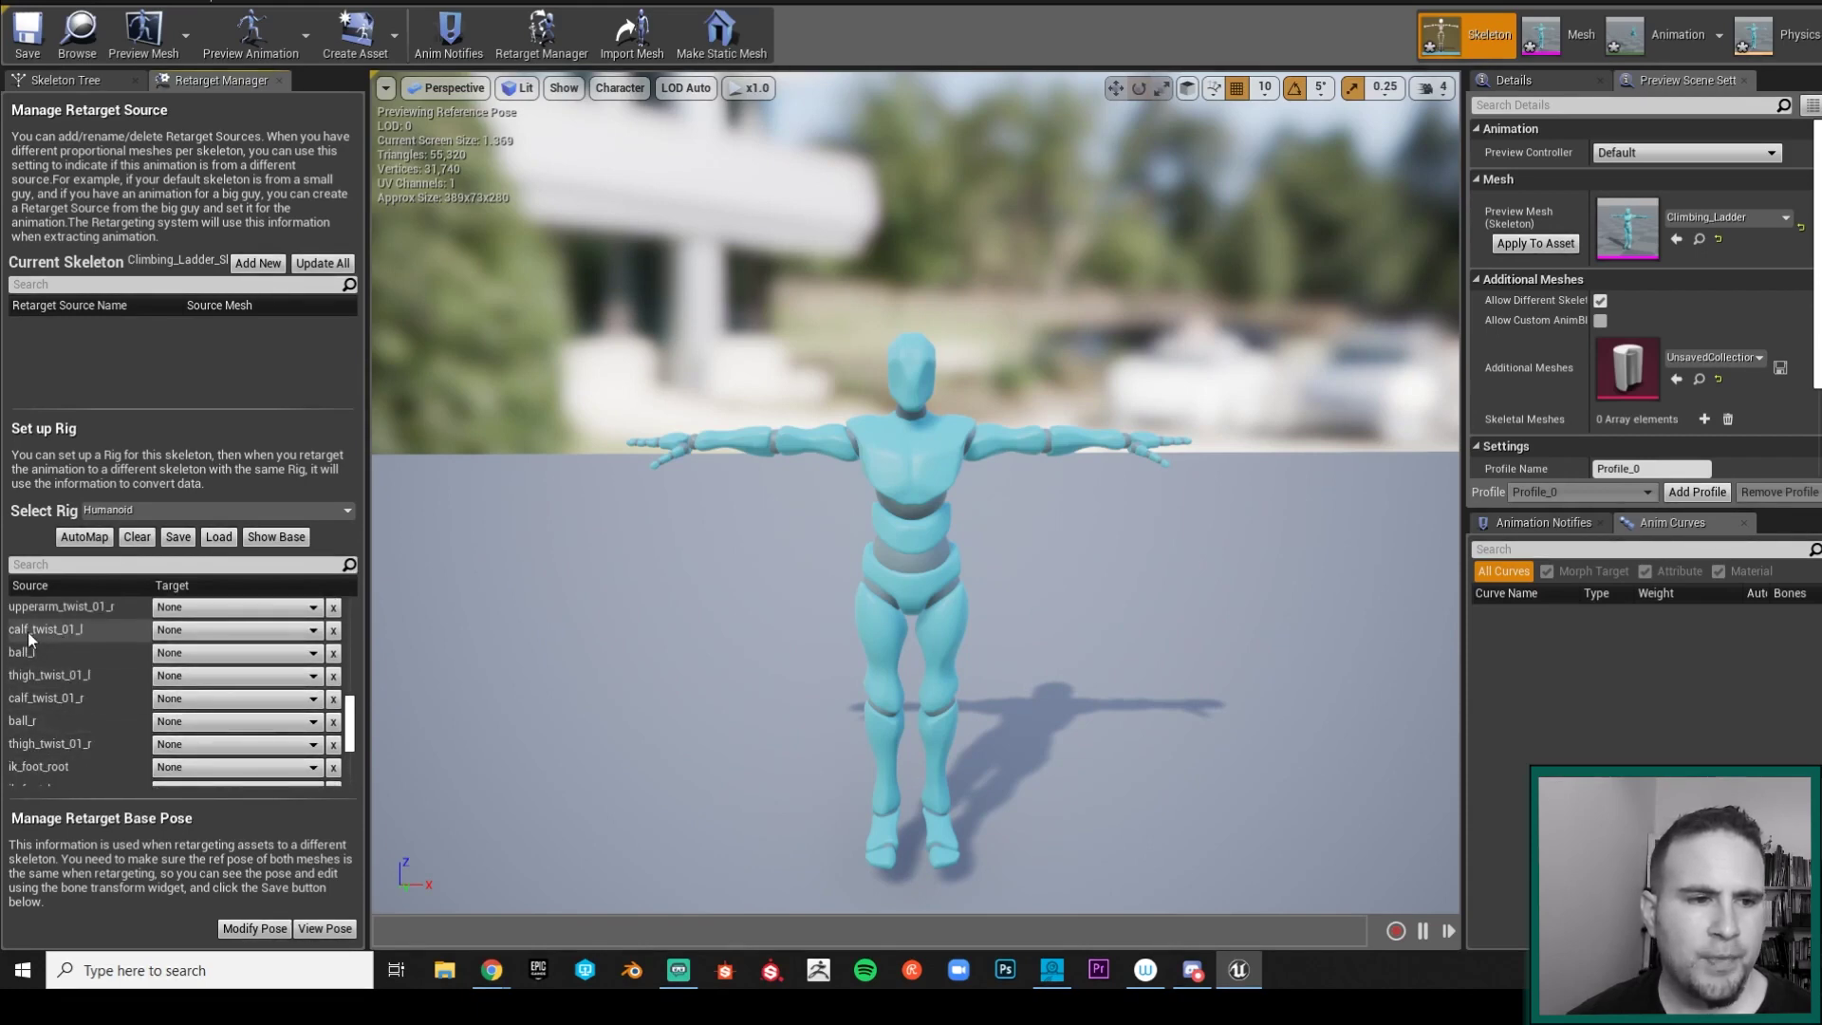
scroll(60, 706, "down", 1)
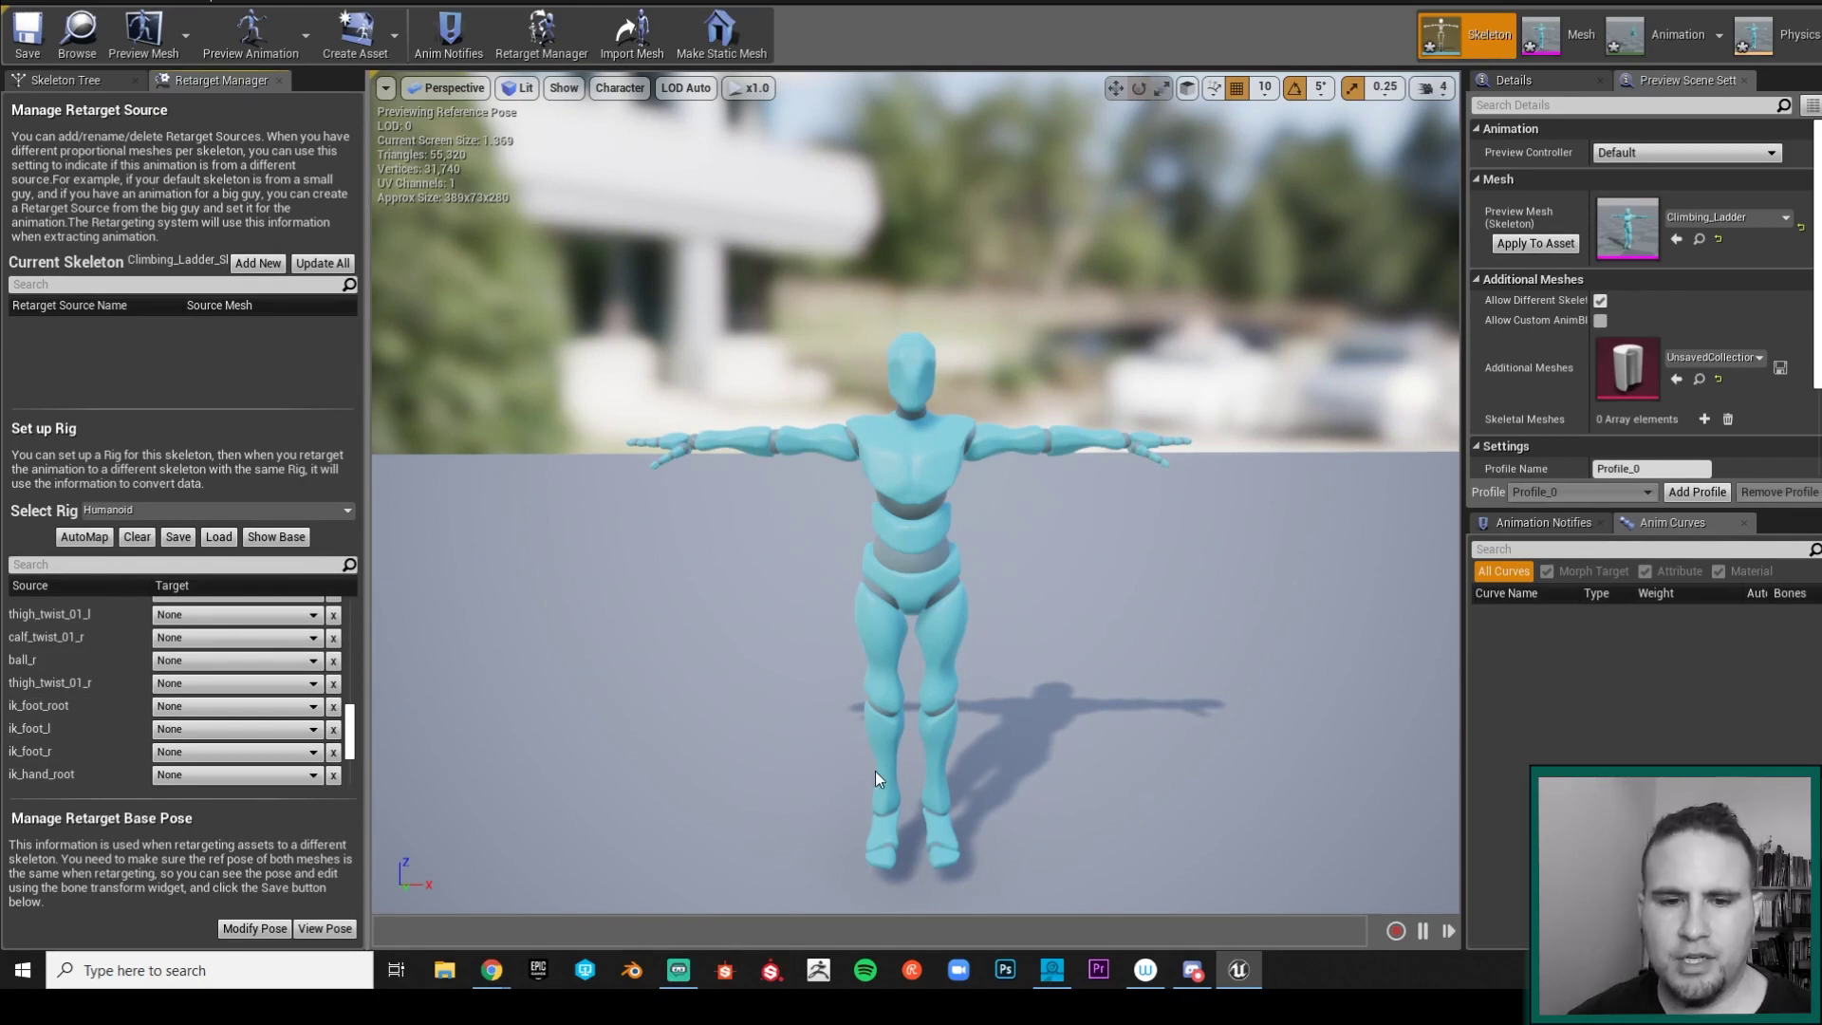
scroll(122, 668, "up", 5)
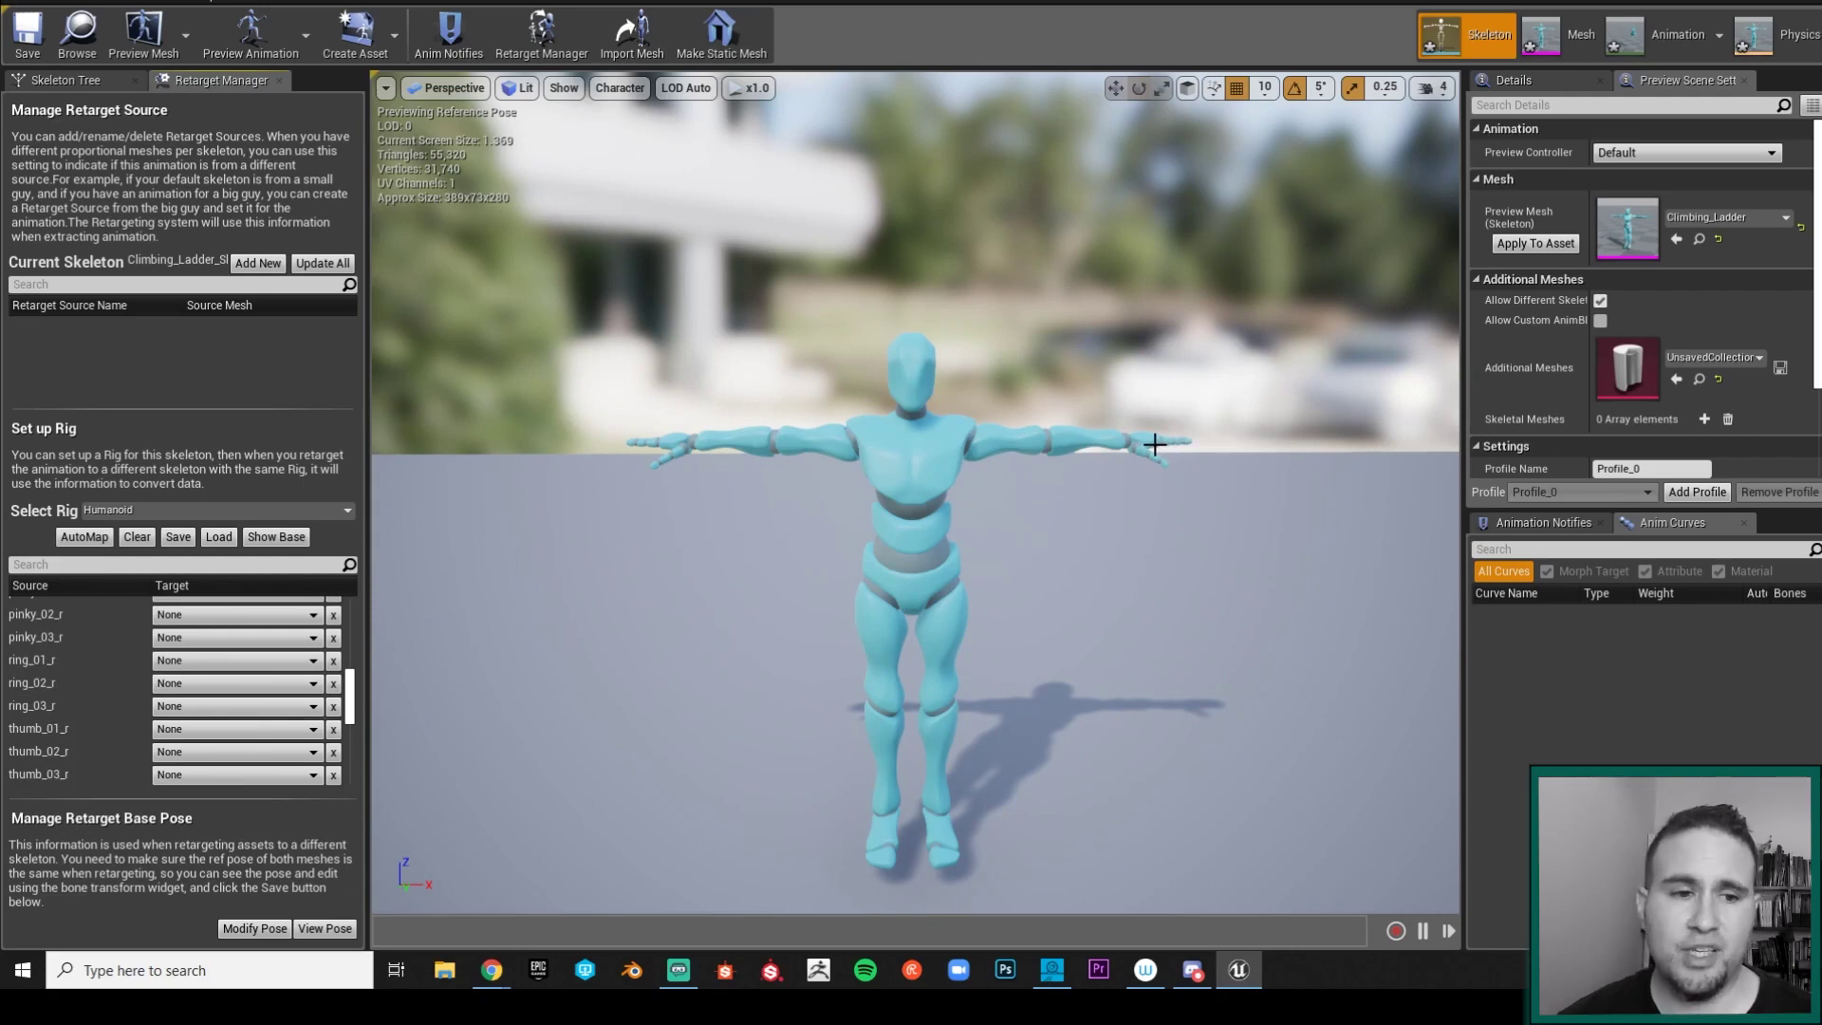
left_click(277, 536)
scroll(308, 646, "up", 3)
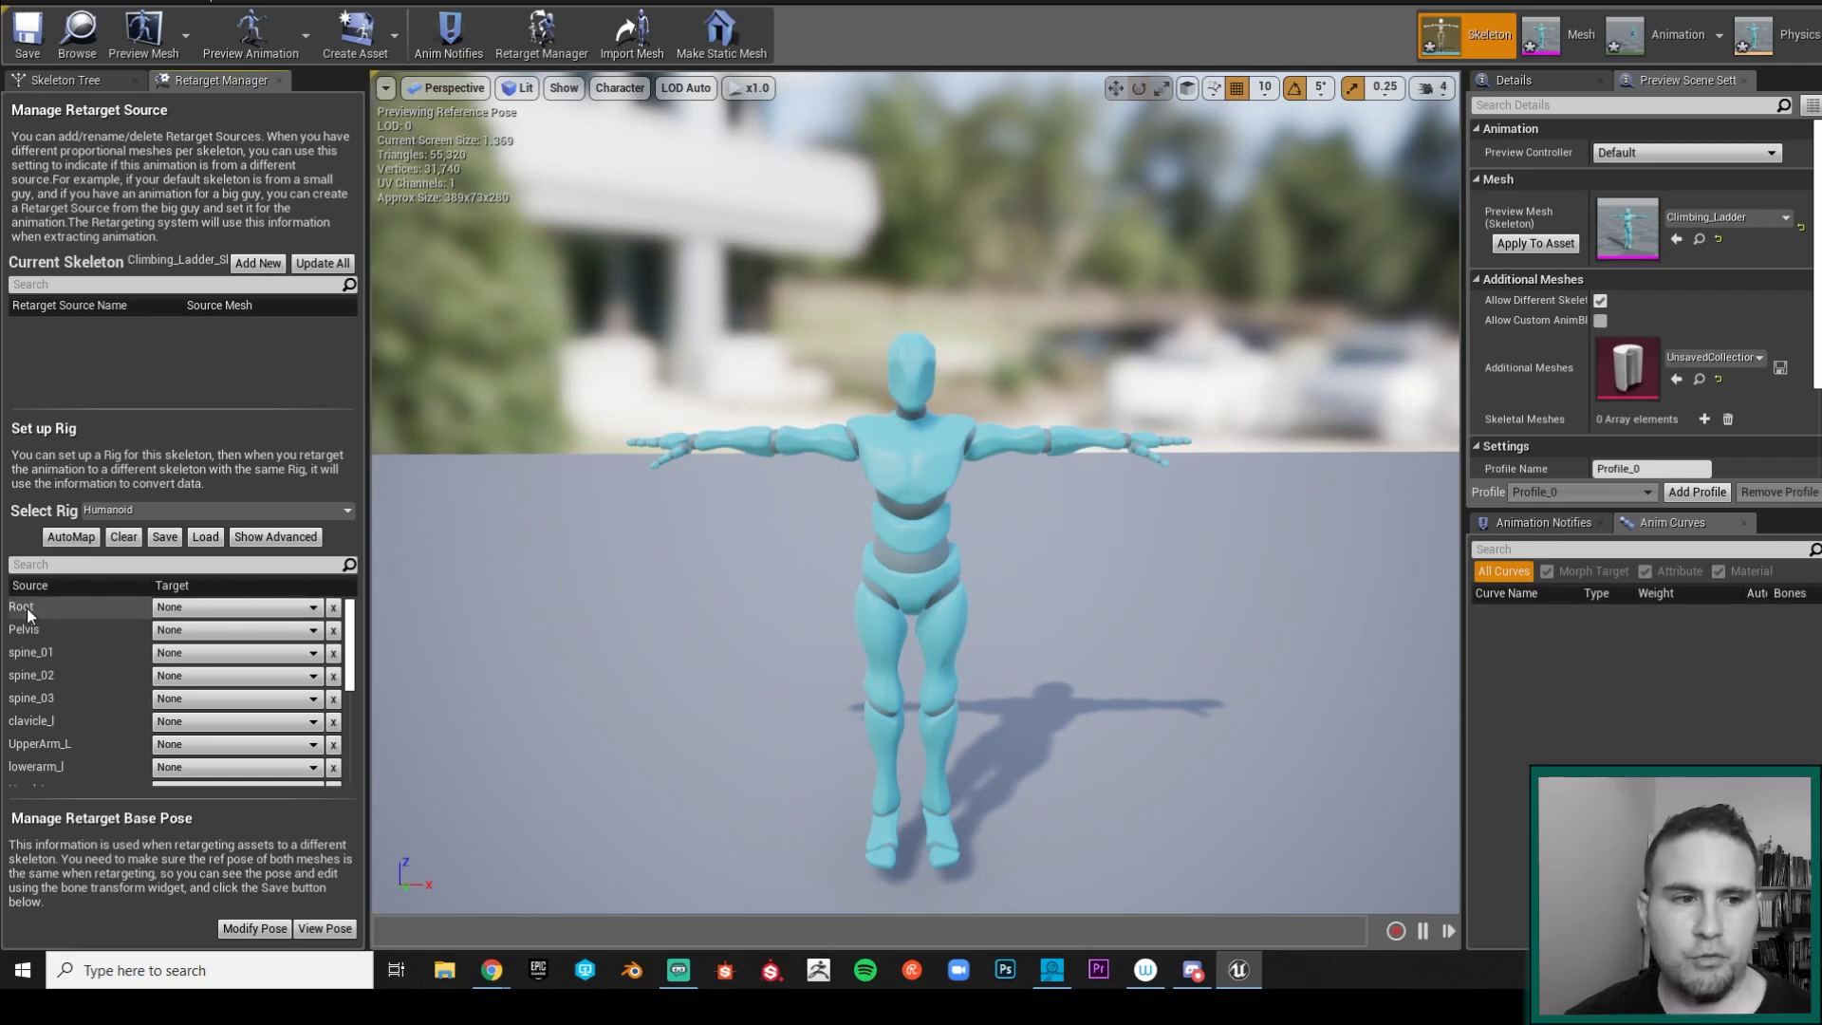
Step: Leave Root's target as None and orbit to a closer three-quarter side view of the mannequin
left_click(170, 605)
left_click(171, 604)
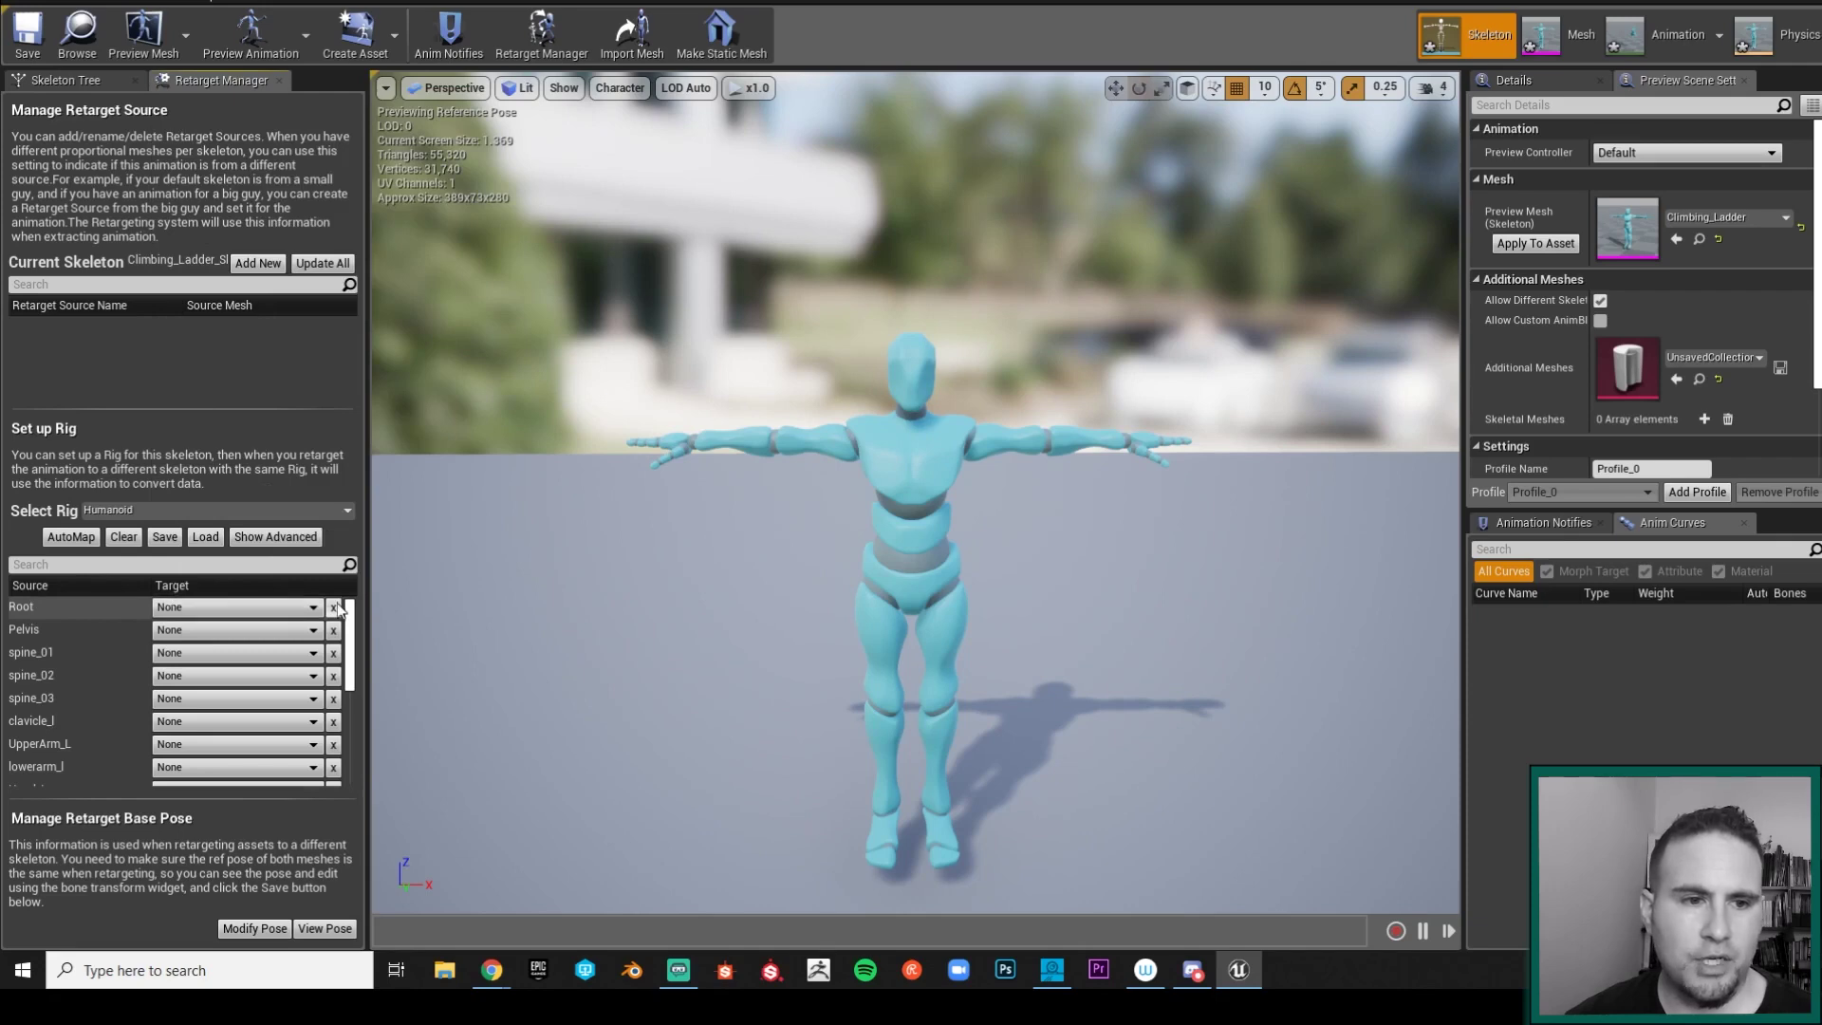
left_click_drag(1052, 772, 1144, 769)
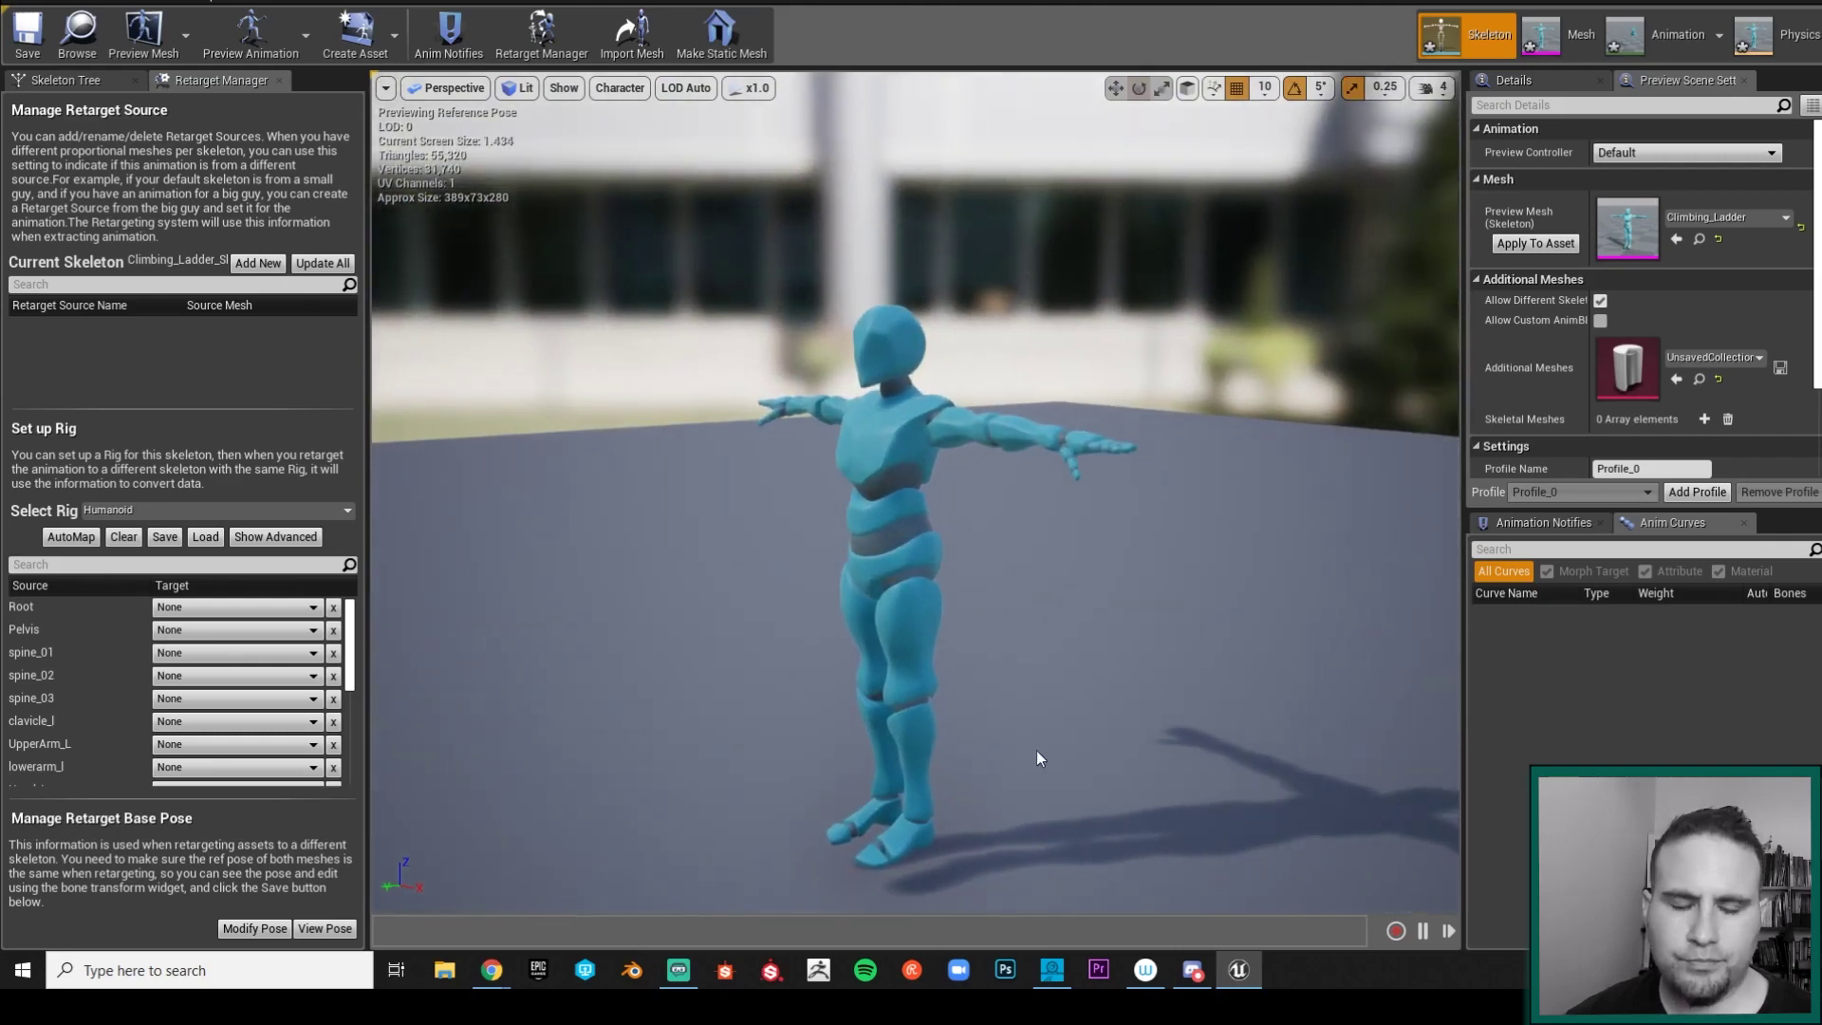
left_click_drag(1032, 816, 902, 766)
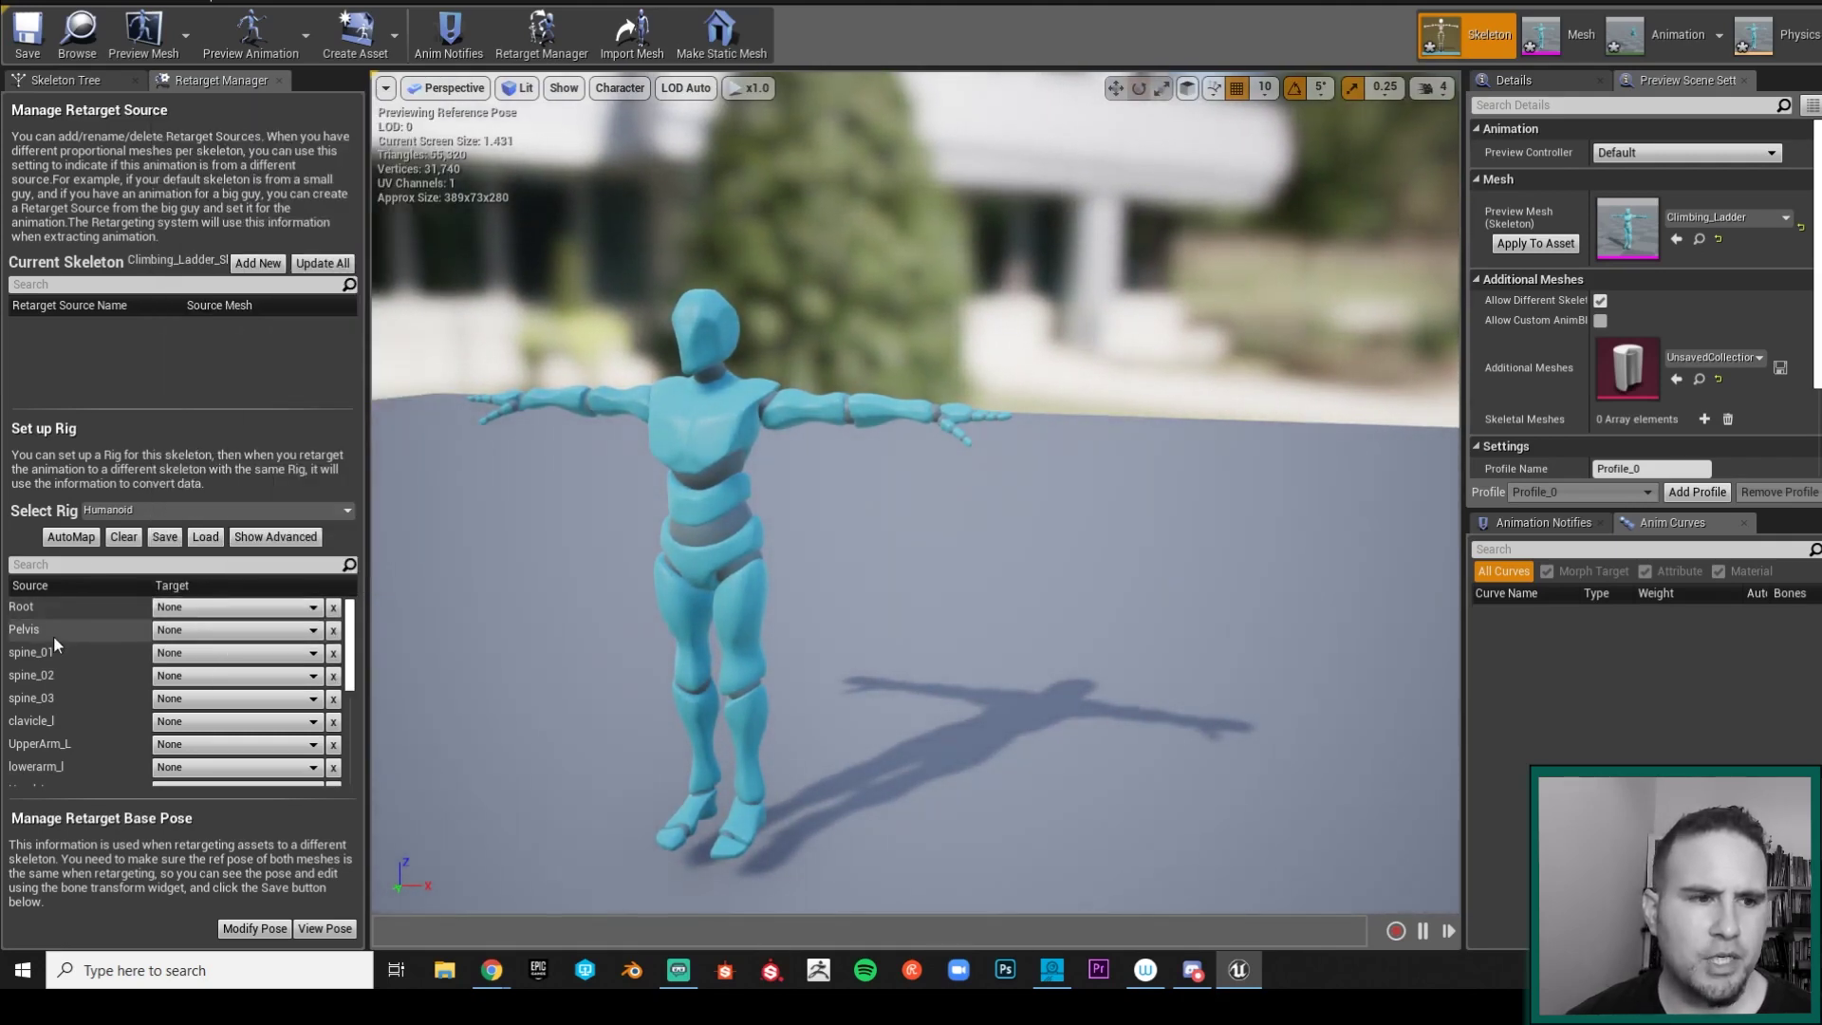
Step: Map Pelvis to Hips and spine_01 to Spine
left_click(223, 612)
left_click(236, 169)
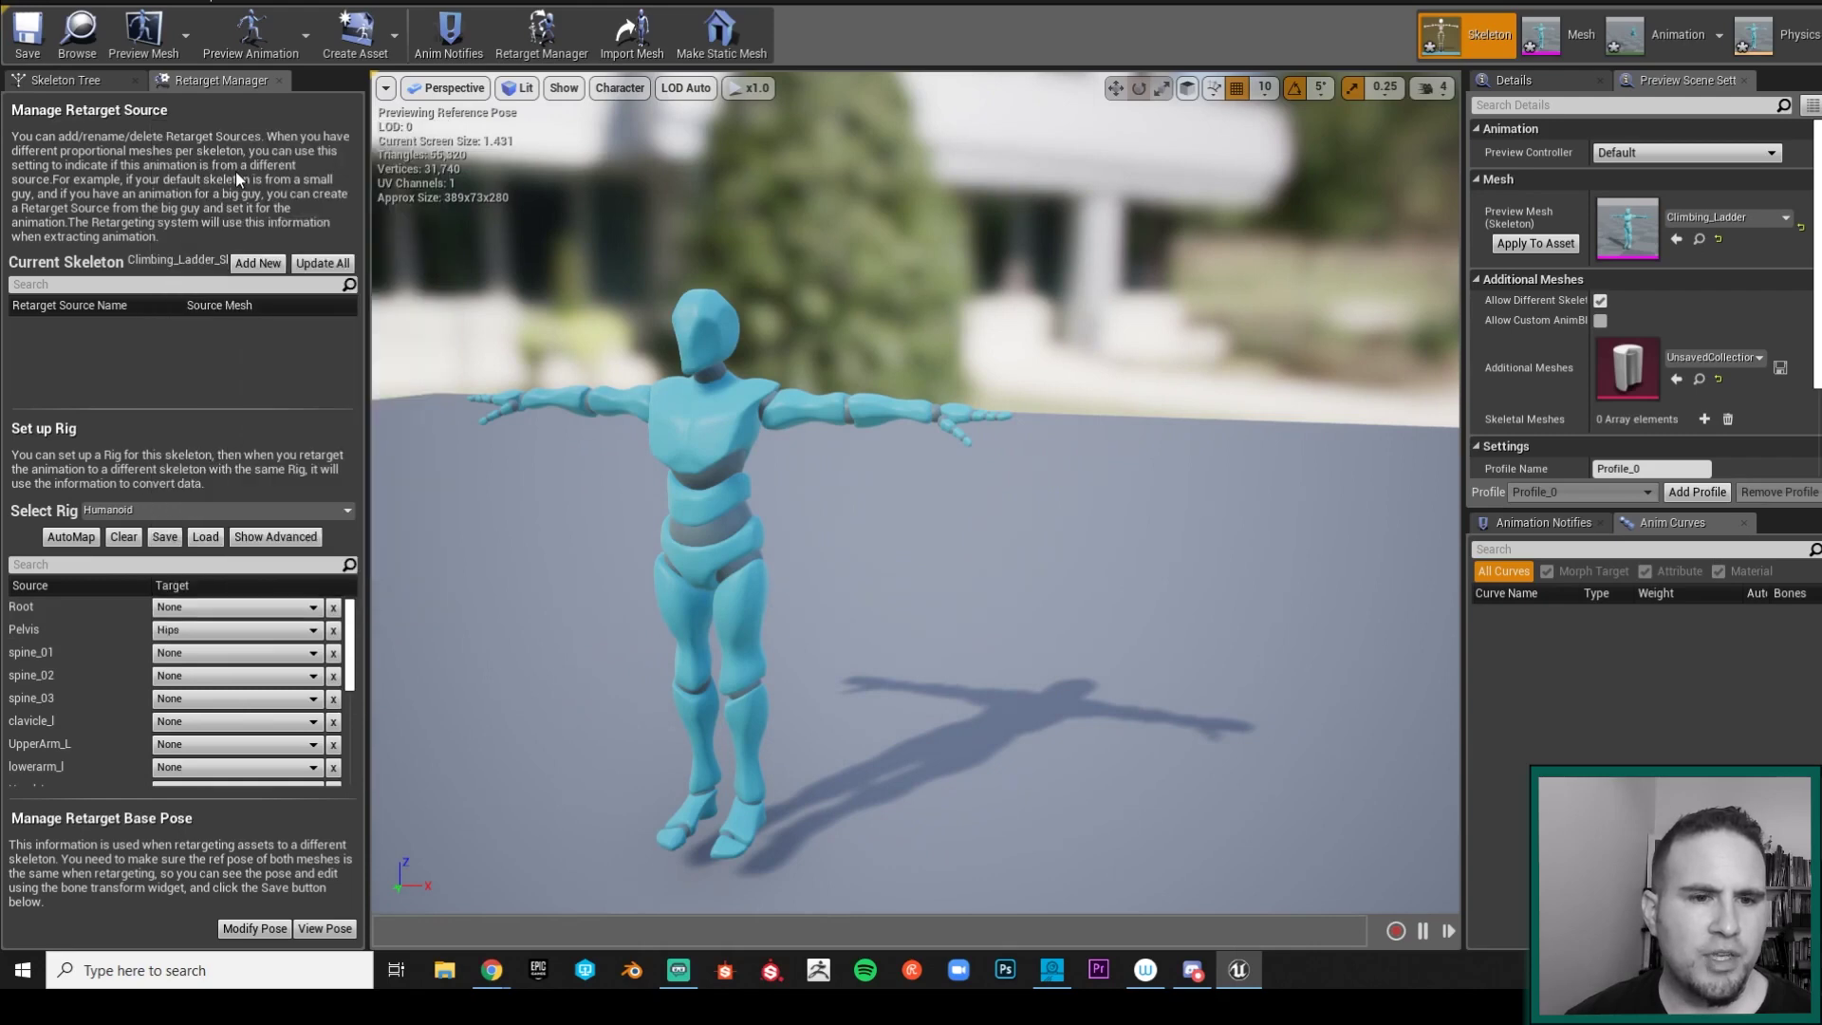
left_click(219, 651)
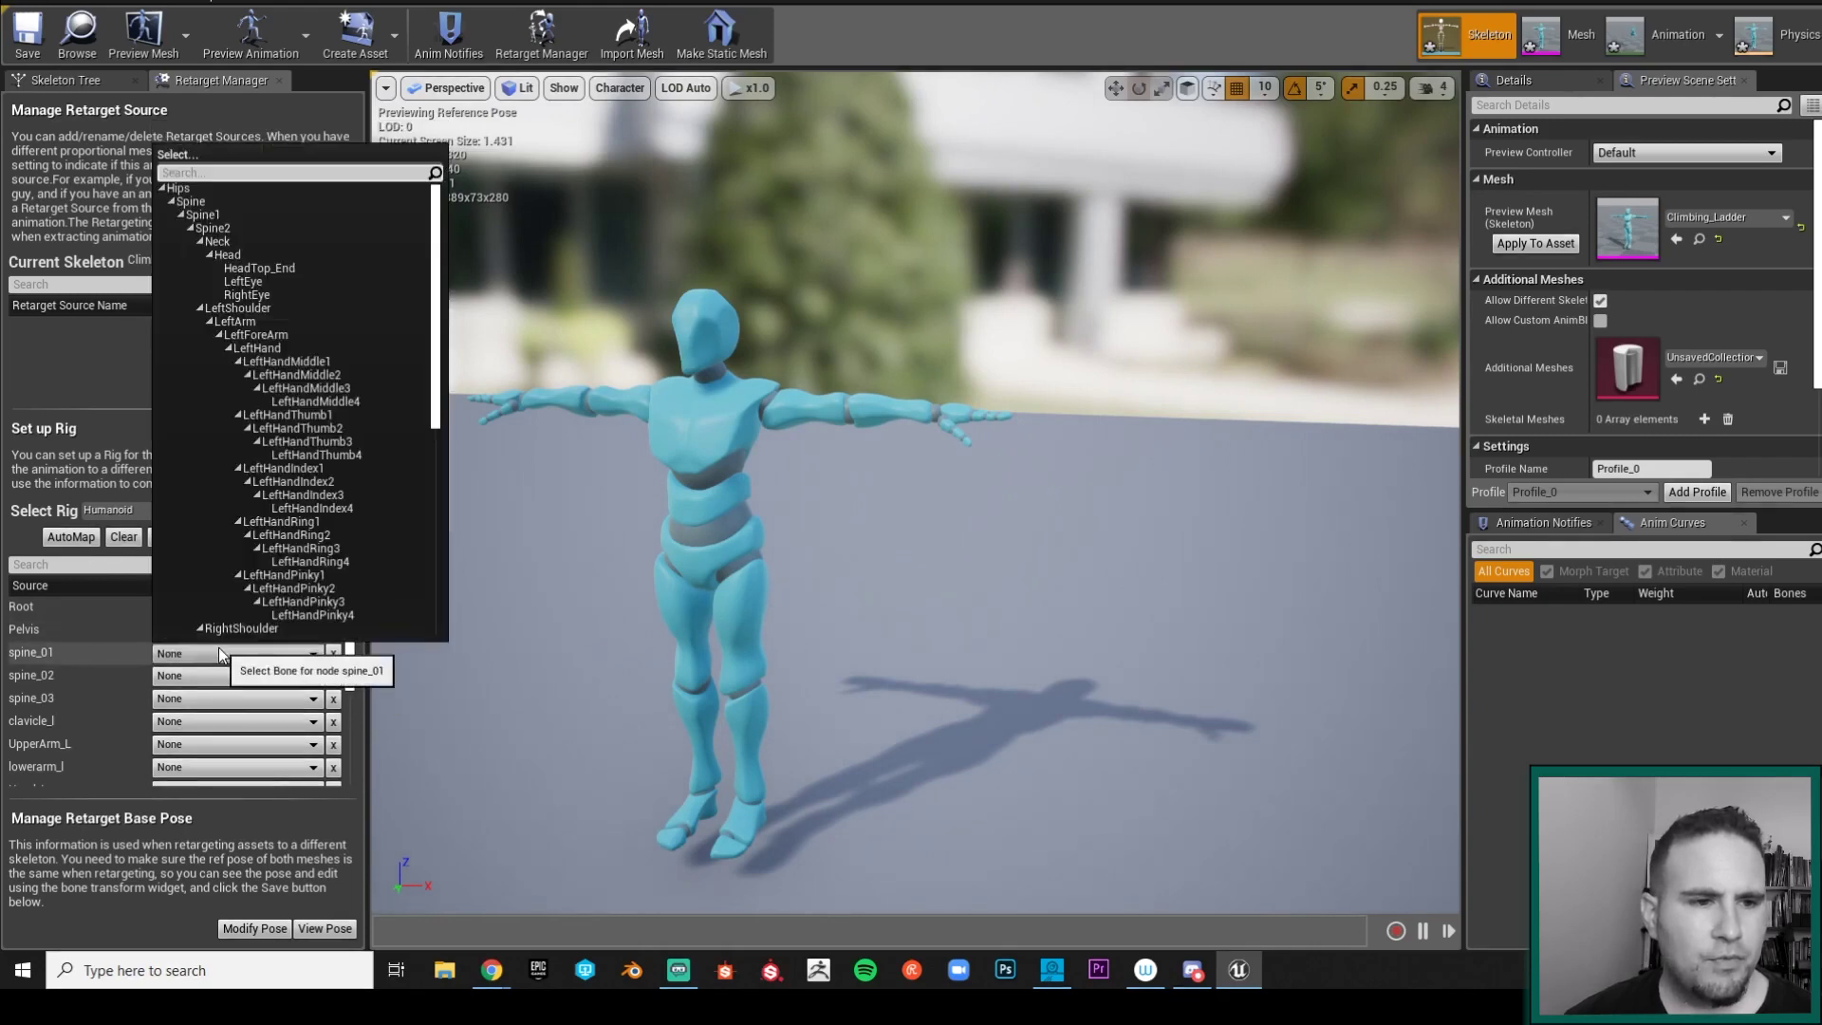
left_click(224, 202)
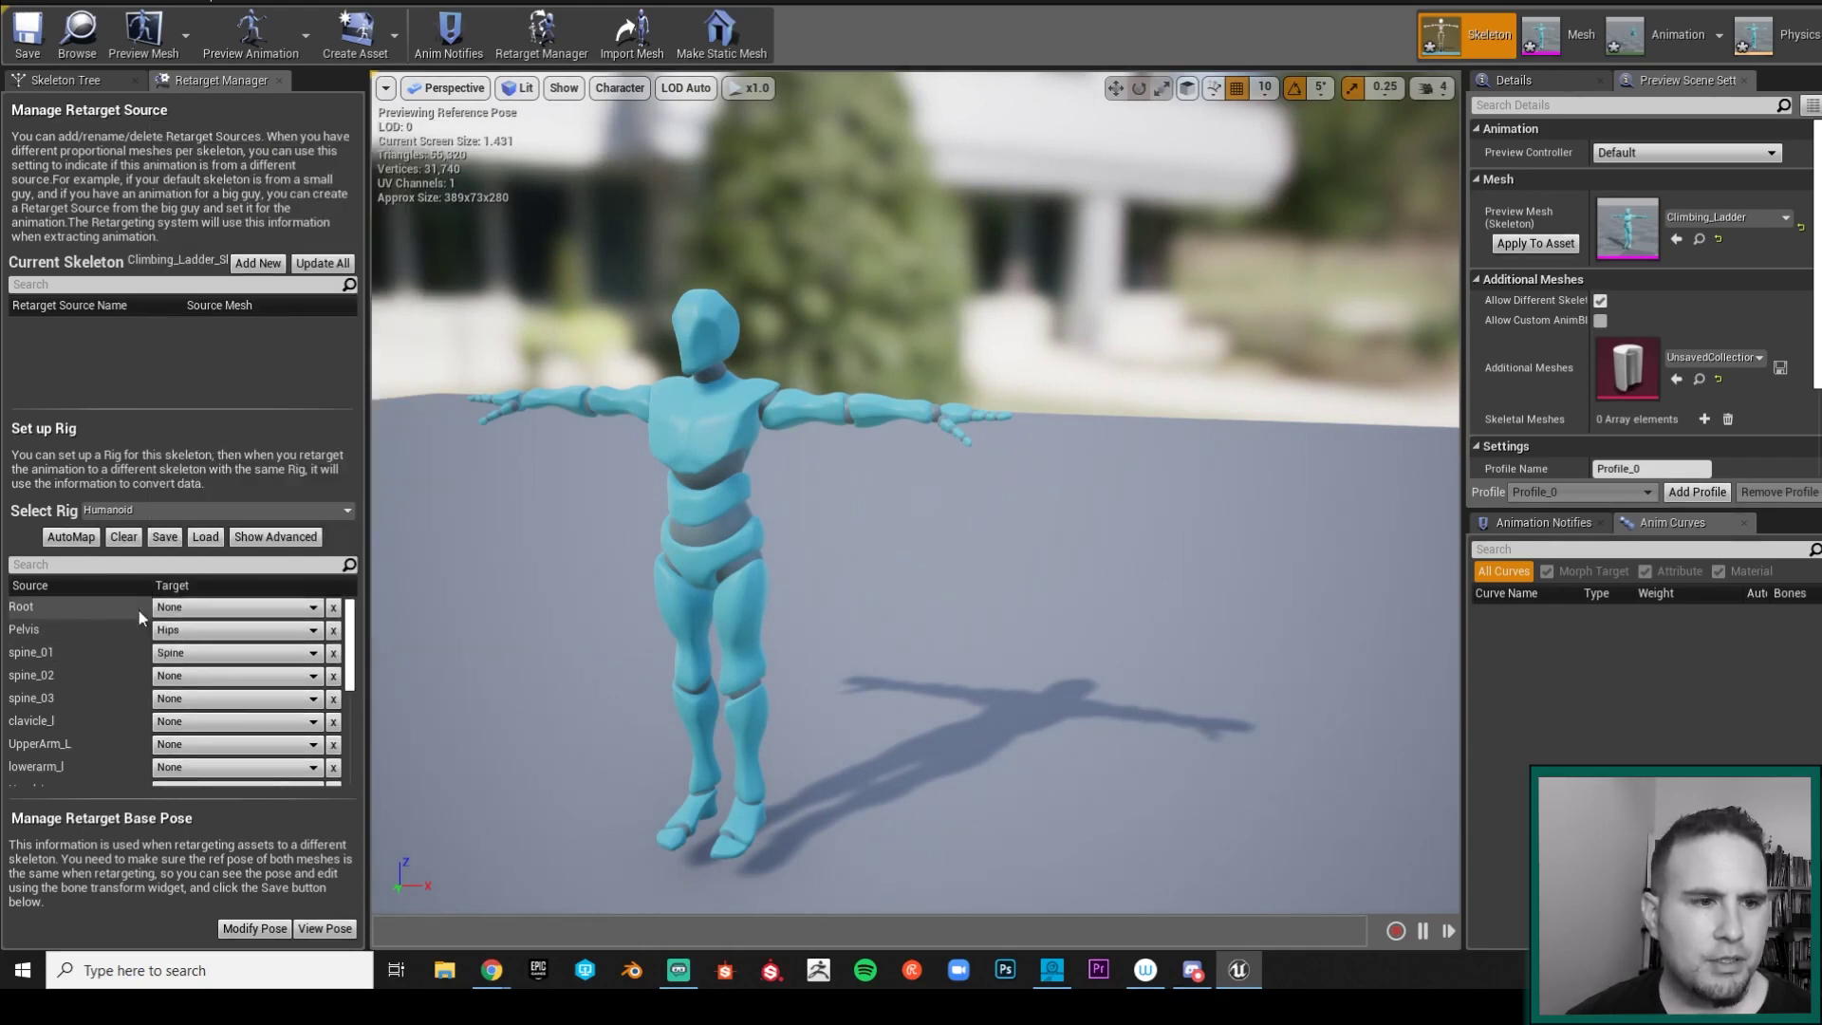
Step: Map spine_02 to Spine1 and spine_03 to Spine2
left_click(179, 664)
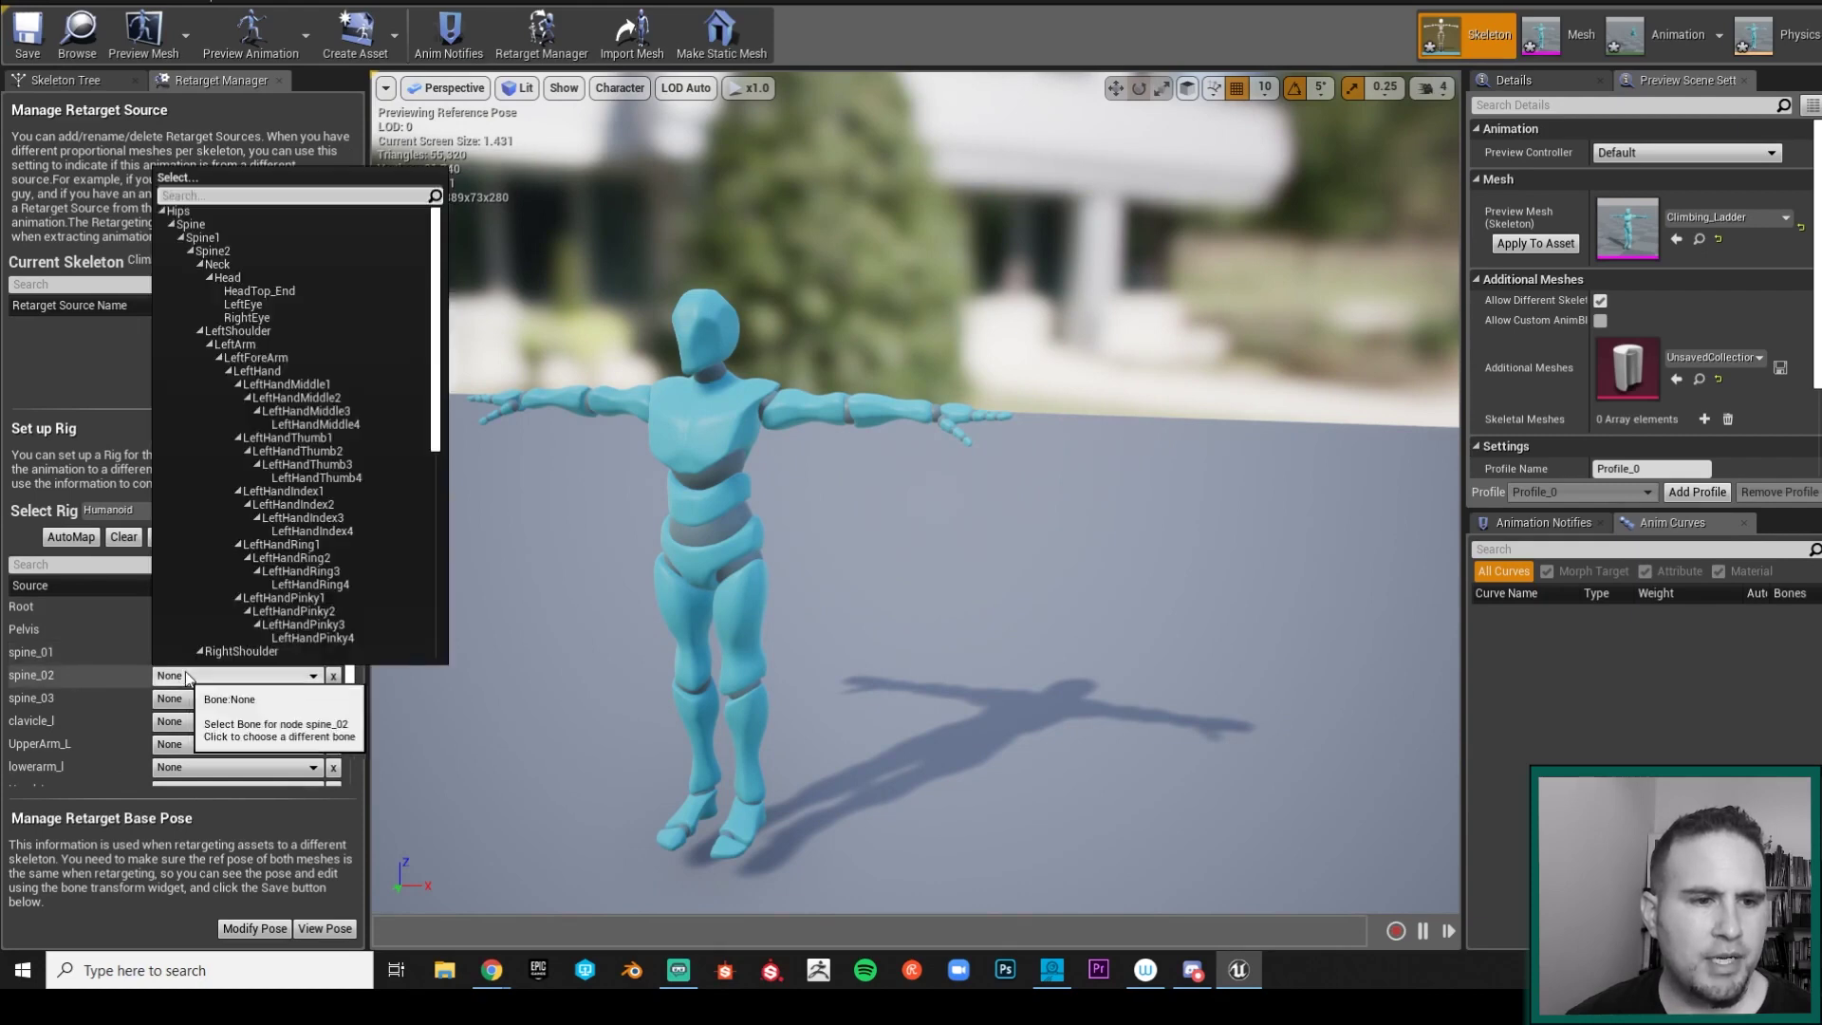
left_click(235, 232)
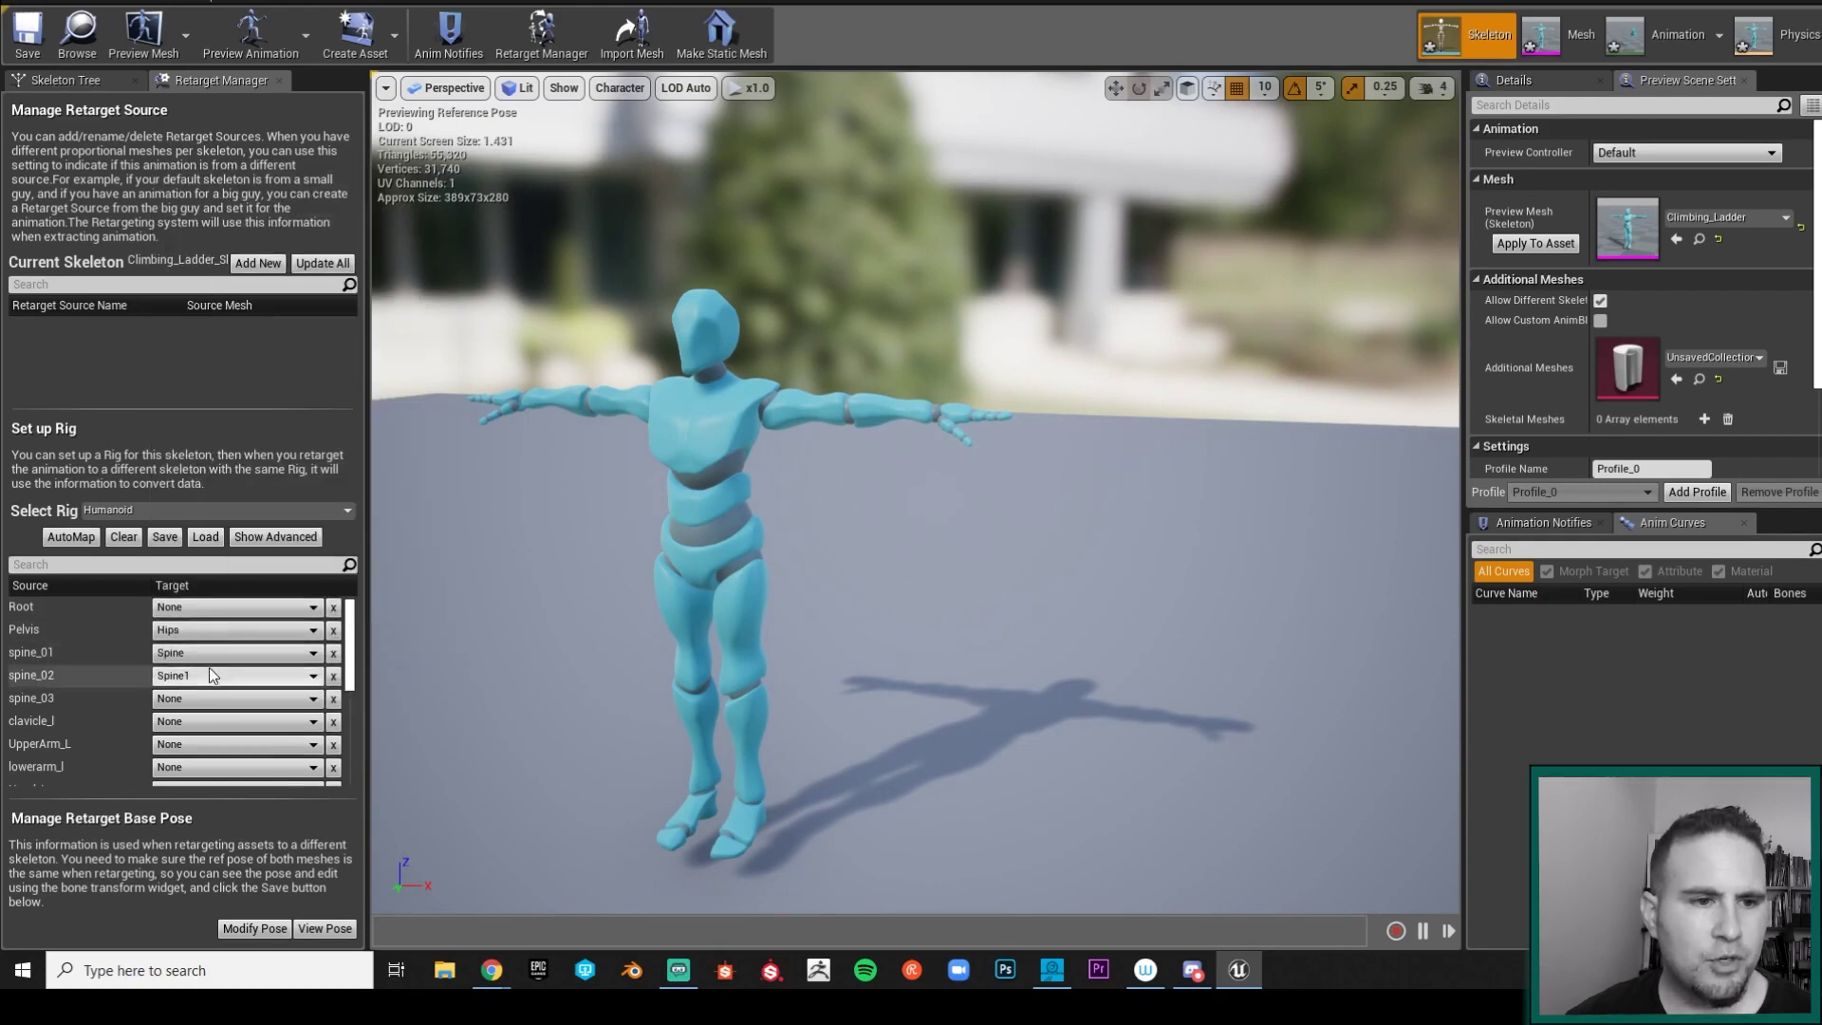
left_click(213, 699)
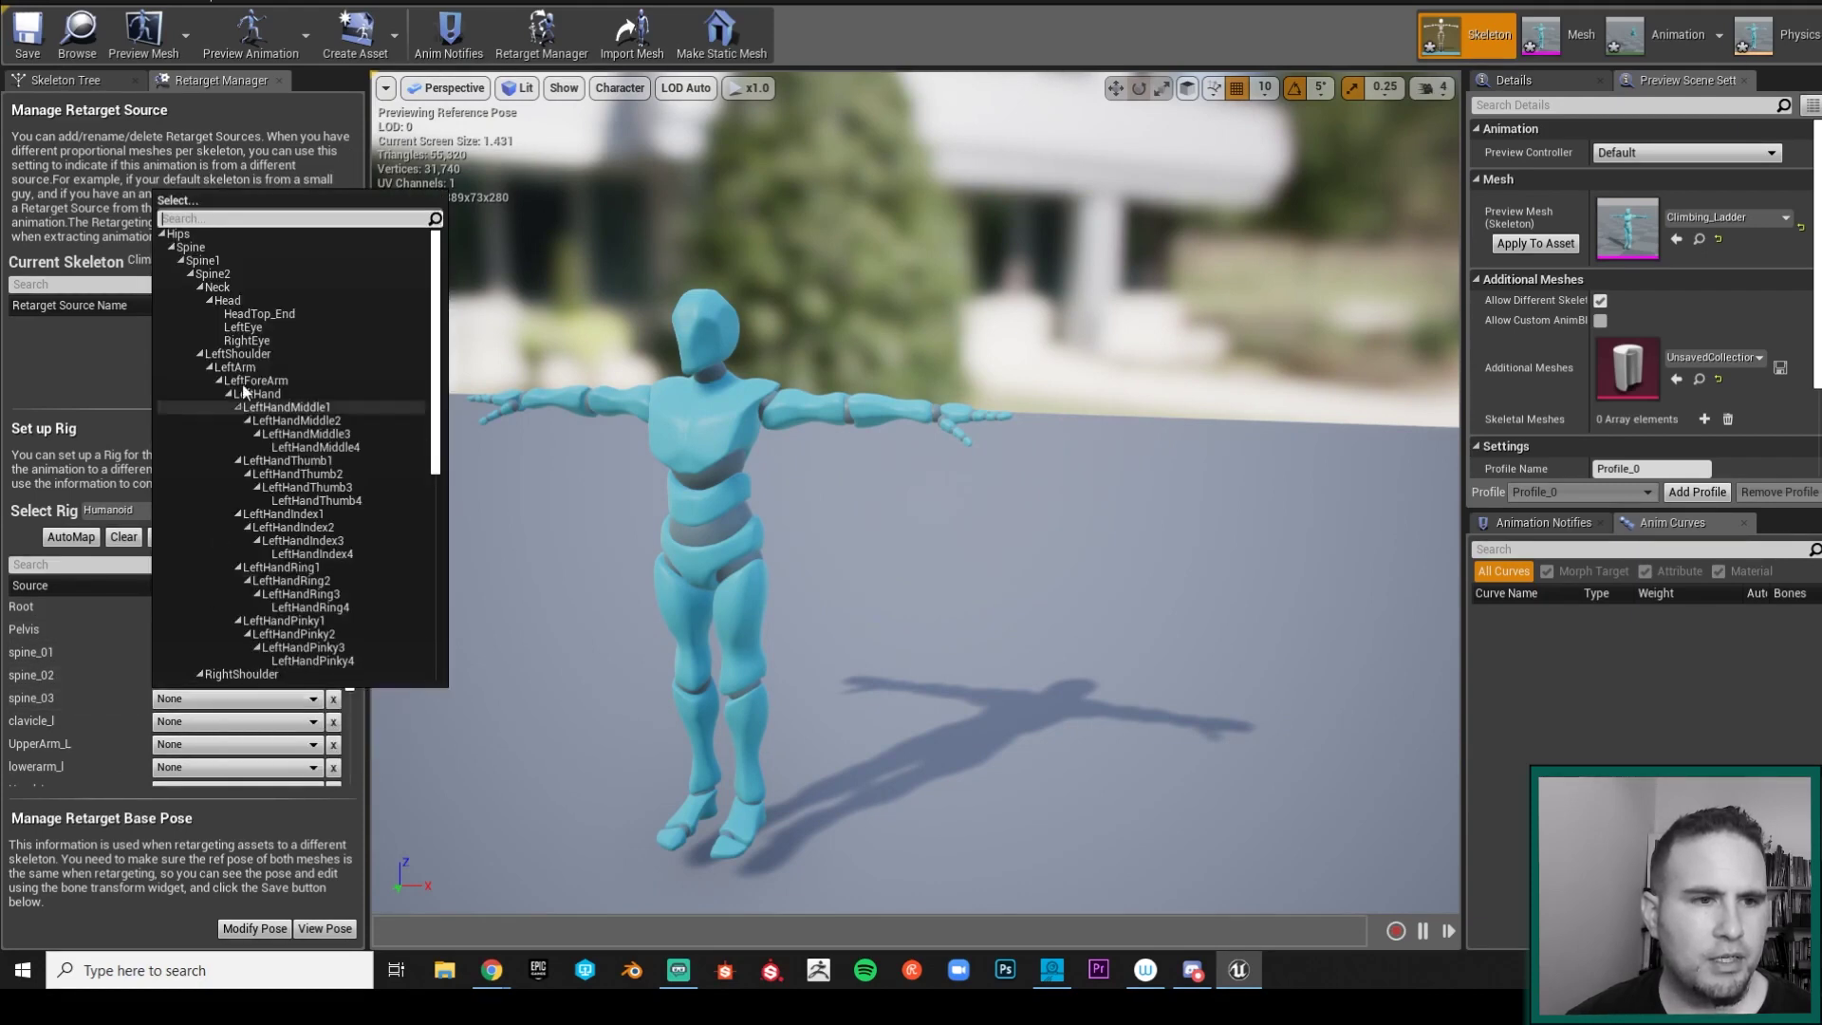
left_click(242, 279)
scroll(201, 736, "down", 1)
scroll(202, 736, "down", 1)
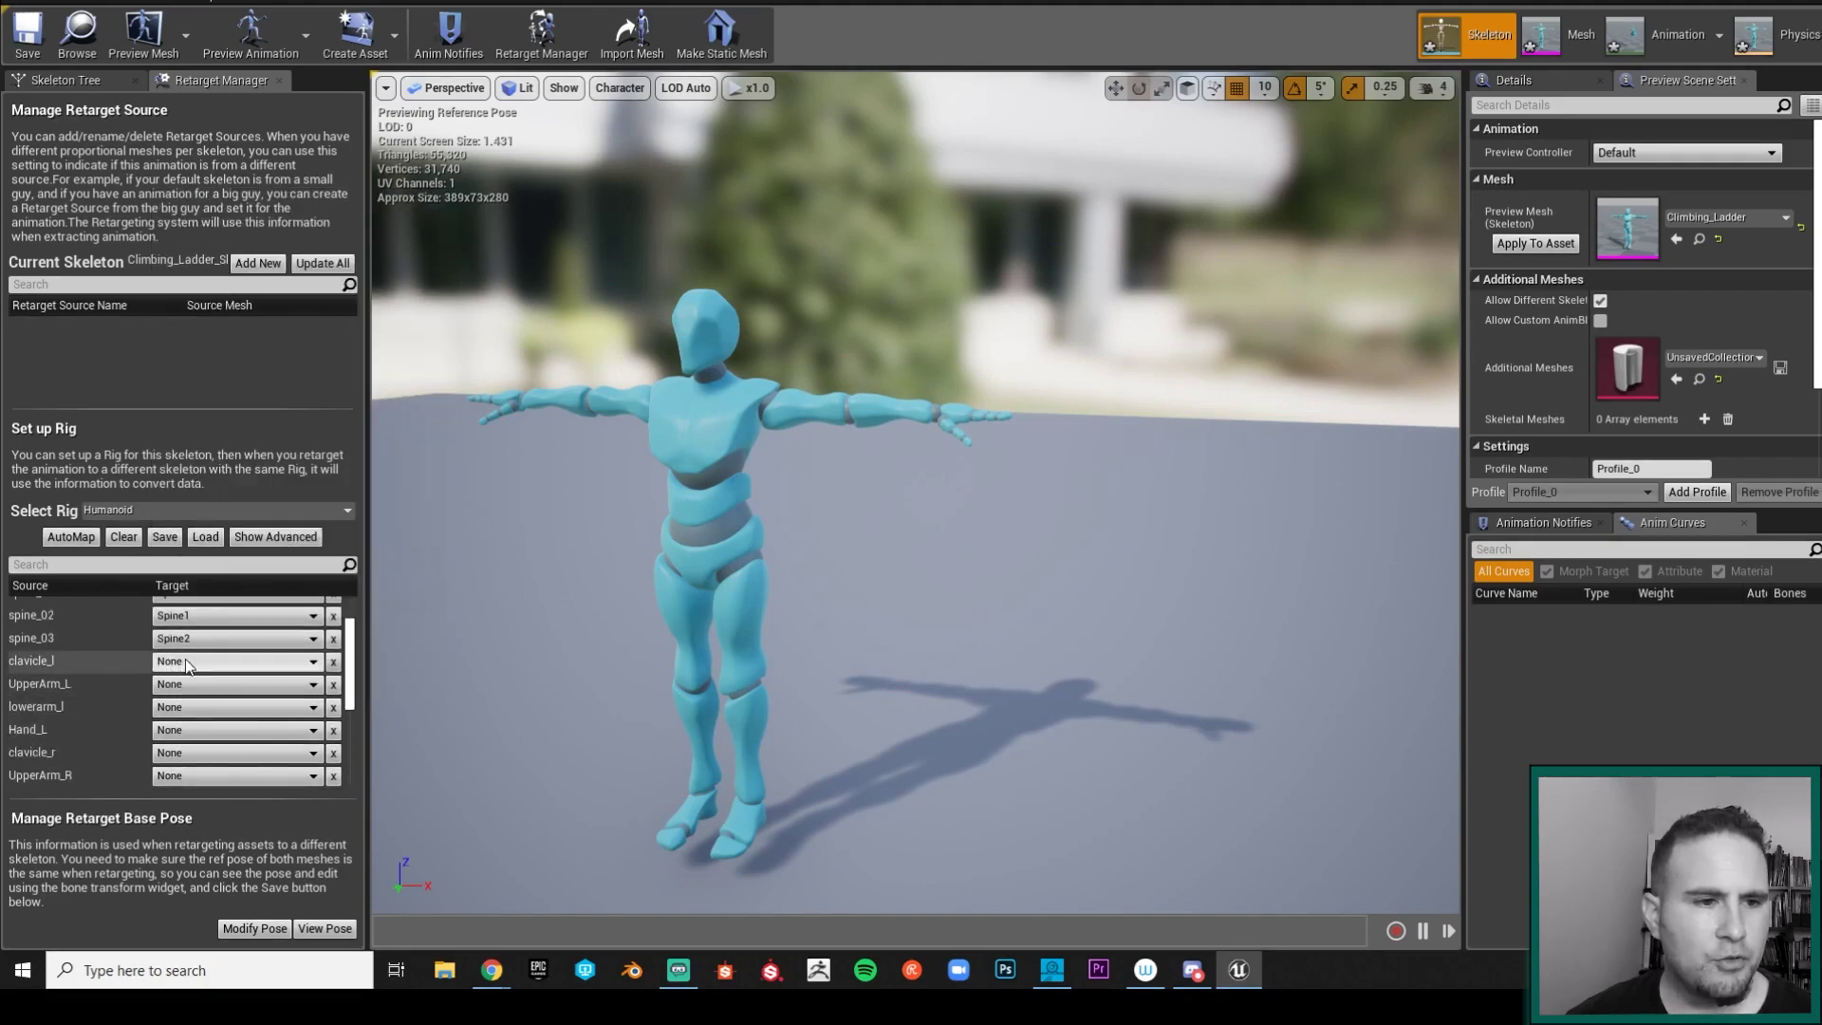
left_click(185, 658)
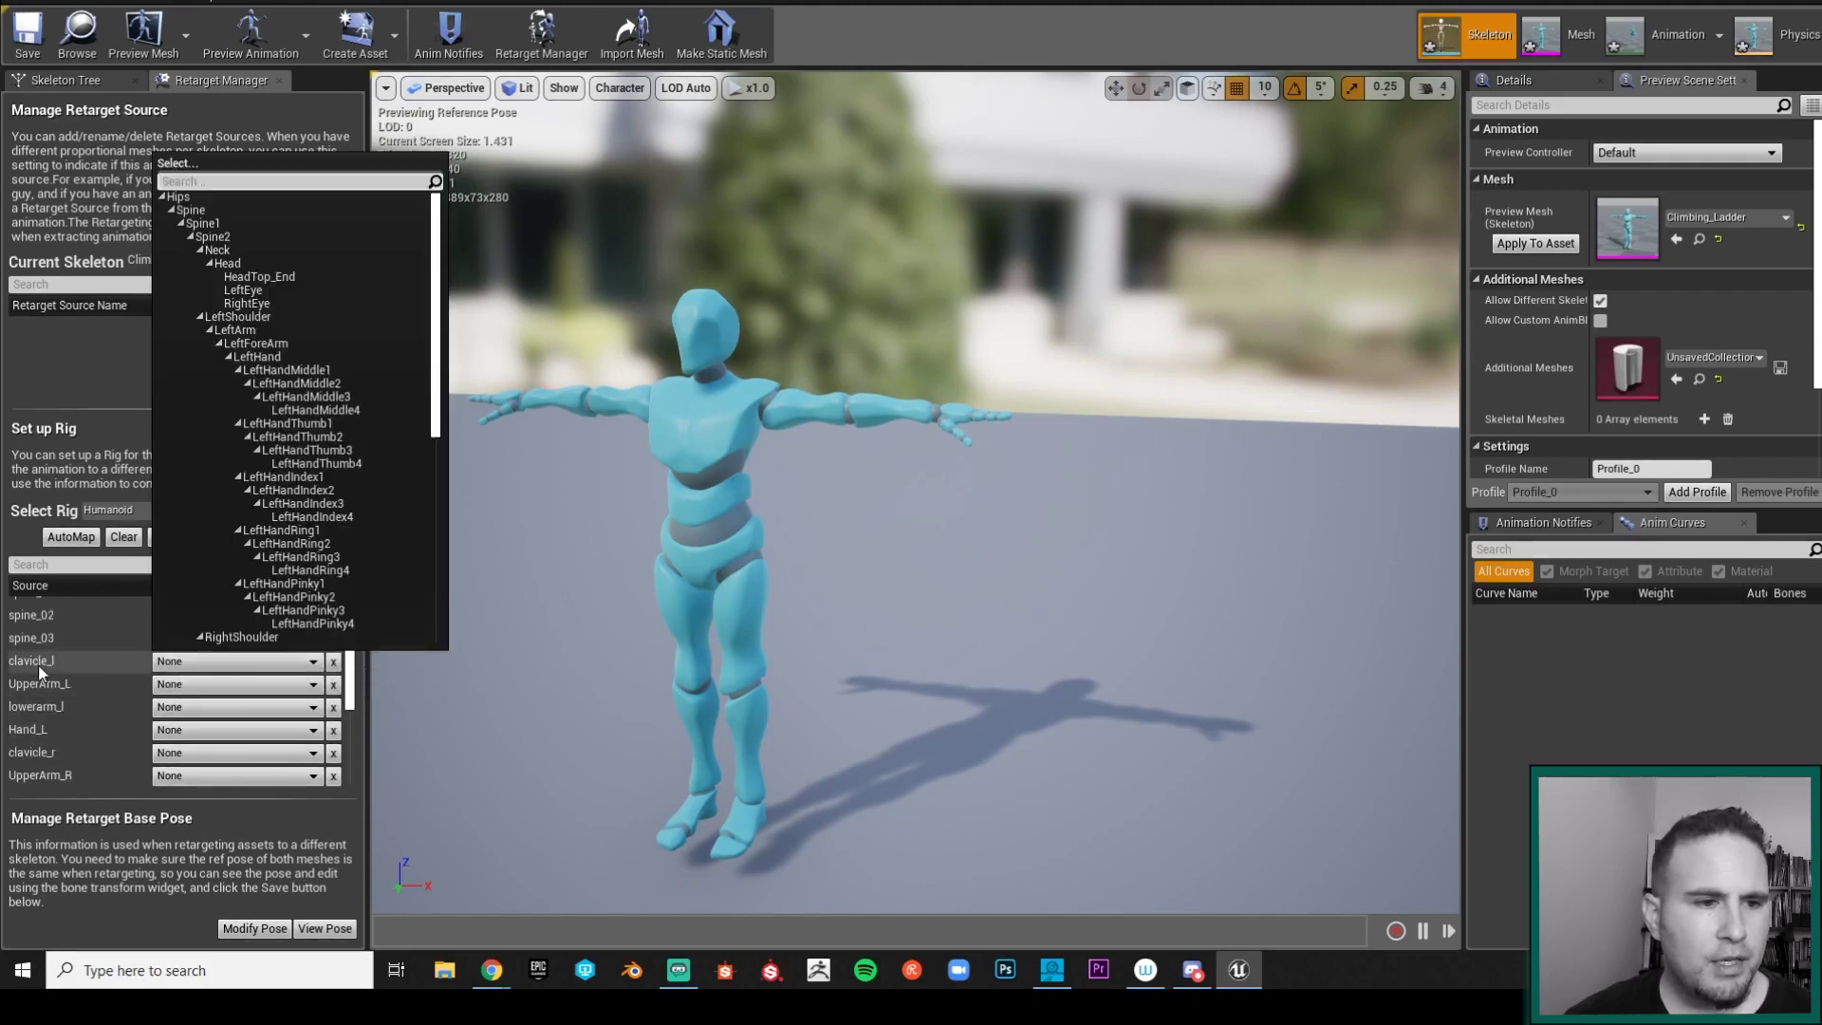
Step: Map the left arm: clavicle_l to LeftShoulder, UpperArm_L to LeftArm, lowerarm_l to LeftForeArm, Hand_L to LeftHand
left_click(265, 316)
left_click(195, 687)
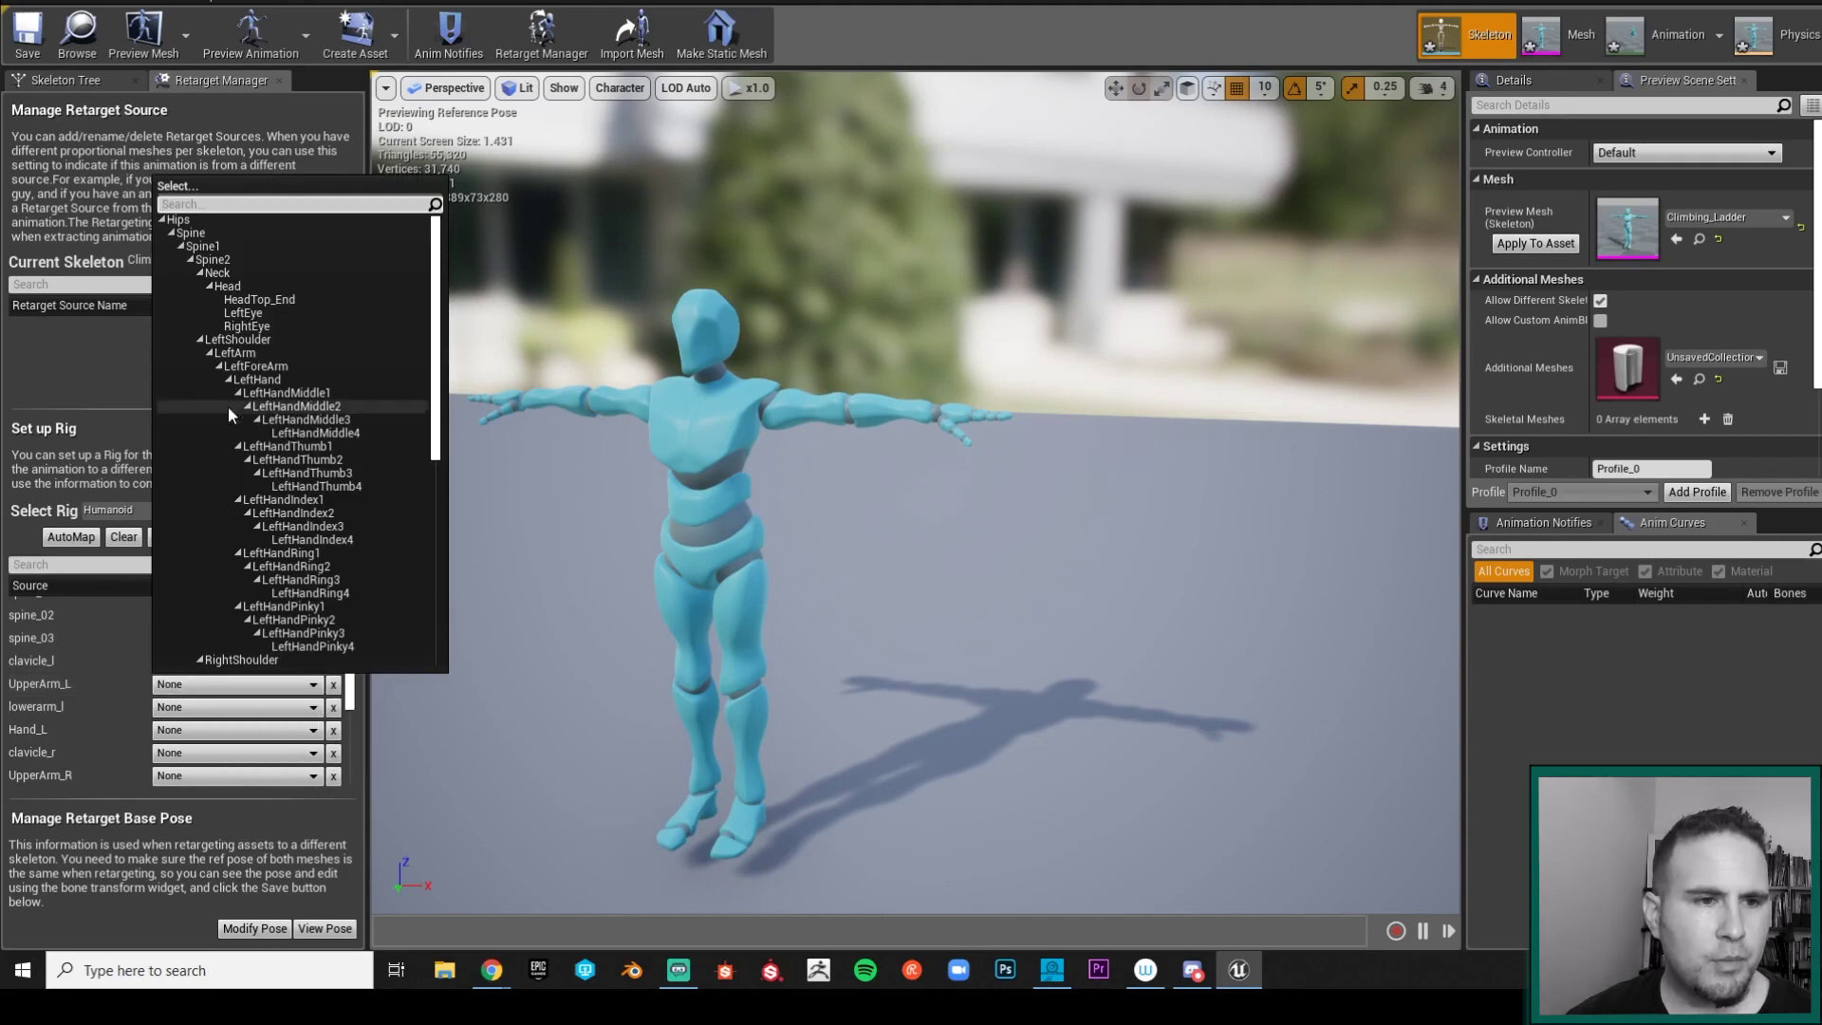
left_click(242, 354)
left_click(211, 706)
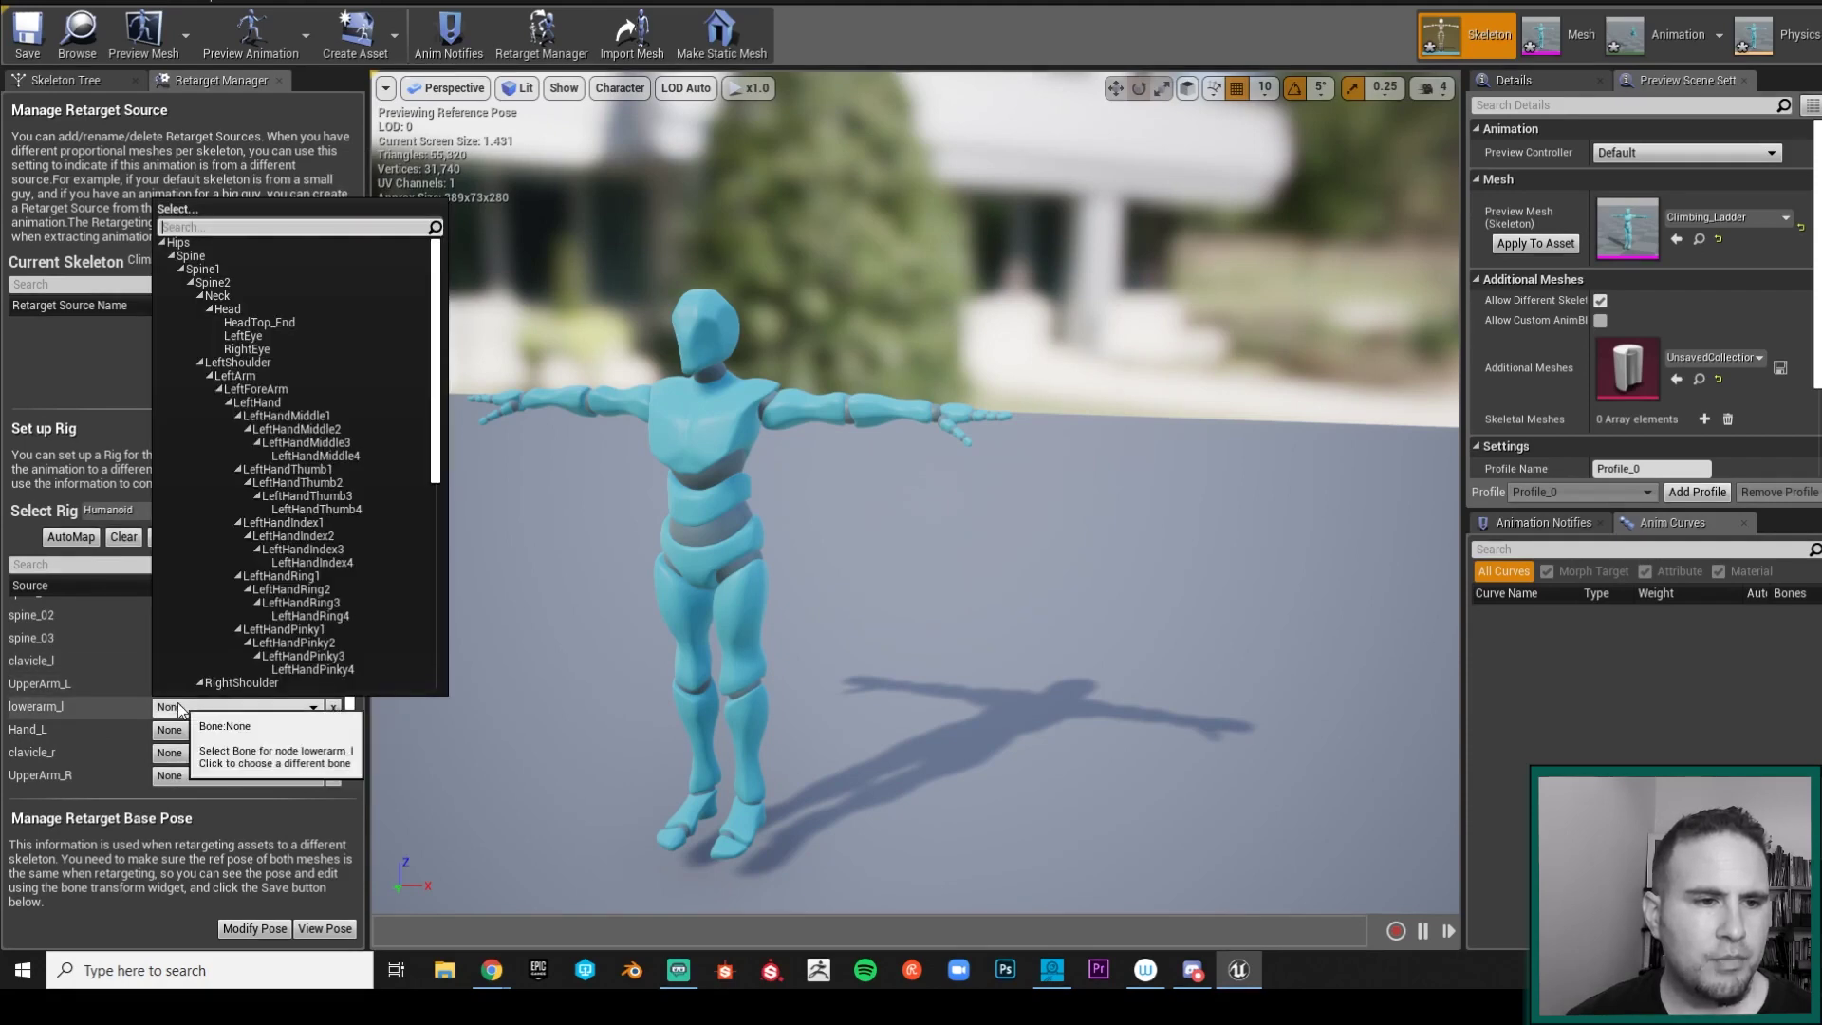
left_click(266, 391)
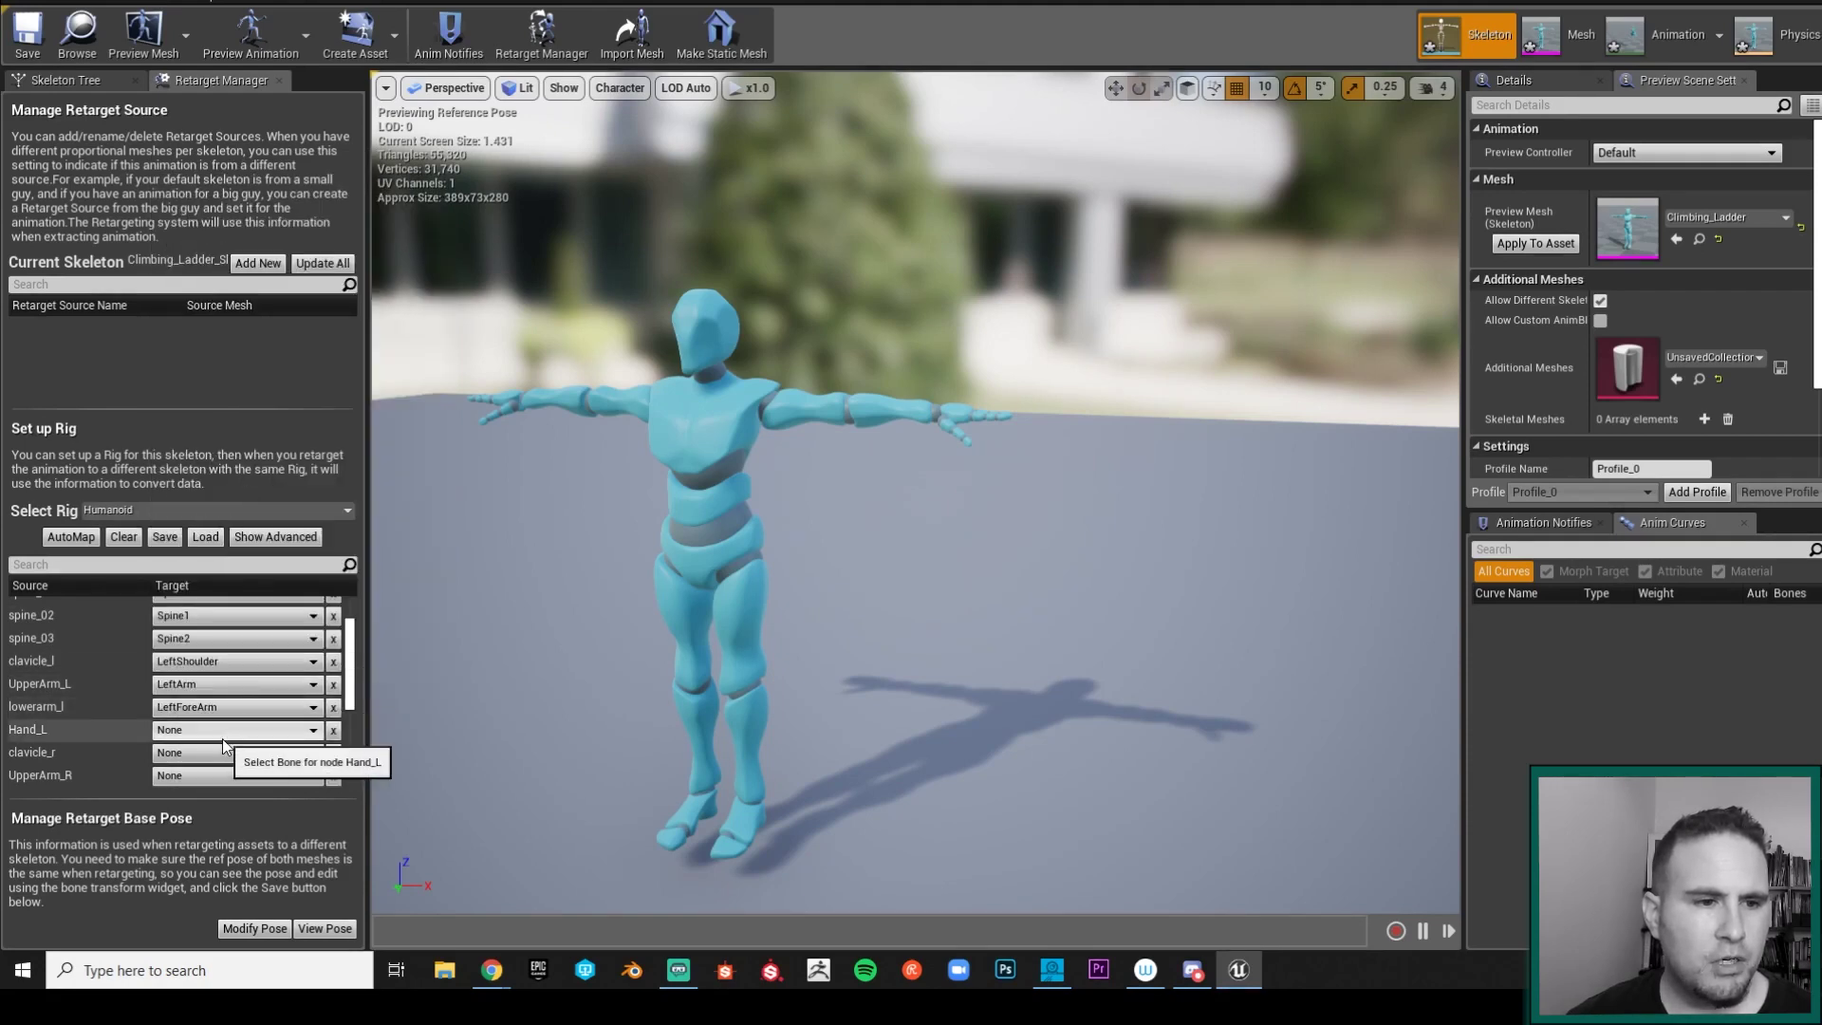
left_click(225, 730)
left_click(269, 429)
scroll(253, 717, "down", 3)
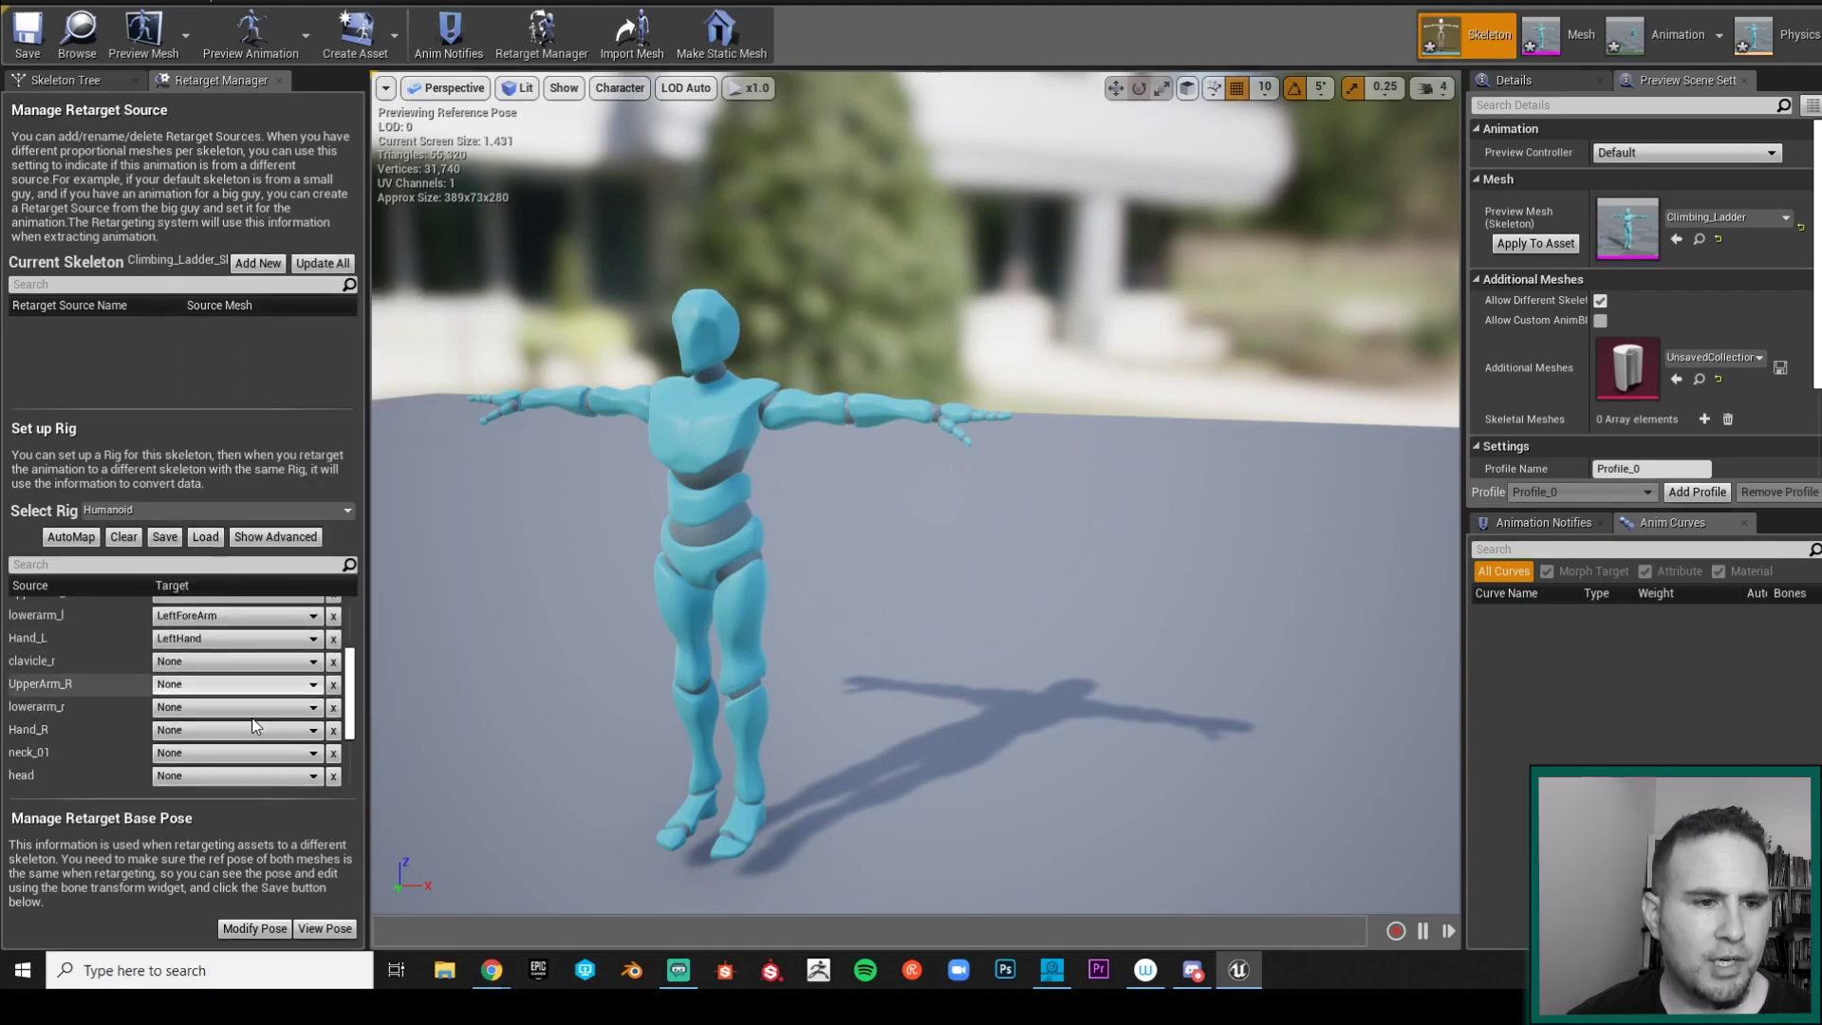
Step: Map clavicle_r to RightShoulder, give UpperArm_R a bone, and map lowerarm_r to RightForeArm
left_click(182, 661)
scroll(284, 570, "down", 2)
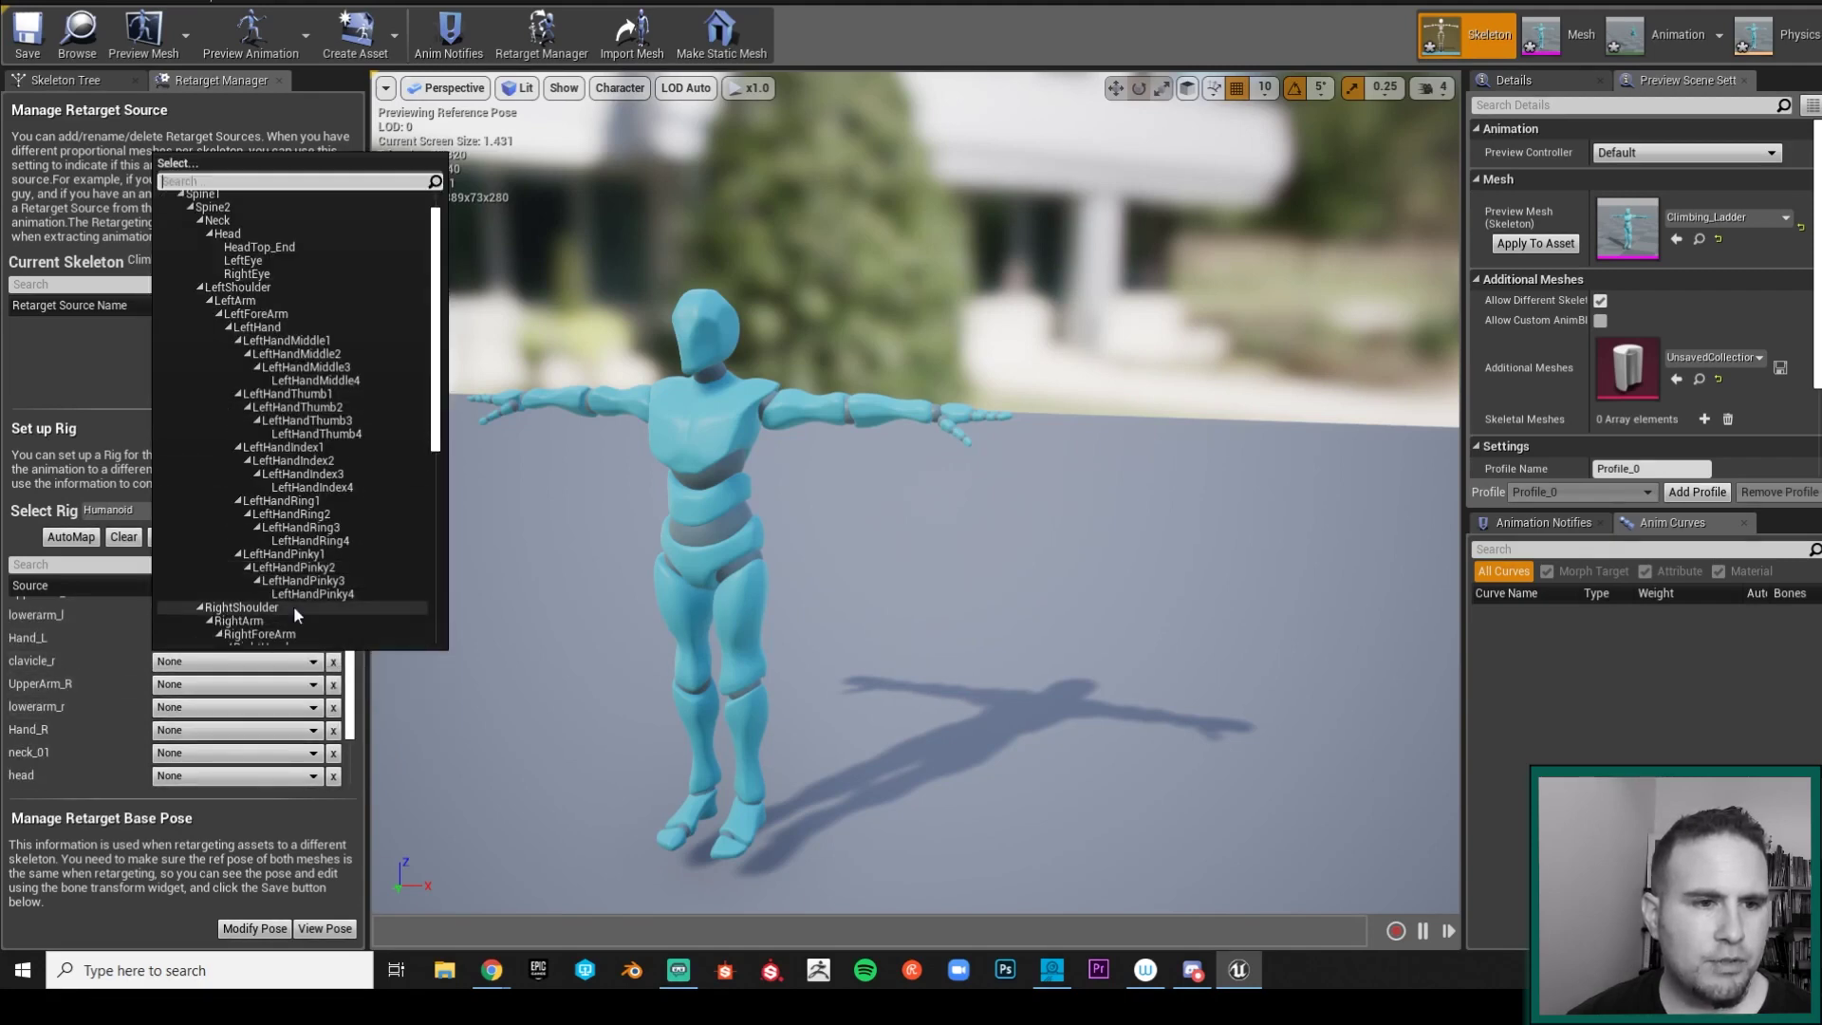
left_click(293, 605)
left_click(237, 684)
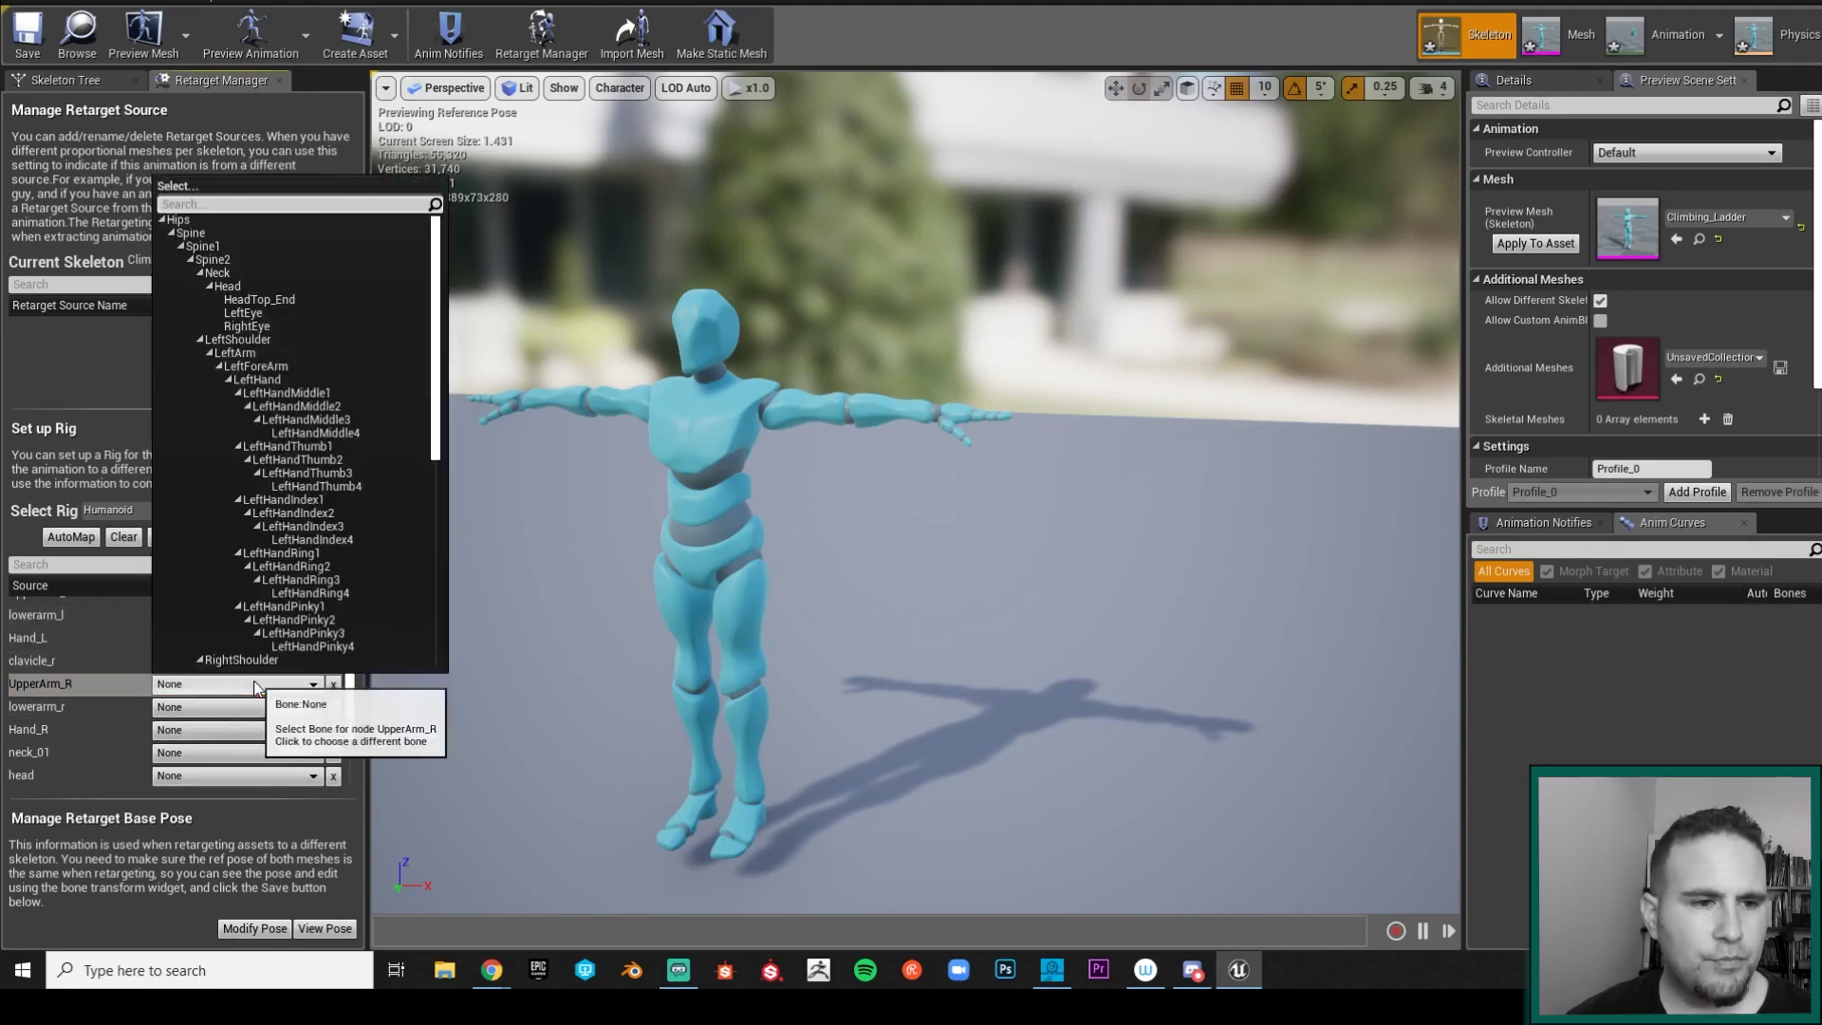
scroll(289, 617, "down", 3)
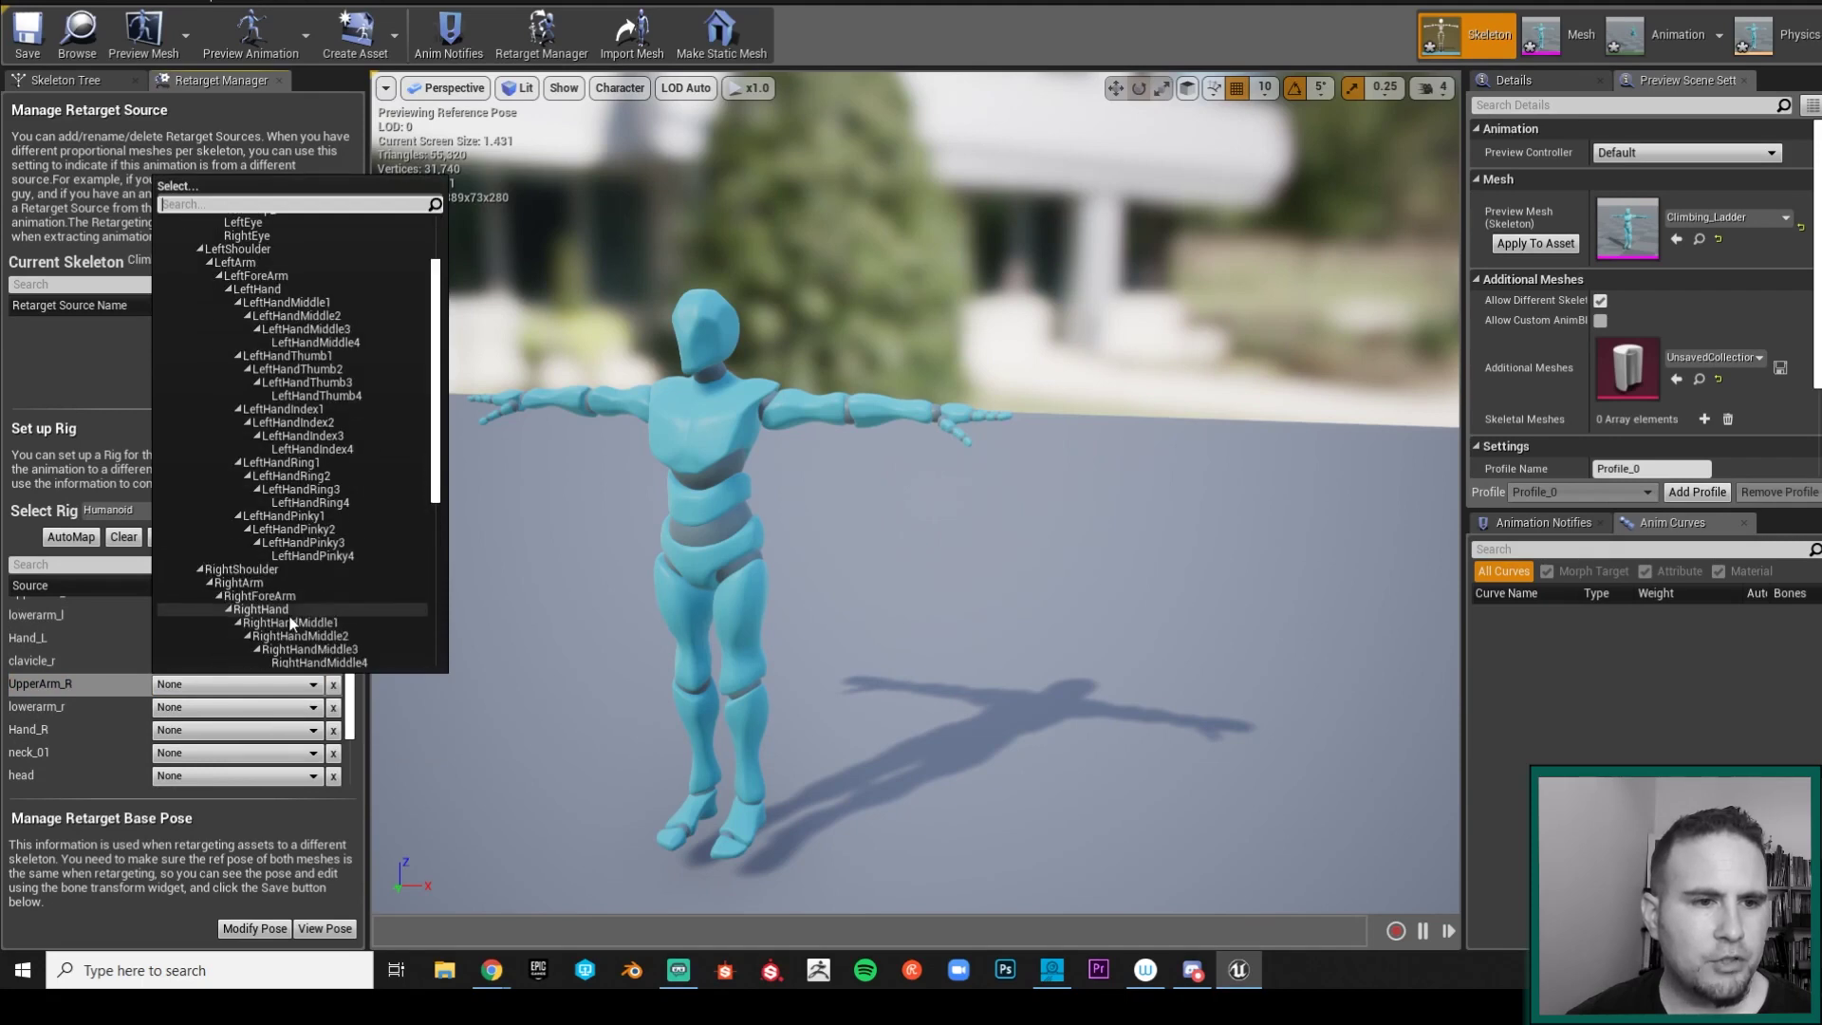
left_click(249, 583)
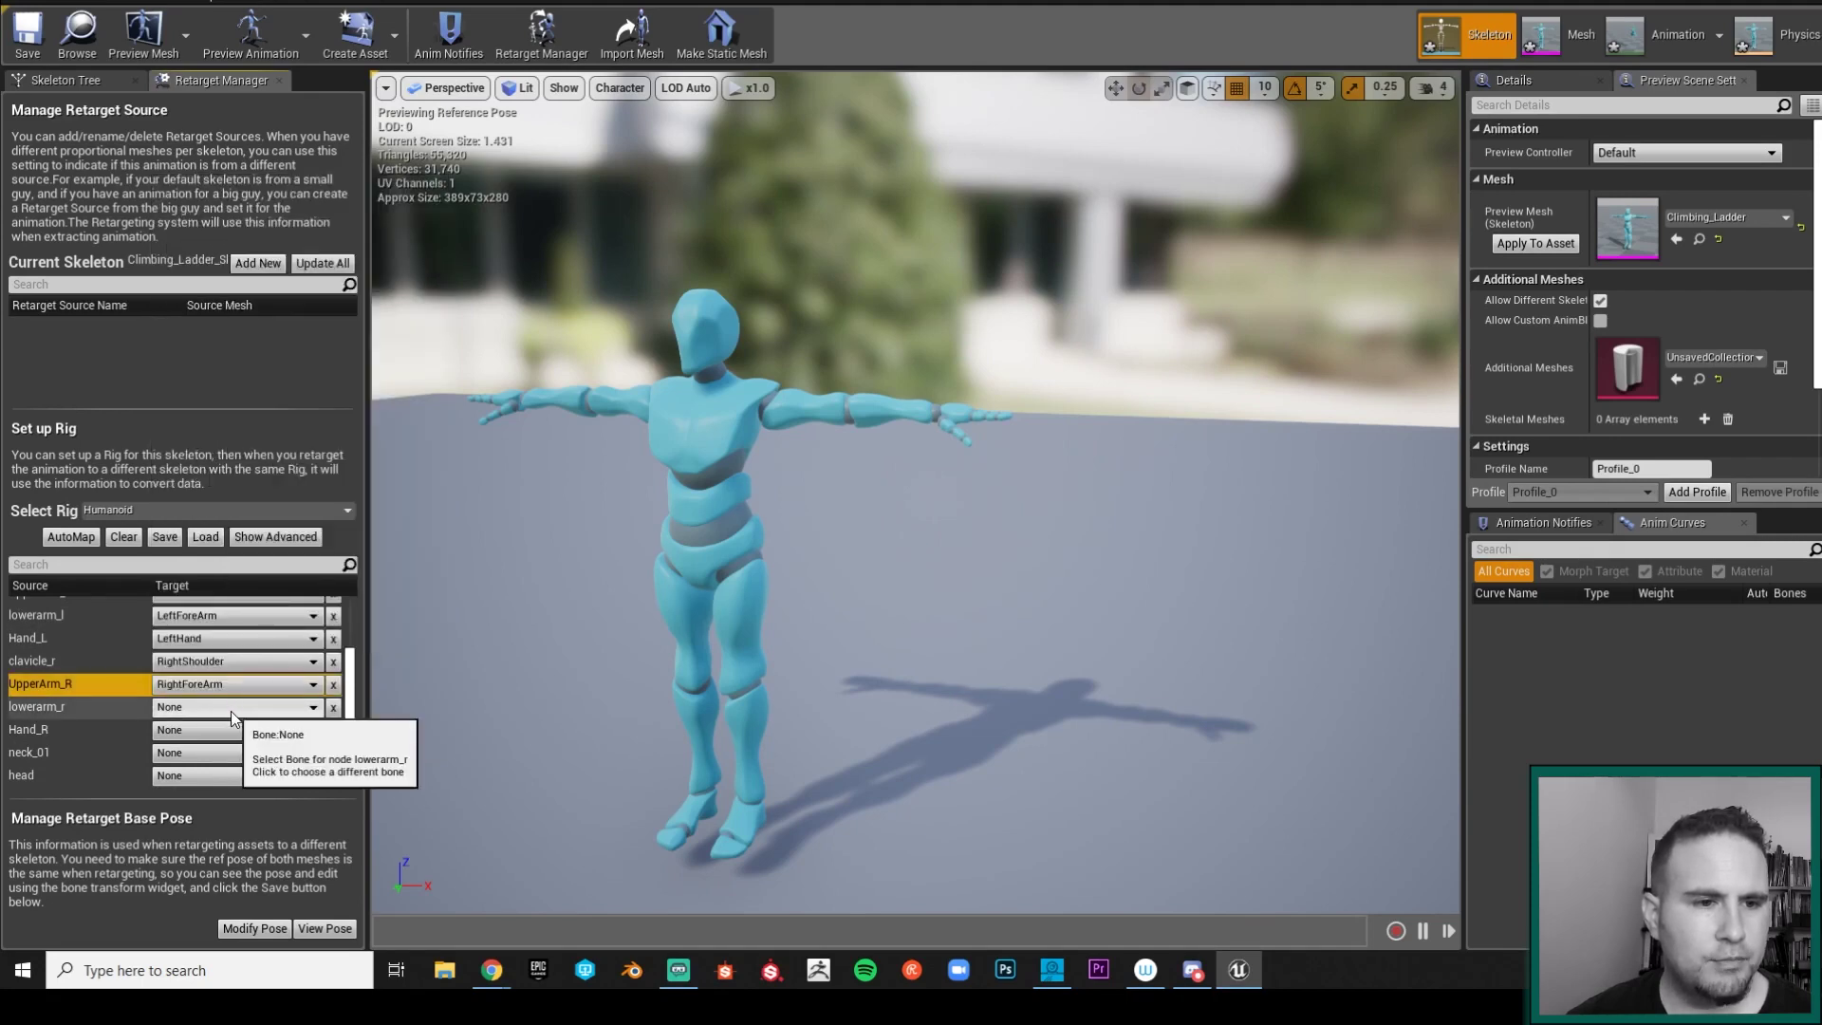
left_click(232, 712)
scroll(299, 615, "down", 3)
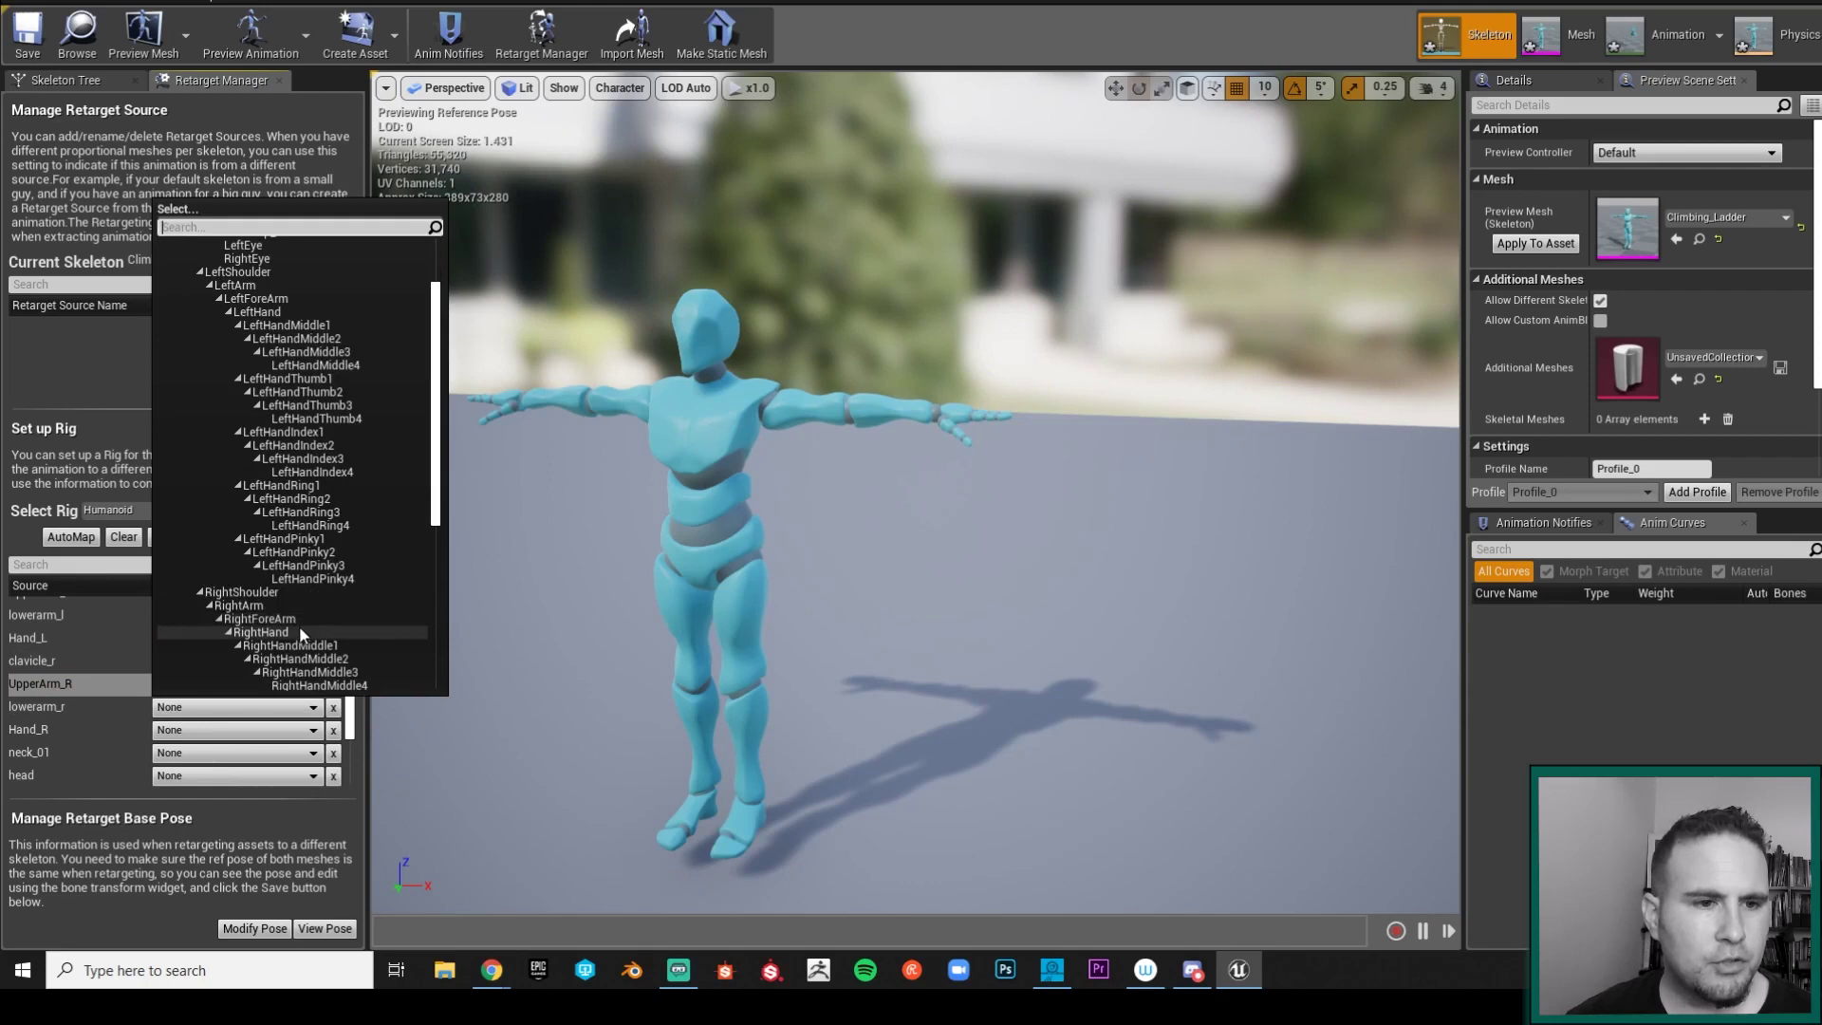
left_click(298, 619)
Step: Correct UpperArm_R to RightArm and map Hand_R to RightHand
left_click(237, 707)
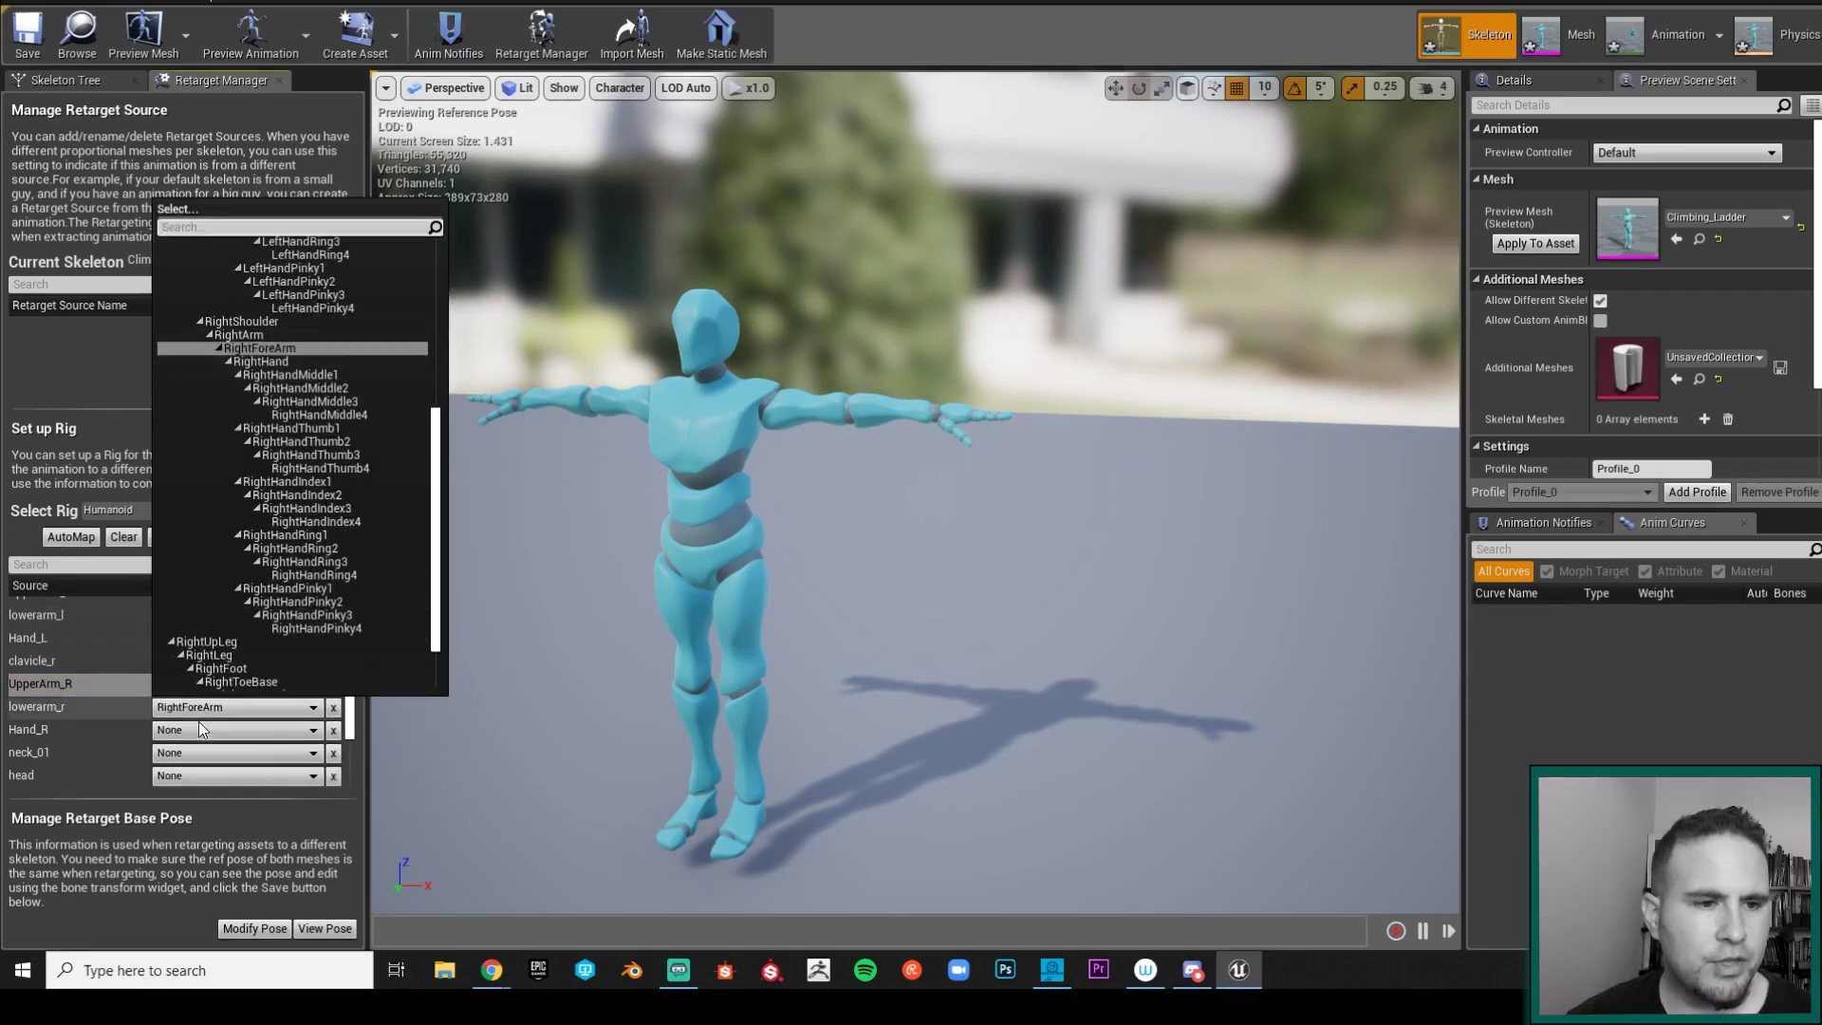
left_click(111, 688)
left_click(312, 684)
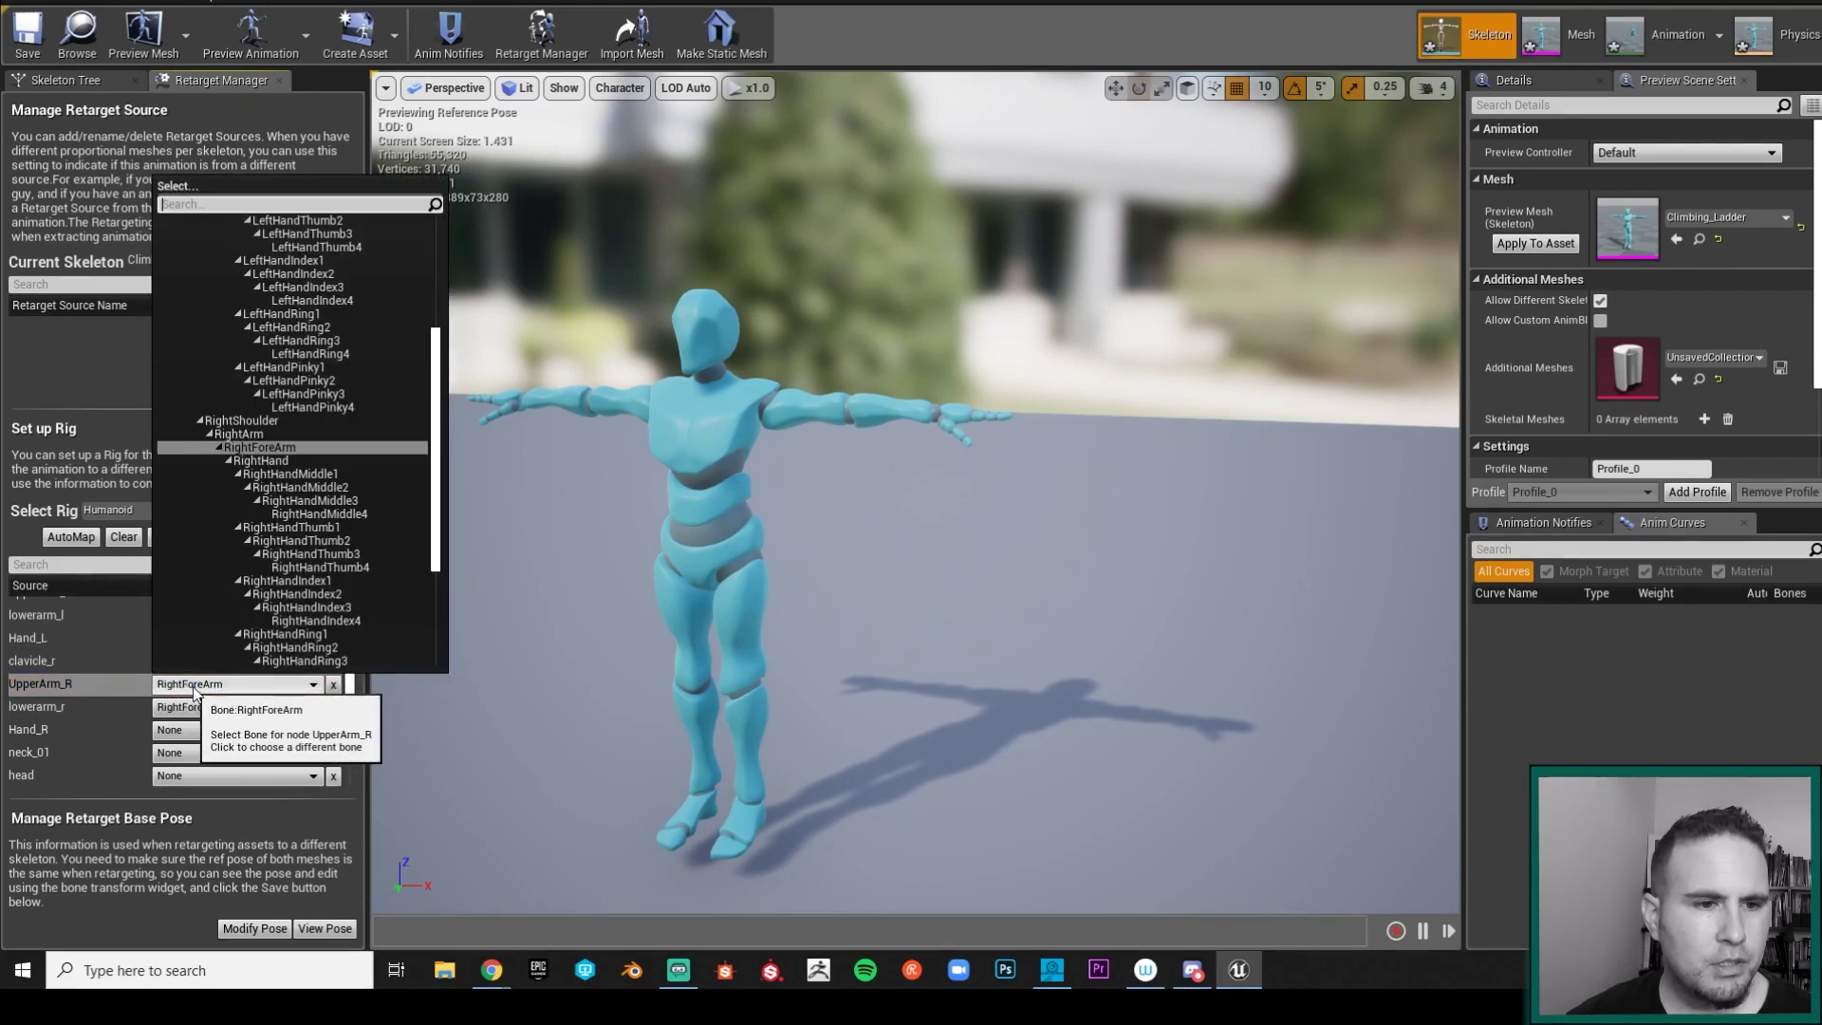
left_click(247, 434)
left_click(213, 727)
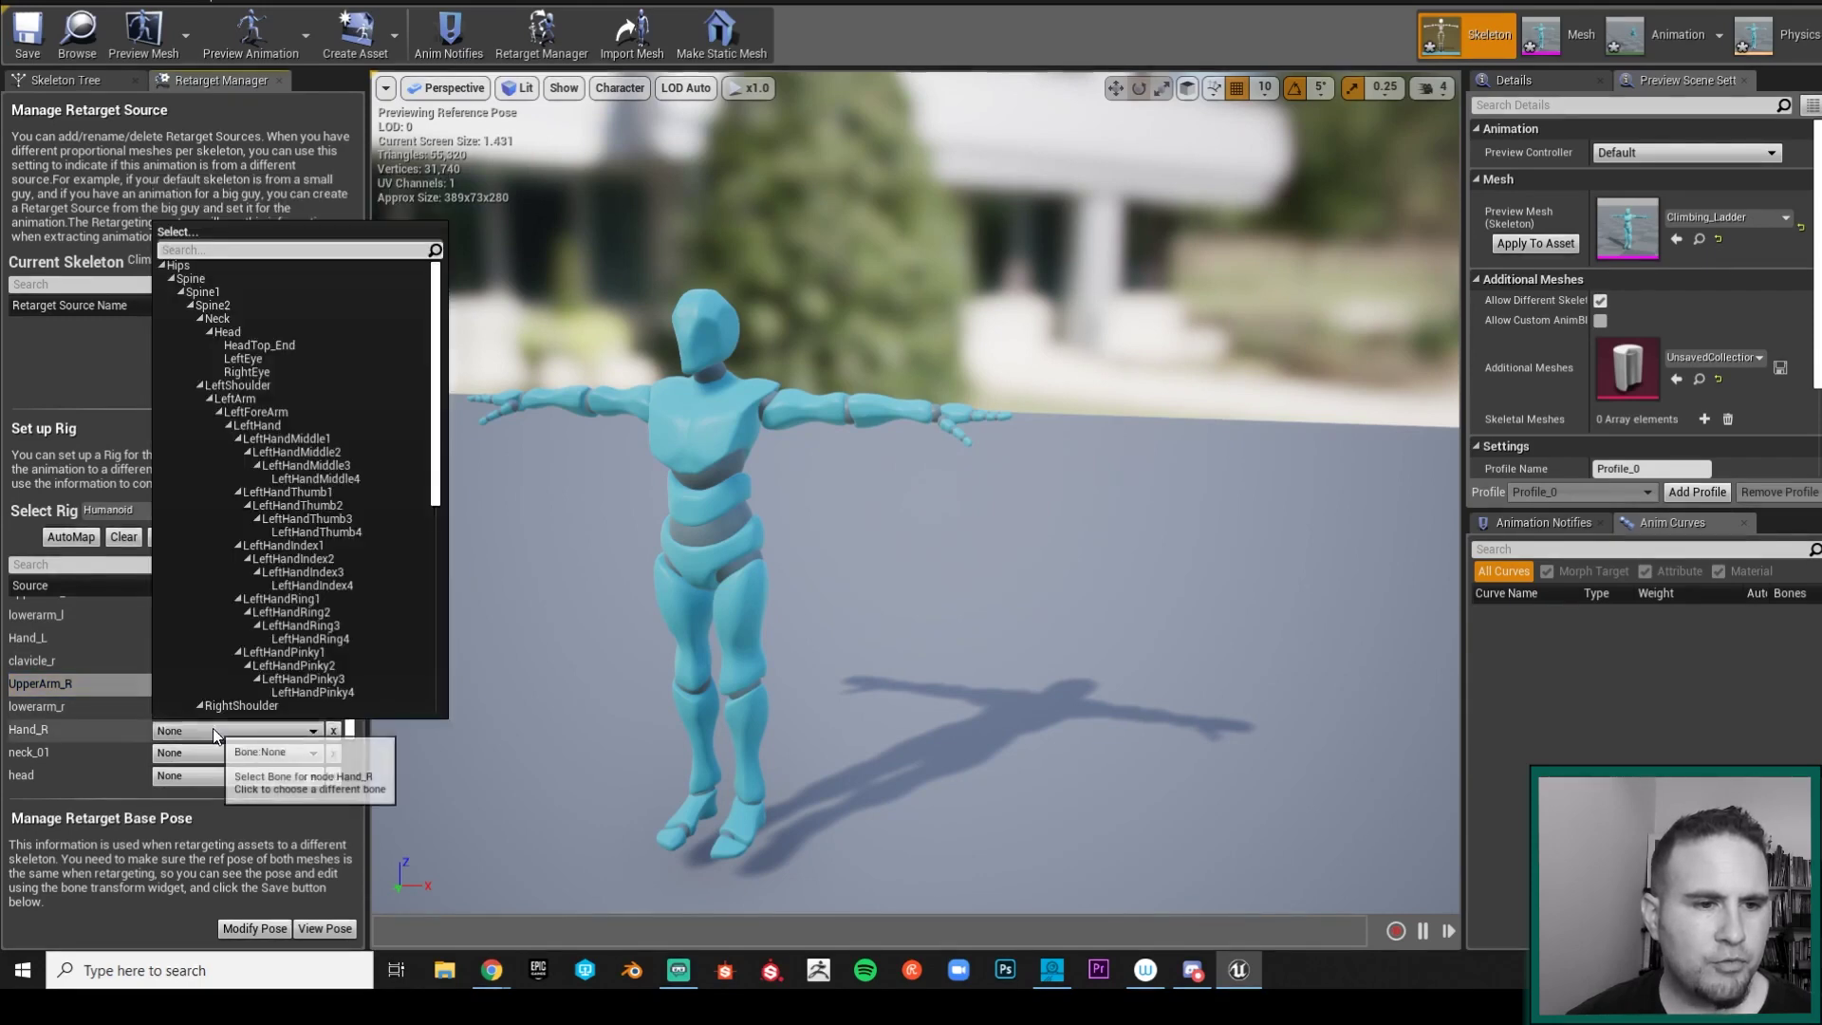
scroll(273, 578, "down", 6)
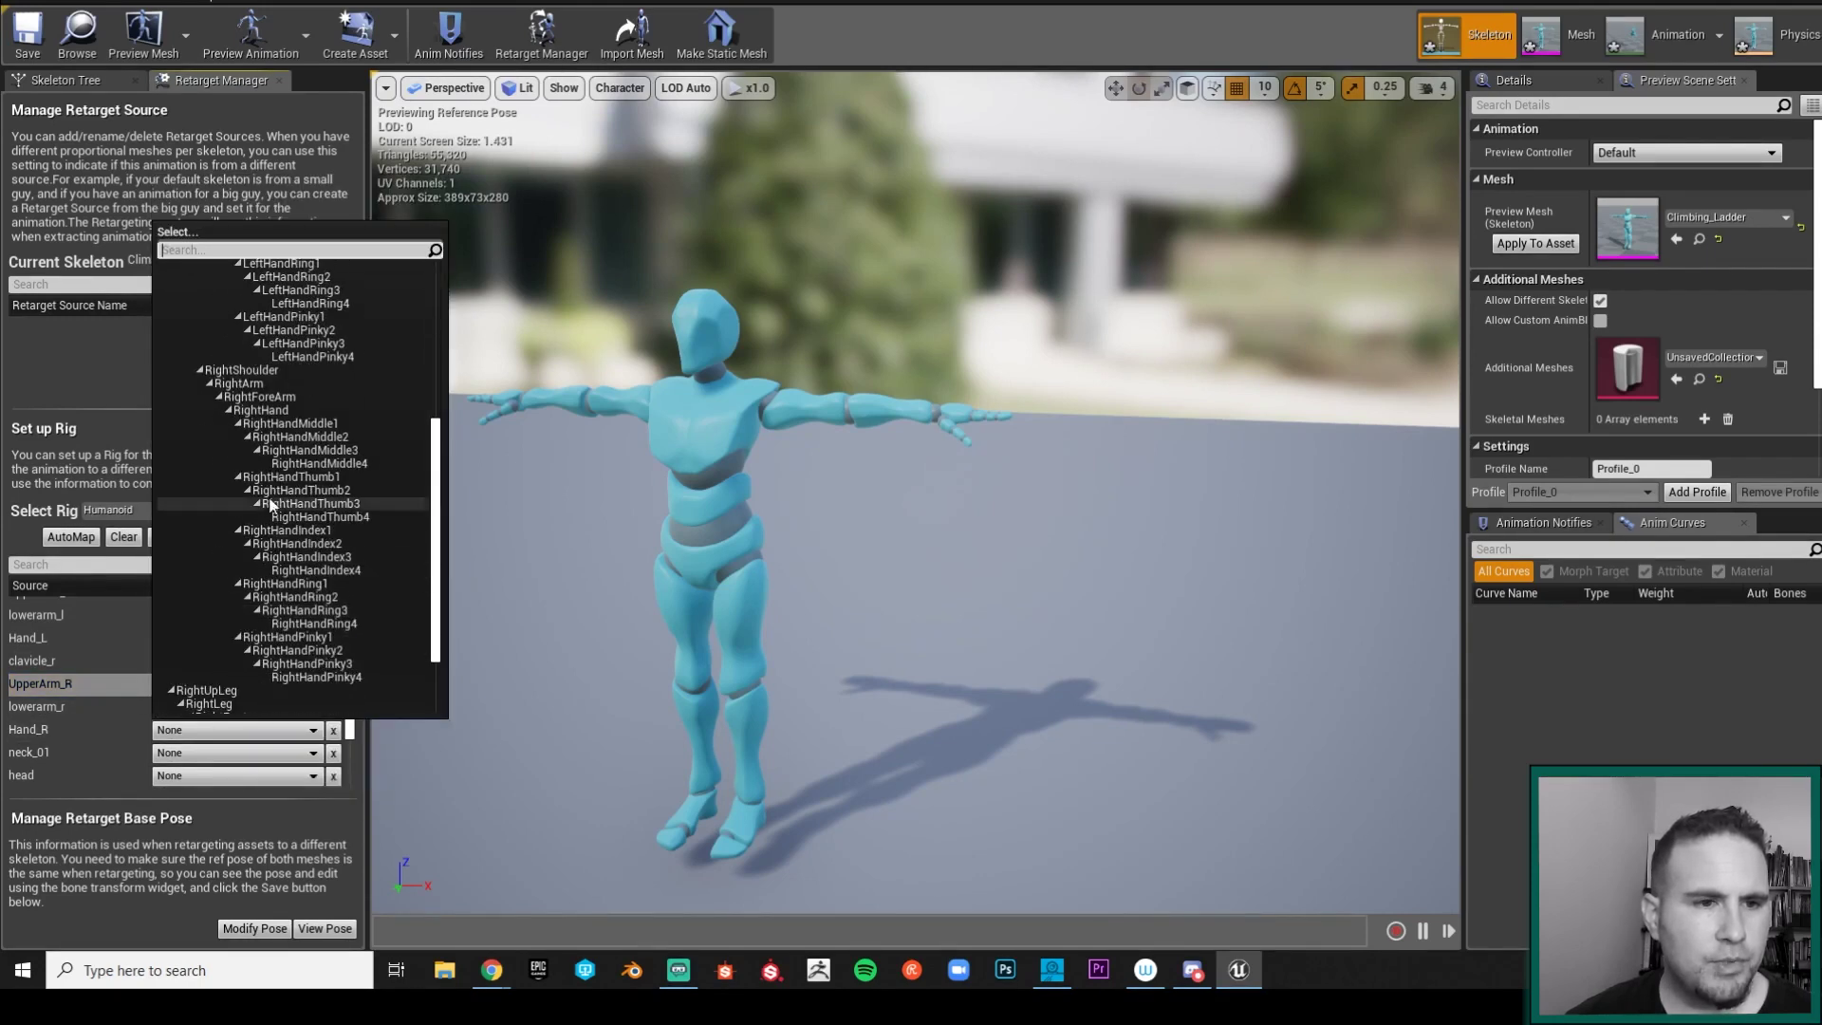
left_click(261, 410)
scroll(124, 692, "down", 2)
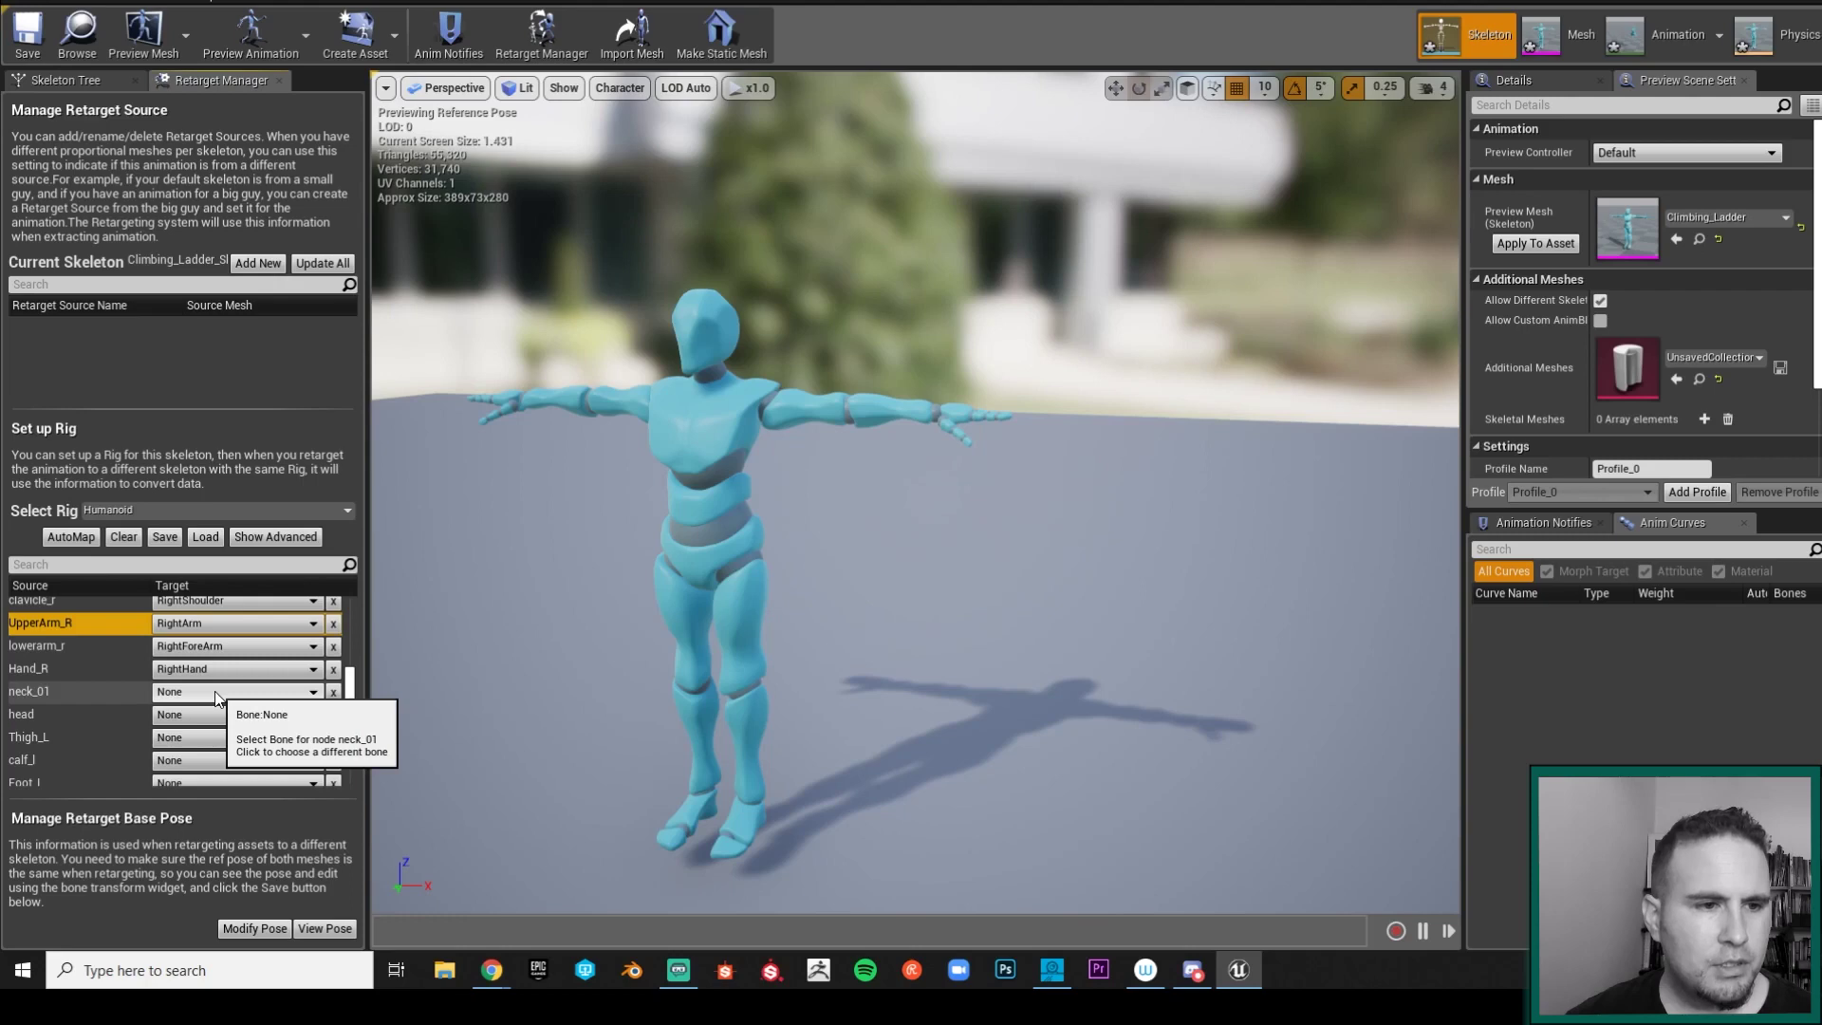
scroll(217, 698, "up", 1)
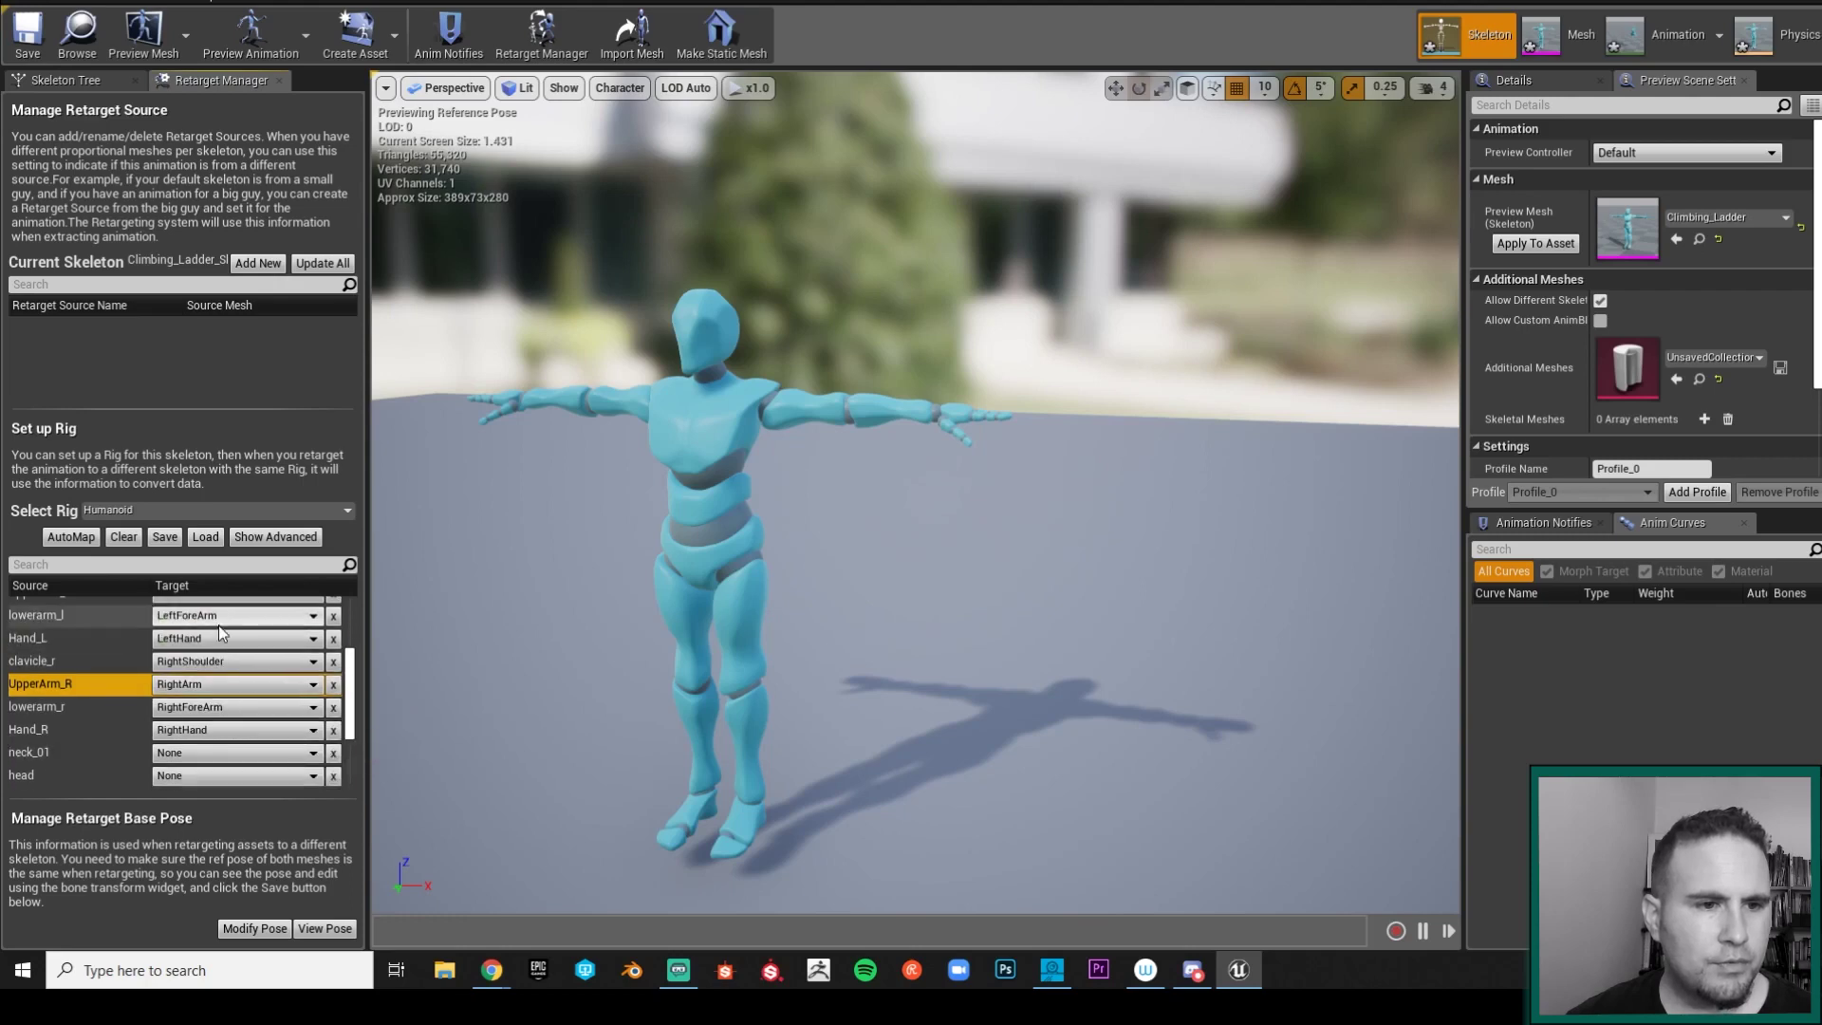
Step: Map neck_01 to Neck and head to Head in the Humanoid rig
scroll(206, 712, "down", 1)
left_click(202, 725)
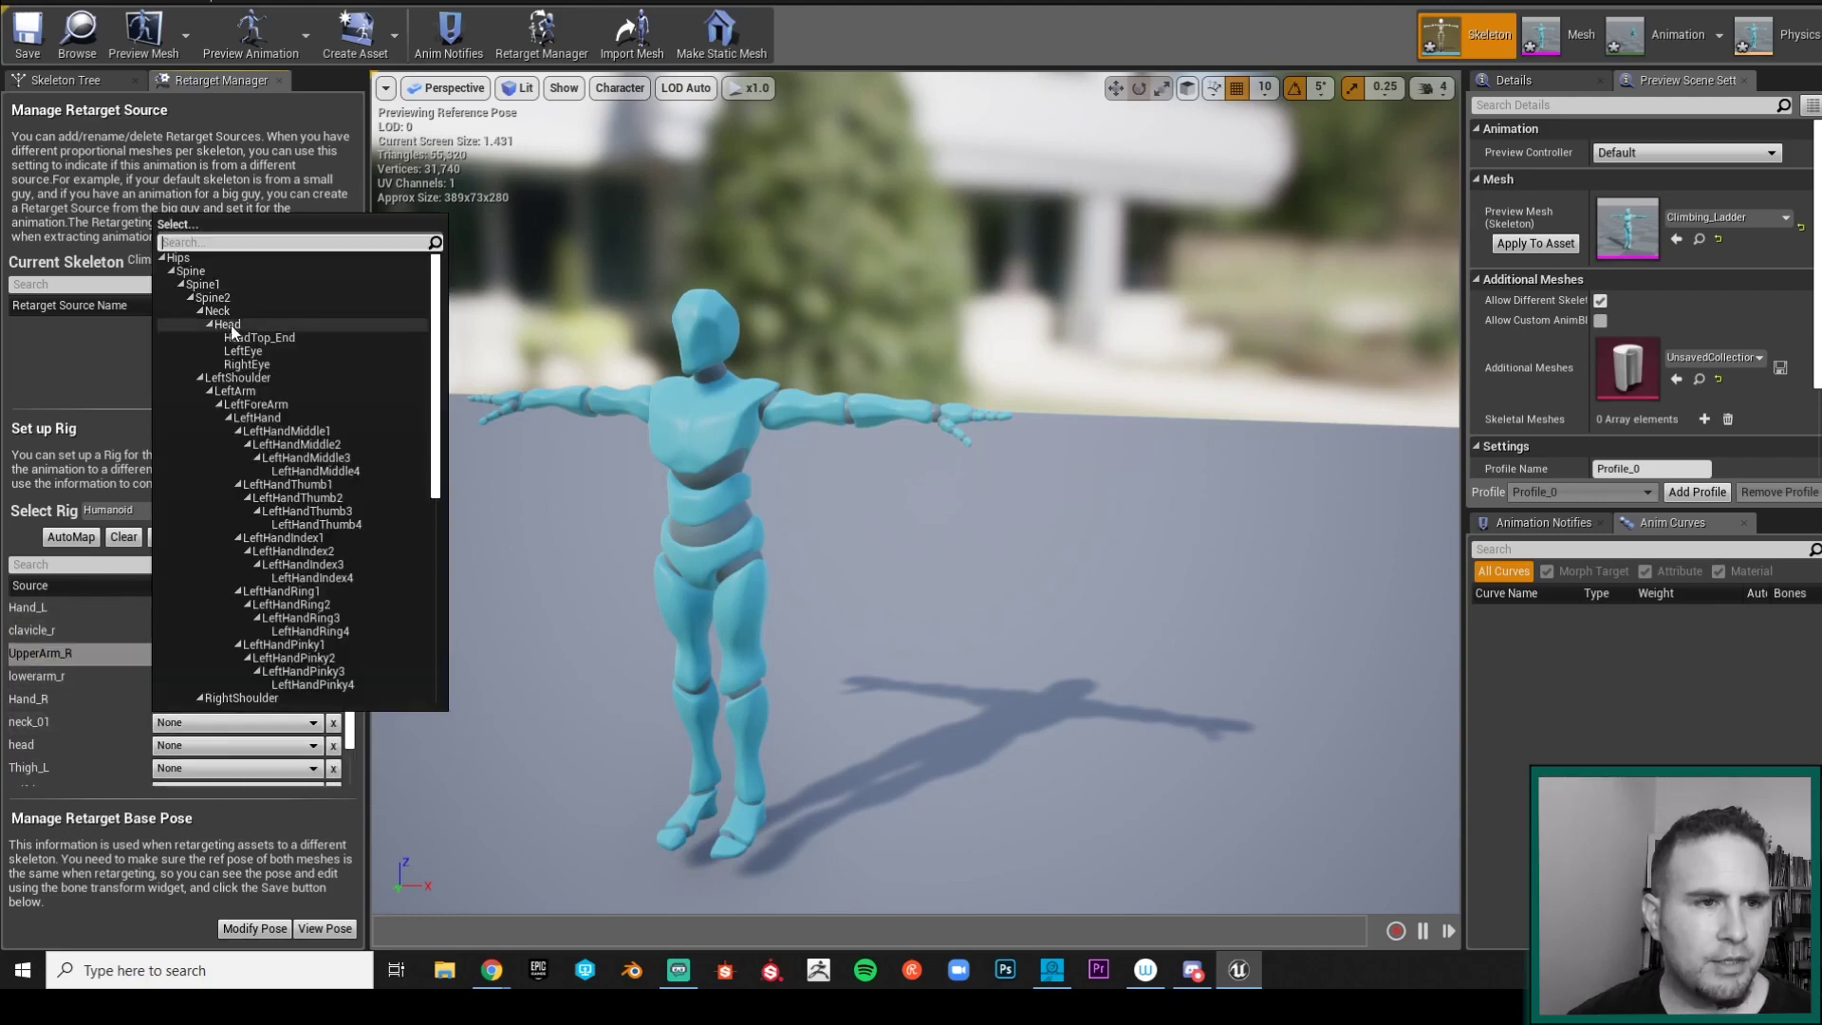
left_click(217, 311)
scroll(183, 688, "down", 1)
left_click(184, 688)
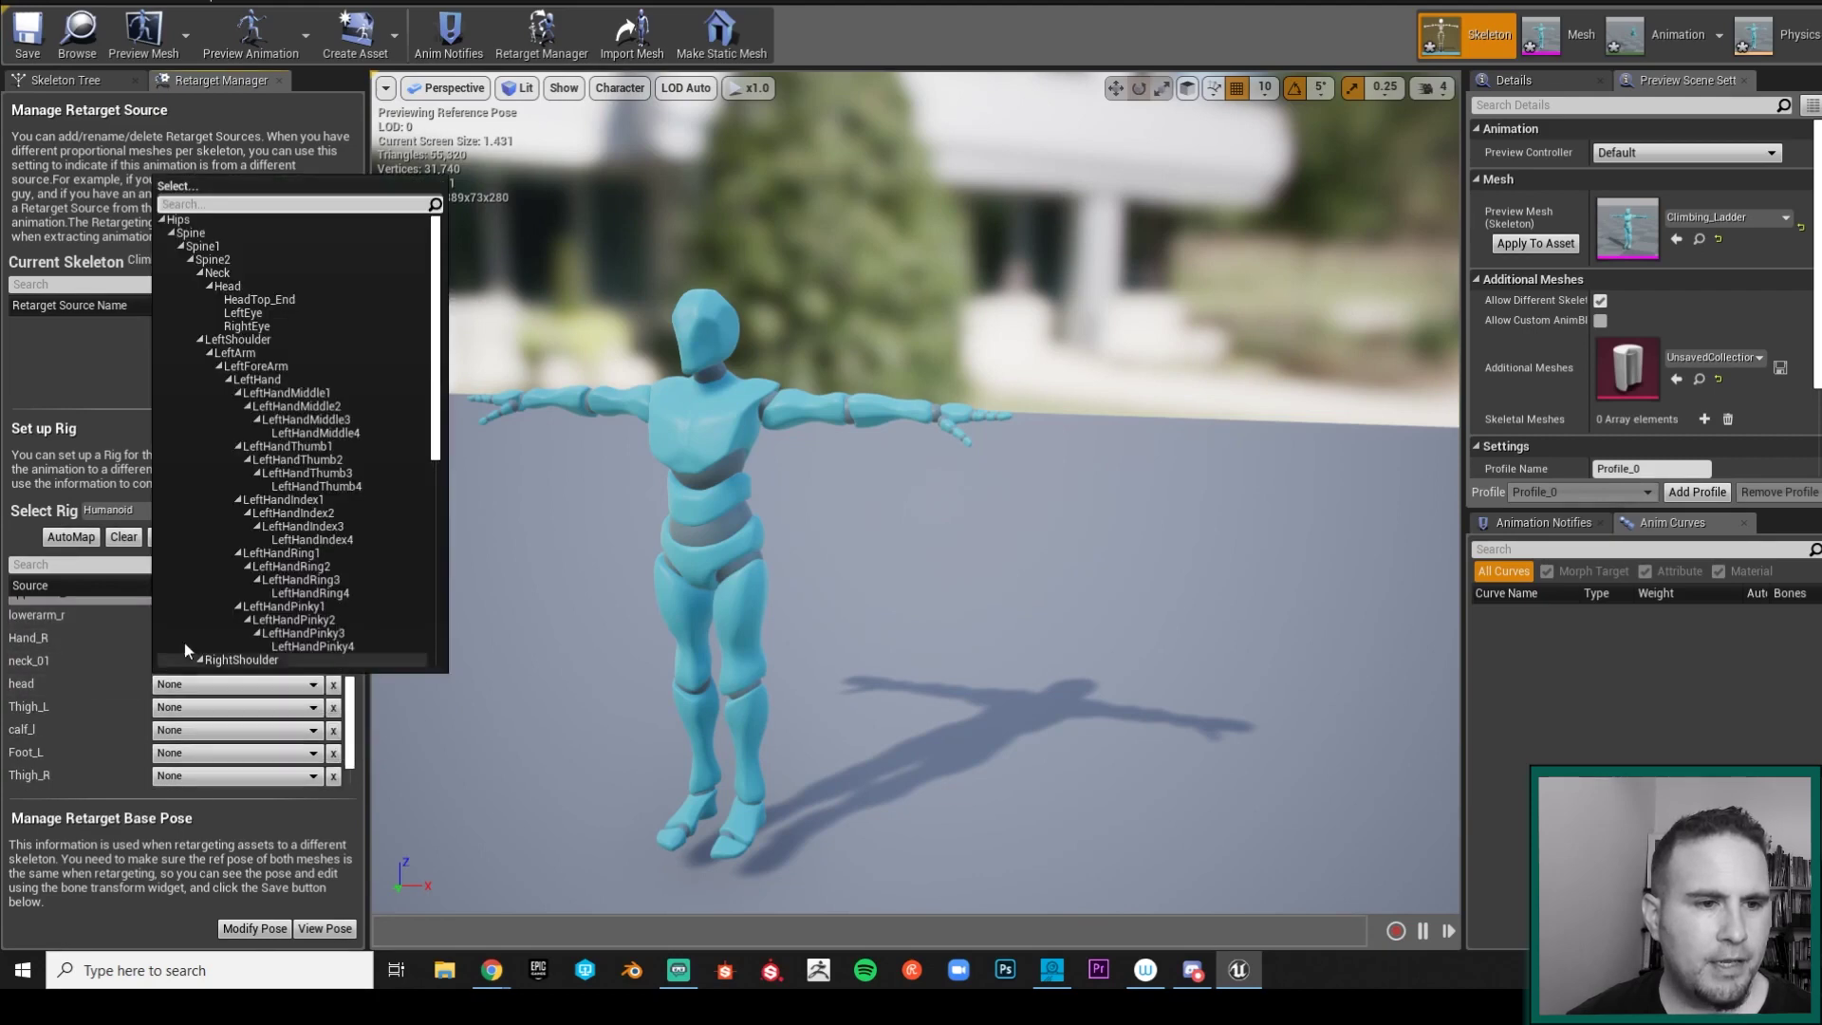
left_click(227, 282)
Step: Map Thigh_L, calf_l and Foot_L to LeftUpLeg, LeftLeg and LeftFoot
scroll(186, 663, "down", 1)
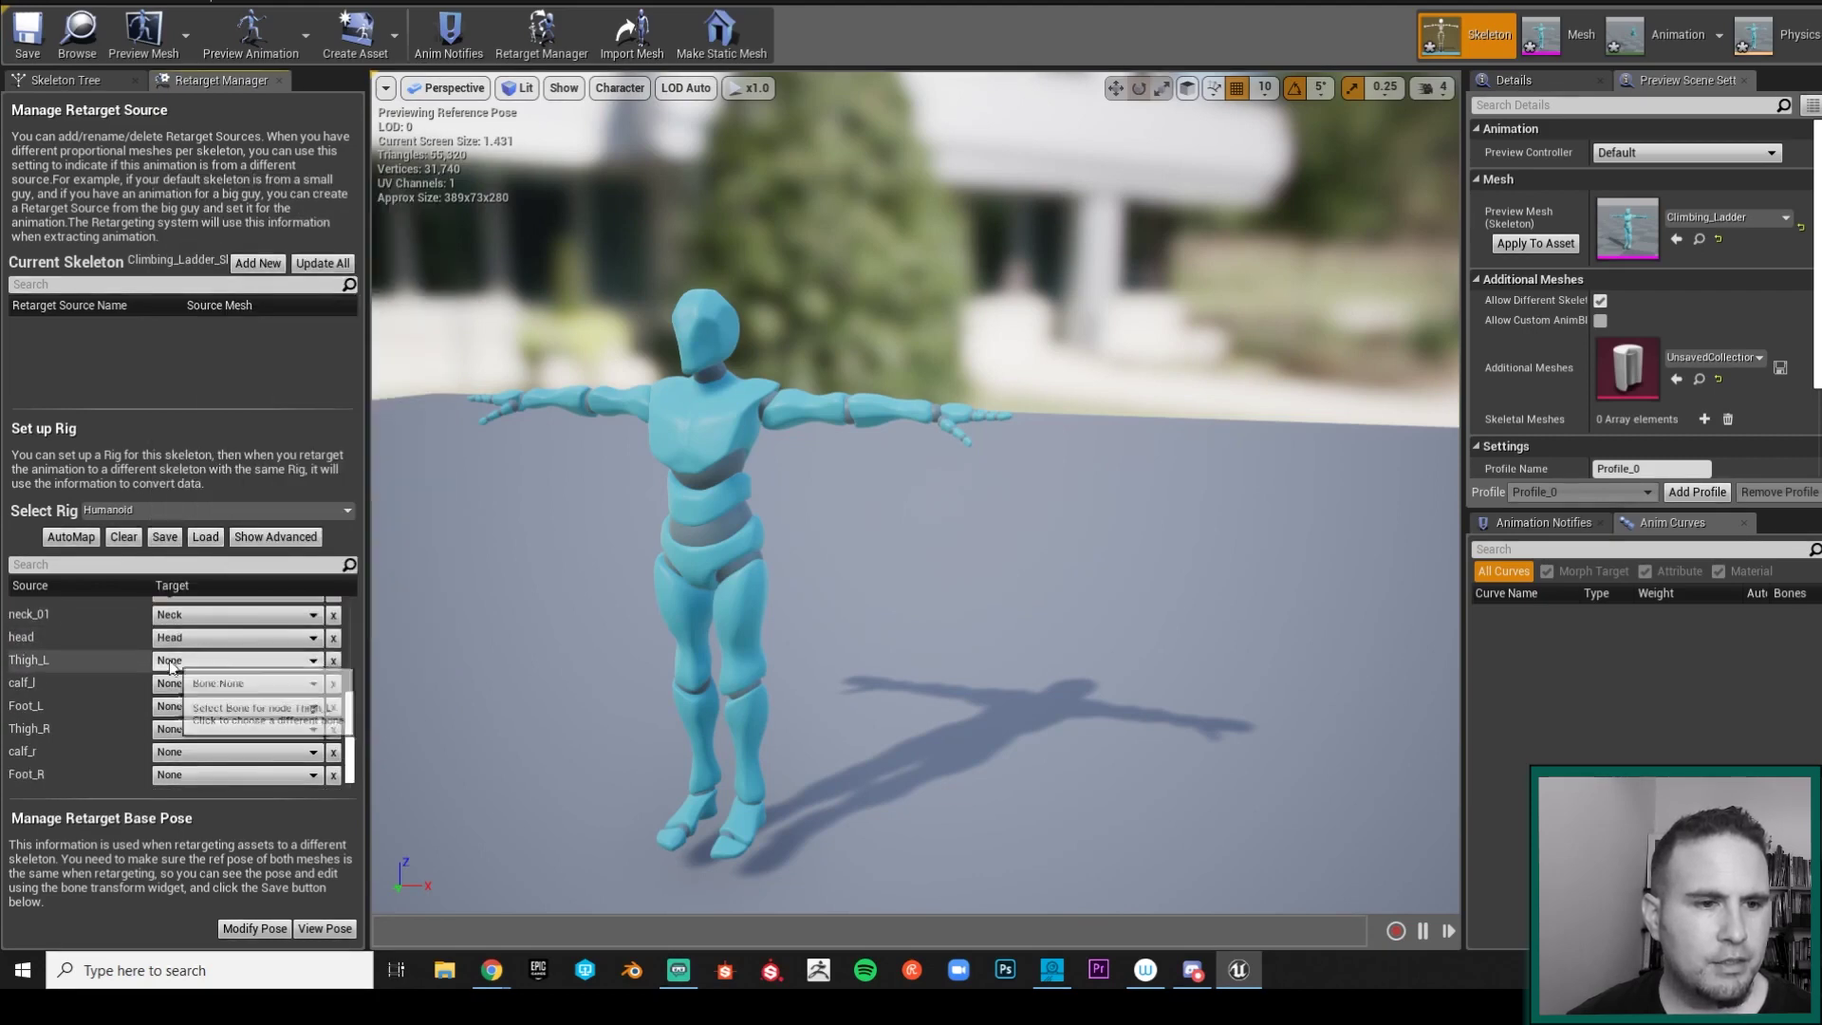
left_click(186, 663)
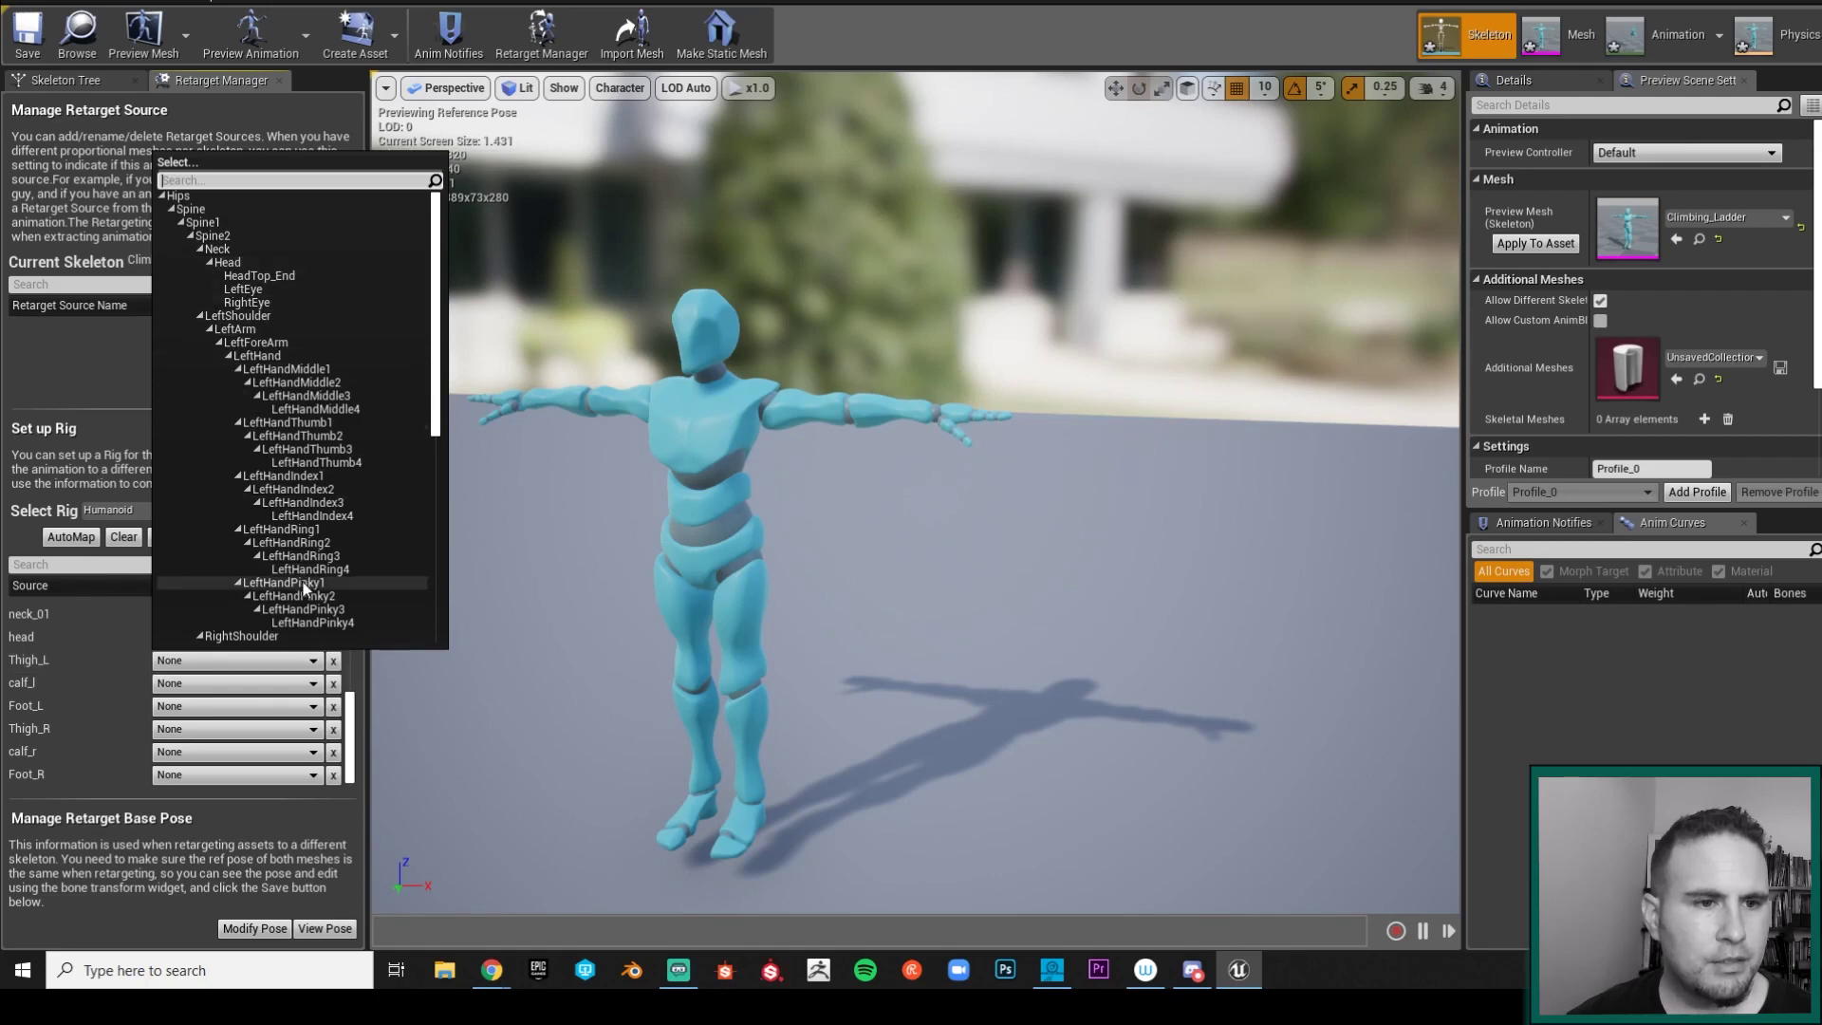
scroll(300, 595, "down", 5)
scroll(300, 594, "down", 3)
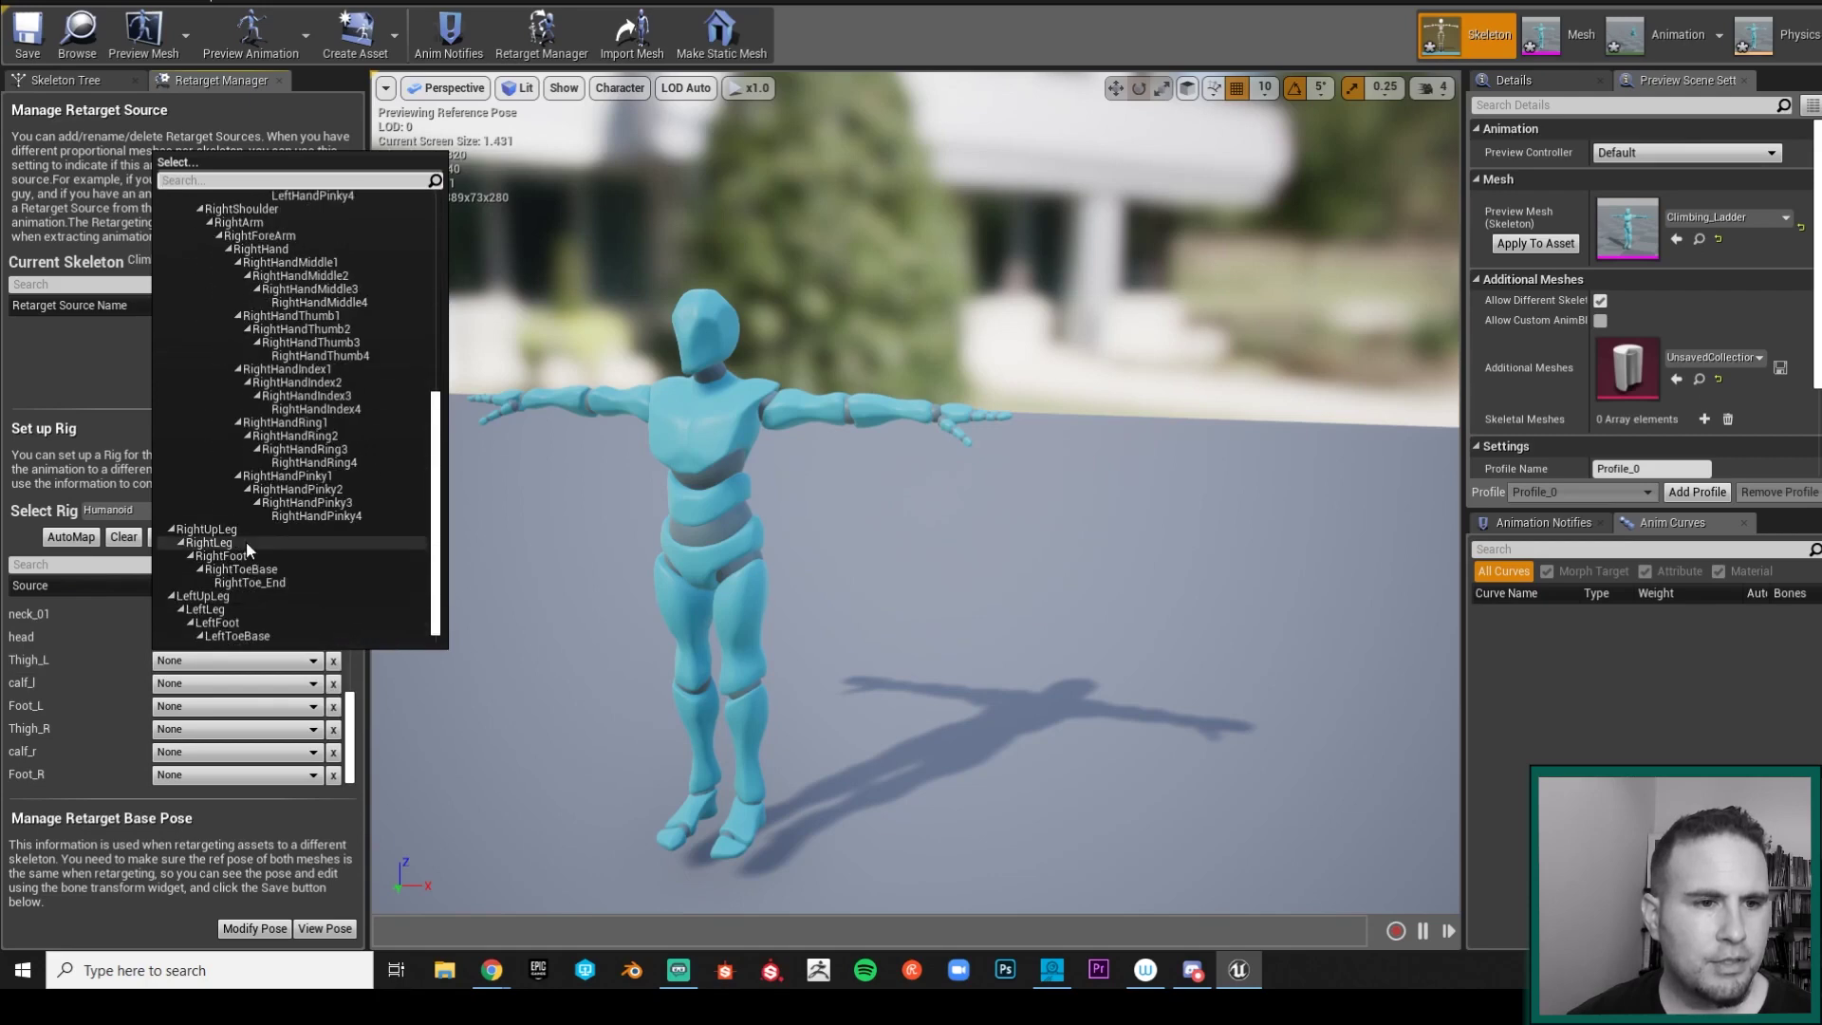
scroll(255, 560, "down", 2)
left_click(262, 597)
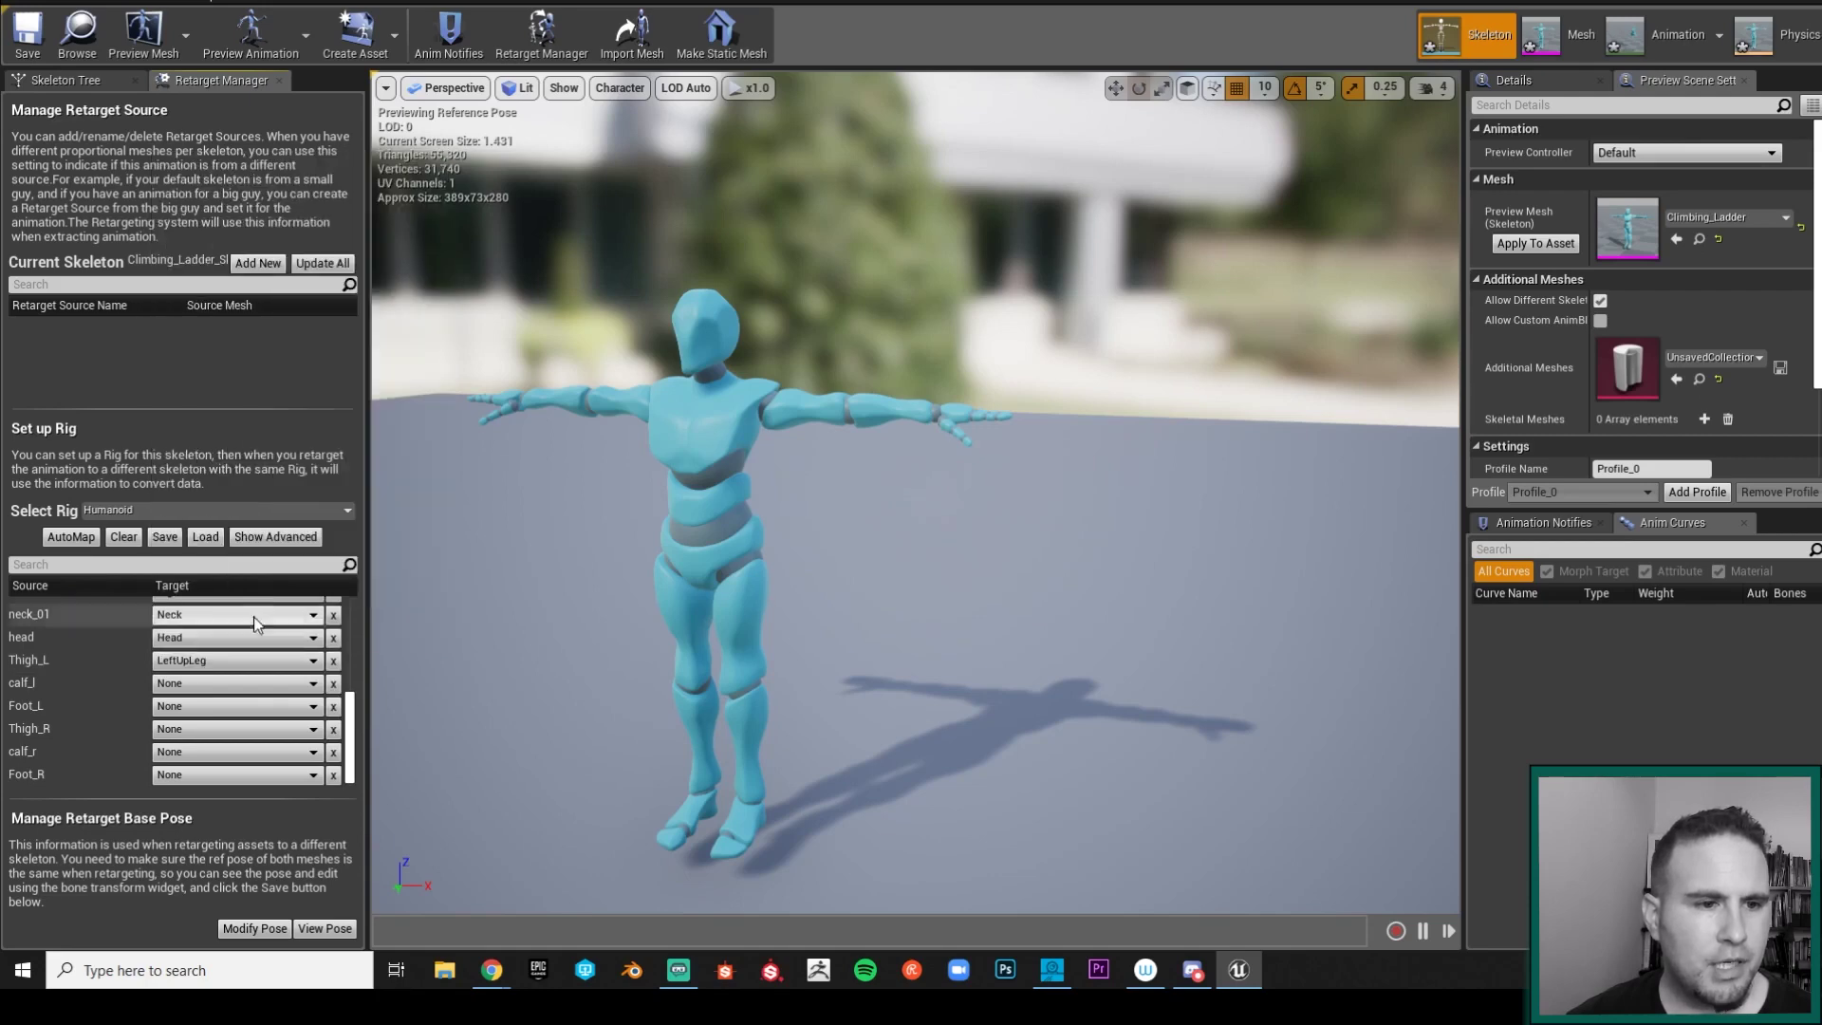
left_click(216, 691)
scroll(258, 625, "down", 3)
scroll(258, 625, "down", 4)
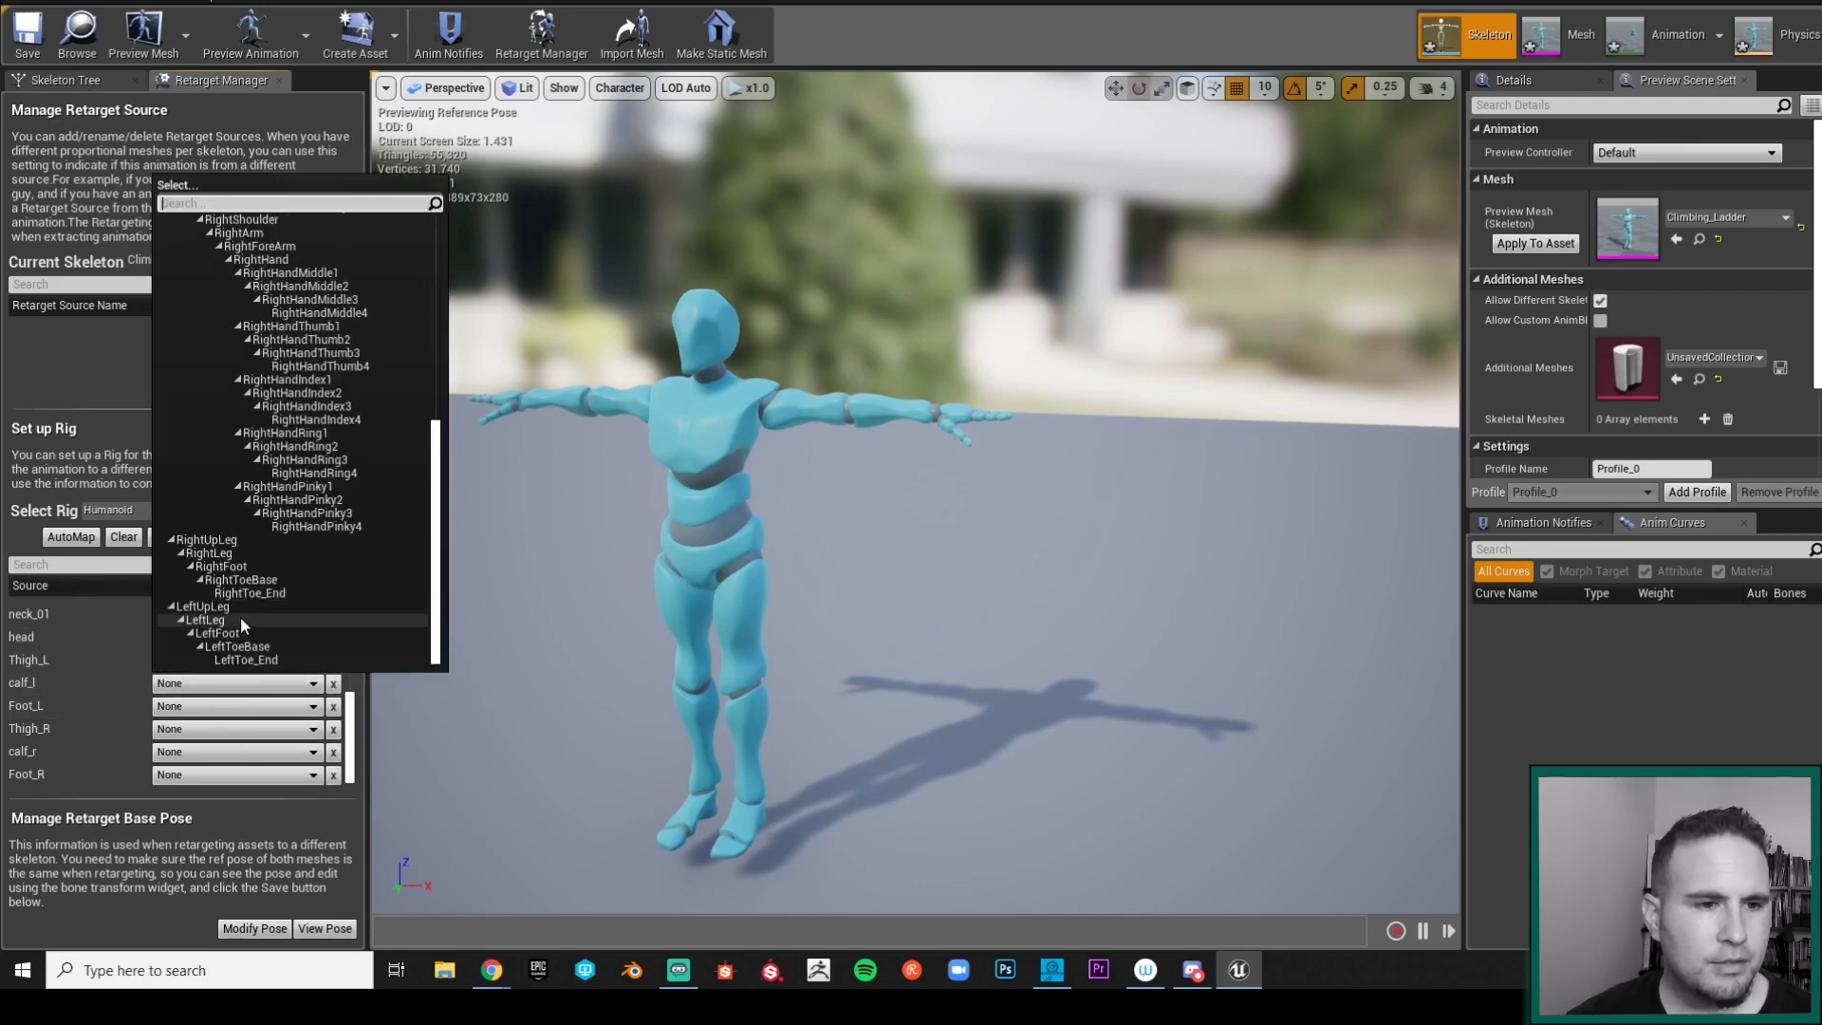
left_click(242, 617)
left_click(206, 706)
scroll(236, 630, "down", 7)
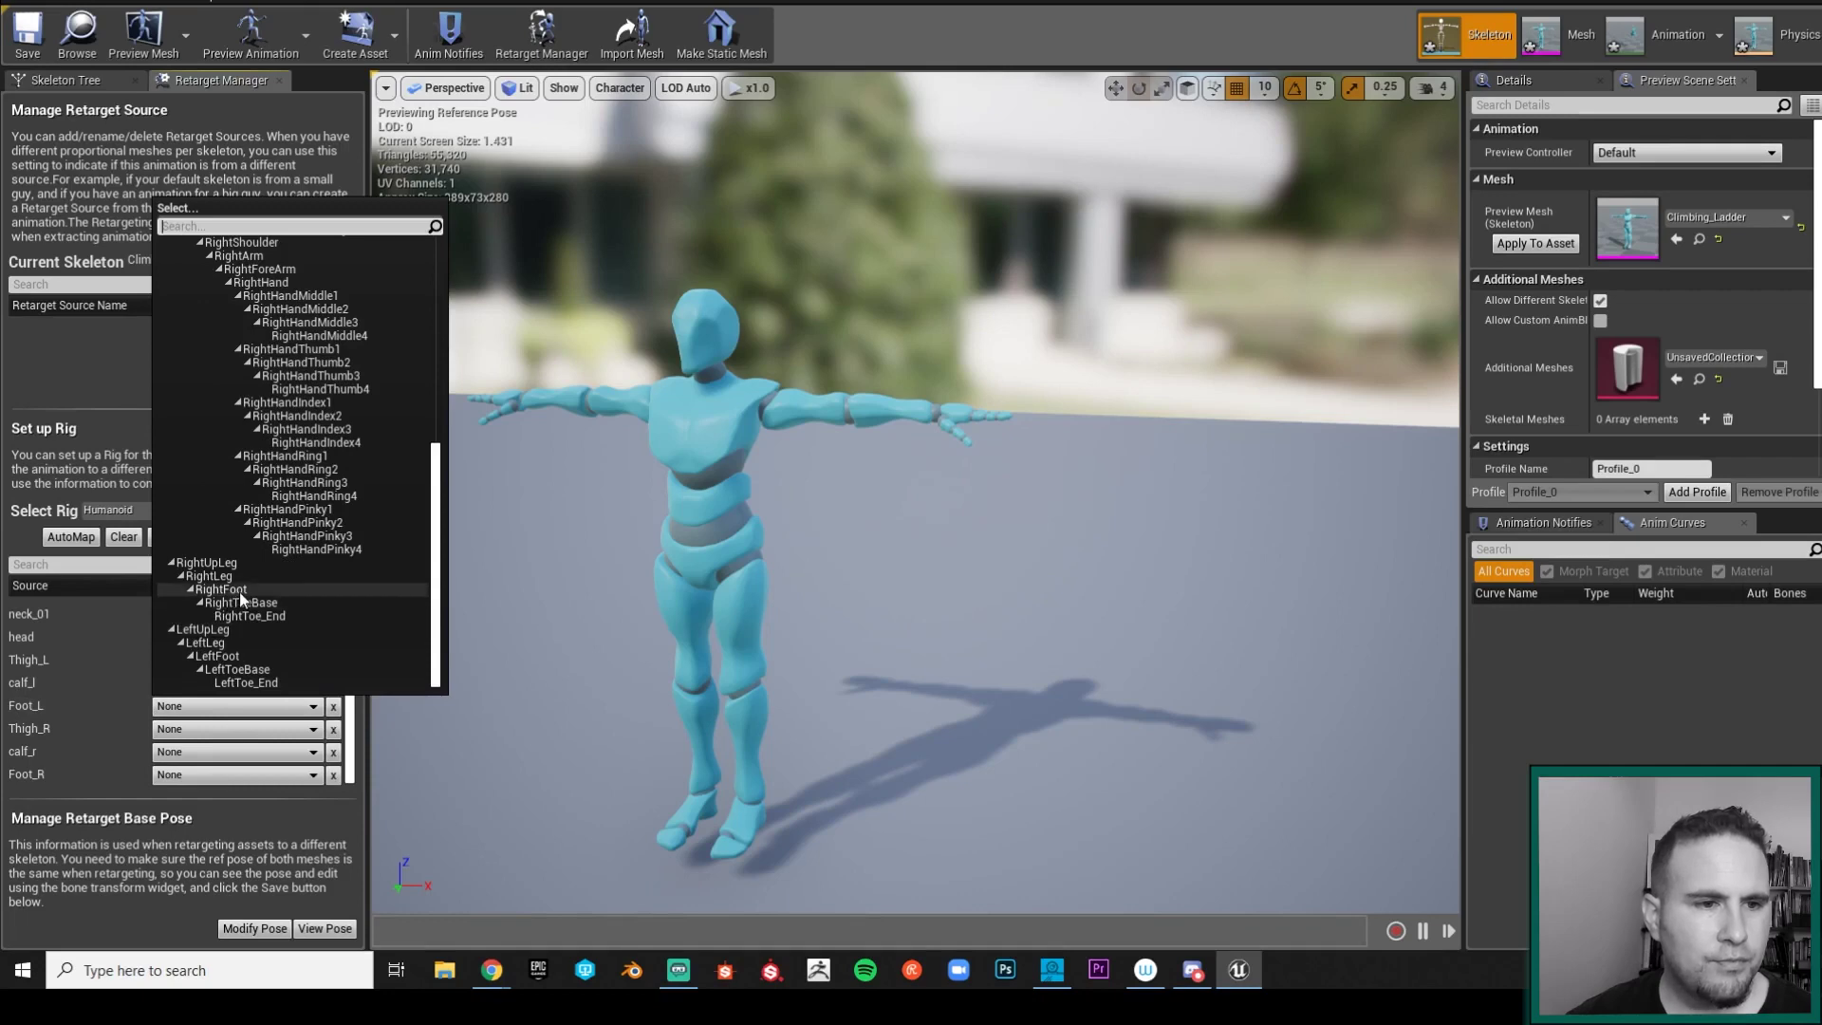
left_click(251, 663)
Step: Map Thigh_R, calf_r and Foot_R to RightUpLeg, RightLeg and RightFoot
left_click(215, 729)
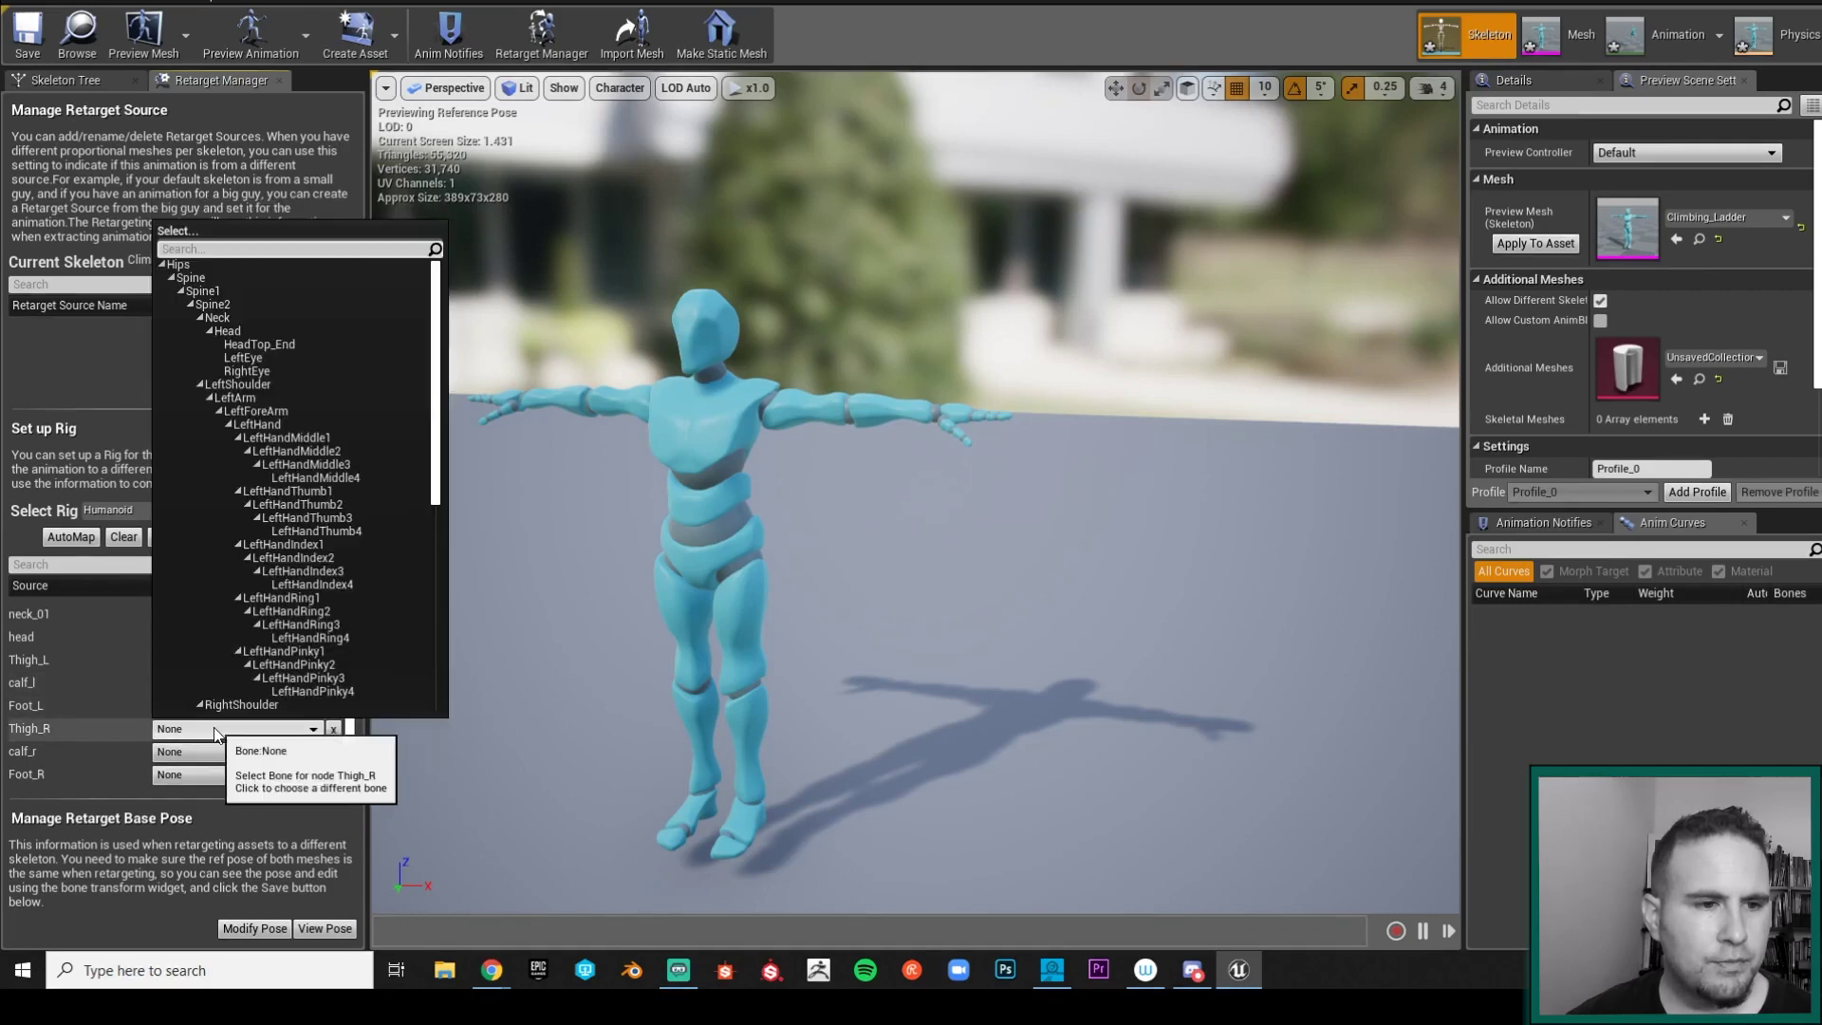
scroll(256, 643, "down", 8)
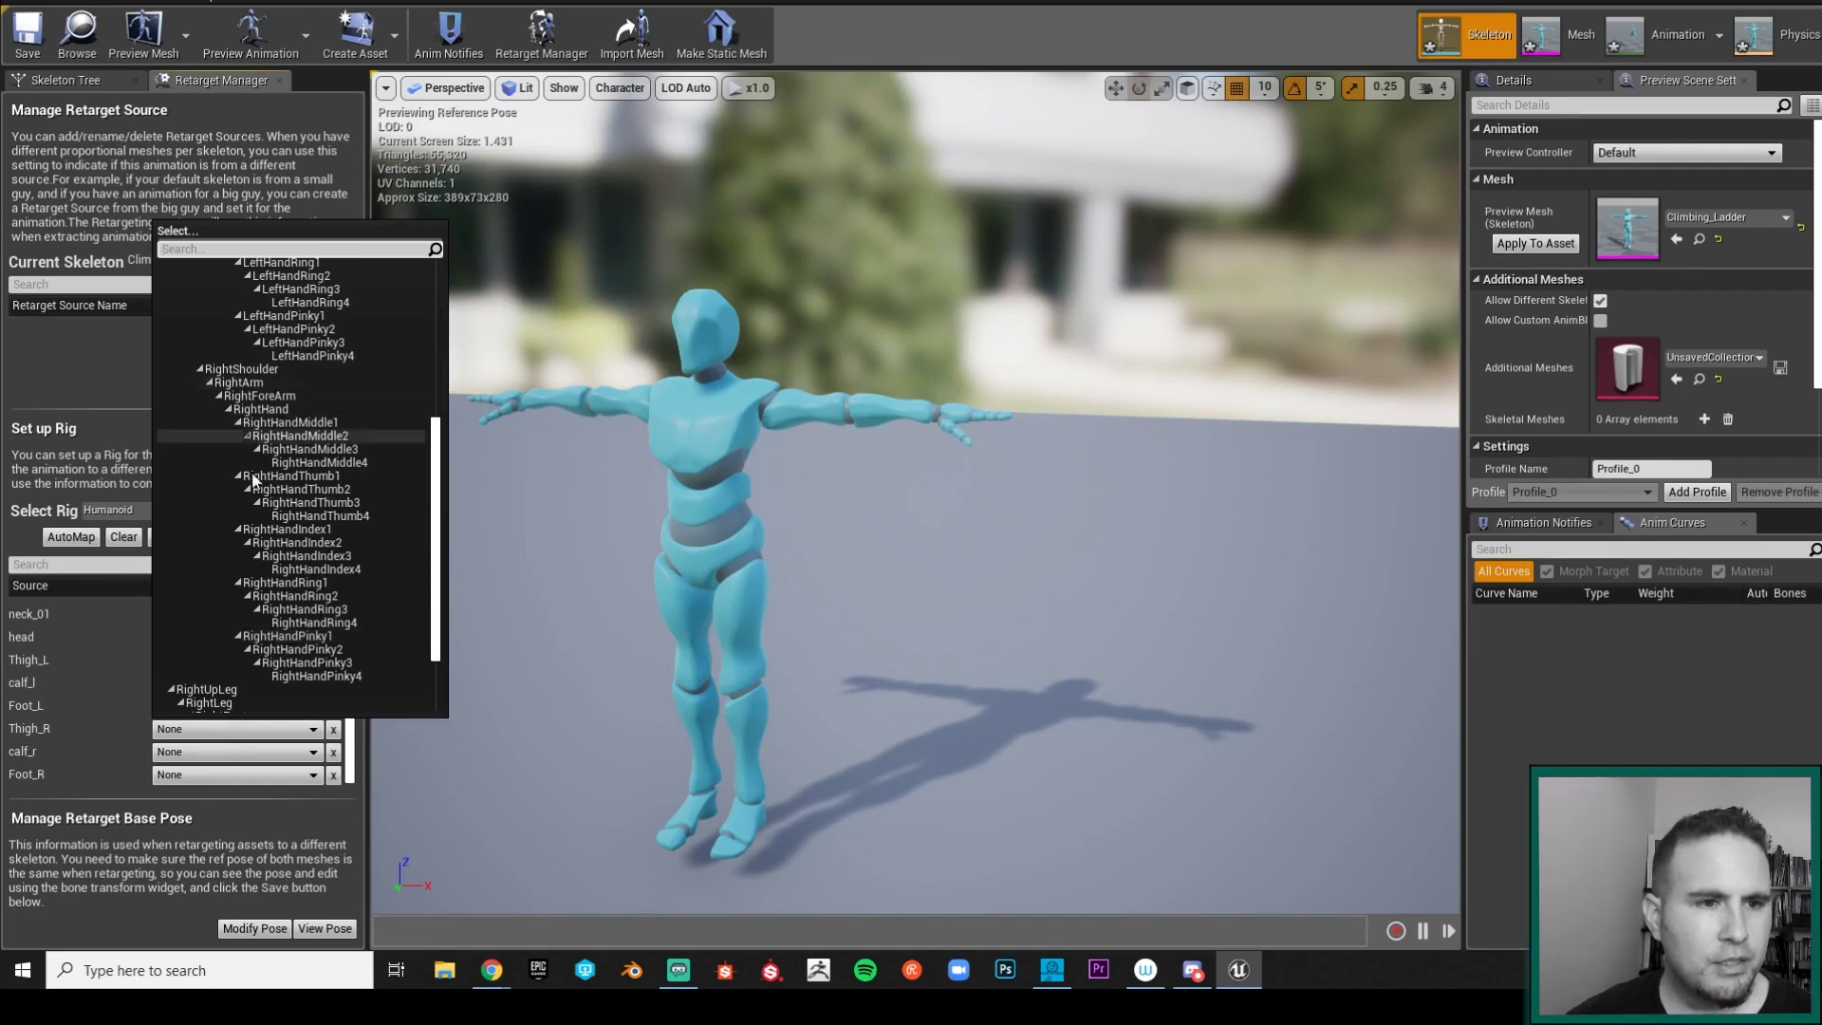
scroll(283, 628, "down", 3)
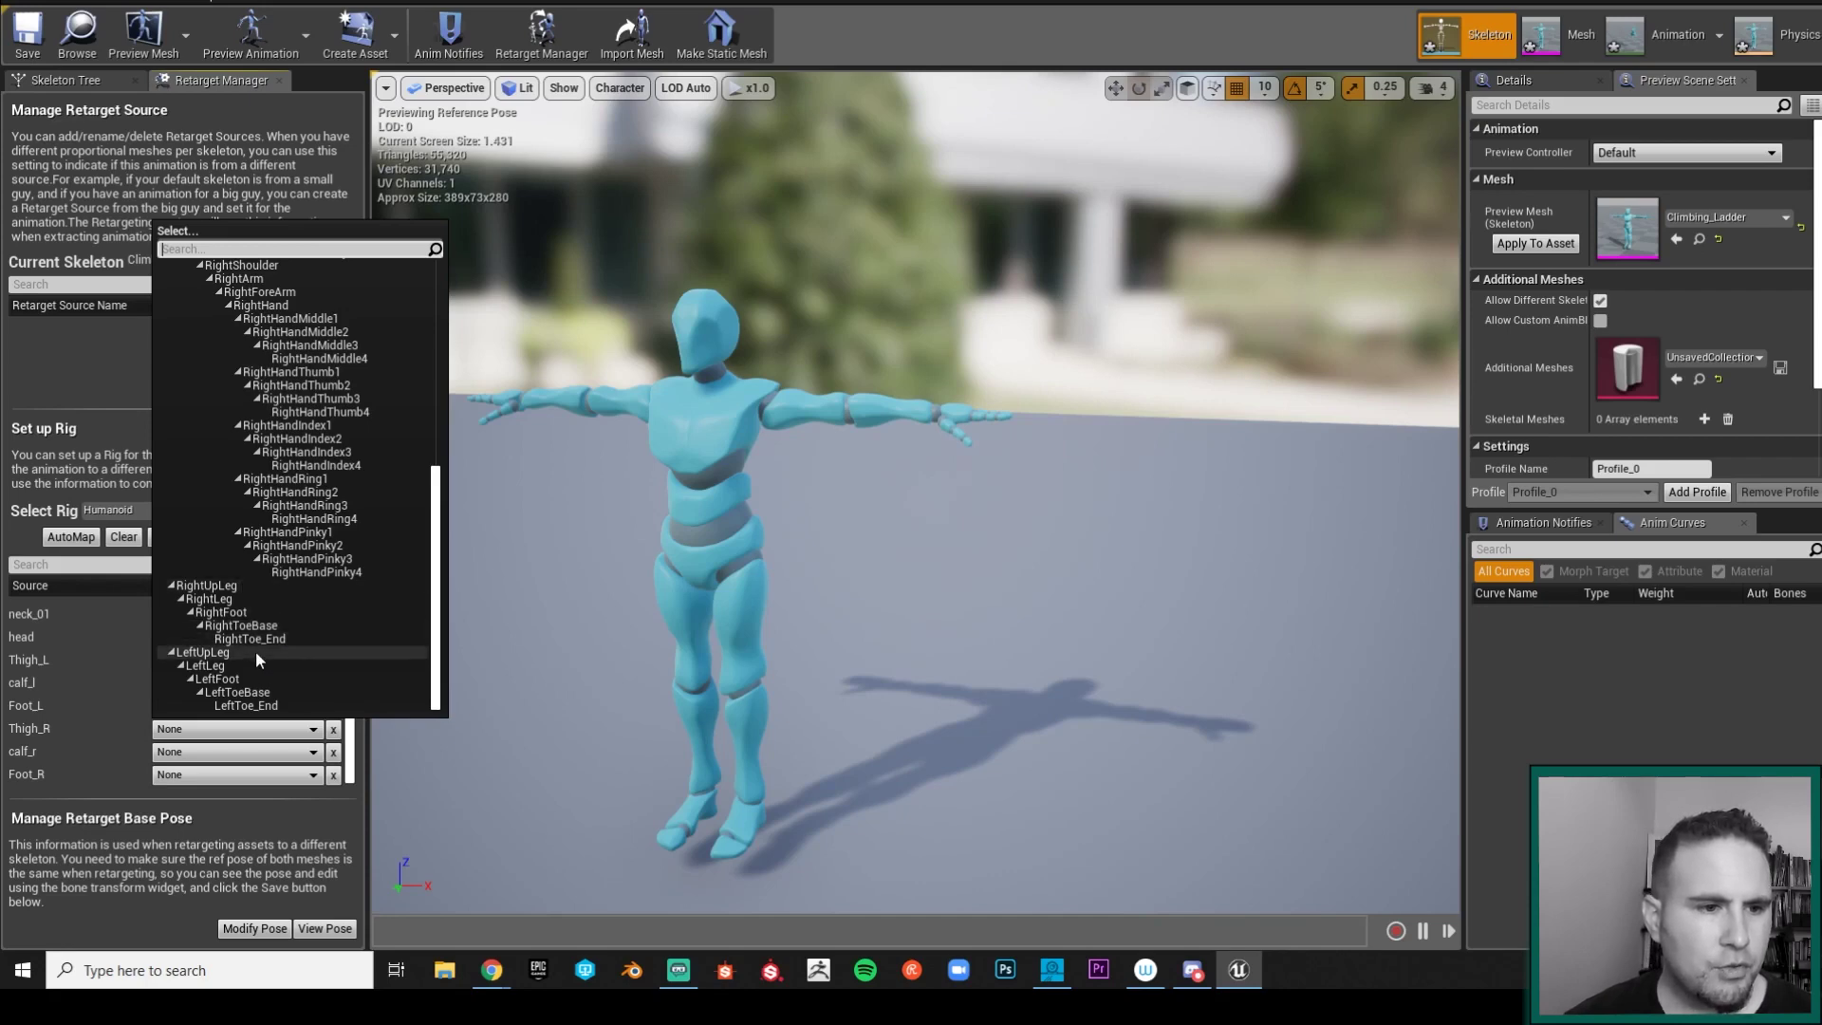
left_click(244, 598)
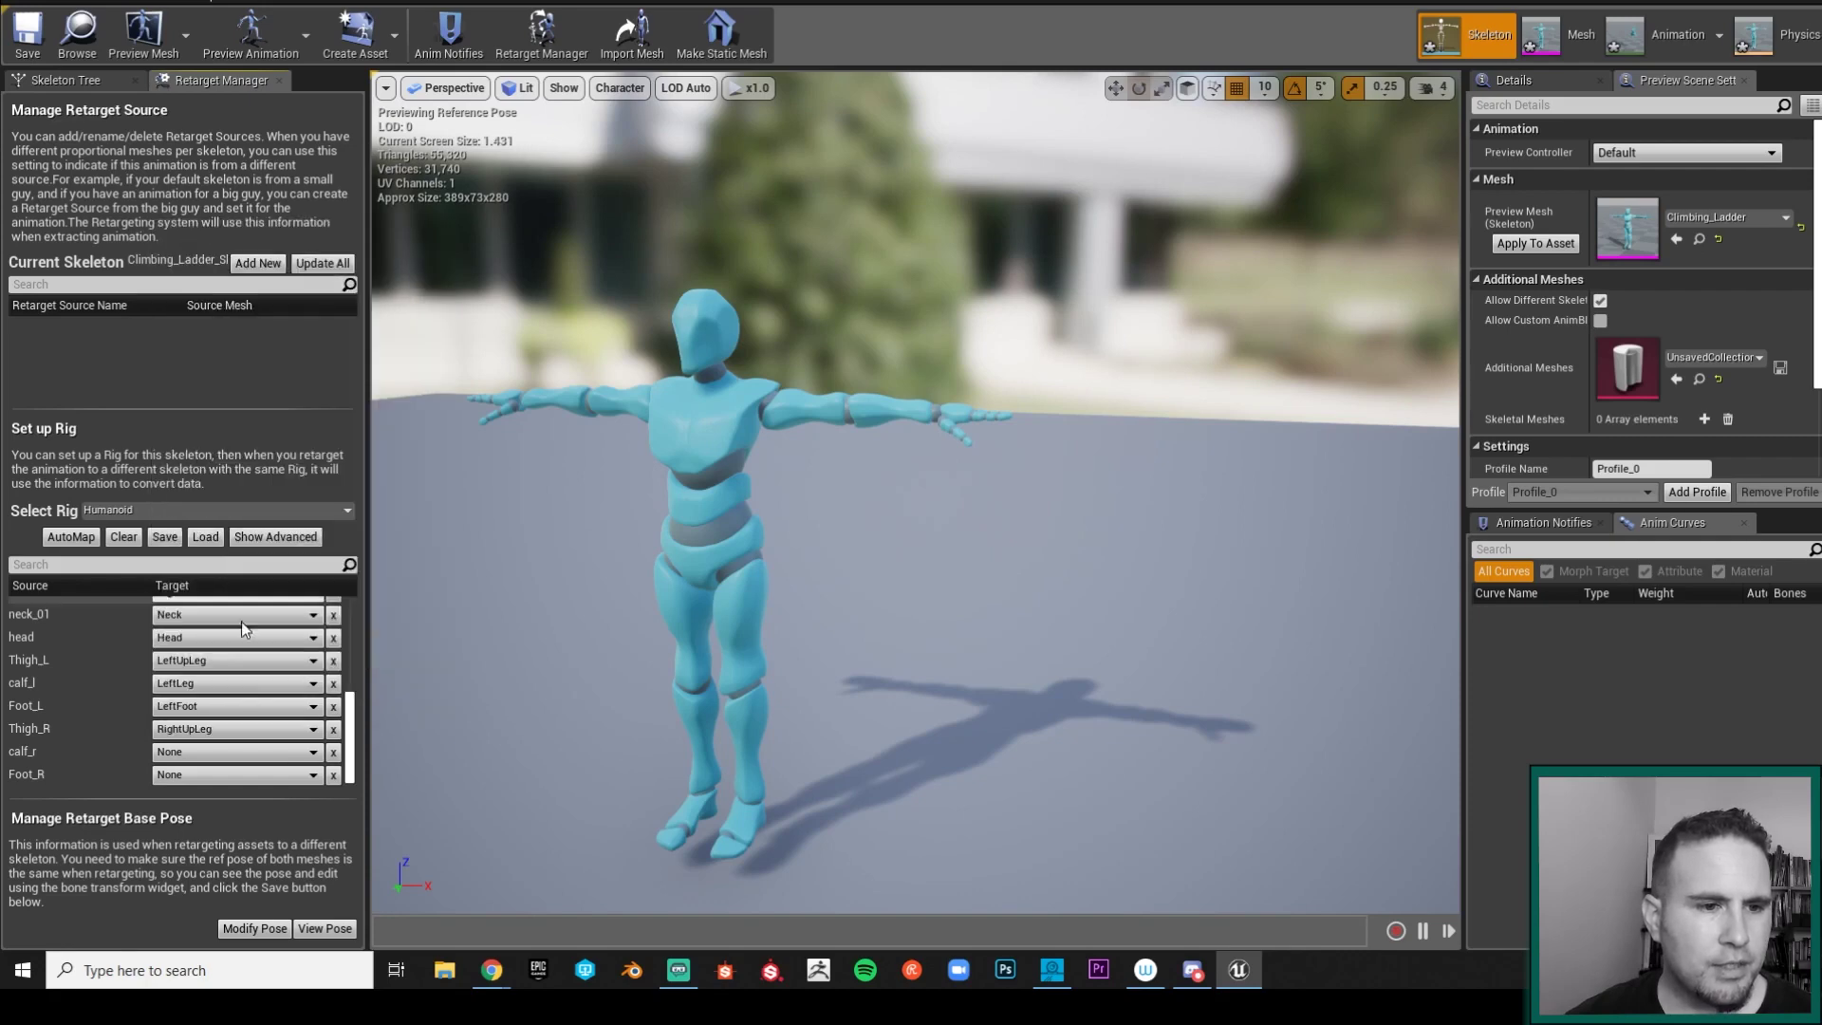
left_click(234, 754)
scroll(259, 658, "down", 5)
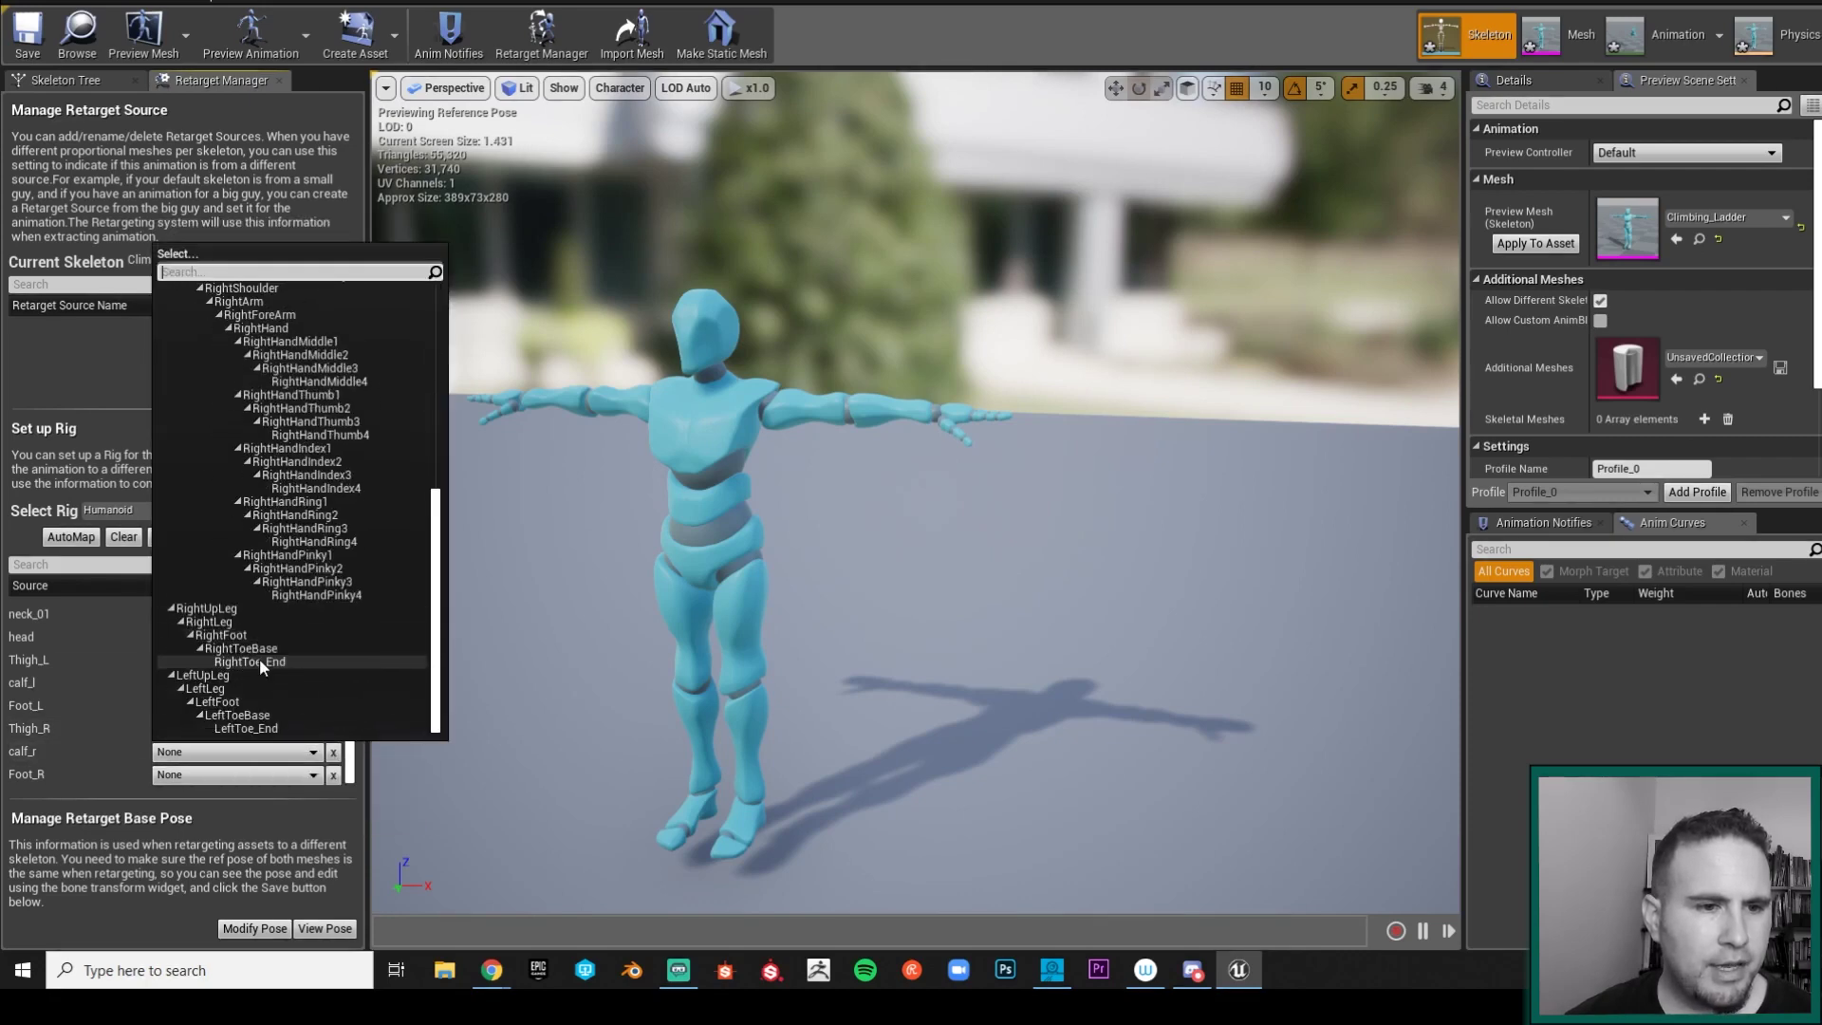
left_click(235, 620)
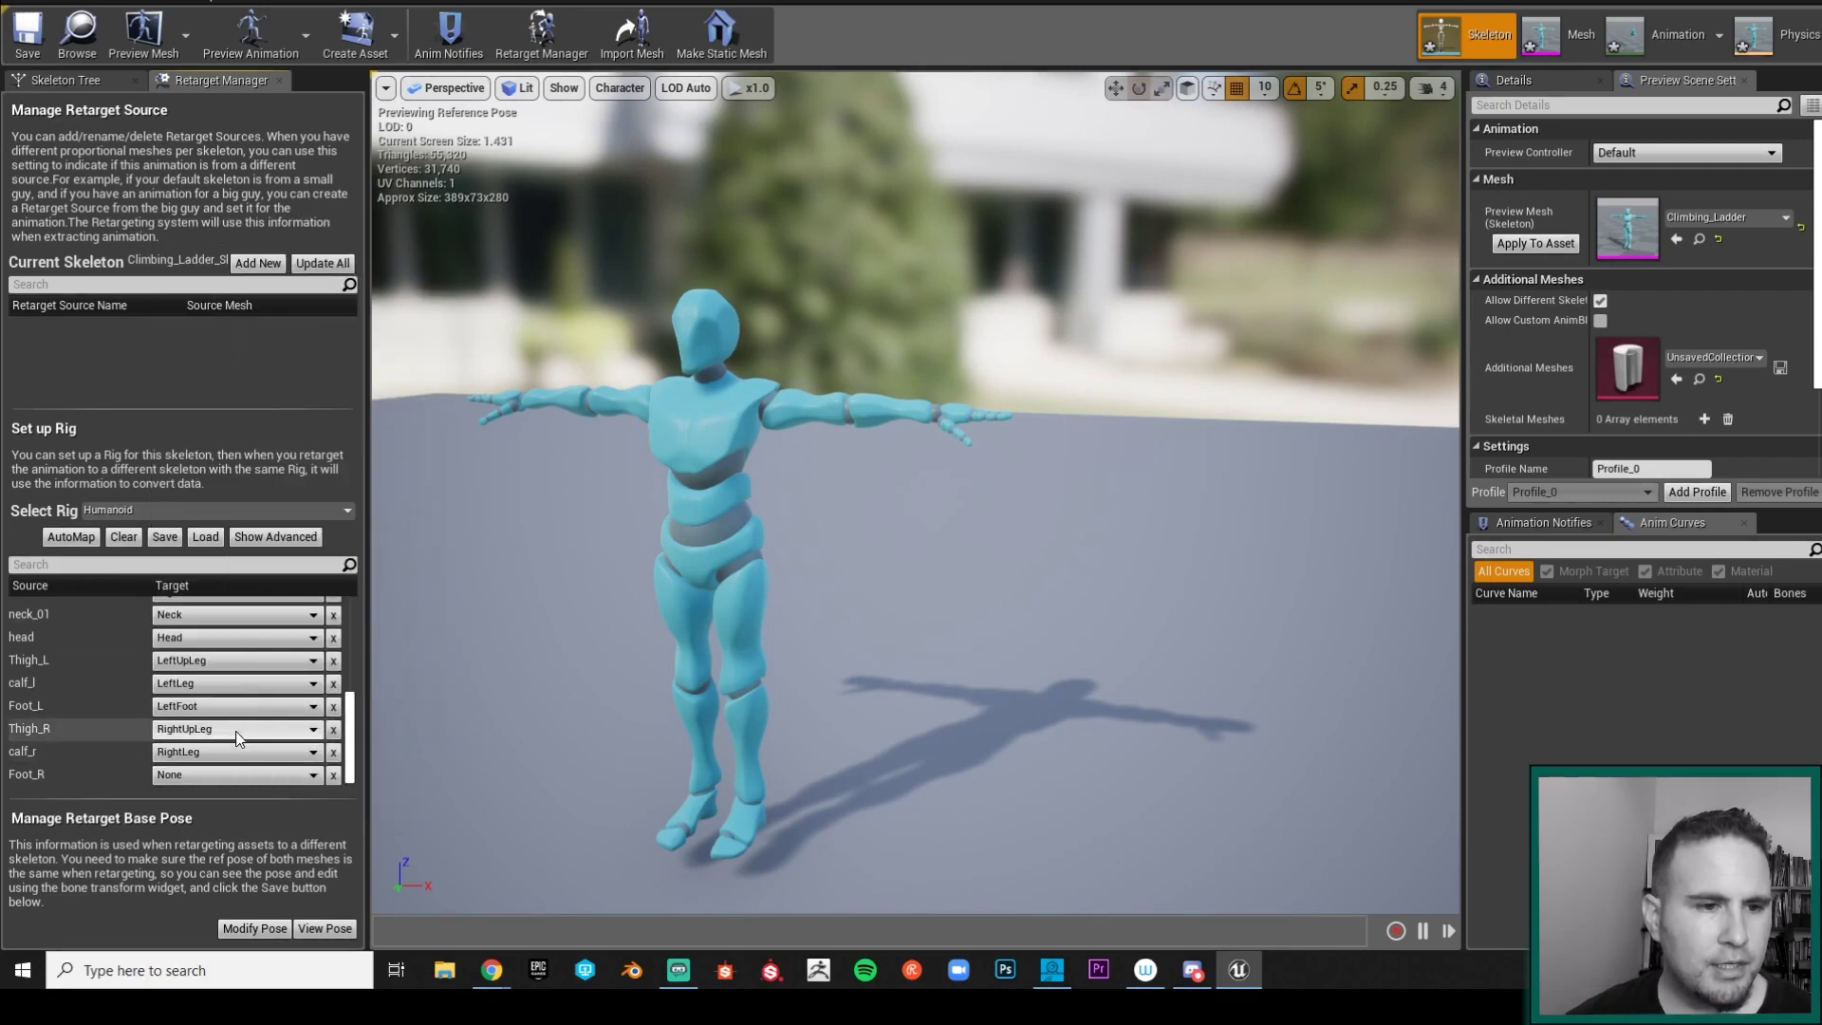
left_click(243, 769)
scroll(246, 691, "down", 5)
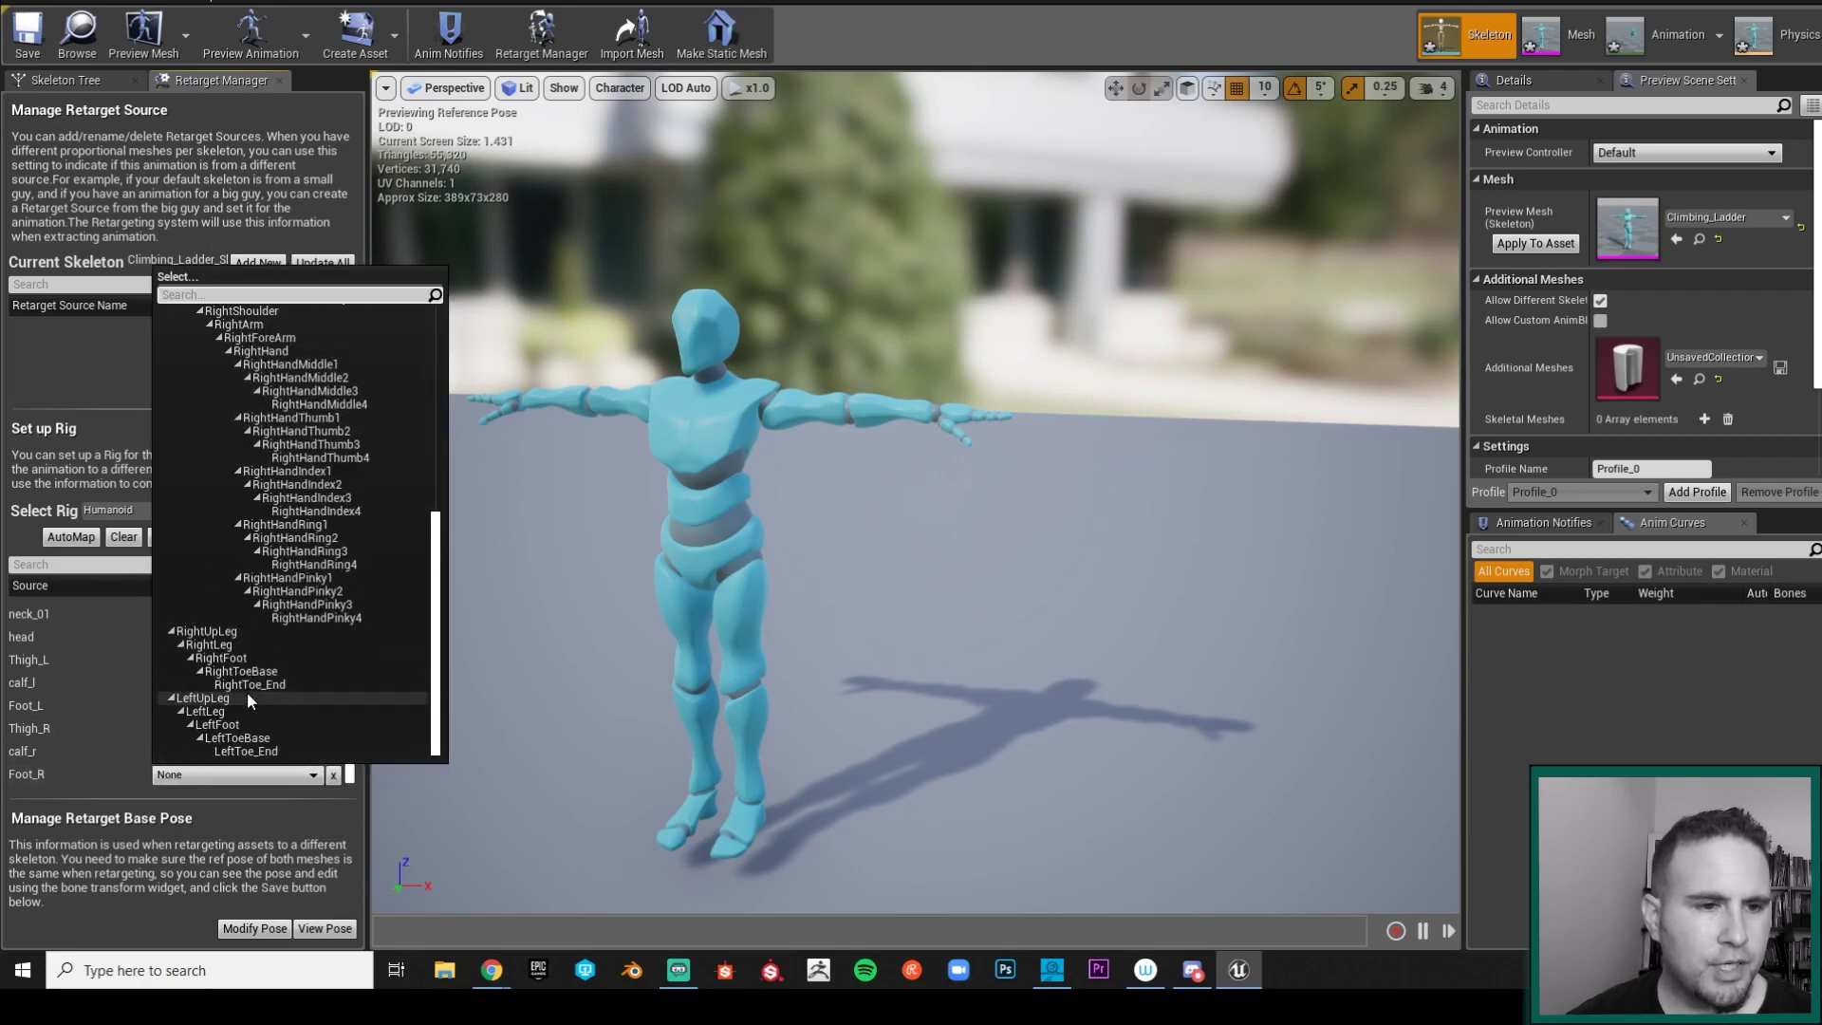
left_click(221, 658)
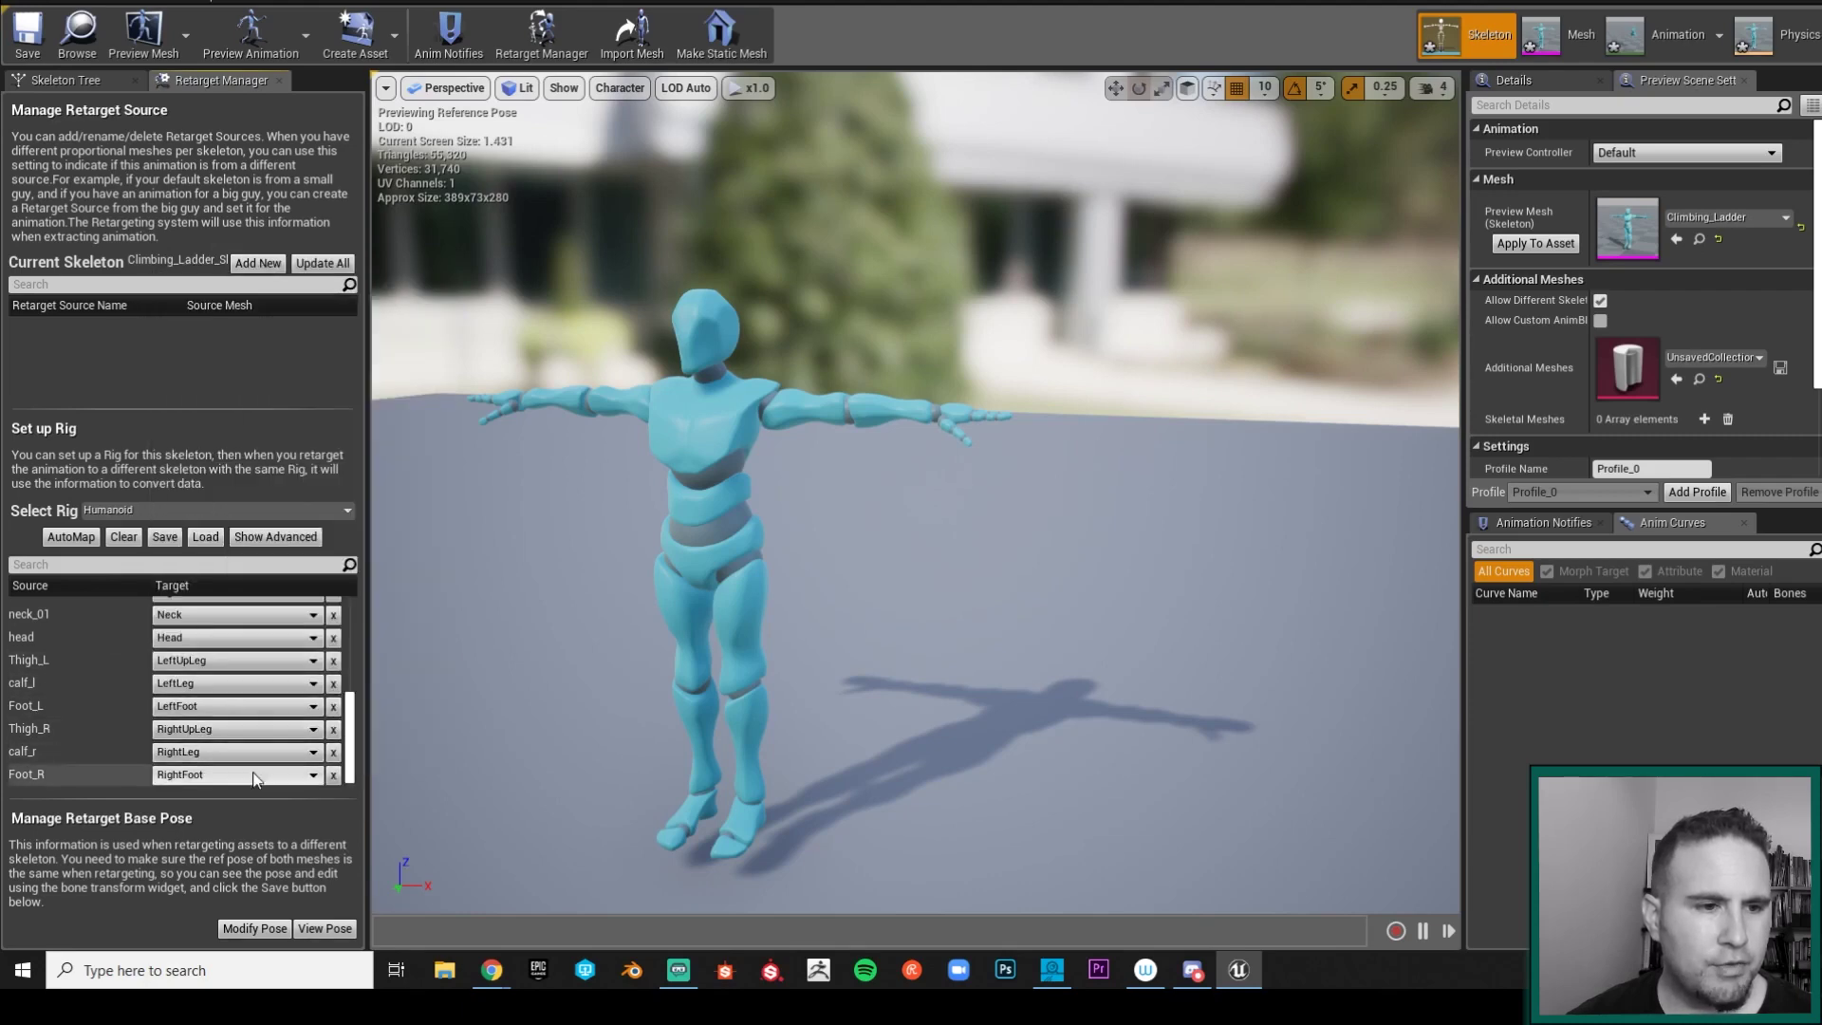
Step: Toggle Show Advanced on and back off, then switch to the UE4_Mannequin skeleton
right_click_drag(573, 655, 654, 662)
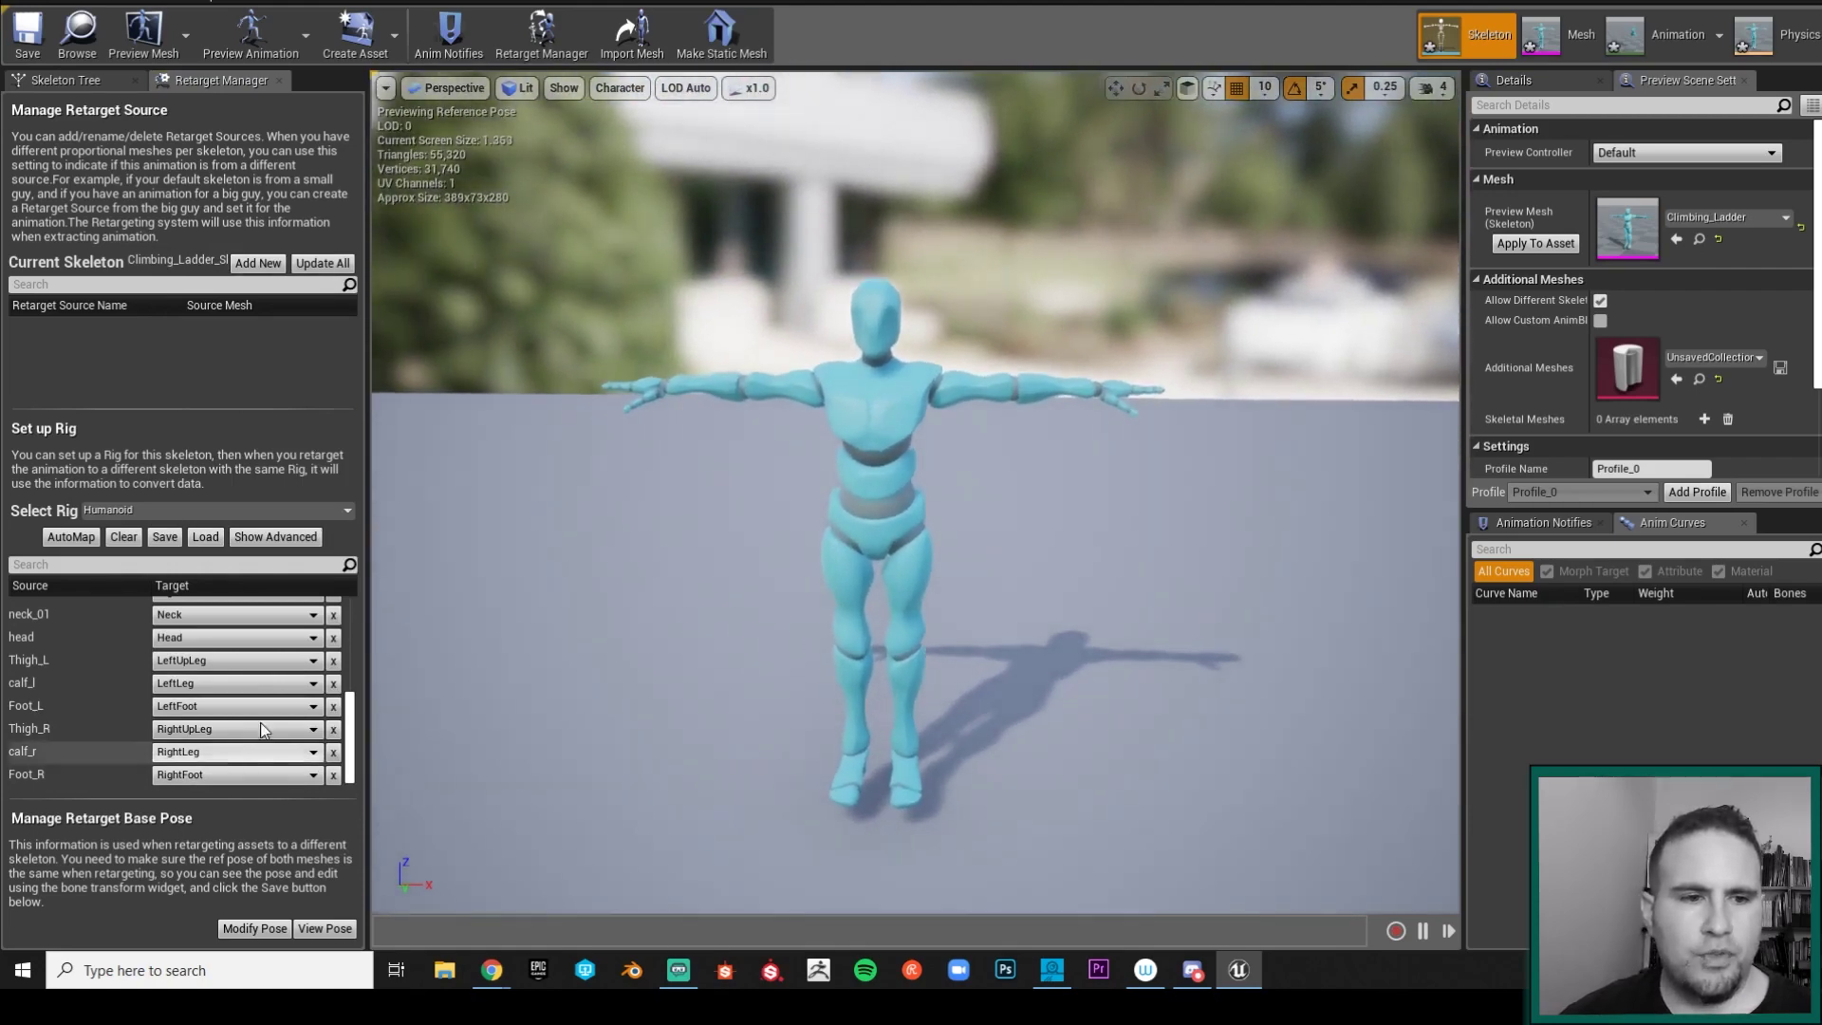
scroll(242, 747, "up", 5)
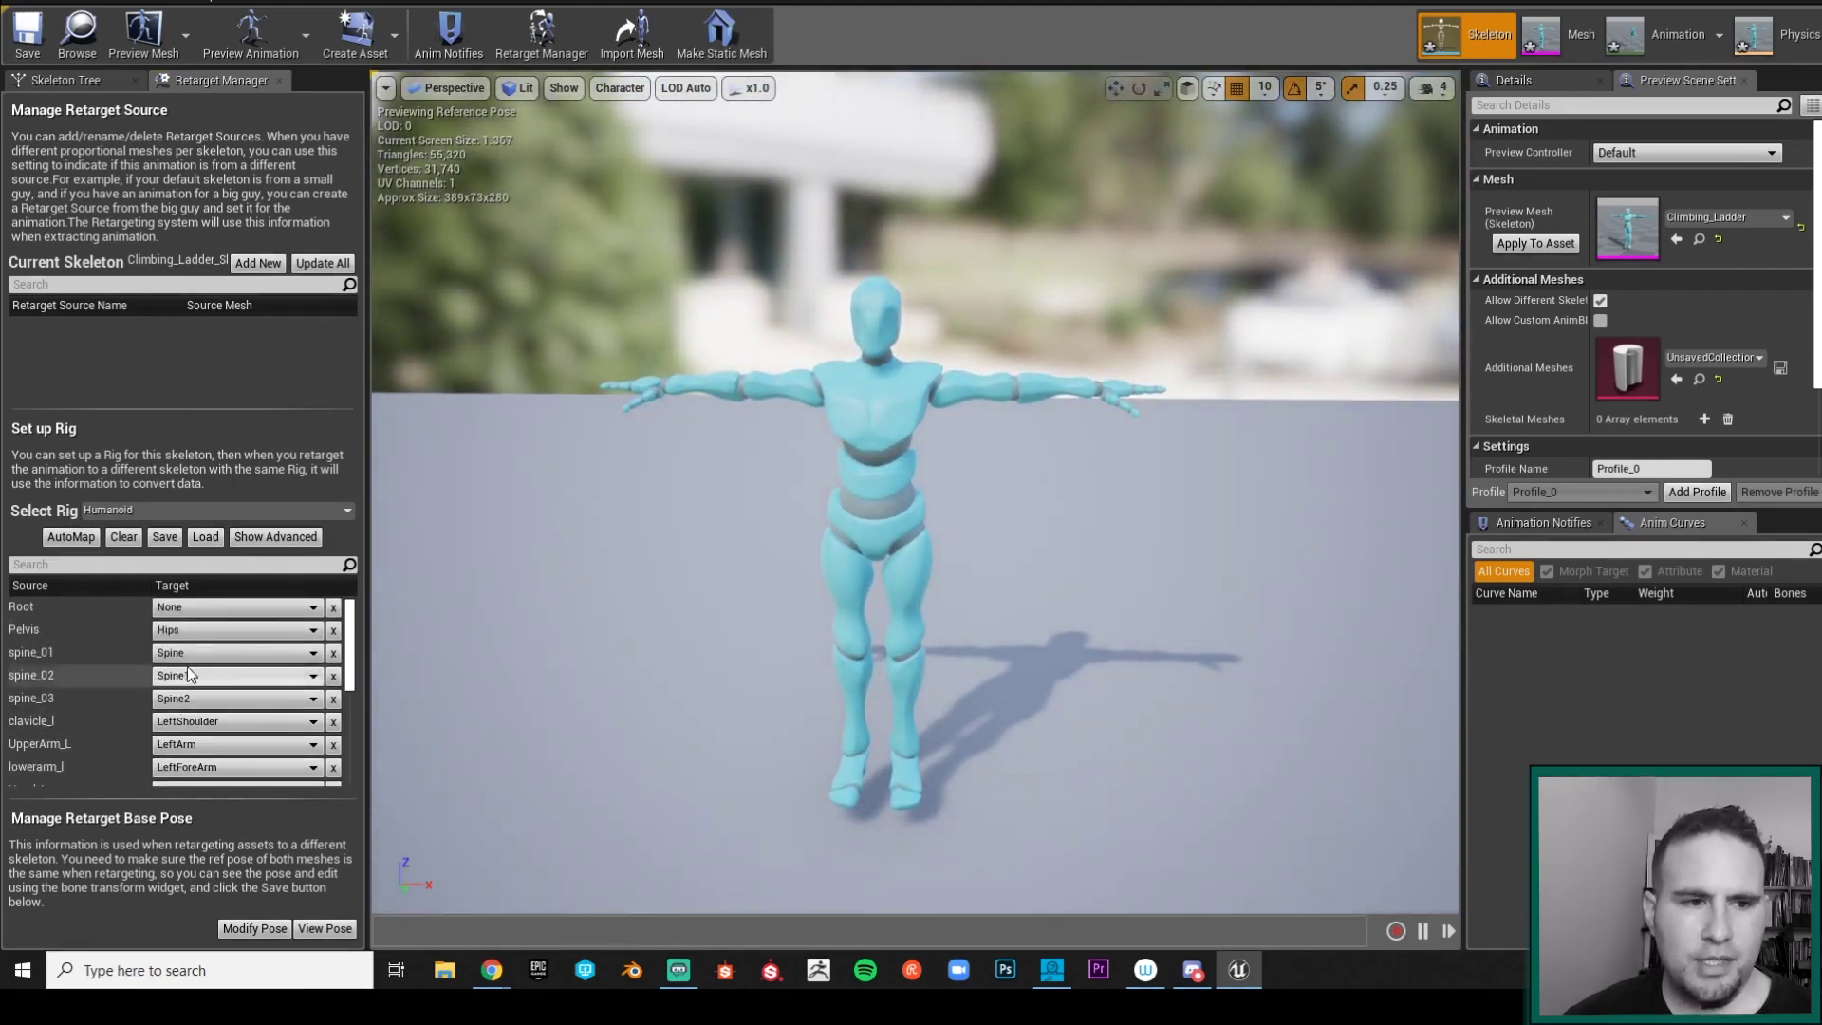
scroll(106, 657, "down", 3)
left_click(275, 536)
scroll(281, 635, "up", 5)
scroll(284, 612, "up", 4)
left_click(275, 537)
mouse_move(728, 626)
right_mouse_down()
mouse_move(721, 611)
mouse_move(769, 627)
mouse_move(751, 627)
right_mouse_up()
key("s")
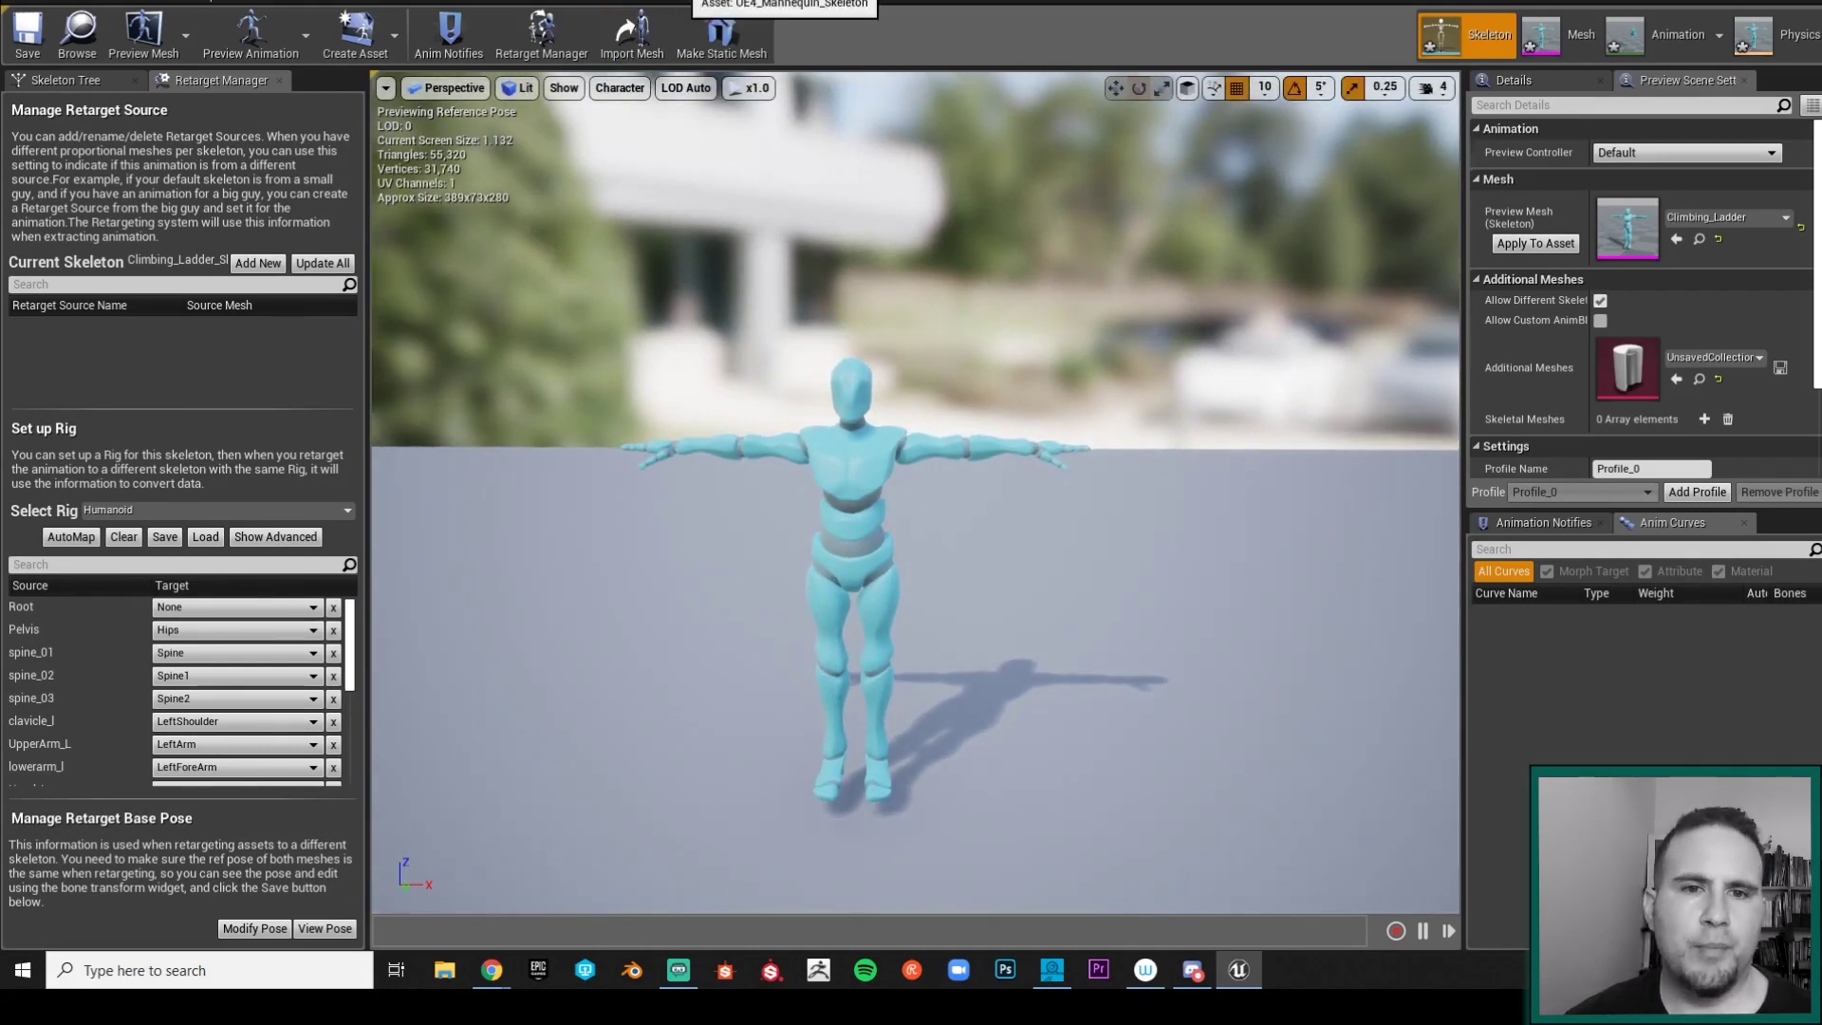
left_click(676, 3)
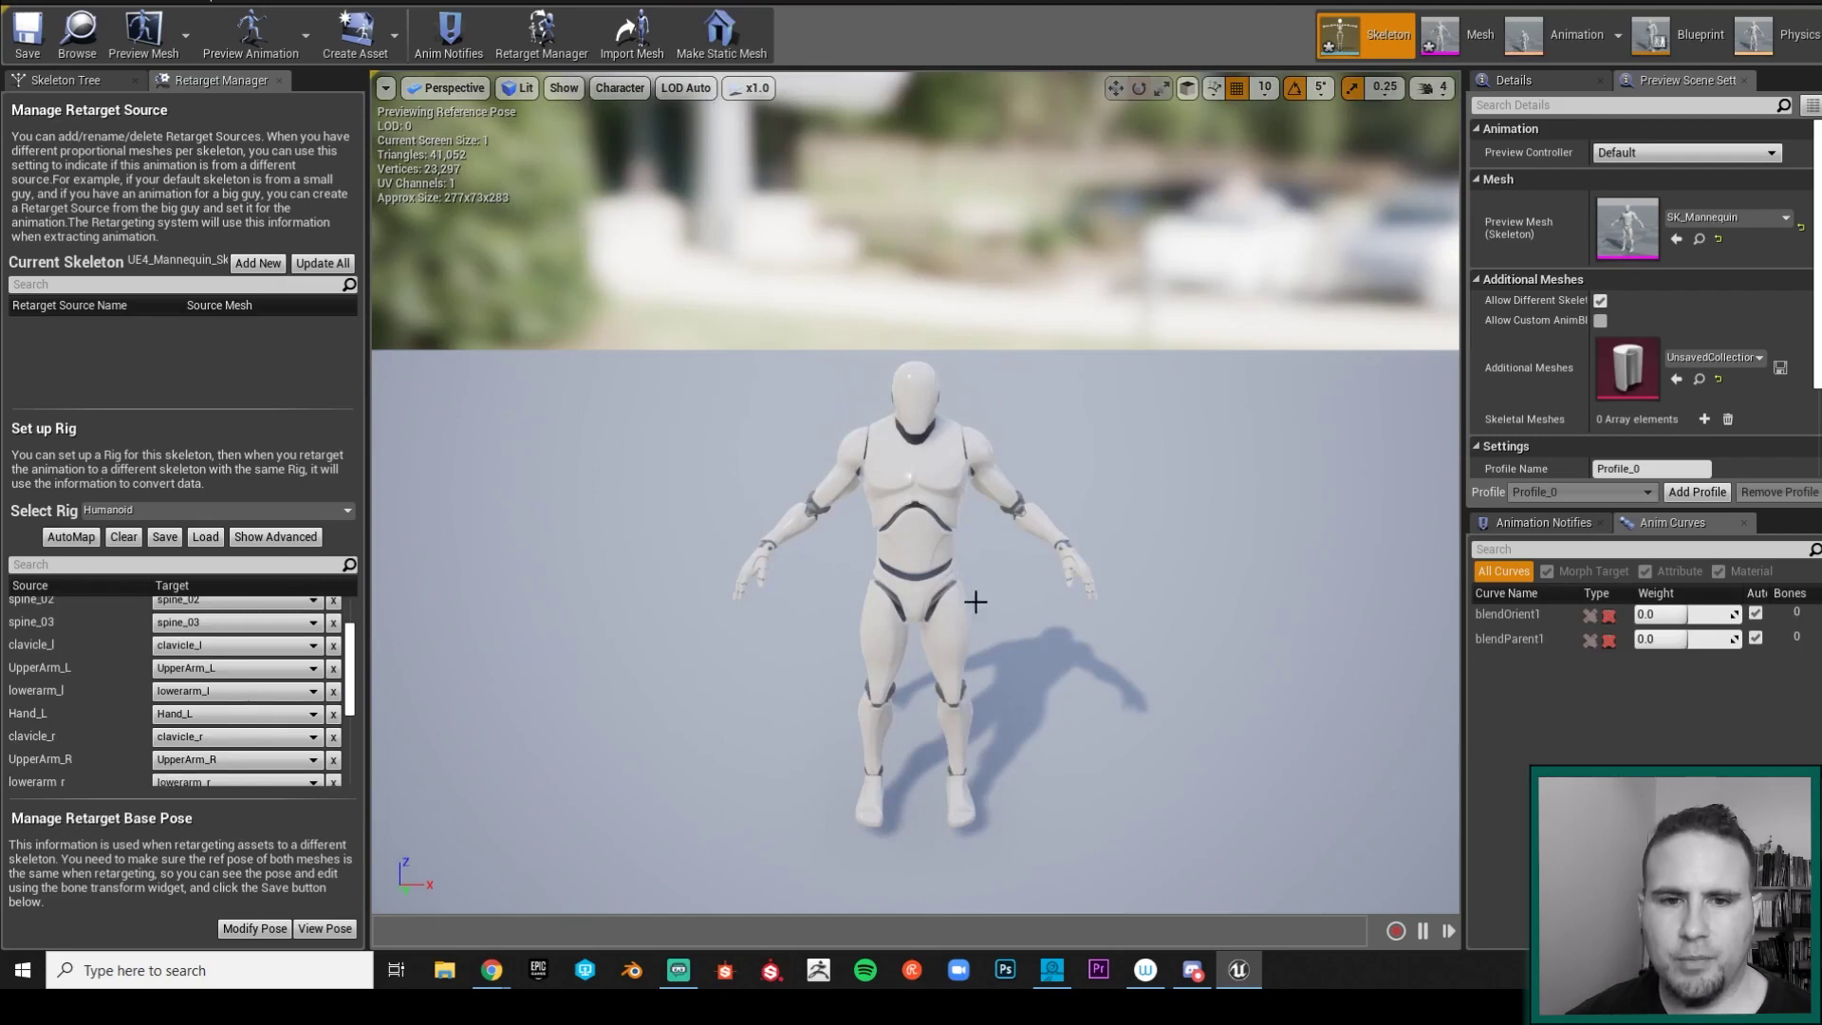
mouse_move(914, 535)
right_mouse_down()
mouse_move(957, 561)
mouse_move(896, 553)
mouse_move(914, 534)
right_mouse_up()
key("w")
key("d")
left_click_drag(873, 311, 809, 285)
right_click_drag(815, 401, 847, 379)
mouse_move(729, 495)
right_mouse_down()
mouse_move(716, 487)
mouse_move(740, 463)
right_mouse_up()
key("s")
key("w")
key("q")
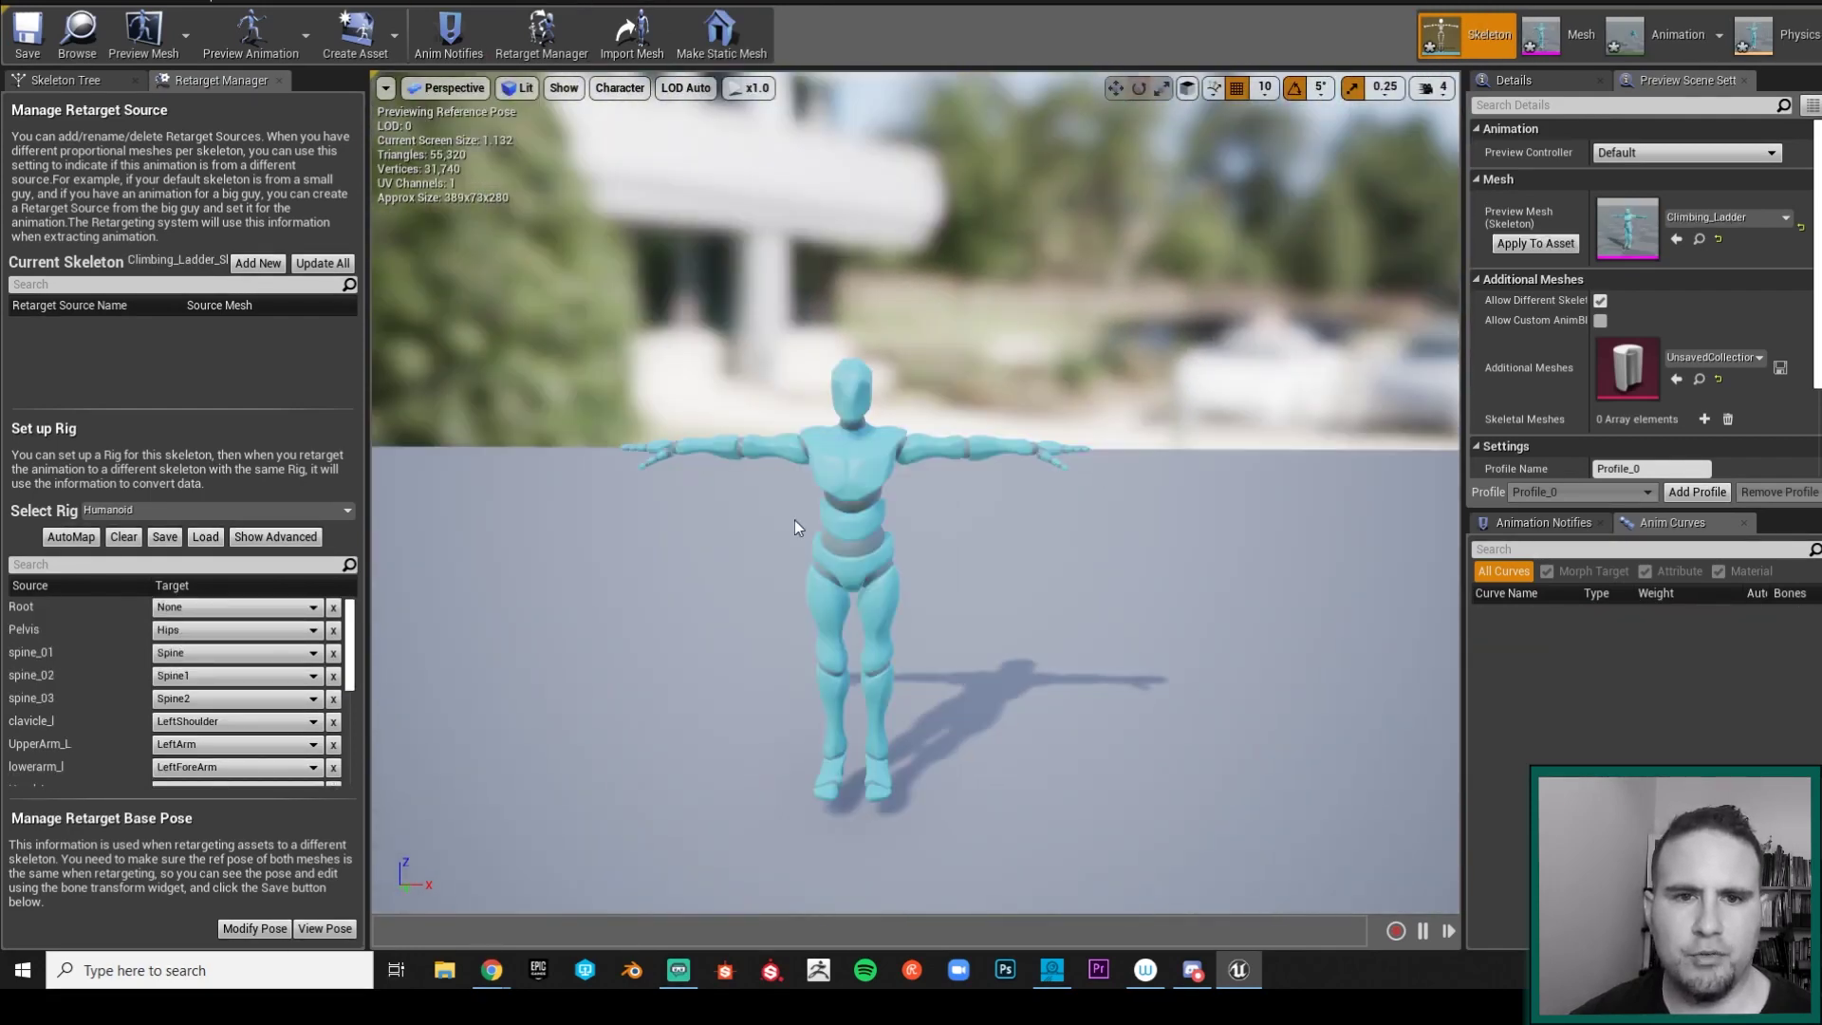
left_click_drag(854, 607, 874, 610)
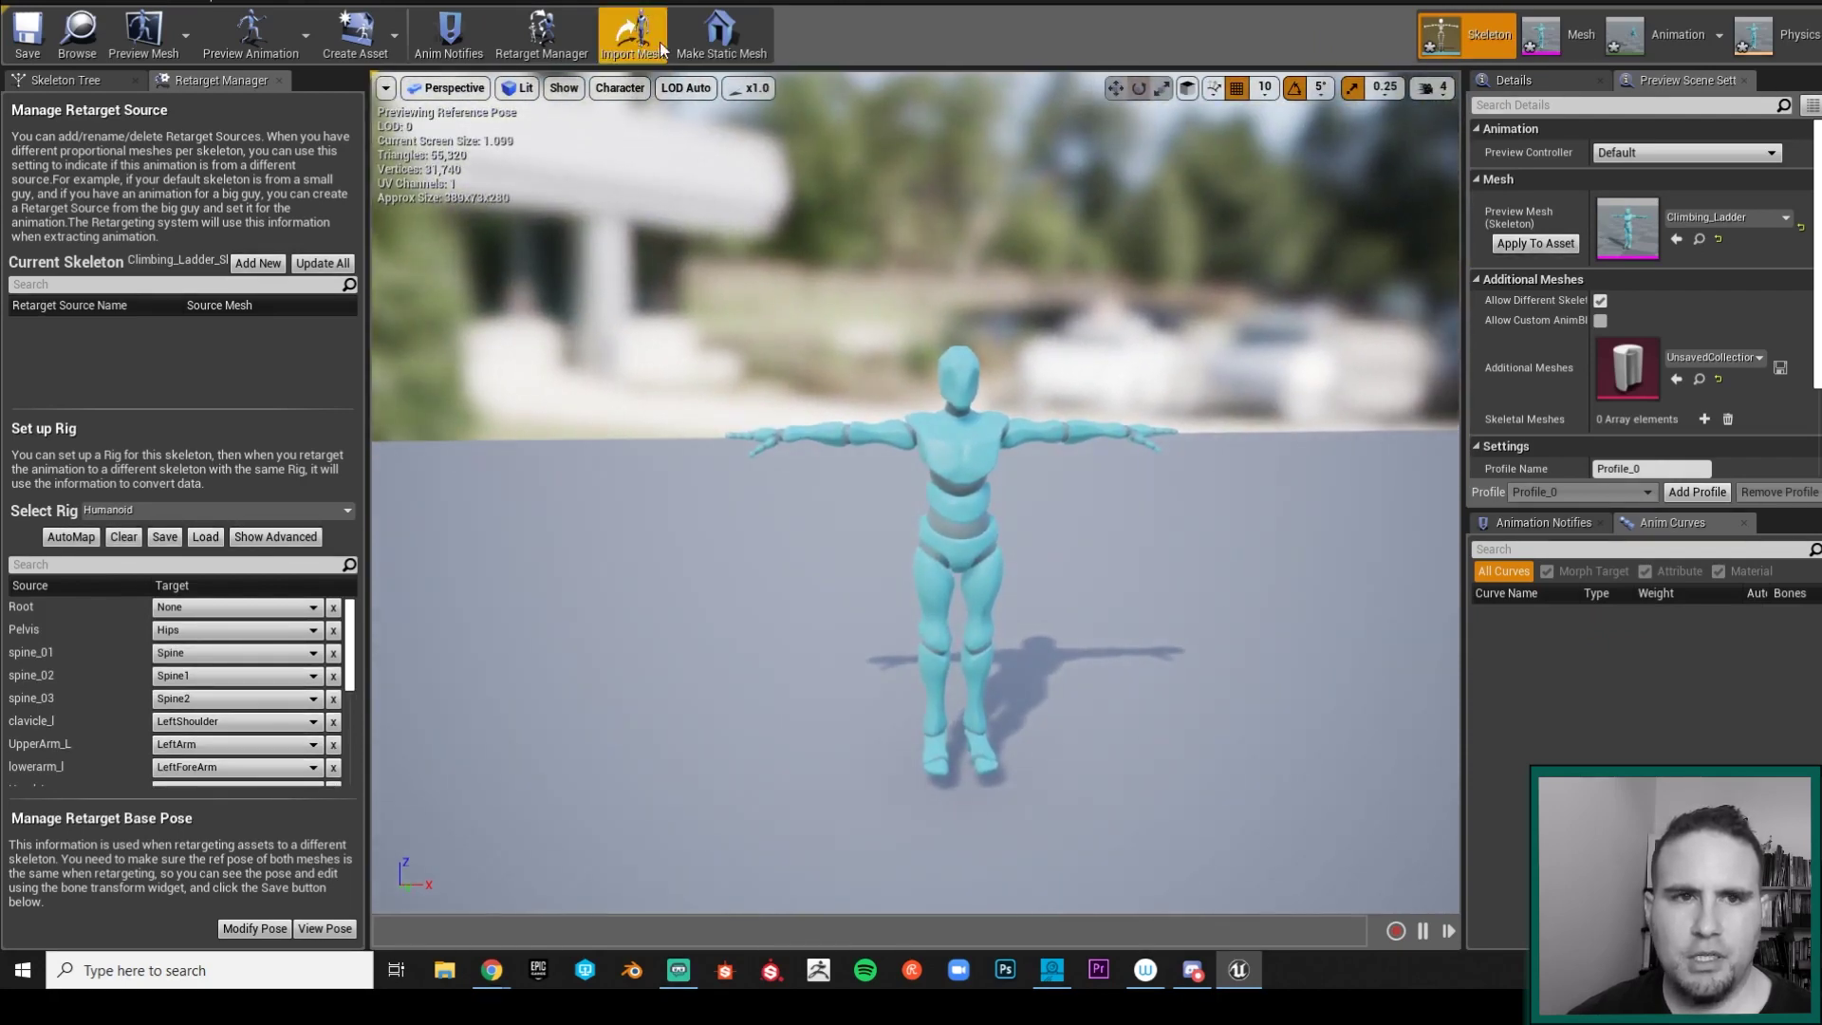
left_click(637, 2)
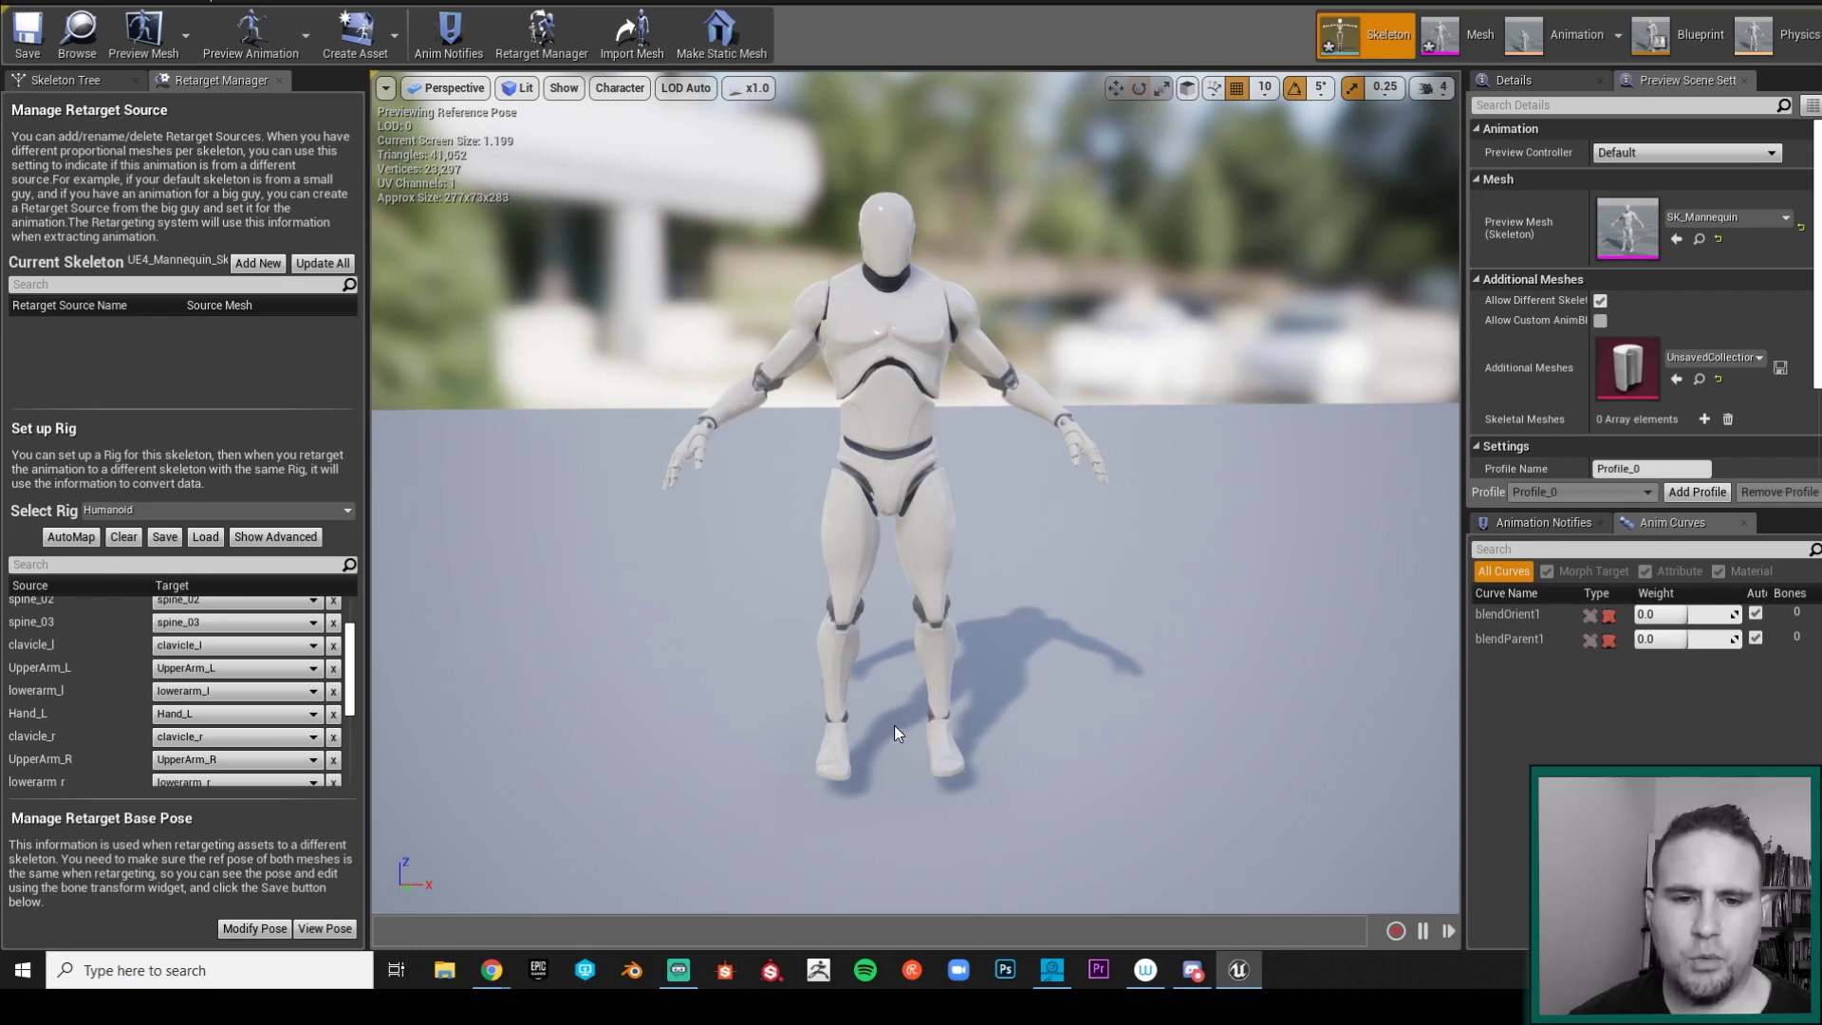
left_click(551, 2)
right_click_drag(943, 724, 807, 441)
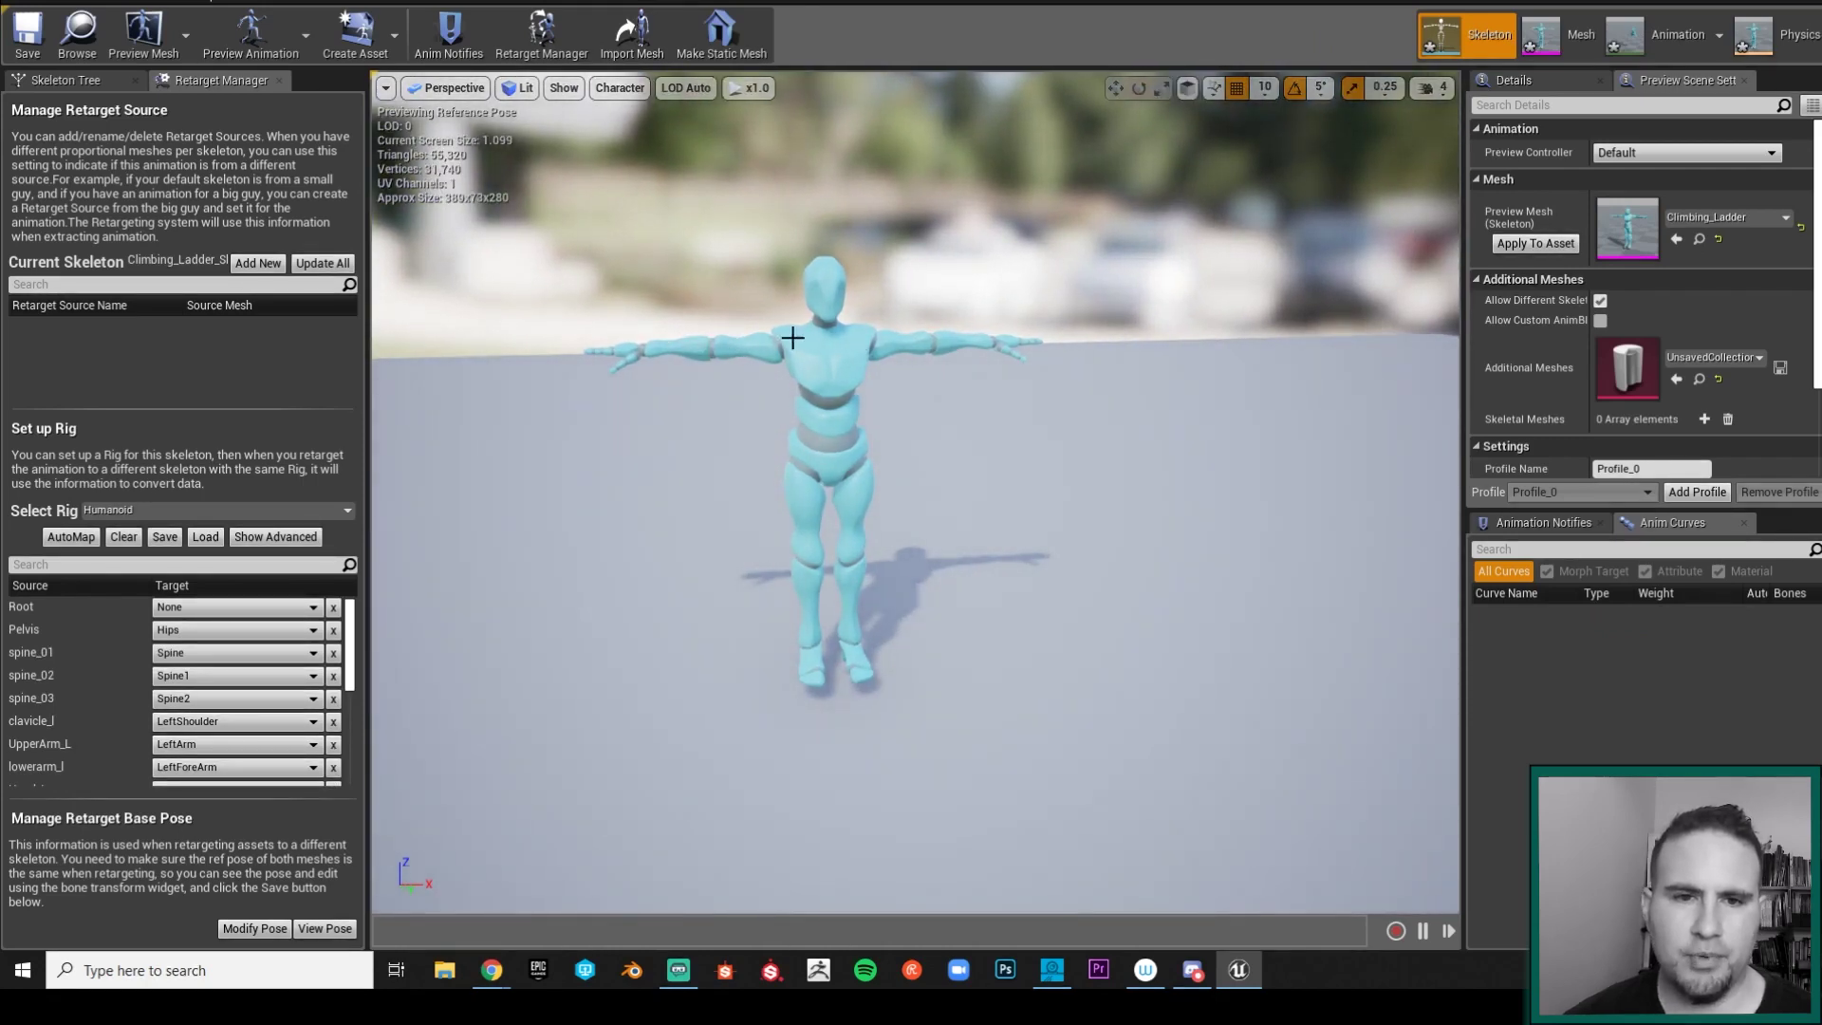
left_click(778, 2)
right_click_drag(874, 418, 928, 392)
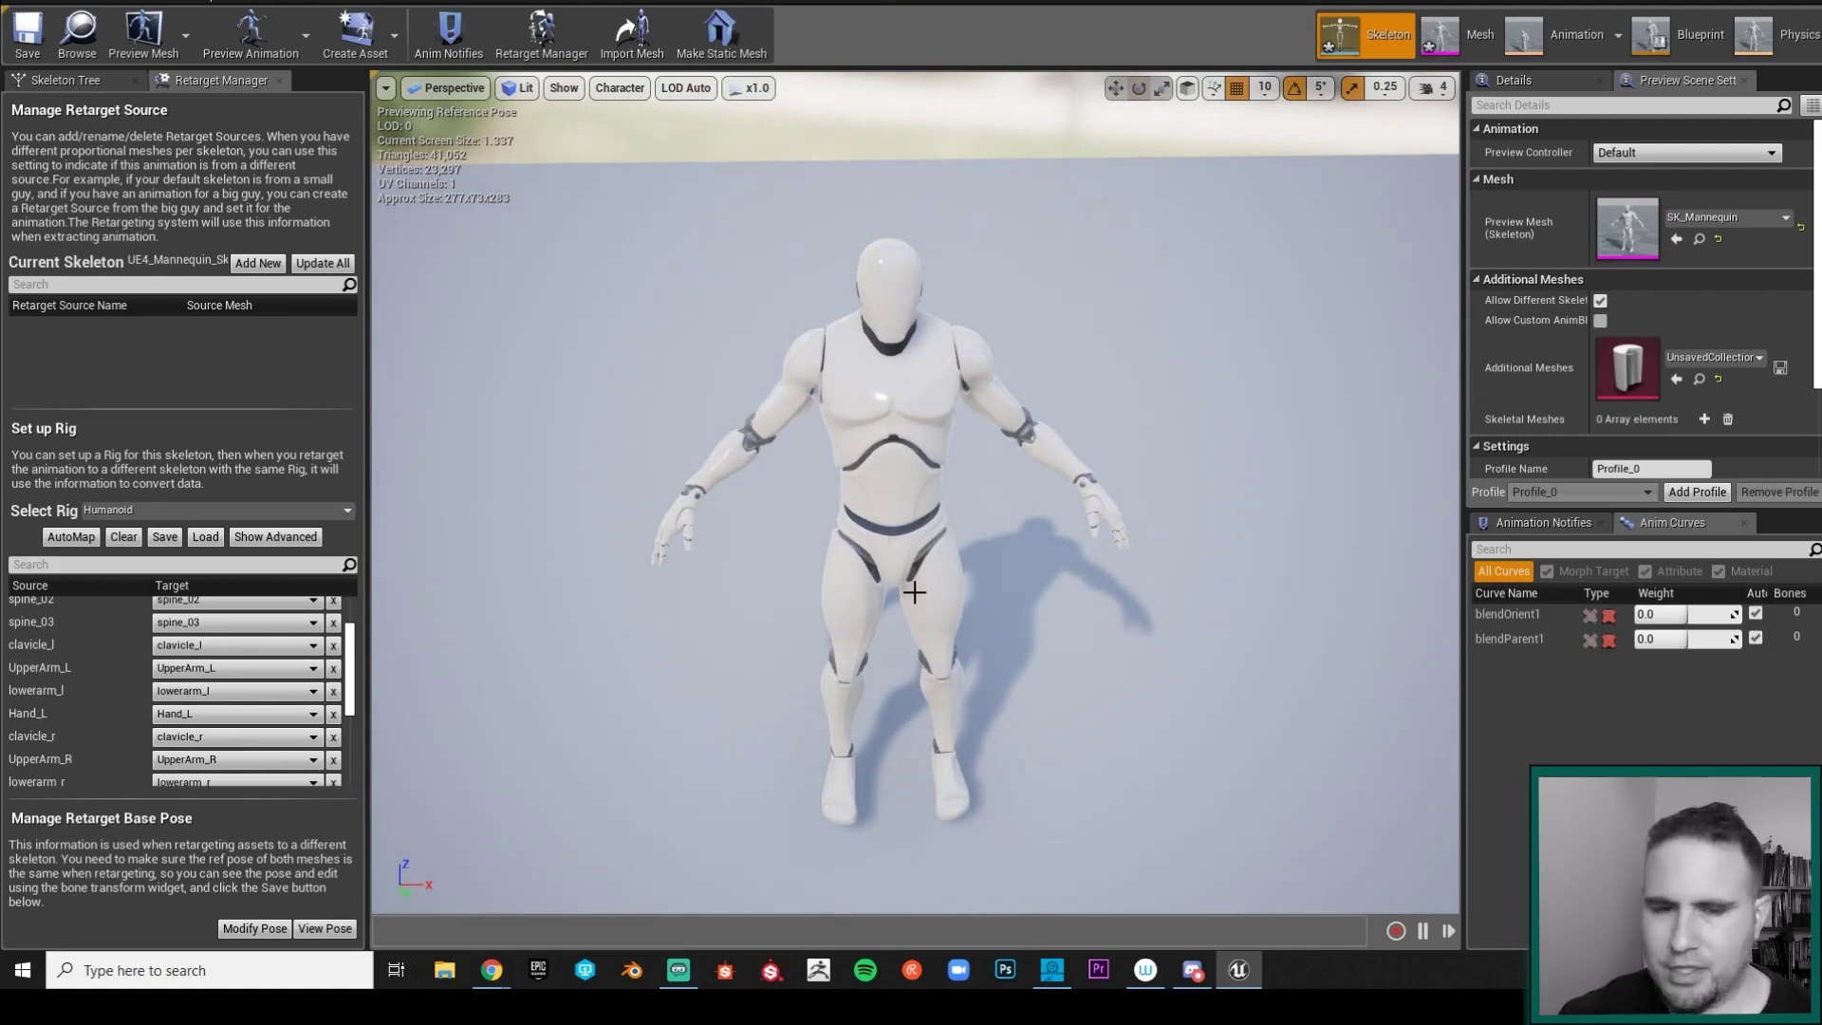
left_click_drag(949, 458, 822, 348)
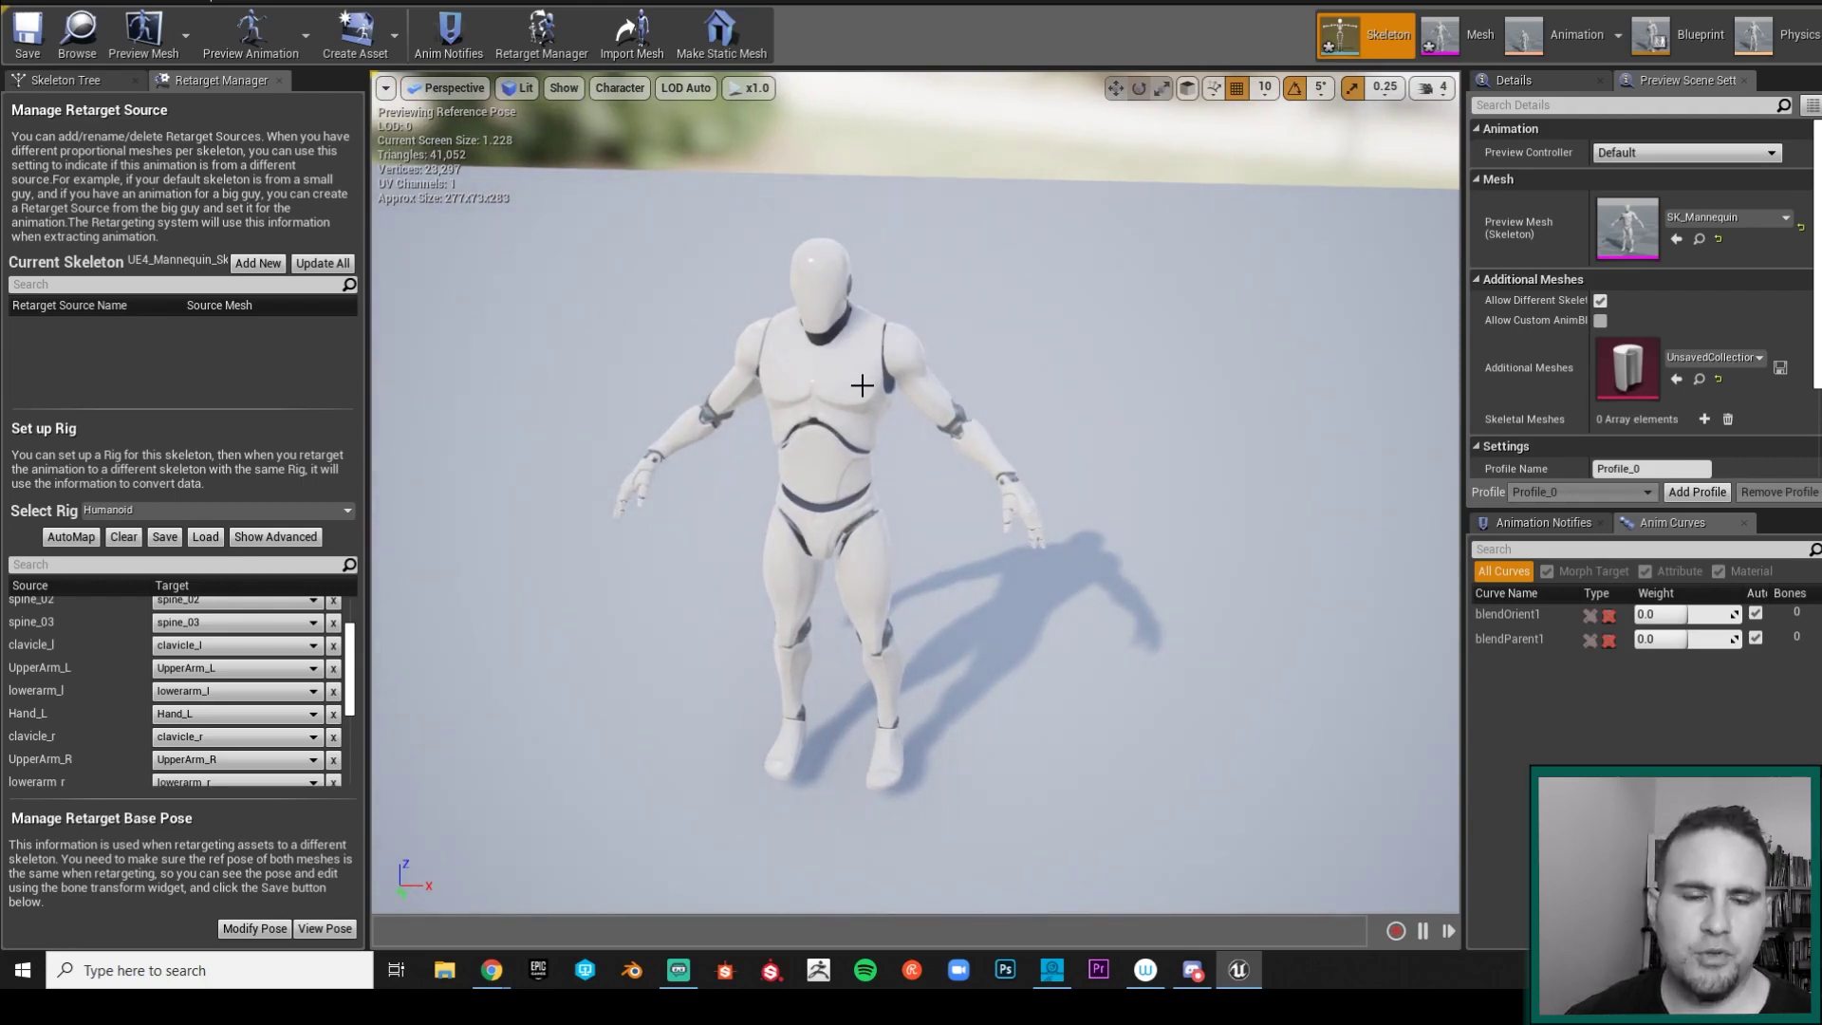
right_click_drag(915, 493, 831, 460)
Step: Rotate the left upper arm to horizontal and the right upper arm to 45 degrees
key("e")
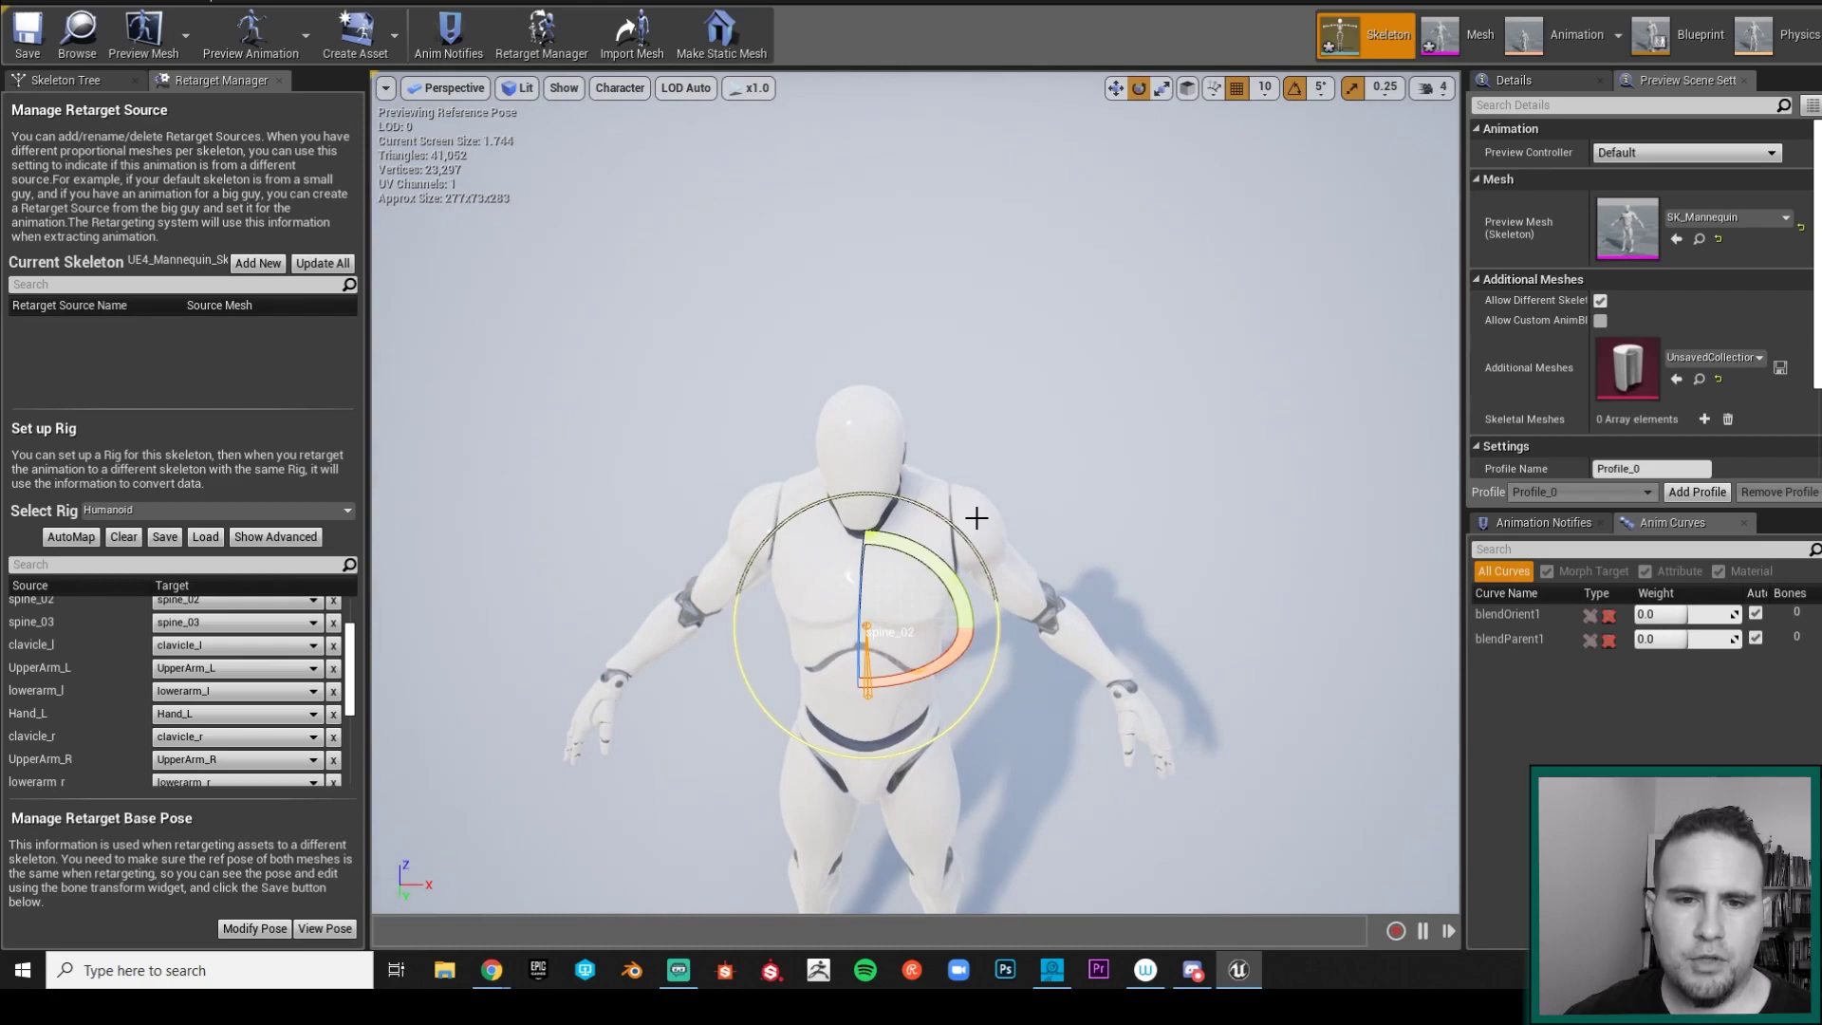
left_click(977, 518)
left_click_drag(990, 447, 783, 456)
left_click(760, 508)
left_click(778, 378)
right_click_drag(782, 456, 790, 437)
key("d")
left_click_drag(919, 349, 982, 315)
left_click_drag(1091, 396, 1092, 408)
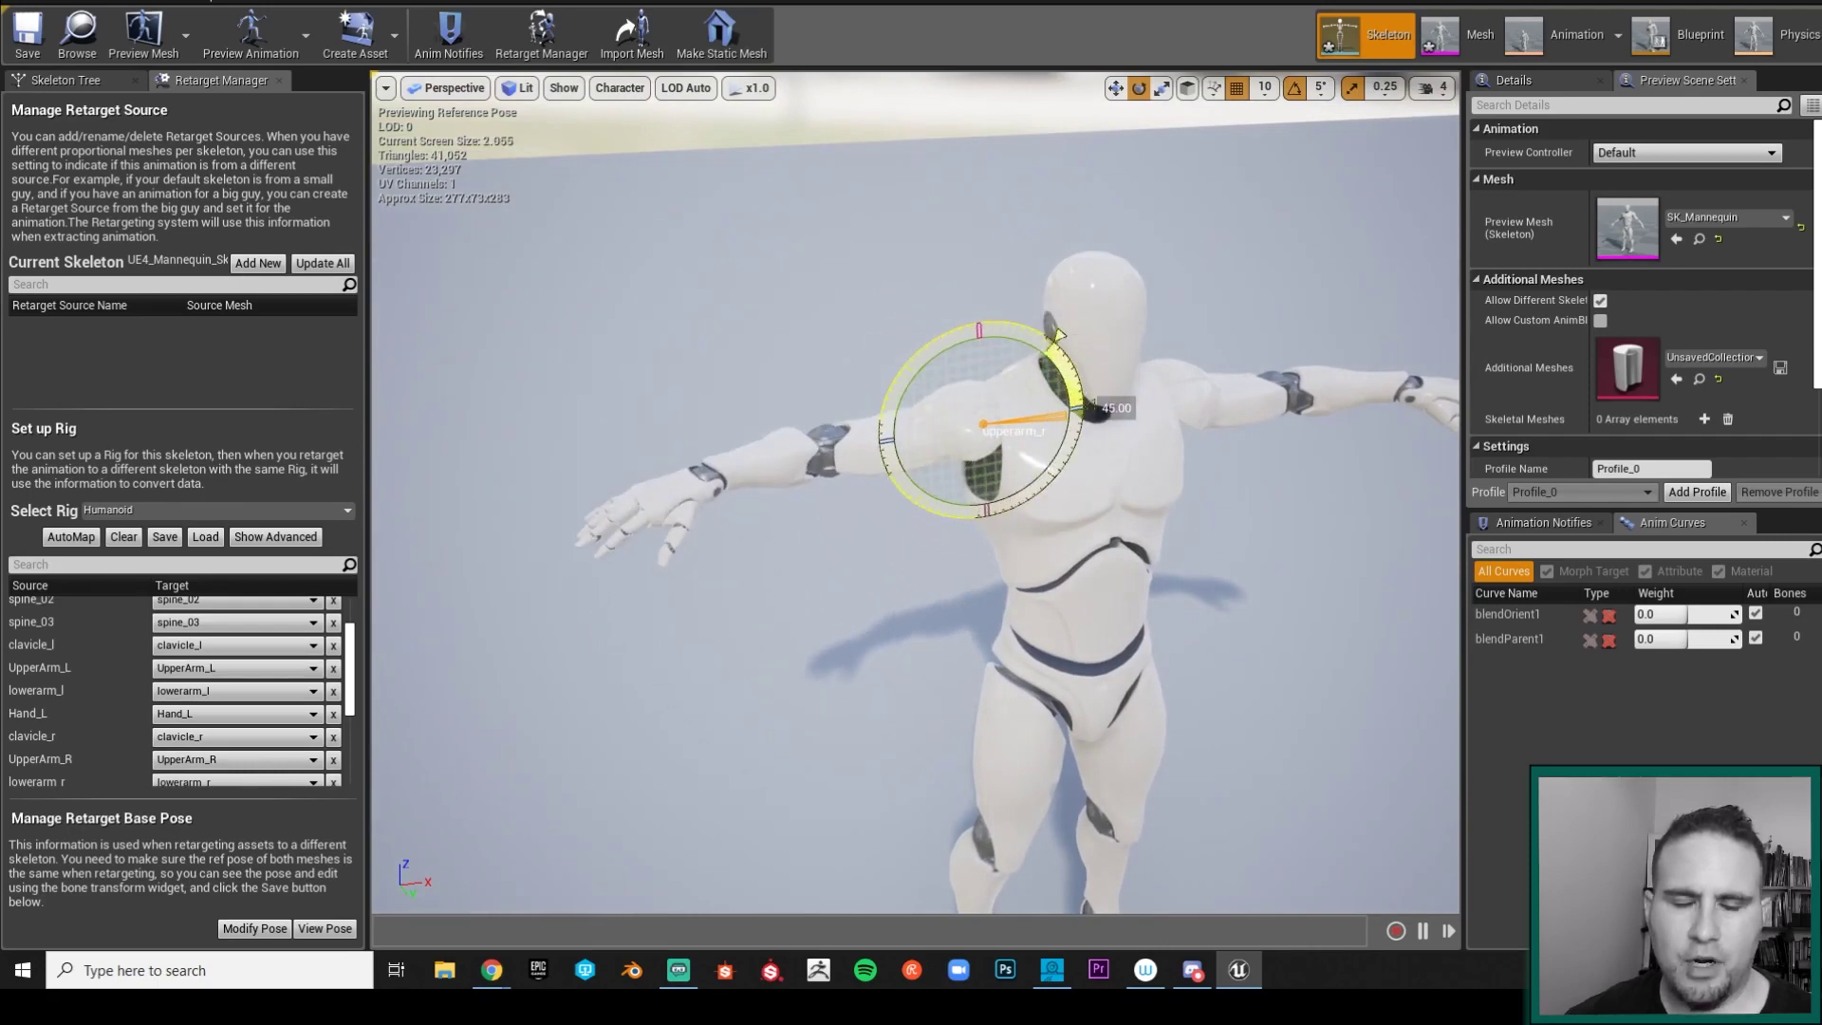
Step: Rotate the right forearm by -20 degrees and the left forearm outward
key("d")
right_click_drag(1167, 604, 1096, 565)
key("s")
key("w")
right_click_drag(911, 494, 874, 570)
left_click_drag(1034, 418, 1129, 583, "alt")
left_click(843, 503)
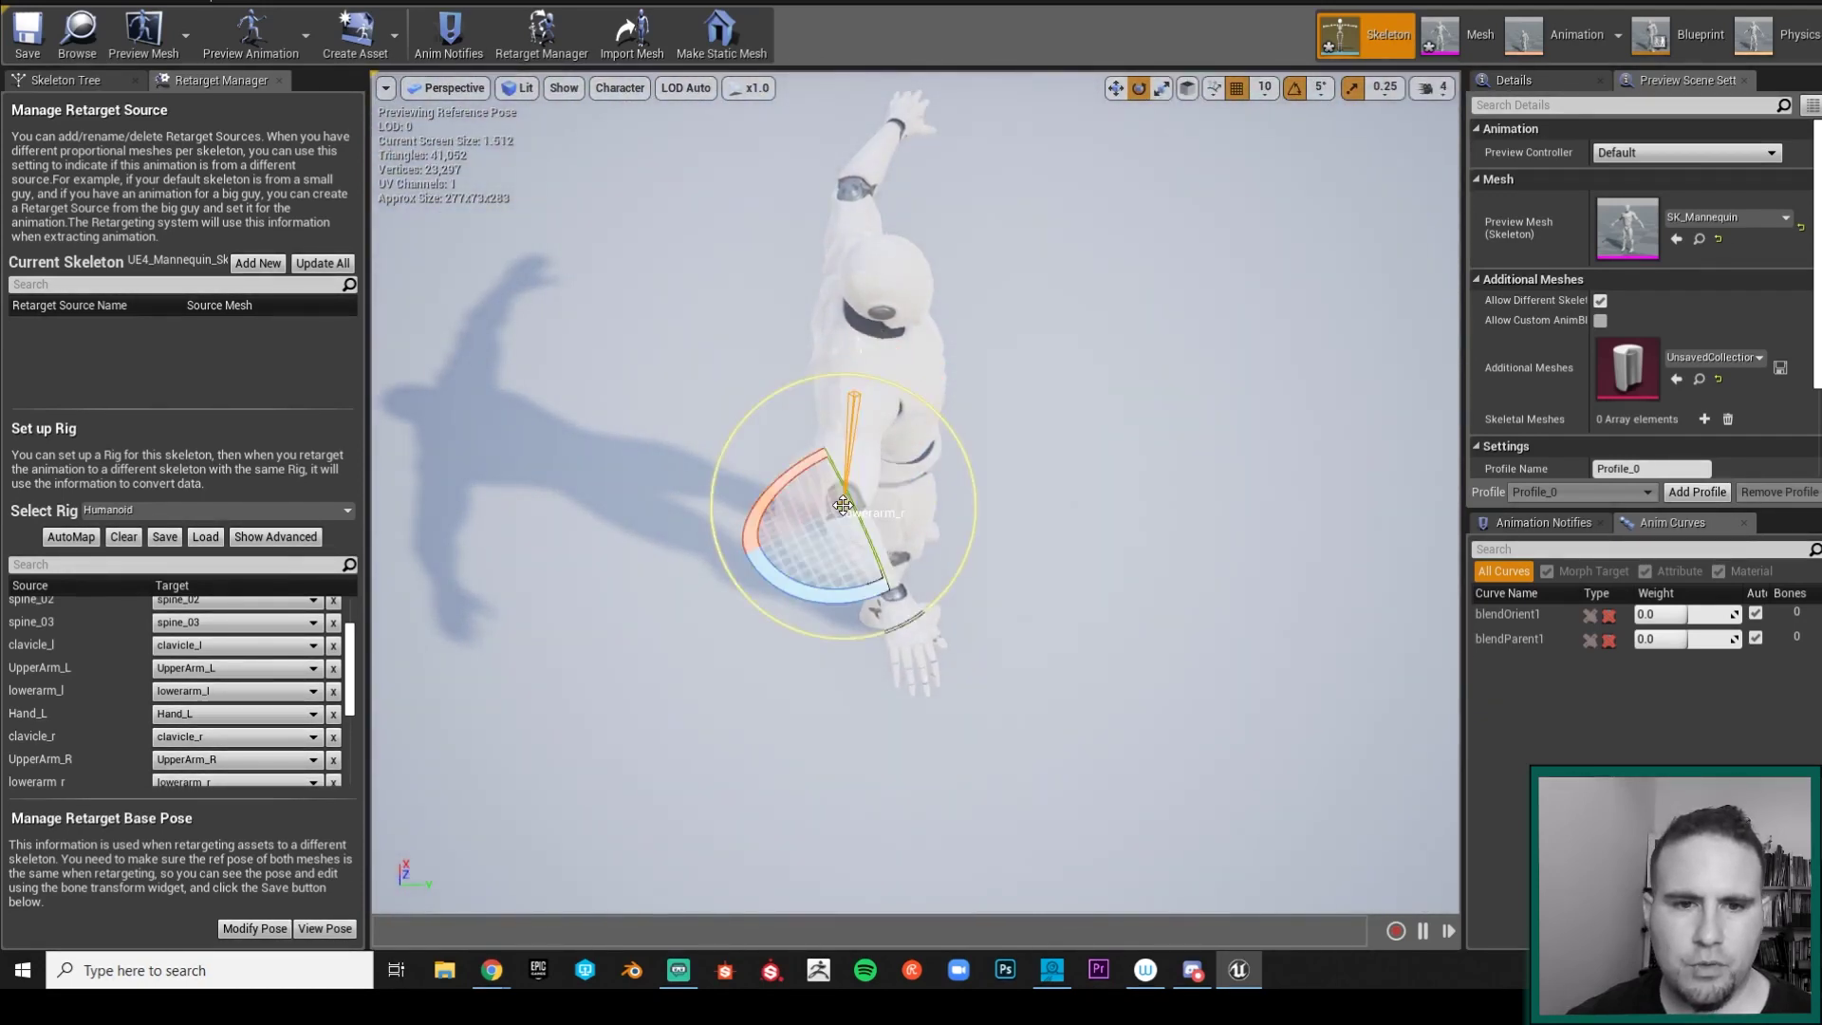
left_click_drag(824, 596, 513, 517)
key("w")
mouse_move(1046, 339)
right_mouse_down()
mouse_move(987, 285)
mouse_move(1046, 339)
right_mouse_up()
left_click(1041, 468)
left_click_drag(1034, 551, 1186, 427)
left_click_drag(1025, 399, 874, 443, "alt")
Step: Swing the mannequin's right thigh slightly inward
left_click(879, 424)
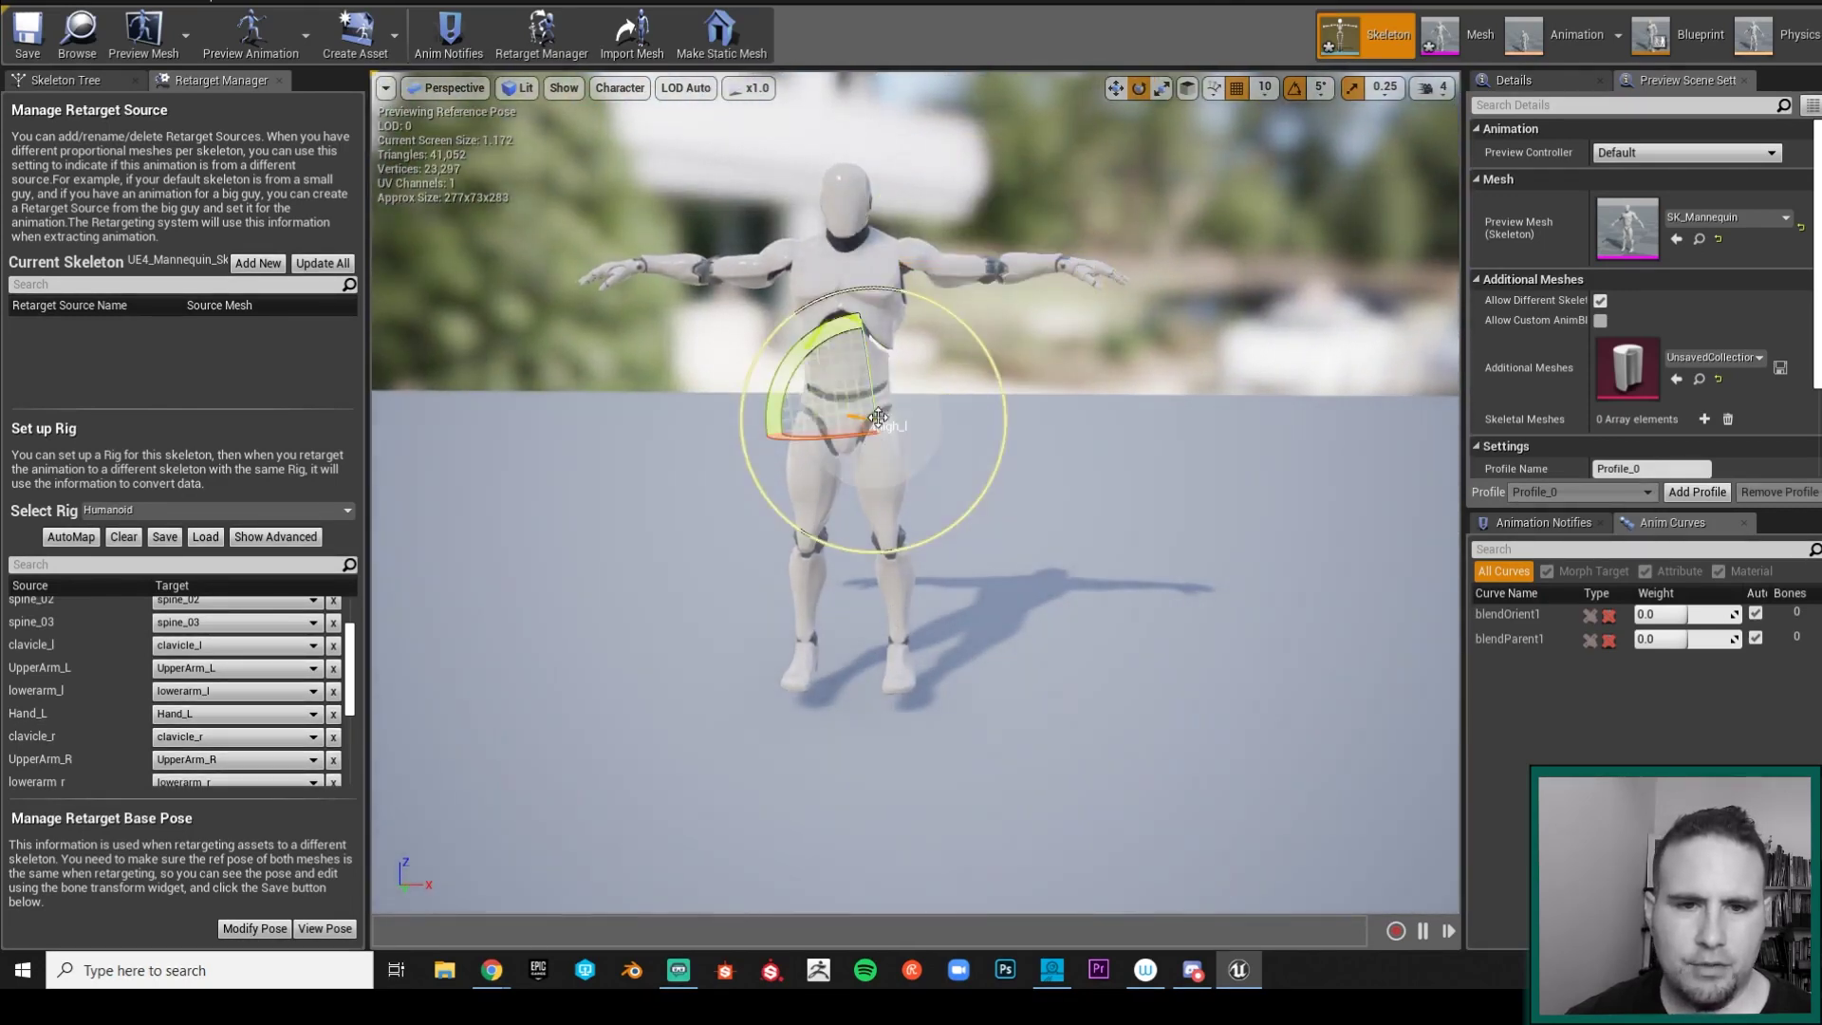
left_click_drag(844, 329, 732, 519, "alt")
left_click(743, 436)
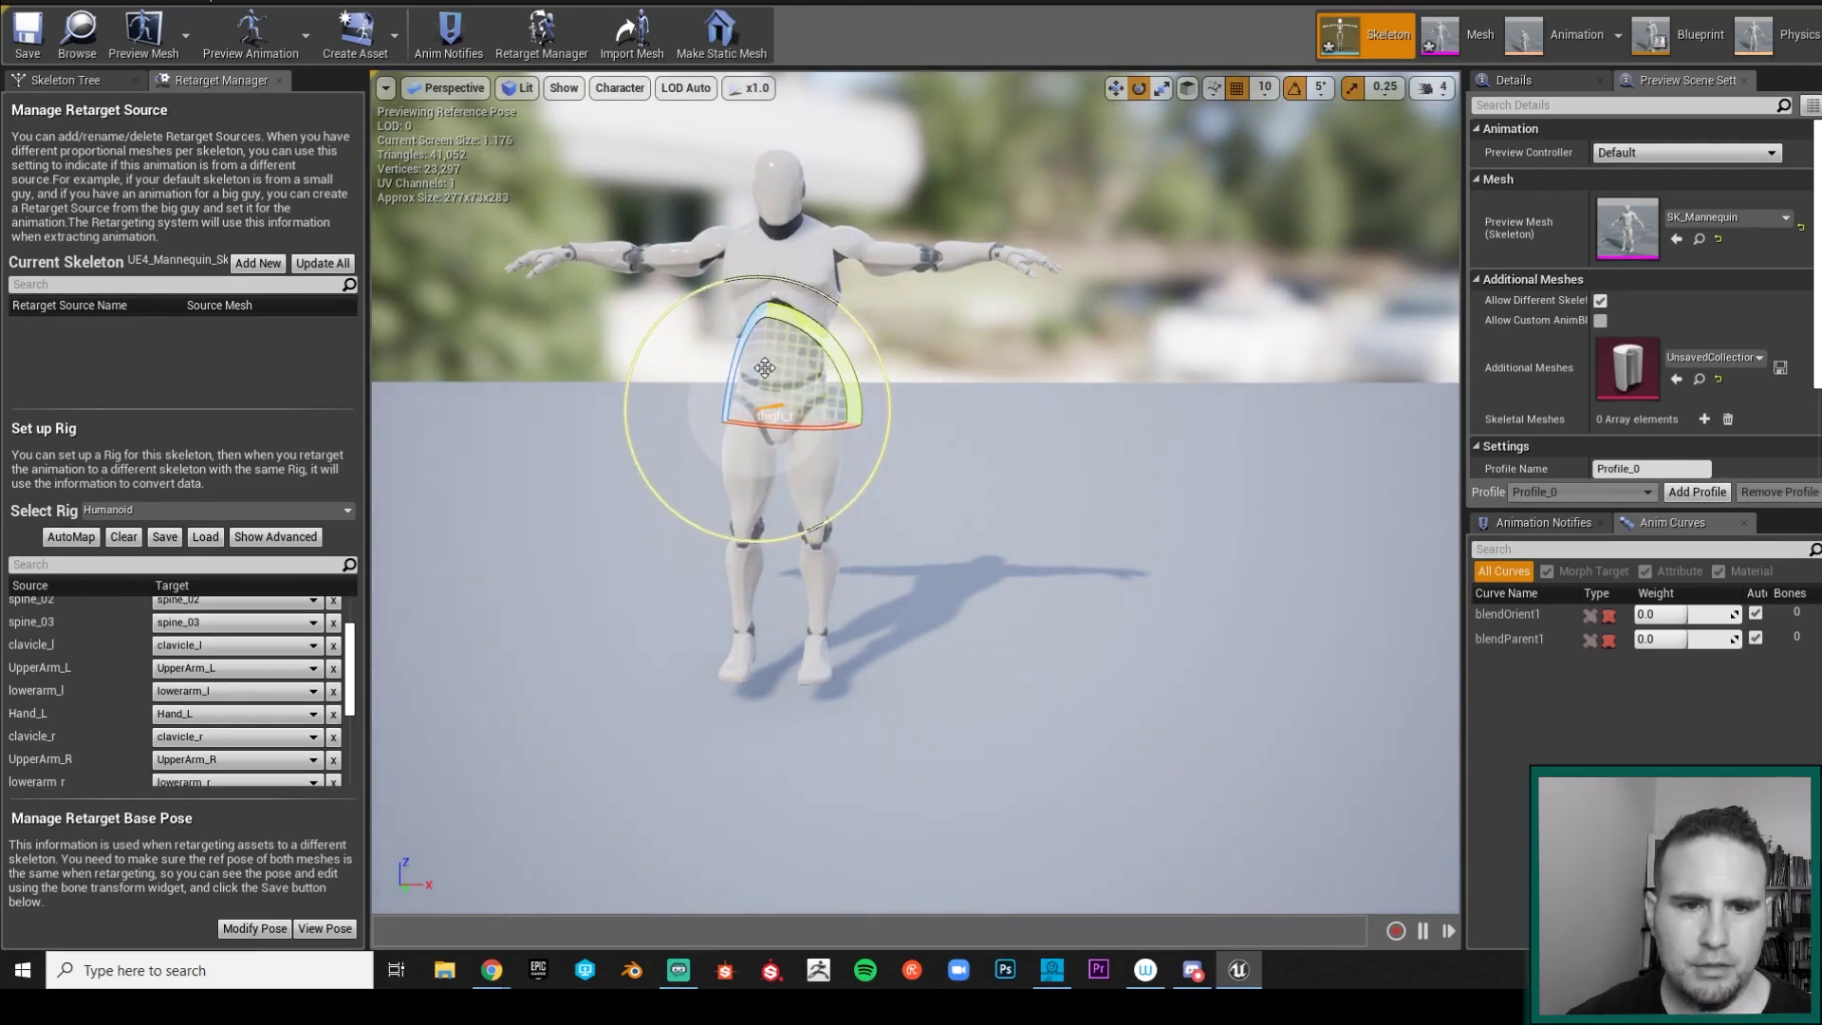
left_click(718, 261)
left_click(639, 250)
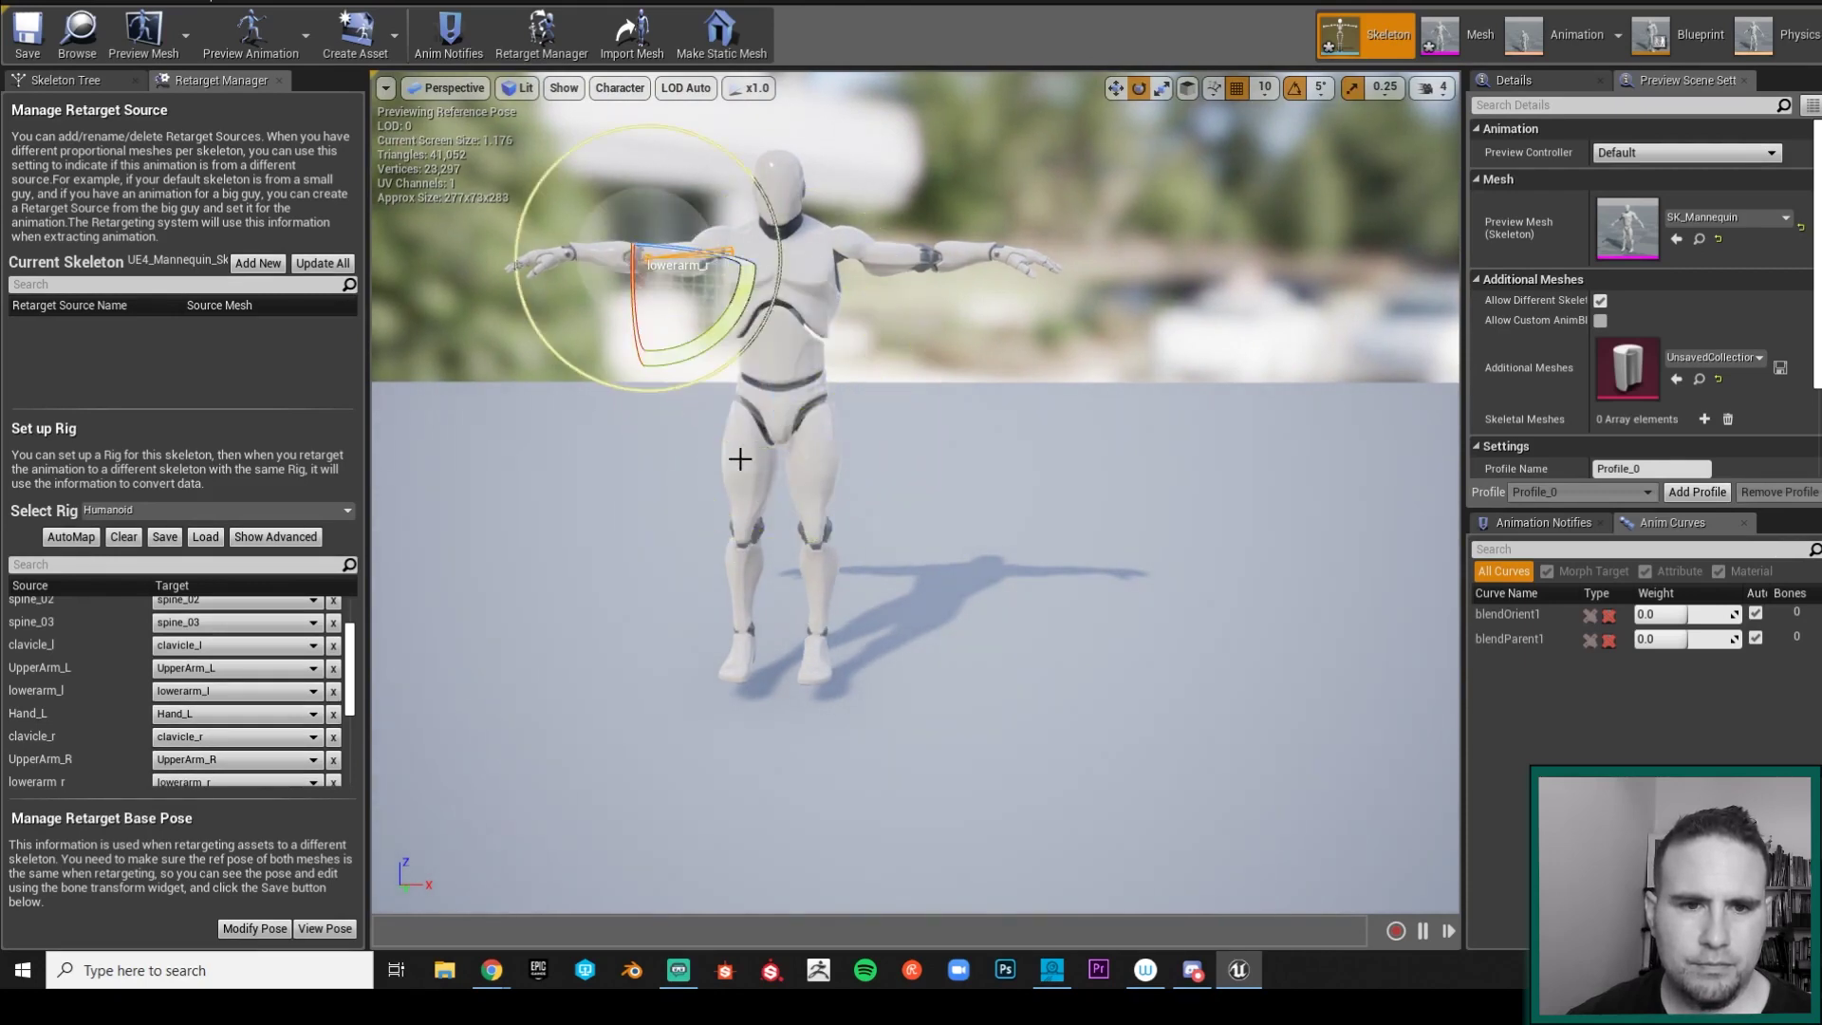
left_click(750, 410)
left_click(741, 424)
left_click_drag(822, 336, 807, 324)
right_click_drag(1016, 557, 1058, 503)
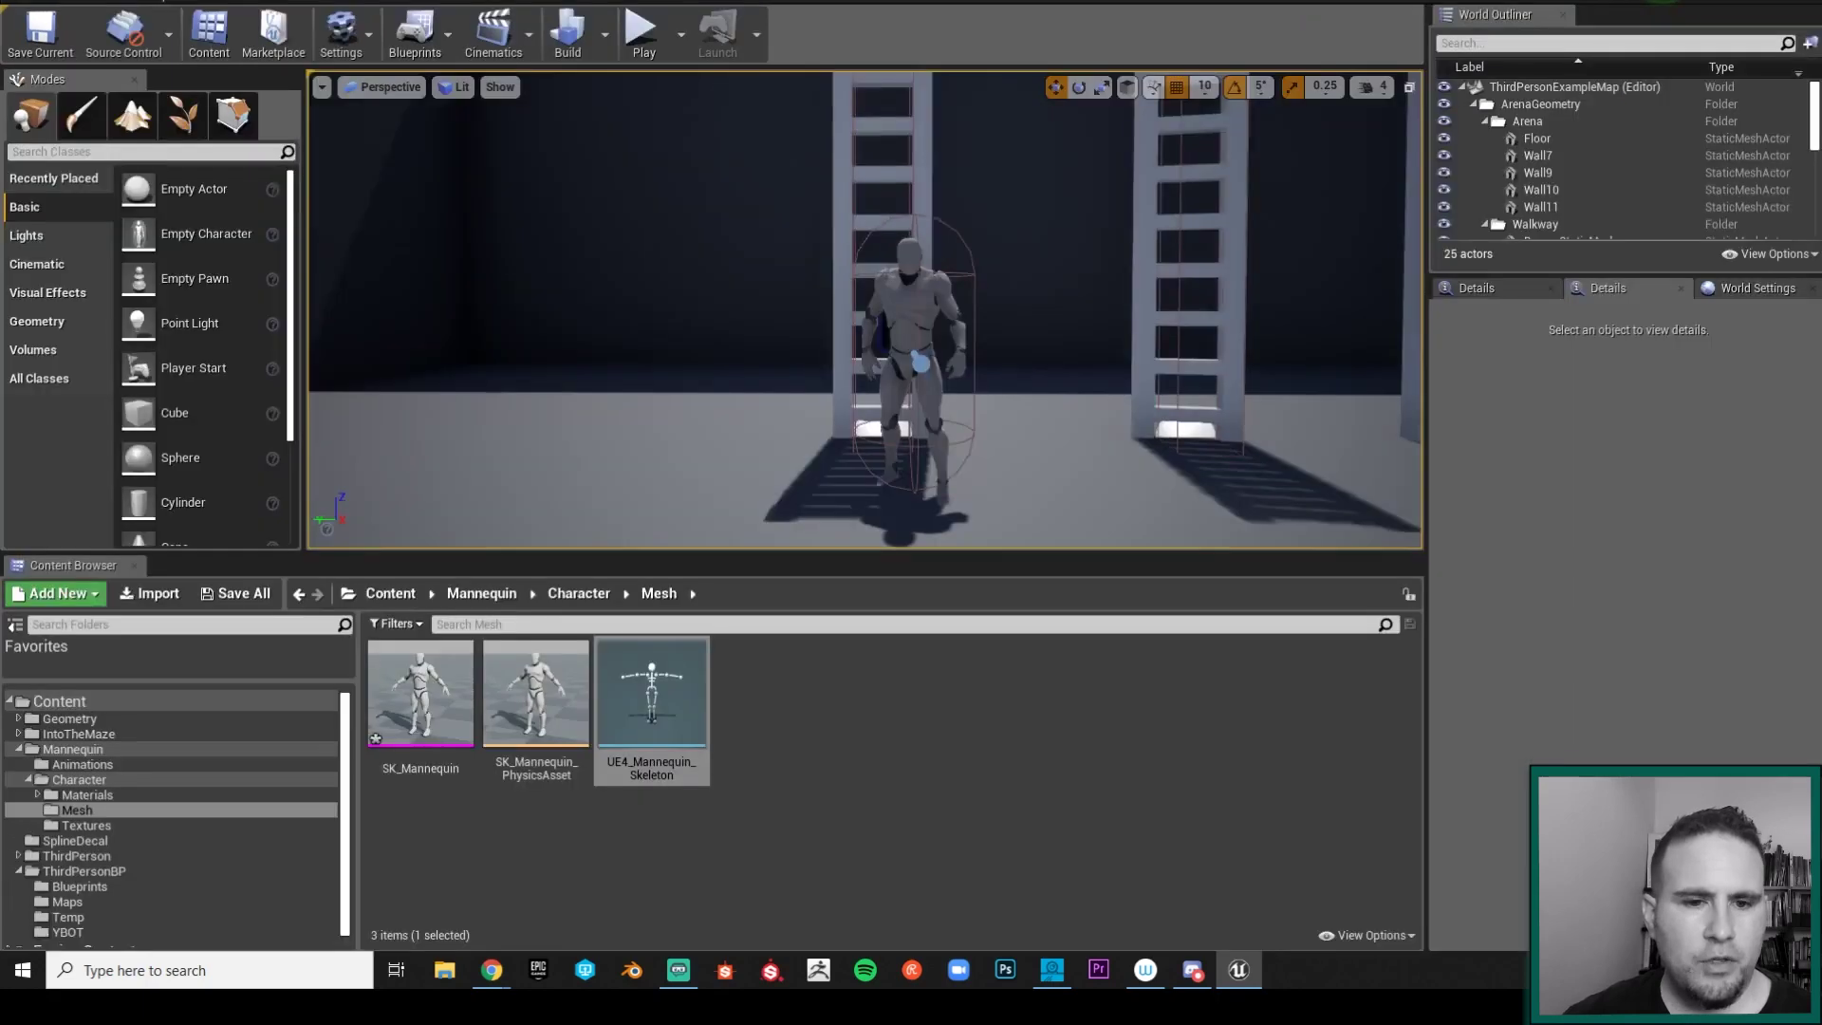
Step: Browse to Mannequin Animations > YBOT, preview Take_001, then select Climbing_Ladder_Anim_mixamo_com
left_click(558, 596)
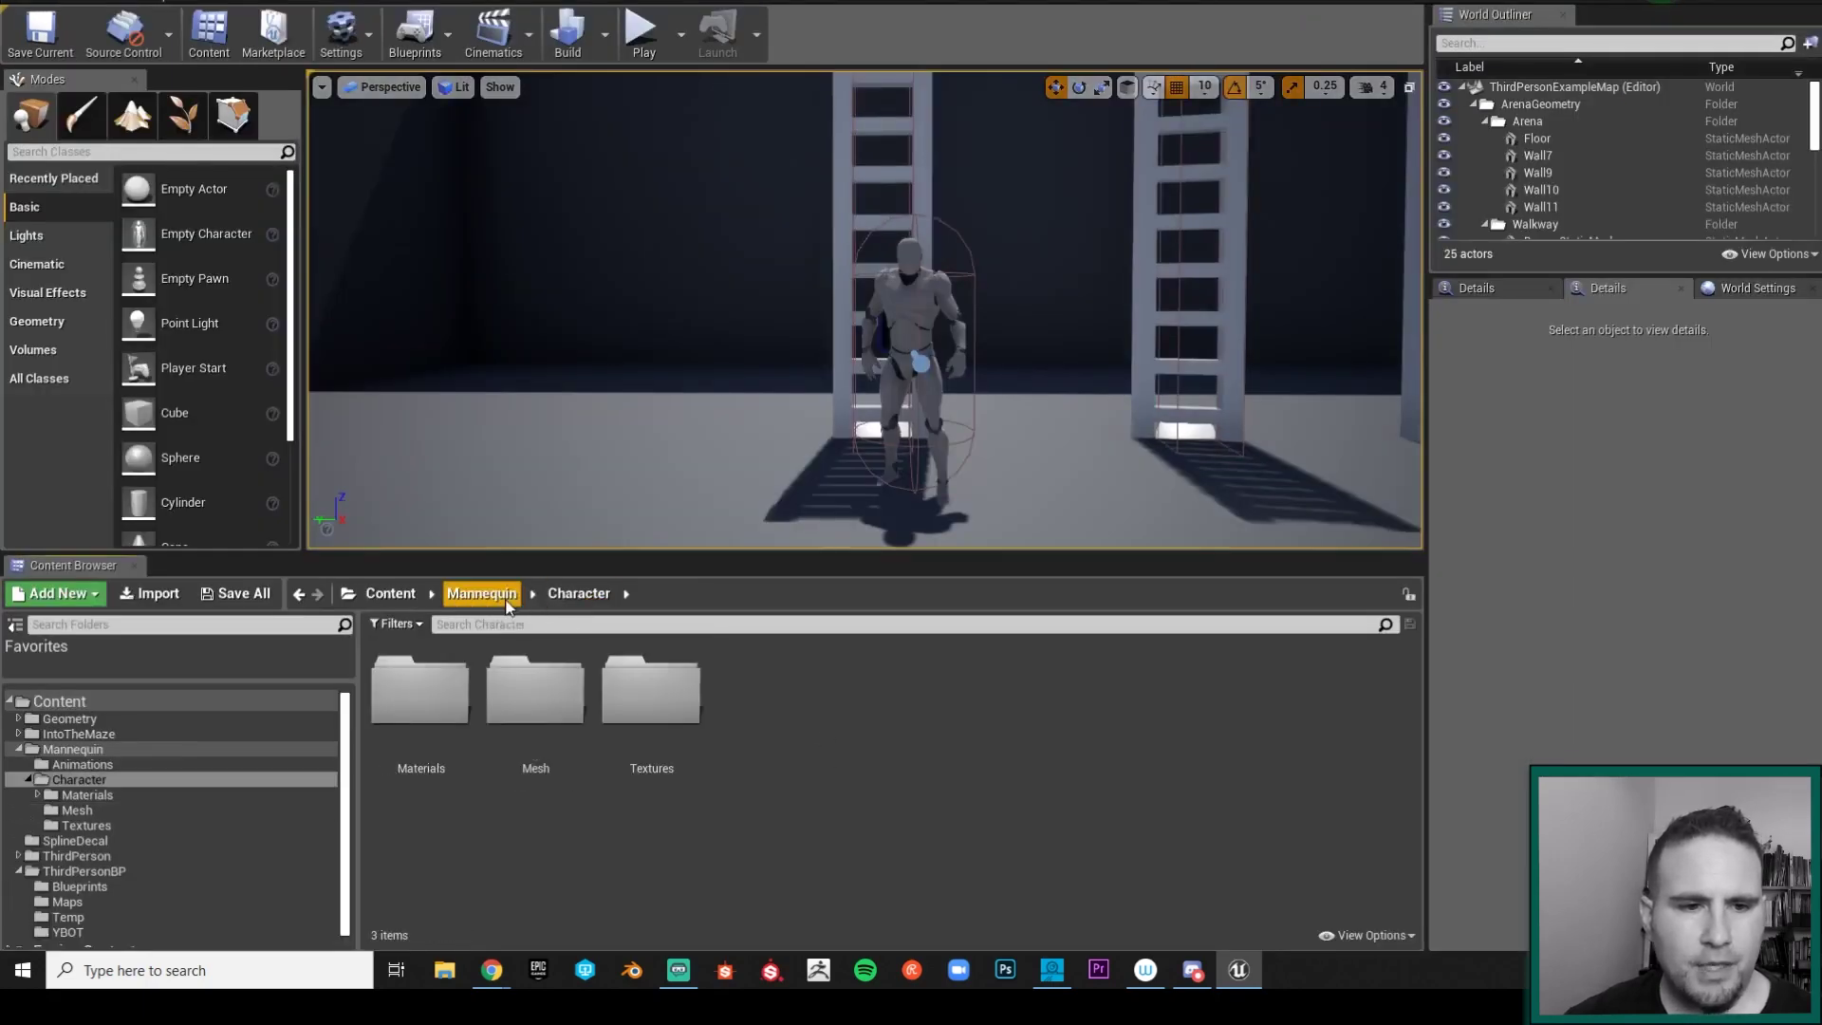
left_click(133, 763)
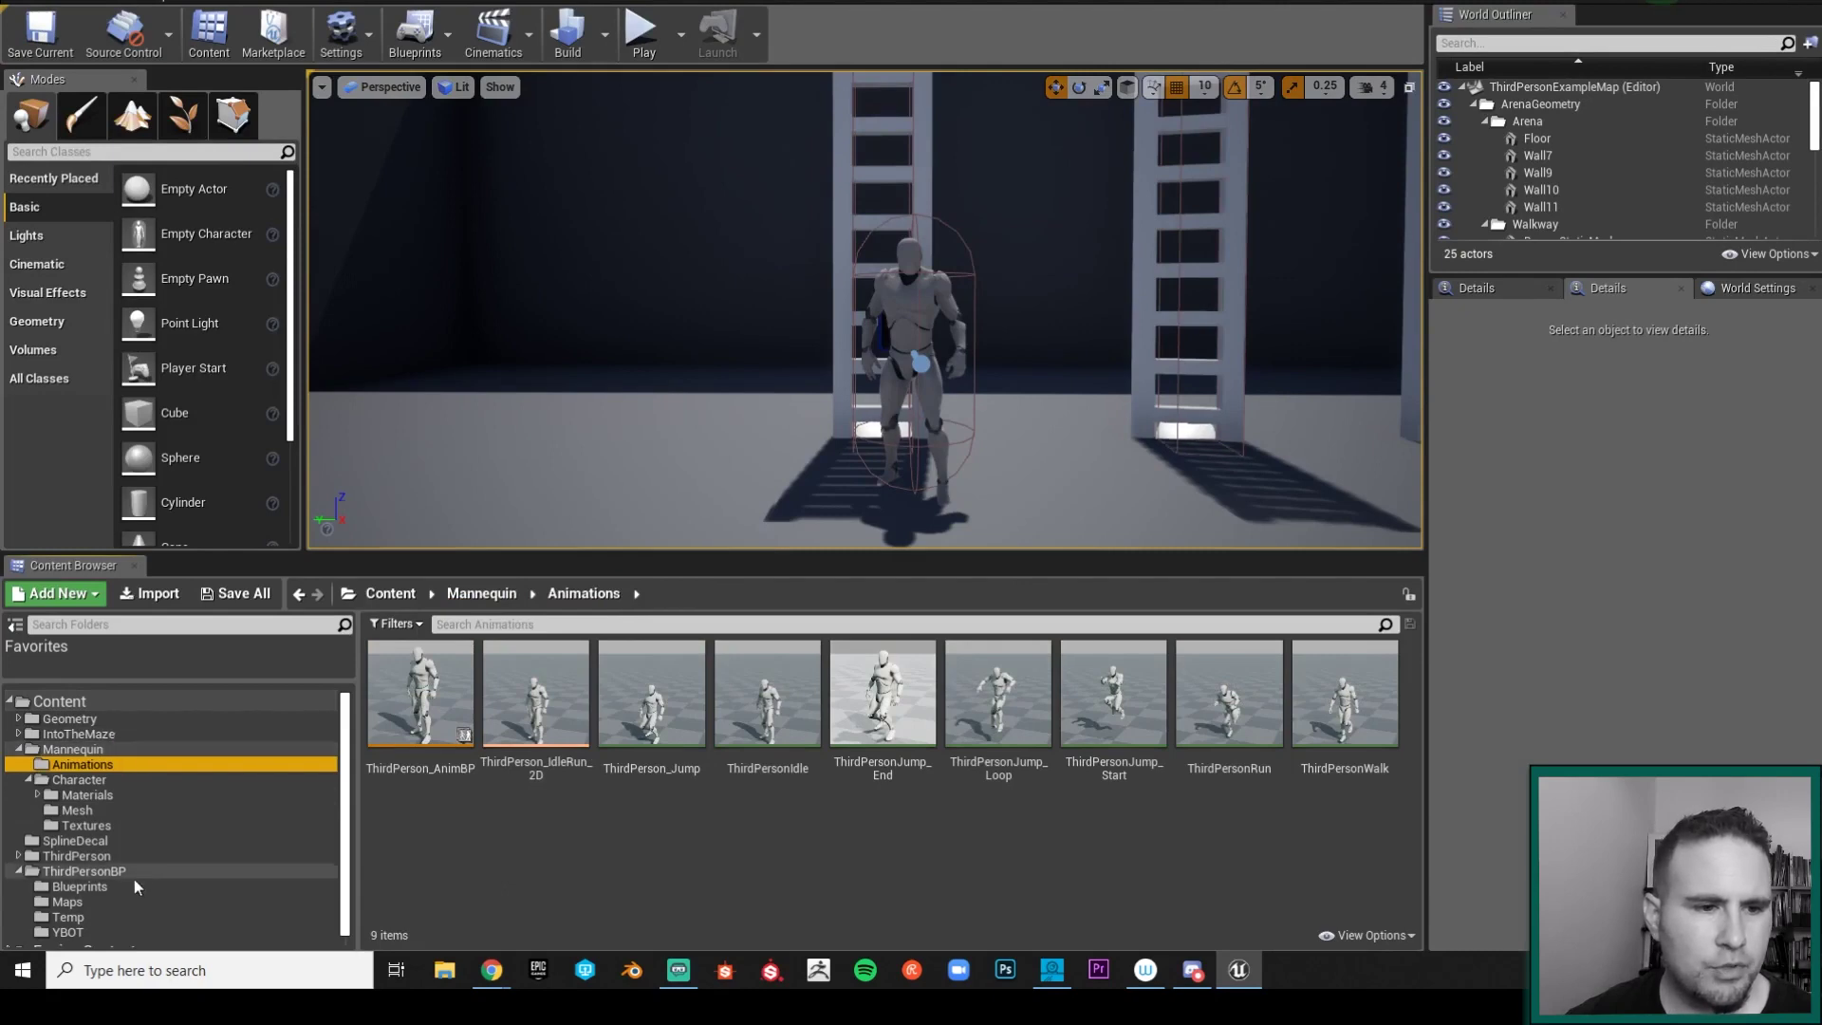
left_click(67, 932)
left_click(901, 709)
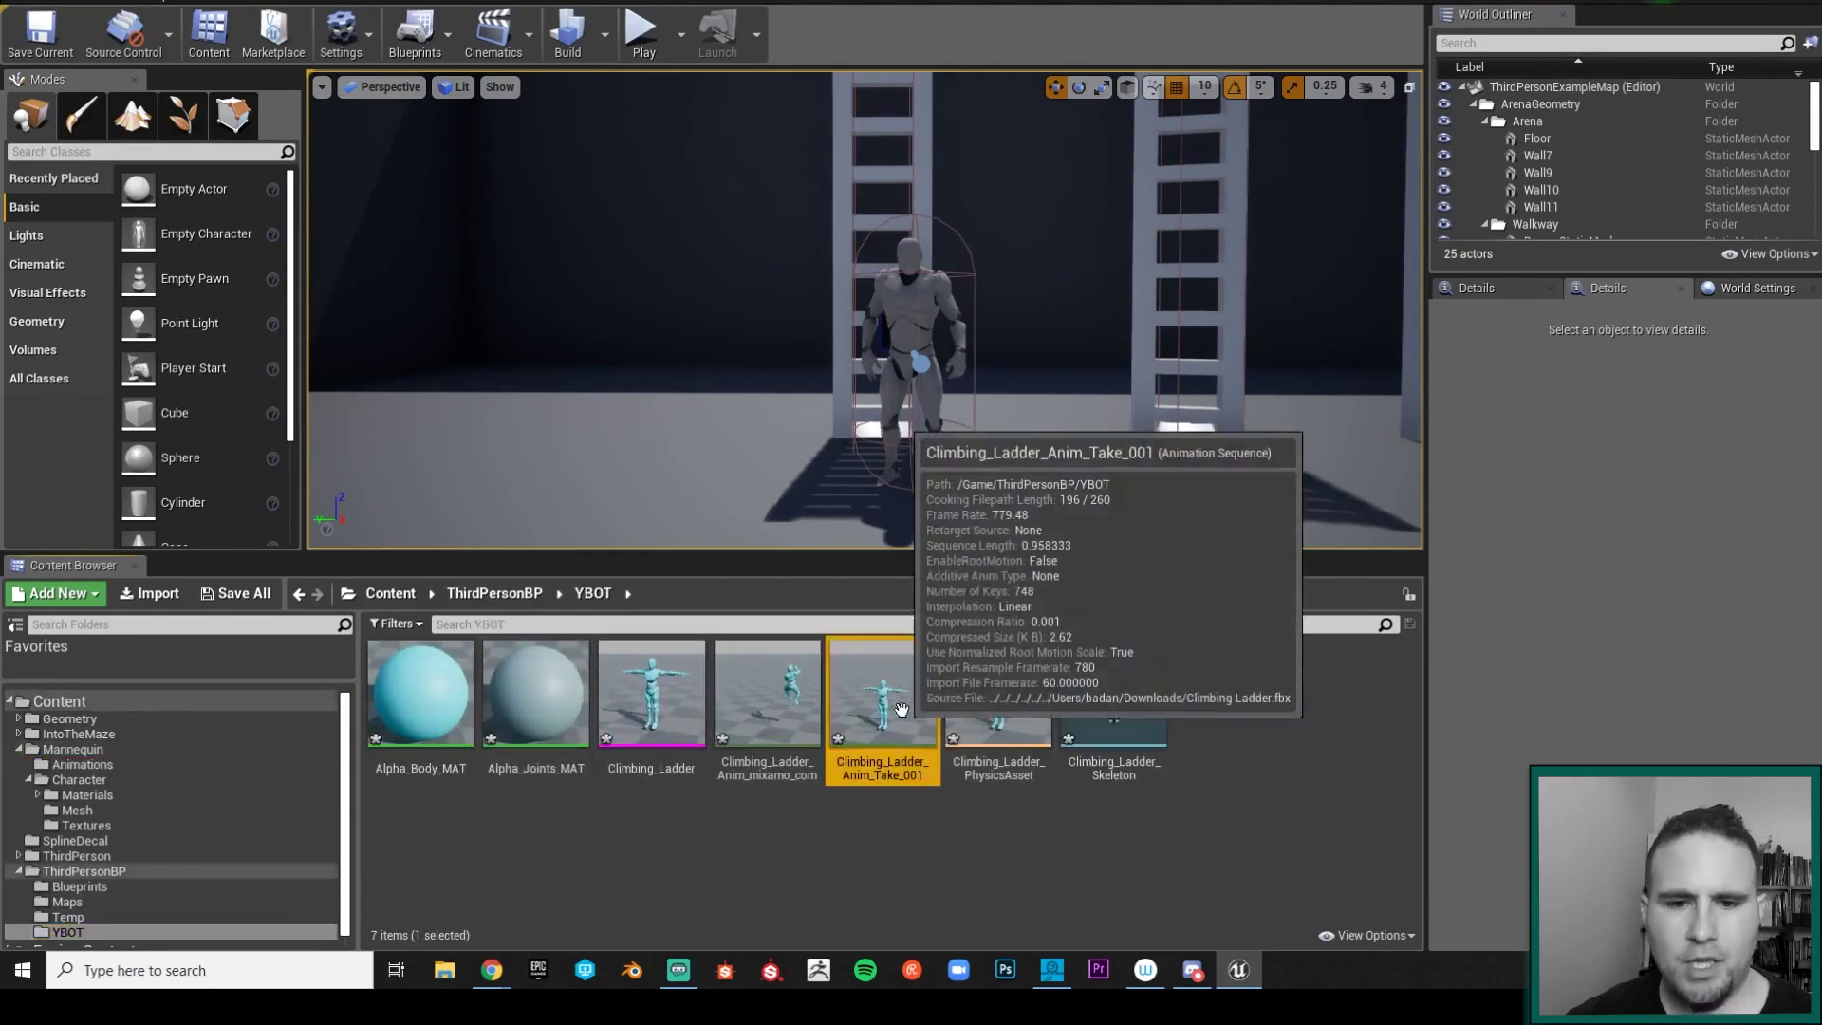
double_click(901, 709)
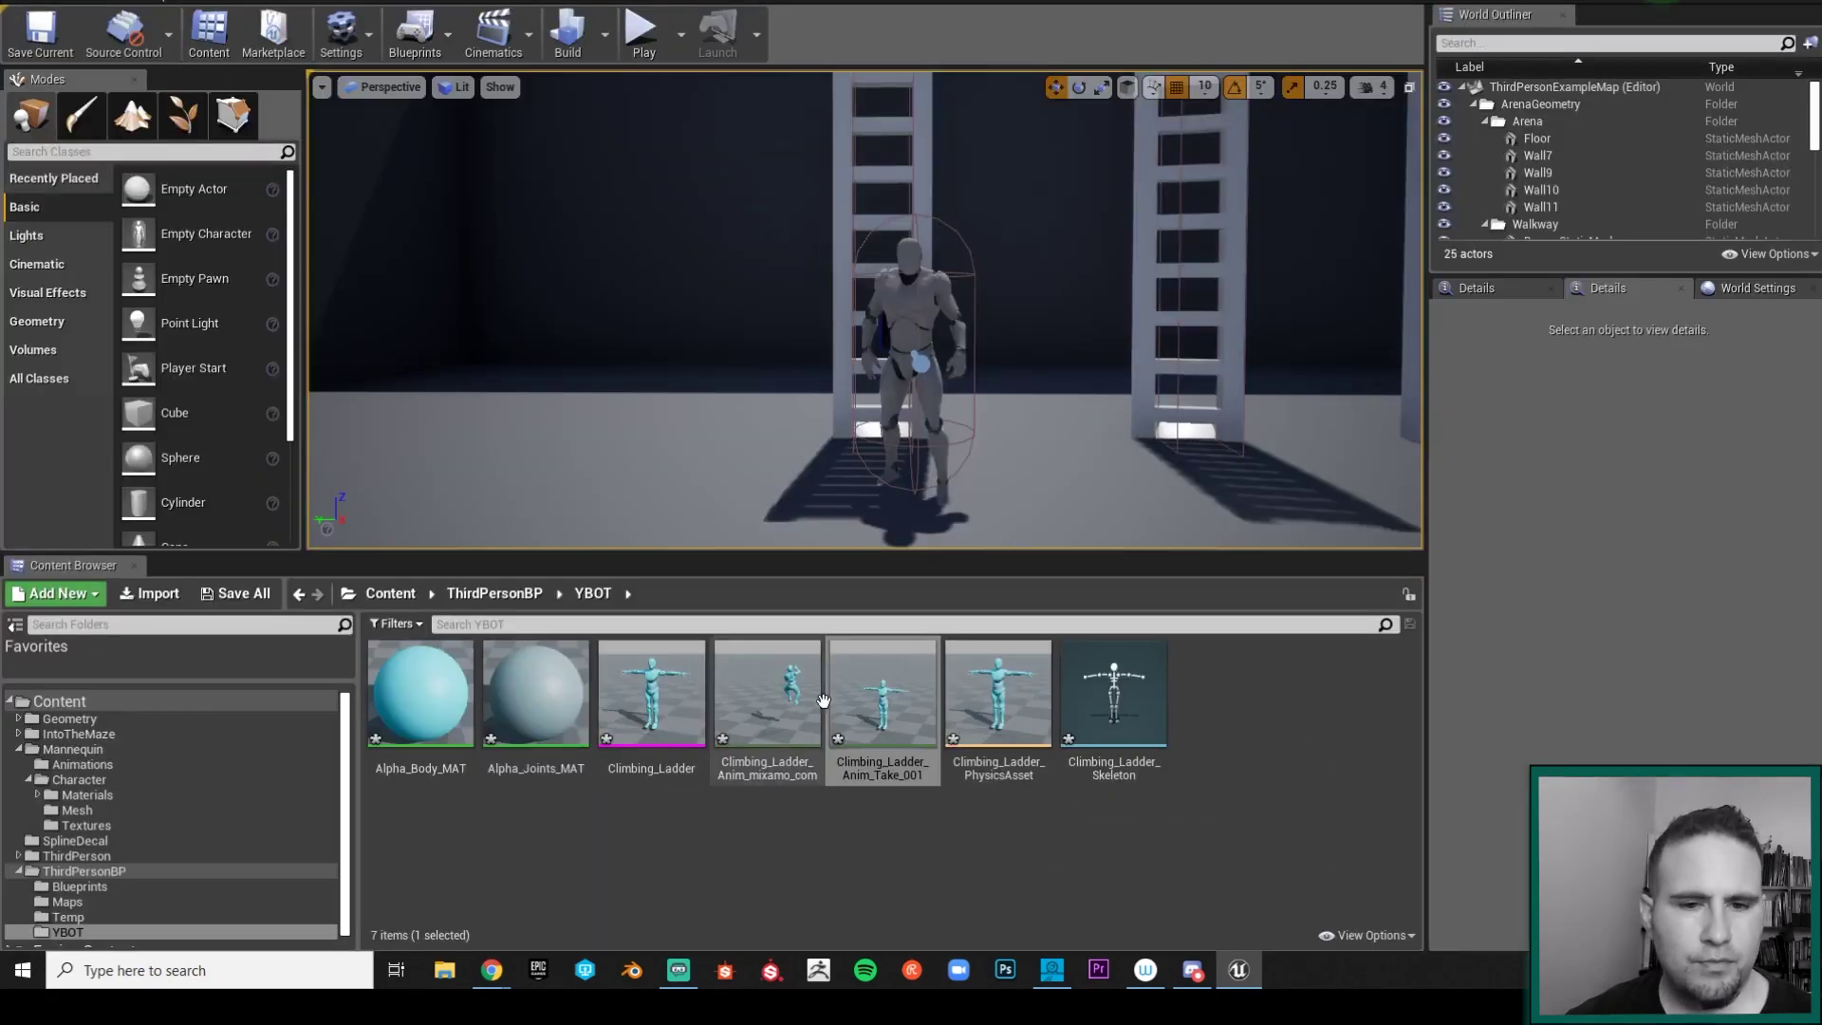
left_click(797, 749)
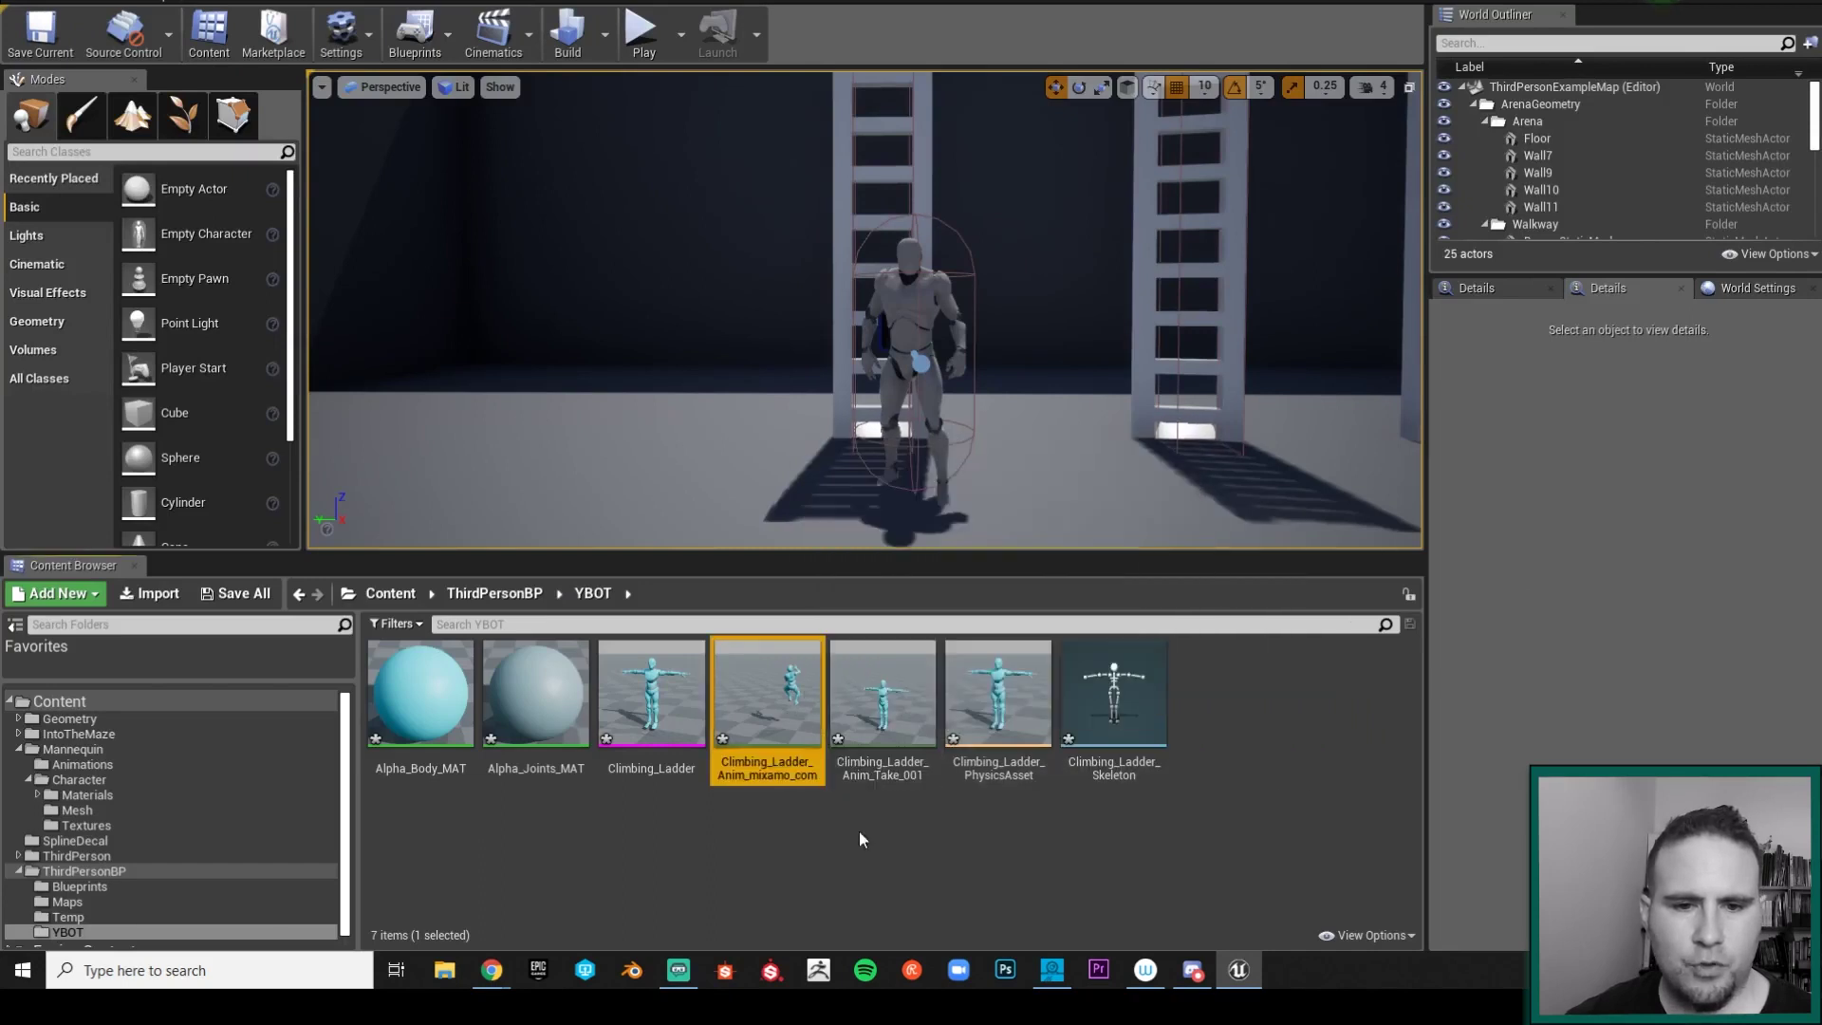
Step: Start Duplicate Anim Assets and Retarget on the mixamo animation, pick UE4_Mannequin_Skeleton, then cancel
right_click(772, 680)
mouse_move(874, 171)
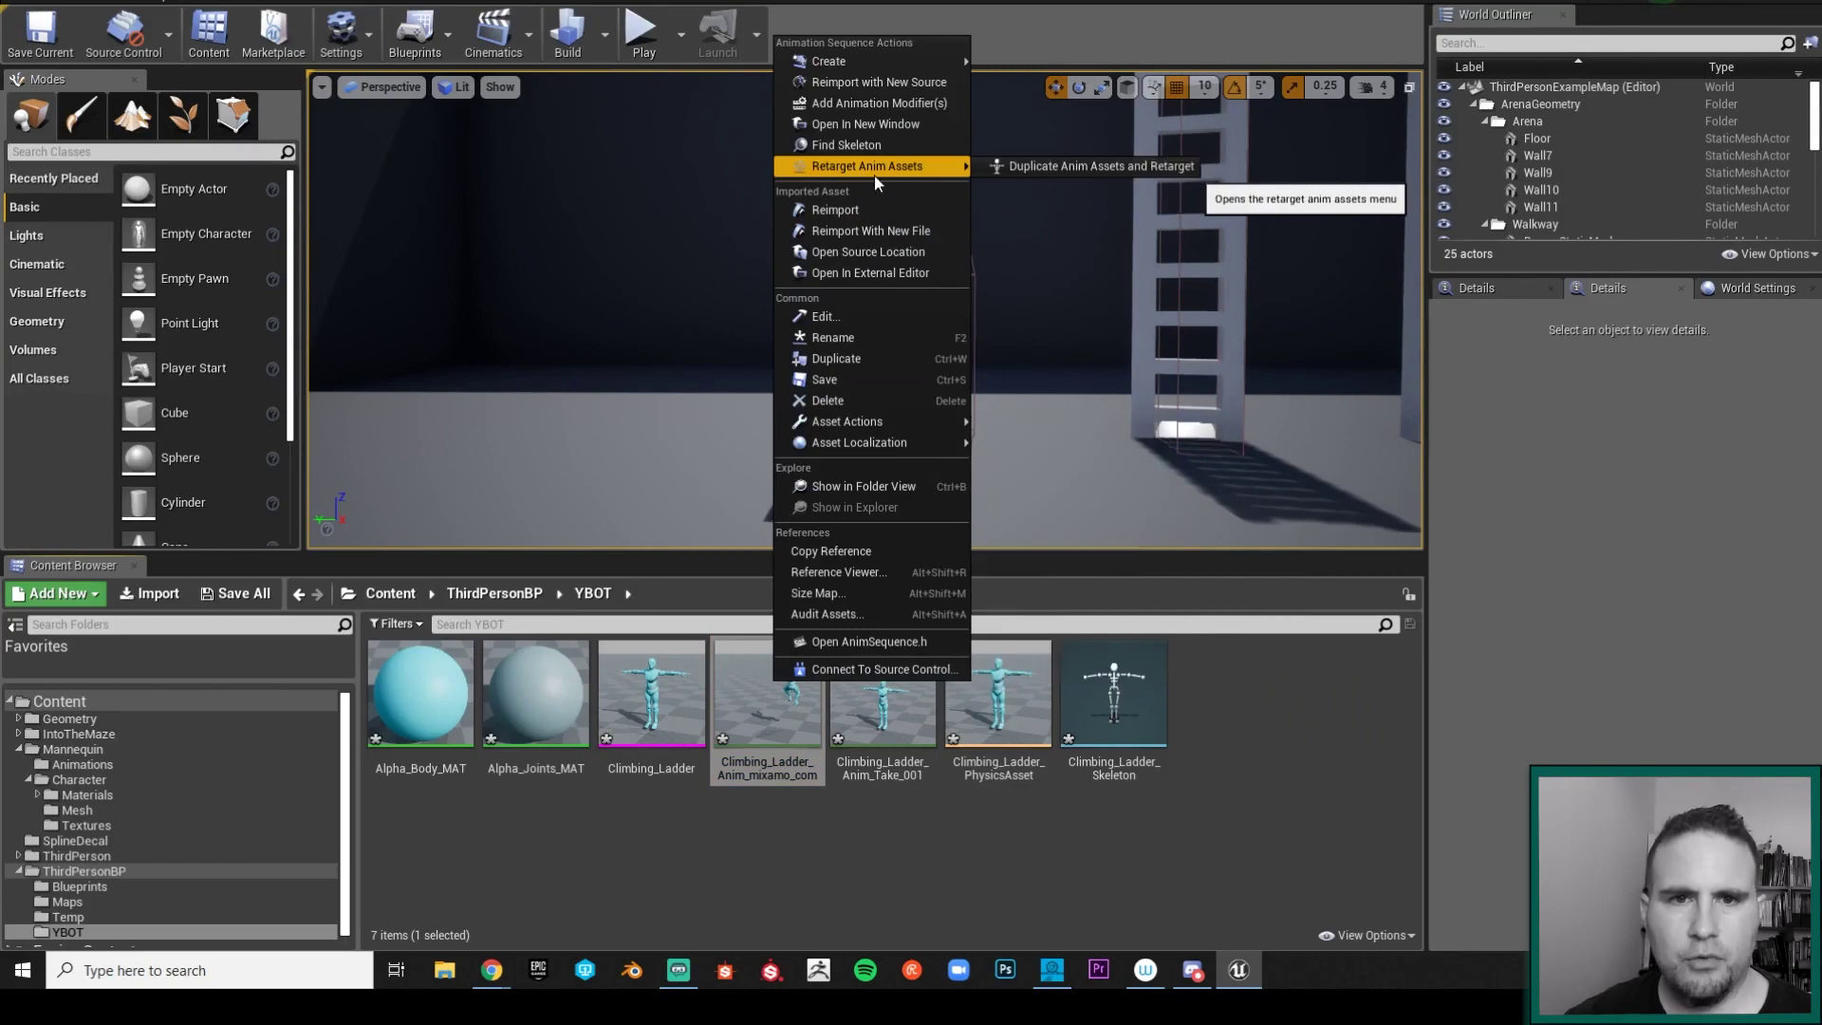
left_click(1011, 166)
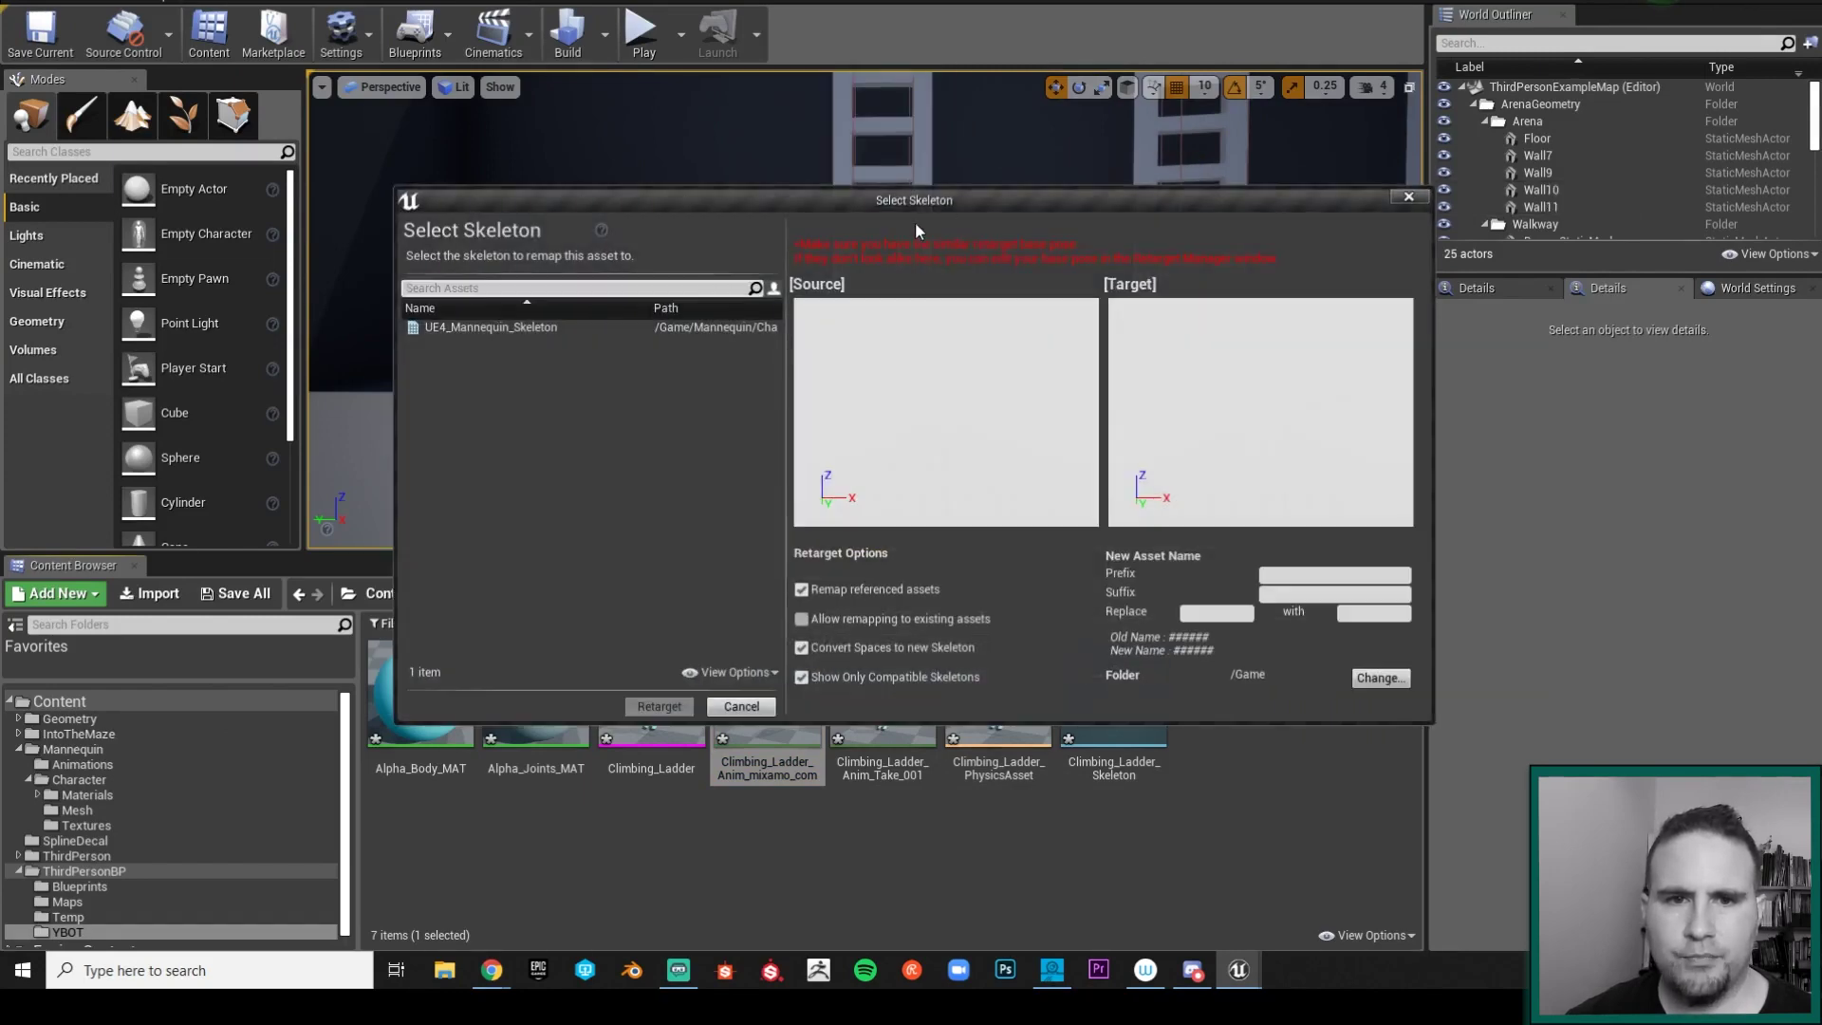
left_click(546, 314)
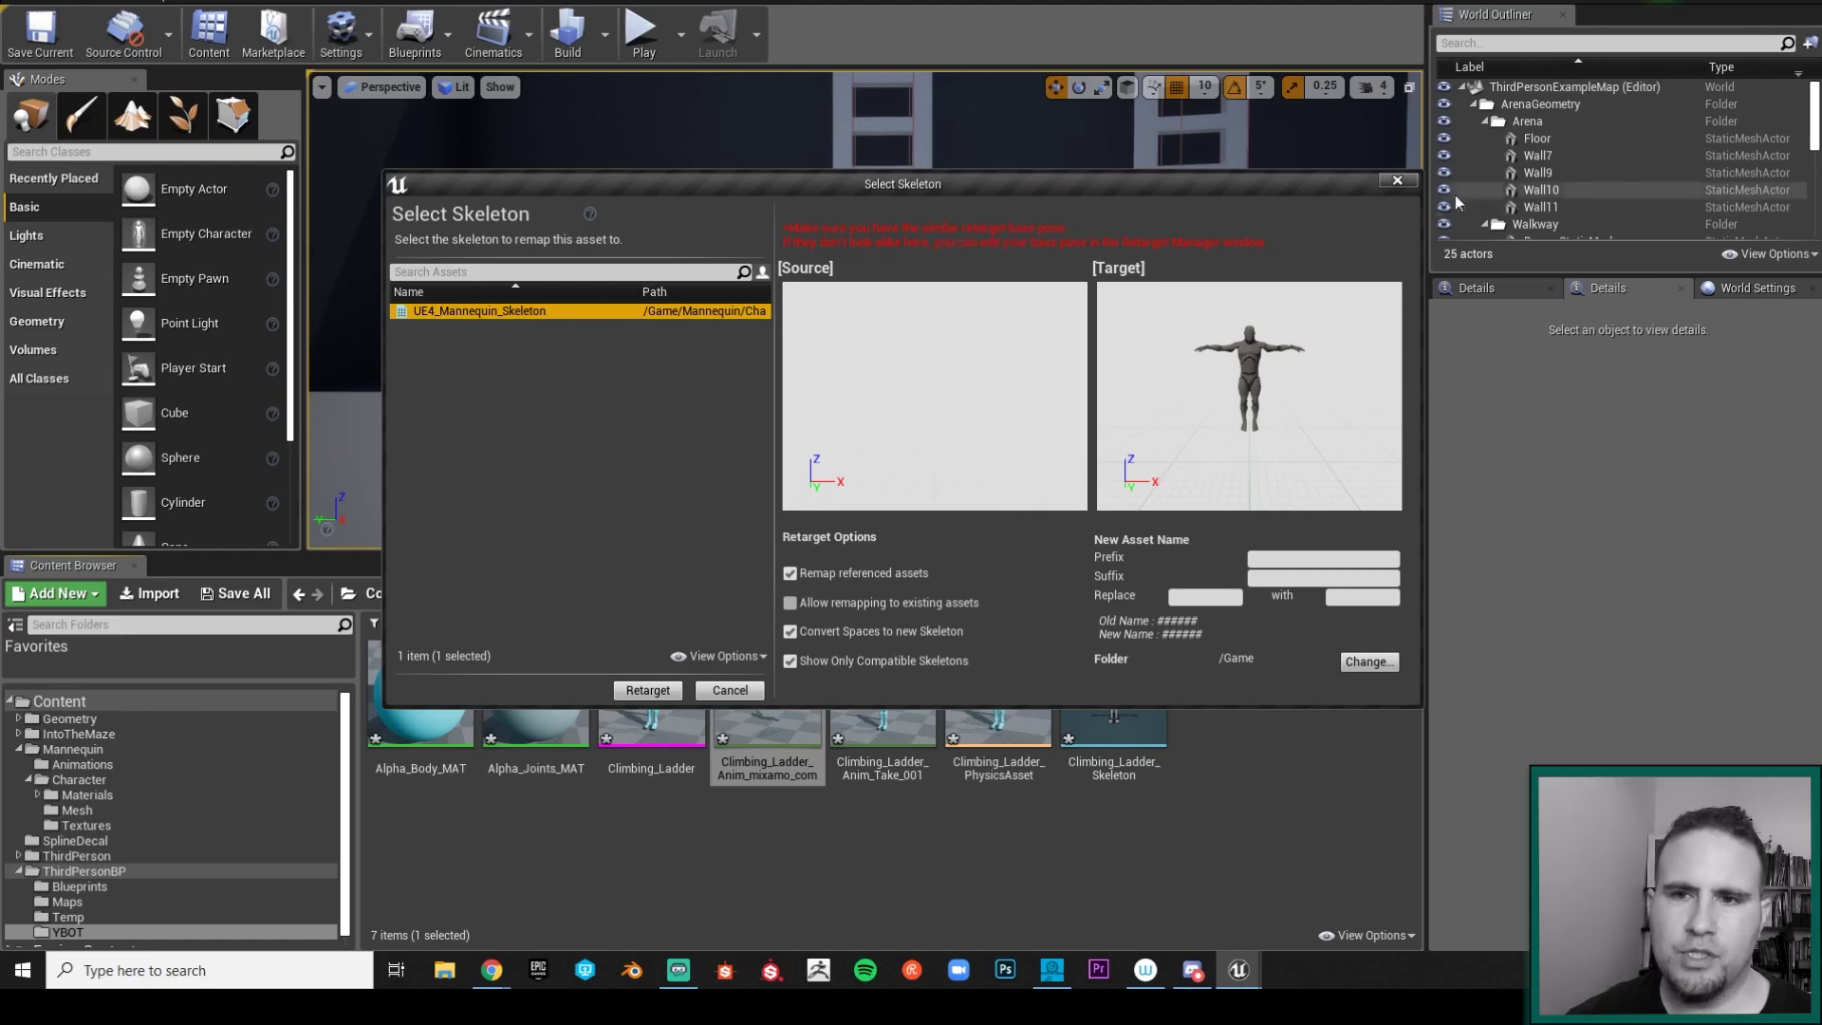
key("Escape")
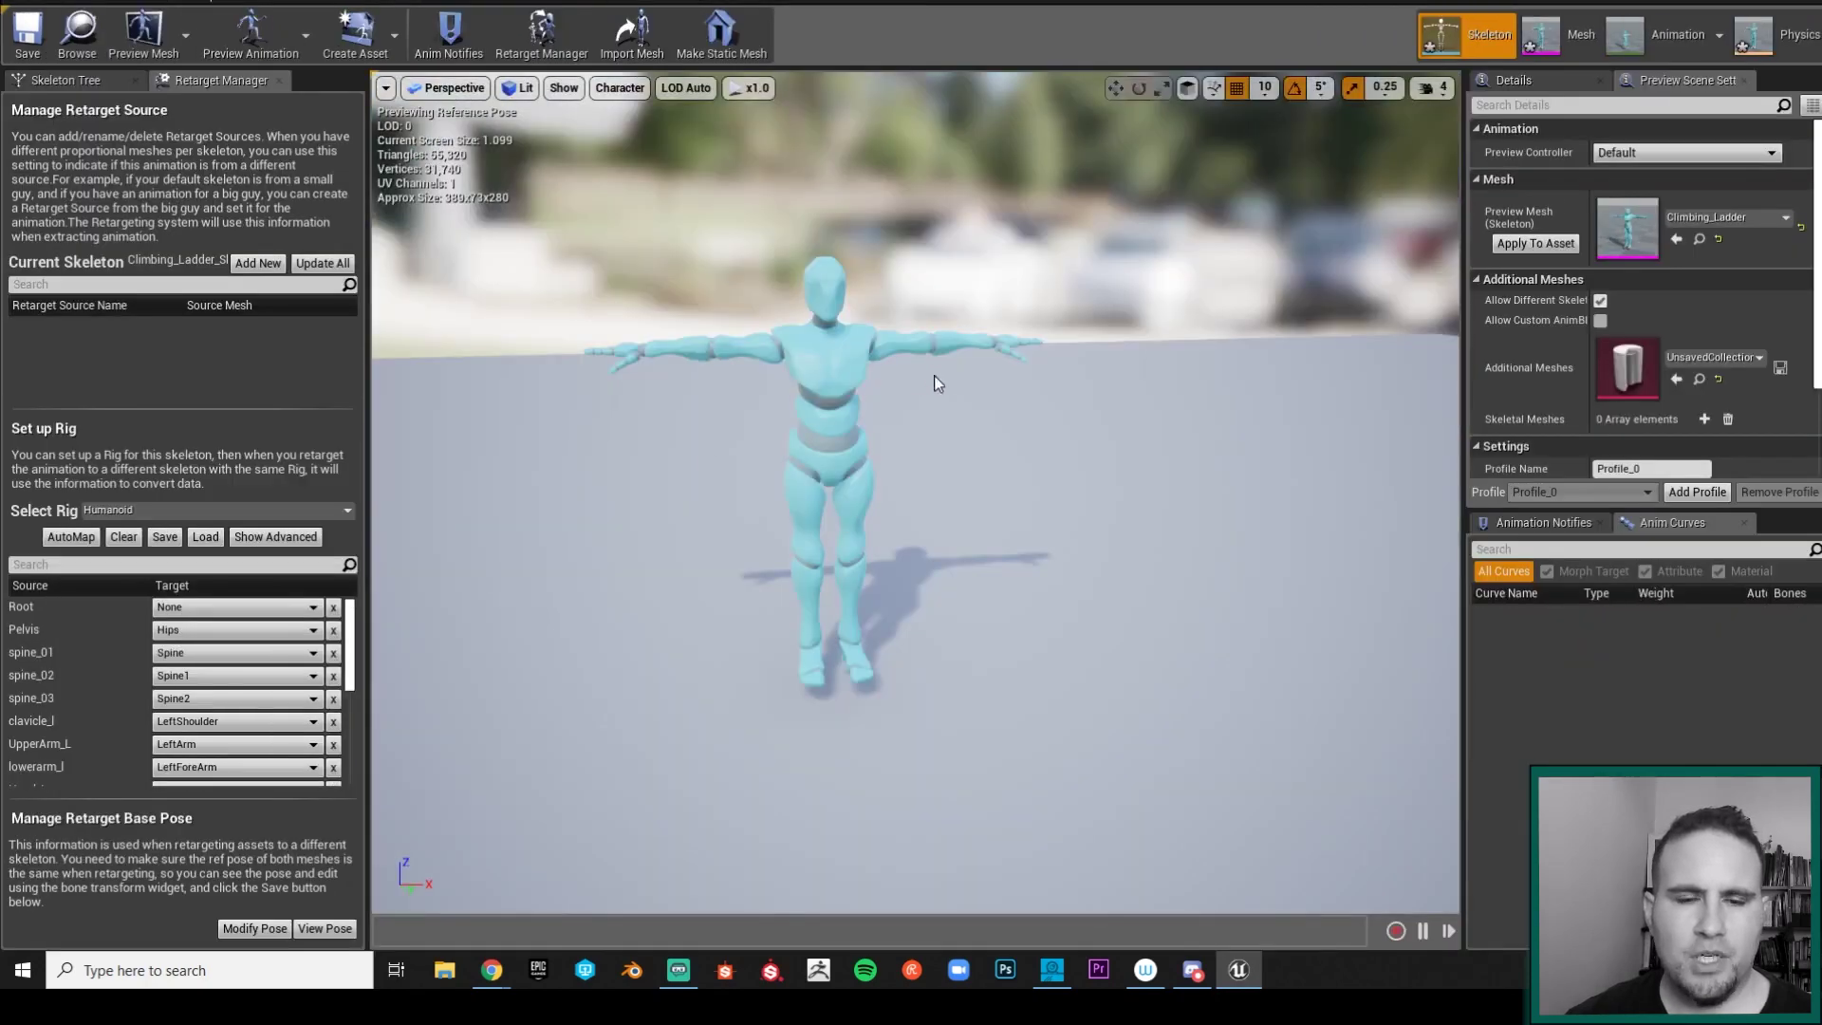
scroll(911, 372, "up", 3)
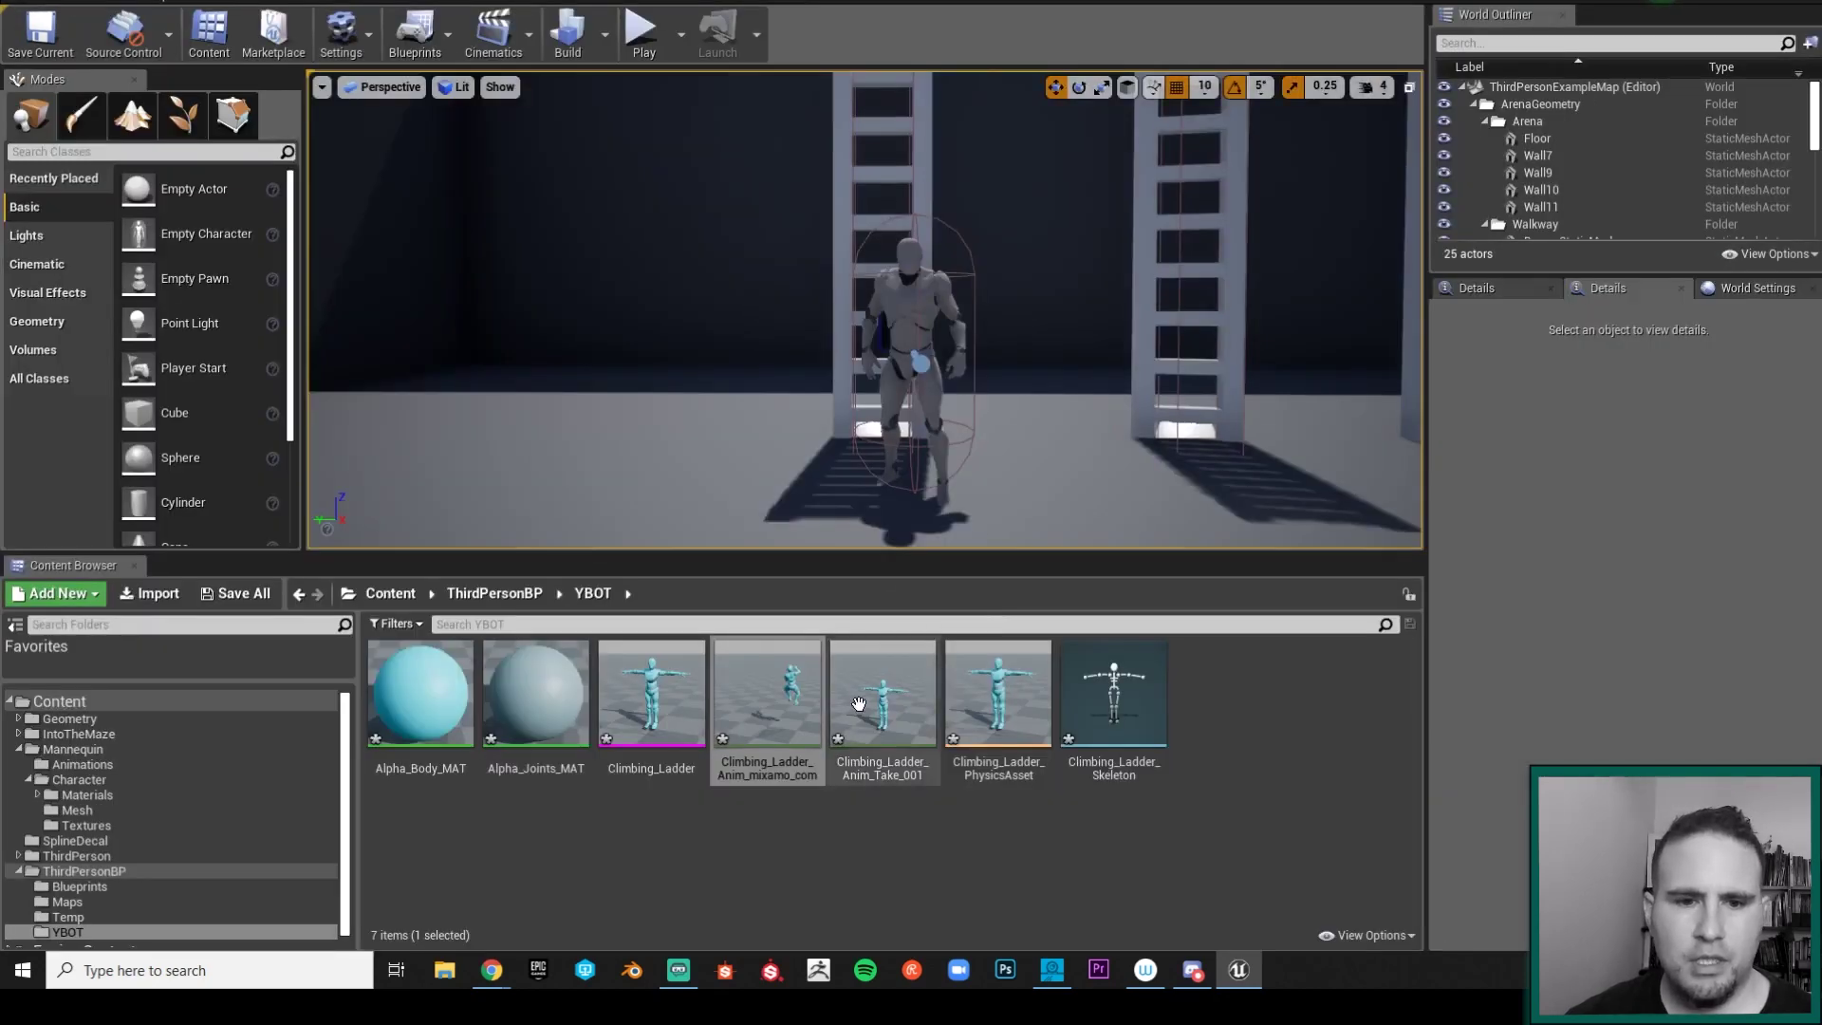
Step: Retarget a duplicate of Climbing_Ladder_Anim_mixamo_com to UE4_Mannequin_Skeleton and open the copy
right_click(775, 711)
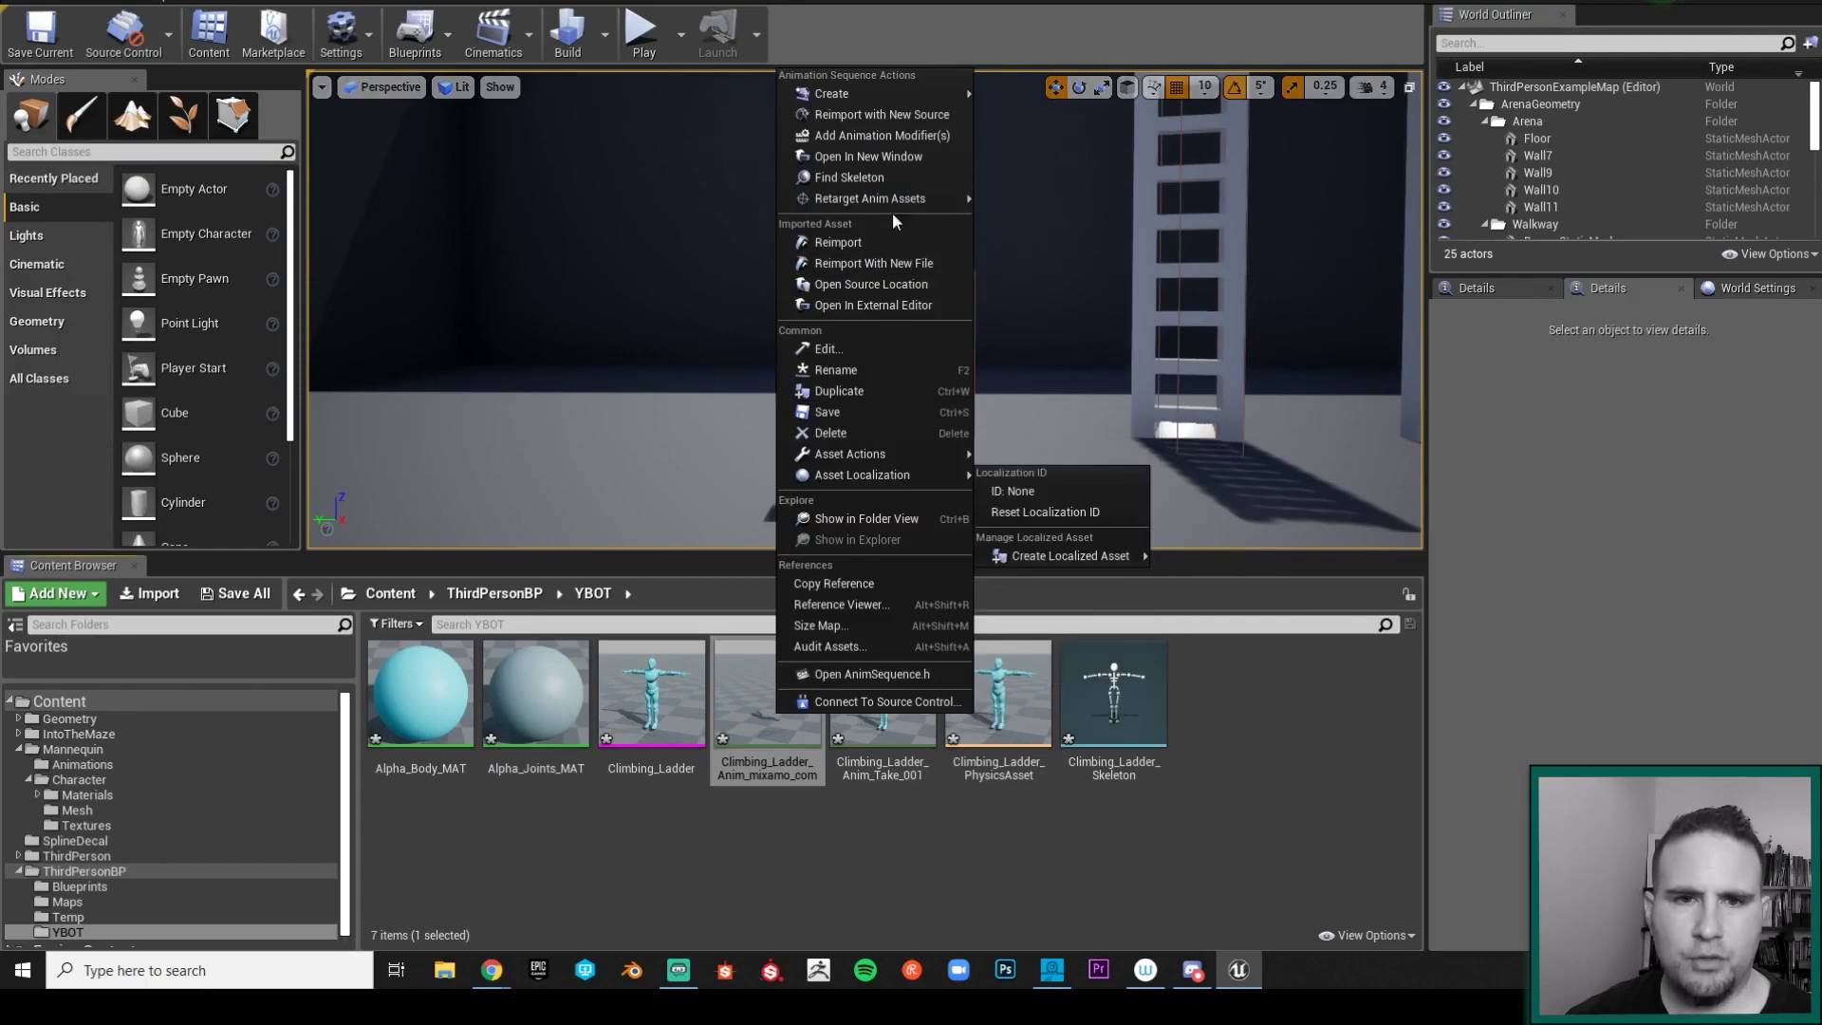
mouse_move(890, 191)
left_click(1169, 205)
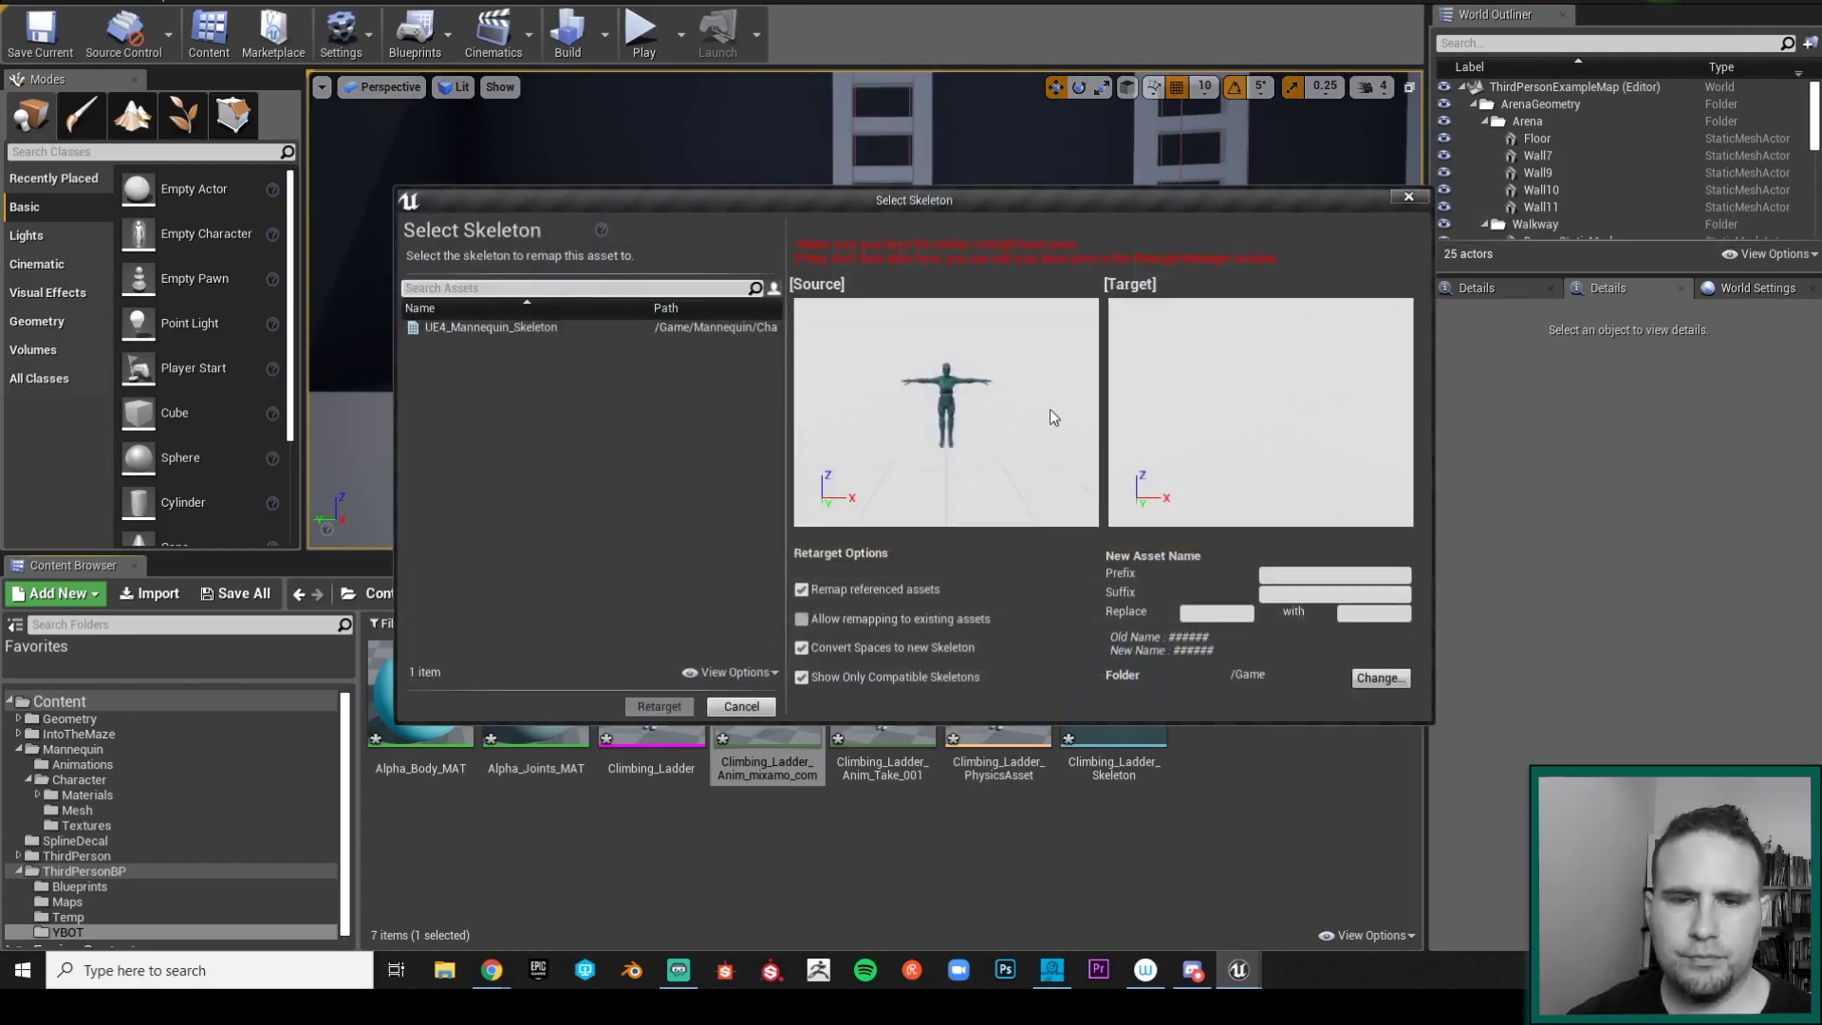
left_click(567, 327)
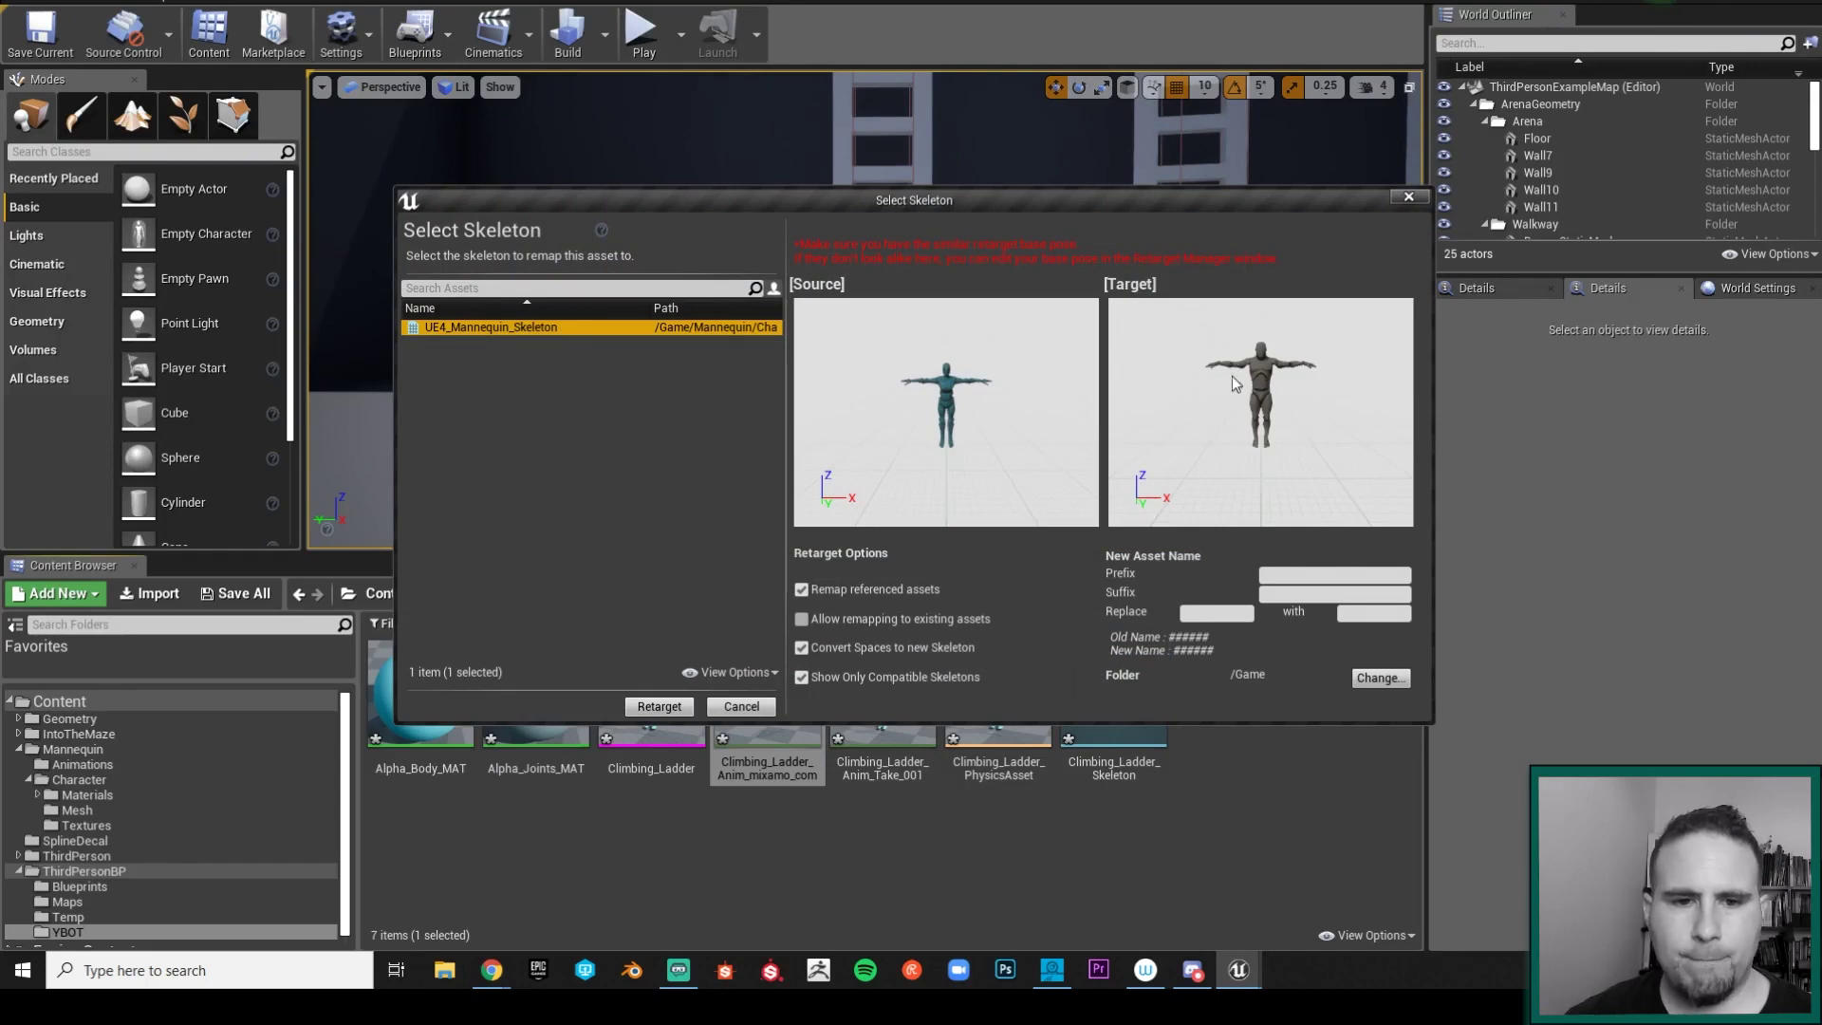
left_click(658, 706)
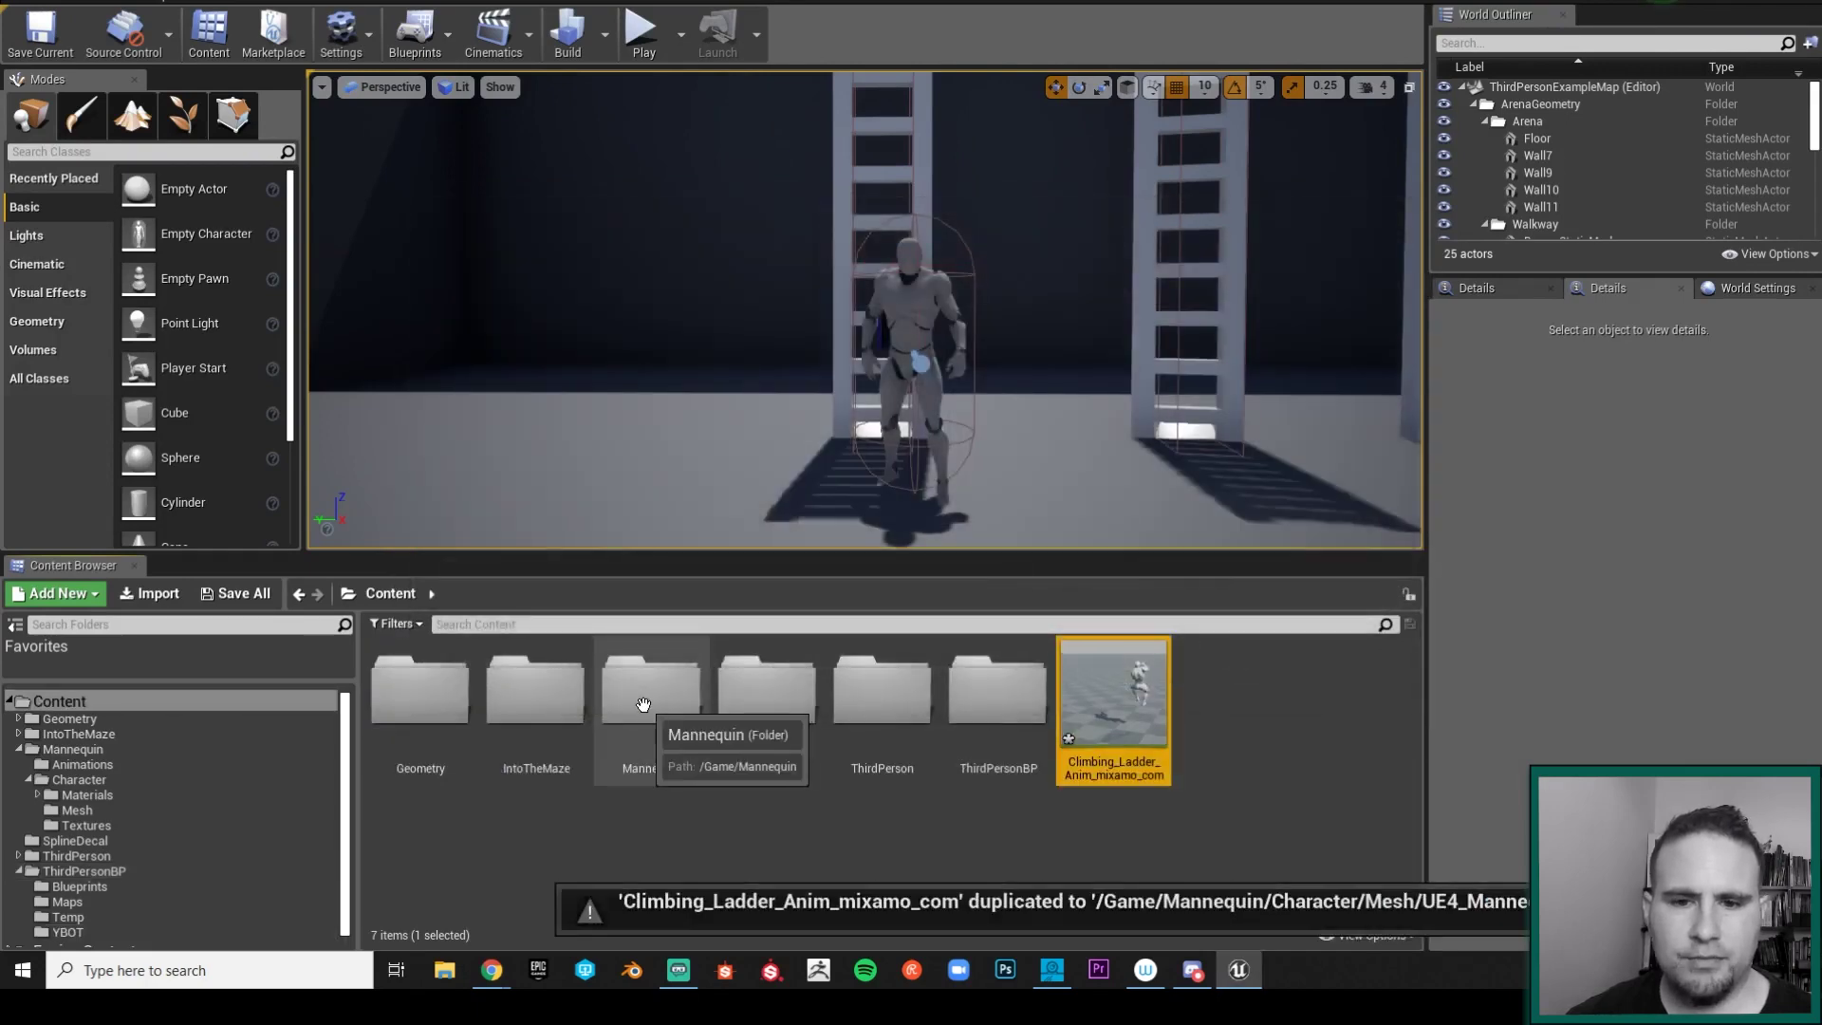
double_click(1136, 688)
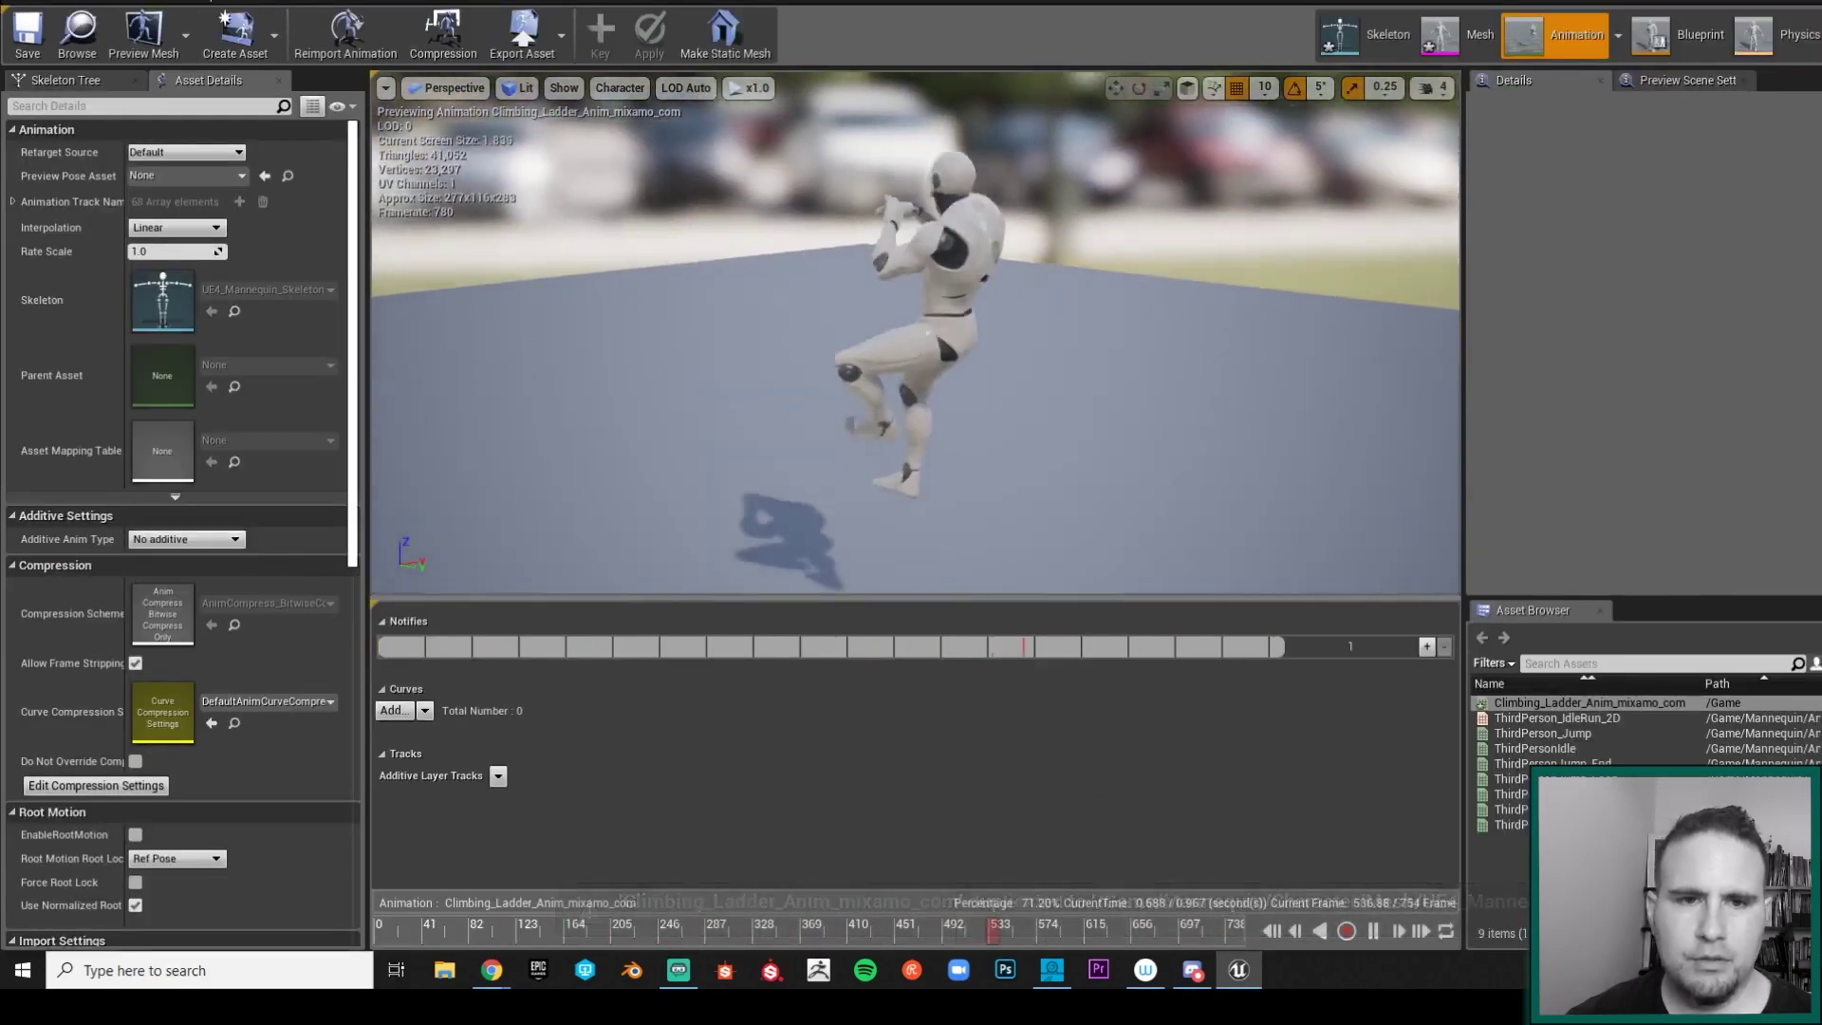
right_click_drag(915, 332, 1177, 333)
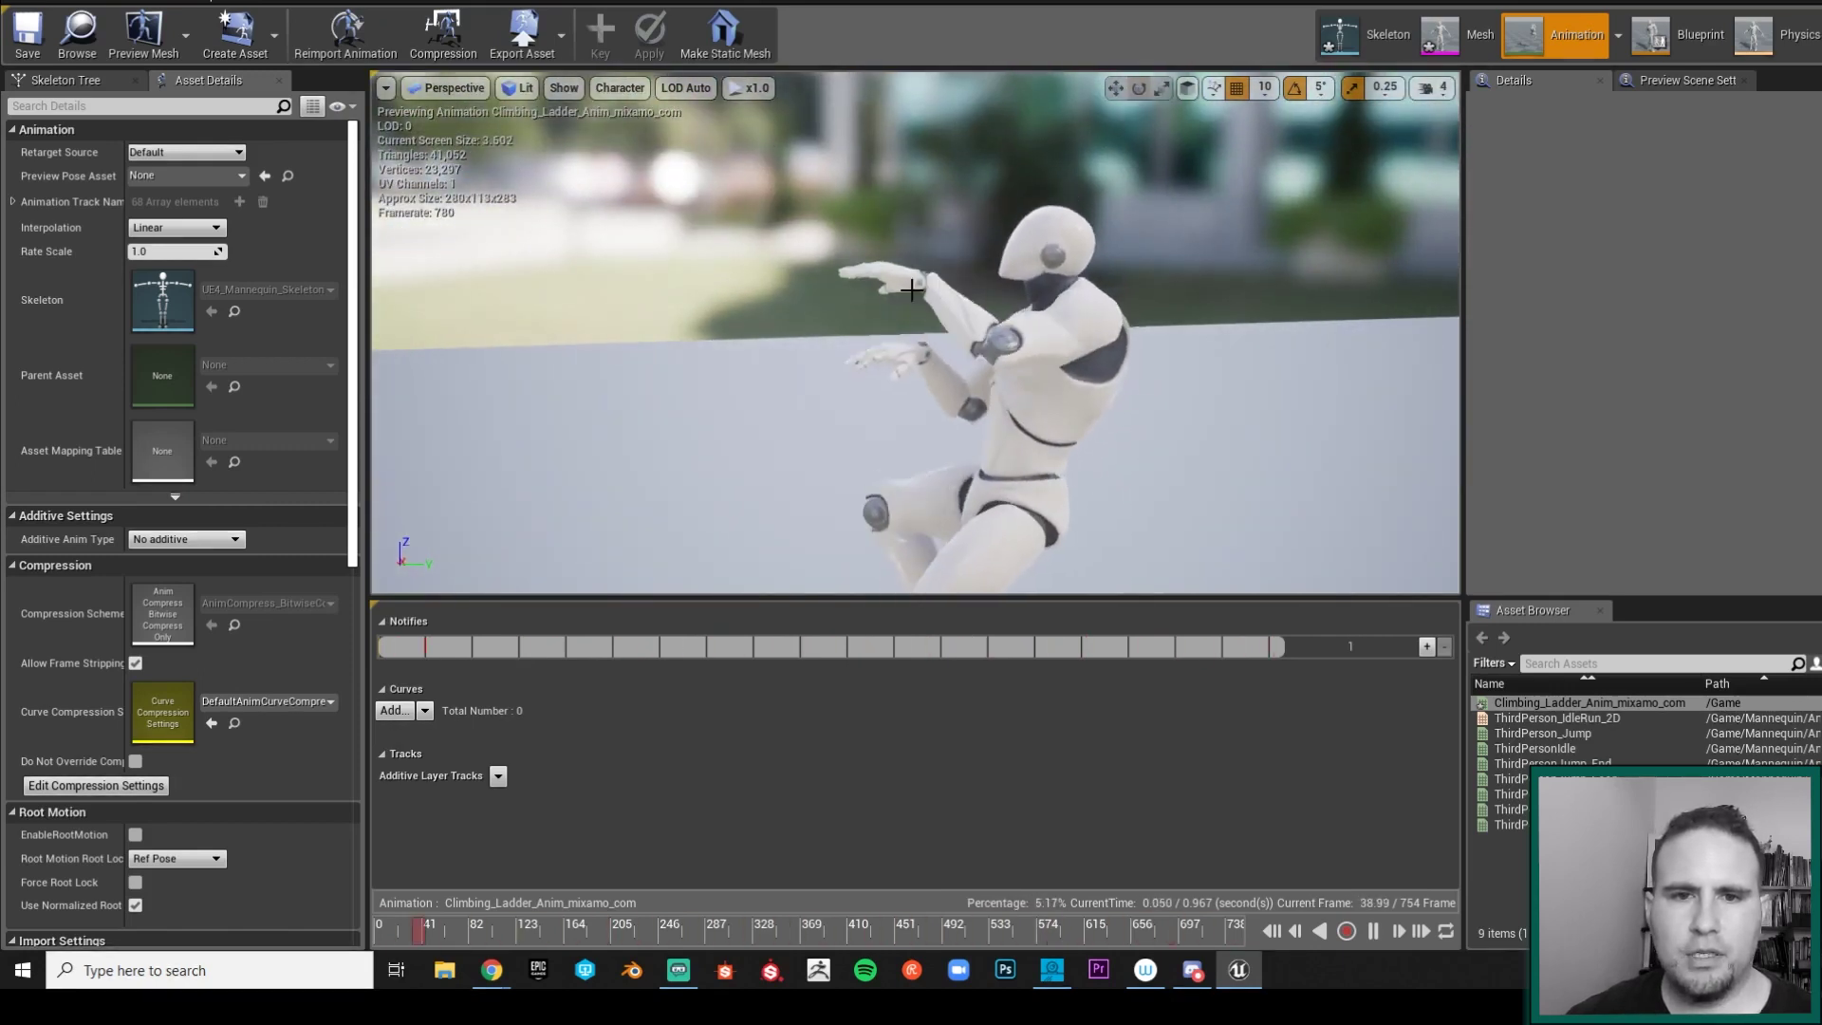
left_click_drag(882, 319, 826, 256, "alt")
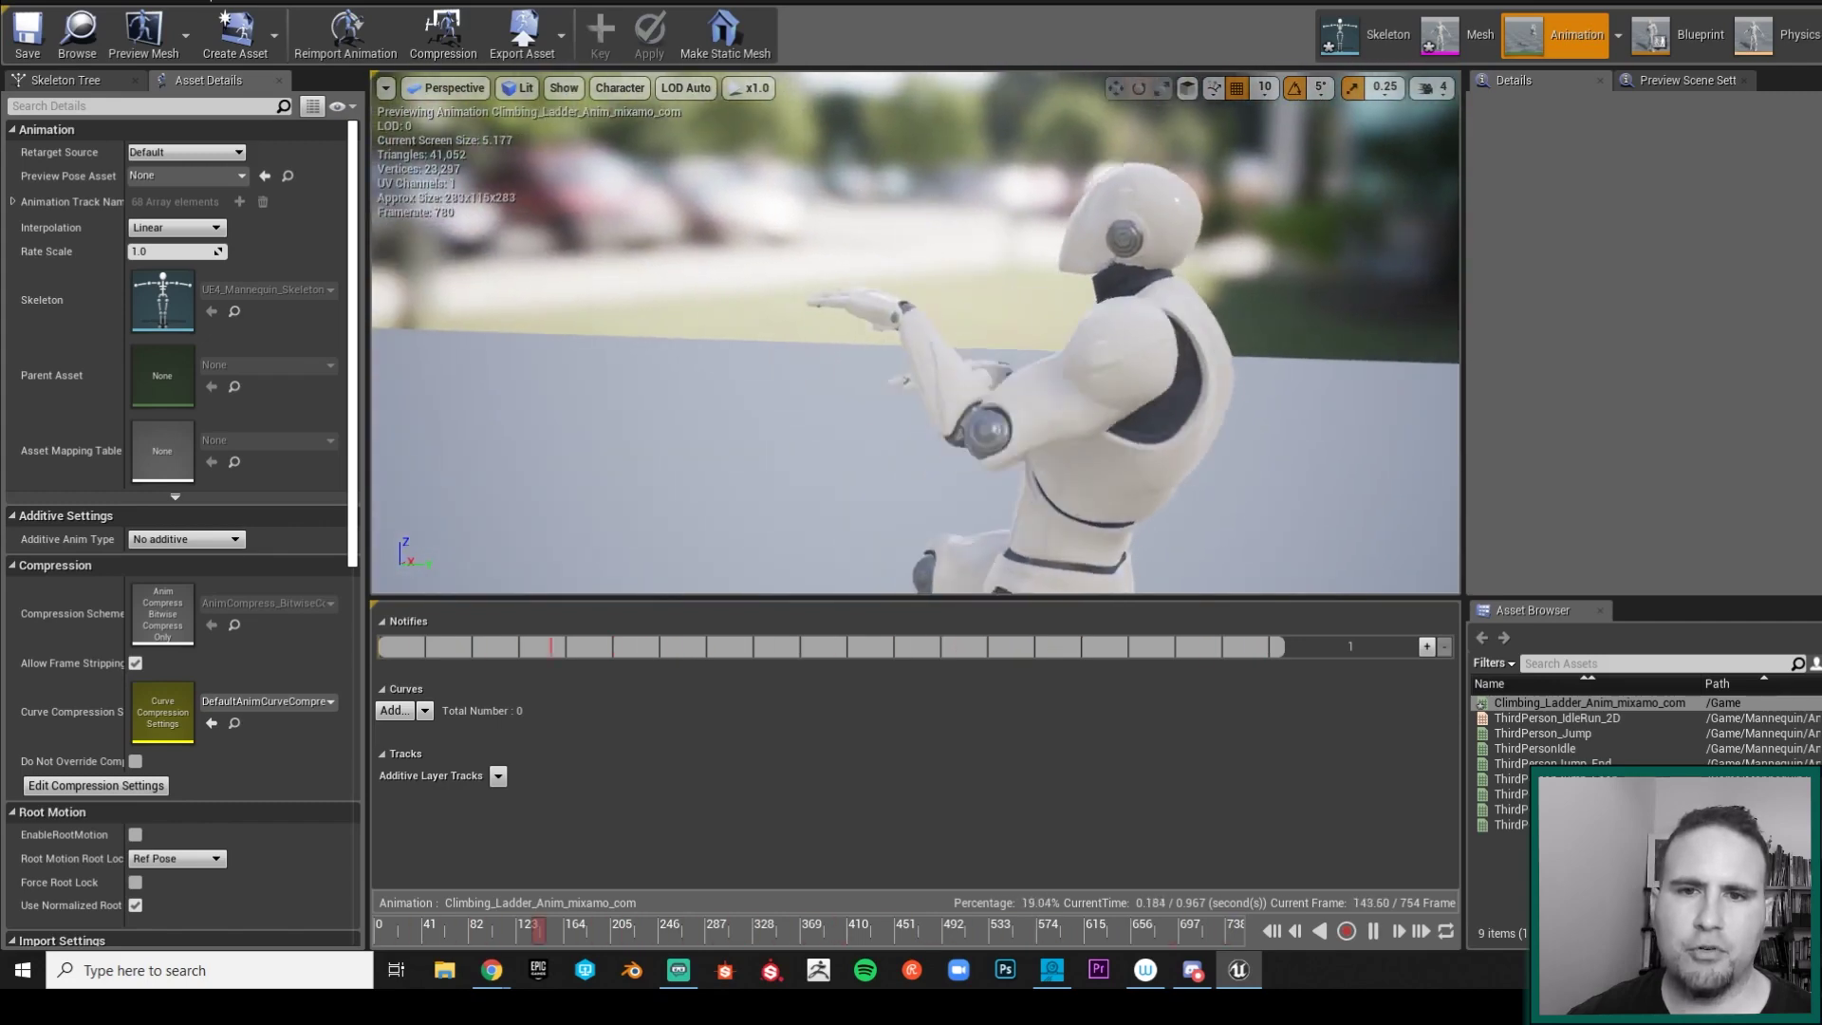
right_click_drag(885, 296, 885, 337)
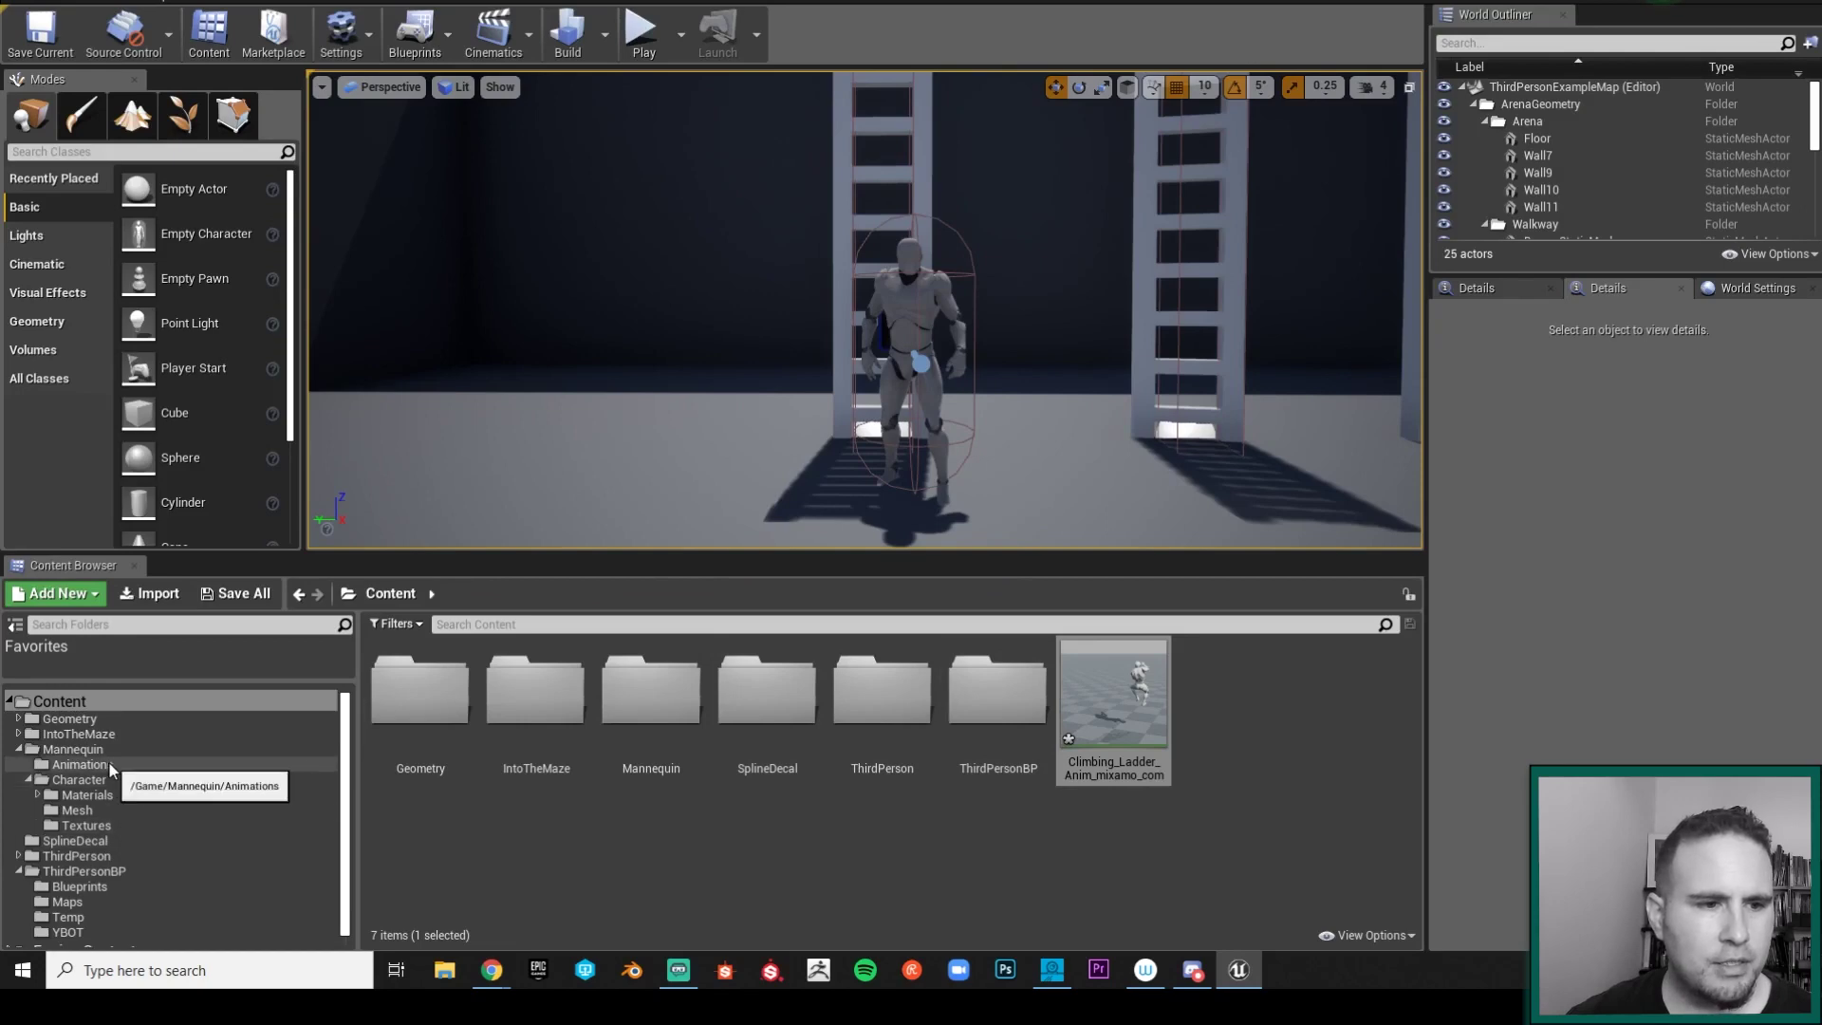
Step: Open the original mixamo climbing animation from YBOT and orbit around the blue figure
left_click(68, 932)
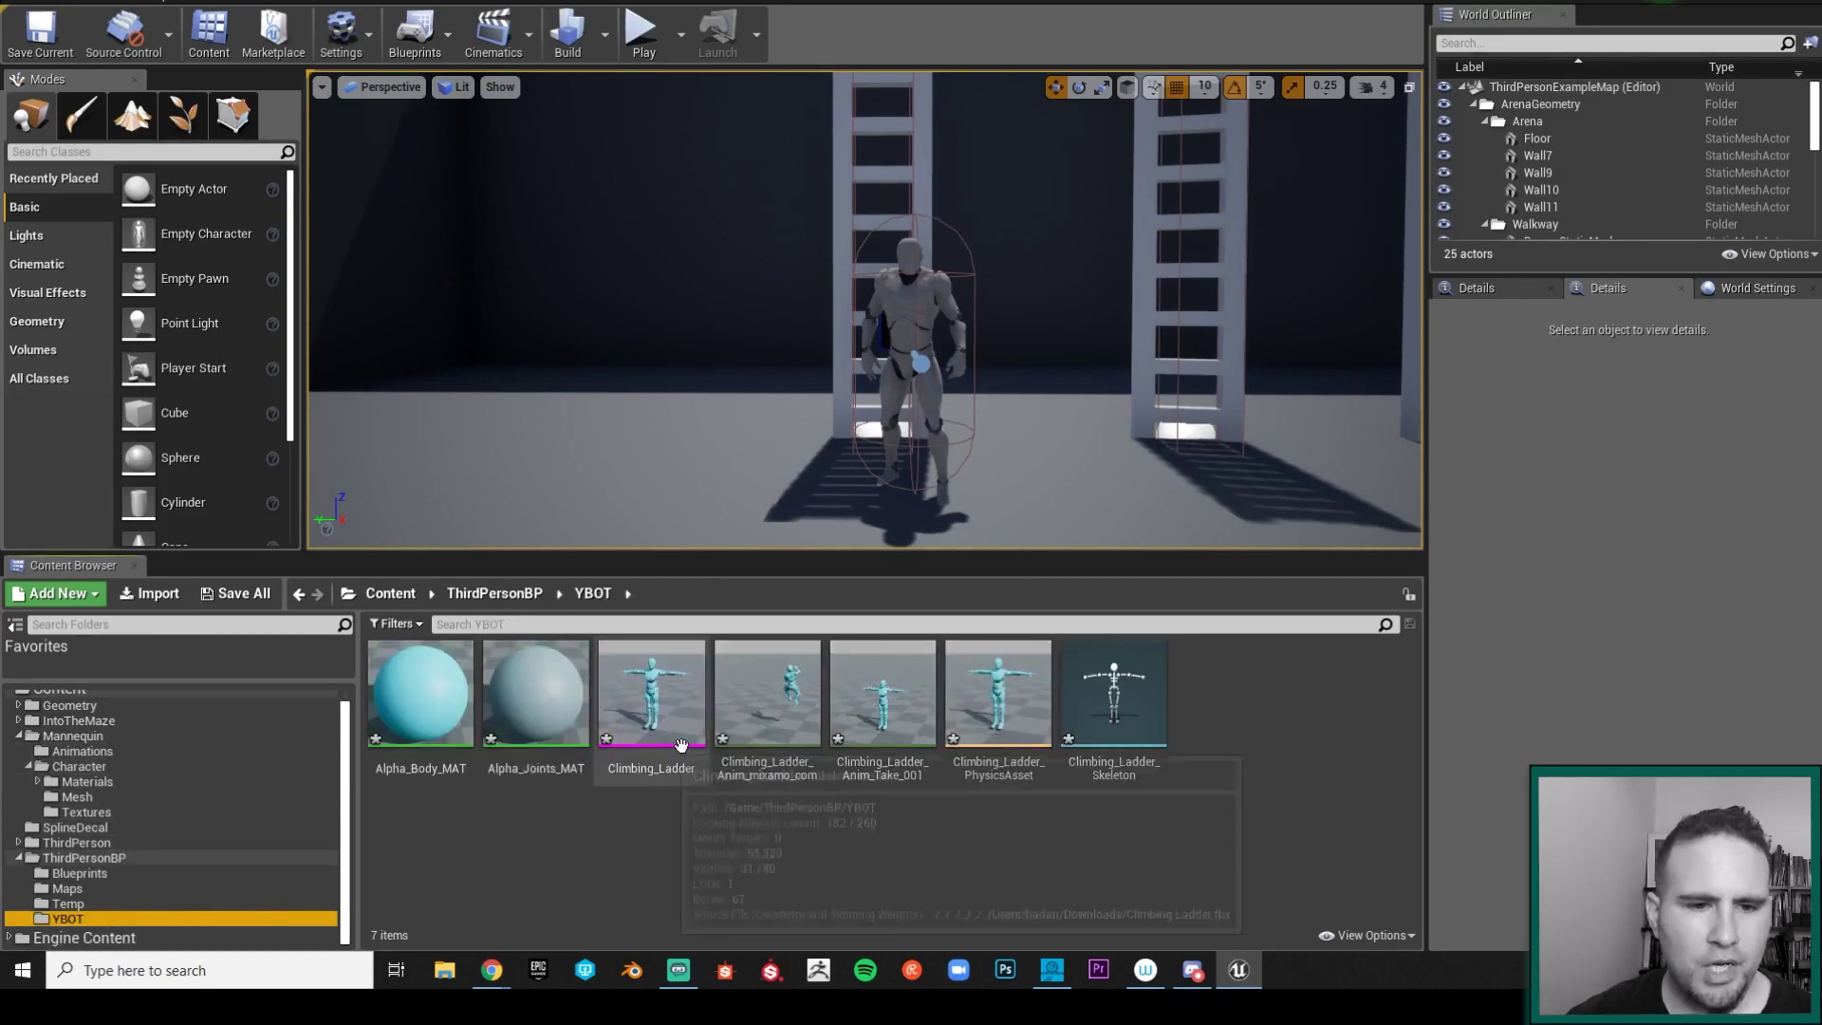
double_click(767, 703)
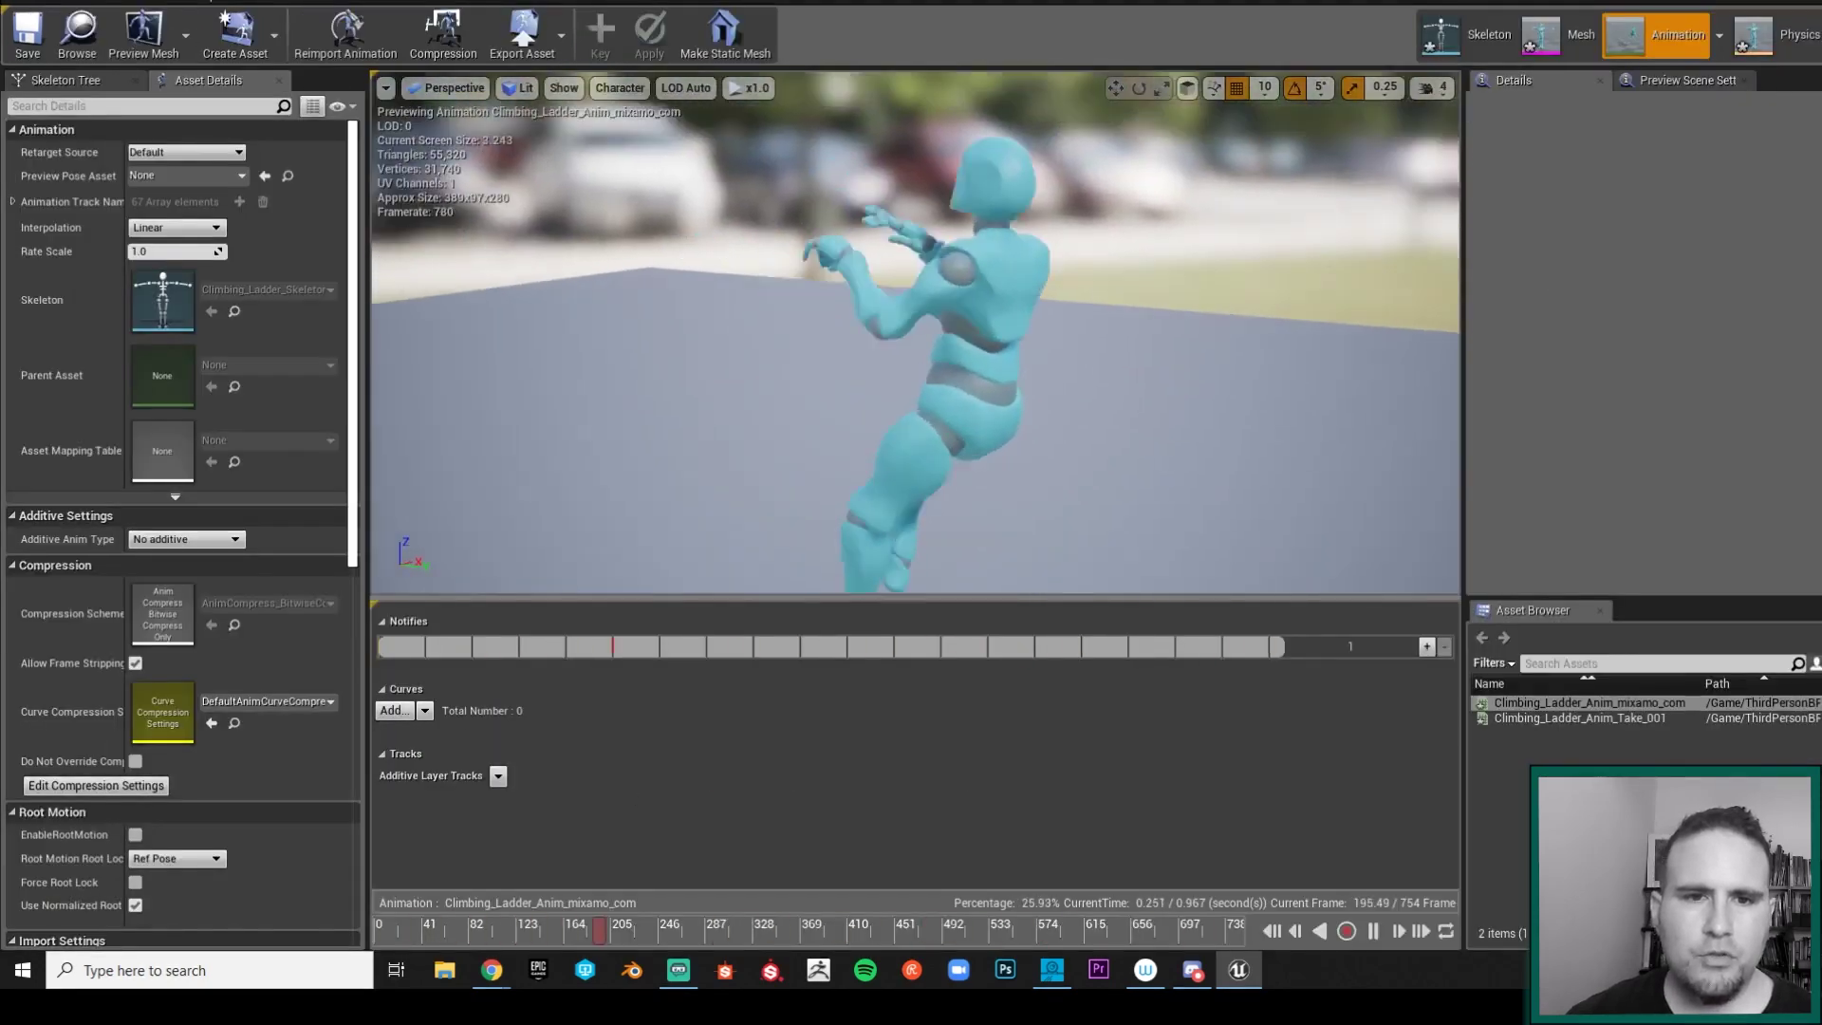
right_click_drag(1204, 427, 1198, 501)
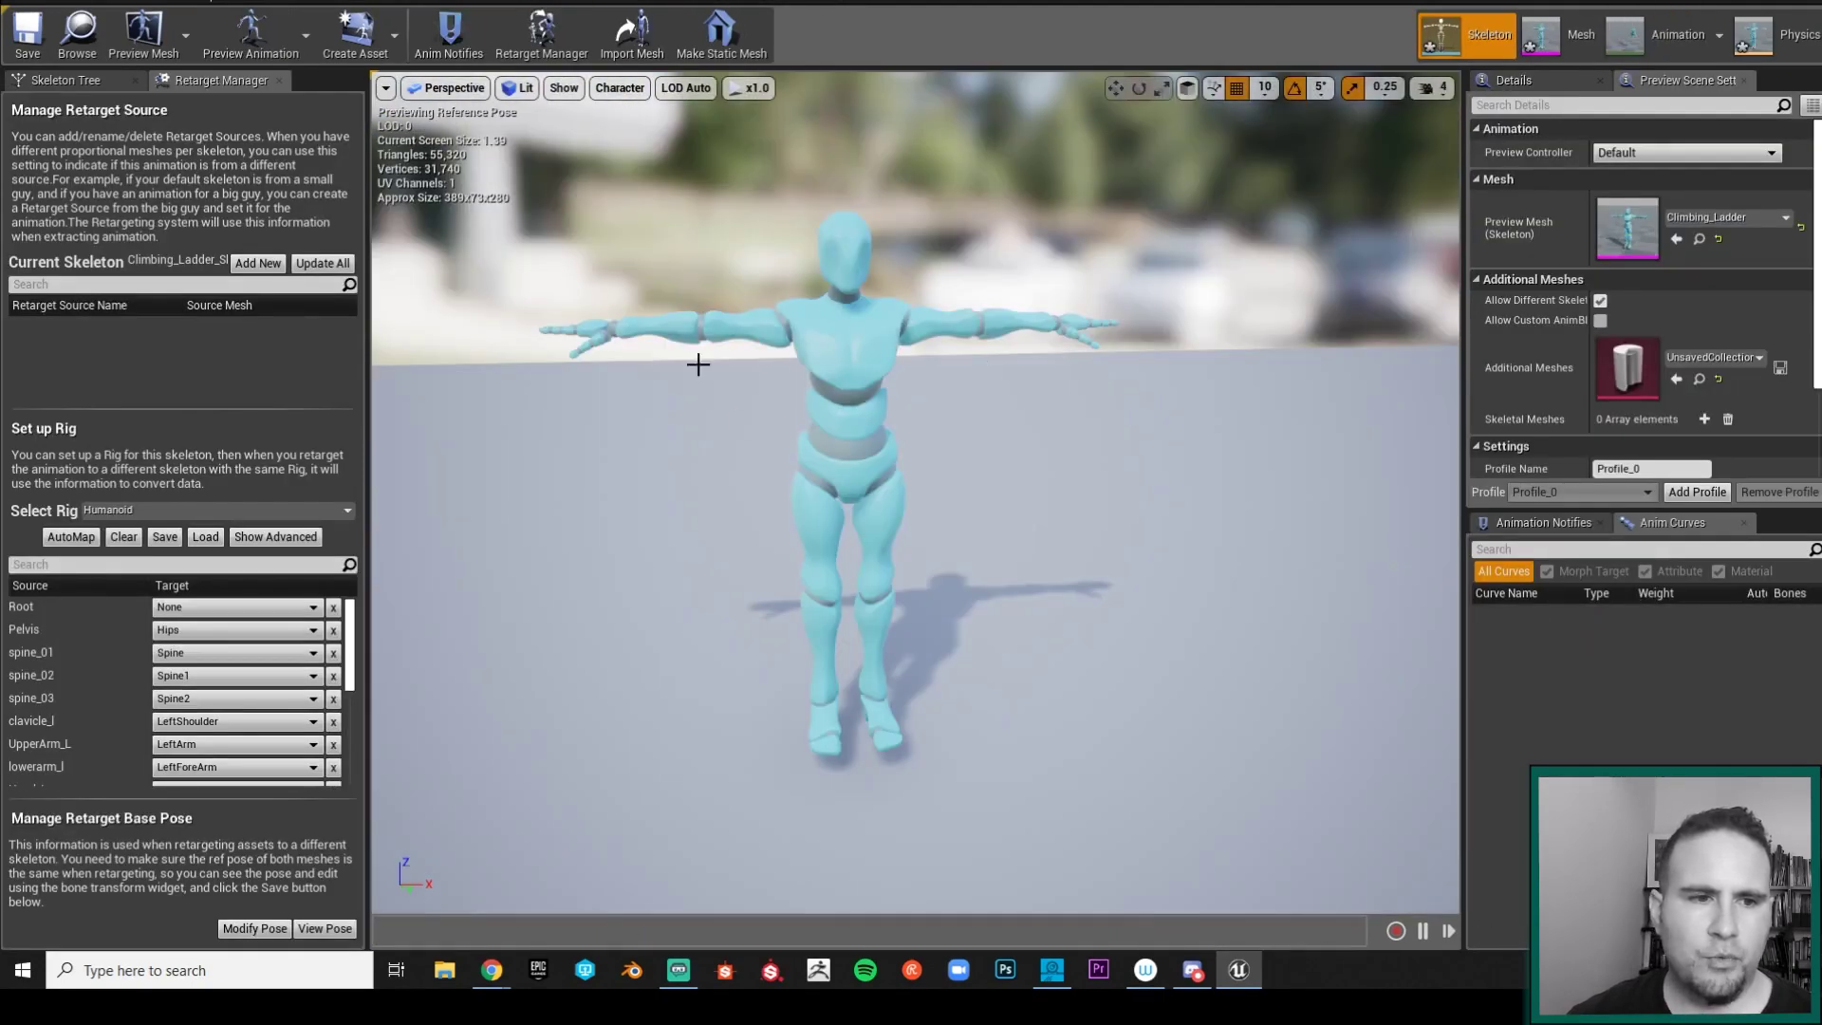
Step: Show the advanced mappings and browse index_01_l's target bones, leaving it unmapped
left_click(275, 537)
left_click(232, 608)
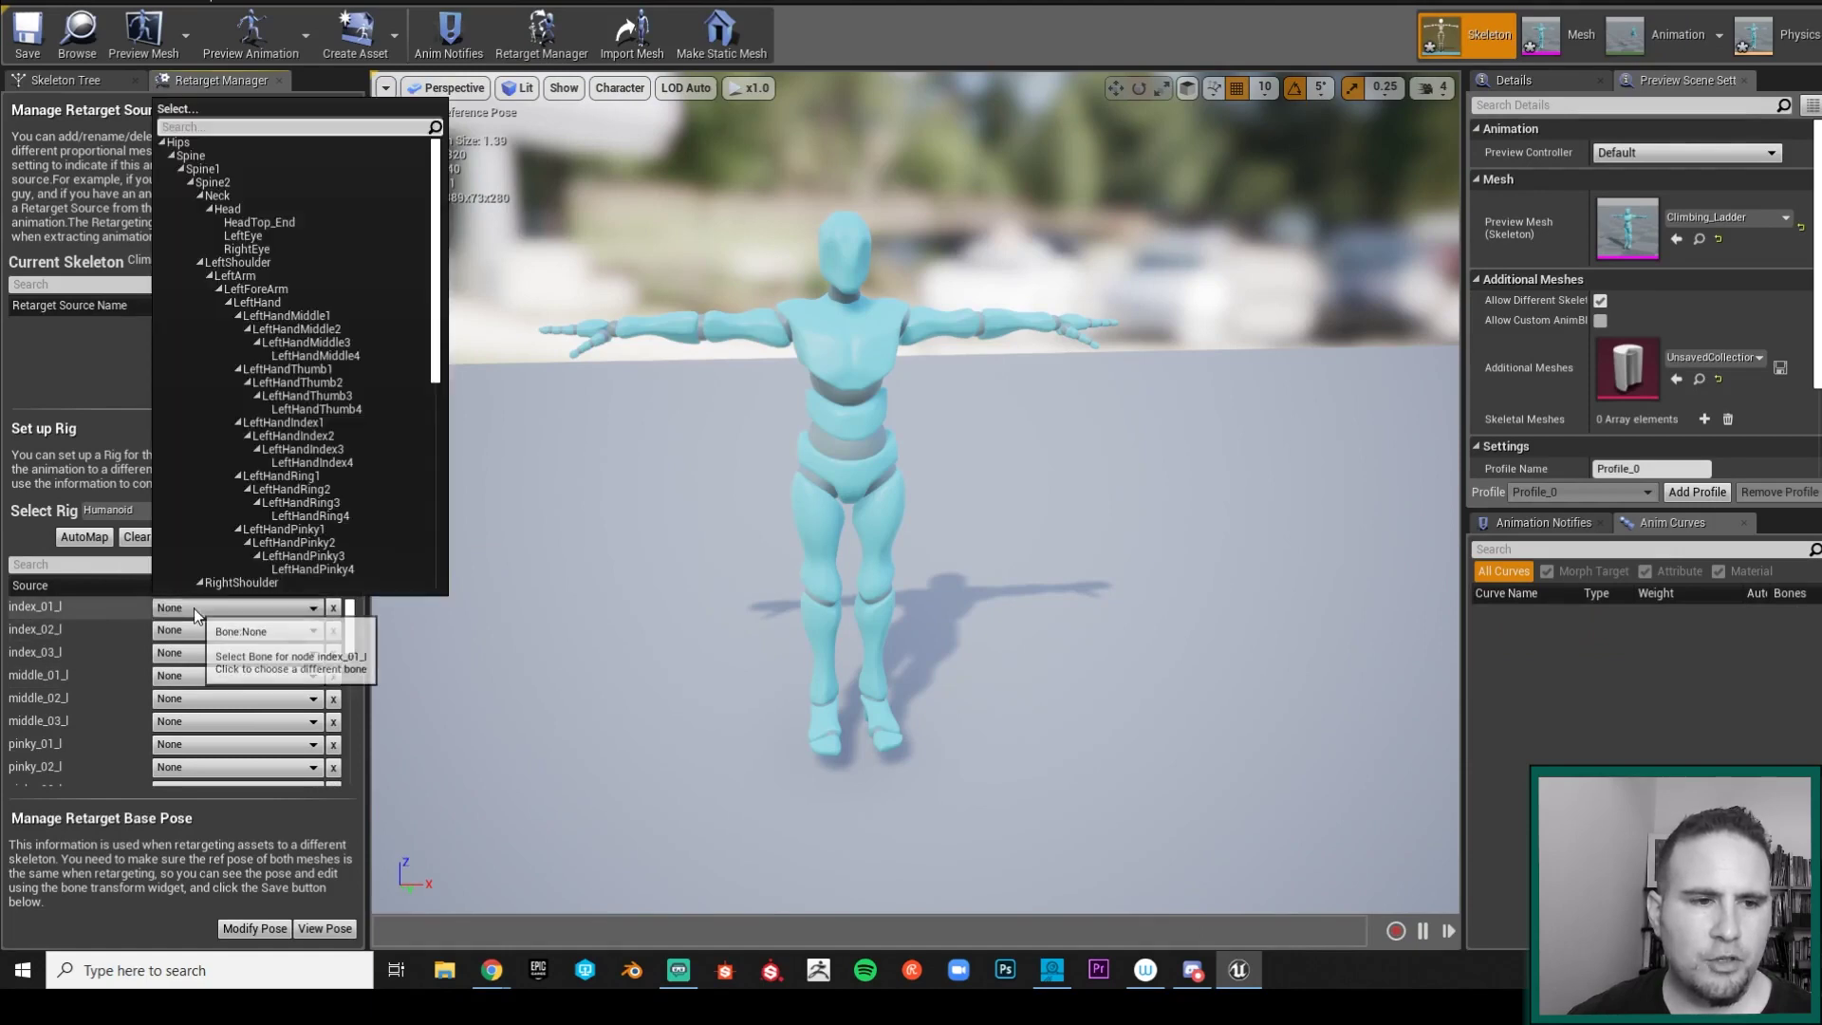
scroll(284, 474, "down", 3)
scroll(284, 480, "up", 1)
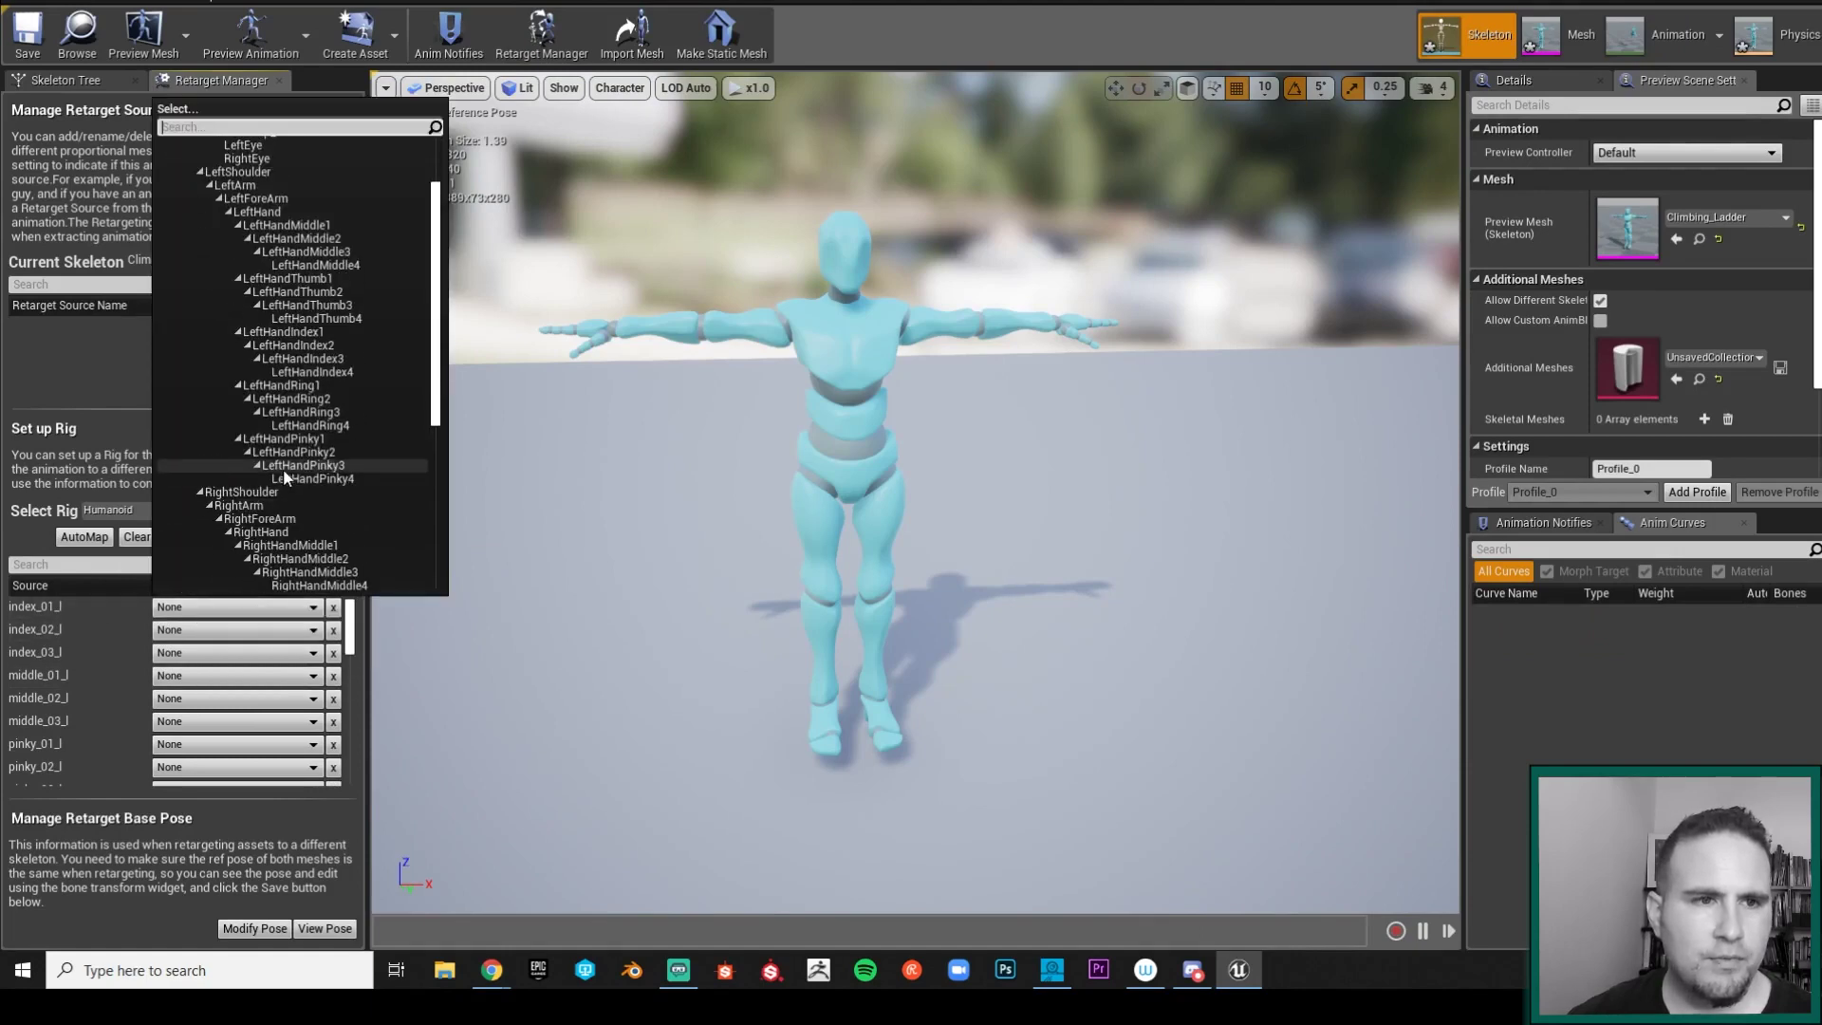
left_click(90, 609)
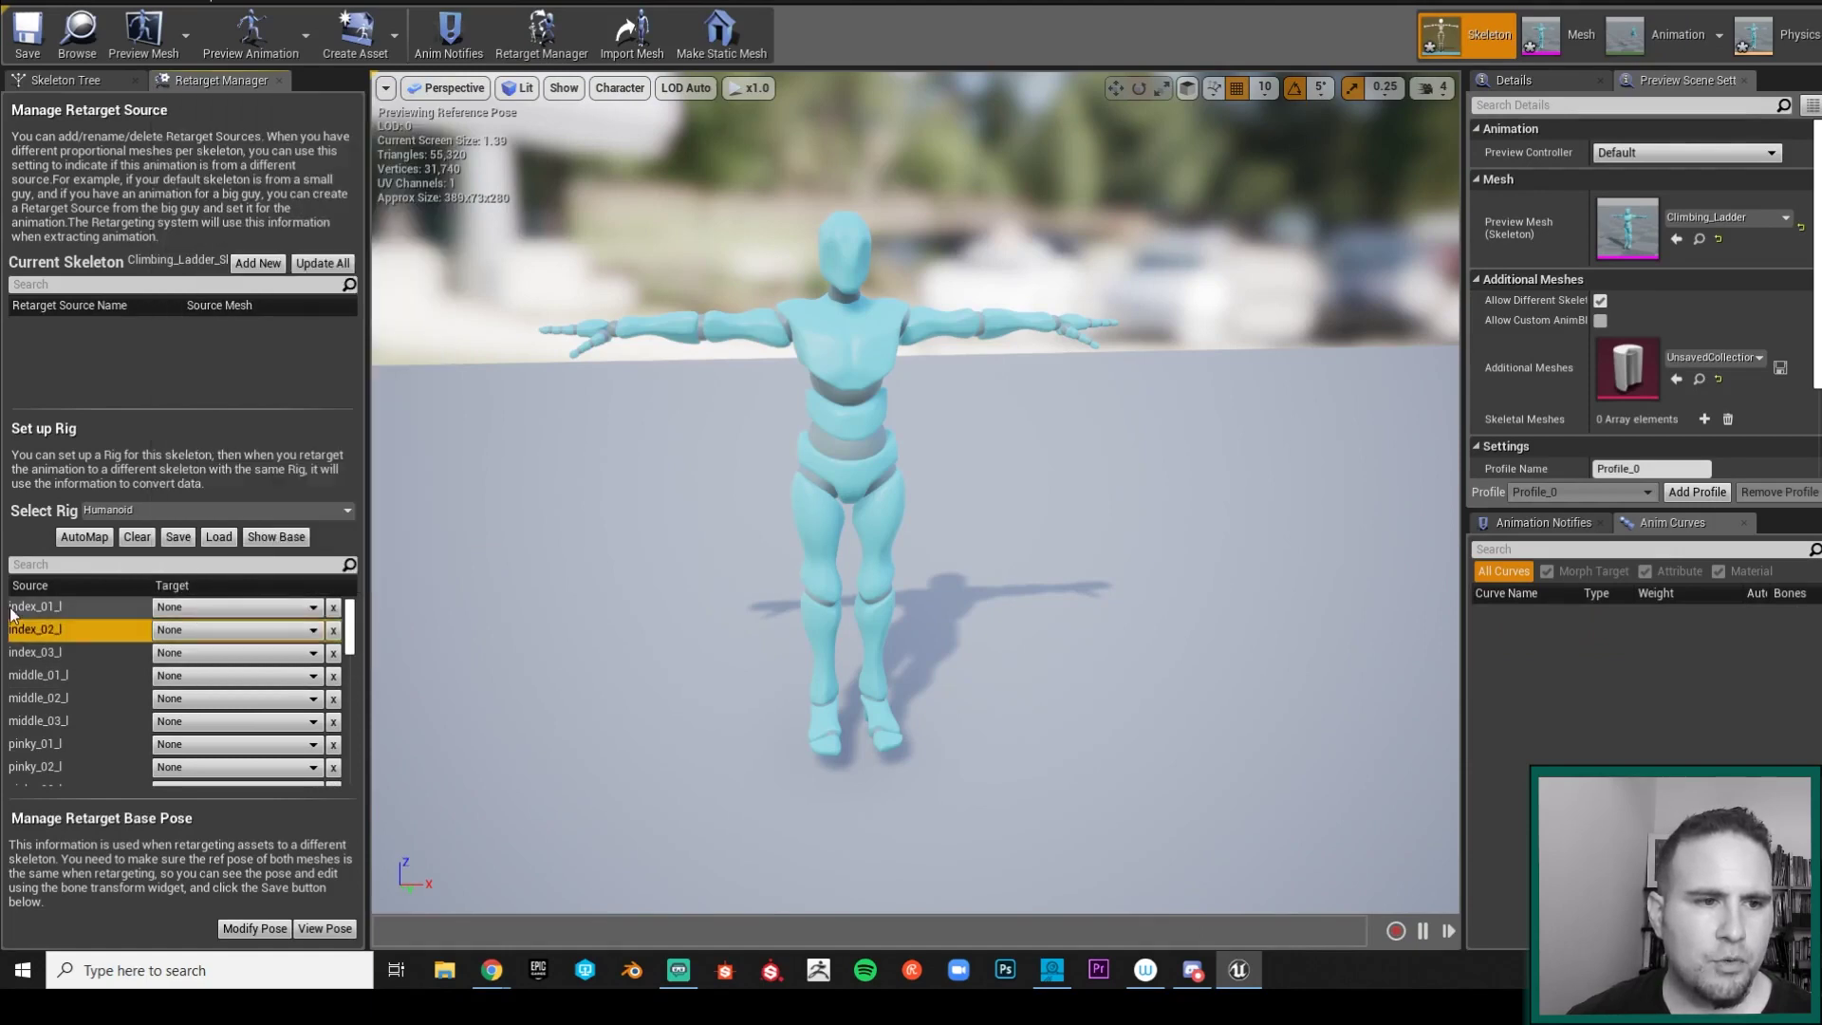
left_click(201, 606)
scroll(294, 437, "down", 5)
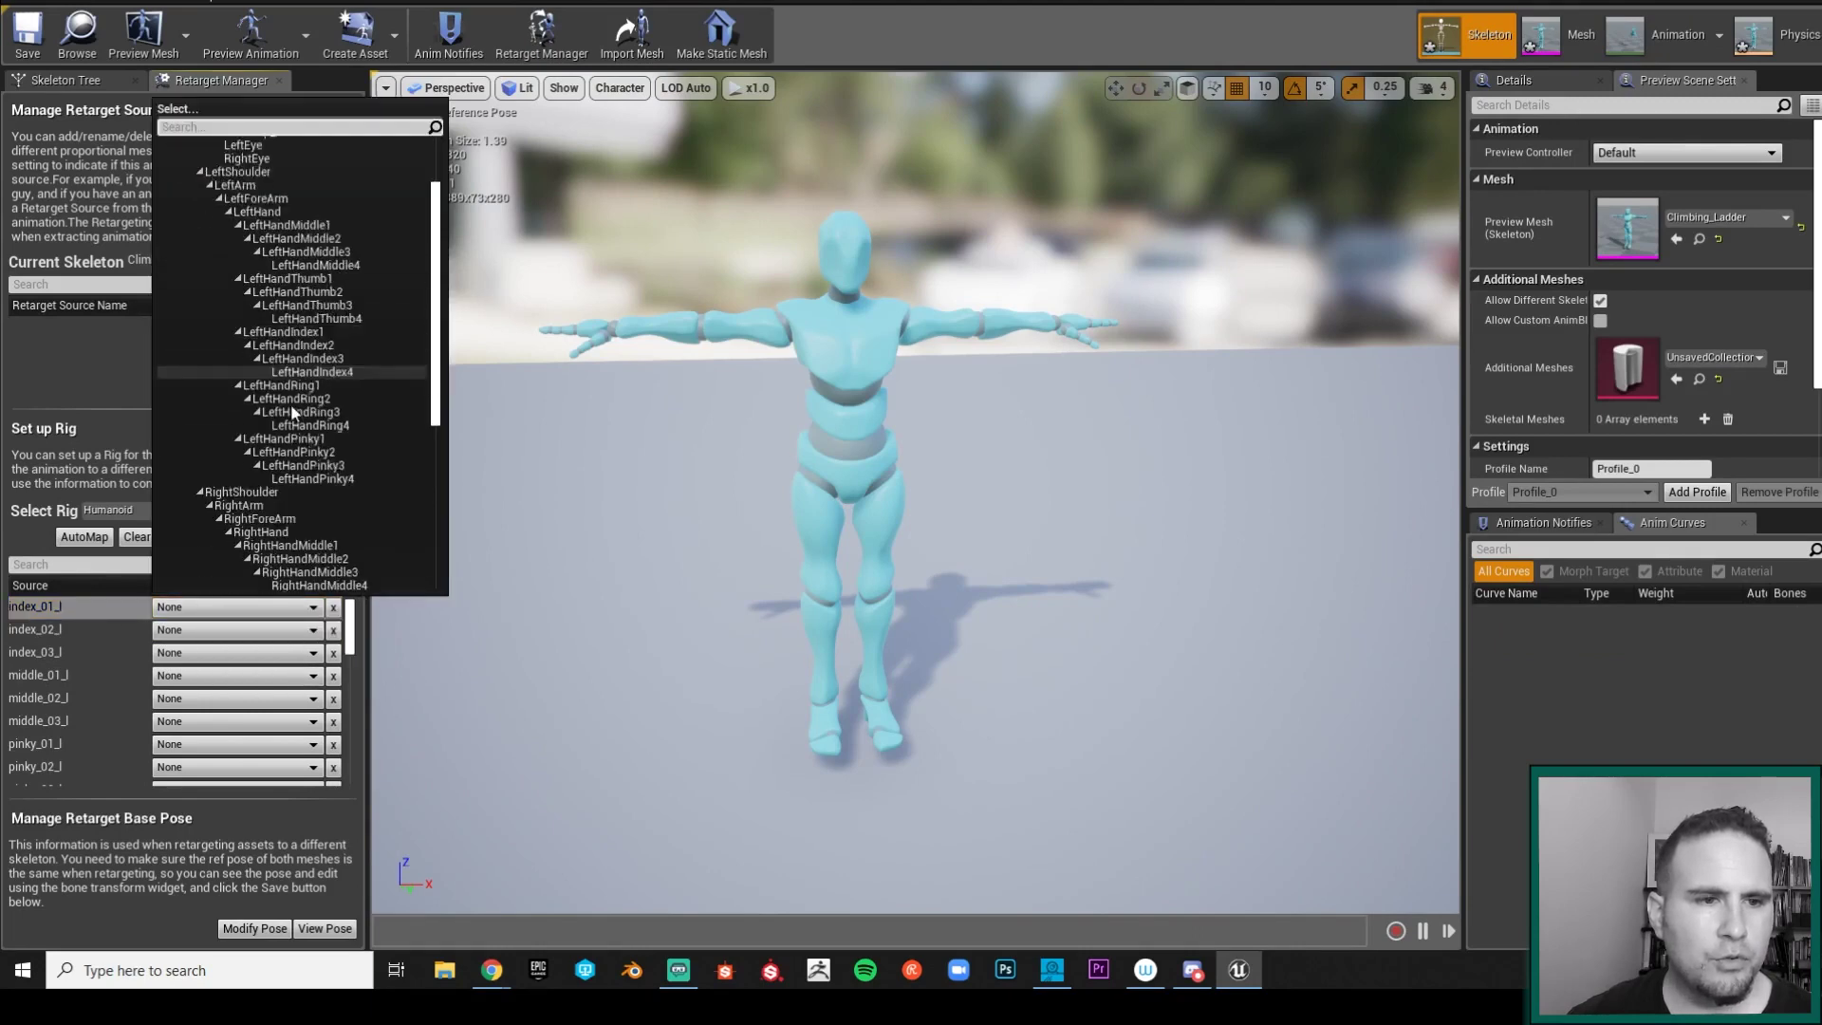
scroll(292, 437, "up", 5)
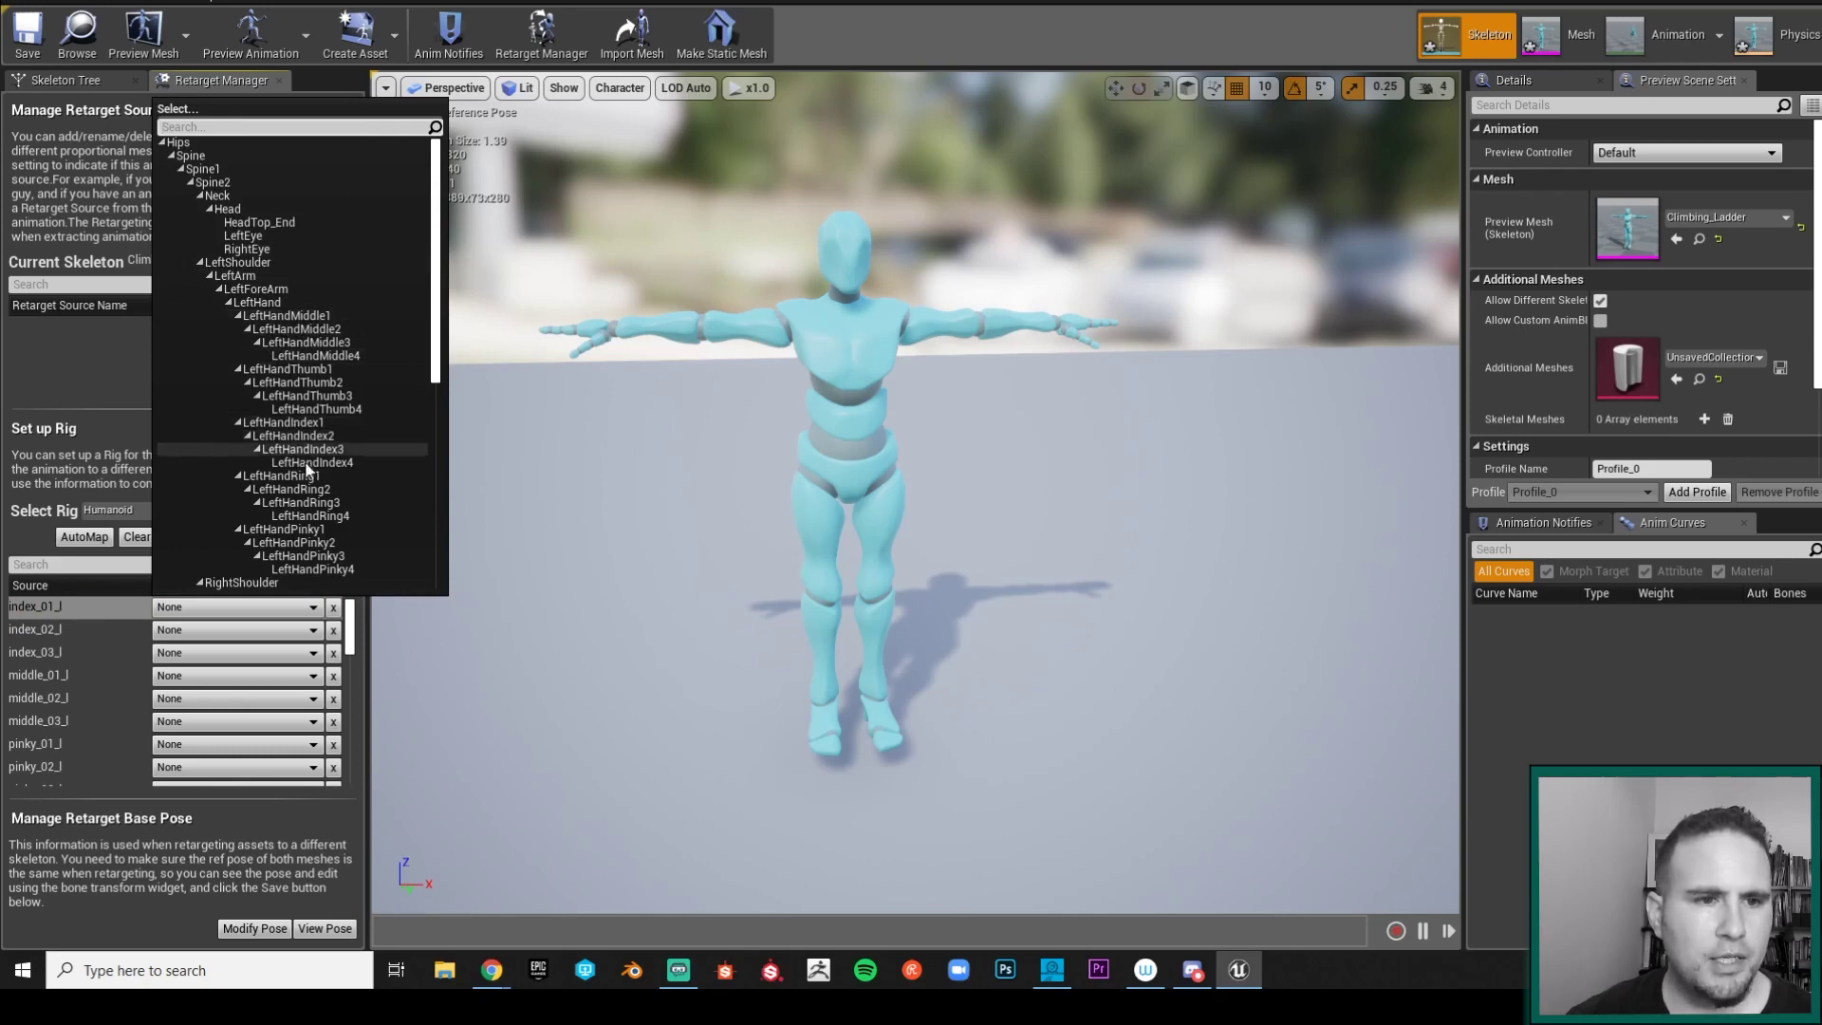
left_click(74, 667)
scroll(80, 669, "down", 3)
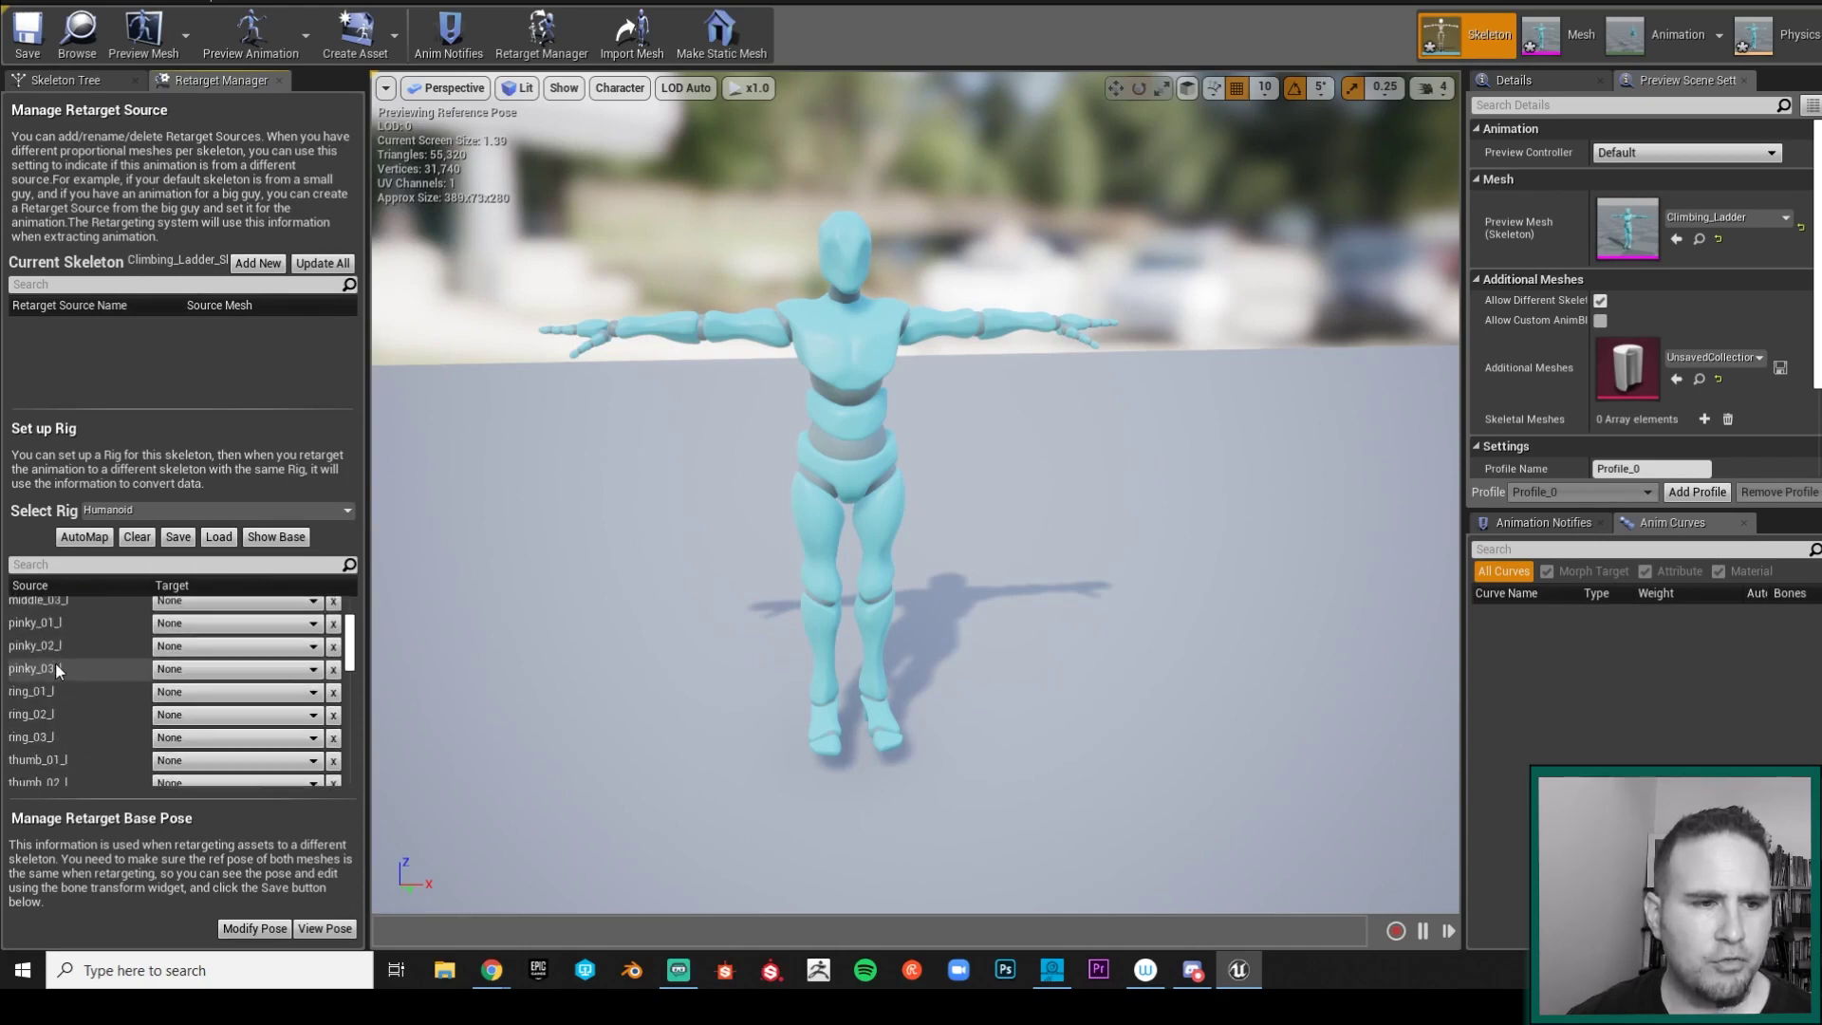
scroll(57, 671, "up", 4)
right_click_drag(702, 569, 669, 541)
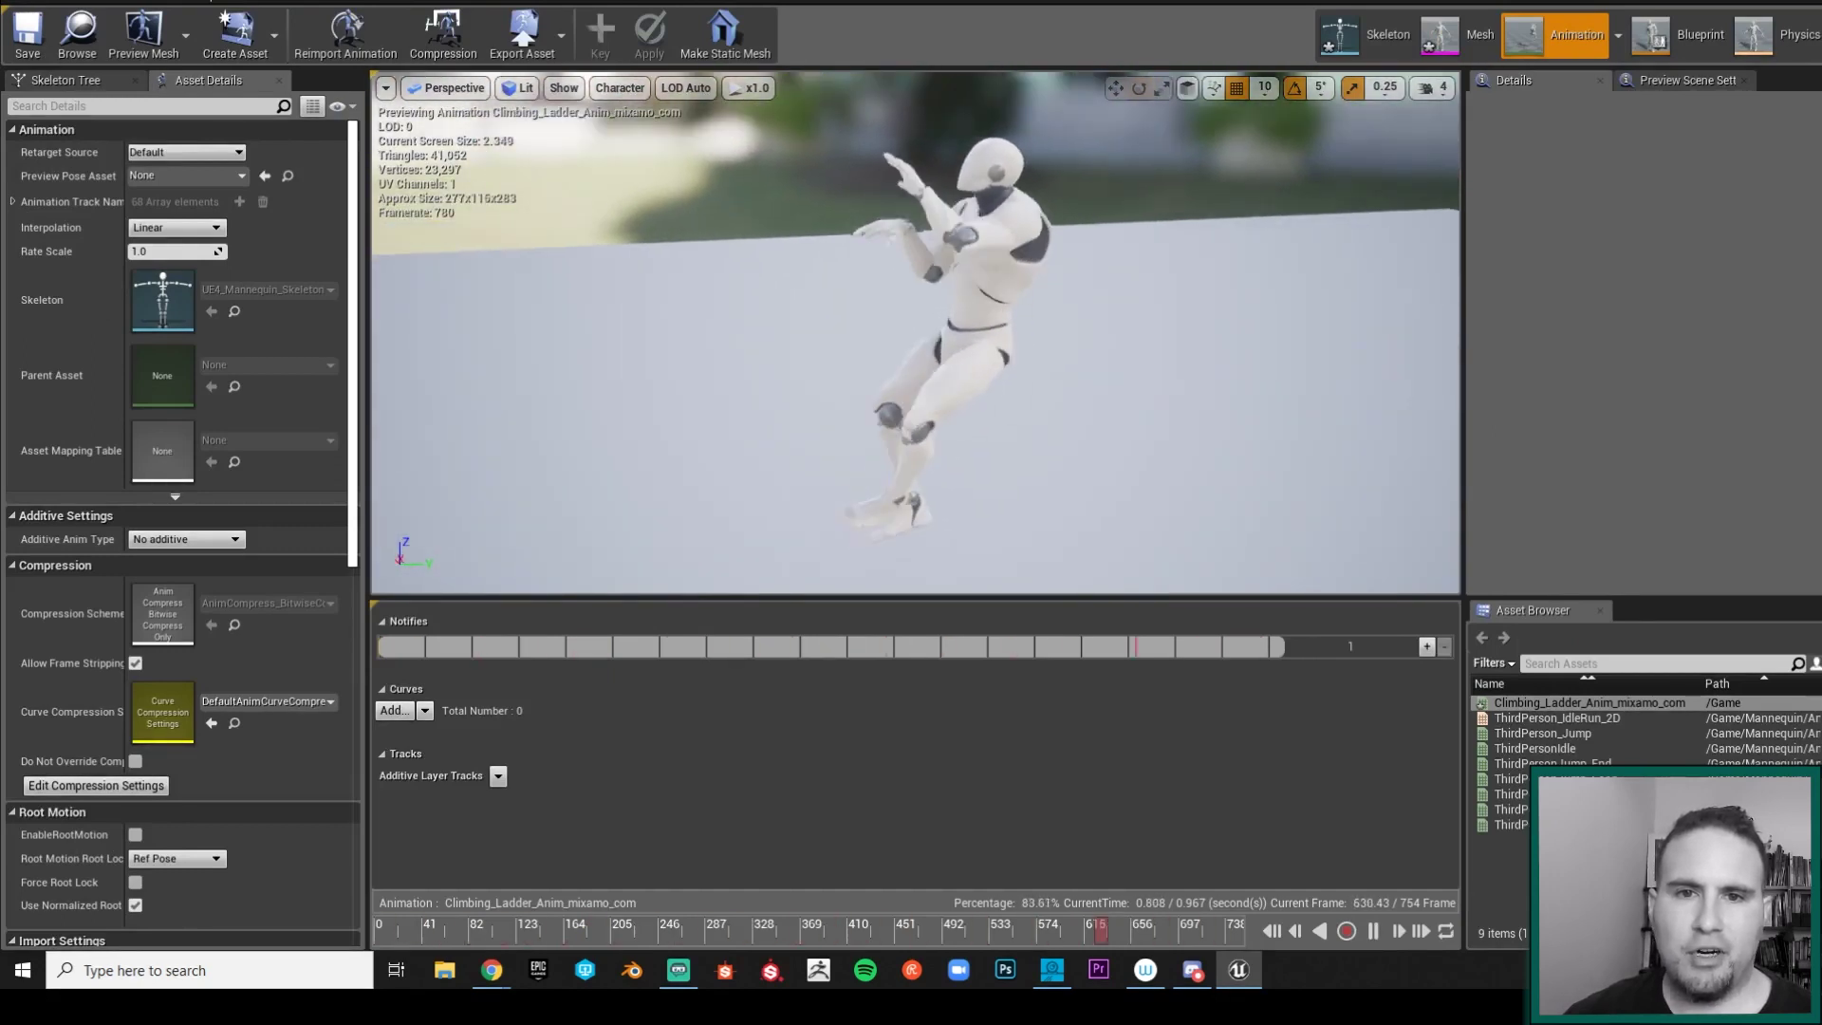
Step: Orbit closer to the climbing mannequin and drag the splitter down to enlarge the preview
left_click_drag(916, 332, 825, 337, "alt")
left_click_drag(1059, 321, 1025, 294)
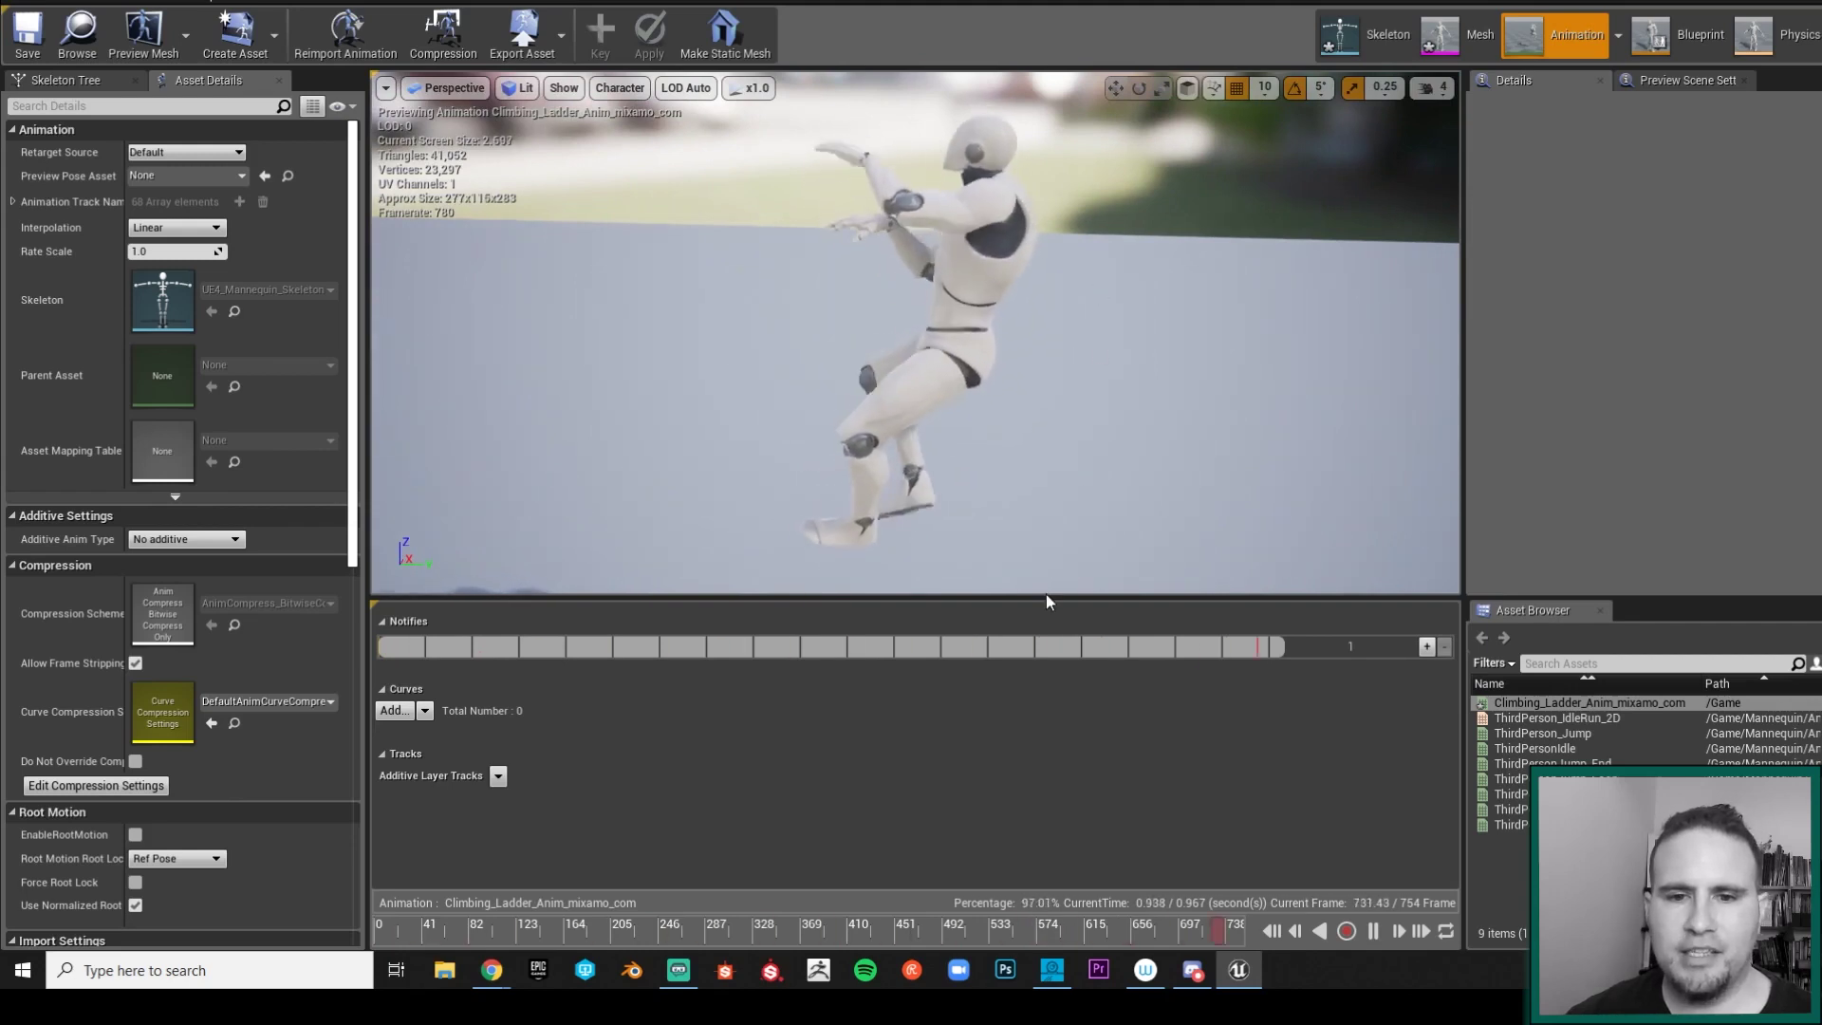
left_click_drag(1050, 599, 1061, 668)
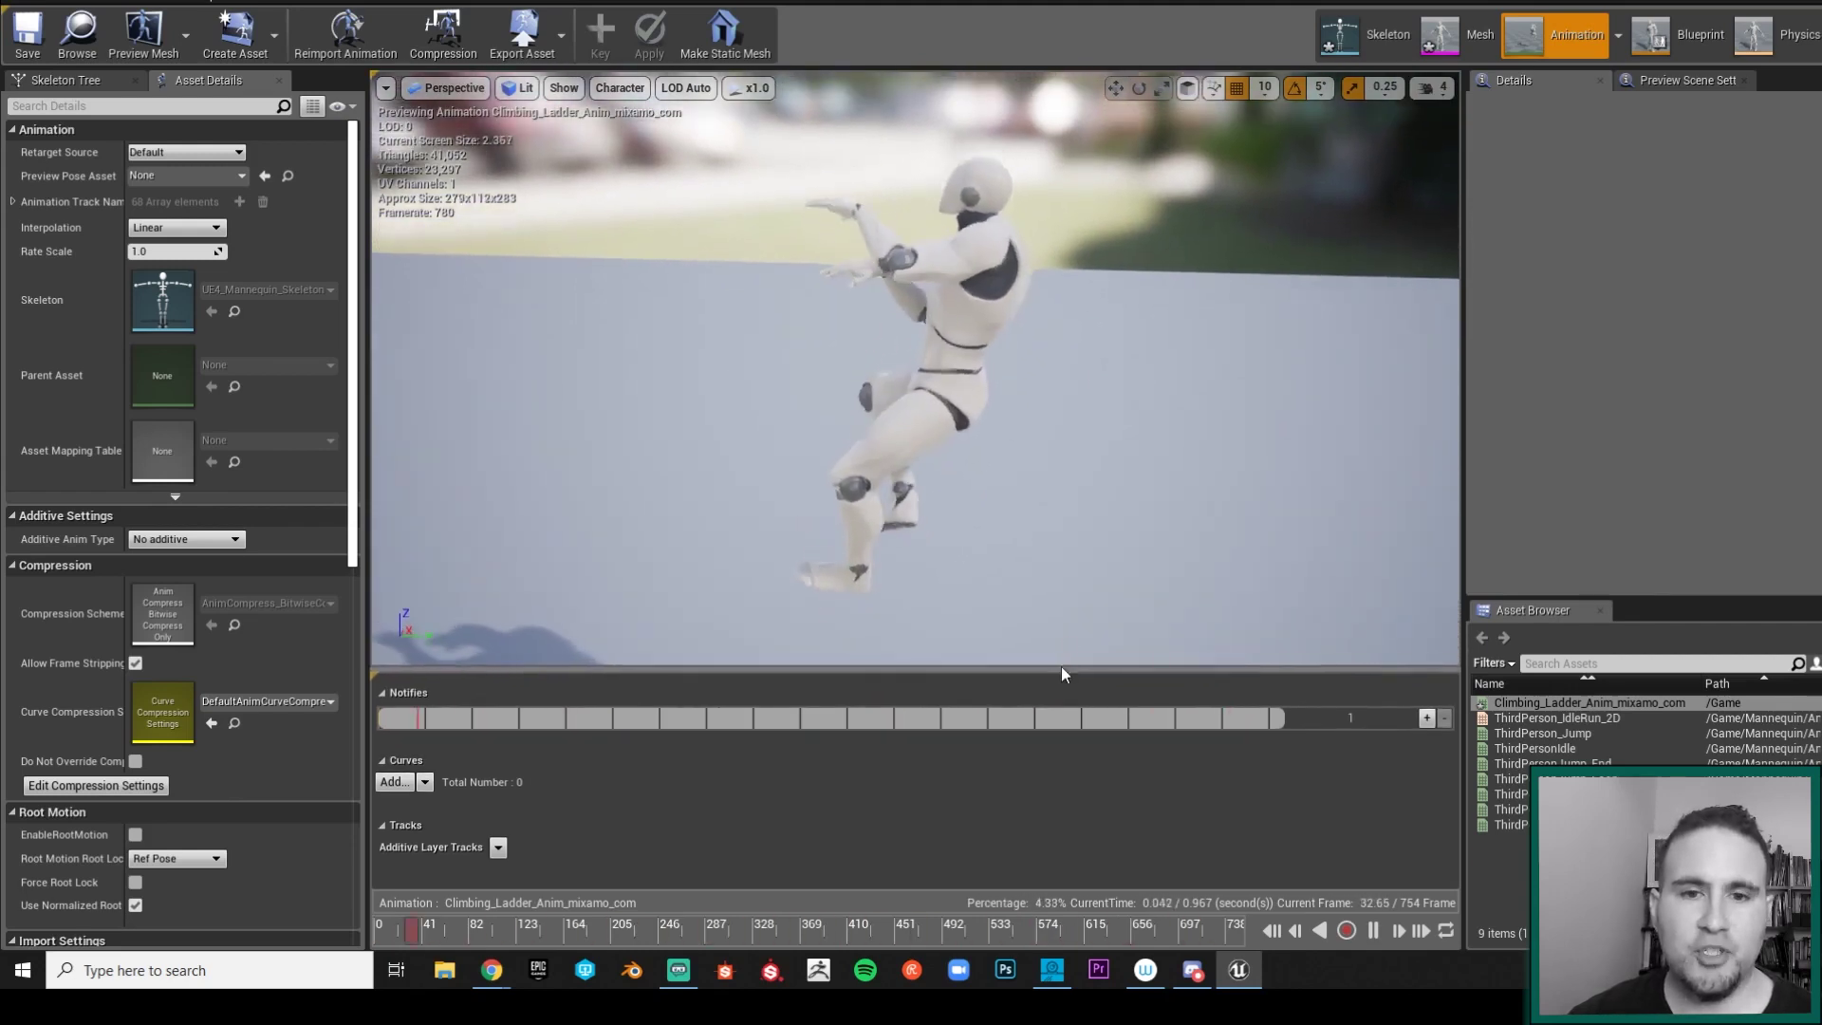